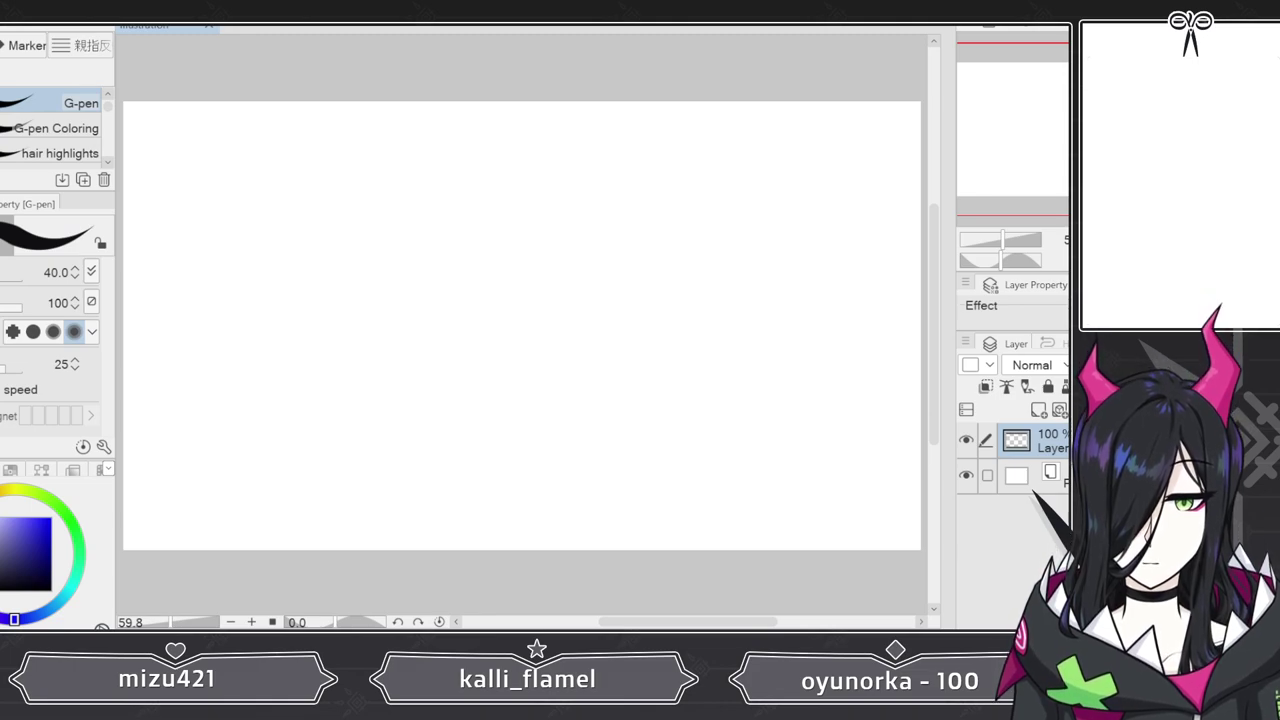
# - Change the drawing colour to light blue, try an overlapping circle with the G-pen, and undo it
pyautogui.click(10, 470)
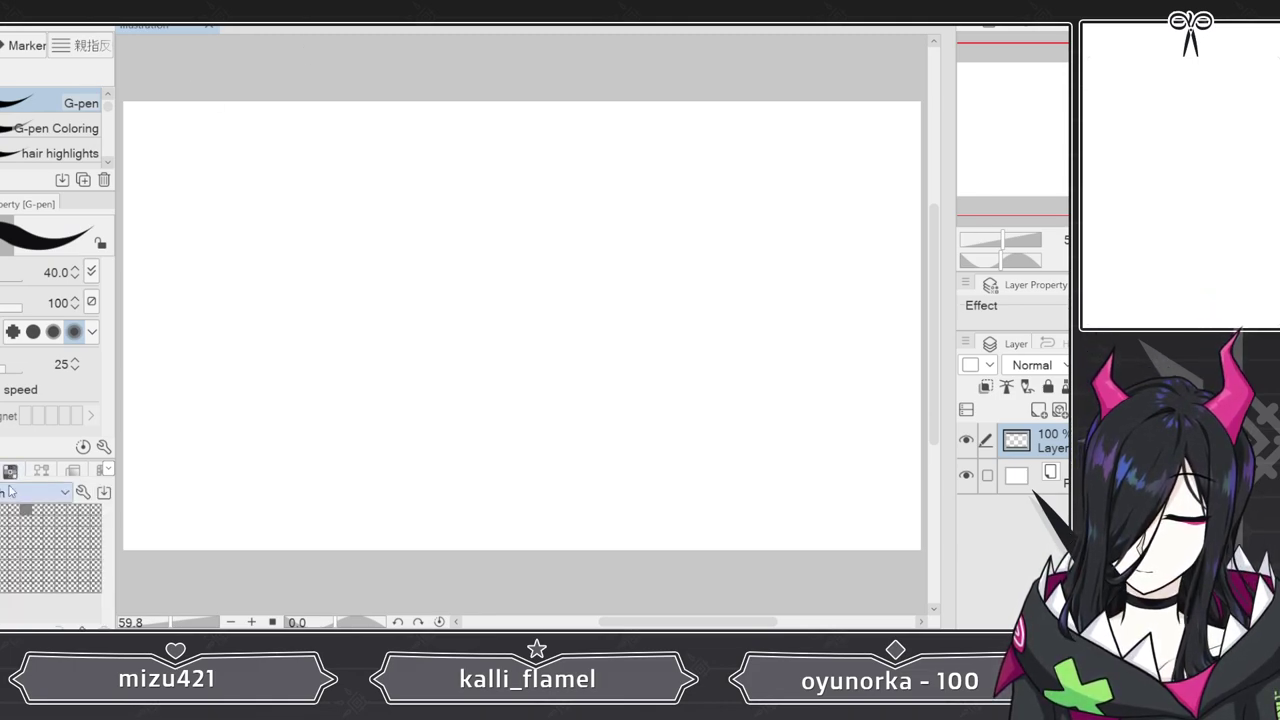
pyautogui.press('x')
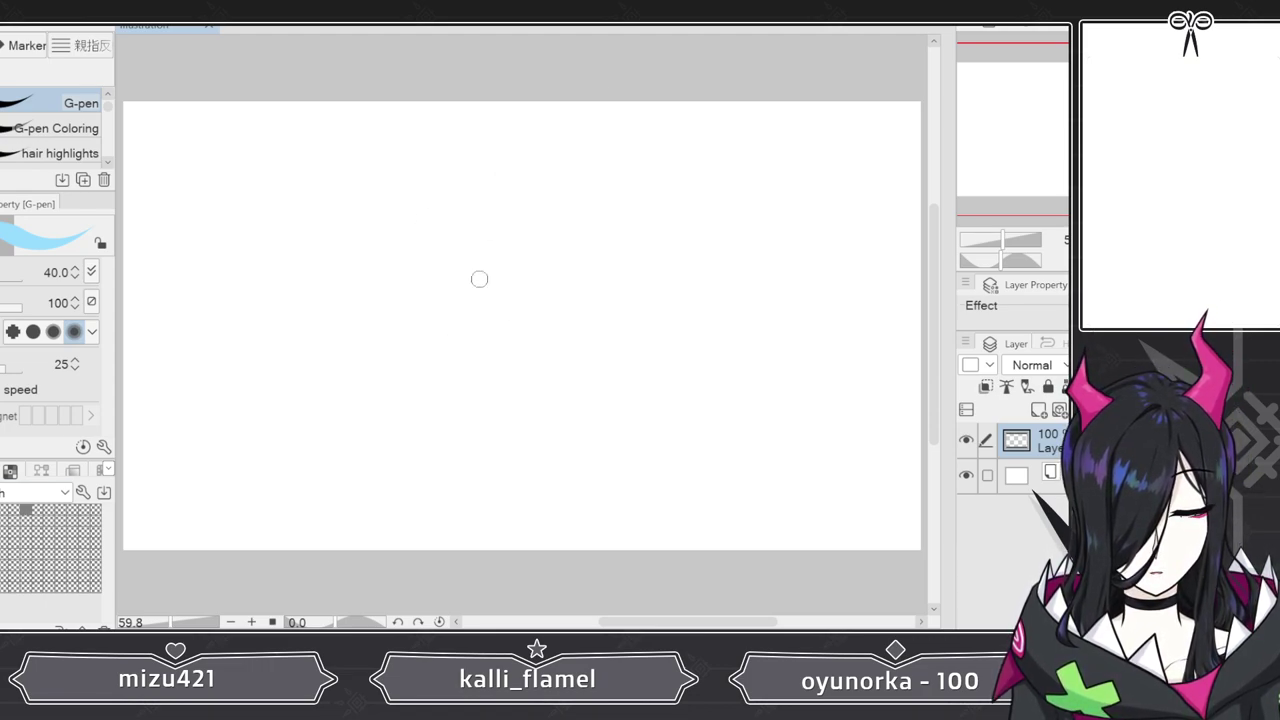
pyautogui.moveTo(440, 190)
pyautogui.mouseDown()
pyautogui.moveTo(495, 241)
pyautogui.moveTo(442, 253)
pyautogui.moveTo(450, 188)
pyautogui.mouseUp()
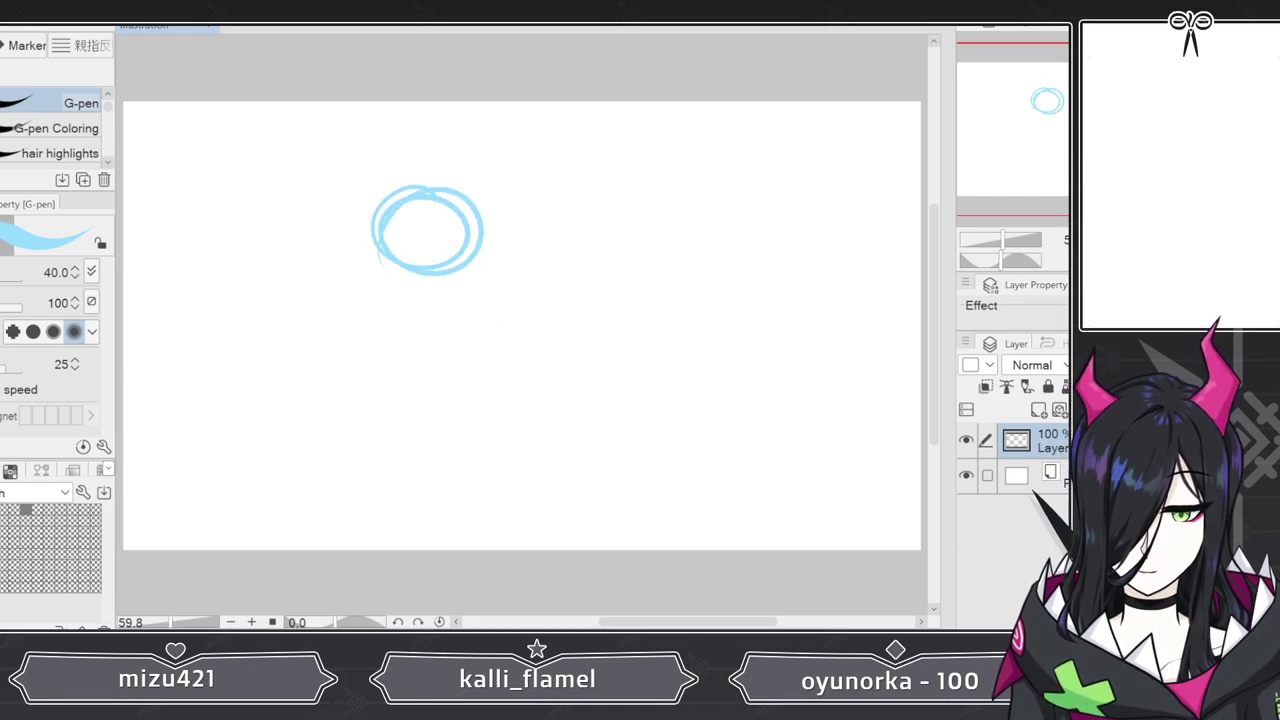
pyautogui.hotkey('ctrl', 'z')
# - Switch to the G-pen Coloring brush and set its stabilization to 5, testing it with a circular scribble
pyautogui.click(56, 128)
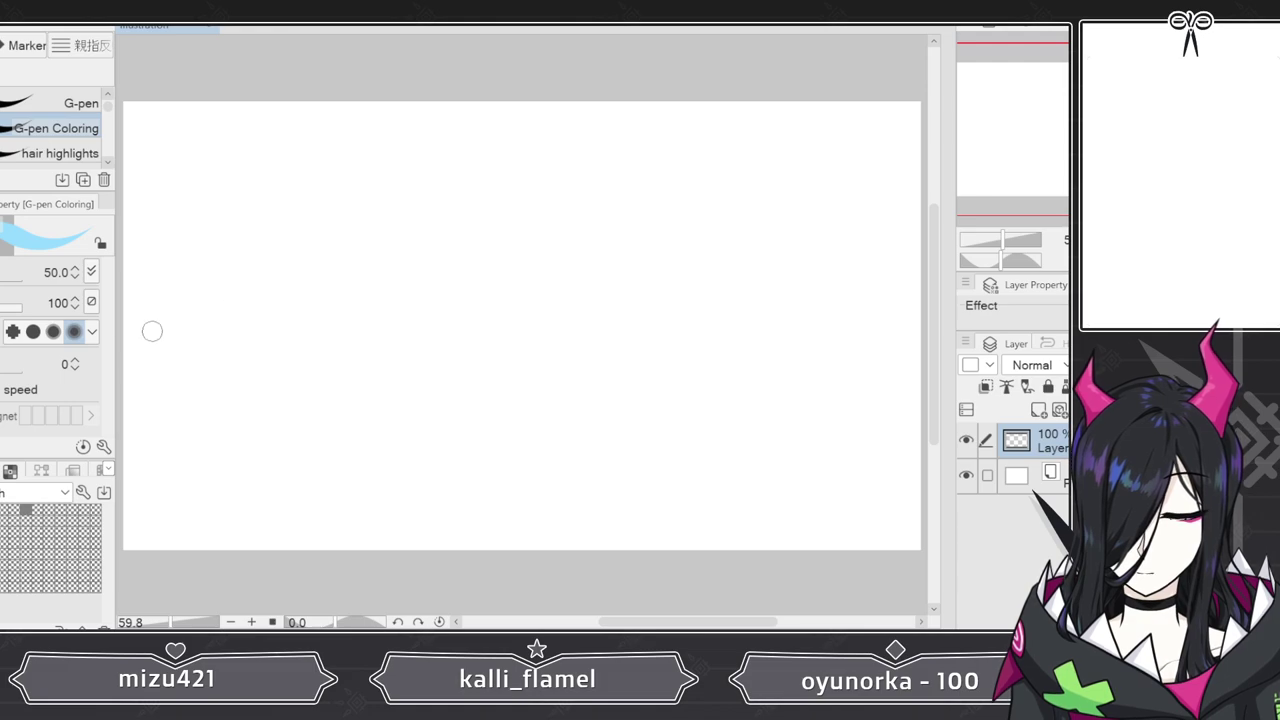
pyautogui.click(75, 369)
pyautogui.click(75, 369)
pyautogui.moveTo(434, 251)
pyautogui.mouseDown()
pyautogui.moveTo(494, 303)
pyautogui.moveTo(400, 330)
pyautogui.moveTo(540, 290)
pyautogui.mouseUp()
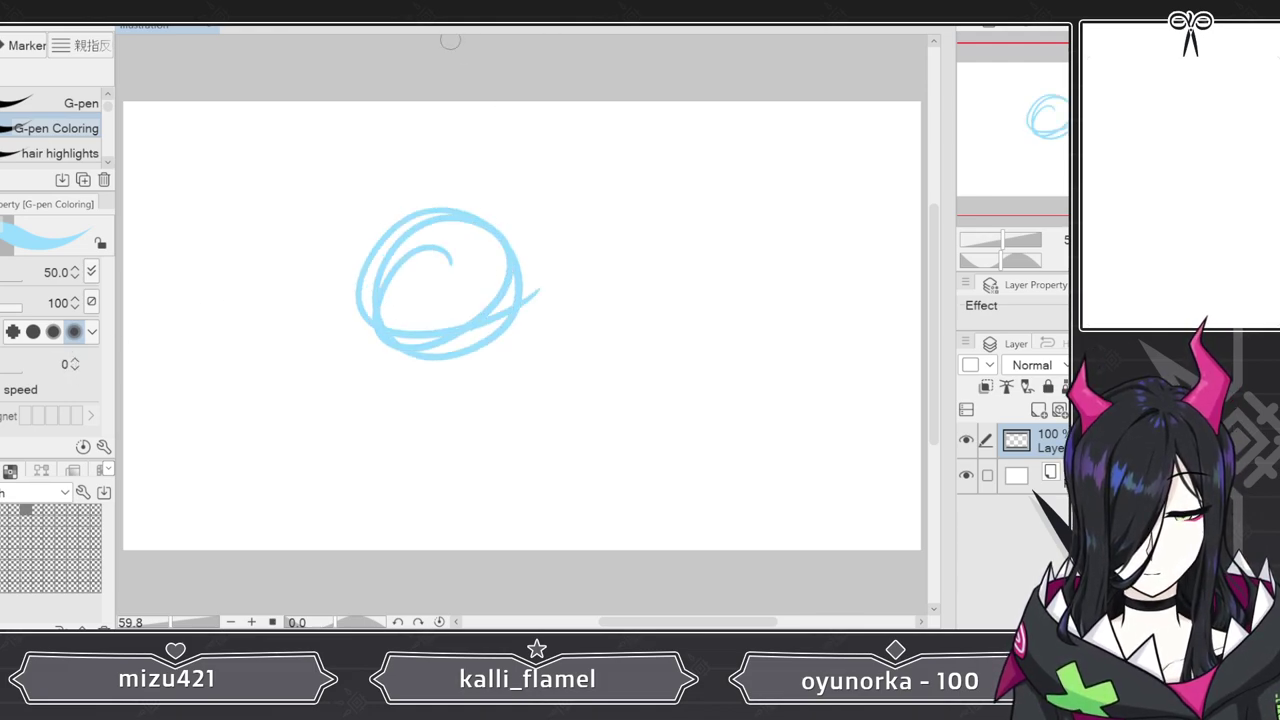
pyautogui.hotkey('ctrl', 'z')
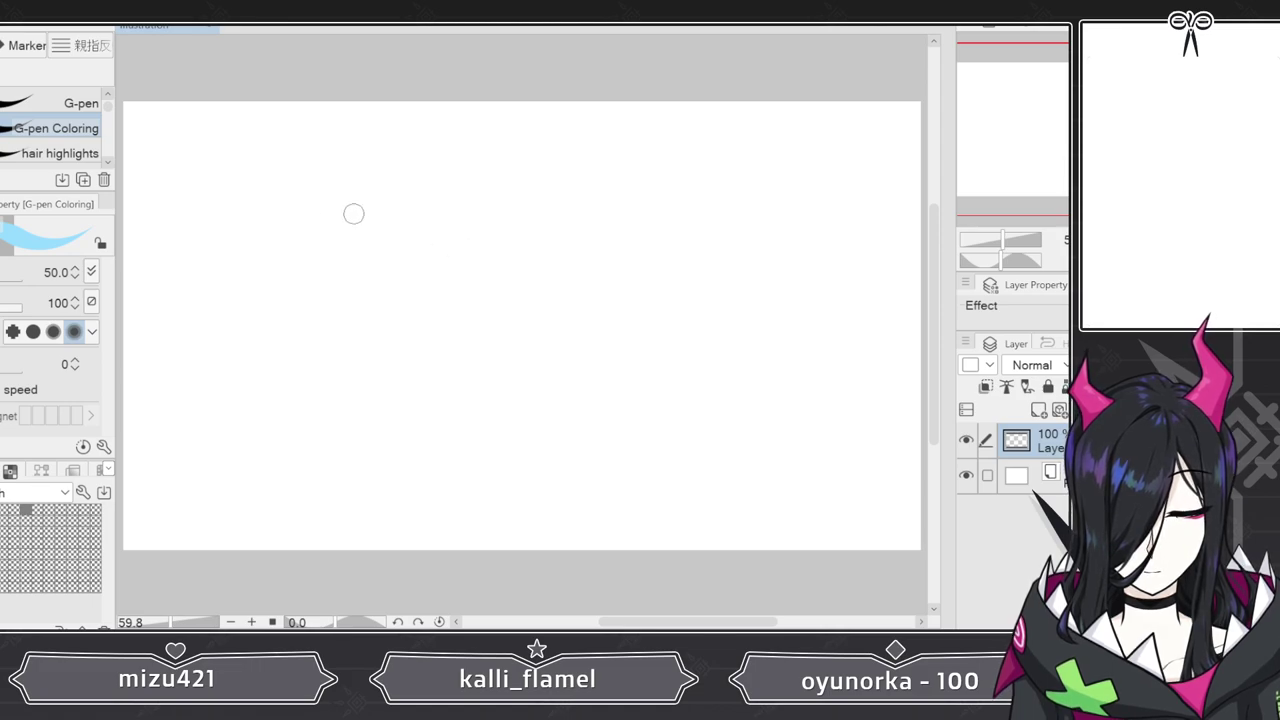
pyautogui.click(76, 361)
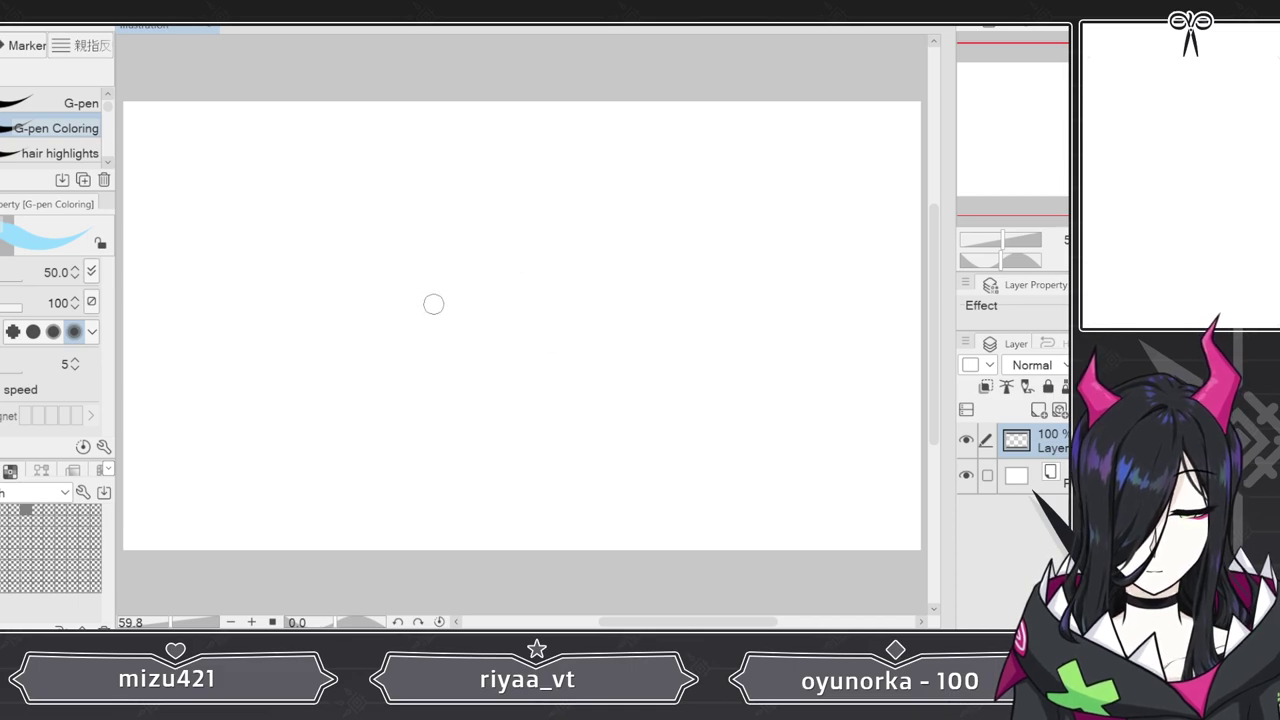
# - Try the brush with large circles and a wavy stroke on the canvas, undoing each of them
pyautogui.moveTo(478, 192)
pyautogui.mouseDown()
pyautogui.moveTo(499, 277)
pyautogui.moveTo(424, 313)
pyautogui.moveTo(385, 295)
pyautogui.mouseUp()
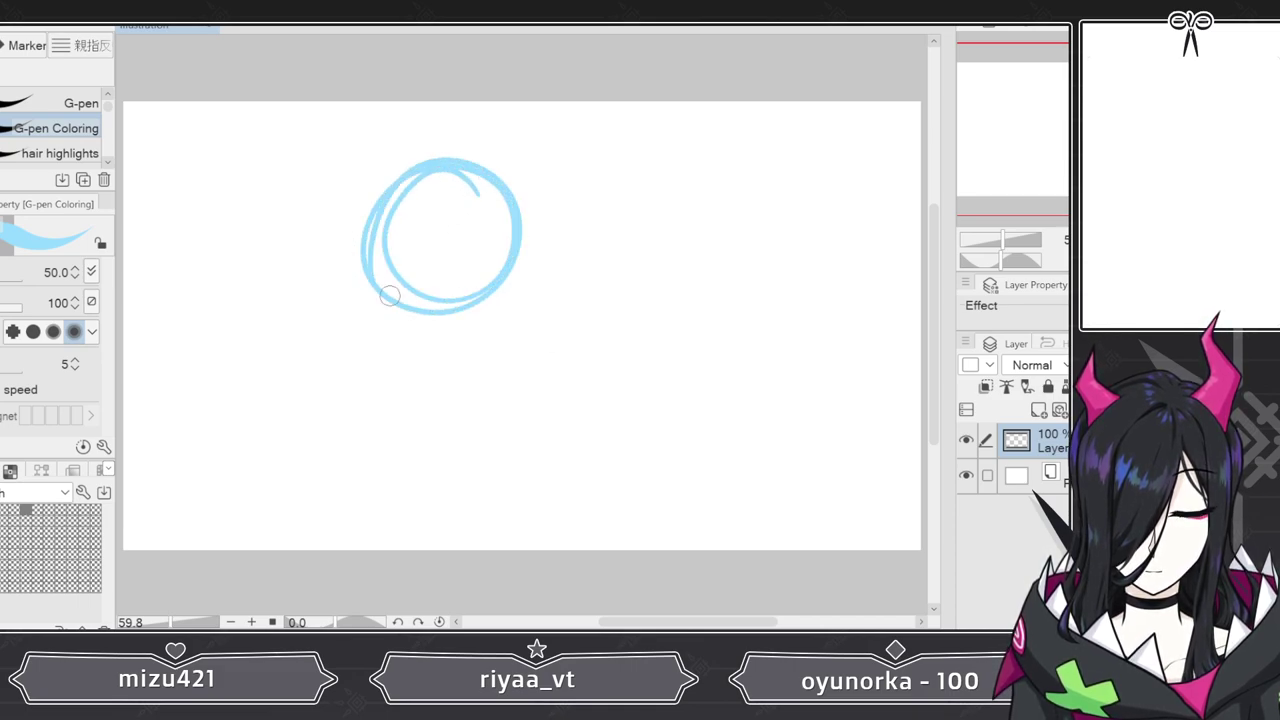
pyautogui.moveTo(568, 256)
pyautogui.mouseDown()
pyautogui.moveTo(596, 222)
pyautogui.moveTo(680, 250)
pyautogui.mouseUp()
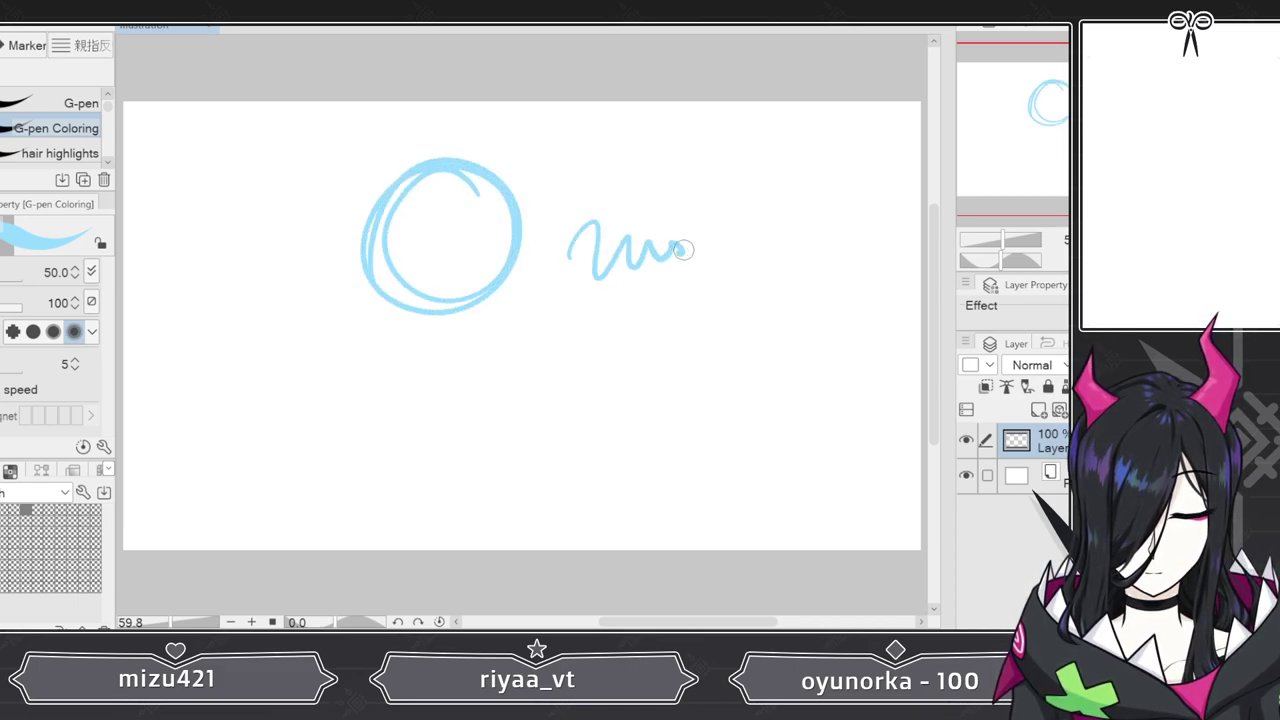
pyautogui.hotkey('ctrl', 'z')
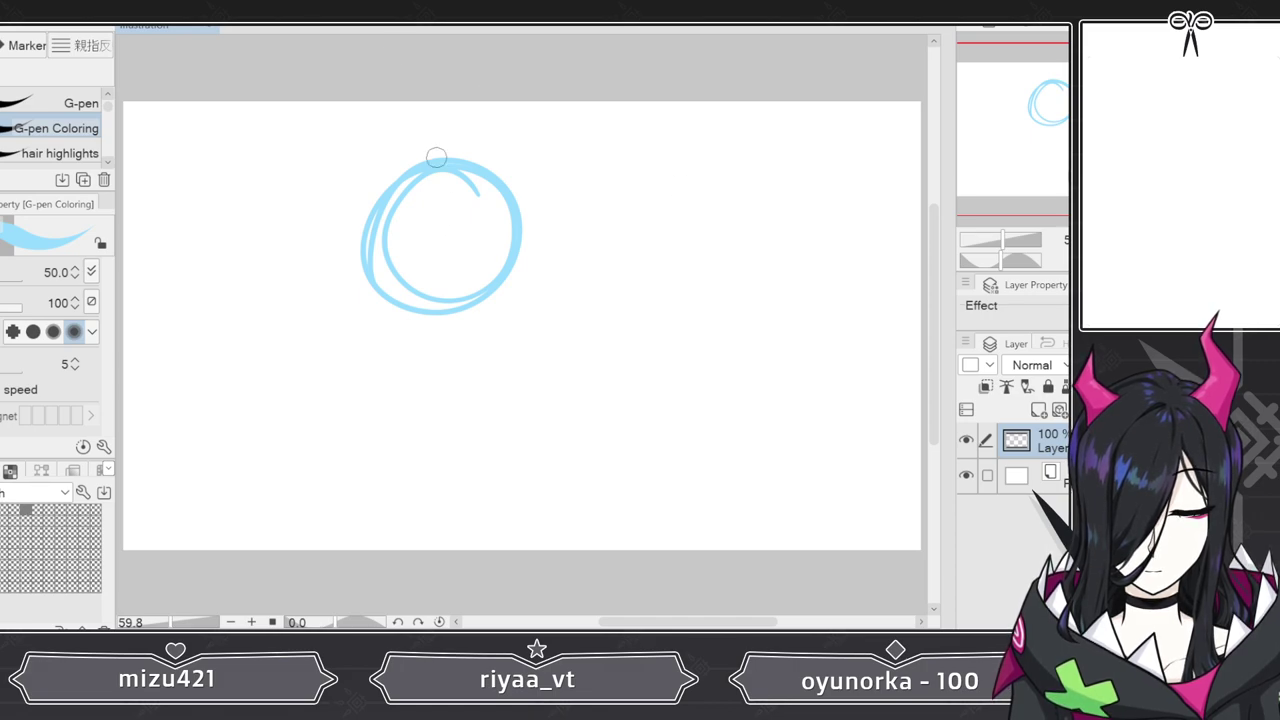
pyautogui.hotkey('ctrl', 'z')
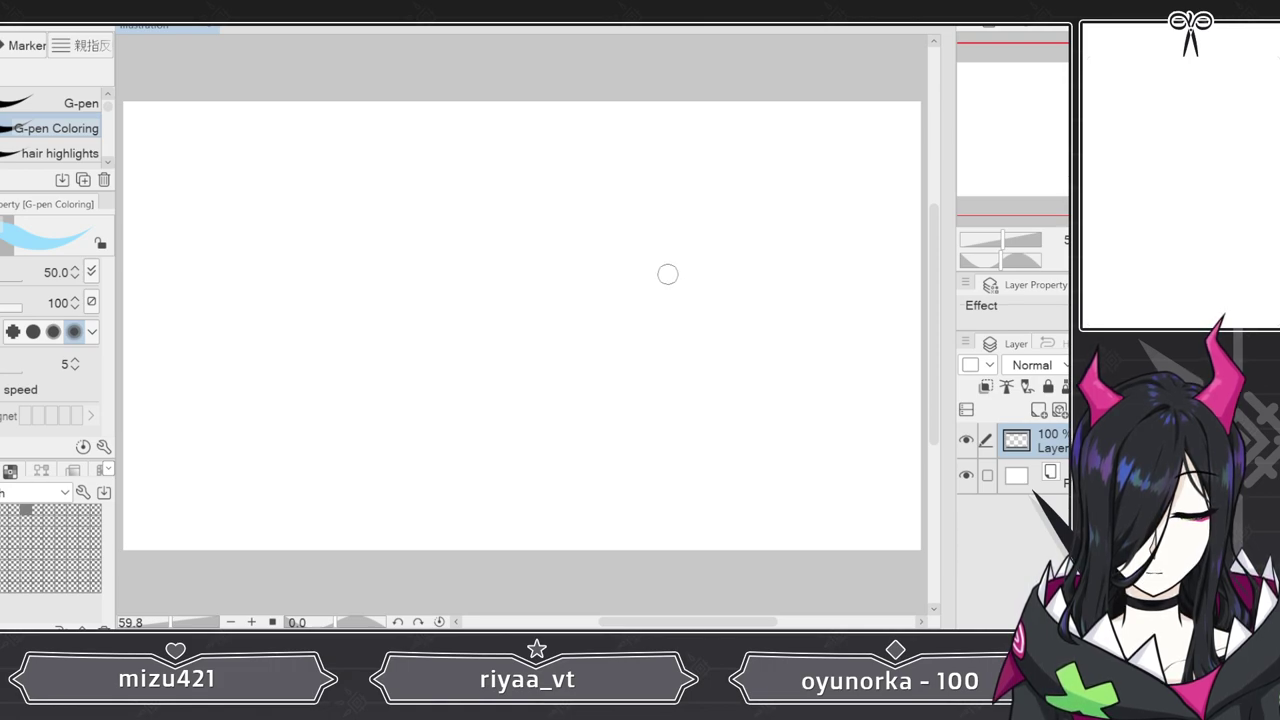
pyautogui.moveTo(466, 162)
pyautogui.mouseDown()
pyautogui.moveTo(415, 145)
pyautogui.moveTo(503, 243)
pyautogui.moveTo(378, 265)
pyautogui.moveTo(394, 166)
pyautogui.moveTo(520, 163)
pyautogui.moveTo(393, 233)
pyautogui.mouseUp()
pyautogui.hotkey('ctrl', 'z')
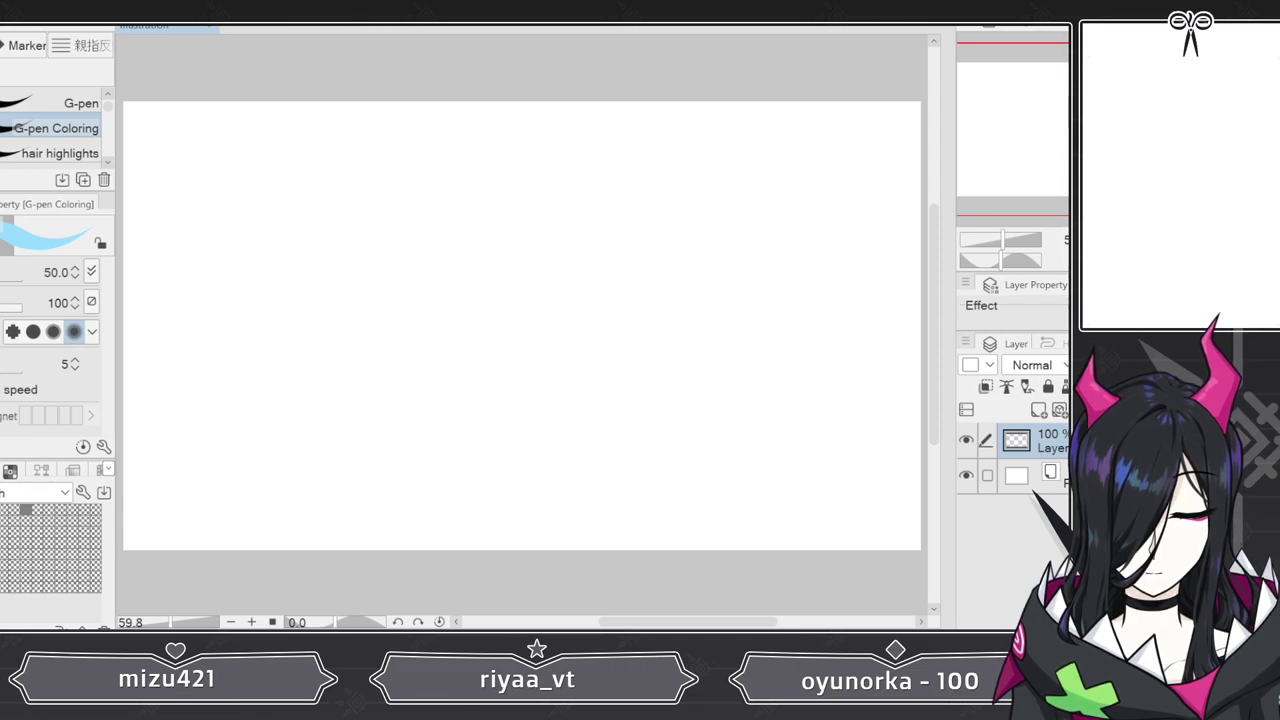
# - Try a rough tilted head with a centre guideline, jaw and body strokes, and clear the layer
pyautogui.moveTo(477, 140)
pyautogui.mouseDown()
pyautogui.moveTo(377, 157)
pyautogui.moveTo(450, 125)
pyautogui.moveTo(460, 300)
pyautogui.moveTo(485, 343)
pyautogui.mouseUp()
pyautogui.moveTo(396, 296)
pyautogui.mouseDown()
pyautogui.moveTo(442, 358)
pyautogui.moveTo(509, 373)
pyautogui.moveTo(538, 325)
pyautogui.moveTo(546, 256)
pyautogui.mouseUp()
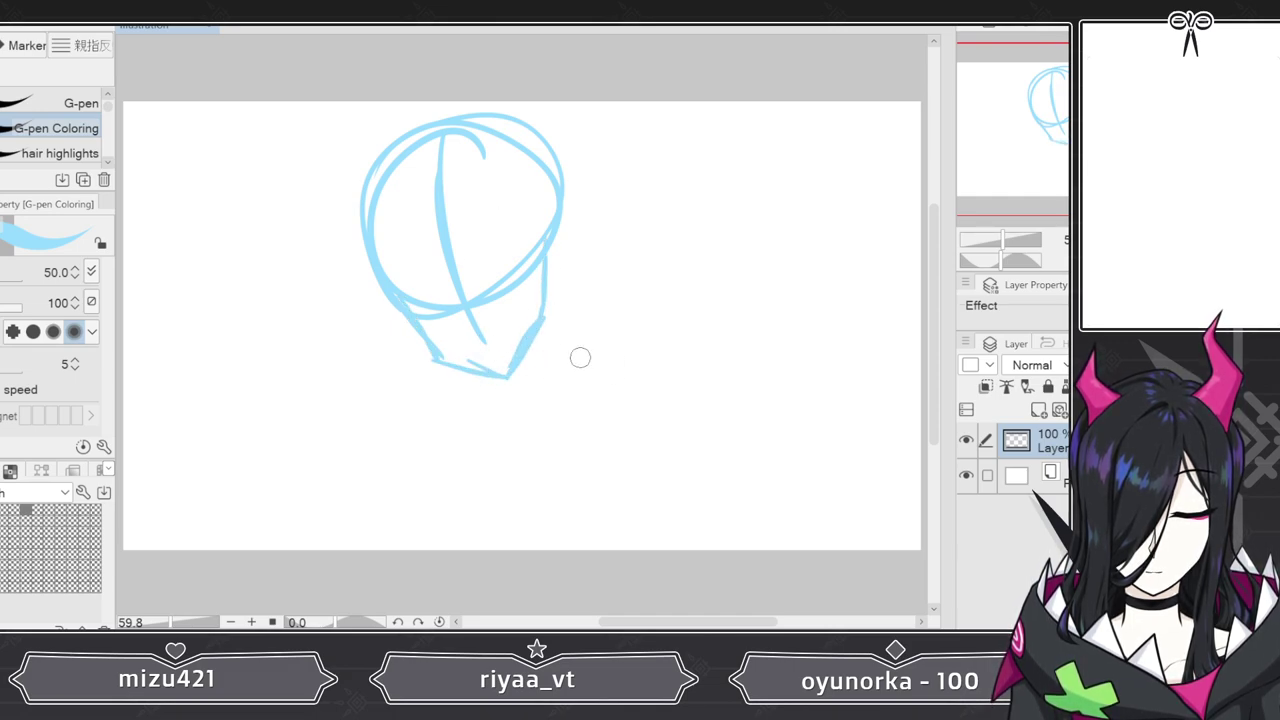
pyautogui.moveTo(630, 325)
pyautogui.mouseDown()
pyautogui.moveTo(577, 262)
pyautogui.moveTo(518, 470)
pyautogui.moveTo(494, 508)
pyautogui.mouseUp()
pyautogui.moveTo(566, 483)
pyautogui.mouseDown()
pyautogui.moveTo(603, 372)
pyautogui.moveTo(564, 492)
pyautogui.mouseUp()
pyautogui.press('Delete')
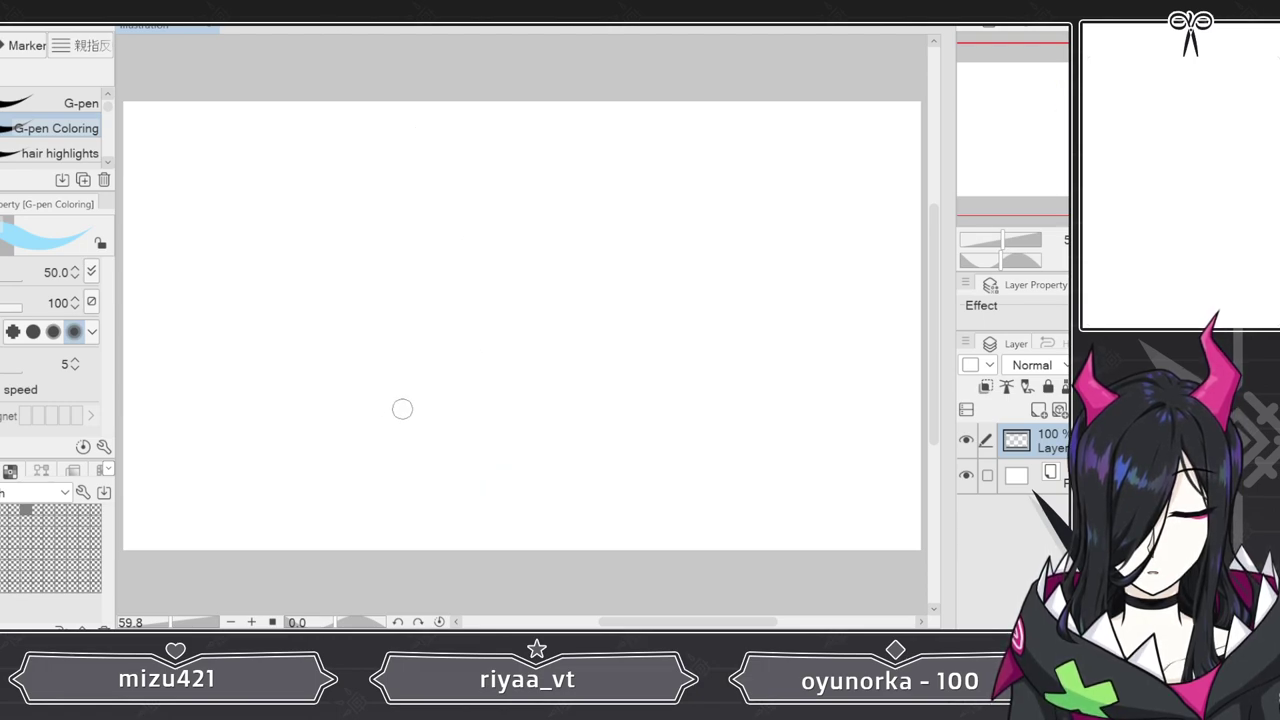
# - Try a rough composition with a table line, a head above it and a bent arm, and clear the layer
pyautogui.moveTo(157, 462)
pyautogui.mouseDown()
pyautogui.moveTo(521, 437)
pyautogui.moveTo(862, 444)
pyautogui.mouseUp()
pyautogui.moveTo(523, 420)
pyautogui.mouseDown()
pyautogui.moveTo(634, 424)
pyautogui.moveTo(856, 440)
pyautogui.mouseUp()
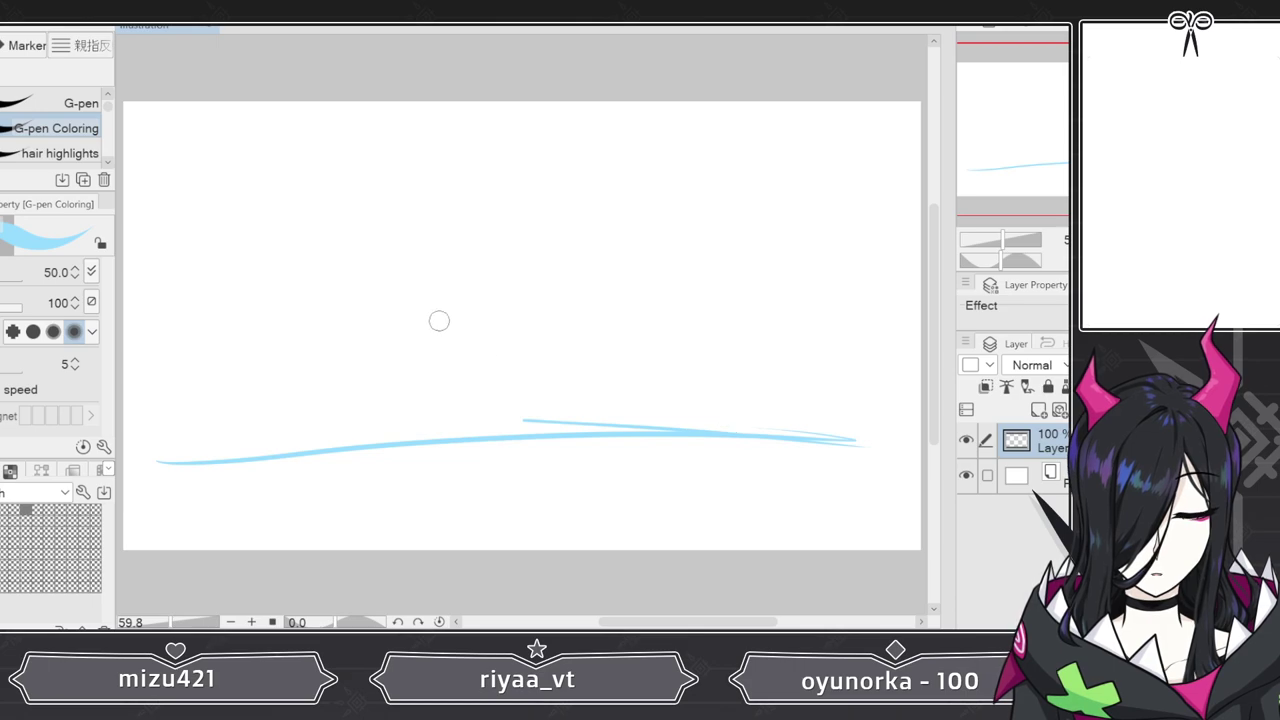
pyautogui.moveTo(491, 157); pyautogui.dragTo(528, 140)
pyautogui.moveTo(418, 135); pyautogui.dragTo(458, 348)
pyautogui.moveTo(336, 258)
pyautogui.mouseDown()
pyautogui.moveTo(400, 345)
pyautogui.moveTo(472, 380)
pyautogui.moveTo(511, 337)
pyautogui.moveTo(538, 222)
pyautogui.mouseUp()
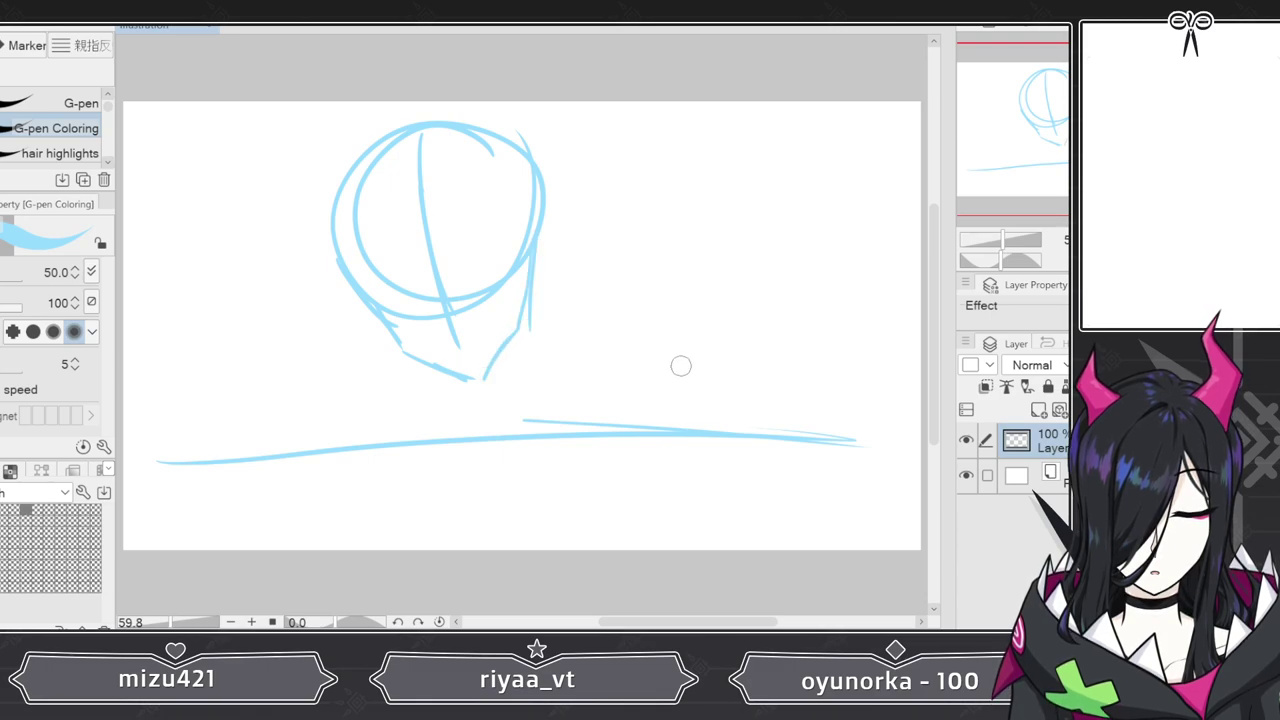
pyautogui.moveTo(532, 302)
pyautogui.mouseDown()
pyautogui.moveTo(631, 334)
pyautogui.moveTo(556, 379)
pyautogui.moveTo(494, 488)
pyautogui.mouseUp()
pyautogui.moveTo(548, 362)
pyautogui.mouseDown()
pyautogui.moveTo(499, 498)
pyautogui.moveTo(598, 452)
pyautogui.mouseUp()
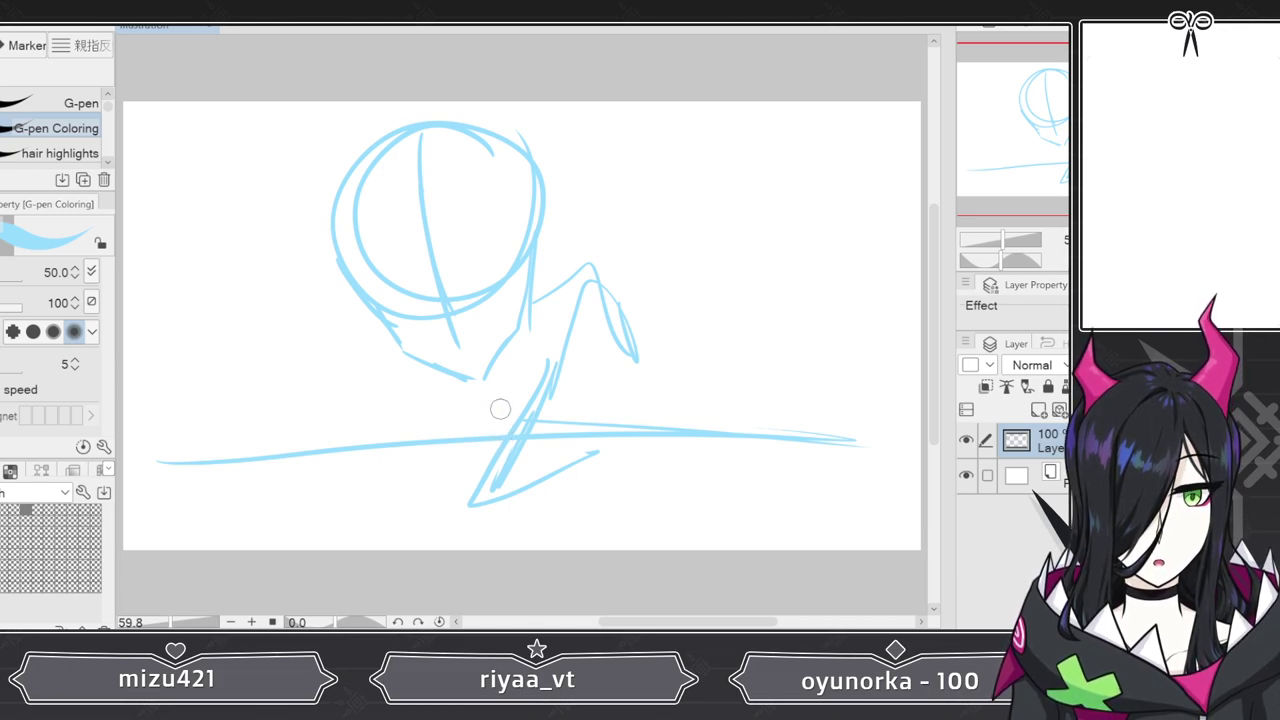
pyautogui.moveTo(503, 485)
pyautogui.mouseDown()
pyautogui.moveTo(600, 420)
pyautogui.moveTo(565, 480)
pyautogui.mouseUp()
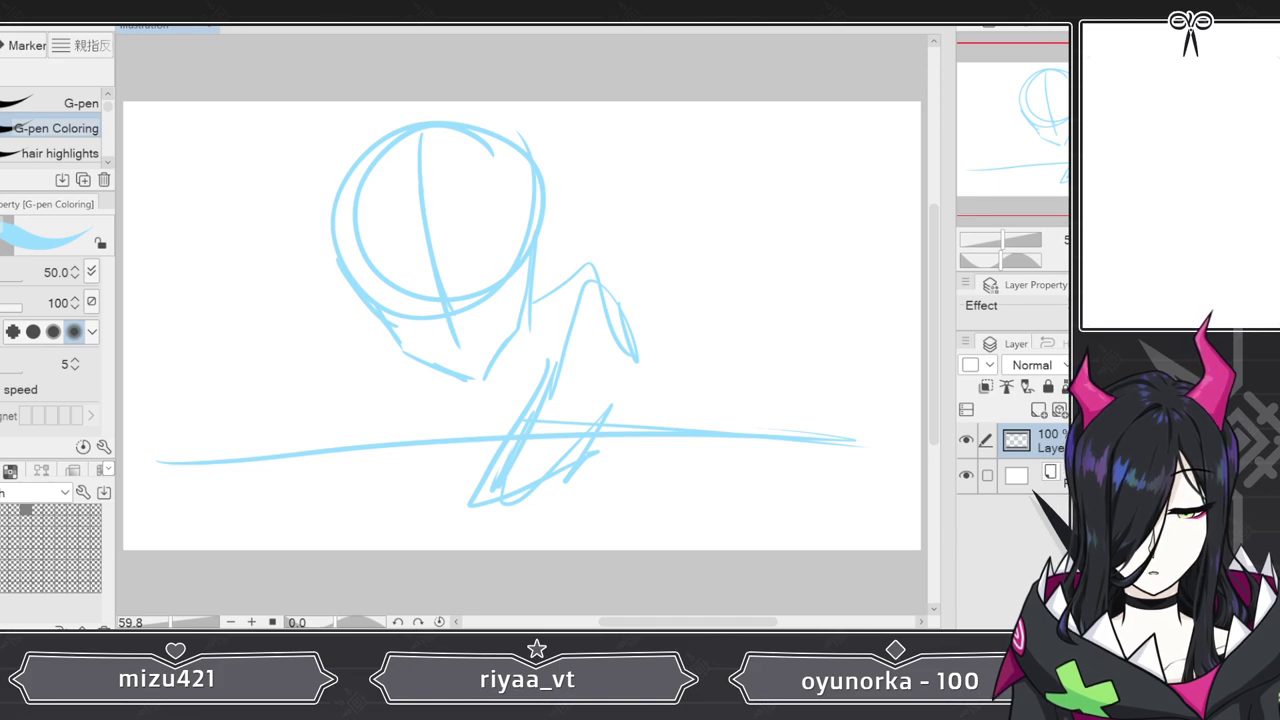
pyautogui.press('Delete')
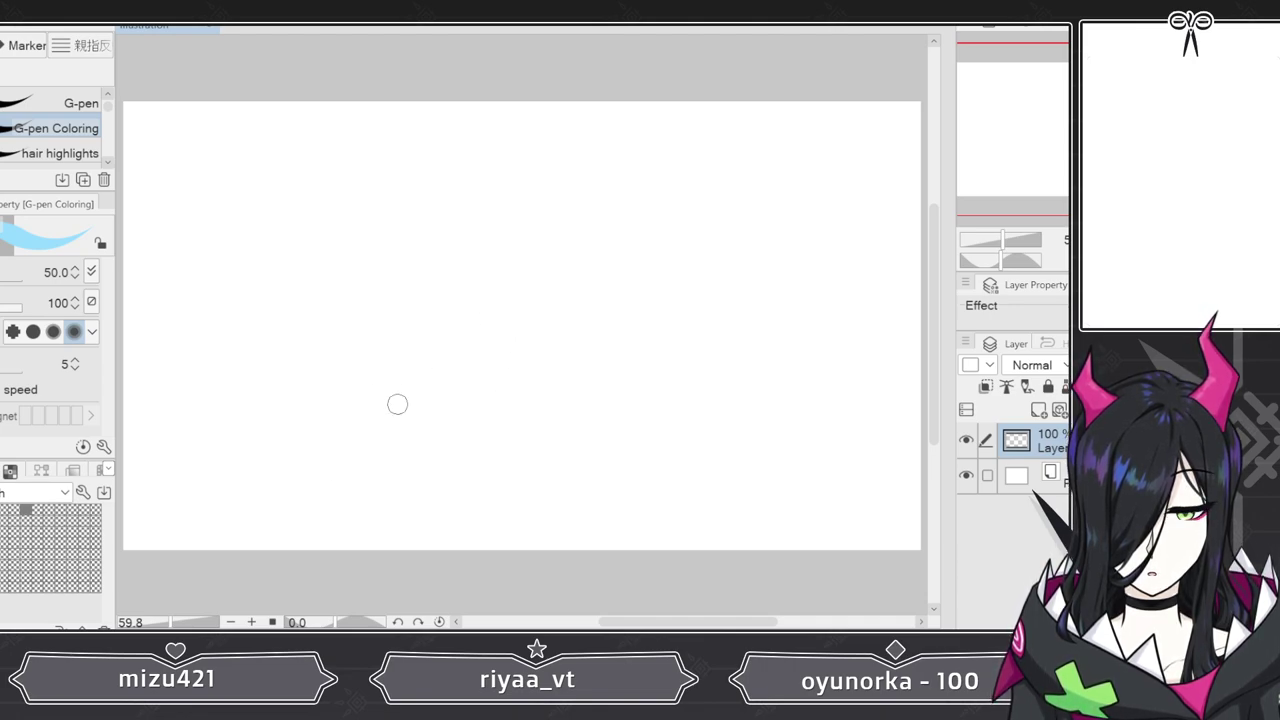
# - Sketch a tilted head in light blue with a centre guideline and jaw, plus a raised hand beside the chin
pyautogui.moveTo(477, 177)
pyautogui.mouseDown()
pyautogui.moveTo(481, 283)
pyautogui.moveTo(523, 171)
pyautogui.moveTo(394, 143)
pyautogui.moveTo(400, 200)
pyautogui.moveTo(466, 362)
pyautogui.mouseUp()
pyautogui.moveTo(362, 296)
pyautogui.mouseDown()
pyautogui.moveTo(415, 358)
pyautogui.moveTo(489, 369)
pyautogui.moveTo(529, 255)
pyautogui.mouseUp()
pyautogui.moveTo(388, 350)
pyautogui.mouseDown()
pyautogui.moveTo(363, 335)
pyautogui.moveTo(346, 445)
pyautogui.mouseUp()
pyautogui.moveTo(286, 430)
pyautogui.mouseDown()
pyautogui.moveTo(326, 359)
pyautogui.moveTo(371, 398)
pyautogui.moveTo(286, 432)
pyautogui.mouseUp()
pyautogui.moveTo(358, 382)
pyautogui.mouseDown()
pyautogui.moveTo(391, 390)
pyautogui.moveTo(365, 422)
pyautogui.moveTo(385, 433)
pyautogui.moveTo(375, 426)
pyautogui.moveTo(370, 392)
pyautogui.mouseUp()
# - Sketch the curve beneath the chin, rough facial features and the first hair strands around the face
pyautogui.moveTo(381, 461)
pyautogui.mouseDown()
pyautogui.moveTo(471, 423)
pyautogui.moveTo(374, 350)
pyautogui.moveTo(518, 381)
pyautogui.moveTo(530, 298)
pyautogui.mouseUp()
pyautogui.moveTo(538, 343); pyautogui.dragTo(534, 374)
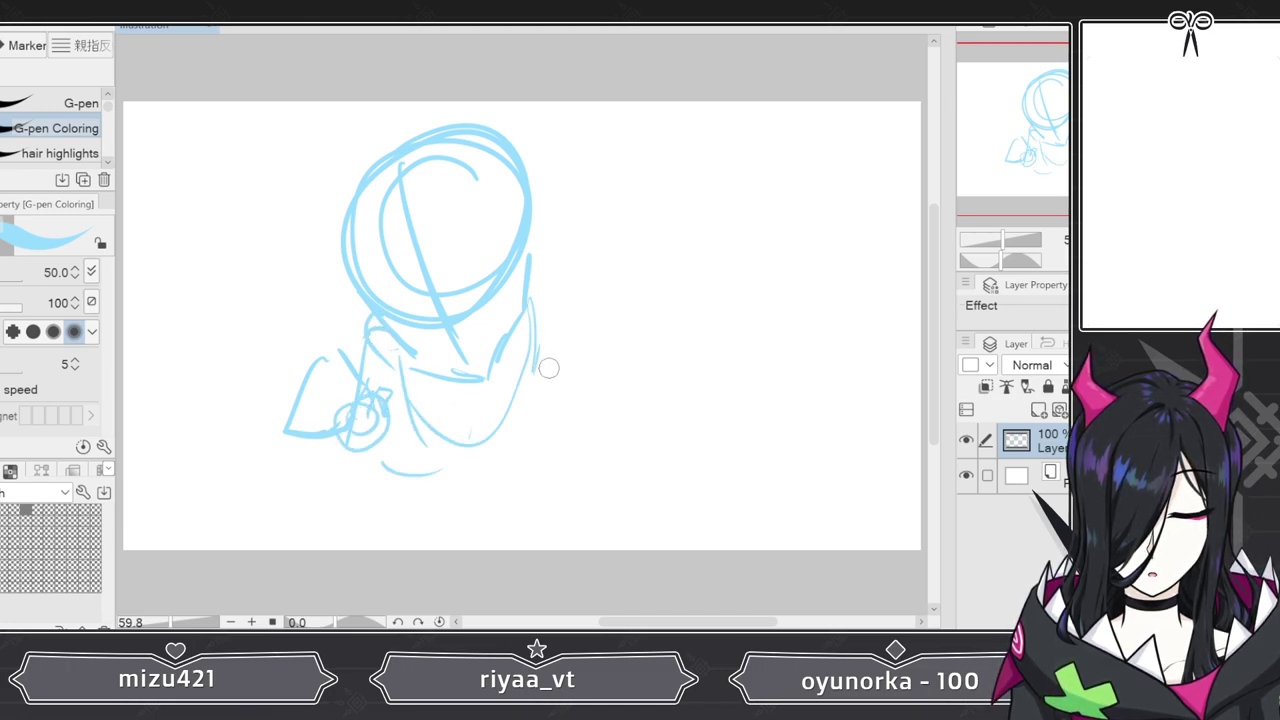
pyautogui.moveTo(454, 353)
pyautogui.mouseDown()
pyautogui.moveTo(482, 335)
pyautogui.moveTo(490, 354)
pyautogui.moveTo(455, 355)
pyautogui.mouseUp()
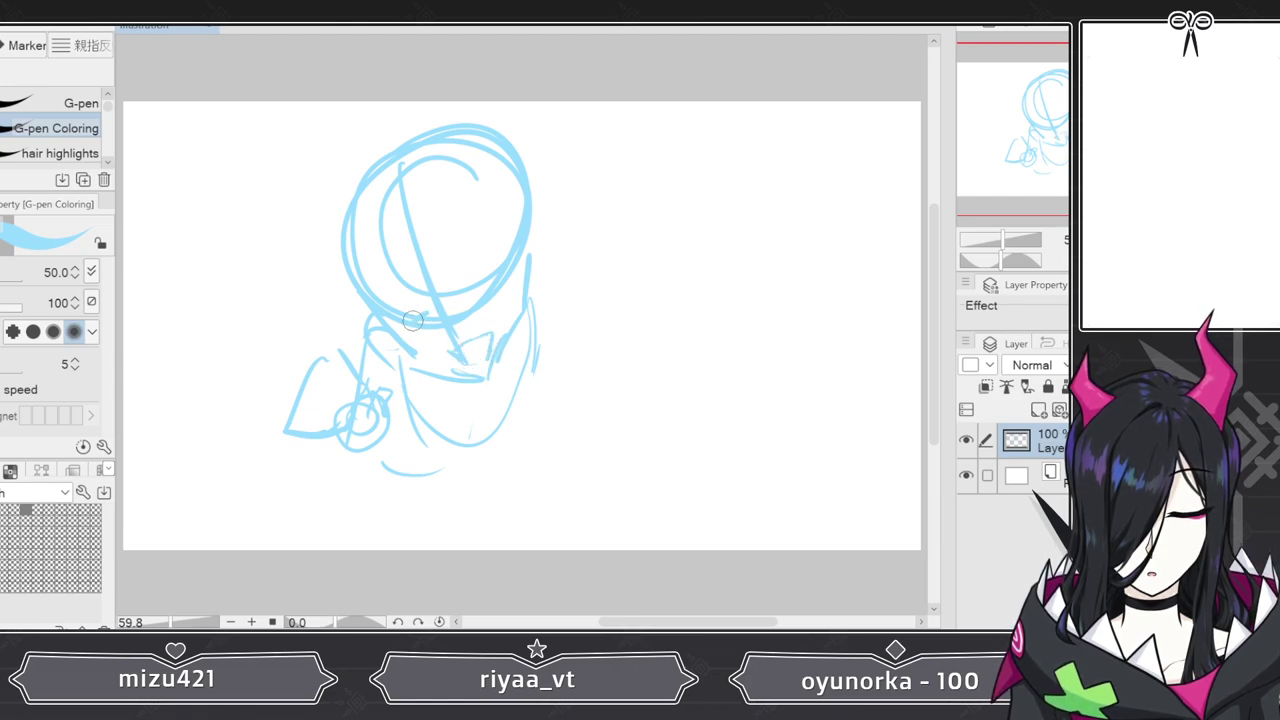
pyautogui.moveTo(404, 322)
pyautogui.mouseDown()
pyautogui.moveTo(482, 260)
pyautogui.moveTo(469, 274)
pyautogui.moveTo(515, 251)
pyautogui.moveTo(490, 291)
pyautogui.mouseUp()
pyautogui.moveTo(425, 212); pyautogui.dragTo(401, 357)
pyautogui.moveTo(440, 204); pyautogui.dragTo(503, 253)
pyautogui.moveTo(368, 305)
pyautogui.mouseDown()
pyautogui.moveTo(354, 304)
pyautogui.moveTo(353, 393)
pyautogui.mouseUp()
# - Sketch the shoulder and the arm folded in front of the character, reaching down below the head
pyautogui.moveTo(528, 300)
pyautogui.mouseDown()
pyautogui.moveTo(665, 376)
pyautogui.moveTo(575, 405)
pyautogui.moveTo(545, 480)
pyautogui.moveTo(510, 500)
pyautogui.mouseUp()
pyautogui.moveTo(590, 355); pyautogui.dragTo(455, 502)
pyautogui.moveTo(645, 402)
pyautogui.mouseDown()
pyautogui.moveTo(559, 488)
pyautogui.moveTo(411, 501)
pyautogui.moveTo(471, 523)
pyautogui.mouseUp()
pyautogui.moveTo(526, 328); pyautogui.dragTo(604, 353)
pyautogui.moveTo(605, 354); pyautogui.dragTo(582, 444)
pyautogui.moveTo(483, 378); pyautogui.dragTo(483, 406)
pyautogui.moveTo(526, 322)
pyautogui.mouseDown()
pyautogui.moveTo(533, 362)
pyautogui.moveTo(560, 356)
pyautogui.mouseUp()
# - Sketch long hair strands and the outer hair outline along both sides of the head
pyautogui.moveTo(500, 190)
pyautogui.mouseDown()
pyautogui.moveTo(521, 402)
pyautogui.moveTo(551, 373)
pyautogui.mouseUp()
pyautogui.moveTo(532, 215); pyautogui.dragTo(565, 320)
pyautogui.moveTo(520, 145)
pyautogui.mouseDown()
pyautogui.moveTo(550, 290)
pyautogui.moveTo(576, 342)
pyautogui.mouseUp()
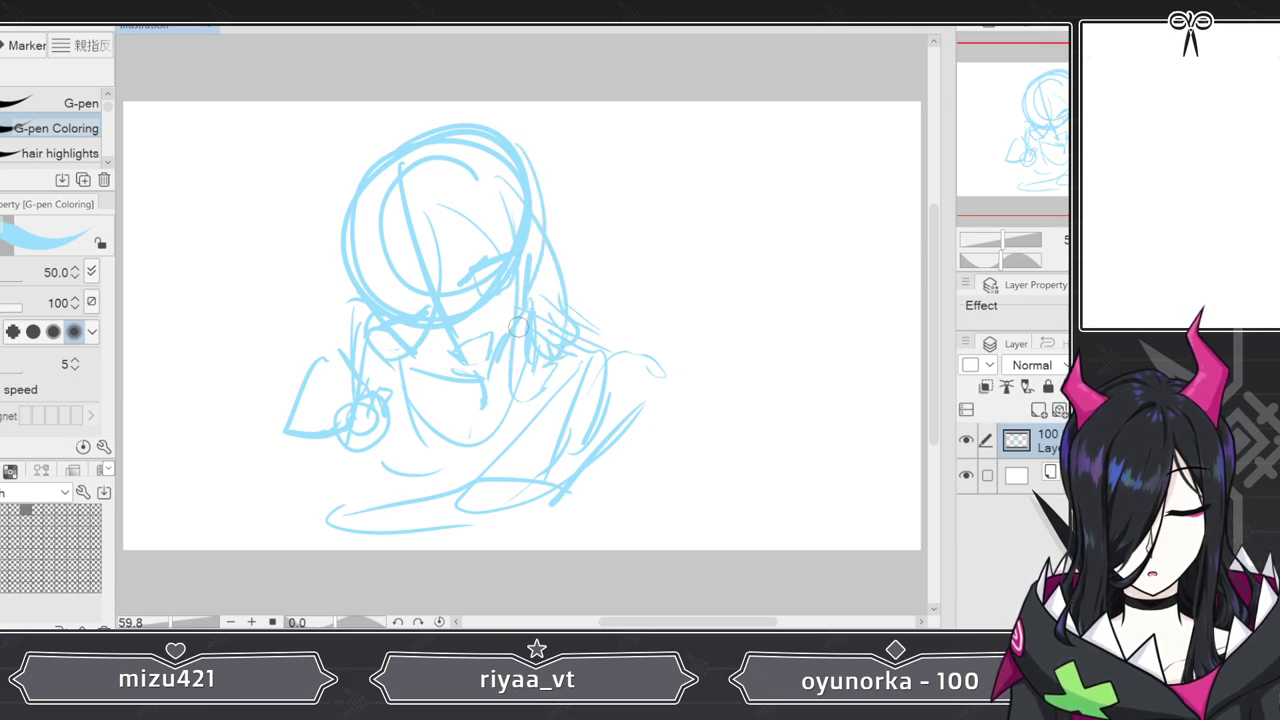
pyautogui.moveTo(378, 142); pyautogui.dragTo(343, 320)
pyautogui.moveTo(331, 228); pyautogui.dragTo(319, 304)
pyautogui.moveTo(333, 309); pyautogui.dragTo(348, 340)
pyautogui.moveTo(530, 160); pyautogui.dragTo(546, 268)
pyautogui.moveTo(555, 180)
pyautogui.mouseDown()
pyautogui.moveTo(566, 284)
pyautogui.moveTo(590, 332)
pyautogui.mouseUp()
# - Sketch the table edge with its slanted corners across the lower canvas and extend the arm lines onto it
pyautogui.moveTo(452, 392)
pyautogui.mouseDown()
pyautogui.moveTo(399, 396)
pyautogui.moveTo(456, 393)
pyautogui.moveTo(455, 355)
pyautogui.moveTo(482, 472)
pyautogui.moveTo(491, 379)
pyautogui.moveTo(408, 334)
pyautogui.moveTo(392, 454)
pyautogui.moveTo(404, 411)
pyautogui.moveTo(419, 475)
pyautogui.mouseUp()
pyautogui.moveTo(262, 502)
pyautogui.mouseDown()
pyautogui.moveTo(433, 507)
pyautogui.moveTo(506, 482)
pyautogui.moveTo(826, 490)
pyautogui.mouseUp()
pyautogui.moveTo(365, 483)
pyautogui.mouseDown()
pyautogui.moveTo(173, 504)
pyautogui.moveTo(223, 504)
pyautogui.moveTo(145, 548)
pyautogui.mouseUp()
pyautogui.moveTo(716, 490); pyautogui.dragTo(828, 535)
pyautogui.moveTo(676, 470)
pyautogui.mouseDown()
pyautogui.moveTo(855, 508)
pyautogui.moveTo(834, 500)
pyautogui.moveTo(892, 535)
pyautogui.mouseUp()
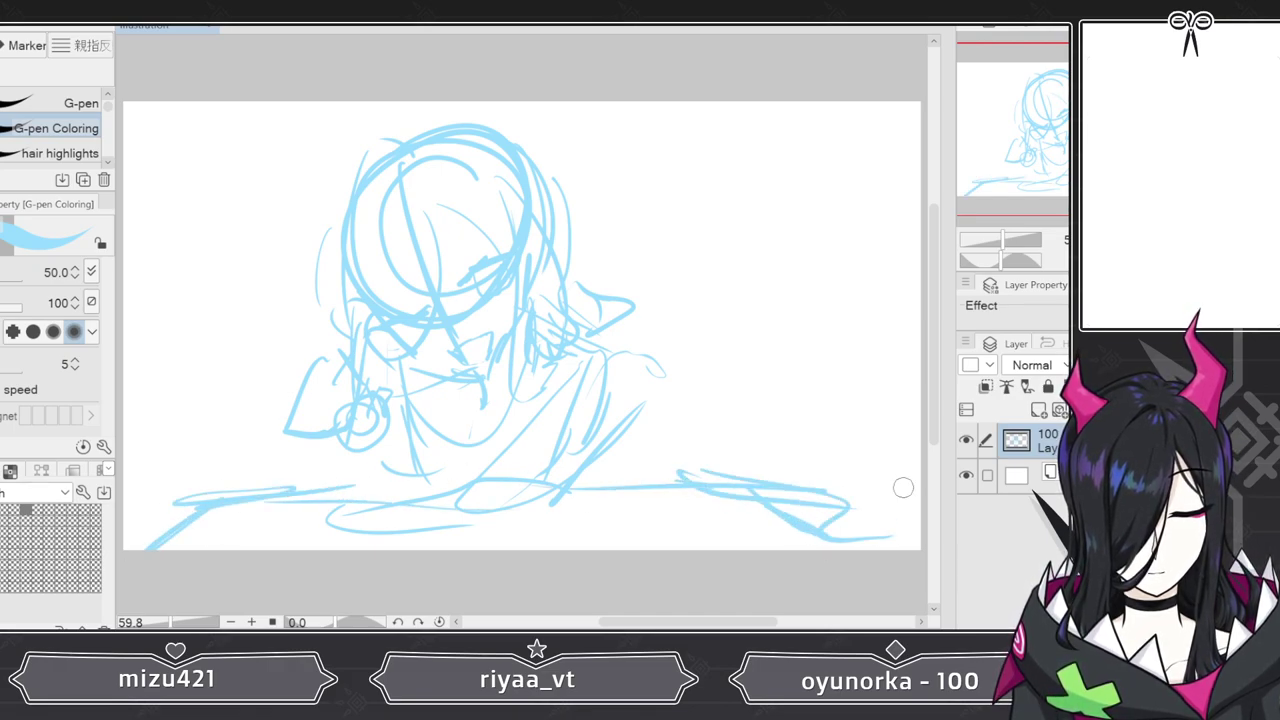
pyautogui.moveTo(368, 443); pyautogui.dragTo(347, 495)
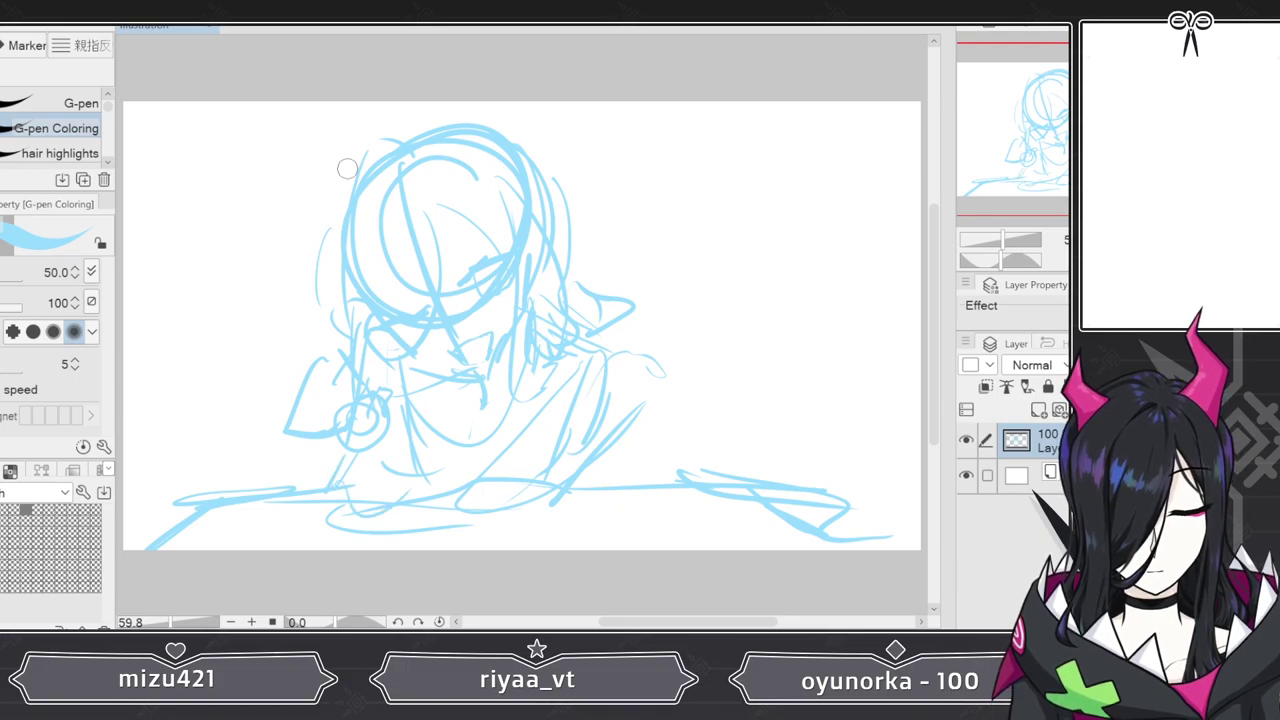
# - Add two horns on the head, fringe strands over the face and an X-shaped hair clip
pyautogui.moveTo(316, 130)
pyautogui.mouseDown()
pyautogui.moveTo(309, 207)
pyautogui.moveTo(342, 250)
pyautogui.mouseUp()
pyautogui.moveTo(500, 135)
pyautogui.mouseDown()
pyautogui.moveTo(487, 78)
pyautogui.moveTo(532, 94)
pyautogui.moveTo(551, 119)
pyautogui.moveTo(552, 229)
pyautogui.mouseUp()
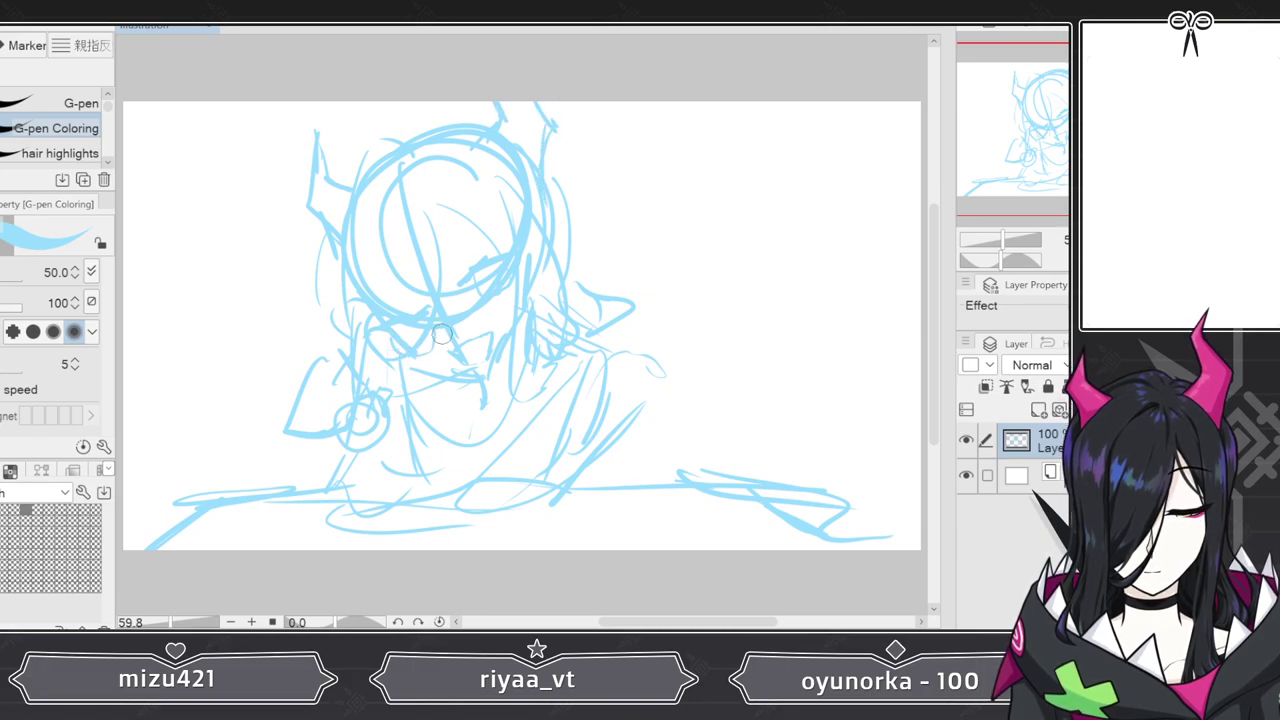
pyautogui.moveTo(437, 184); pyautogui.dragTo(430, 290)
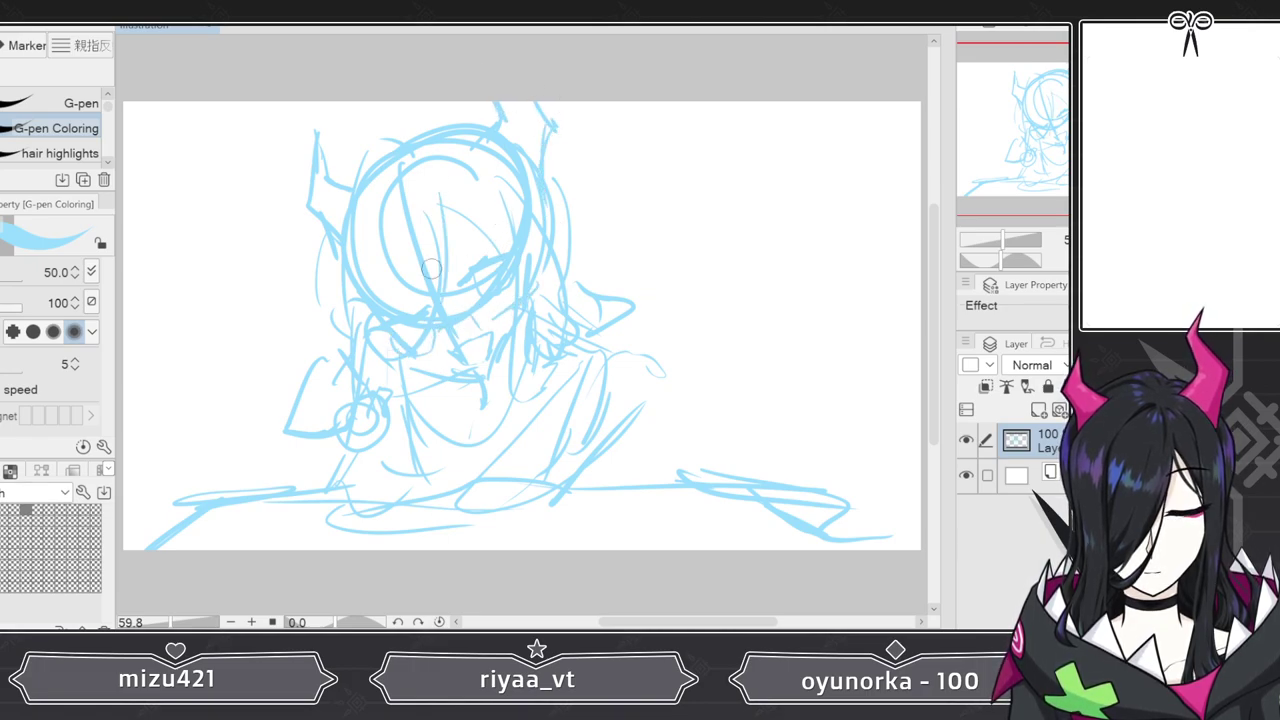
pyautogui.moveTo(491, 207)
pyautogui.mouseDown()
pyautogui.moveTo(476, 241)
pyautogui.moveTo(469, 222)
pyautogui.moveTo(508, 210)
pyautogui.mouseUp()
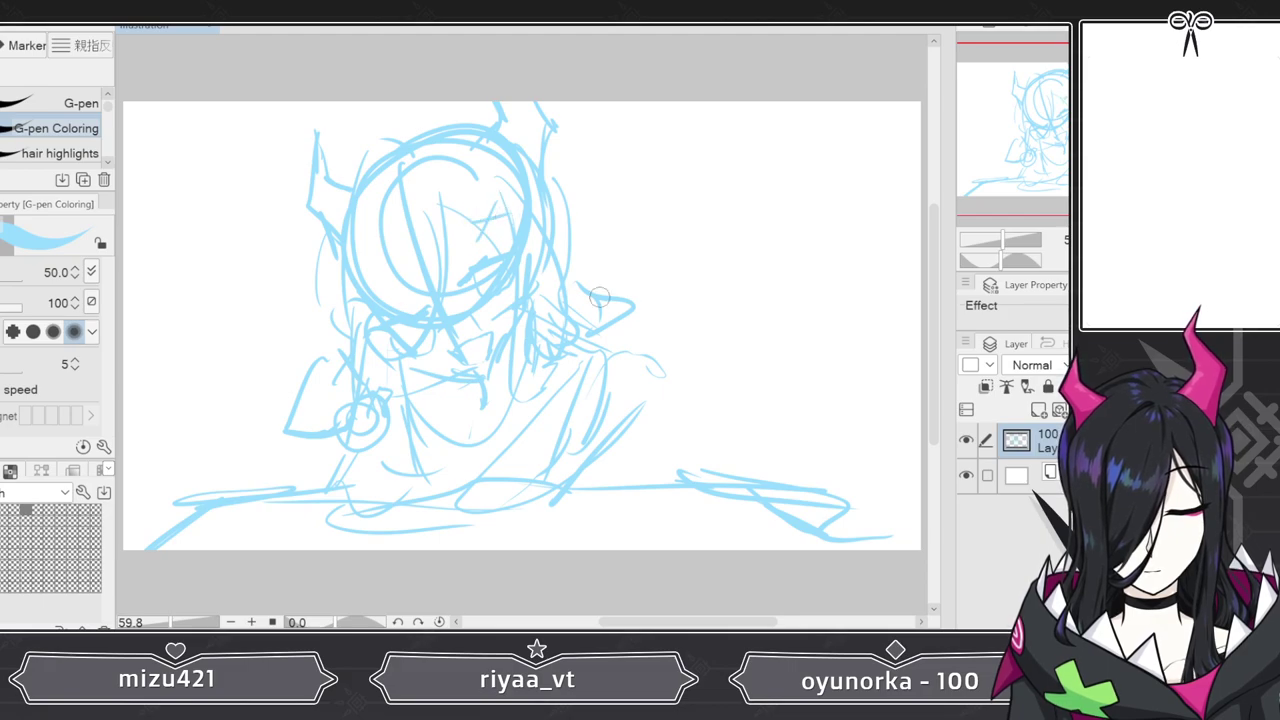
pyautogui.moveTo(386, 278); pyautogui.dragTo(377, 301)
pyautogui.moveTo(398, 172)
pyautogui.mouseDown()
pyautogui.moveTo(381, 250)
pyautogui.moveTo(388, 236)
pyautogui.mouseUp()
# - Sketch a far table line beside the character and reinforce the arm, sleeve and chest outlines
pyautogui.moveTo(580, 468)
pyautogui.mouseDown()
pyautogui.moveTo(860, 452)
pyautogui.moveTo(835, 451)
pyautogui.mouseUp()
pyautogui.moveTo(590, 342); pyautogui.dragTo(563, 478)
pyautogui.moveTo(602, 428); pyautogui.dragTo(555, 524)
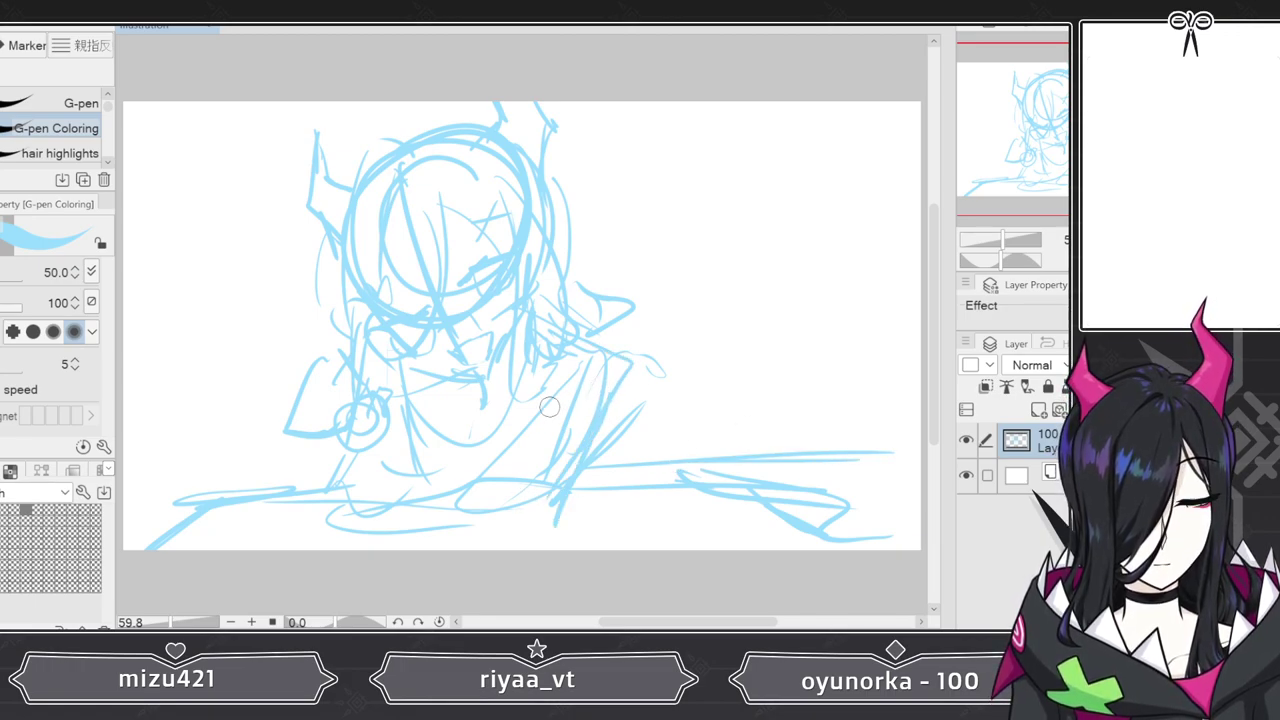
pyautogui.moveTo(575, 360)
pyautogui.mouseDown()
pyautogui.moveTo(498, 488)
pyautogui.moveTo(425, 505)
pyautogui.moveTo(299, 474)
pyautogui.moveTo(256, 512)
pyautogui.moveTo(282, 528)
pyautogui.moveTo(347, 507)
pyautogui.mouseUp()
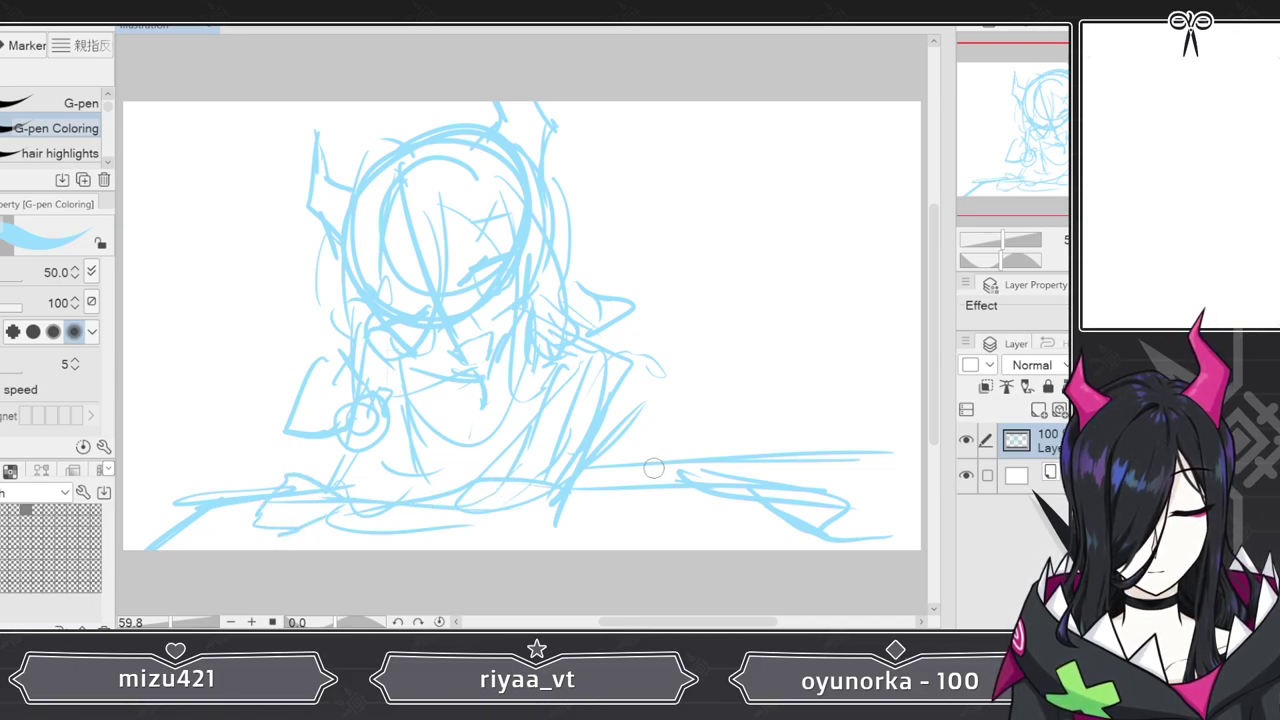
pyautogui.moveTo(585, 372); pyautogui.dragTo(652, 485)
pyautogui.moveTo(405, 424); pyautogui.dragTo(472, 514)
pyautogui.moveTo(593, 452); pyautogui.dragTo(670, 479)
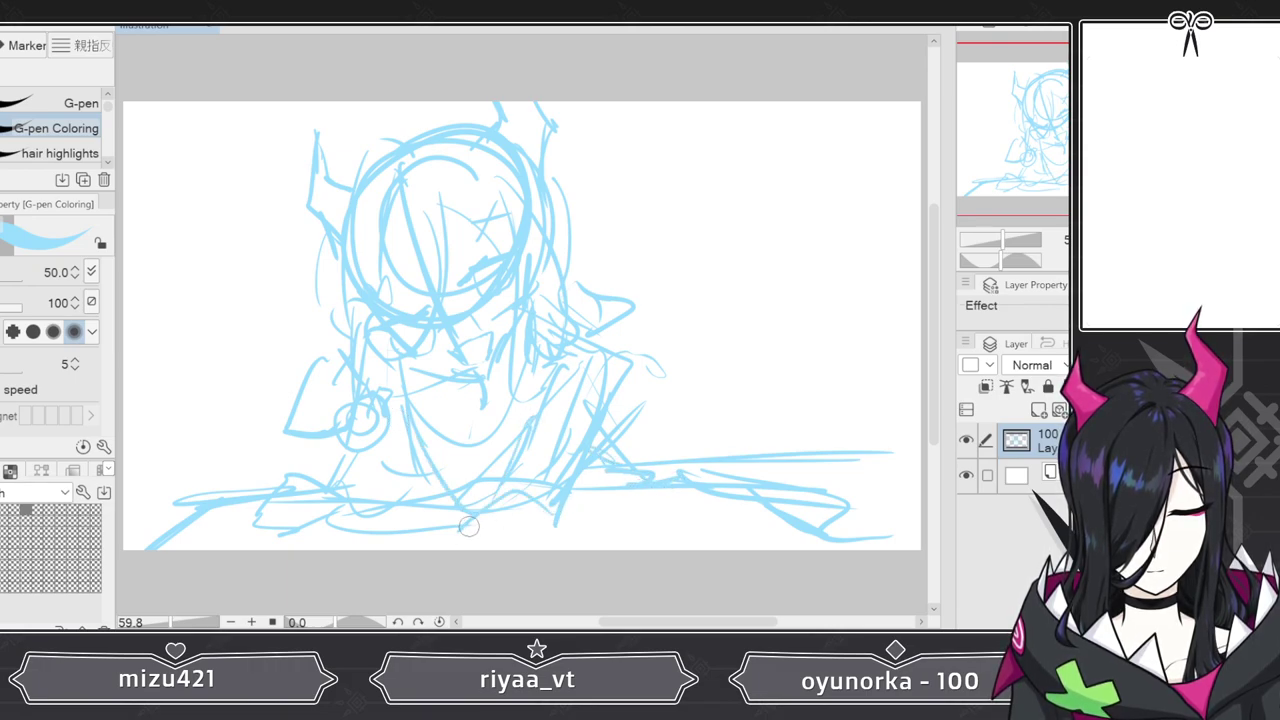
# - Add clothing folds along the bottom of the figure and outline the shoulder and back behind the arm
pyautogui.moveTo(392, 535)
pyautogui.mouseDown()
pyautogui.moveTo(364, 549)
pyautogui.moveTo(410, 531)
pyautogui.moveTo(445, 554)
pyautogui.moveTo(410, 519)
pyautogui.moveTo(369, 566)
pyautogui.mouseUp()
pyautogui.moveTo(470, 547); pyautogui.dragTo(568, 536)
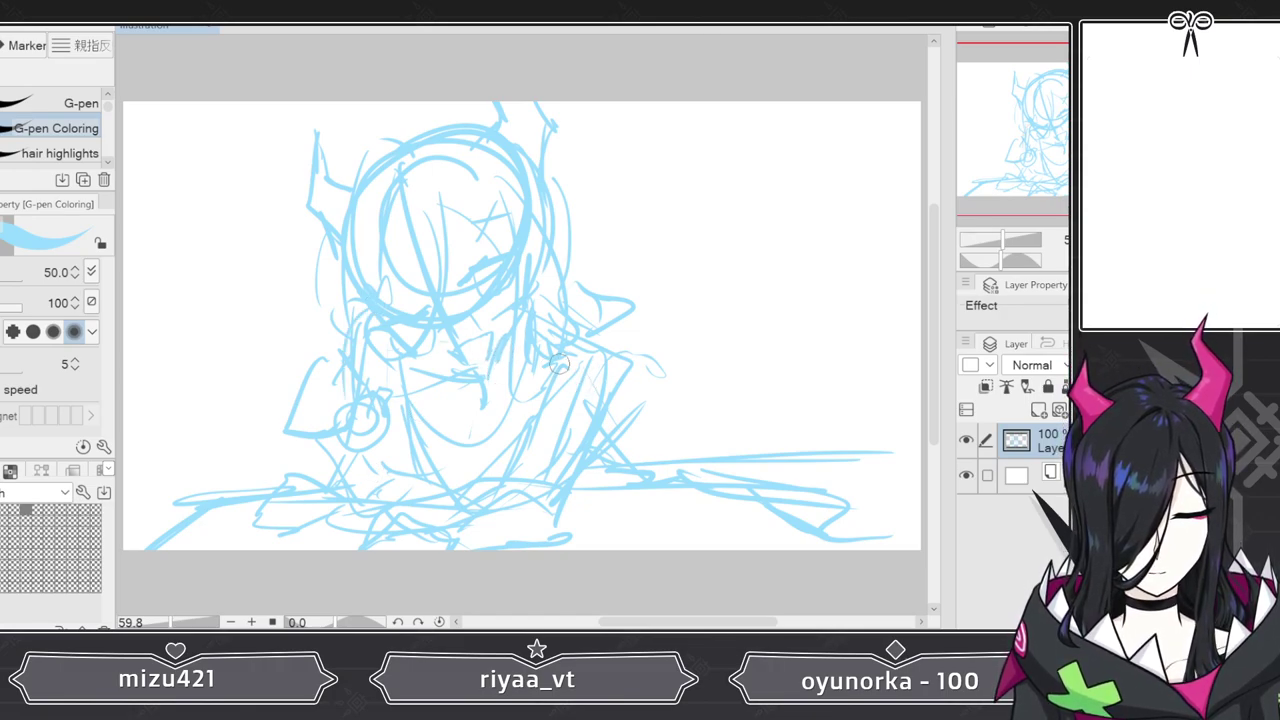
pyautogui.moveTo(604, 386); pyautogui.dragTo(648, 445)
pyautogui.moveTo(660, 497); pyautogui.dragTo(601, 520)
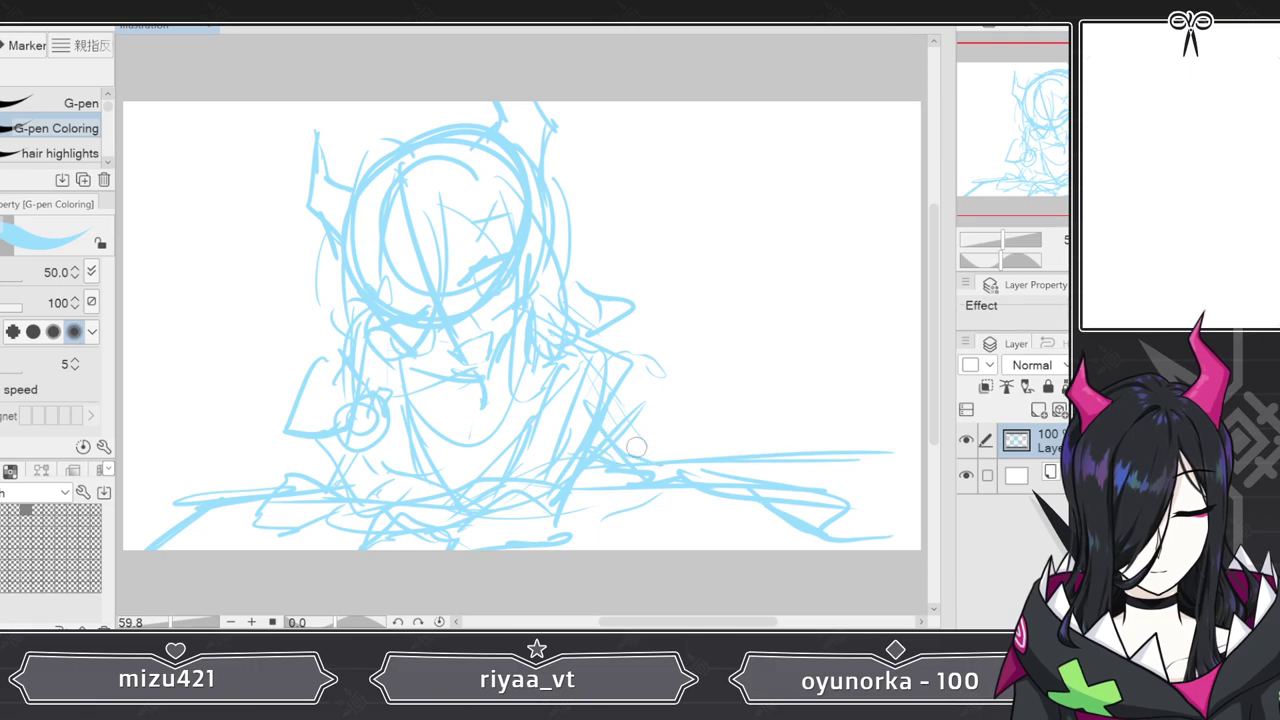
pyautogui.moveTo(604, 313)
pyautogui.mouseDown()
pyautogui.moveTo(682, 331)
pyautogui.moveTo(632, 460)
pyautogui.mouseUp()
pyautogui.moveTo(690, 338); pyautogui.dragTo(580, 344)
# - Sketch a background shelf with upper and lower edges and a leaning book-like shape beside the character
pyautogui.moveTo(640, 130)
pyautogui.mouseDown()
pyautogui.moveTo(643, 298)
pyautogui.moveTo(918, 295)
pyautogui.mouseUp()
pyautogui.moveTo(600, 128)
pyautogui.mouseDown()
pyautogui.moveTo(685, 102)
pyautogui.moveTo(884, 116)
pyautogui.mouseUp()
pyautogui.moveTo(645, 343)
pyautogui.mouseDown()
pyautogui.moveTo(859, 334)
pyautogui.moveTo(640, 316)
pyautogui.moveTo(888, 316)
pyautogui.mouseUp()
pyautogui.moveTo(705, 290)
pyautogui.mouseDown()
pyautogui.moveTo(694, 151)
pyautogui.moveTo(783, 208)
pyautogui.moveTo(773, 296)
pyautogui.mouseUp()
# - Sketch a round ornament with a small loop on top, sitting on the background shelf
pyautogui.moveTo(814, 262); pyautogui.dragTo(840, 300)
pyautogui.moveTo(845, 225); pyautogui.dragTo(862, 285)
pyautogui.moveTo(826, 246); pyautogui.dragTo(846, 270)
pyautogui.moveTo(830, 215)
pyautogui.mouseDown()
pyautogui.moveTo(868, 222)
pyautogui.moveTo(855, 230)
pyautogui.moveTo(863, 213)
pyautogui.moveTo(918, 243)
pyautogui.mouseUp()
pyautogui.moveTo(916, 270); pyautogui.dragTo(886, 266)
pyautogui.moveTo(788, 256); pyautogui.dragTo(814, 230)
pyautogui.moveTo(816, 229); pyautogui.dragTo(788, 220)
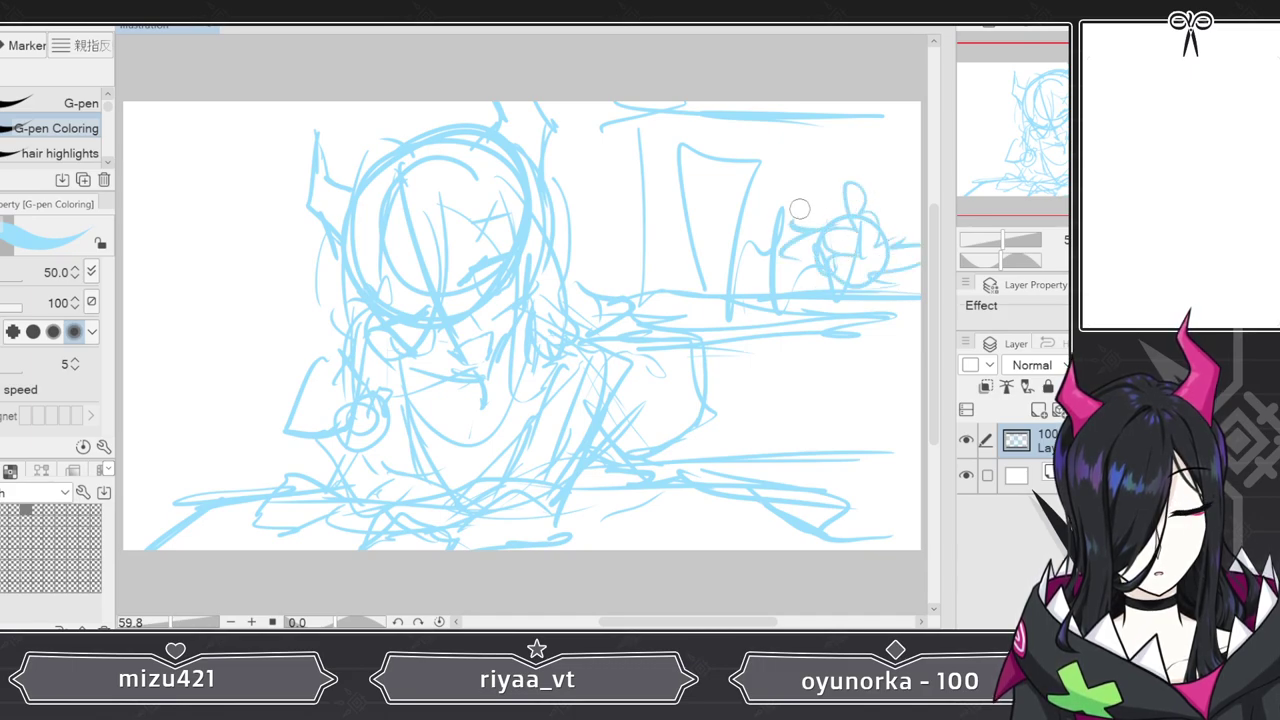
# - Sketch a tall window-like frame in the background on the other side of the character
pyautogui.moveTo(270, 126); pyautogui.dragTo(238, 444)
pyautogui.moveTo(236, 420); pyautogui.dragTo(124, 418)
pyautogui.moveTo(250, 380)
pyautogui.mouseDown()
pyautogui.moveTo(272, 144)
pyautogui.moveTo(146, 126)
pyautogui.mouseUp()
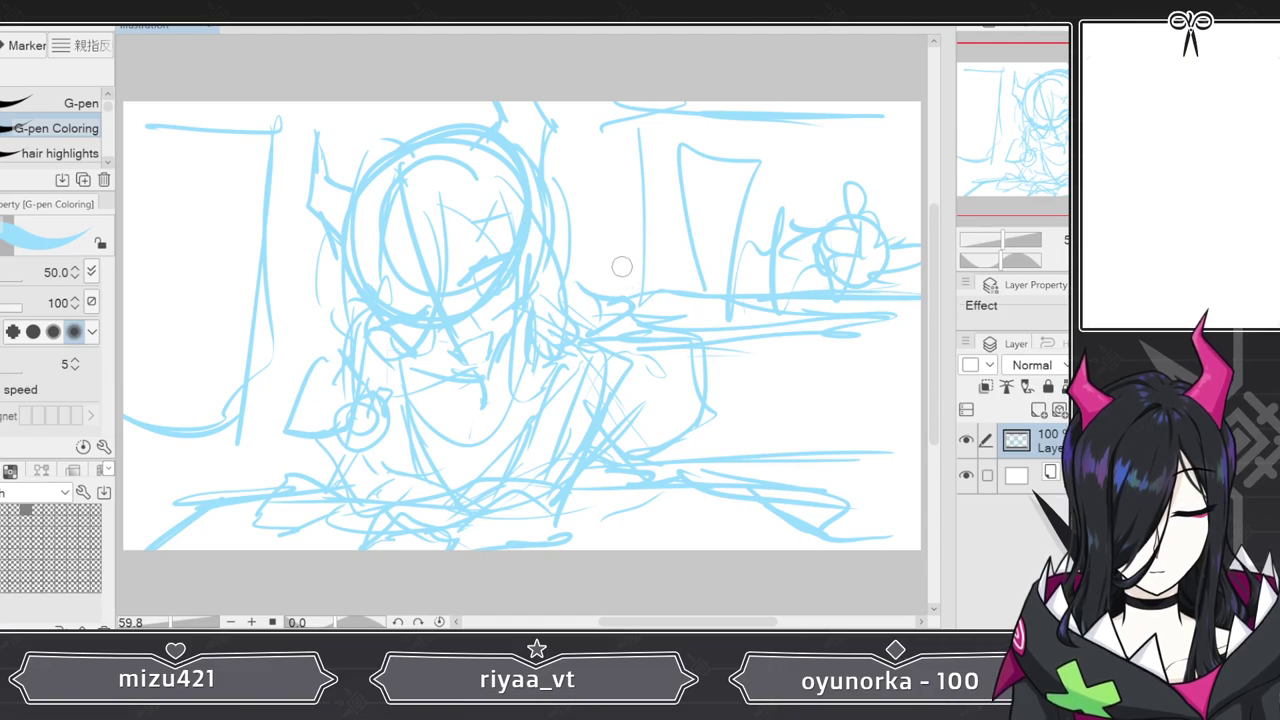
# - Hide the rough sketch layer and add a new blank layer above it
pyautogui.click(966, 440)
pyautogui.hotkey('ctrl', 'shift', 'n')
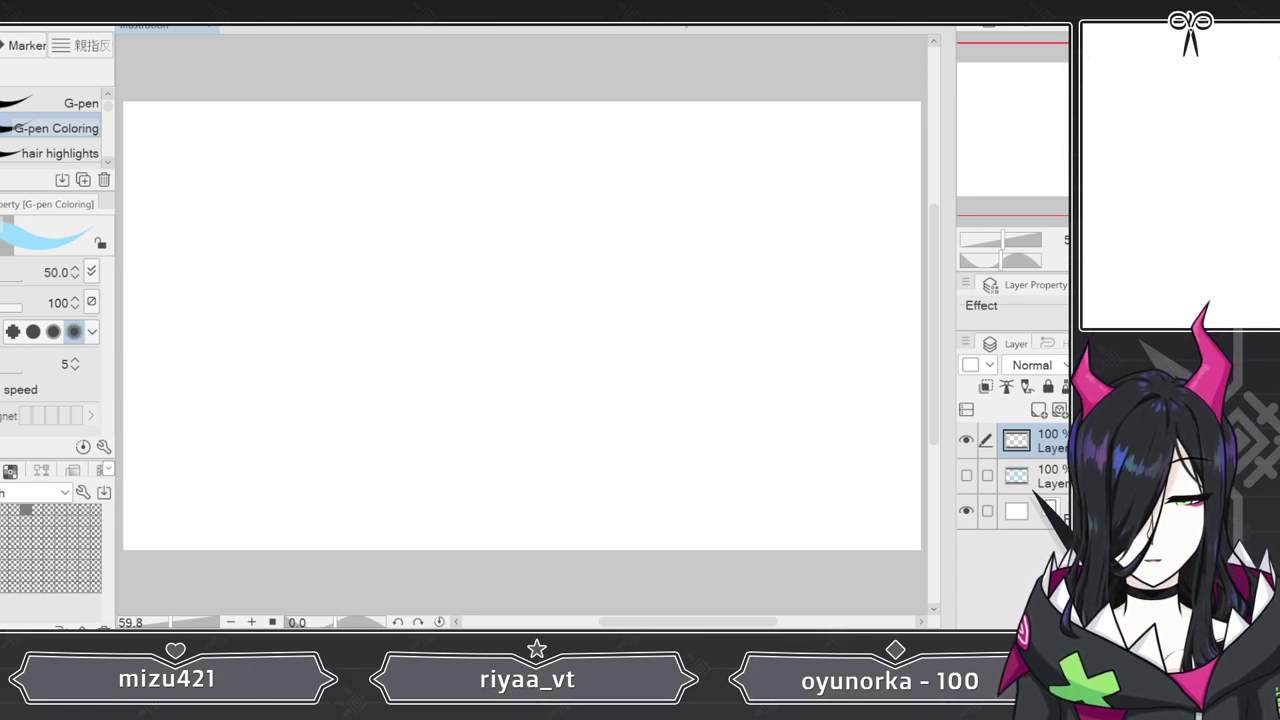
pyautogui.moveTo(934, 240); pyautogui.dragTo(929, 250)
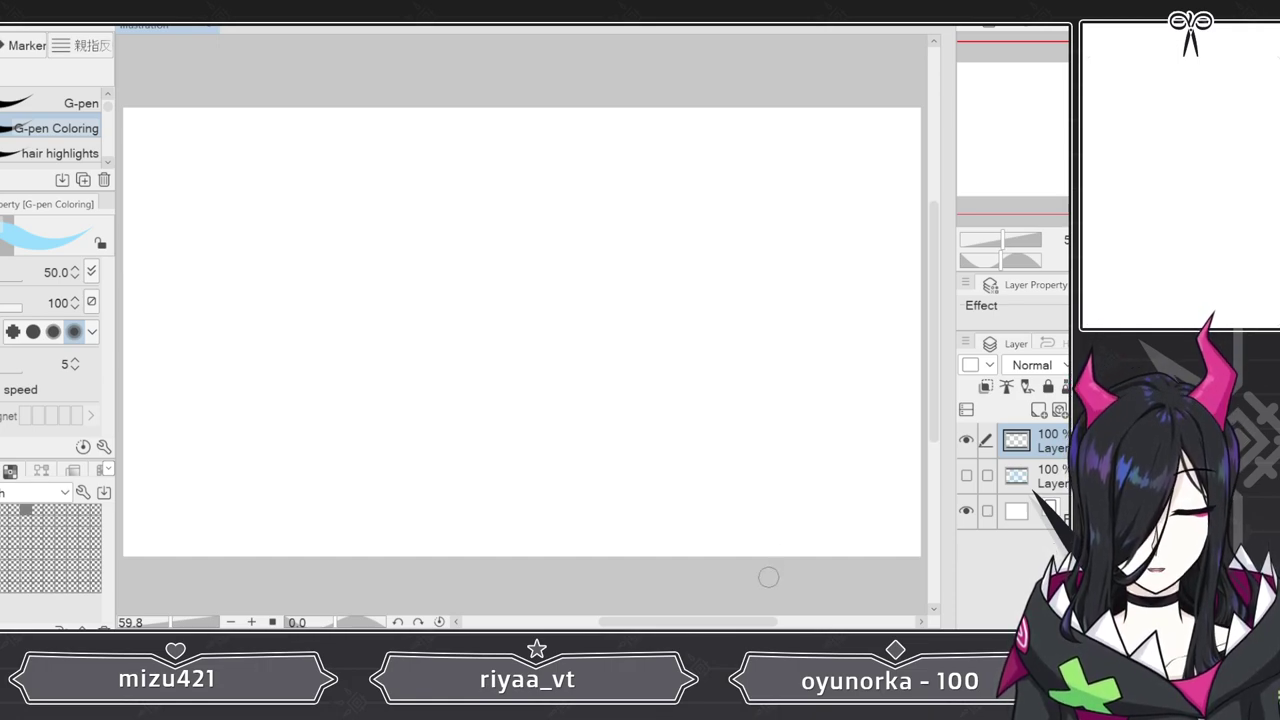
pyautogui.moveTo(758, 625); pyautogui.dragTo(736, 625)
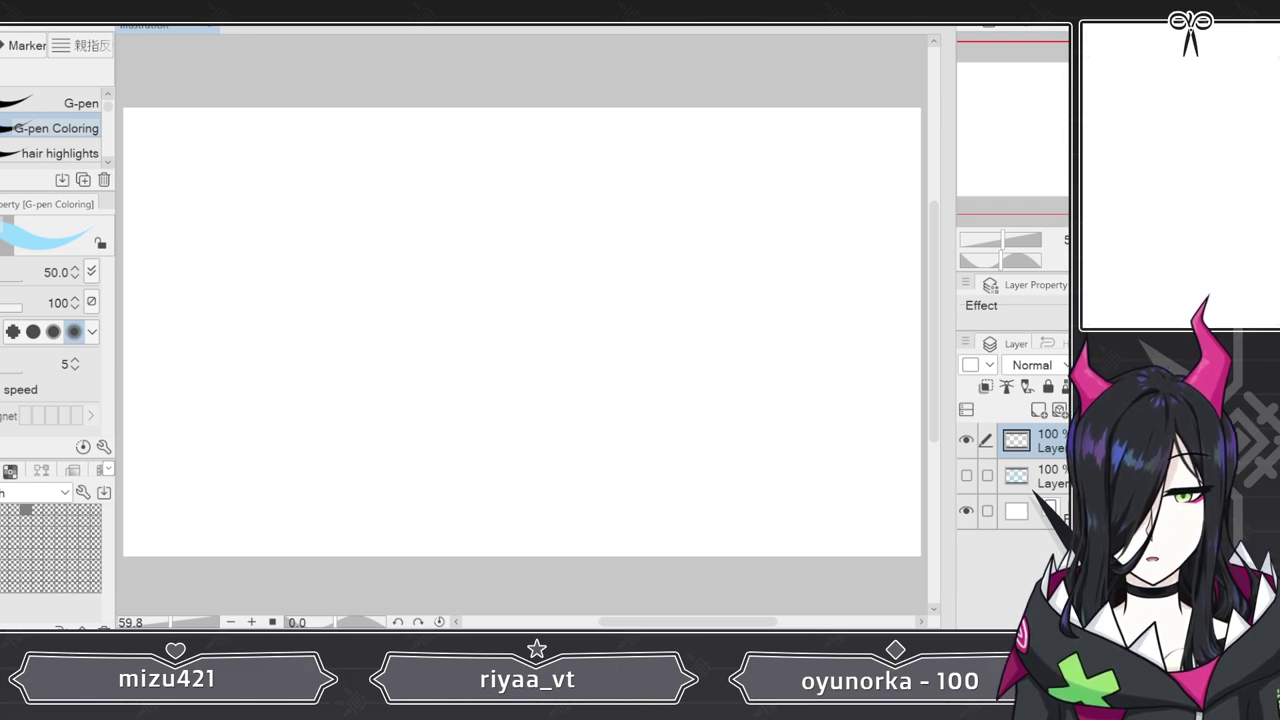
pyautogui.scroll(-1, 666, 125)
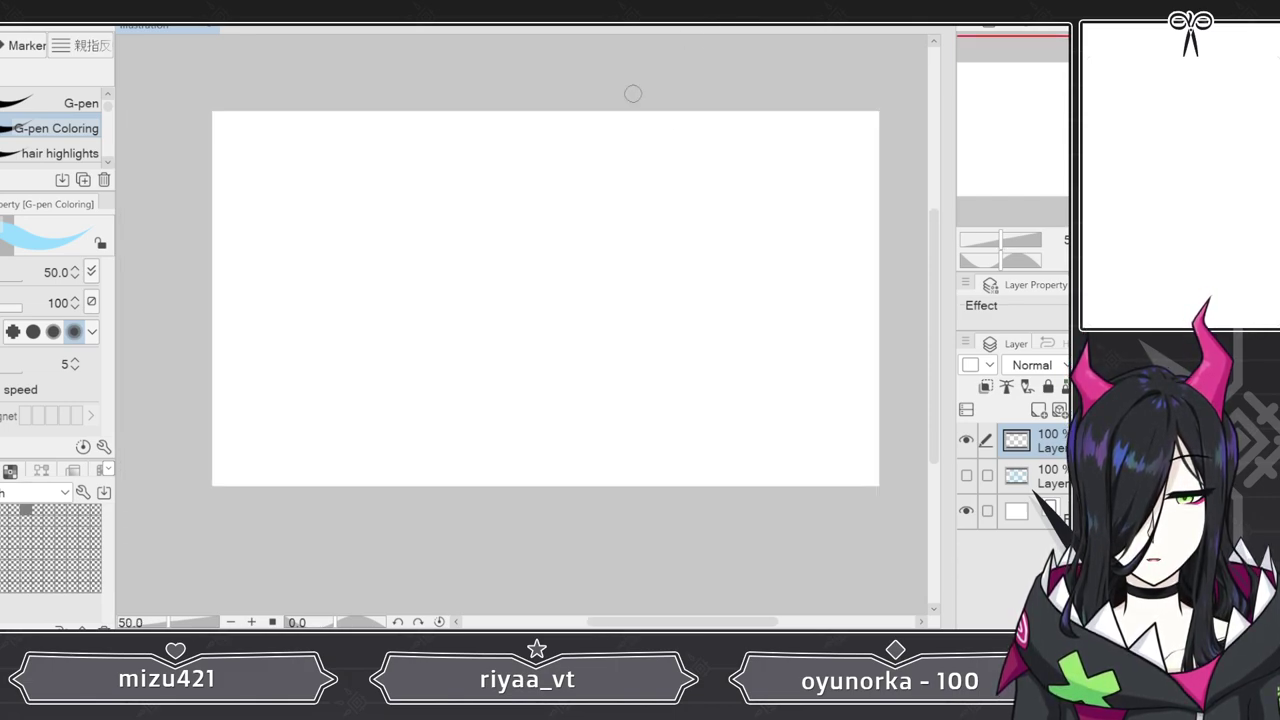
pyautogui.scroll(2, 632, 94)
pyautogui.scroll(-1, 629, 95)
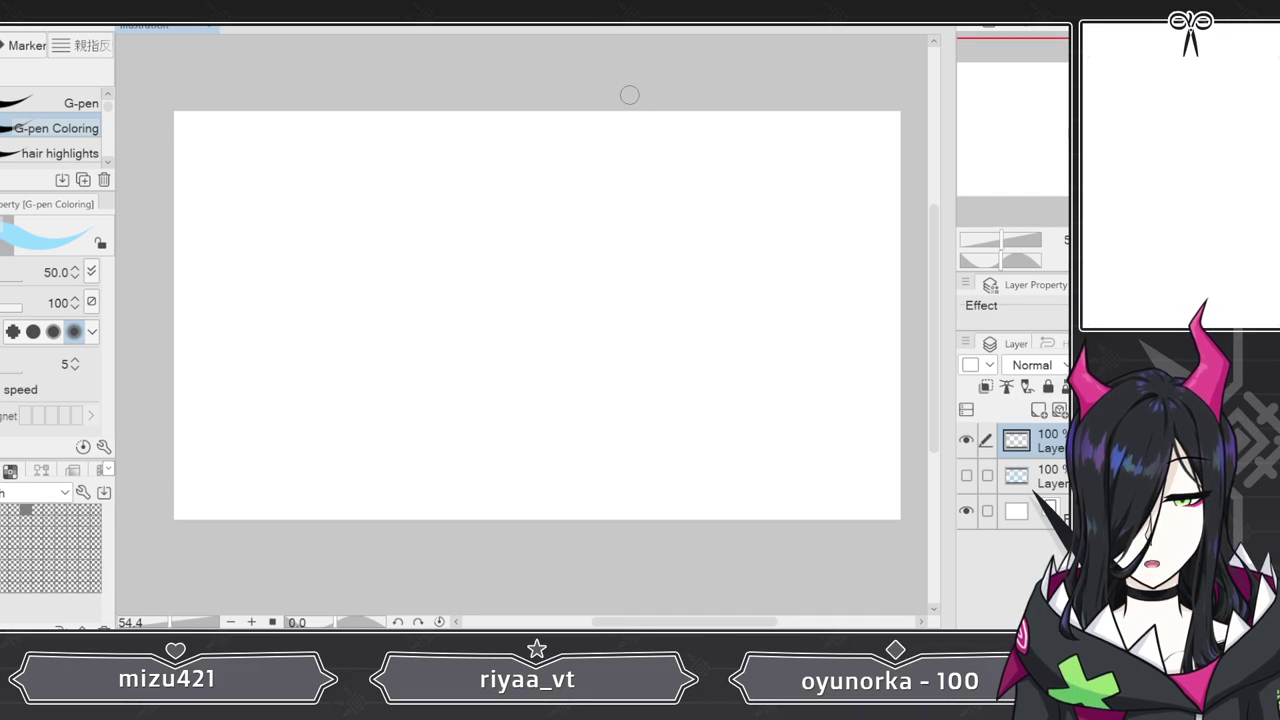
pyautogui.moveTo(609, 622); pyautogui.dragTo(612, 622)
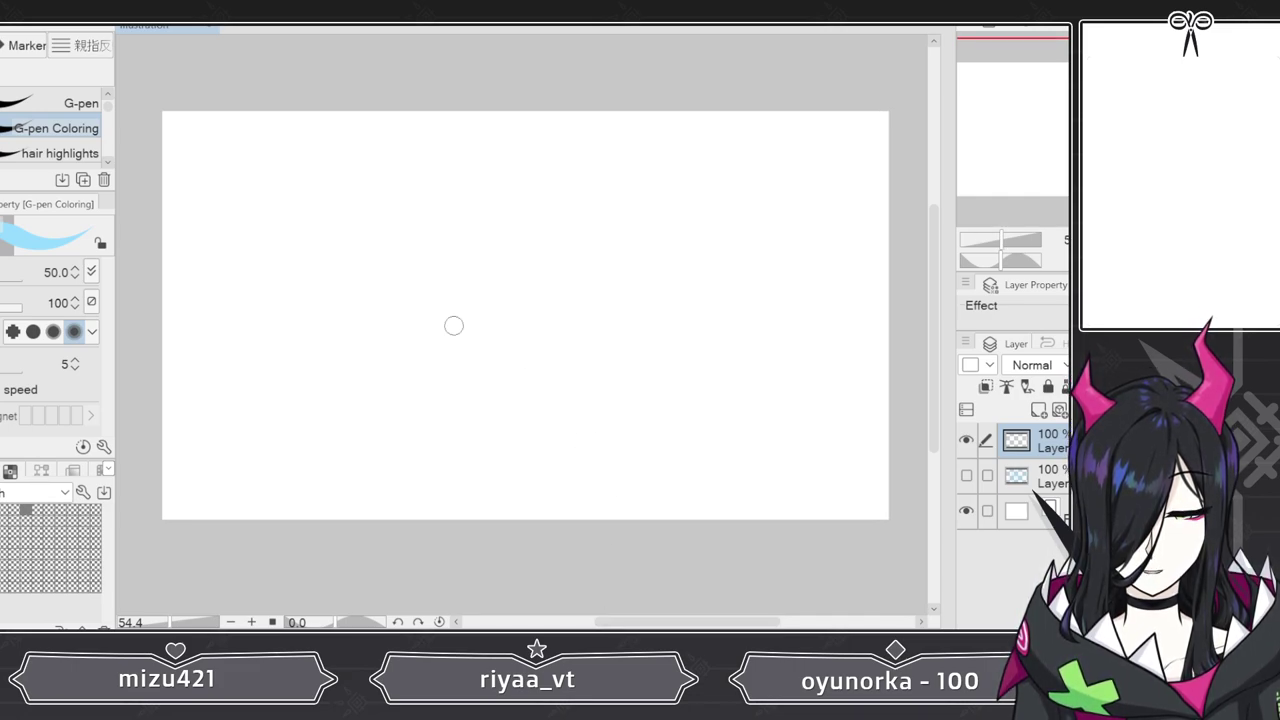
pyautogui.scroll(1, 455, 326)
pyautogui.moveTo(651, 623); pyautogui.dragTo(654, 627)
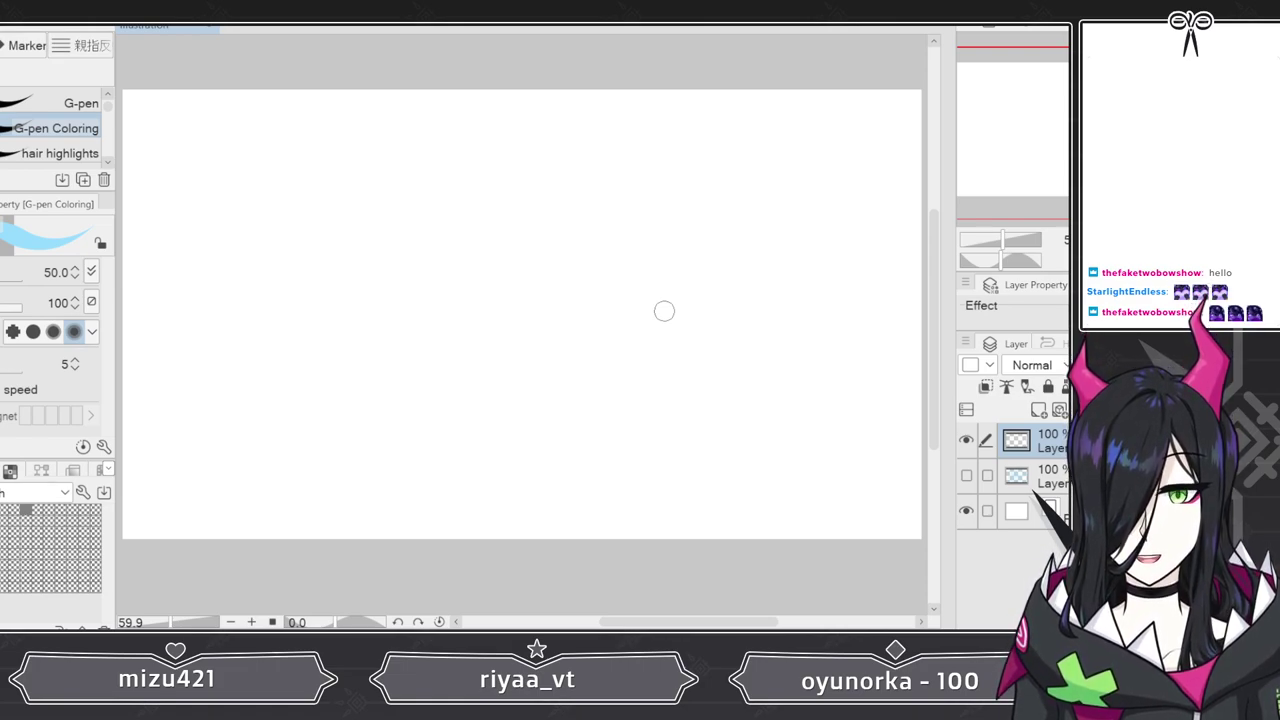
pyautogui.moveTo(700, 623); pyautogui.dragTo(688, 623)
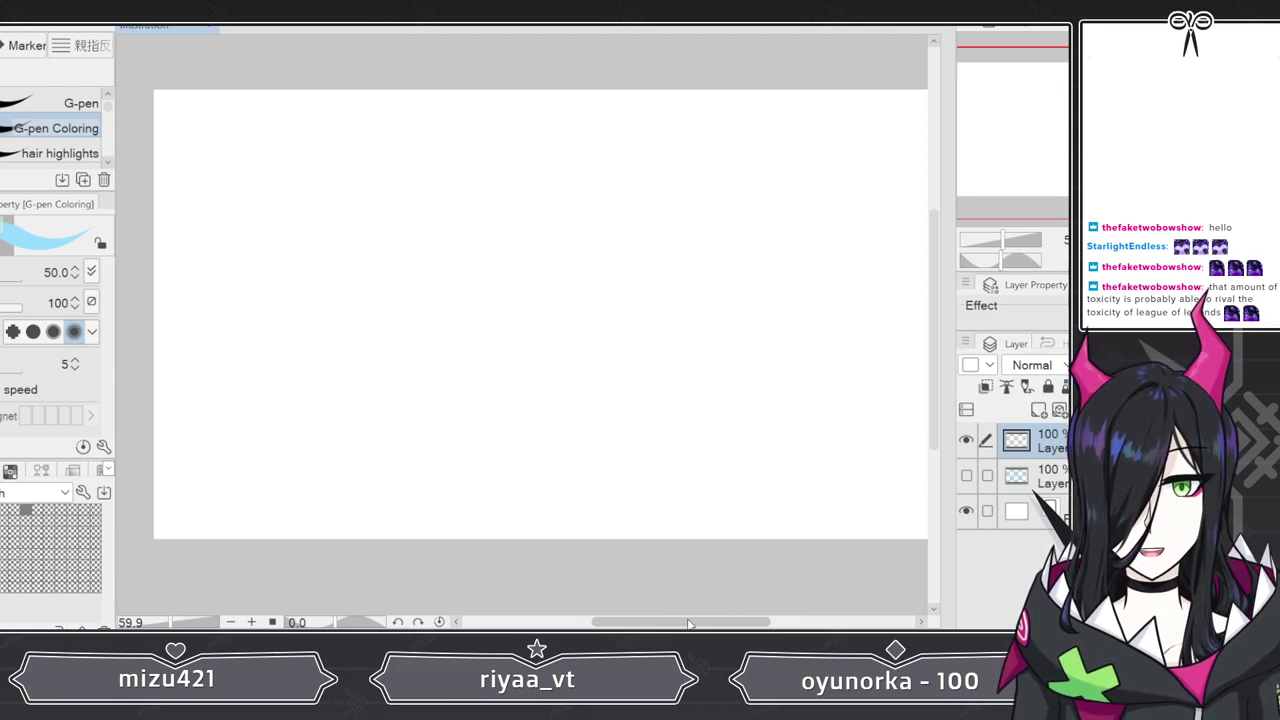
pyautogui.moveTo(715, 624); pyautogui.dragTo(719, 627)
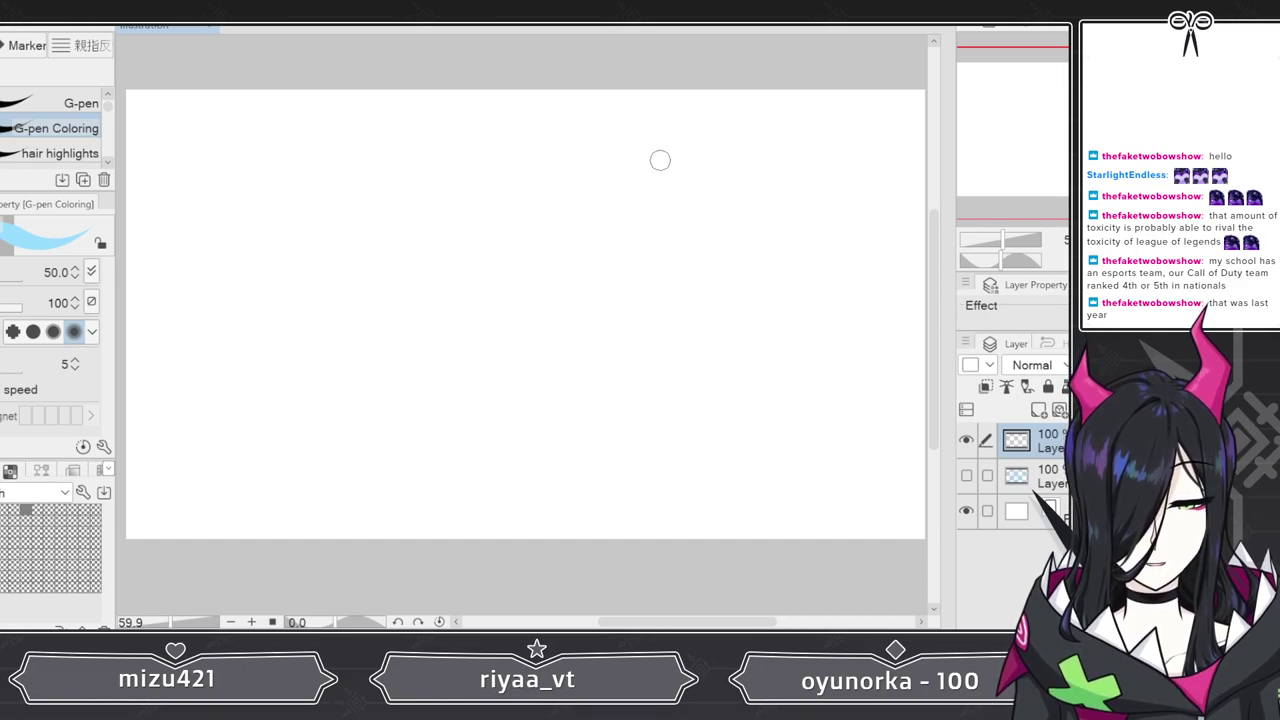
pyautogui.moveTo(668, 150)
pyautogui.mouseDown()
pyautogui.moveTo(718, 203)
pyautogui.moveTo(562, 226)
pyautogui.moveTo(643, 114)
pyautogui.moveTo(701, 222)
pyautogui.mouseUp()
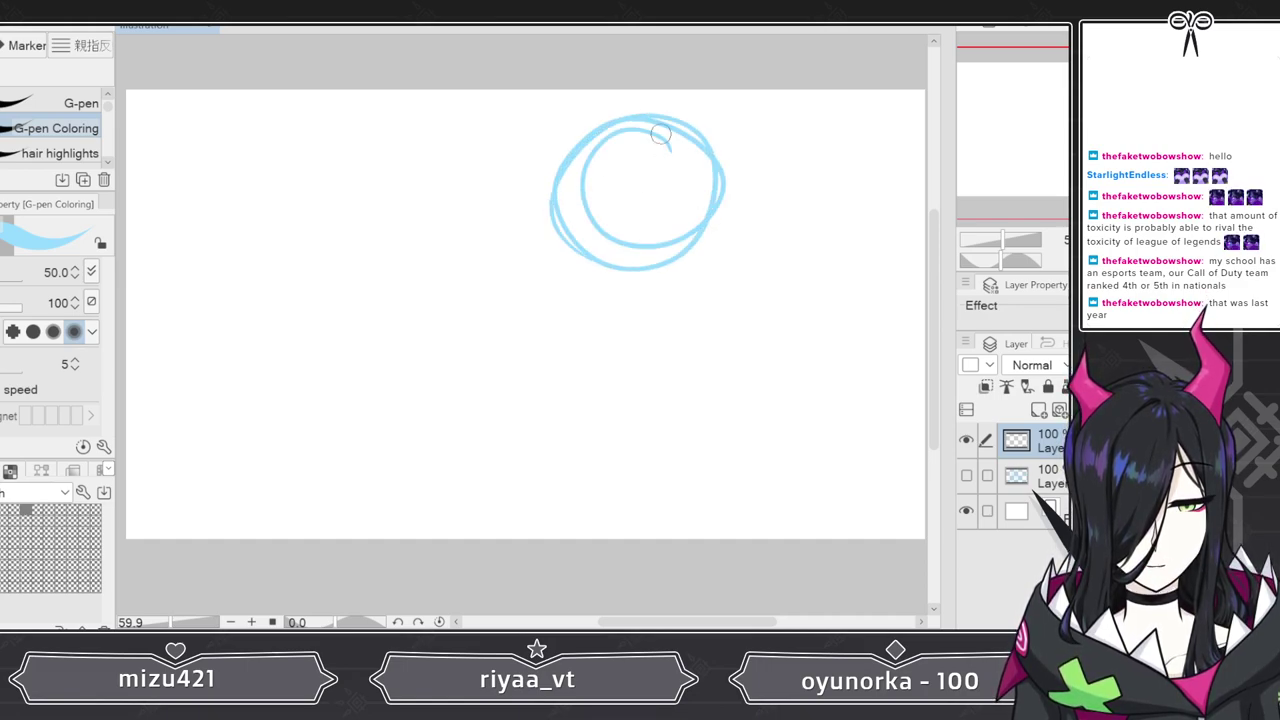
pyautogui.hotkey('ctrl', 'z')
pyautogui.moveTo(718, 168)
pyautogui.mouseDown()
pyautogui.moveTo(656, 136)
pyautogui.moveTo(765, 224)
pyautogui.moveTo(639, 288)
pyautogui.moveTo(624, 142)
pyautogui.moveTo(614, 213)
pyautogui.mouseUp()
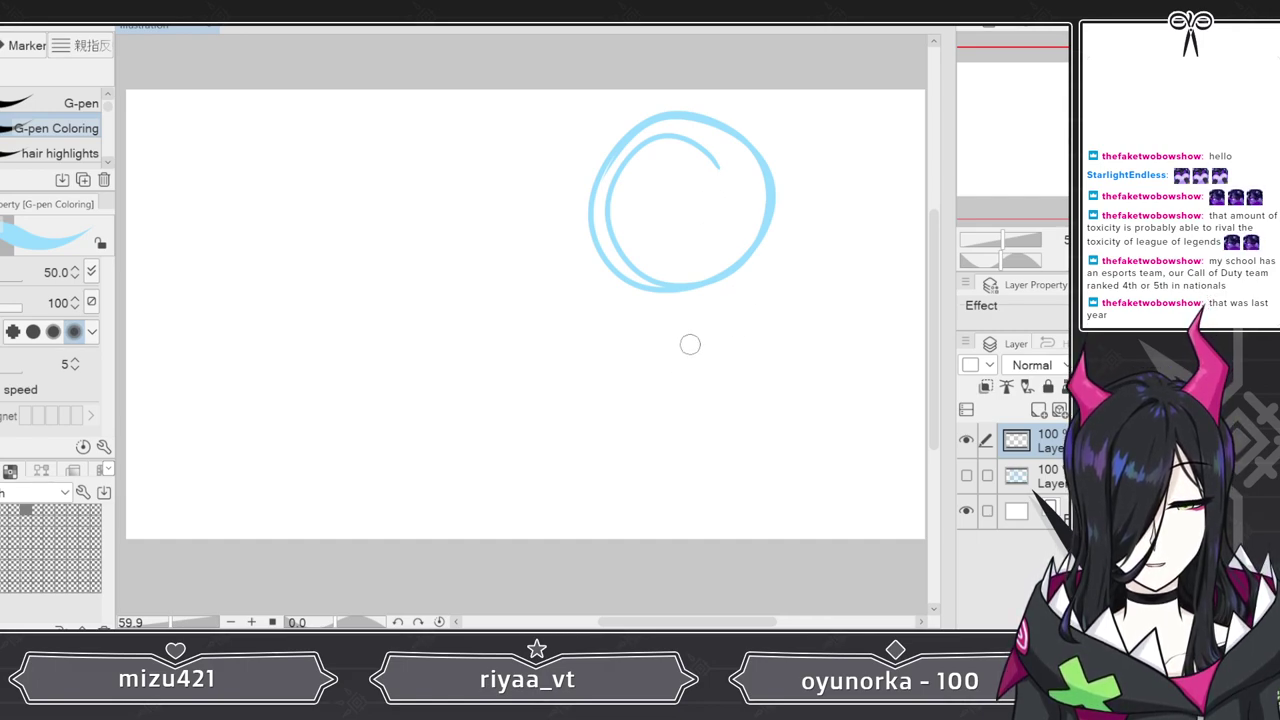
pyautogui.hotkey('ctrl', 'z')
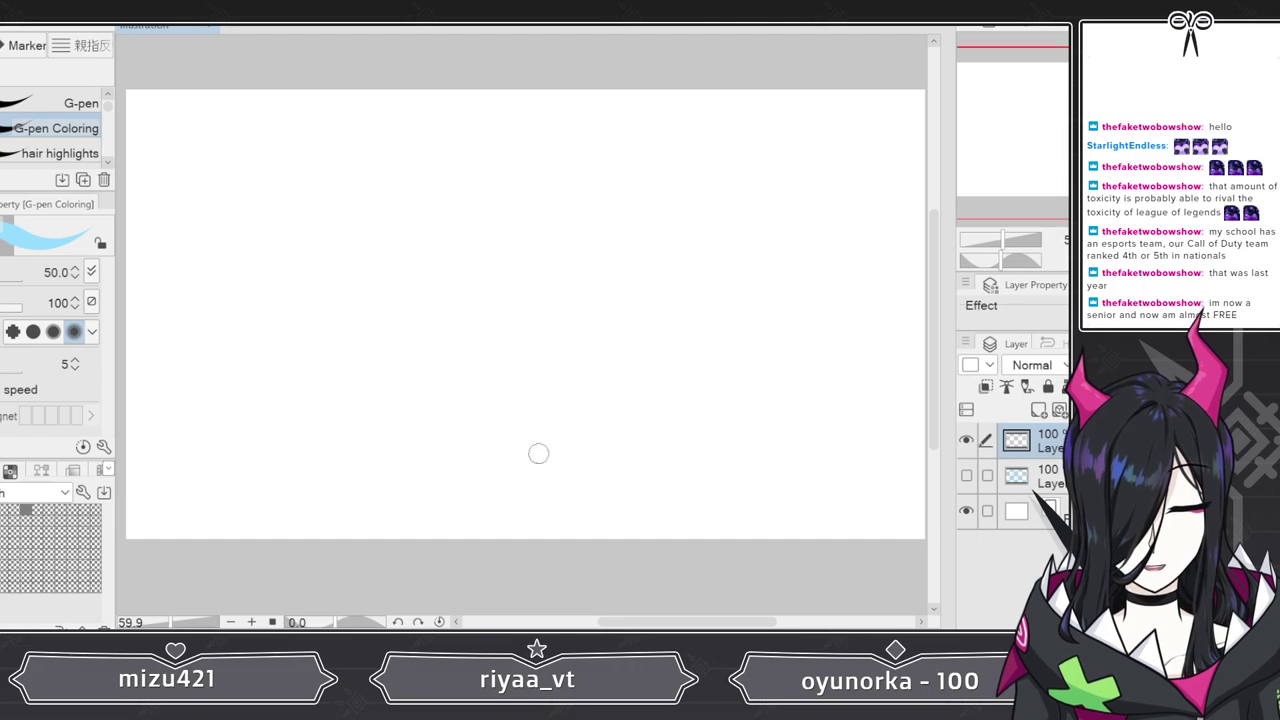
pyautogui.moveTo(1004, 240); pyautogui.dragTo(1008, 250)
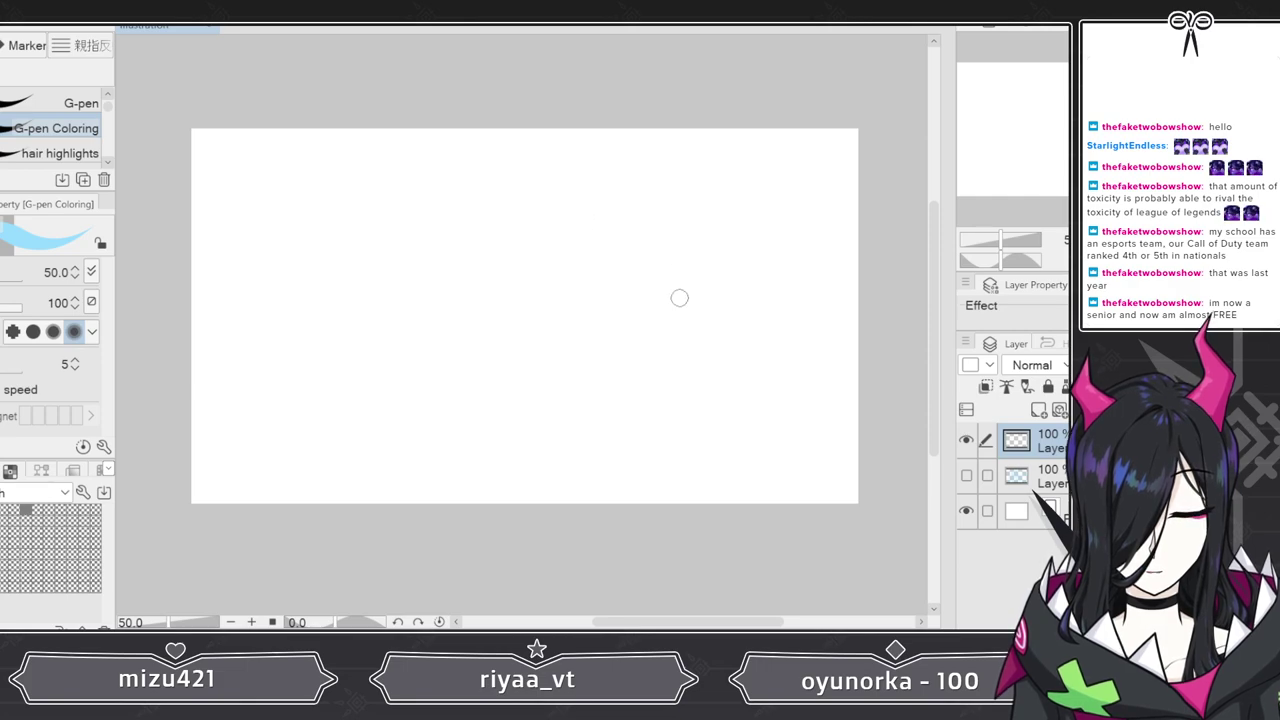
# - Show the earlier rough sketch layer in place of the blank one to review it, and restore the blank layer
pyautogui.click(966, 440)
pyautogui.click(966, 476)
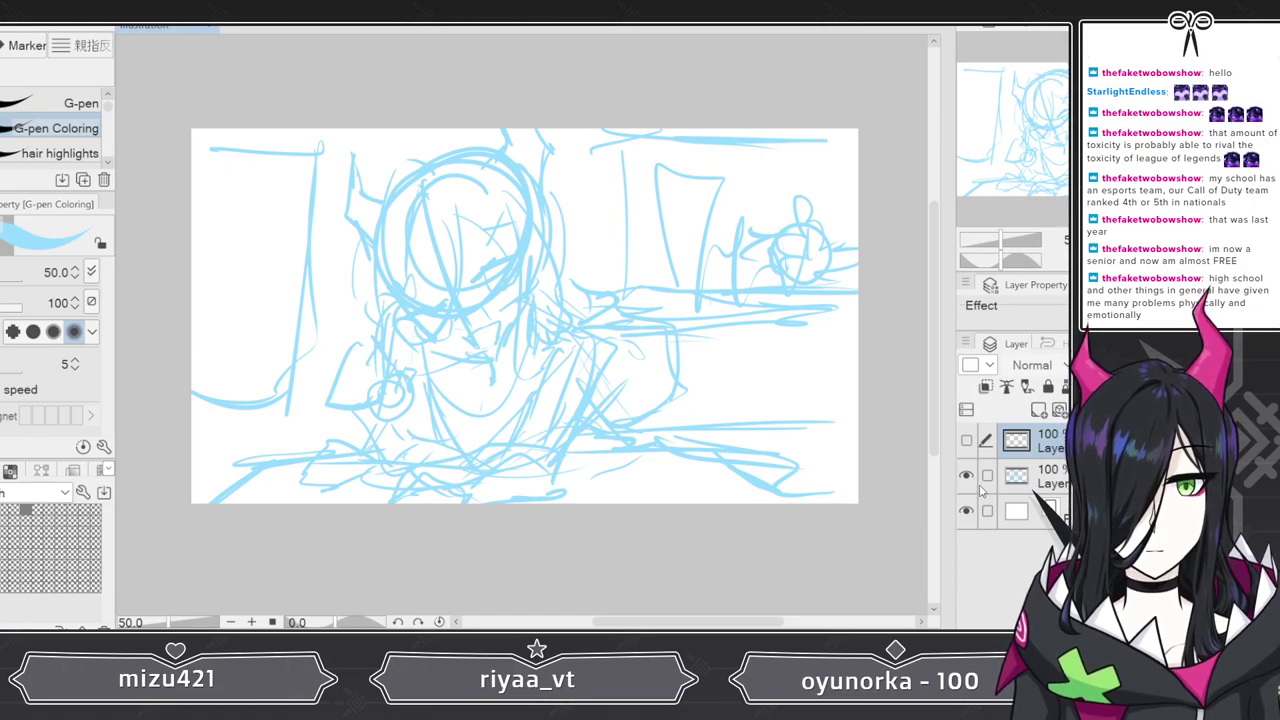
pyautogui.click(966, 477)
pyautogui.click(966, 441)
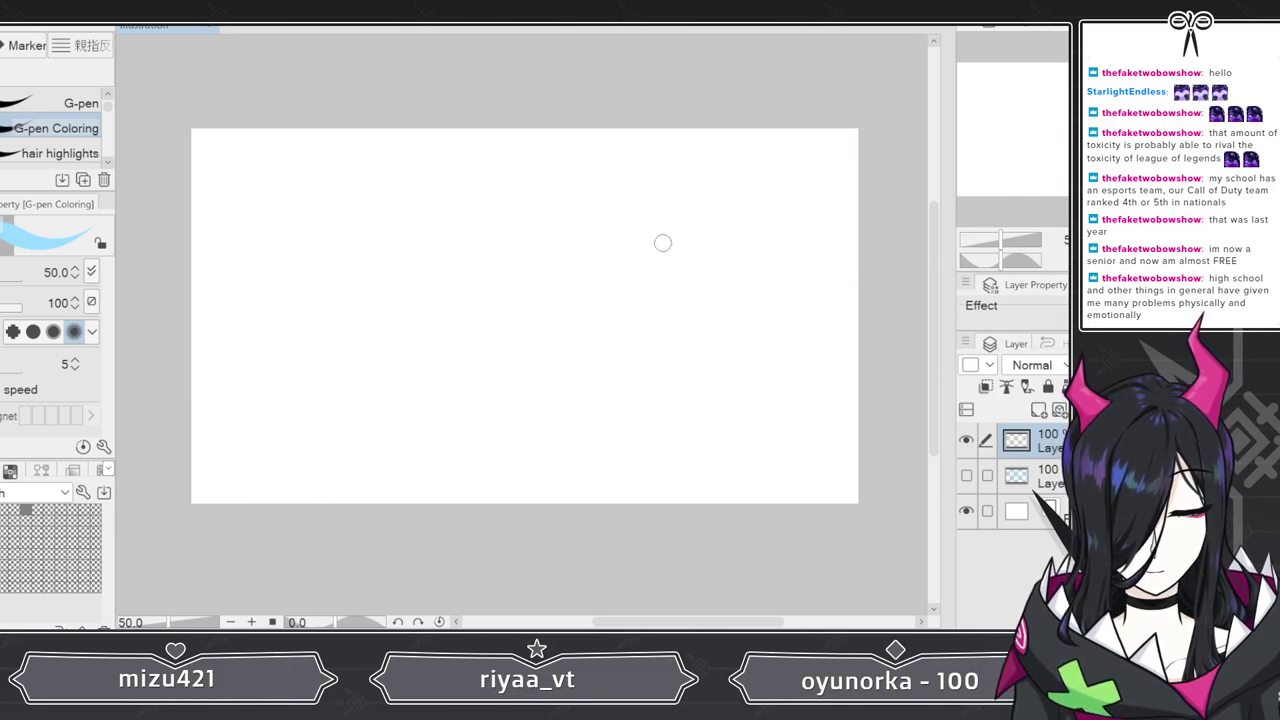
# - Try a new composition with a long diagonal line across the lower canvas and a head with centre line and jaw near the upper edge
pyautogui.moveTo(669, 206)
pyautogui.mouseDown()
pyautogui.moveTo(594, 320)
pyautogui.moveTo(686, 326)
pyautogui.mouseUp()
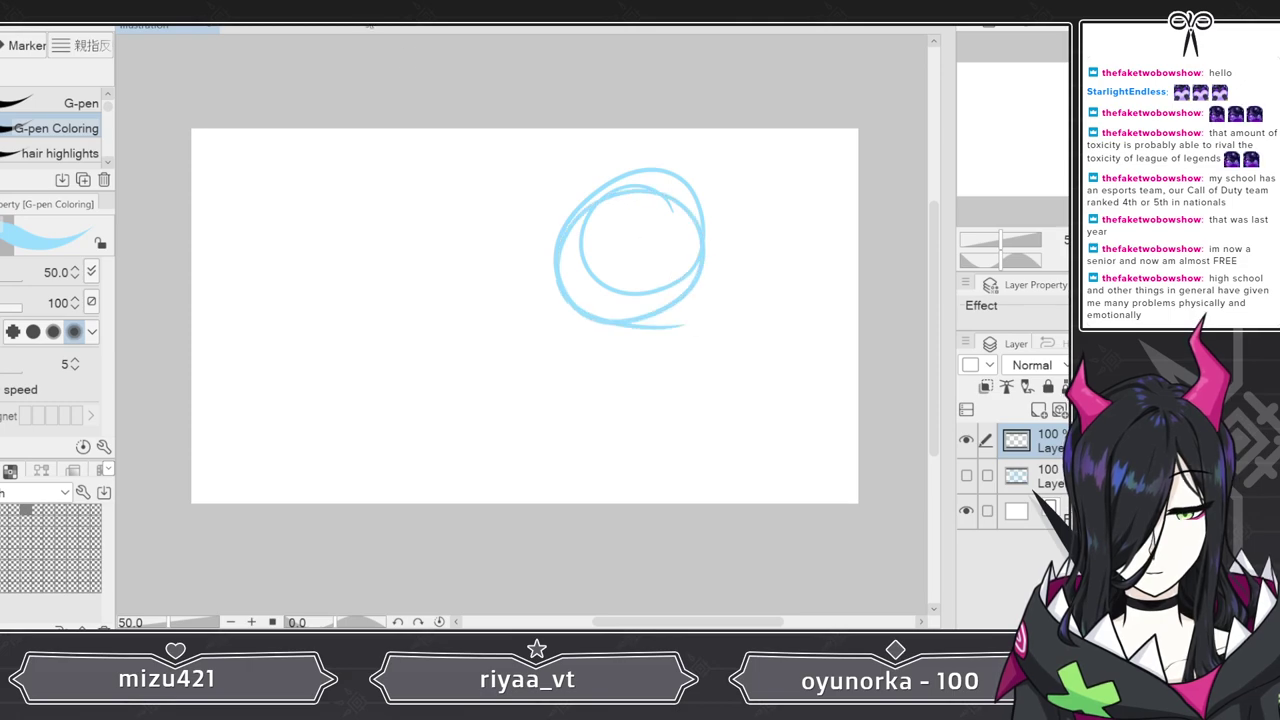
pyautogui.hotkey('ctrl', 'z')
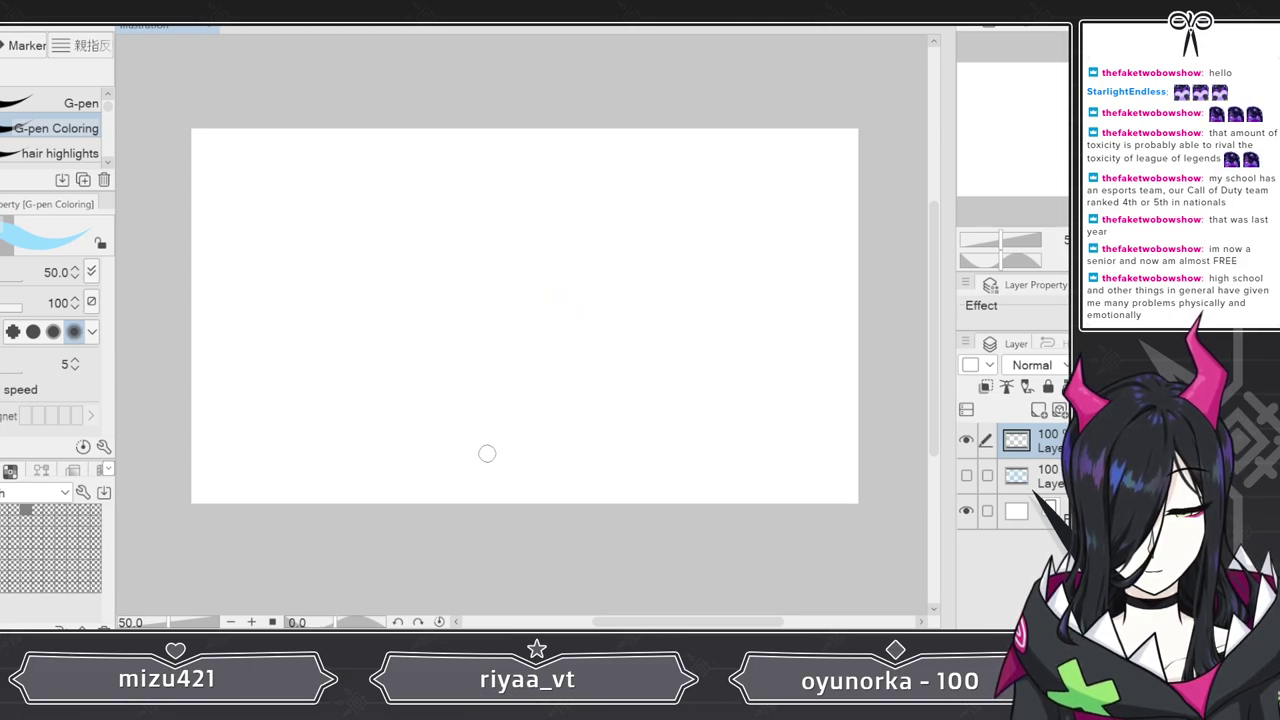
pyautogui.moveTo(277, 368)
pyautogui.mouseDown()
pyautogui.moveTo(534, 474)
pyautogui.moveTo(651, 491)
pyautogui.mouseUp()
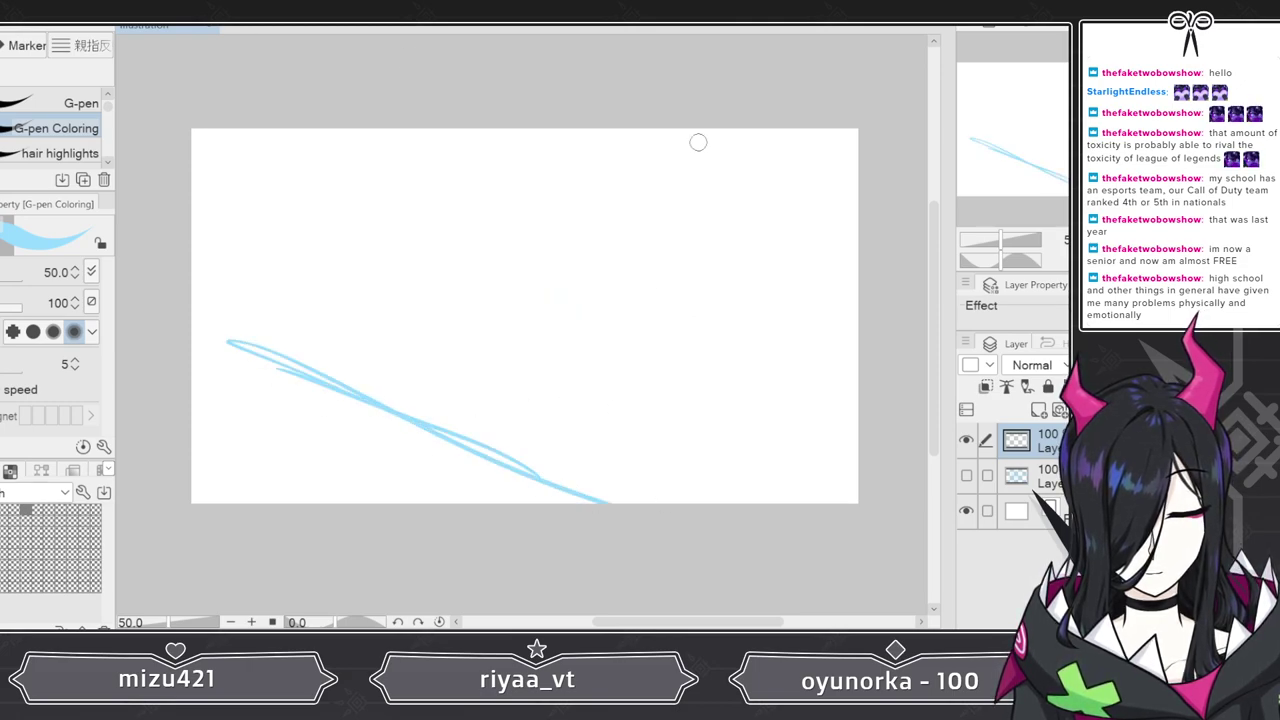
pyautogui.moveTo(757, 153)
pyautogui.mouseDown()
pyautogui.moveTo(643, 197)
pyautogui.moveTo(776, 133)
pyautogui.moveTo(672, 248)
pyautogui.mouseUp()
pyautogui.moveTo(718, 130); pyautogui.dragTo(657, 285)
pyautogui.moveTo(624, 208); pyautogui.dragTo(626, 256)
pyautogui.moveTo(621, 176)
pyautogui.mouseDown()
pyautogui.moveTo(620, 272)
pyautogui.moveTo(640, 323)
pyautogui.moveTo(722, 296)
pyautogui.mouseUp()
# - Rough in an outstretched arm from below the head and long overlapping shapes in the lower foreground
pyautogui.moveTo(762, 238)
pyautogui.mouseDown()
pyautogui.moveTo(714, 304)
pyautogui.moveTo(530, 472)
pyautogui.mouseUp()
pyautogui.moveTo(610, 485)
pyautogui.mouseDown()
pyautogui.moveTo(409, 379)
pyautogui.moveTo(226, 503)
pyautogui.mouseUp()
pyautogui.moveTo(255, 485); pyautogui.dragTo(345, 438)
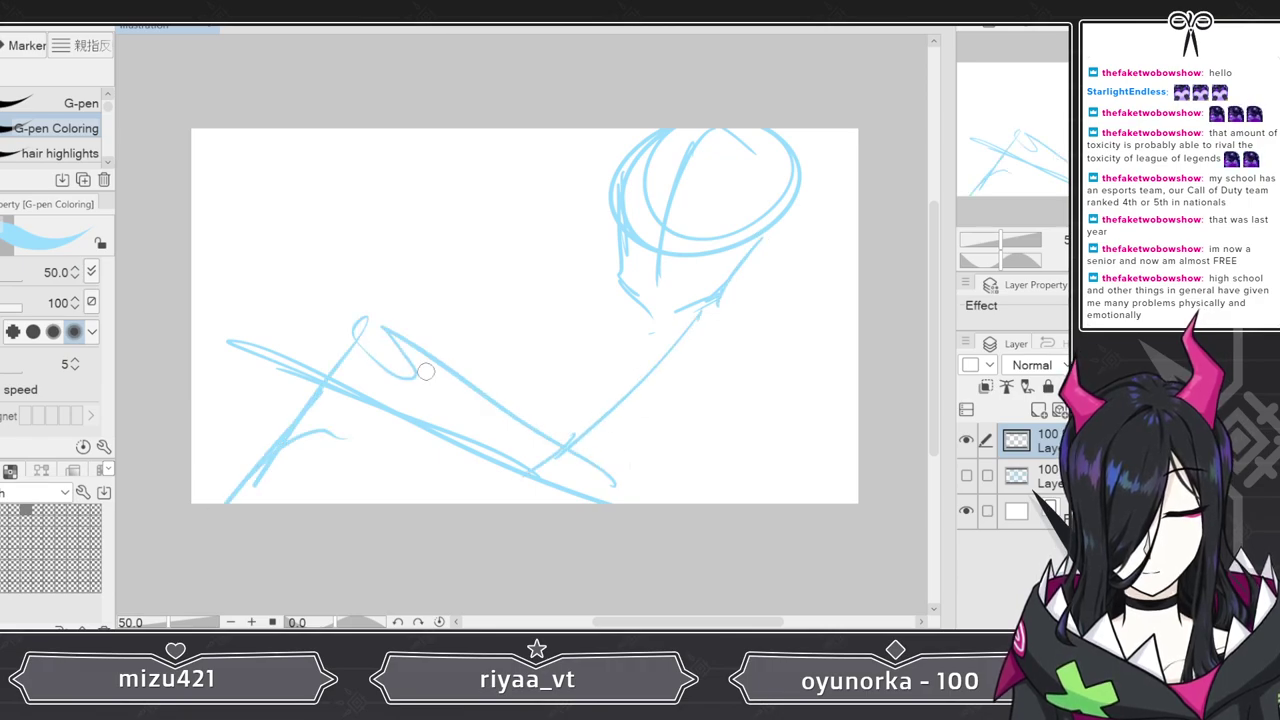
pyautogui.moveTo(429, 370); pyautogui.dragTo(330, 502)
pyautogui.moveTo(388, 316)
pyautogui.mouseDown()
pyautogui.moveTo(463, 294)
pyautogui.moveTo(410, 502)
pyautogui.mouseUp()
pyautogui.moveTo(430, 275); pyautogui.dragTo(335, 500)
pyautogui.moveTo(535, 398); pyautogui.dragTo(575, 465)
# - Sketch the neck base, shoulder line and both sides of the torso below the head
pyautogui.moveTo(742, 303)
pyautogui.mouseDown()
pyautogui.moveTo(661, 323)
pyautogui.moveTo(713, 324)
pyautogui.moveTo(742, 435)
pyautogui.mouseUp()
pyautogui.moveTo(632, 325)
pyautogui.mouseDown()
pyautogui.moveTo(585, 420)
pyautogui.moveTo(530, 462)
pyautogui.moveTo(630, 484)
pyautogui.mouseUp()
pyautogui.moveTo(655, 500); pyautogui.dragTo(765, 378)
pyautogui.moveTo(688, 322)
pyautogui.mouseDown()
pyautogui.moveTo(782, 309)
pyautogui.moveTo(668, 340)
pyautogui.moveTo(764, 330)
pyautogui.mouseUp()
pyautogui.moveTo(764, 334); pyautogui.dragTo(768, 403)
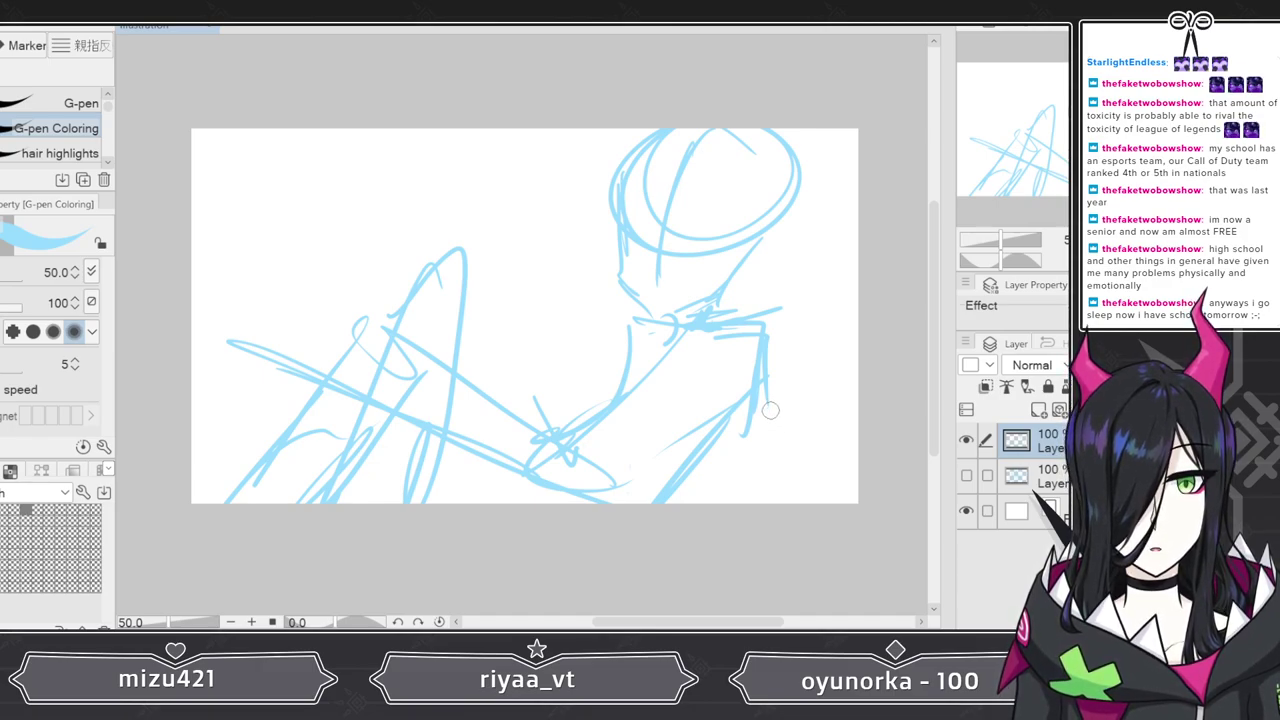
# - Refine the figure's jaw and ear, and sketch the second upper arm with a forearm crossing the torso
pyautogui.moveTo(662, 148)
pyautogui.mouseDown()
pyautogui.moveTo(625, 276)
pyautogui.moveTo(678, 322)
pyautogui.moveTo(668, 314)
pyautogui.moveTo(739, 272)
pyautogui.moveTo(724, 296)
pyautogui.moveTo(764, 229)
pyautogui.moveTo(735, 278)
pyautogui.mouseUp()
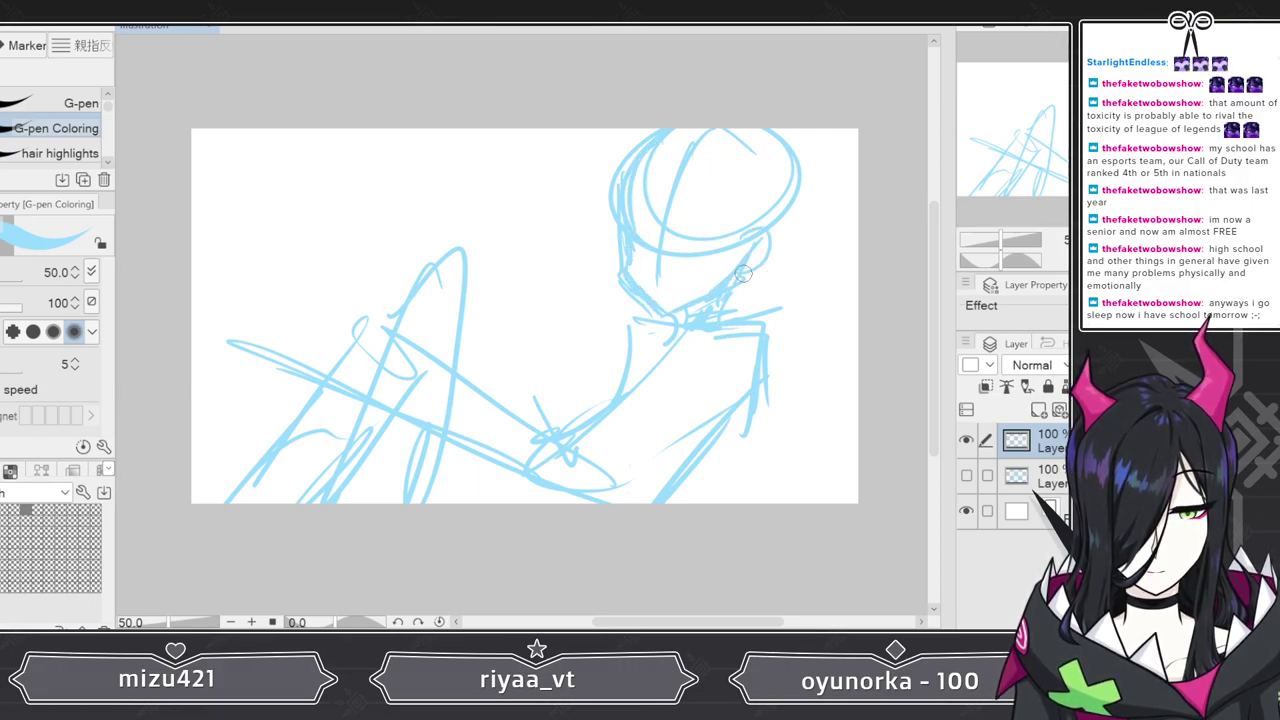
pyautogui.moveTo(614, 320); pyautogui.dragTo(598, 356)
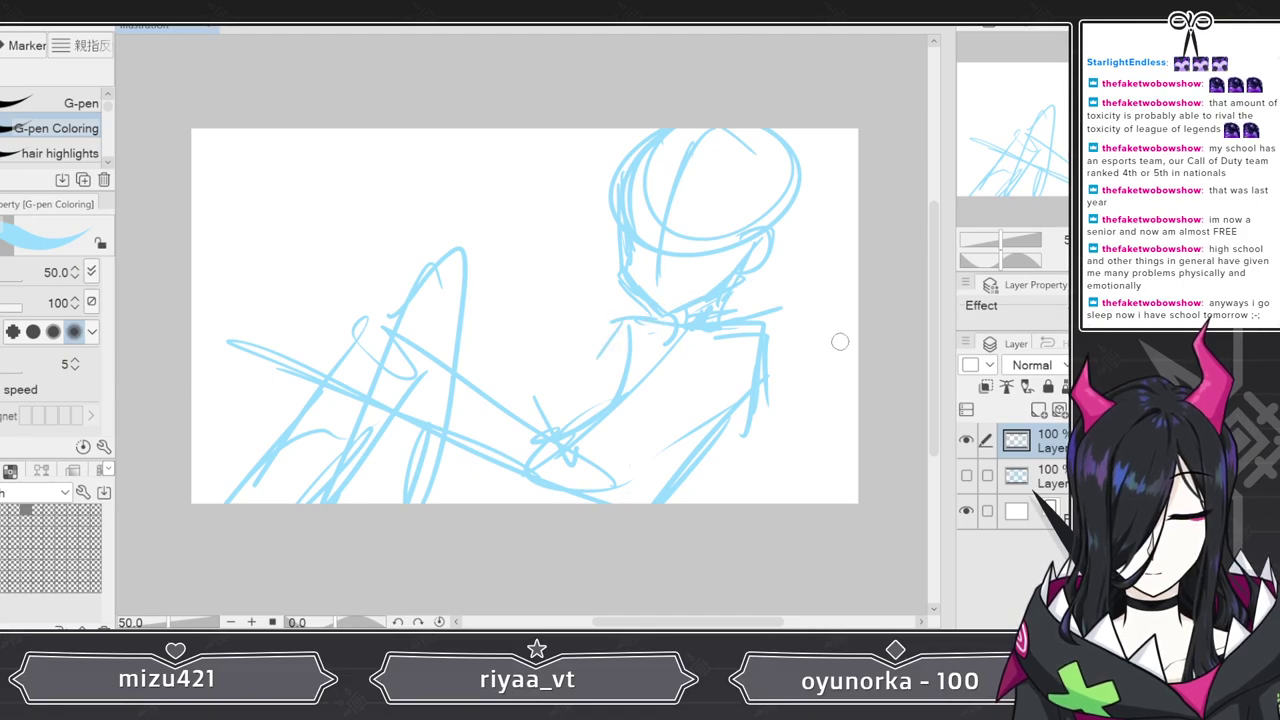
pyautogui.moveTo(742, 320); pyautogui.dragTo(784, 408)
pyautogui.moveTo(776, 350)
pyautogui.mouseDown()
pyautogui.moveTo(773, 480)
pyautogui.moveTo(785, 400)
pyautogui.moveTo(731, 355)
pyautogui.moveTo(734, 466)
pyautogui.moveTo(779, 471)
pyautogui.moveTo(749, 499)
pyautogui.mouseUp()
pyautogui.moveTo(780, 472)
pyautogui.mouseDown()
pyautogui.moveTo(771, 488)
pyautogui.moveTo(666, 445)
pyautogui.moveTo(614, 453)
pyautogui.mouseUp()
pyautogui.moveTo(644, 462)
pyautogui.mouseDown()
pyautogui.moveTo(672, 469)
pyautogui.moveTo(612, 420)
pyautogui.moveTo(700, 500)
pyautogui.mouseUp()
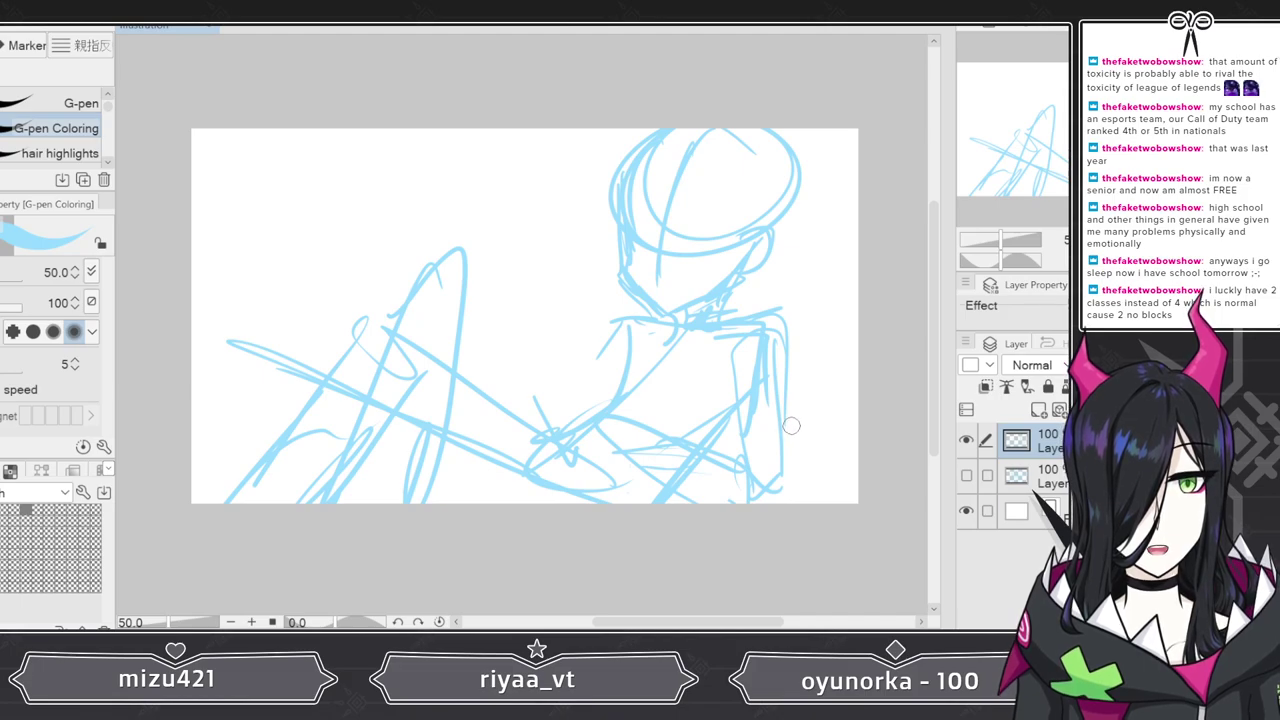
# - Clear the new sketch from the active layer and briefly toggle the earlier rough sketch for reference
pyautogui.press('Delete')
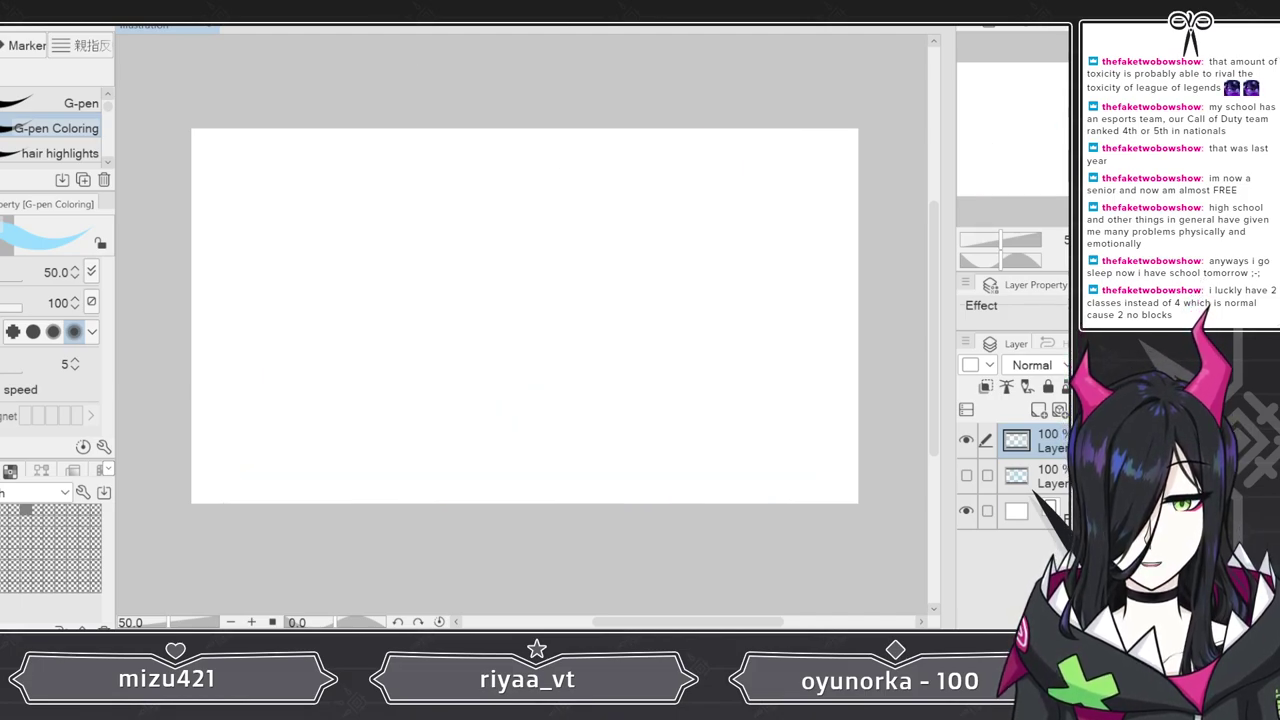
pyautogui.click(967, 476)
pyautogui.click(967, 476)
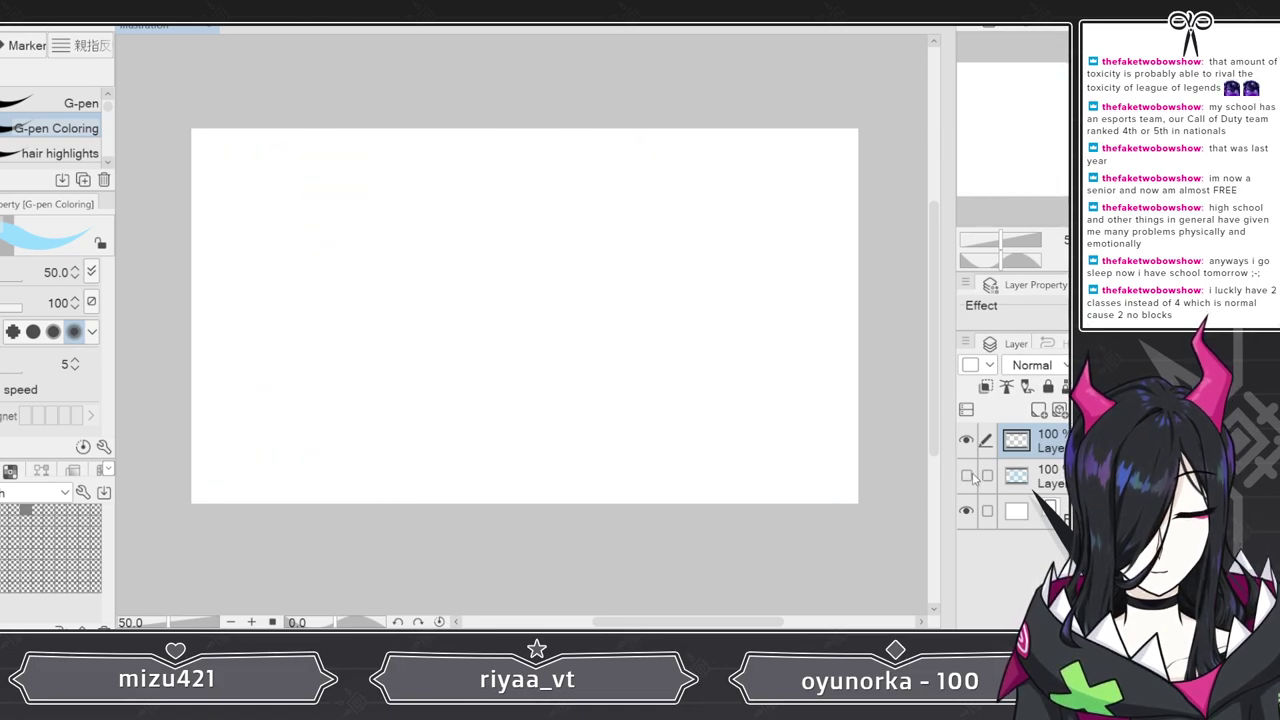
# - Sketch a new head with a round skull, vertical centre line, curved eye line, one eye and a pointed jaw
pyautogui.moveTo(391, 171)
pyautogui.mouseDown()
pyautogui.moveTo(494, 268)
pyautogui.moveTo(480, 200)
pyautogui.mouseUp()
pyautogui.moveTo(443, 170)
pyautogui.mouseDown()
pyautogui.moveTo(405, 285)
pyautogui.moveTo(405, 330)
pyautogui.mouseUp()
pyautogui.moveTo(358, 266)
pyautogui.mouseDown()
pyautogui.moveTo(366, 323)
pyautogui.moveTo(429, 351)
pyautogui.moveTo(408, 357)
pyautogui.moveTo(480, 290)
pyautogui.moveTo(403, 334)
pyautogui.moveTo(429, 334)
pyautogui.moveTo(458, 288)
pyautogui.mouseUp()
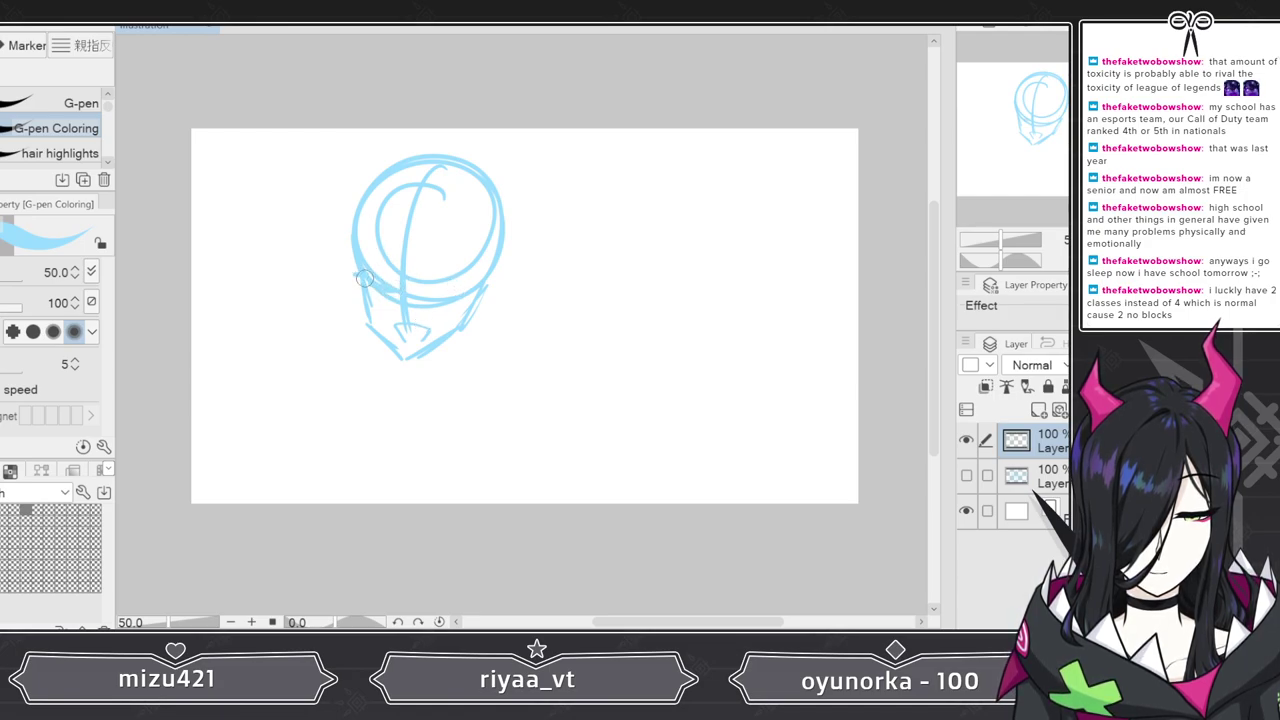
pyautogui.moveTo(431, 287)
pyautogui.mouseDown()
pyautogui.moveTo(473, 289)
pyautogui.moveTo(454, 285)
pyautogui.mouseUp()
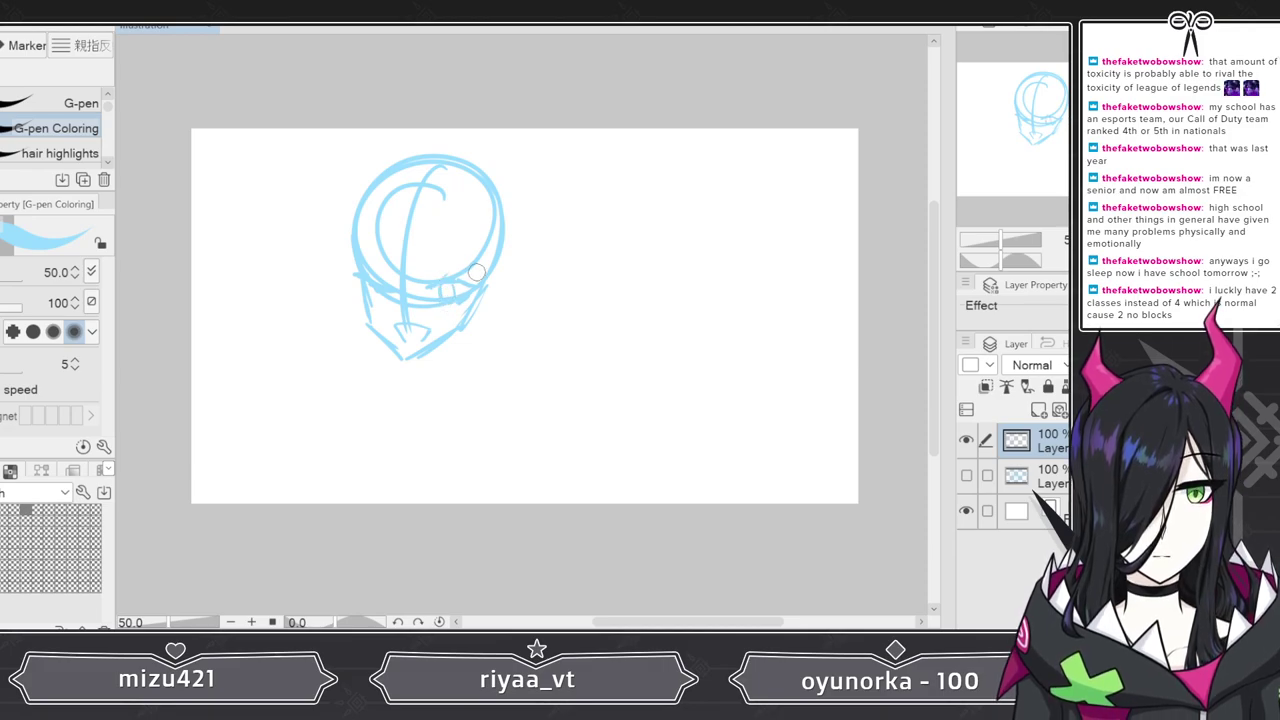
pyautogui.moveTo(368, 254)
pyautogui.mouseDown()
pyautogui.moveTo(399, 182)
pyautogui.moveTo(478, 228)
pyautogui.moveTo(488, 191)
pyautogui.moveTo(493, 251)
pyautogui.moveTo(470, 298)
pyautogui.mouseUp()
pyautogui.moveTo(484, 294)
pyautogui.mouseDown()
pyautogui.moveTo(512, 200)
pyautogui.moveTo(496, 187)
pyautogui.mouseUp()
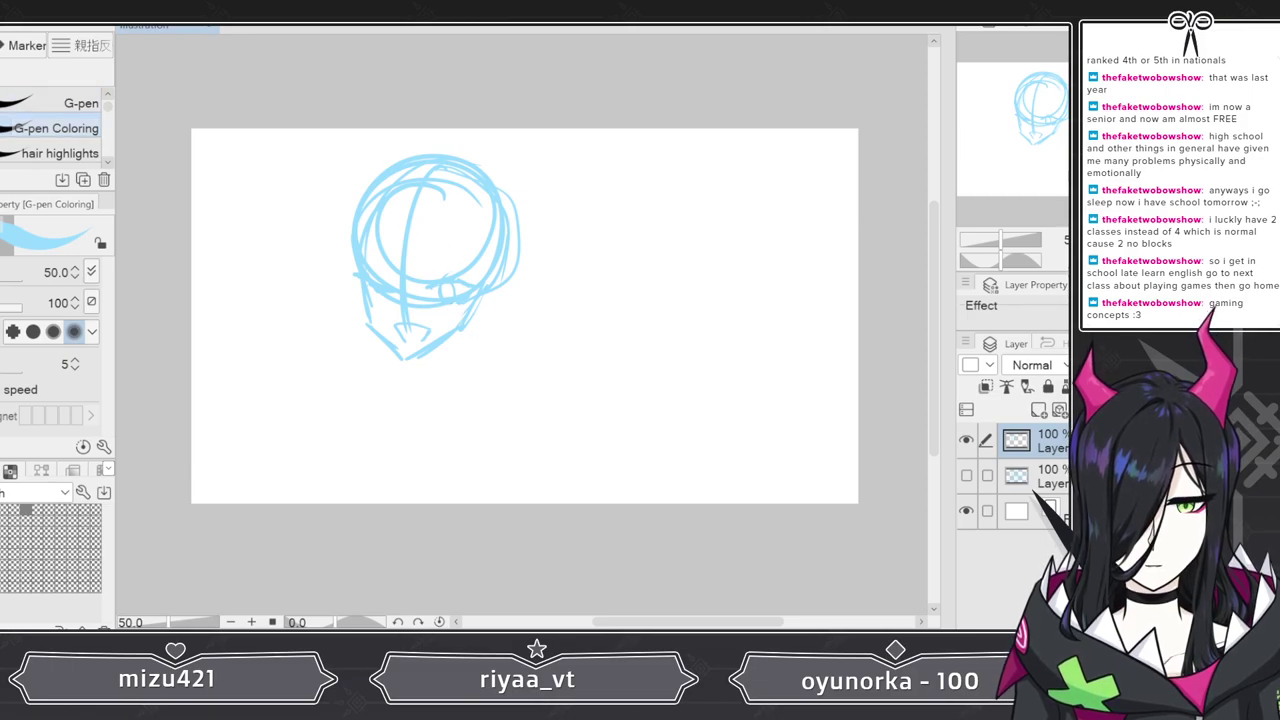
# - Move the head sketch upward until its crown meets the canvas's upper edge, and return to the drawing pen
pyautogui.press('k')
pyautogui.moveTo(461, 292); pyautogui.dragTo(437, 266)
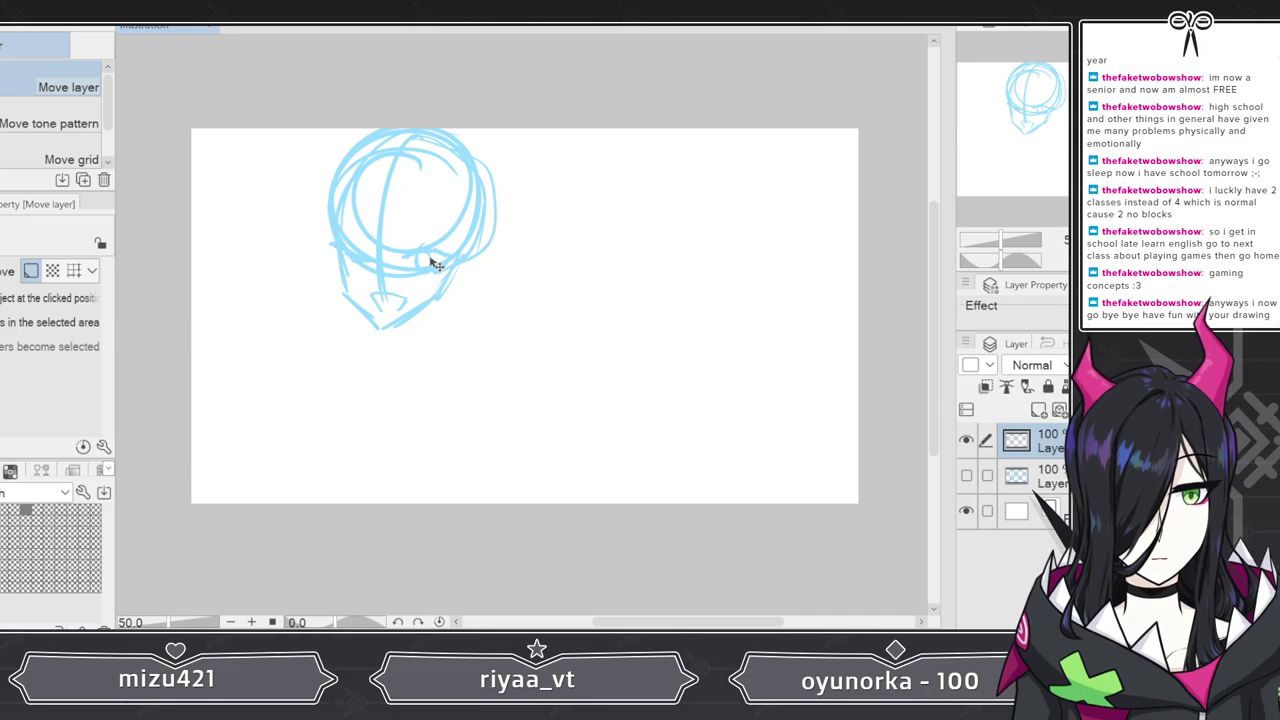
pyautogui.press('p')
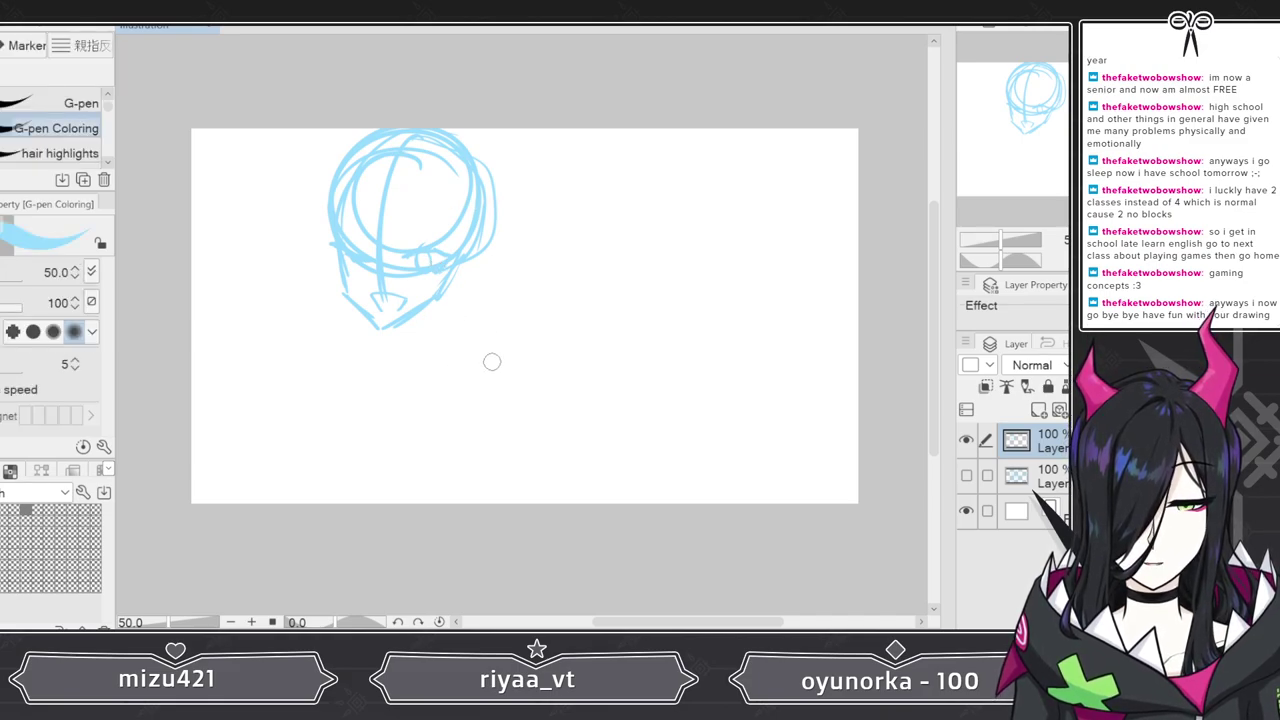
# - Sketch the neck, shoulder, arm and front of the torso beneath the head
pyautogui.moveTo(467, 314)
pyautogui.mouseDown()
pyautogui.moveTo(460, 290)
pyautogui.moveTo(383, 435)
pyautogui.mouseUp()
pyautogui.moveTo(448, 292); pyautogui.dragTo(391, 431)
pyautogui.moveTo(490, 318)
pyautogui.mouseDown()
pyautogui.moveTo(438, 440)
pyautogui.moveTo(498, 384)
pyautogui.moveTo(567, 433)
pyautogui.mouseUp()
pyautogui.moveTo(362, 338)
pyautogui.mouseDown()
pyautogui.moveTo(382, 410)
pyautogui.moveTo(475, 460)
pyautogui.mouseUp()
# - Draw a near-horizontal table edge across the body and rough in a forearm and hand resting on it
pyautogui.moveTo(314, 432); pyautogui.dragTo(666, 443)
pyautogui.moveTo(404, 466); pyautogui.dragTo(510, 468)
pyautogui.moveTo(414, 451)
pyautogui.mouseDown()
pyautogui.moveTo(336, 411)
pyautogui.moveTo(305, 426)
pyautogui.moveTo(408, 470)
pyautogui.mouseUp()
pyautogui.moveTo(408, 468); pyautogui.dragTo(422, 444)
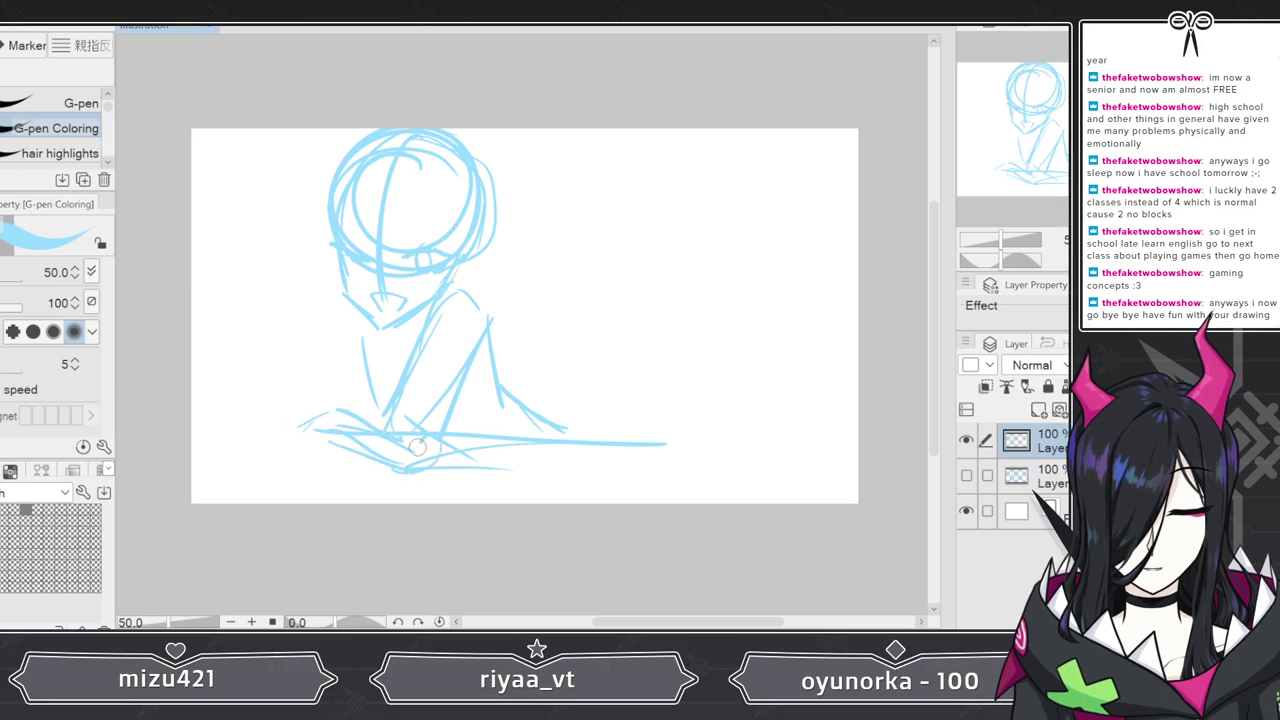
# - Sketch the other shoulder and arm bending outward, with a raised hand holding a tilted cup-like shape
pyautogui.moveTo(352, 329)
pyautogui.mouseDown()
pyautogui.moveTo(325, 374)
pyautogui.moveTo(362, 316)
pyautogui.mouseUp()
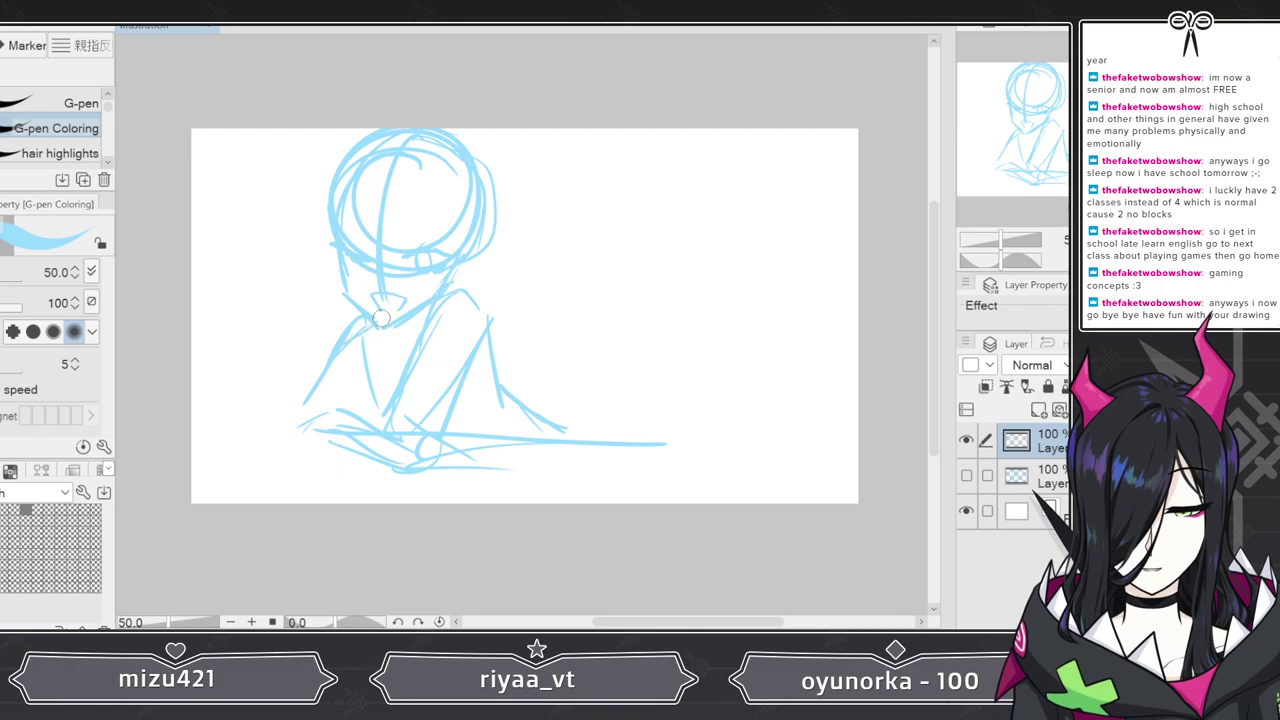
pyautogui.moveTo(424, 306)
pyautogui.mouseDown()
pyautogui.moveTo(345, 338)
pyautogui.moveTo(270, 446)
pyautogui.mouseUp()
pyautogui.moveTo(288, 451); pyautogui.dragTo(330, 430)
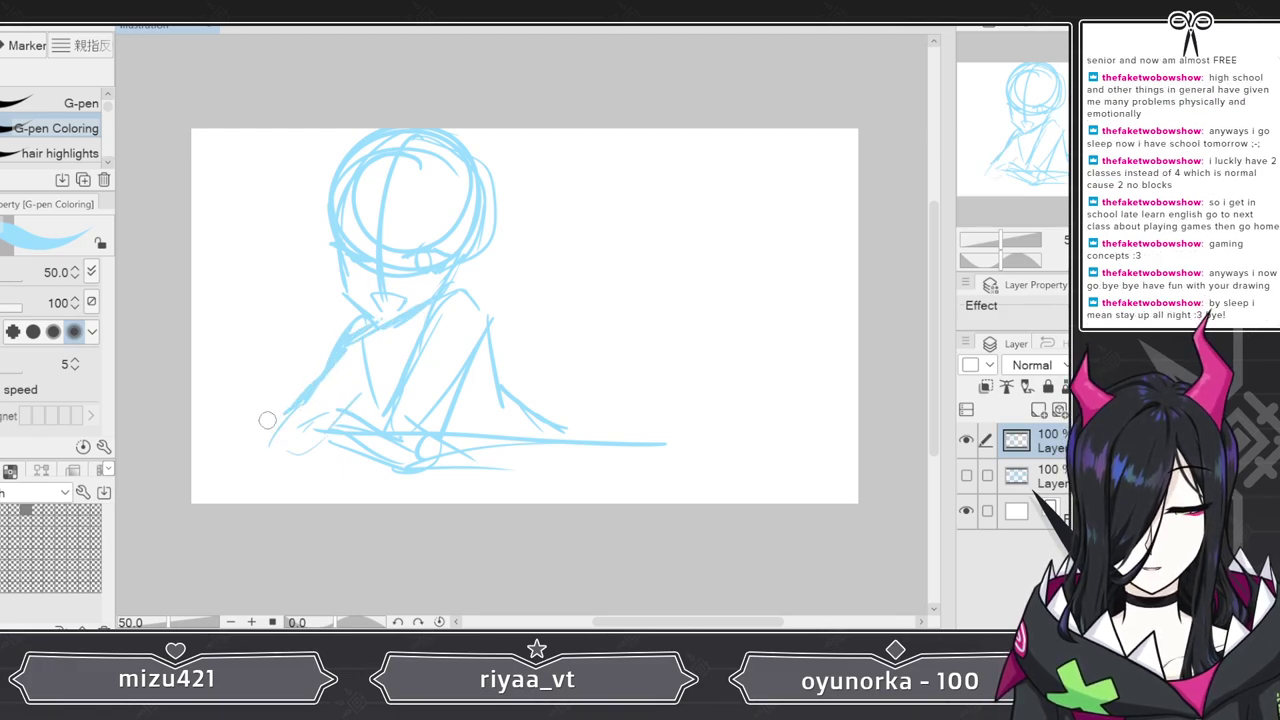
pyautogui.moveTo(252, 395)
pyautogui.mouseDown()
pyautogui.moveTo(297, 345)
pyautogui.moveTo(304, 376)
pyautogui.moveTo(247, 386)
pyautogui.mouseUp()
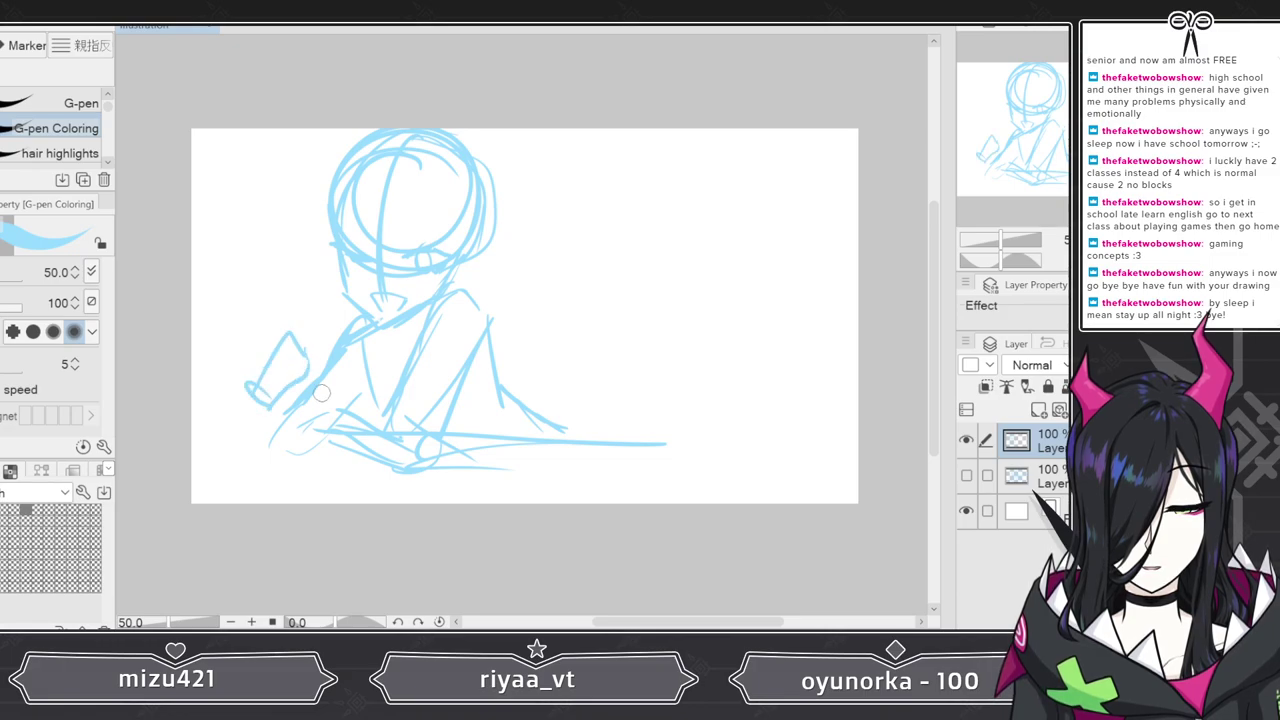
pyautogui.moveTo(320, 358)
pyautogui.mouseDown()
pyautogui.moveTo(294, 394)
pyautogui.moveTo(318, 355)
pyautogui.moveTo(308, 382)
pyautogui.mouseUp()
# - Add loose strokes around the jaw, neck and chest, and extend the table edges to both sides
pyautogui.moveTo(408, 325); pyautogui.dragTo(385, 400)
pyautogui.moveTo(372, 280); pyautogui.dragTo(345, 345)
pyautogui.moveTo(428, 328); pyautogui.dragTo(470, 252)
pyautogui.moveTo(303, 454); pyautogui.dragTo(193, 502)
pyautogui.moveTo(591, 434); pyautogui.dragTo(780, 430)
# - Scale the whole sketch to 118%, reposition it on the canvas, and extend the table edge to the canvas's left border
pyautogui.hotkey('ctrl', 't')
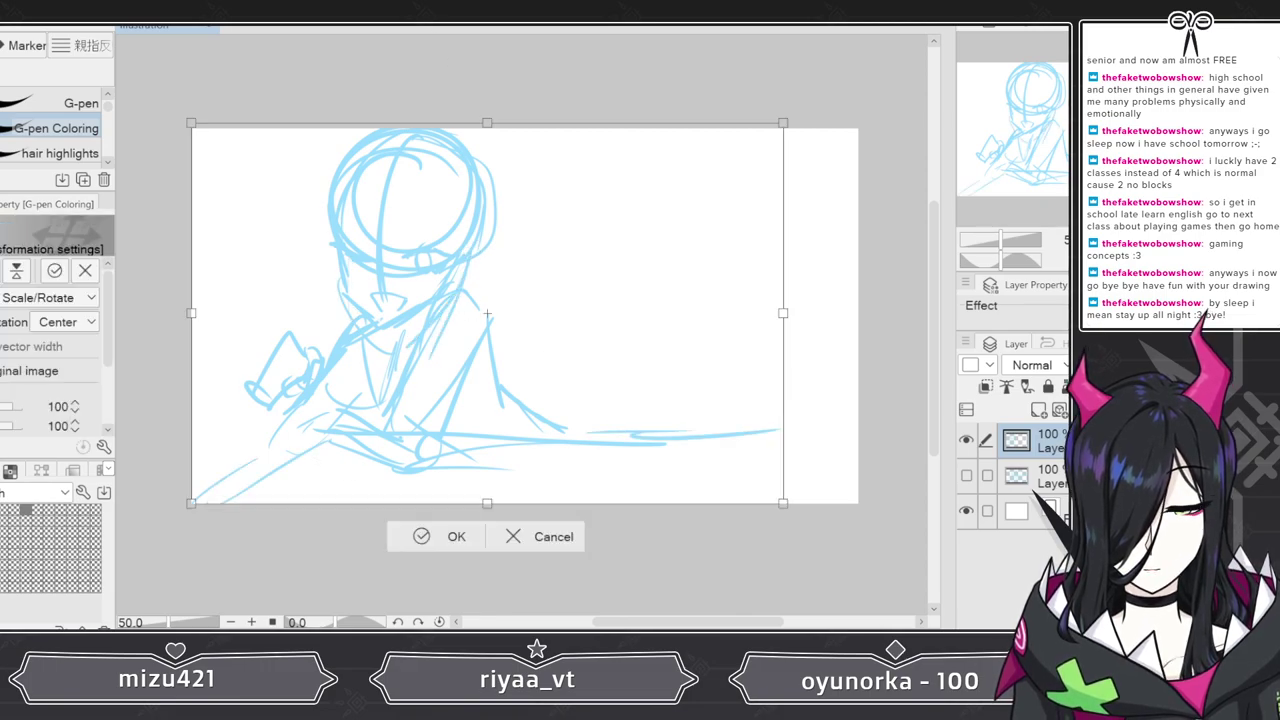
pyautogui.moveTo(783, 505)
pyautogui.mouseDown()
pyautogui.moveTo(889, 560)
pyautogui.moveTo(863, 523)
pyautogui.moveTo(889, 536)
pyautogui.mouseUp()
pyautogui.moveTo(537, 457)
pyautogui.mouseDown()
pyautogui.moveTo(551, 346)
pyautogui.moveTo(546, 429)
pyautogui.mouseUp()
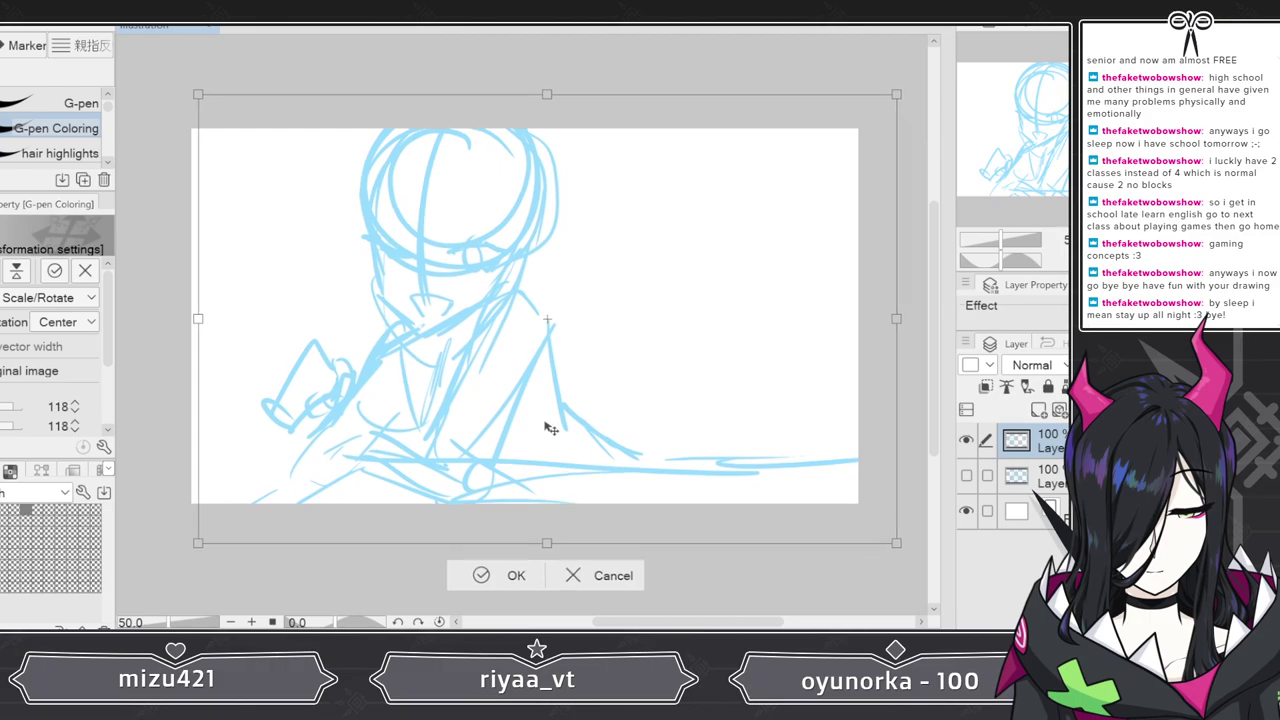
pyautogui.click(489, 574)
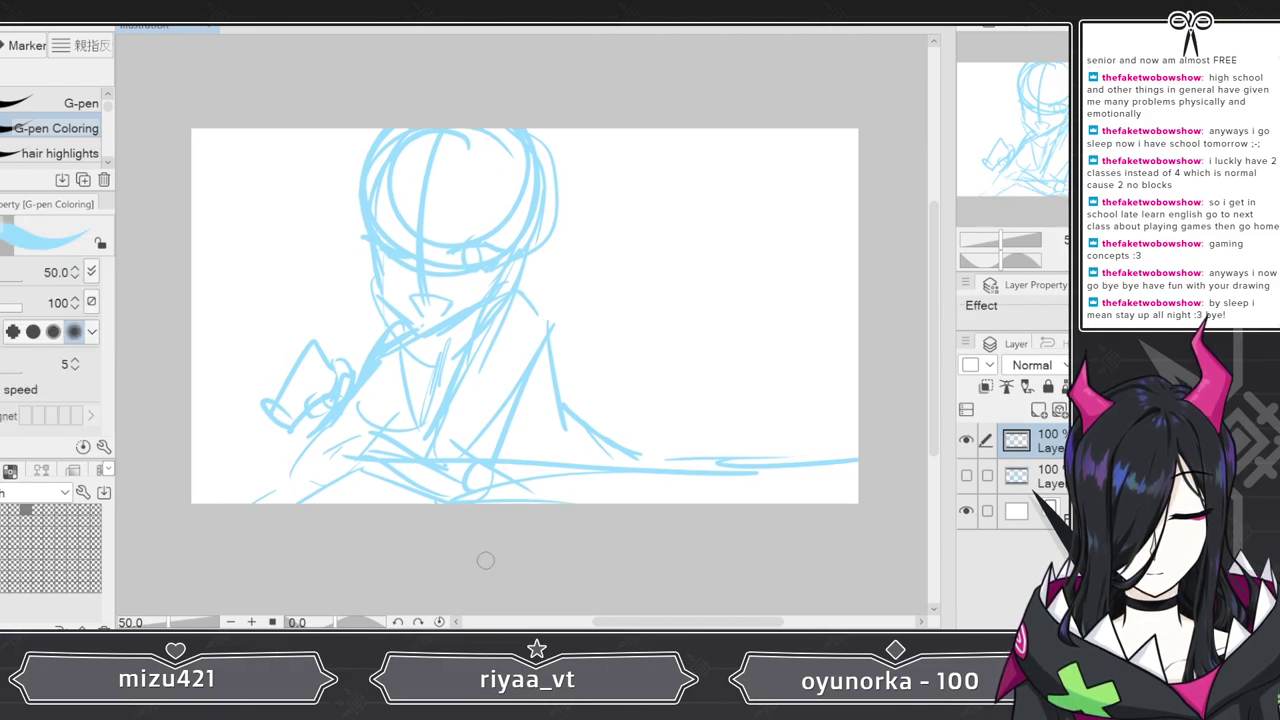
pyautogui.moveTo(262, 460); pyautogui.dragTo(326, 461)
pyautogui.moveTo(284, 456); pyautogui.dragTo(188, 508)
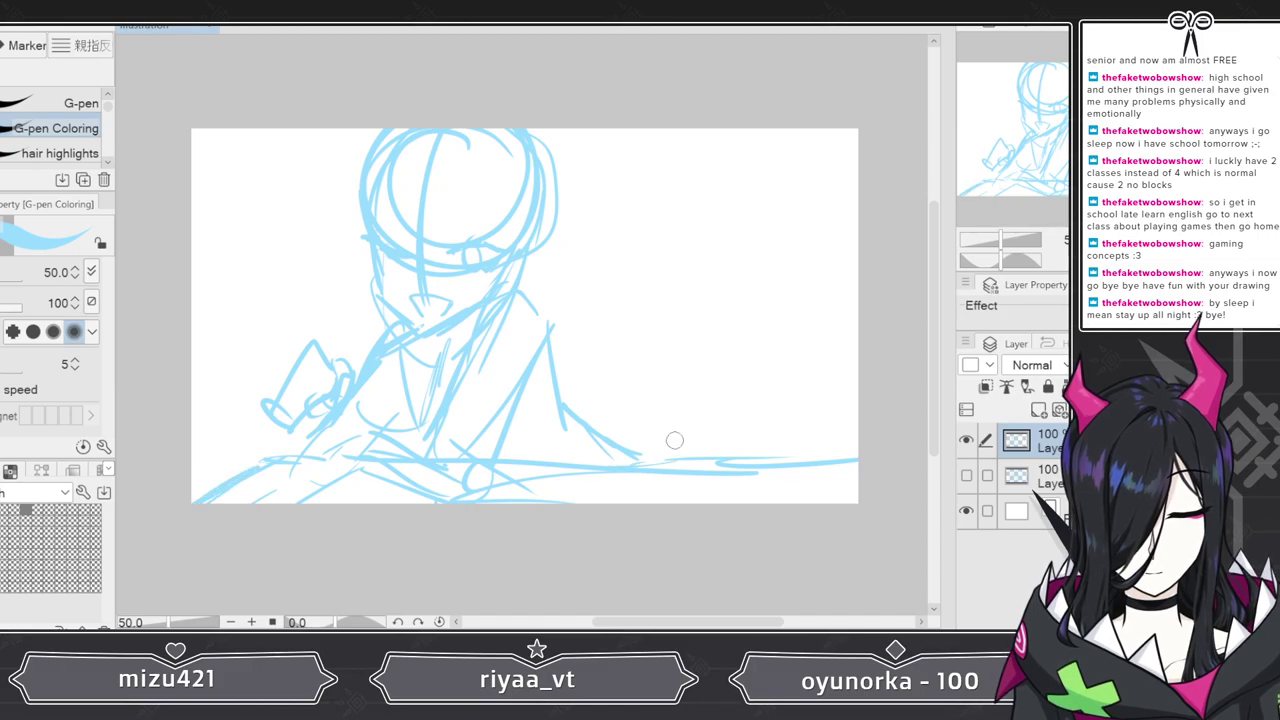
# - Sketch a boxy backrest-like shape beside the outer arm, with short loose strokes beneath it near the table line
pyautogui.moveTo(596, 357); pyautogui.dragTo(598, 430)
pyautogui.moveTo(601, 337); pyautogui.dragTo(671, 331)
pyautogui.moveTo(570, 322); pyautogui.dragTo(630, 316)
pyautogui.moveTo(533, 330); pyautogui.dragTo(688, 325)
pyautogui.moveTo(671, 329); pyautogui.dragTo(682, 394)
pyautogui.moveTo(700, 382); pyautogui.dragTo(677, 400)
pyautogui.moveTo(565, 394)
pyautogui.mouseDown()
pyautogui.moveTo(674, 403)
pyautogui.moveTo(592, 438)
pyautogui.moveTo(652, 490)
pyautogui.mouseUp()
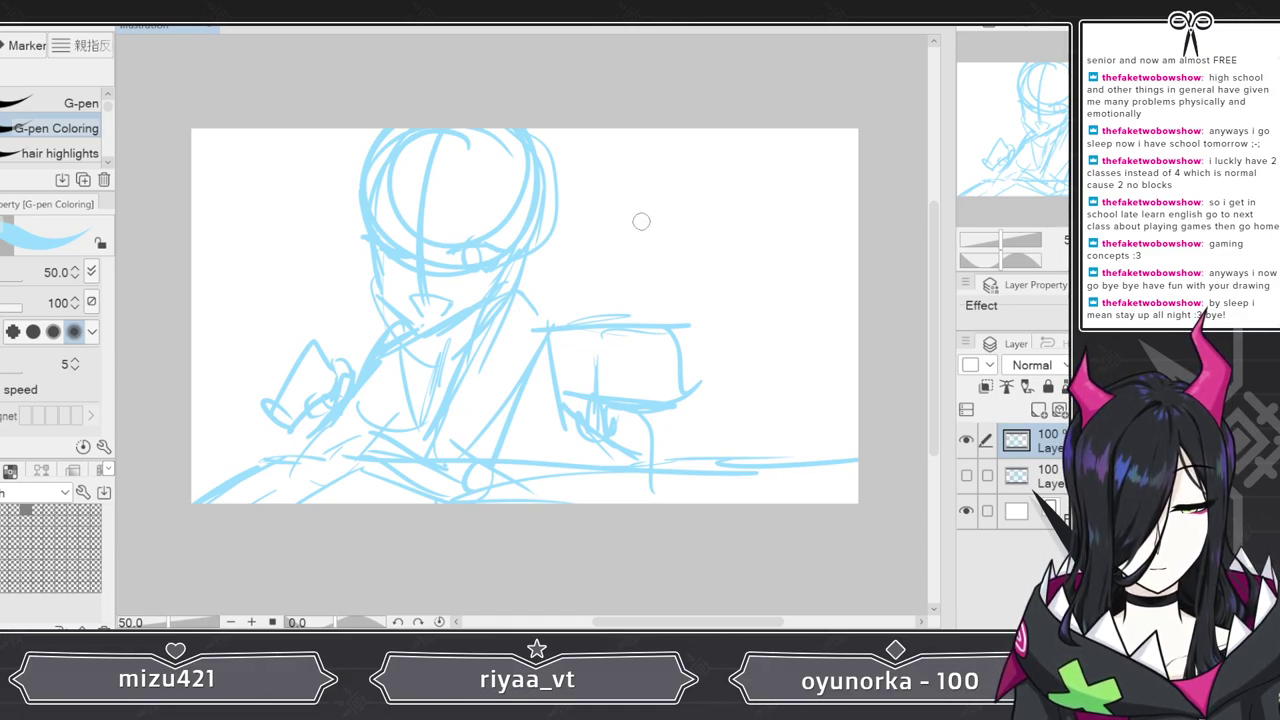
# - Draw a vertical edge beside the head and a horizontal ledge running from it to the canvas's left border
pyautogui.moveTo(354, 130); pyautogui.dragTo(340, 298)
pyautogui.moveTo(196, 307); pyautogui.dragTo(336, 298)
pyautogui.moveTo(256, 312); pyautogui.dragTo(361, 314)
pyautogui.moveTo(355, 130)
pyautogui.mouseDown()
pyautogui.moveTo(339, 316)
pyautogui.moveTo(175, 305)
pyautogui.moveTo(210, 328)
pyautogui.mouseUp()
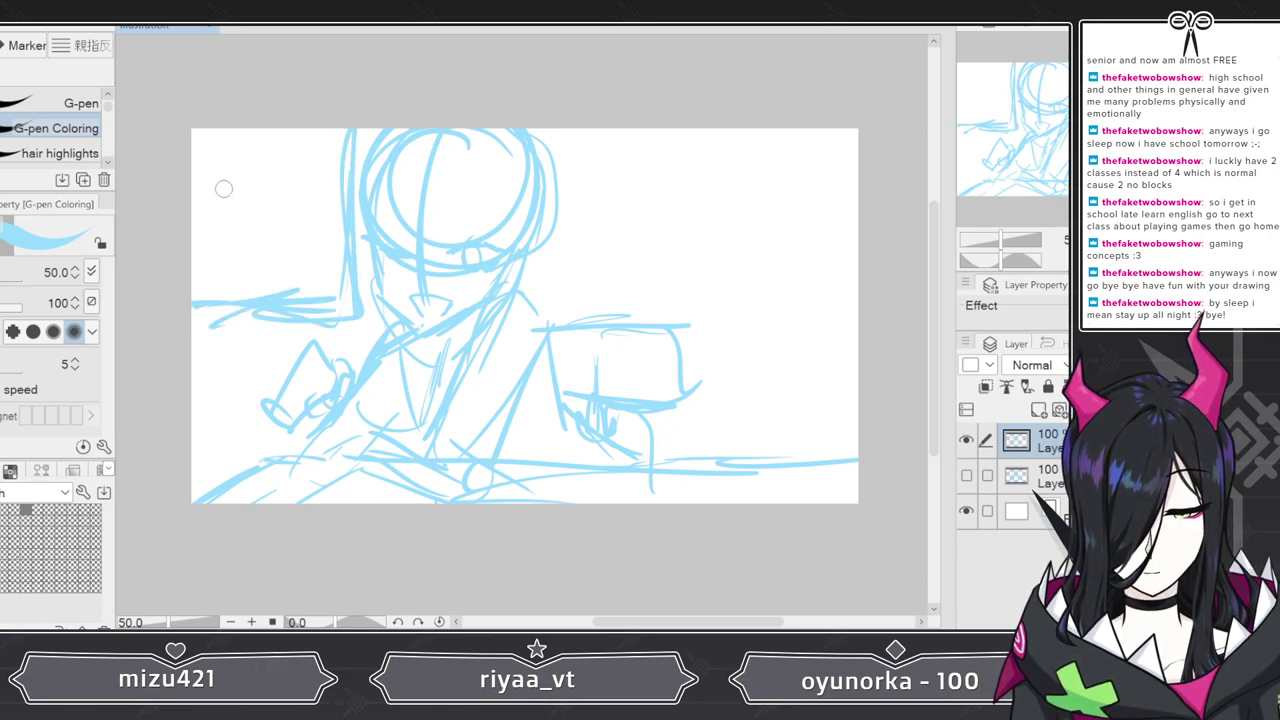
# - Rough in a background figure with long vertical and slanted strokes above the ledge in the upper left corner
pyautogui.moveTo(285, 130); pyautogui.dragTo(320, 198)
pyautogui.moveTo(270, 132)
pyautogui.mouseDown()
pyautogui.moveTo(243, 192)
pyautogui.moveTo(206, 140)
pyautogui.moveTo(199, 230)
pyautogui.moveTo(262, 216)
pyautogui.mouseUp()
pyautogui.moveTo(244, 120); pyautogui.dragTo(262, 292)
pyautogui.moveTo(242, 242); pyautogui.dragTo(264, 292)
pyautogui.moveTo(222, 166); pyautogui.dragTo(200, 292)
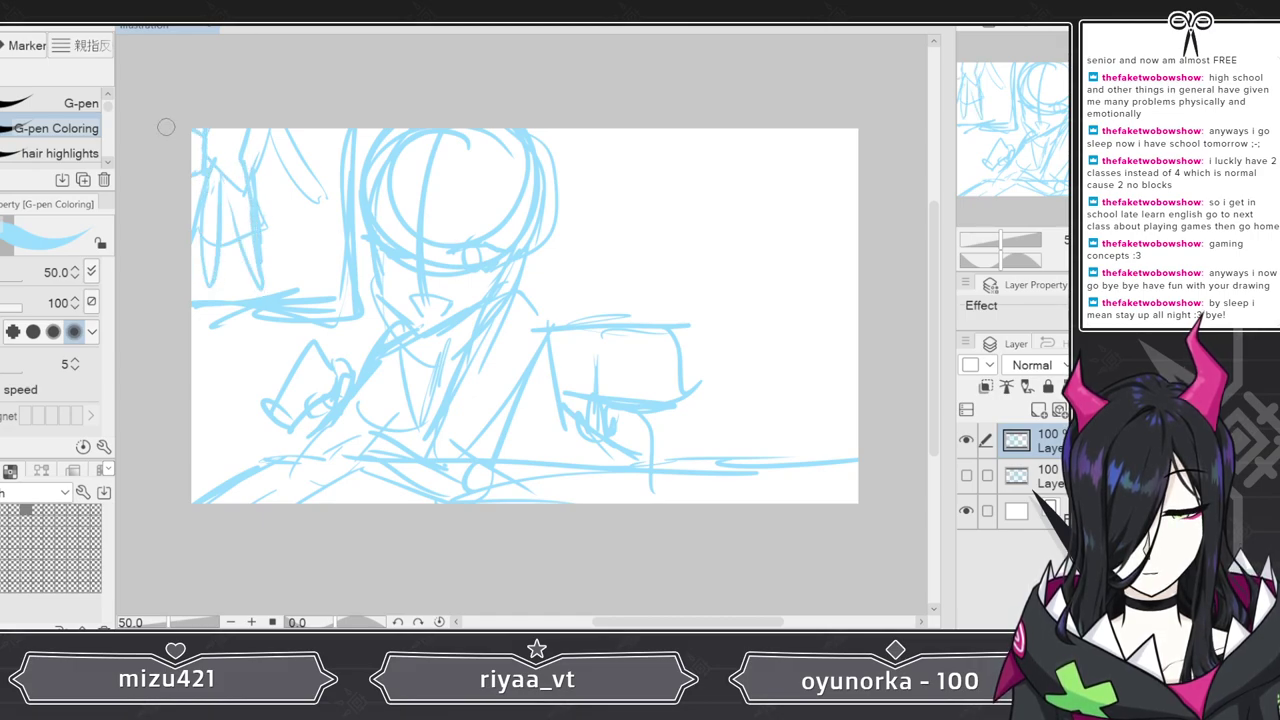
pyautogui.moveTo(262, 131); pyautogui.dragTo(298, 206)
pyautogui.moveTo(280, 136); pyautogui.dragTo(309, 183)
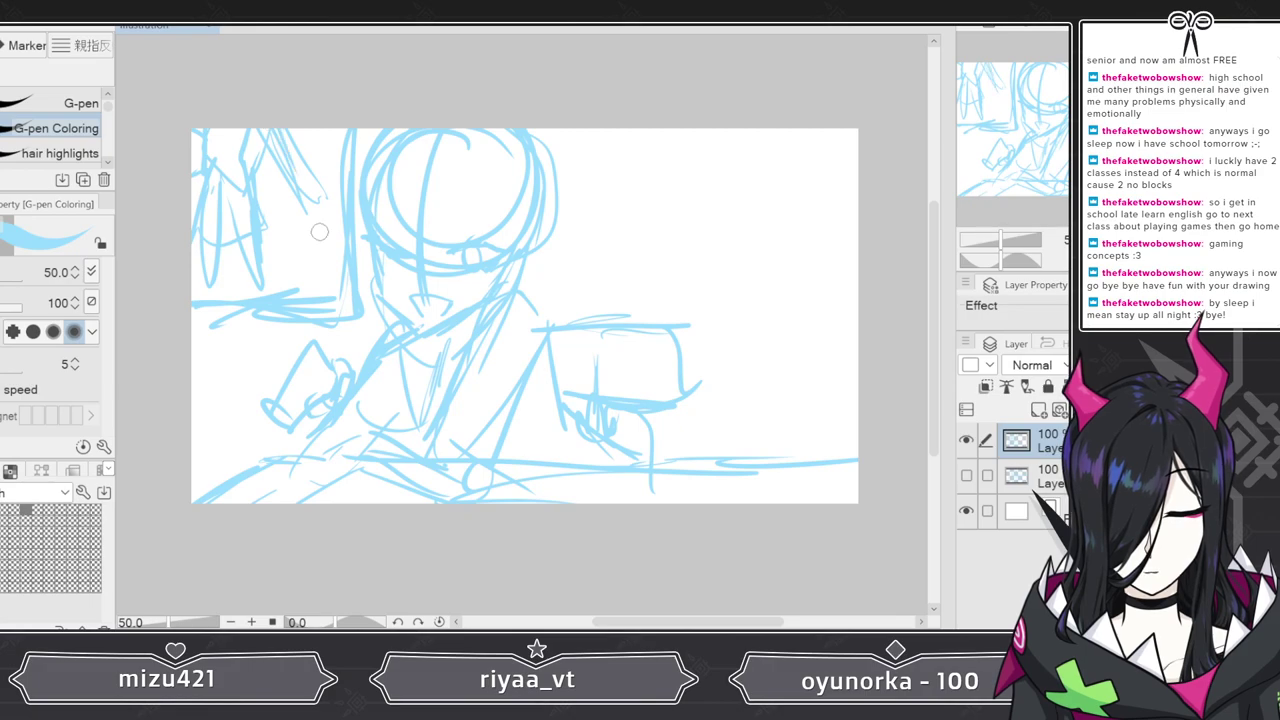
pyautogui.moveTo(229, 158)
pyautogui.mouseDown()
pyautogui.moveTo(262, 280)
pyautogui.moveTo(200, 284)
pyautogui.mouseUp()
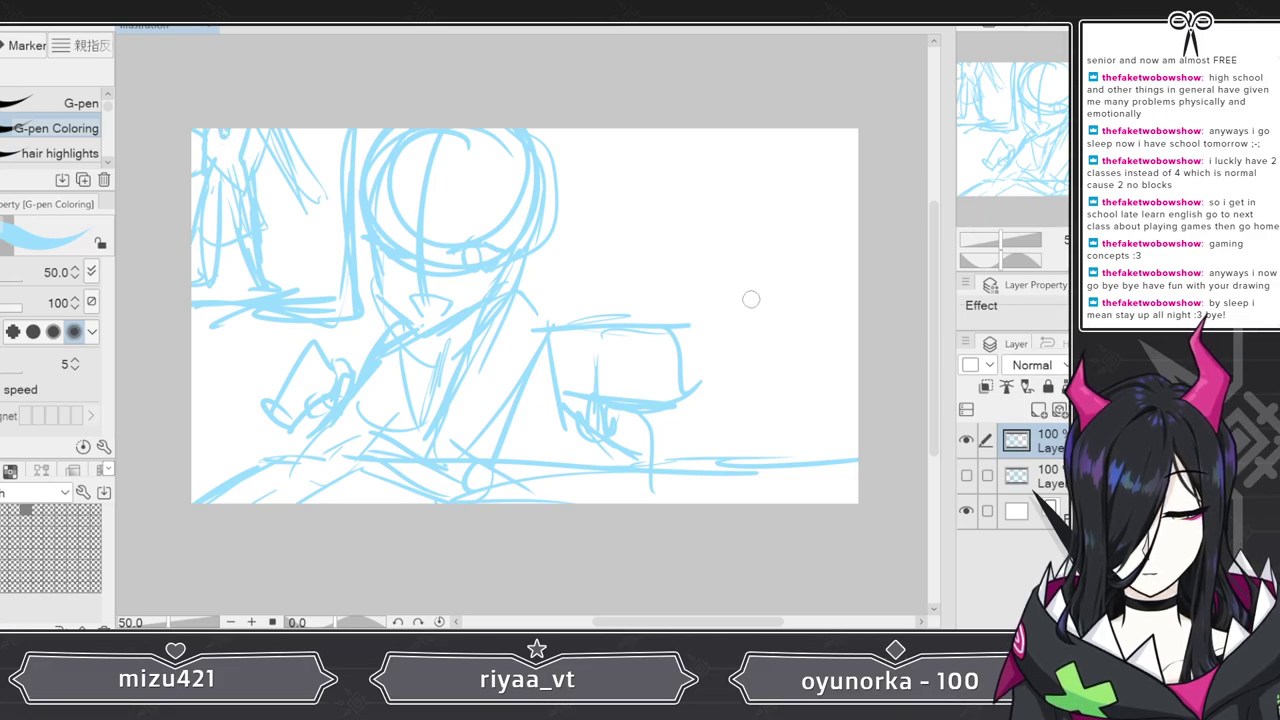
# - Add hair strands over the face and down both sides of the head, plus loose collar and sleeve strokes
pyautogui.moveTo(448, 166)
pyautogui.mouseDown()
pyautogui.moveTo(426, 232)
pyautogui.moveTo(472, 236)
pyautogui.mouseUp()
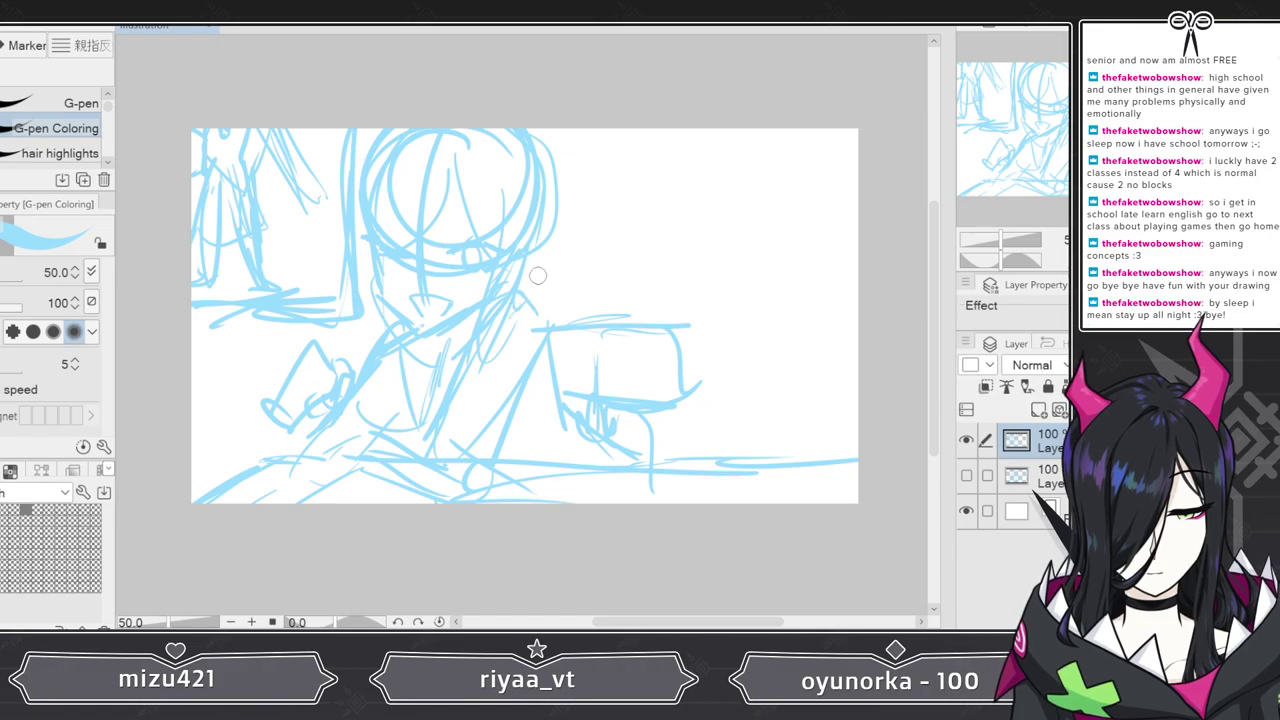
pyautogui.moveTo(546, 138)
pyautogui.mouseDown()
pyautogui.moveTo(576, 272)
pyautogui.moveTo(540, 262)
pyautogui.mouseUp()
pyautogui.moveTo(528, 290)
pyautogui.mouseDown()
pyautogui.moveTo(556, 300)
pyautogui.moveTo(540, 312)
pyautogui.mouseUp()
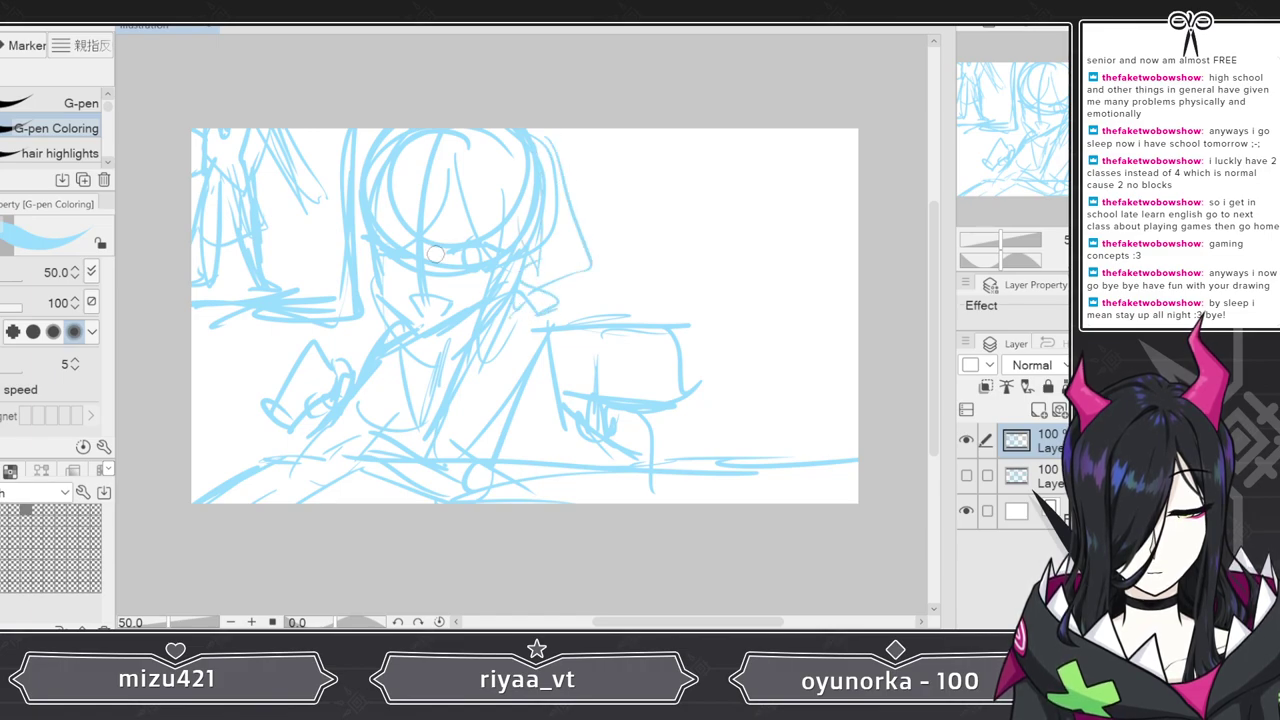
pyautogui.moveTo(338, 224); pyautogui.dragTo(333, 278)
pyautogui.moveTo(322, 342); pyautogui.dragTo(382, 349)
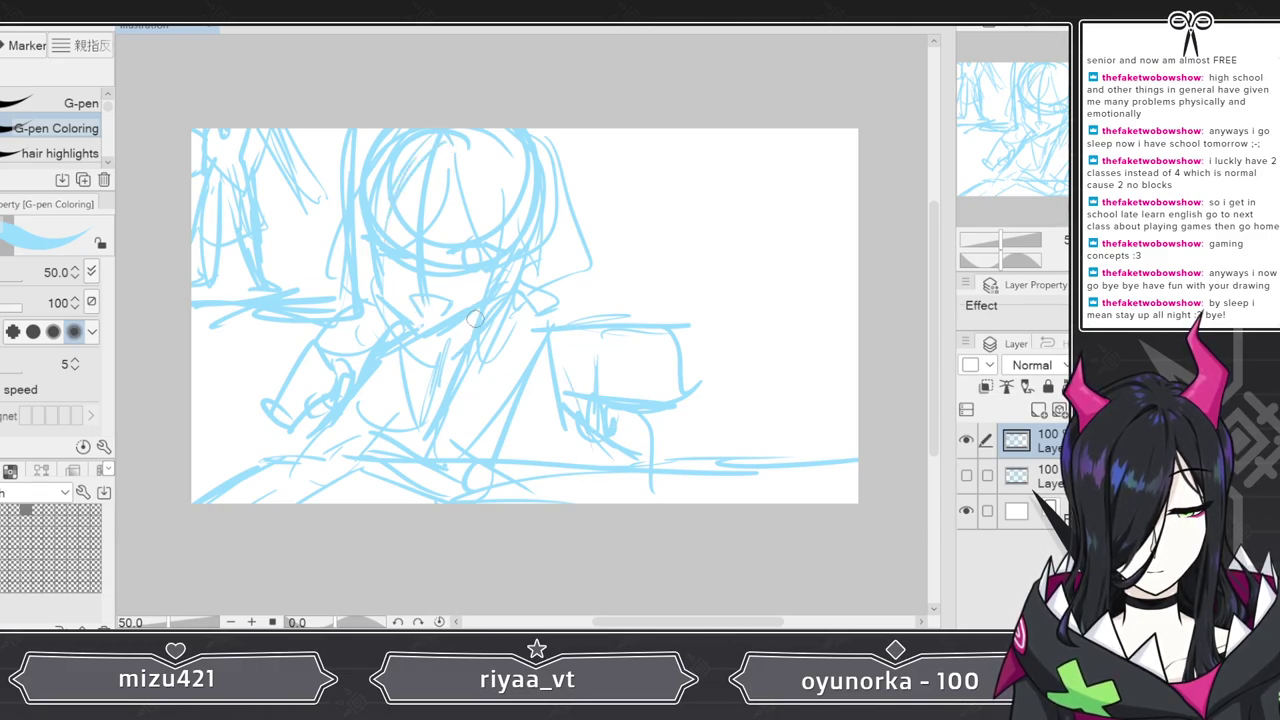
pyautogui.moveTo(556, 362); pyautogui.dragTo(575, 414)
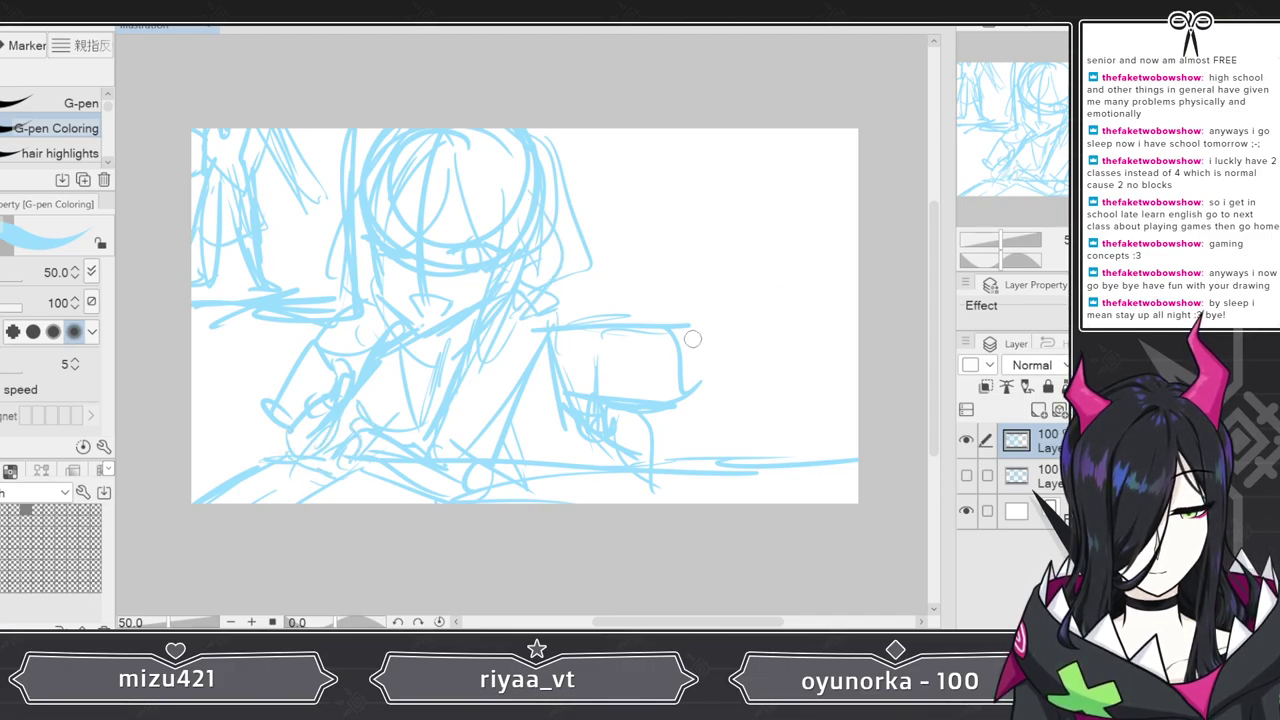
# - Draw stacked horizontal lines with a vertical end edge across the lower right to suggest a piece of furniture
pyautogui.moveTo(716, 388); pyautogui.dragTo(858, 392)
pyautogui.moveTo(676, 411)
pyautogui.mouseDown()
pyautogui.moveTo(858, 423)
pyautogui.moveTo(681, 483)
pyautogui.moveTo(679, 501)
pyautogui.mouseUp()
pyautogui.moveTo(700, 501)
pyautogui.mouseDown()
pyautogui.moveTo(830, 493)
pyautogui.moveTo(828, 443)
pyautogui.mouseUp()
pyautogui.moveTo(738, 471); pyautogui.dragTo(857, 477)
pyautogui.moveTo(706, 436); pyautogui.dragTo(857, 436)
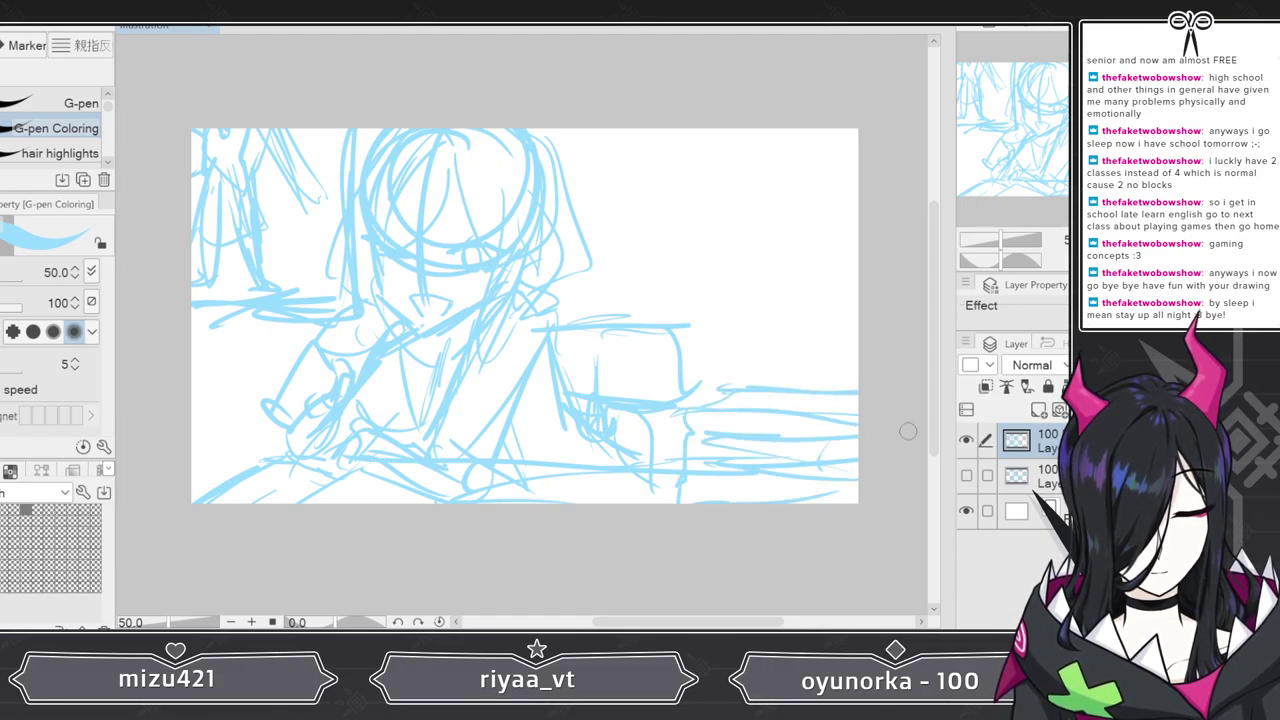
# - Draw vertical wall edges beside the hair and long horizontal ledge lines to the canvas's right border
pyautogui.moveTo(584, 130)
pyautogui.mouseDown()
pyautogui.moveTo(580, 272)
pyautogui.moveTo(858, 310)
pyautogui.mouseUp()
pyautogui.moveTo(590, 290)
pyautogui.mouseDown()
pyautogui.moveTo(856, 287)
pyautogui.moveTo(600, 130)
pyautogui.mouseUp()
pyautogui.moveTo(604, 212); pyautogui.dragTo(606, 282)
pyautogui.moveTo(624, 305); pyautogui.dragTo(784, 302)
pyautogui.moveTo(662, 288); pyautogui.dragTo(922, 293)
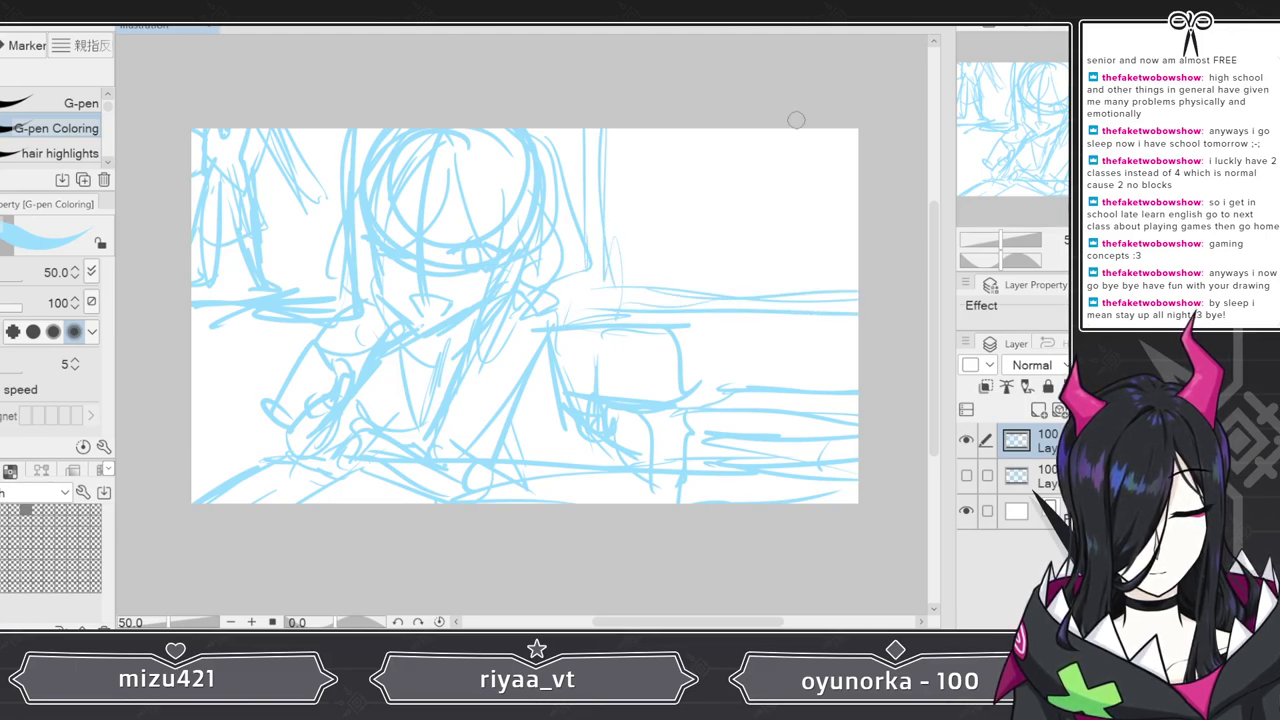
# - Decorate the back wall with a heart, a music-note-like mark, zigzag scribbles and a hatched triangular shape at the upper edge
pyautogui.moveTo(673, 196)
pyautogui.mouseDown()
pyautogui.moveTo(673, 243)
pyautogui.moveTo(676, 196)
pyautogui.mouseUp()
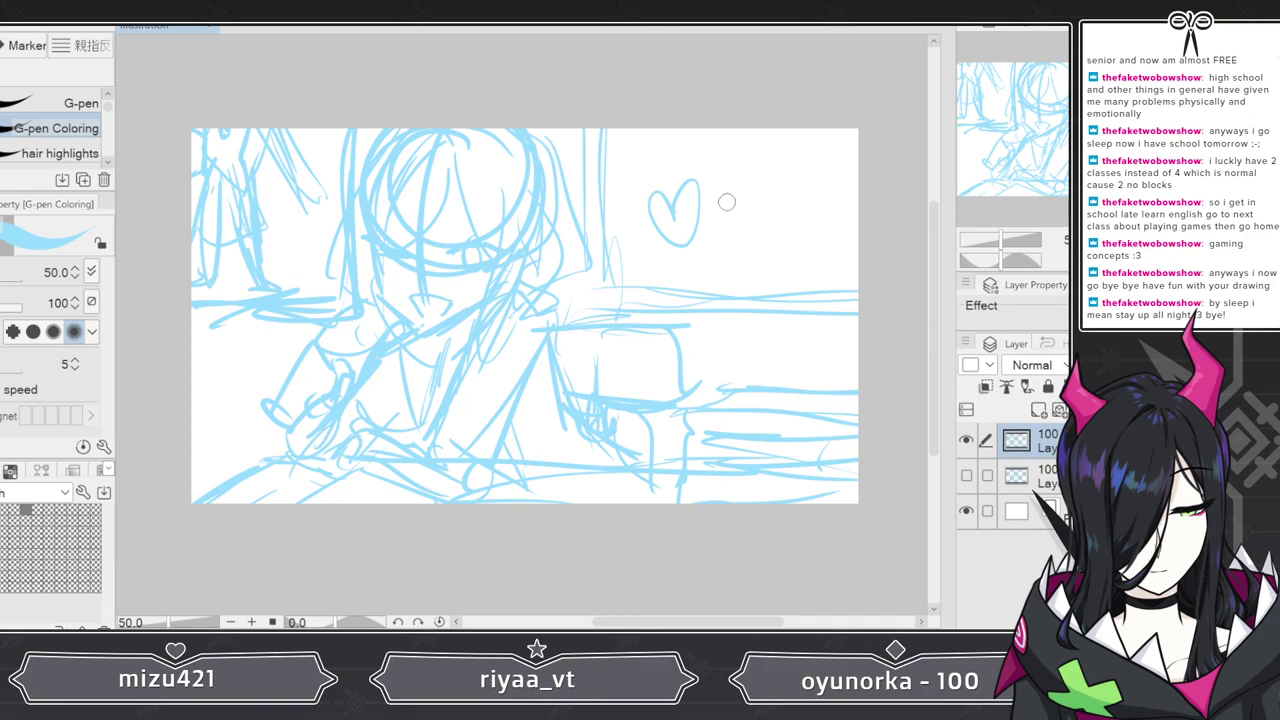
pyautogui.moveTo(757, 166); pyautogui.dragTo(752, 228)
pyautogui.click(750, 245)
pyautogui.moveTo(760, 237); pyautogui.dragTo(762, 243)
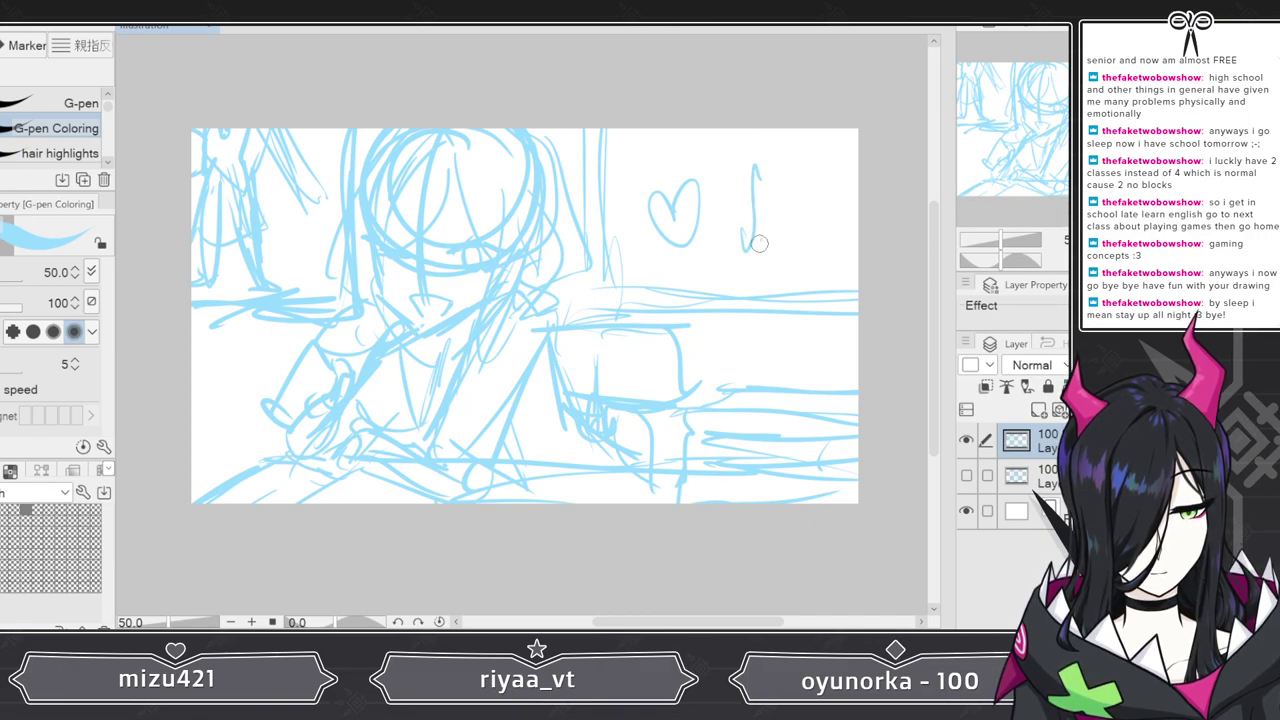
pyautogui.moveTo(760, 177); pyautogui.dragTo(782, 171)
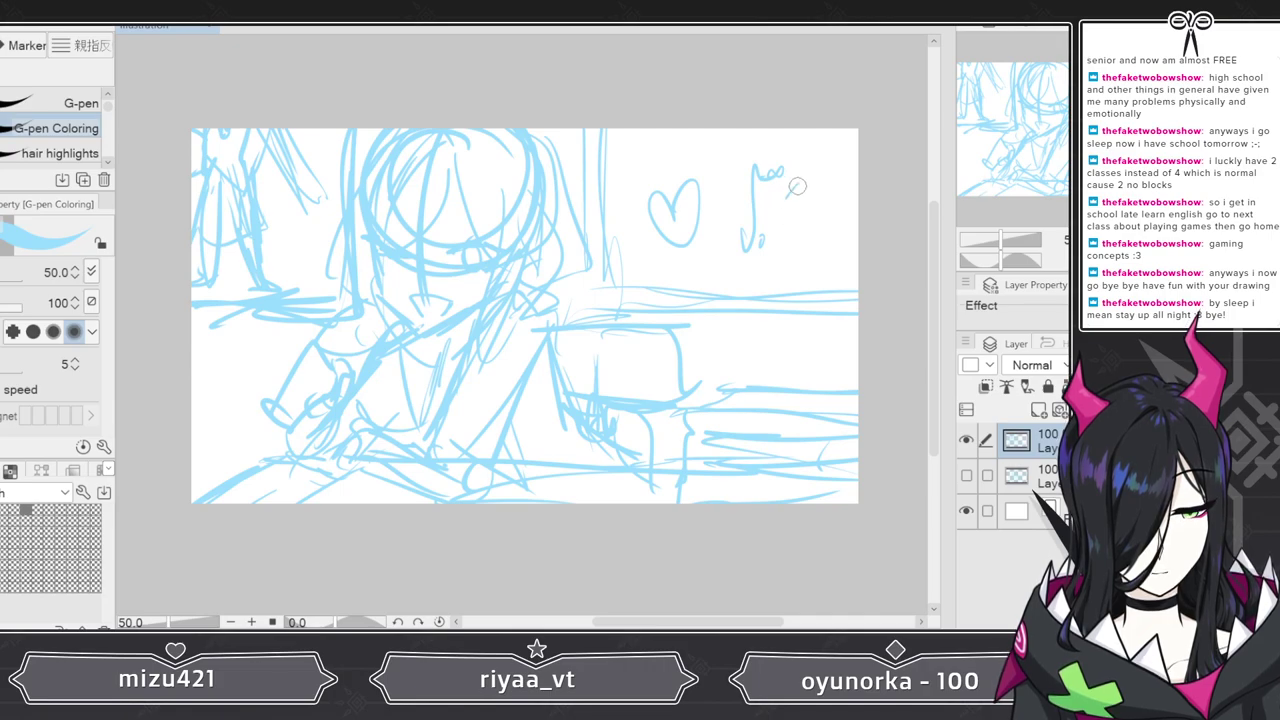
pyautogui.moveTo(788, 208); pyautogui.dragTo(852, 183)
pyautogui.moveTo(800, 238); pyautogui.dragTo(857, 215)
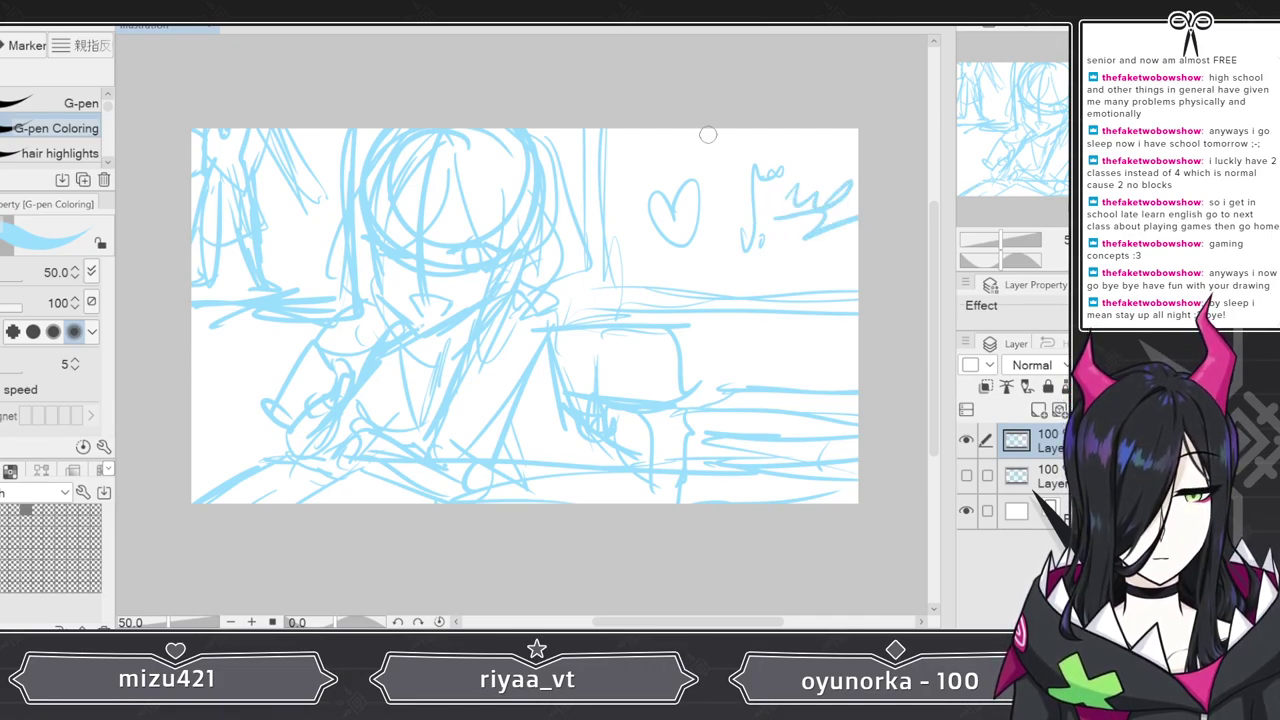
pyautogui.moveTo(718, 160); pyautogui.dragTo(668, 128)
pyautogui.moveTo(718, 160); pyautogui.dragTo(768, 126)
pyautogui.moveTo(680, 130)
pyautogui.mouseDown()
pyautogui.moveTo(719, 144)
pyautogui.moveTo(709, 158)
pyautogui.moveTo(752, 134)
pyautogui.mouseUp()
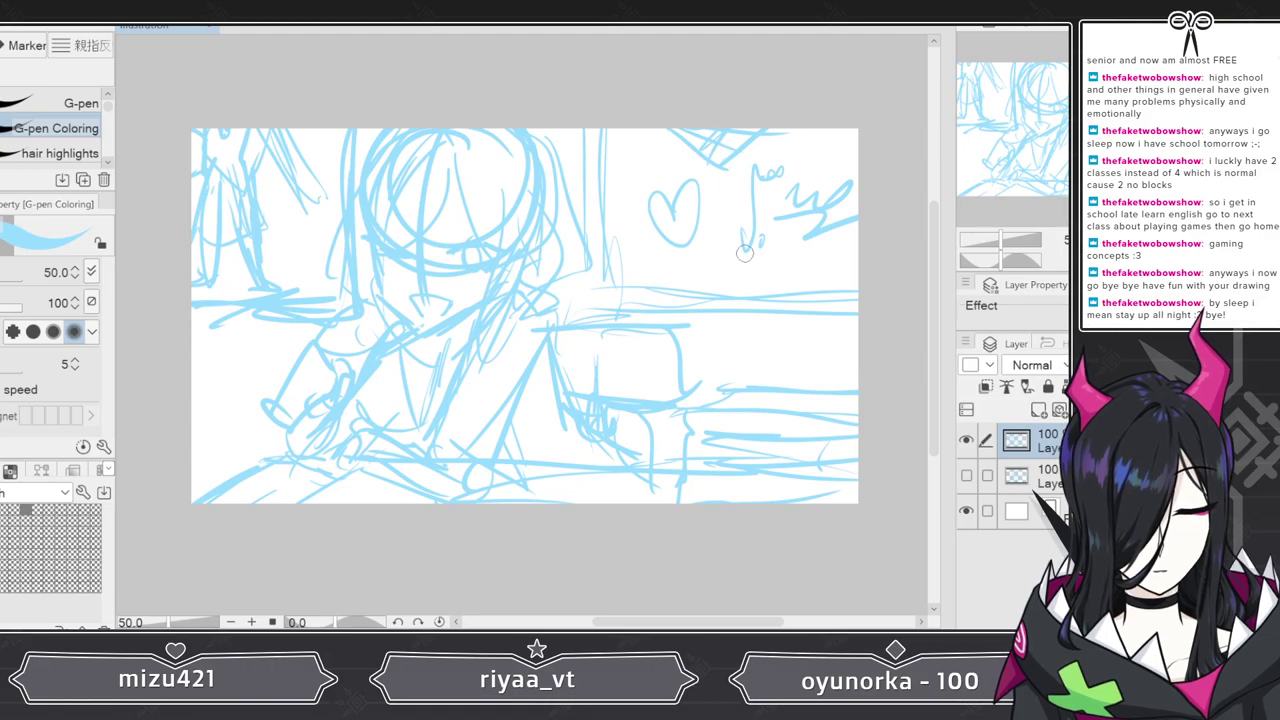
# - Letter "science vs?" on the back wall and sketch a small round-eyed, bespectacled creature below it
pyautogui.moveTo(712, 250)
pyautogui.mouseDown()
pyautogui.moveTo(692, 274)
pyautogui.moveTo(814, 232)
pyautogui.mouseUp()
pyautogui.moveTo(770, 266)
pyautogui.mouseDown()
pyautogui.moveTo(780, 288)
pyautogui.moveTo(792, 268)
pyautogui.mouseUp()
pyautogui.moveTo(812, 262)
pyautogui.mouseDown()
pyautogui.moveTo(798, 286)
pyautogui.moveTo(838, 264)
pyautogui.mouseUp()
pyautogui.click(842, 276)
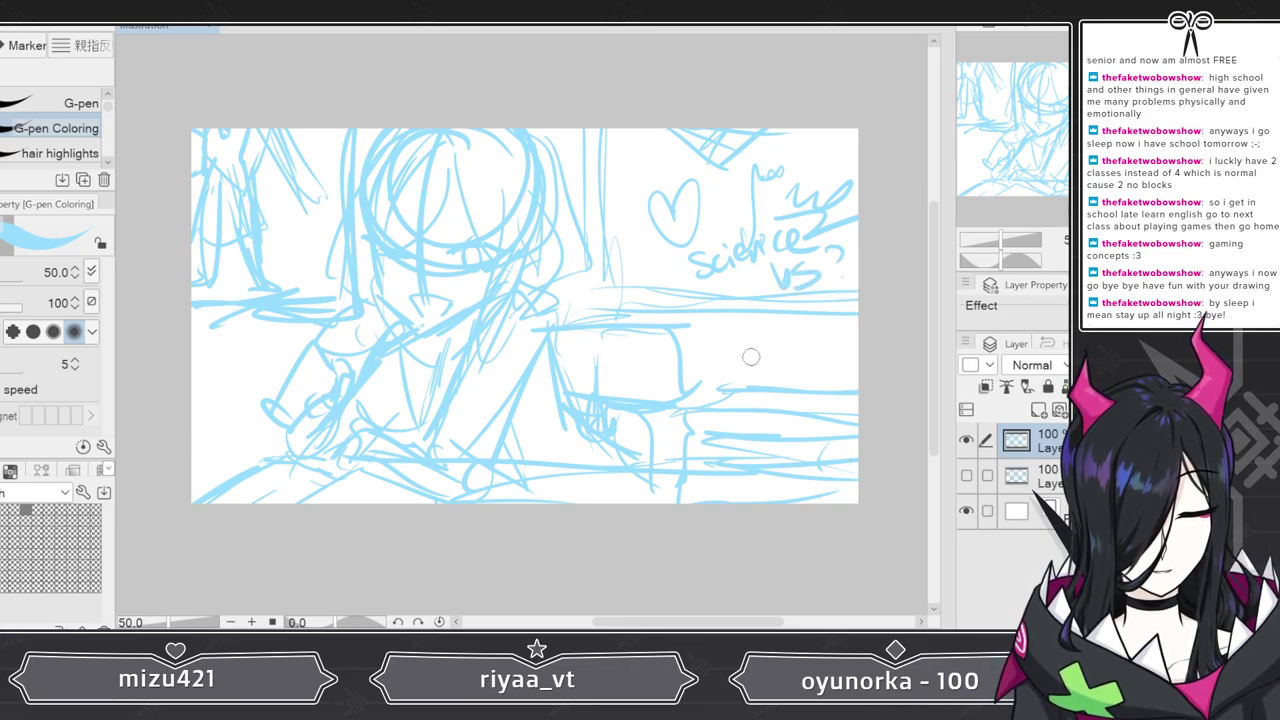
pyautogui.moveTo(719, 342)
pyautogui.mouseDown()
pyautogui.moveTo(779, 349)
pyautogui.moveTo(700, 352)
pyautogui.moveTo(716, 384)
pyautogui.moveTo(746, 402)
pyautogui.moveTo(771, 387)
pyautogui.moveTo(776, 361)
pyautogui.moveTo(719, 355)
pyautogui.moveTo(727, 370)
pyautogui.moveTo(727, 354)
pyautogui.moveTo(761, 349)
pyautogui.moveTo(779, 404)
pyautogui.moveTo(802, 378)
pyautogui.moveTo(734, 330)
pyautogui.mouseUp()
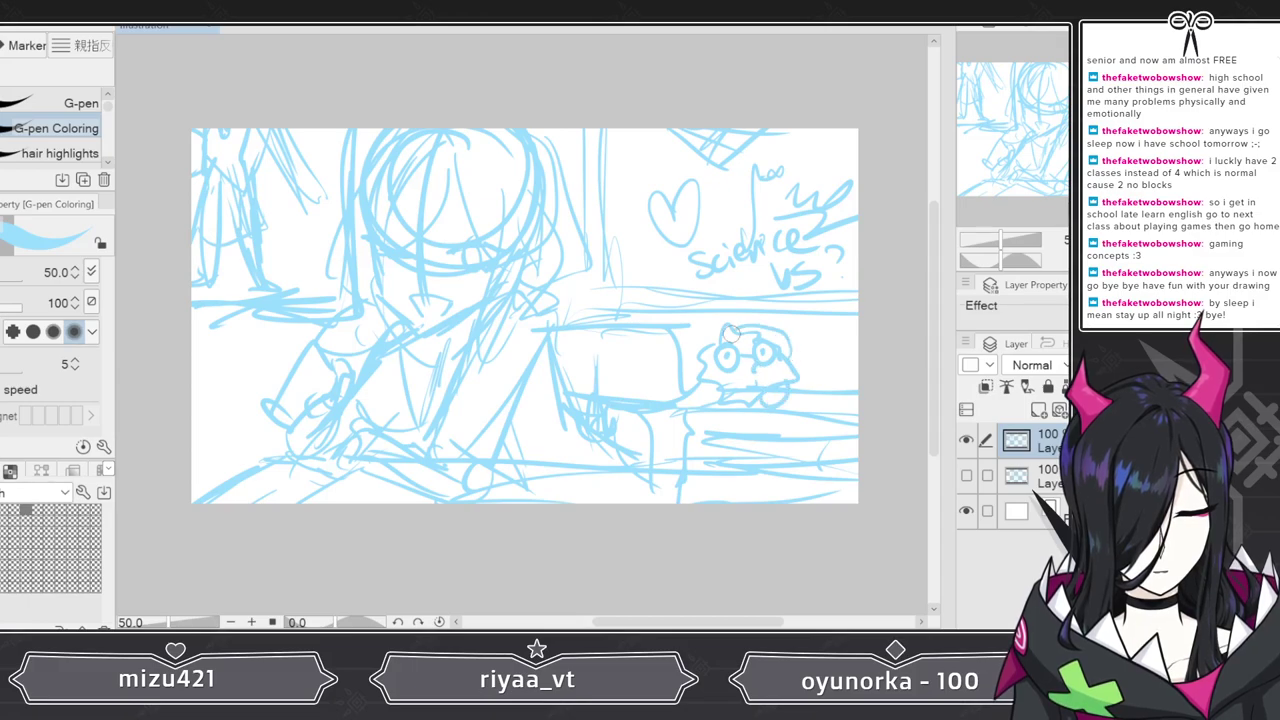
# - Compare the current sketch with the earlier composition by switching layer visibility, ending with only the current sketch shown
pyautogui.click(966, 440)
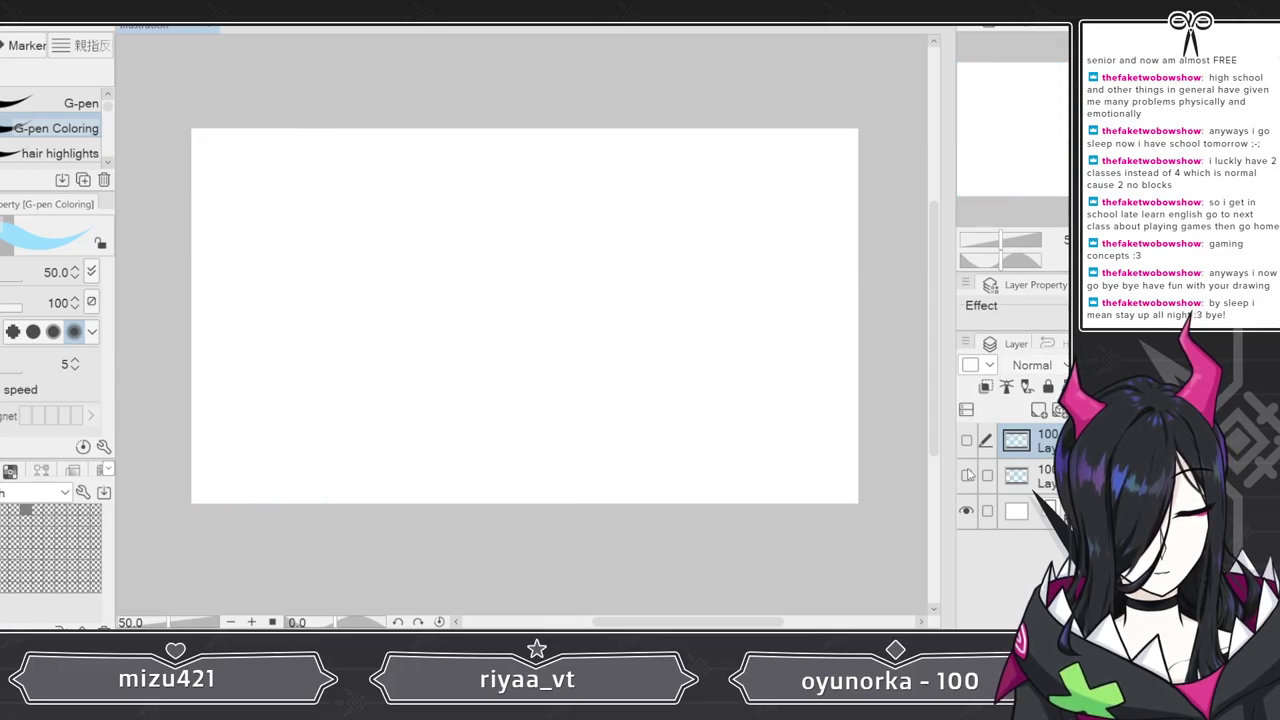
pyautogui.click(966, 475)
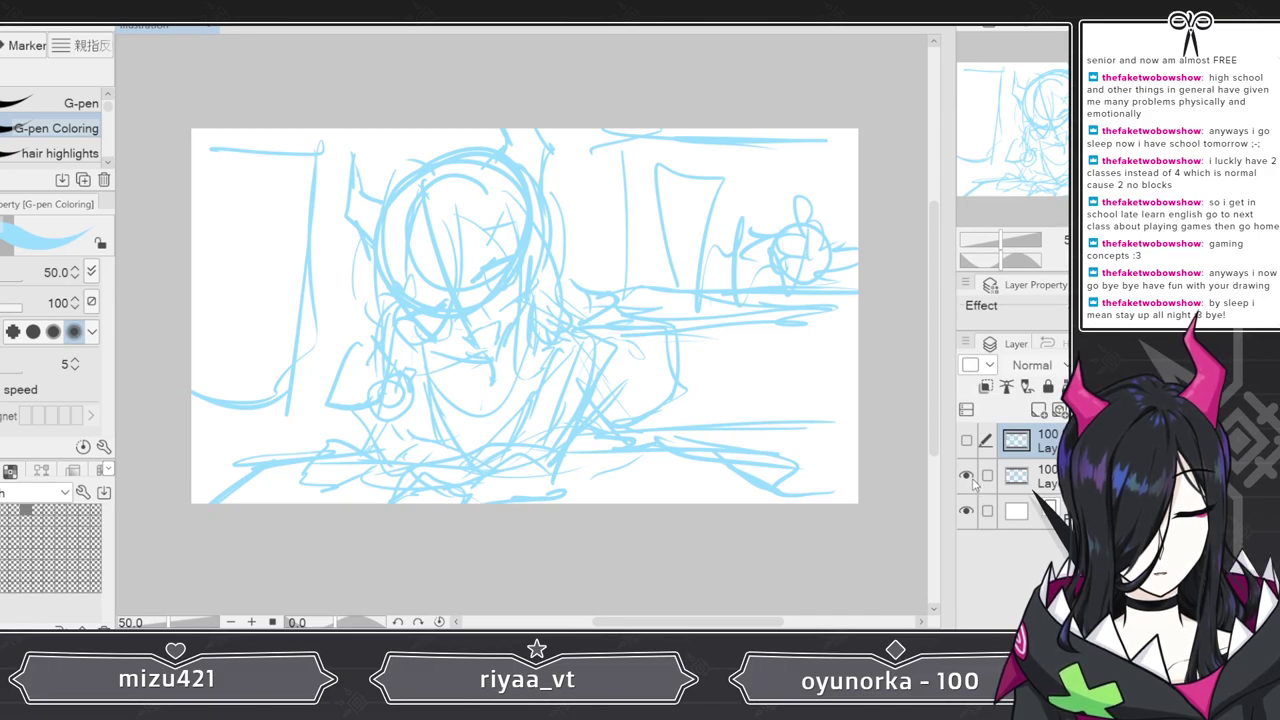
pyautogui.click(966, 476)
pyautogui.click(966, 440)
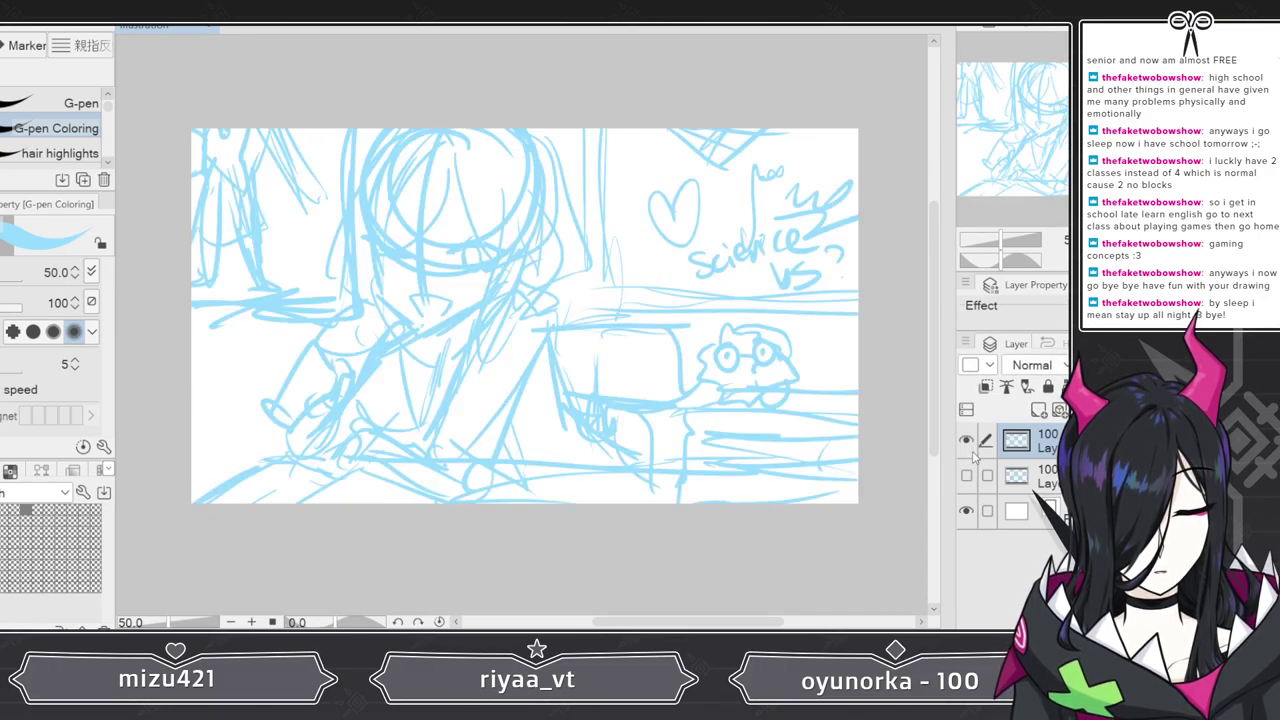
# - Add a rear table edge on both sides of the body and a thick vertical support at its right end
pyautogui.moveTo(298, 436); pyautogui.dragTo(220, 432)
pyautogui.moveTo(484, 433); pyautogui.dragTo(620, 441)
pyautogui.moveTo(520, 446); pyautogui.dragTo(630, 443)
pyautogui.moveTo(606, 440)
pyautogui.mouseDown()
pyautogui.moveTo(720, 416)
pyautogui.moveTo(676, 496)
pyautogui.mouseUp()
pyautogui.moveTo(666, 492)
pyautogui.mouseDown()
pyautogui.moveTo(700, 496)
pyautogui.moveTo(684, 491)
pyautogui.mouseUp()
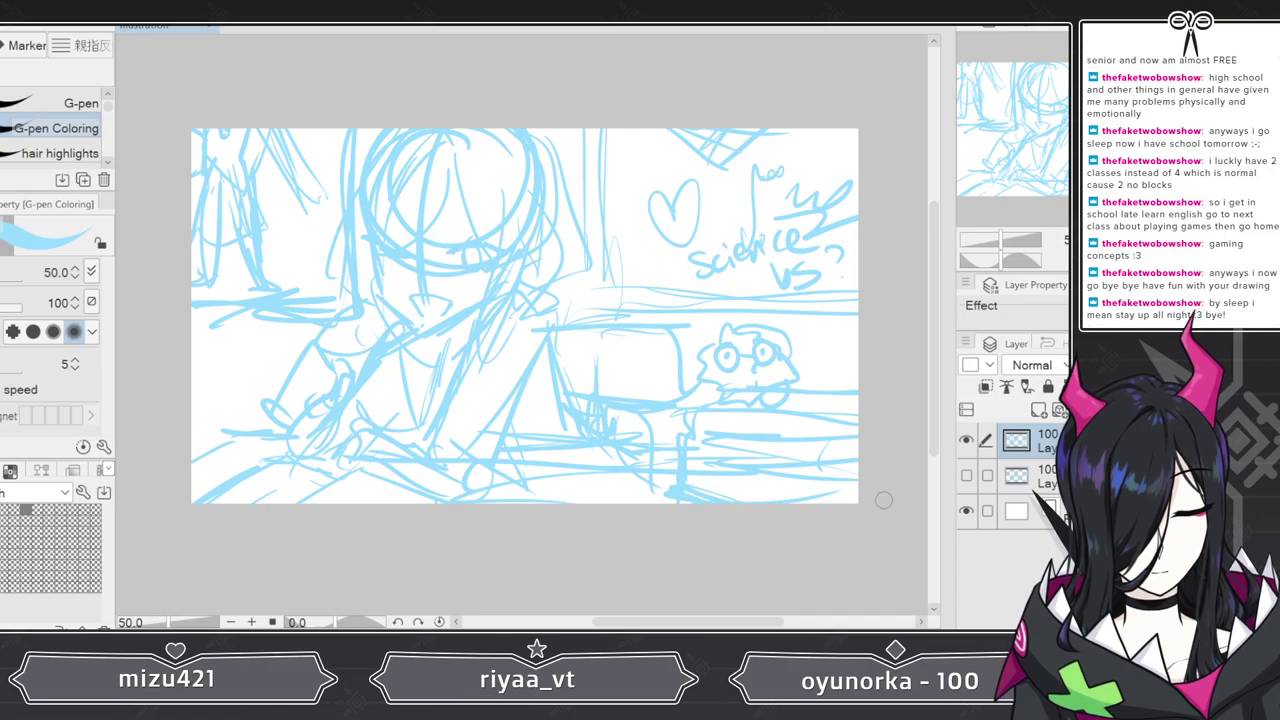
# - Add lines below the bespectacled creature and rough in a rounded form beside it at the canvas's right border
pyautogui.moveTo(724, 410); pyautogui.dragTo(852, 441)
pyautogui.moveTo(786, 376)
pyautogui.mouseDown()
pyautogui.moveTo(856, 388)
pyautogui.moveTo(781, 362)
pyautogui.moveTo(813, 374)
pyautogui.moveTo(819, 399)
pyautogui.moveTo(805, 388)
pyautogui.moveTo(830, 360)
pyautogui.moveTo(847, 363)
pyautogui.moveTo(830, 342)
pyautogui.moveTo(816, 403)
pyautogui.mouseUp()
pyautogui.moveTo(847, 341)
pyautogui.mouseDown()
pyautogui.moveTo(843, 379)
pyautogui.moveTo(780, 300)
pyautogui.moveTo(714, 338)
pyautogui.moveTo(665, 422)
pyautogui.moveTo(870, 520)
pyautogui.mouseUp()
# - Lasso the creature and furniture at the lower right, move them closer to the main figure, and deselect
pyautogui.press('m')
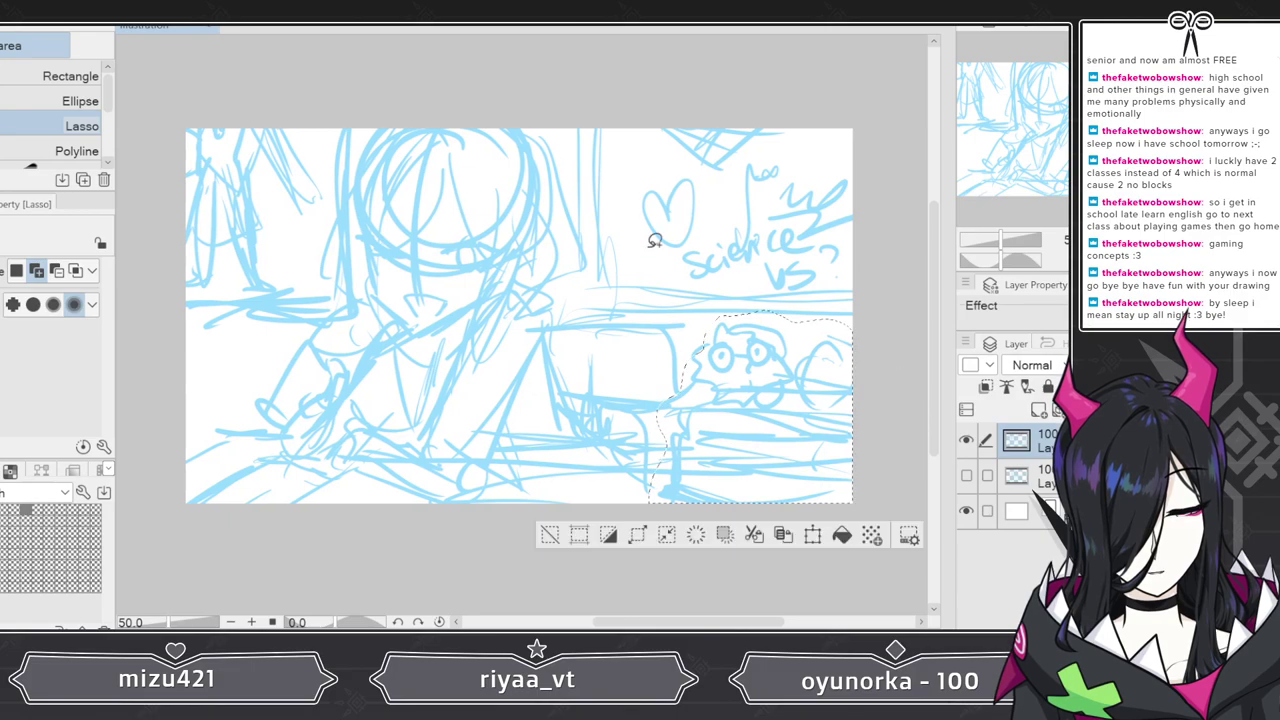
pyautogui.press('k')
pyautogui.moveTo(796, 448)
pyautogui.mouseDown()
pyautogui.moveTo(760, 436)
pyautogui.moveTo(737, 449)
pyautogui.mouseUp()
pyautogui.click(537, 525)
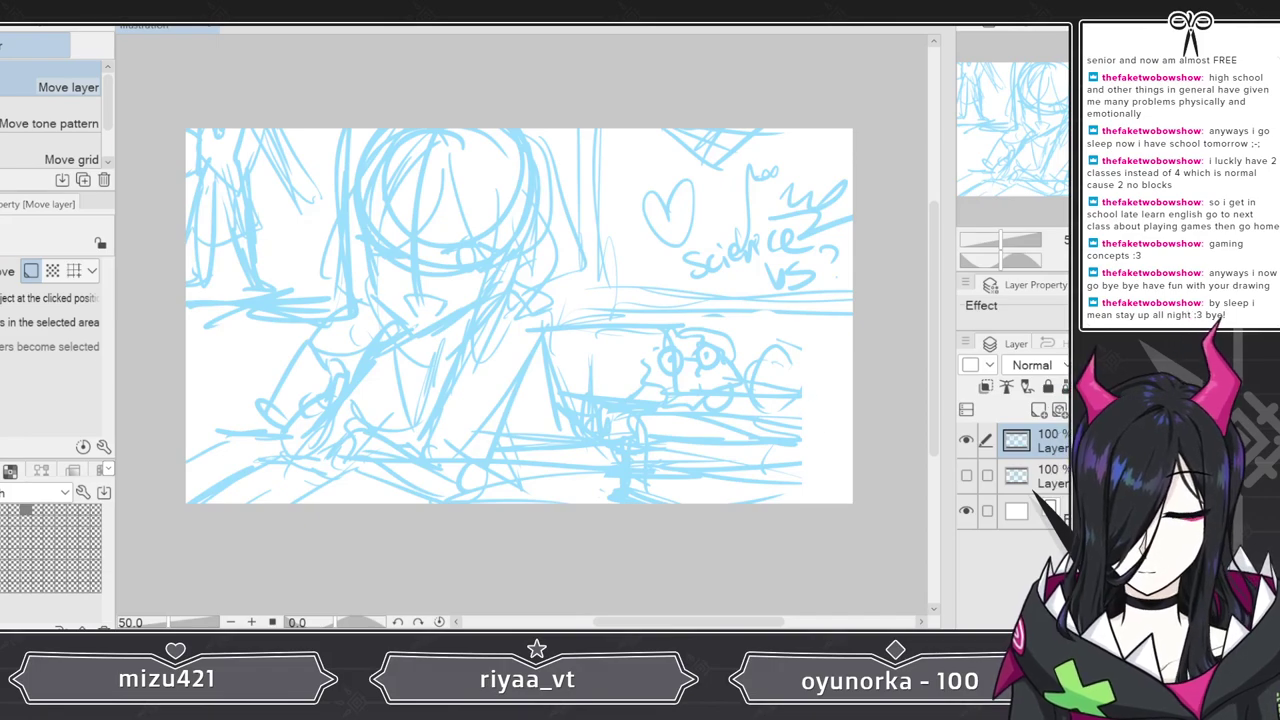
# - Fill the gap at the right border with furniture lines and a curved edge, and sketch a petal-rimmed round creature above
pyautogui.press('p')
pyautogui.moveTo(785, 424)
pyautogui.mouseDown()
pyautogui.moveTo(801, 392)
pyautogui.moveTo(832, 404)
pyautogui.moveTo(808, 473)
pyautogui.moveTo(834, 477)
pyautogui.moveTo(858, 440)
pyautogui.moveTo(808, 513)
pyautogui.mouseUp()
pyautogui.moveTo(692, 485)
pyautogui.mouseDown()
pyautogui.moveTo(722, 483)
pyautogui.moveTo(780, 439)
pyautogui.moveTo(794, 399)
pyautogui.moveTo(765, 415)
pyautogui.moveTo(796, 356)
pyautogui.moveTo(784, 418)
pyautogui.moveTo(782, 350)
pyautogui.moveTo(815, 385)
pyautogui.moveTo(796, 354)
pyautogui.moveTo(808, 323)
pyautogui.moveTo(815, 343)
pyautogui.moveTo(829, 339)
pyautogui.moveTo(791, 368)
pyautogui.moveTo(802, 359)
pyautogui.moveTo(783, 392)
pyautogui.moveTo(800, 380)
pyautogui.moveTo(805, 405)
pyautogui.moveTo(765, 336)
pyautogui.moveTo(768, 357)
pyautogui.moveTo(747, 354)
pyautogui.moveTo(785, 362)
pyautogui.mouseUp()
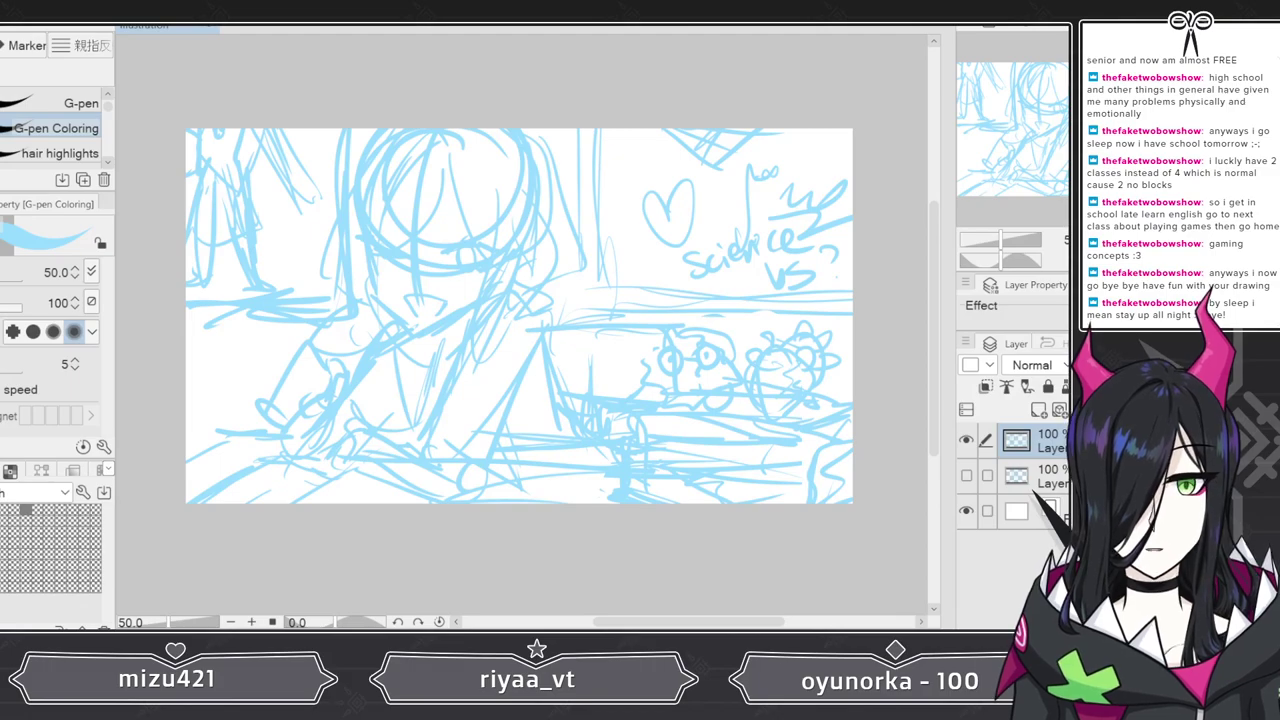
# - Examine the finished rough composition at several zoom levels, both as a small thumbnail and close up
pyautogui.scroll(-3, 460, 302)
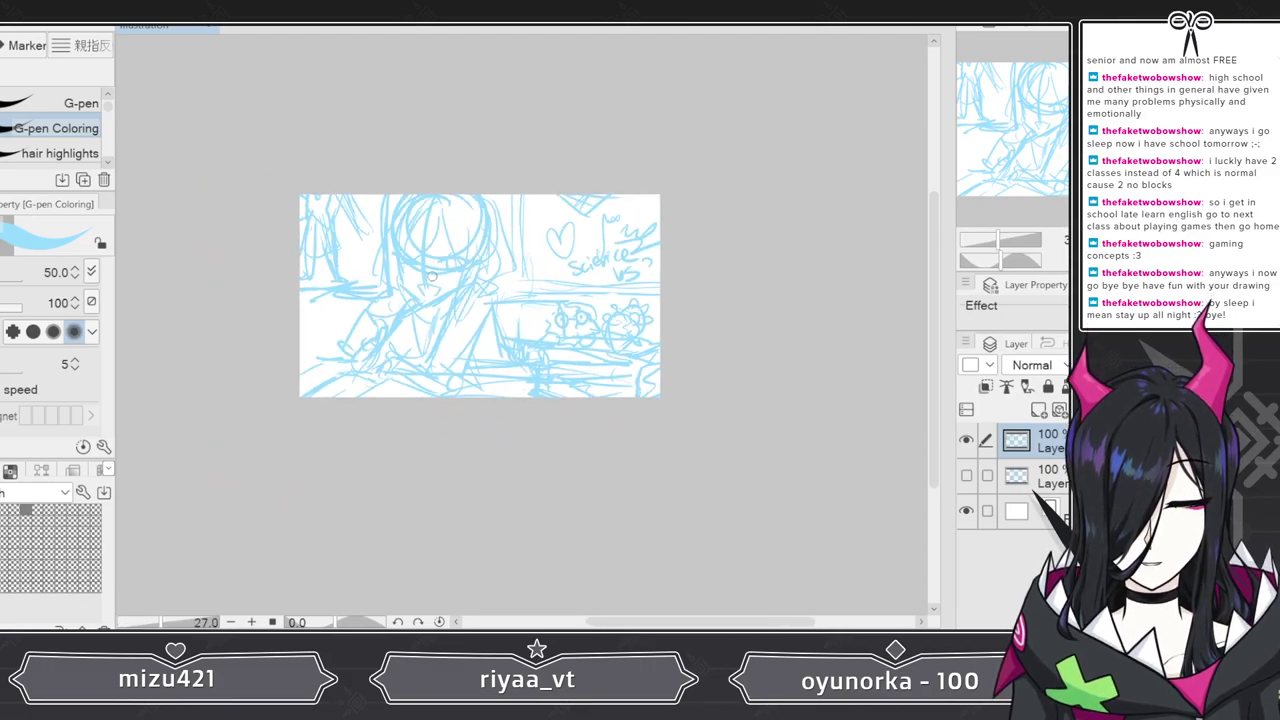
pyautogui.scroll(4, 434, 301)
pyautogui.scroll(1, 434, 301)
pyautogui.scroll(-4, 271, 224)
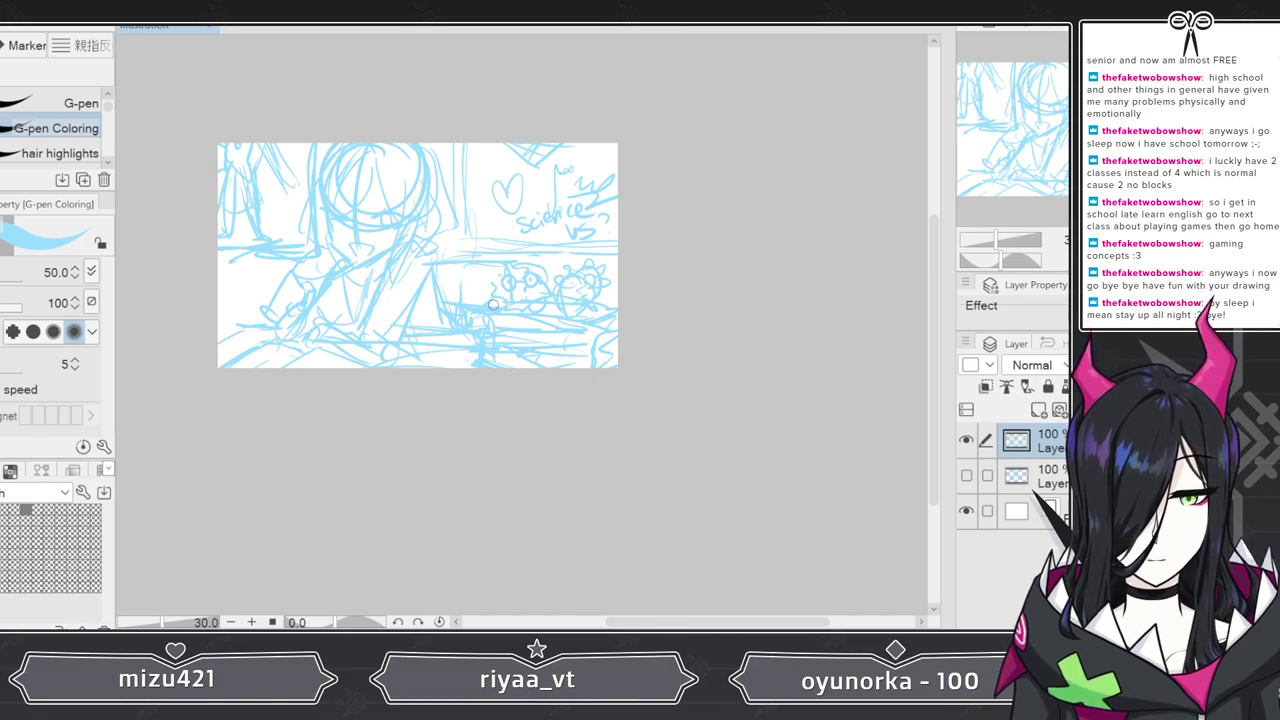
pyautogui.scroll(-3, 496, 304)
pyautogui.scroll(8, 341, 208)
pyautogui.scroll(2, 436, 212)
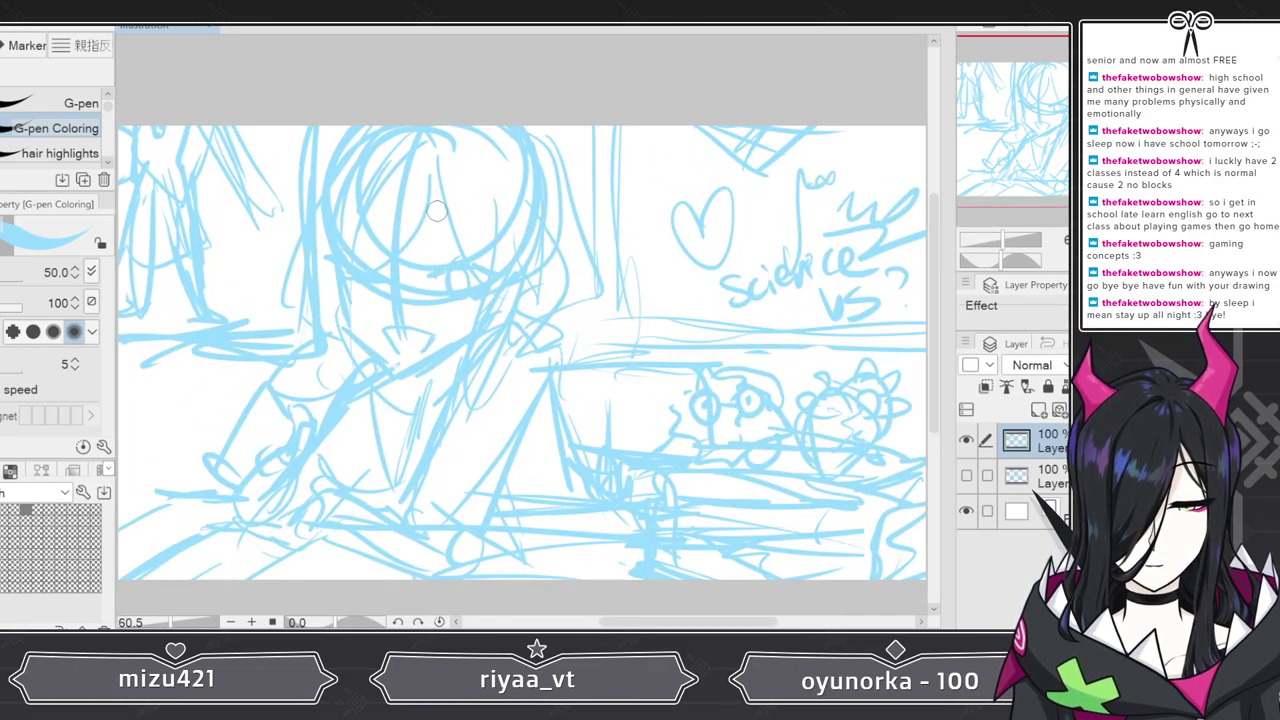
pyautogui.scroll(-1, 436, 212)
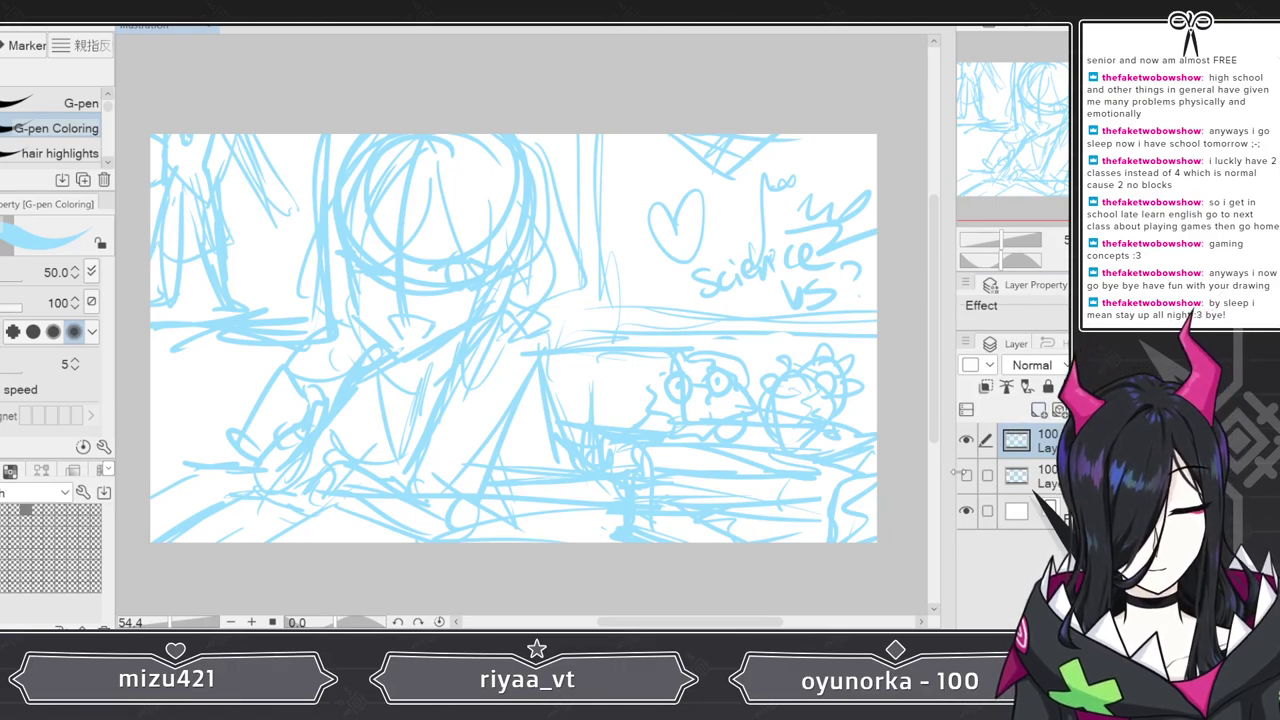
# - Compare the two rough composition sketches by showing and hiding their layers in alternation
pyautogui.click(966, 476)
pyautogui.click(966, 444)
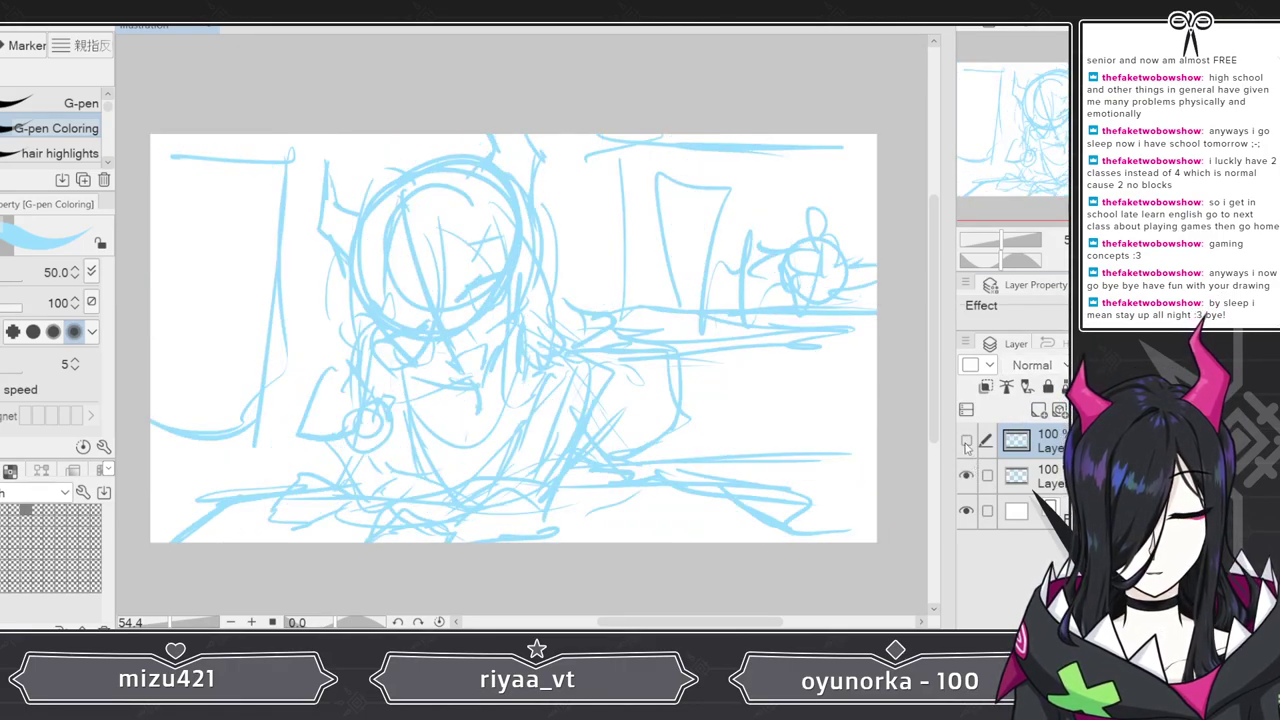
pyautogui.click(966, 441)
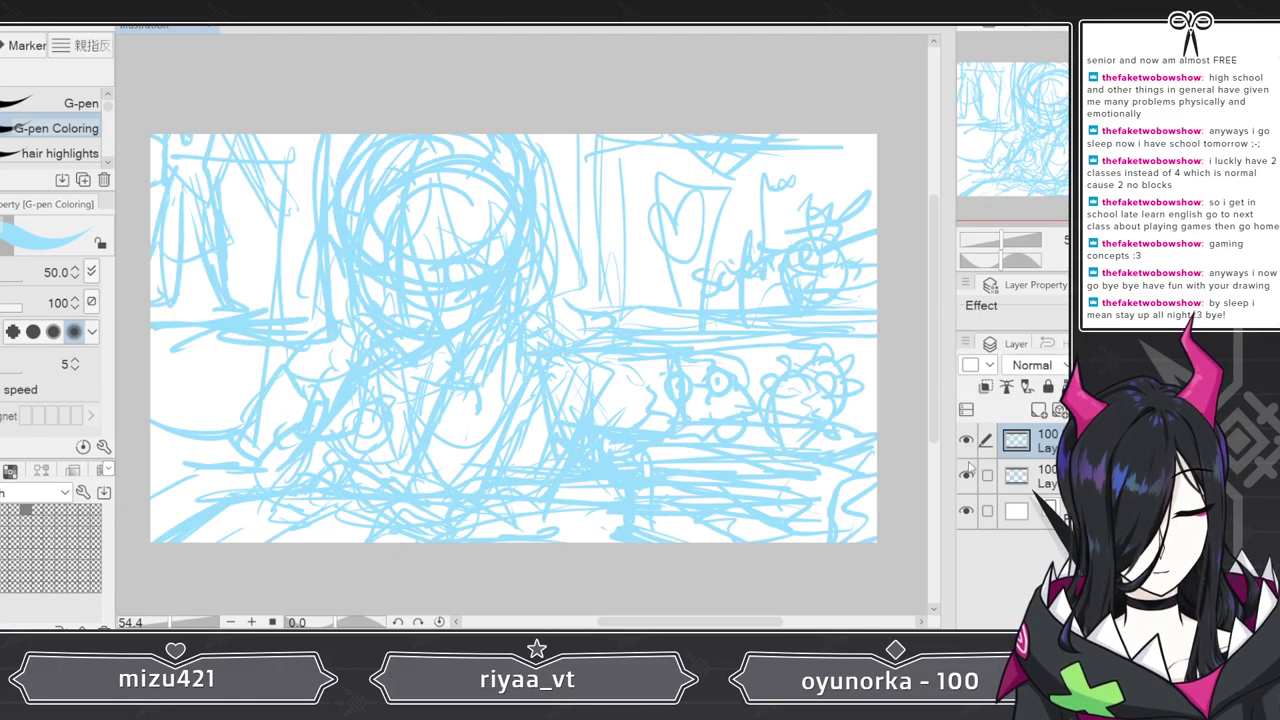
pyautogui.click(966, 476)
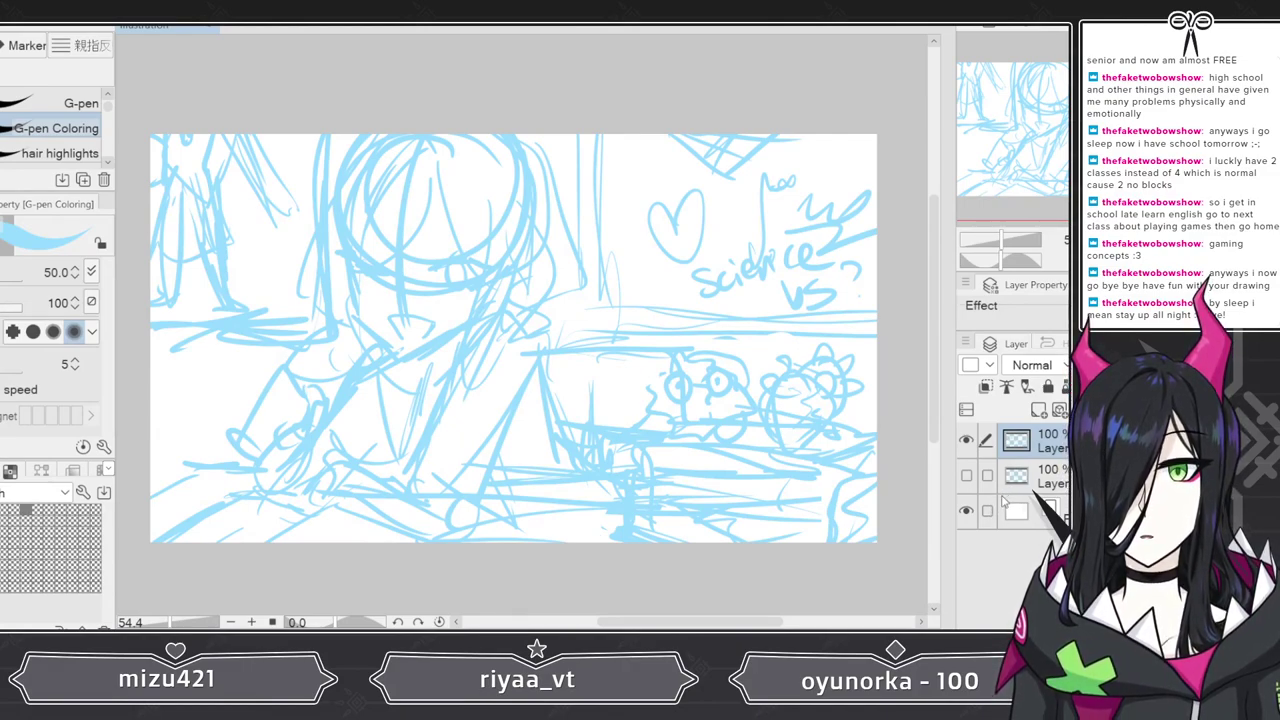
pyautogui.click(966, 440)
pyautogui.click(966, 475)
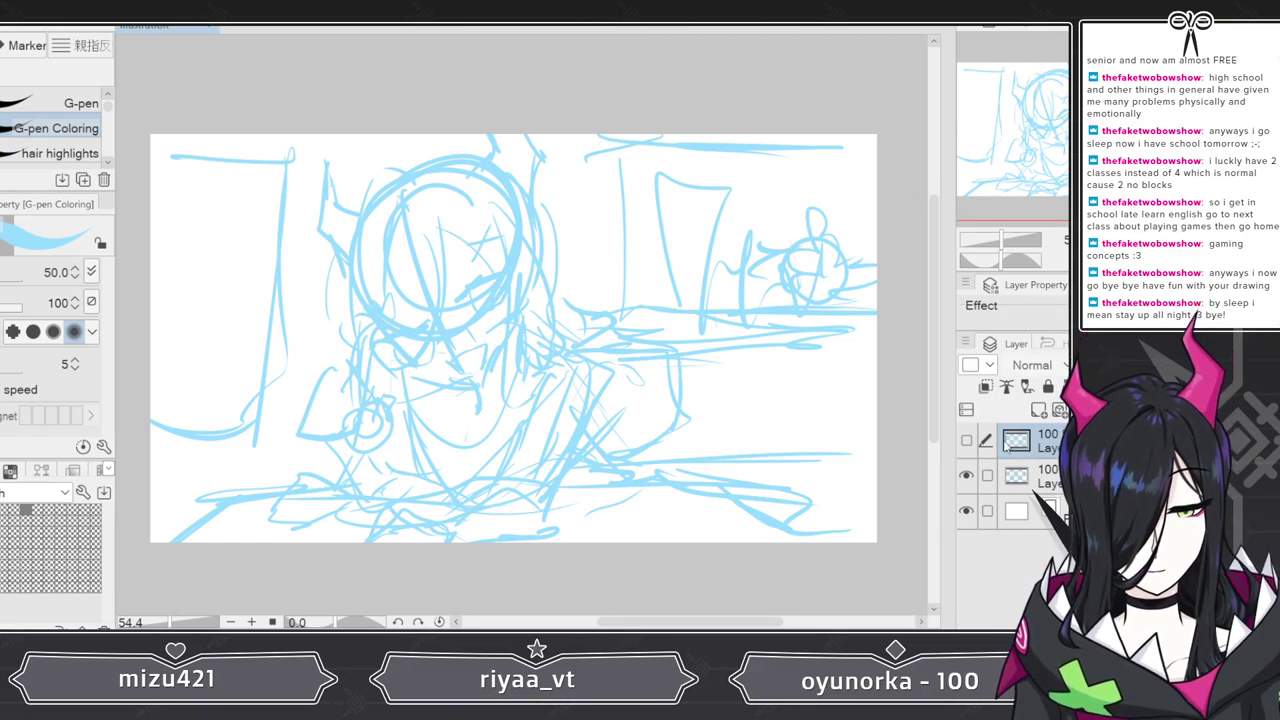
pyautogui.click(966, 442)
pyautogui.click(966, 475)
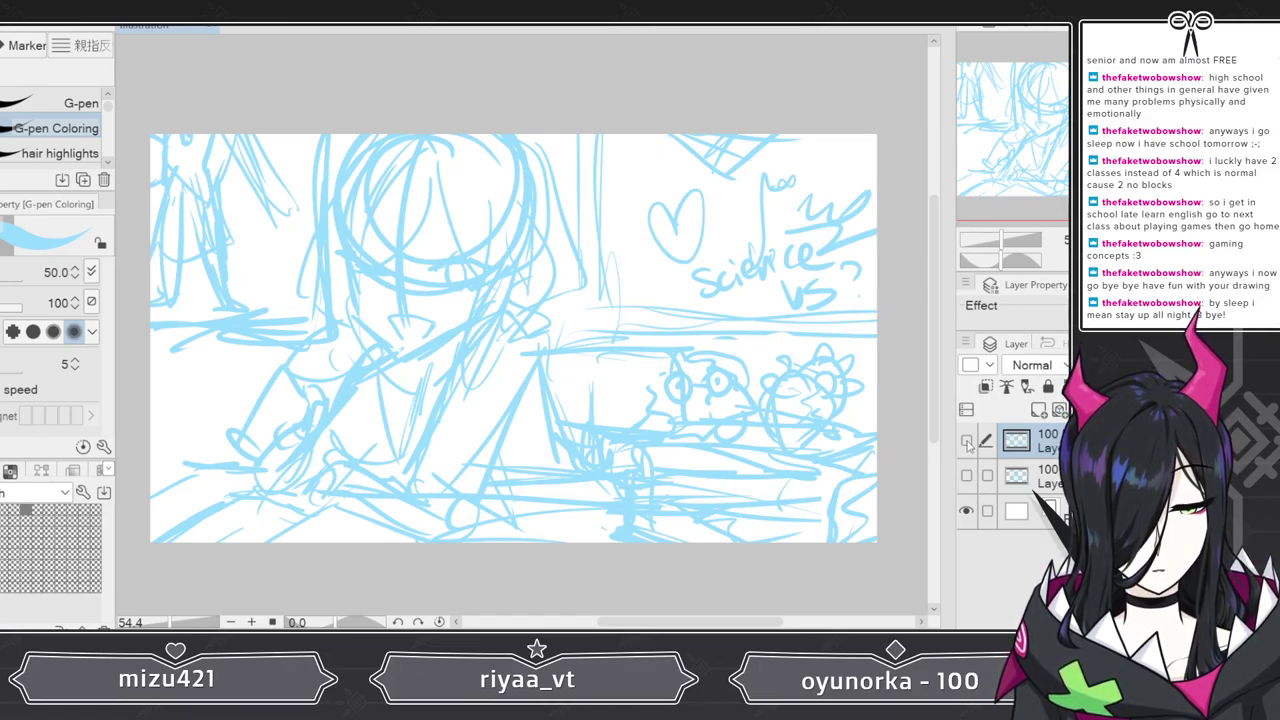
pyautogui.click(966, 442)
pyautogui.click(967, 476)
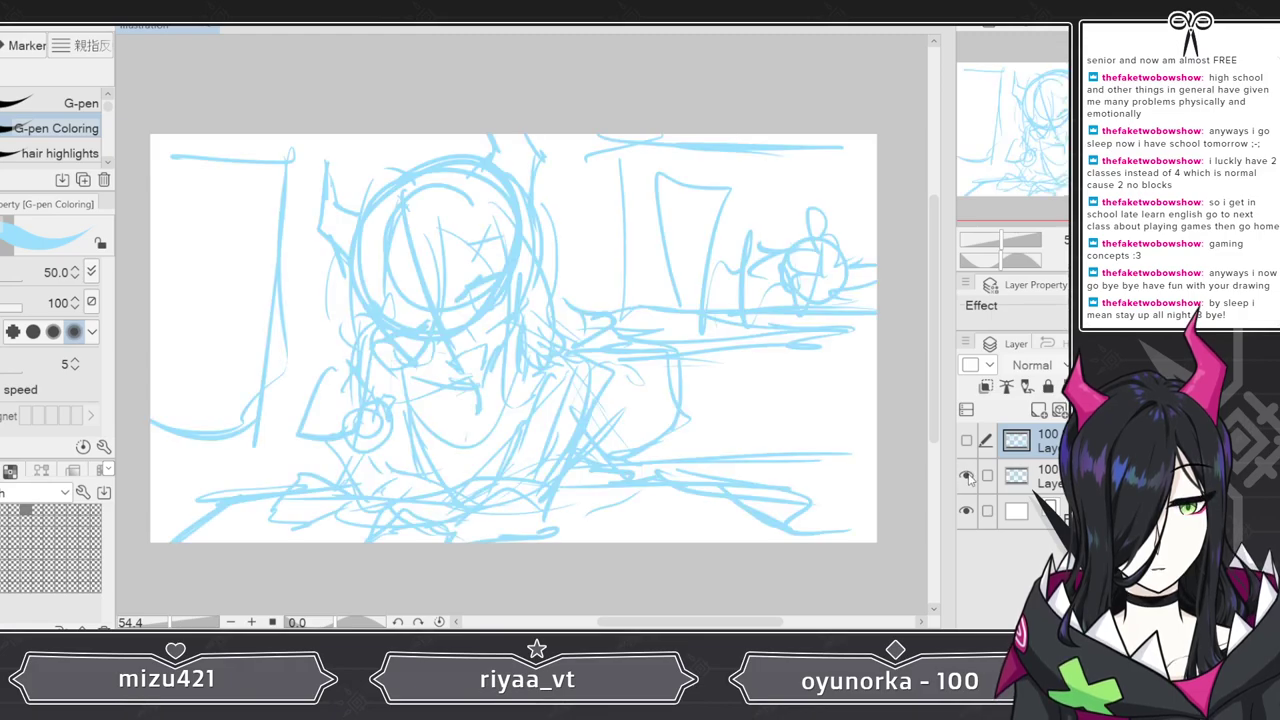
pyautogui.click(967, 476)
pyautogui.click(966, 442)
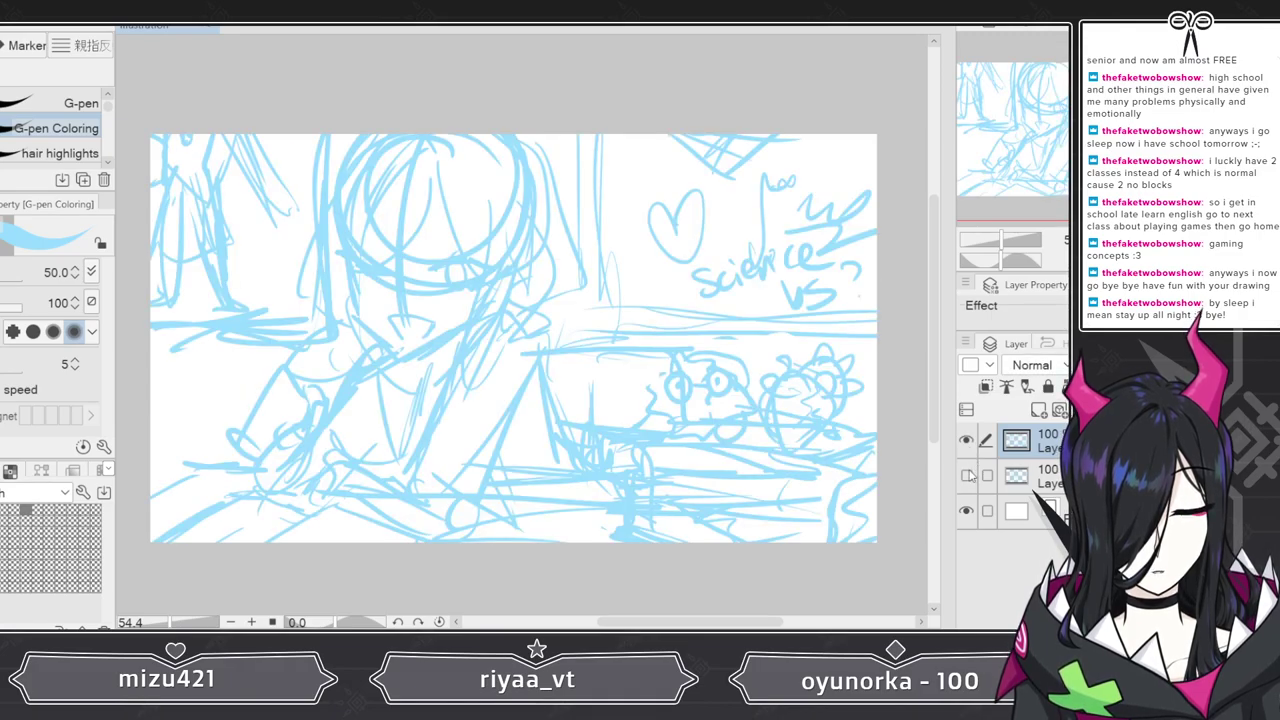
# - Clear the leaning-on-table alternative from the lower sketch layer, keep the "science" composition, and move the emptied layer above it
pyautogui.click(967, 476)
pyautogui.press('Delete')
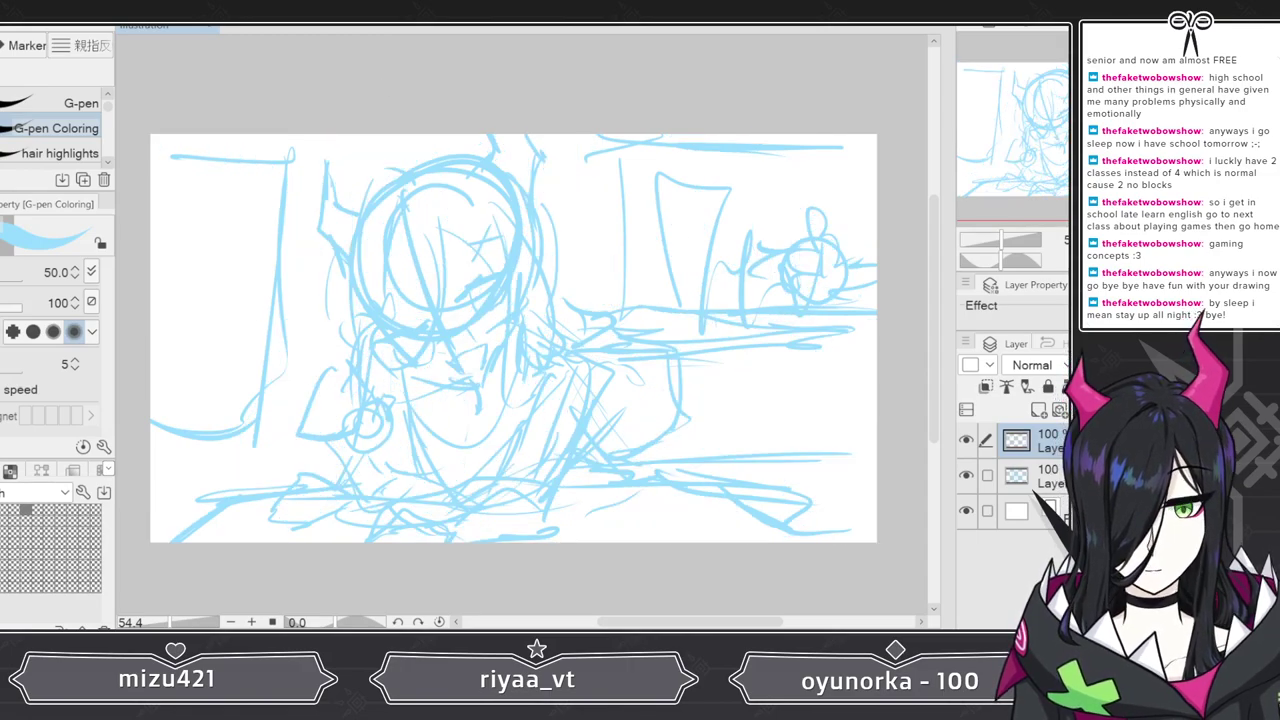
pyautogui.hotkey('ctrl', 'z')
pyautogui.click(1035, 476)
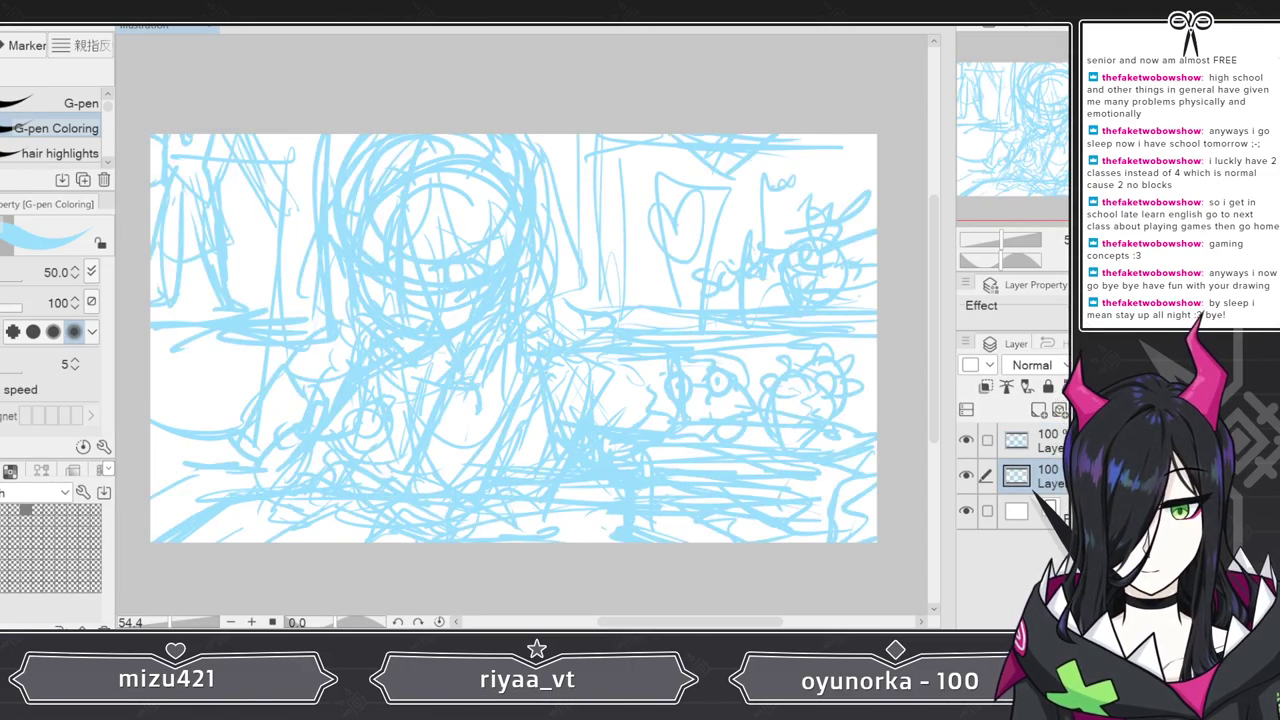
pyautogui.press('Delete')
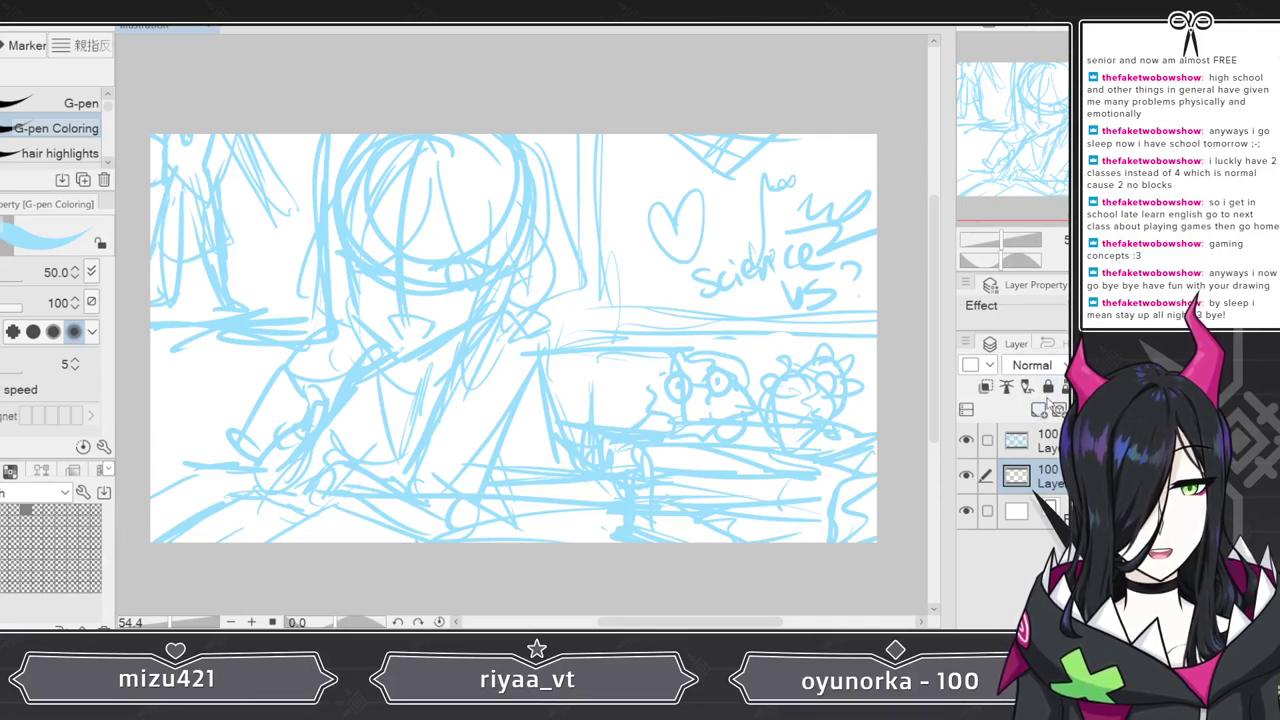
pyautogui.moveTo(1035, 476); pyautogui.dragTo(1035, 430)
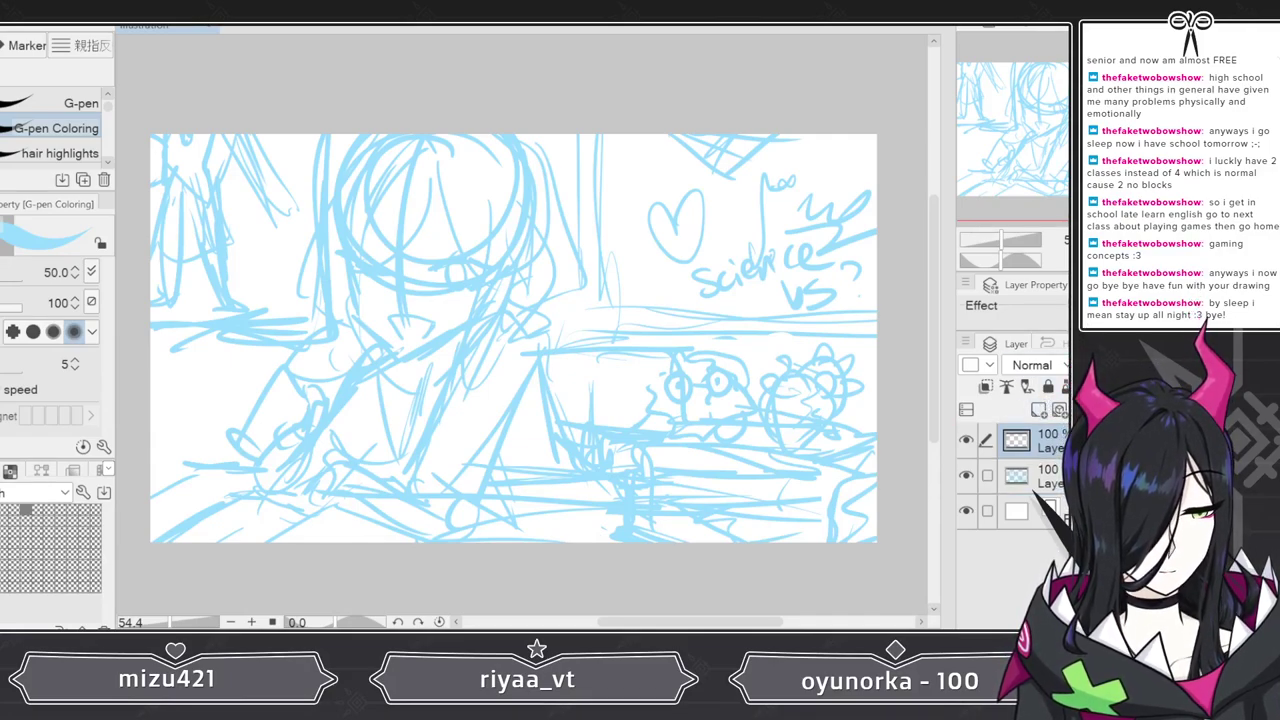
# - Fade the kept sketch layer to 22% opacity and try a first stroke on the empty layer above
pyautogui.click(1035, 476)
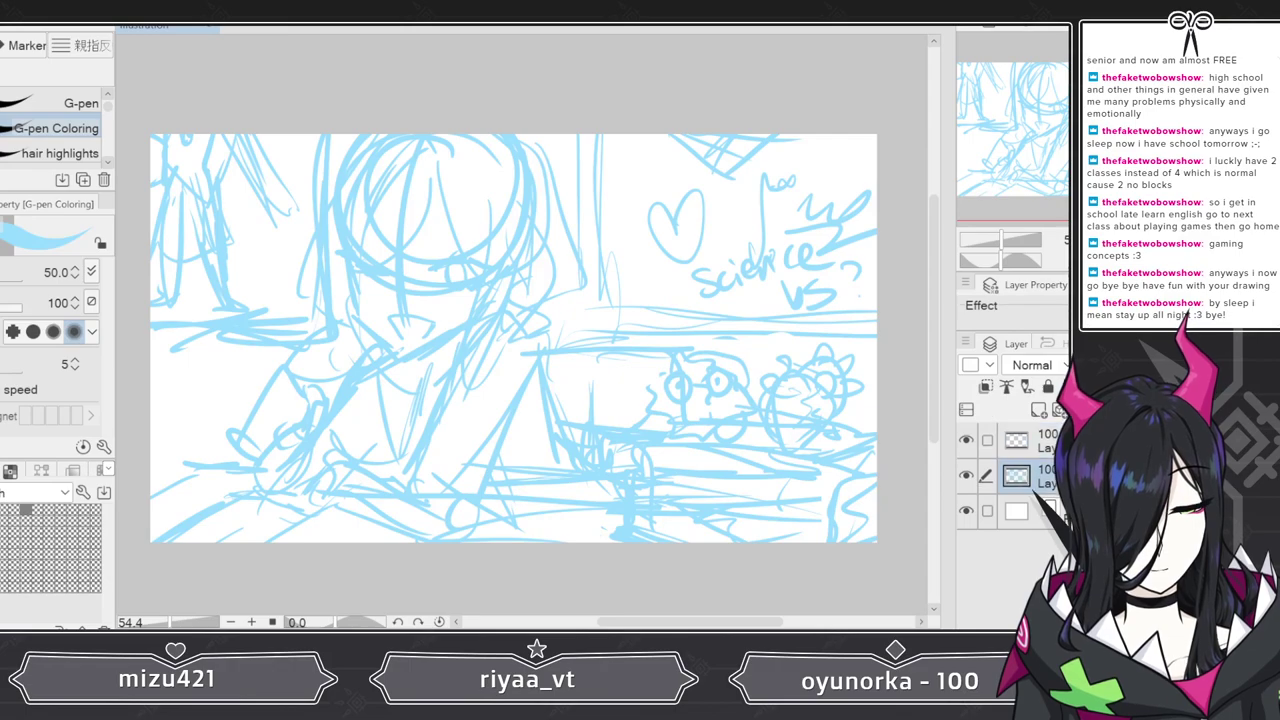
pyautogui.moveTo(1160, 365); pyautogui.dragTo(1098, 365)
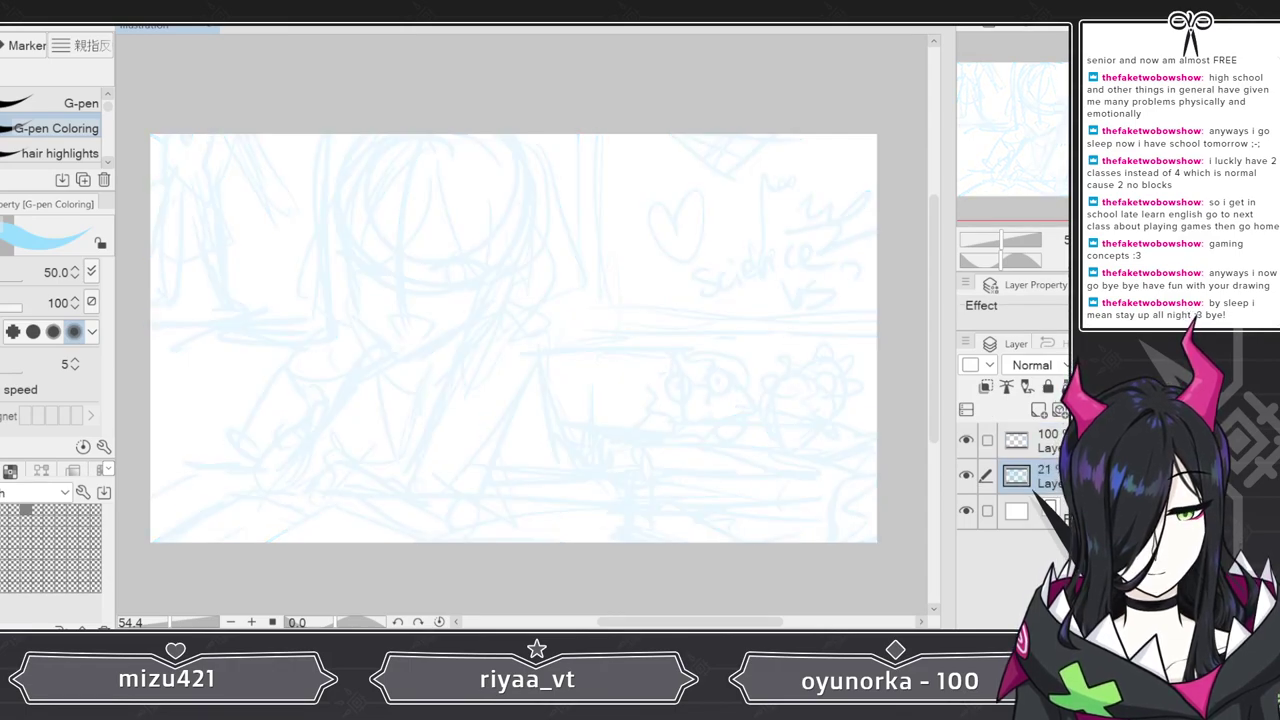
pyautogui.click(1035, 440)
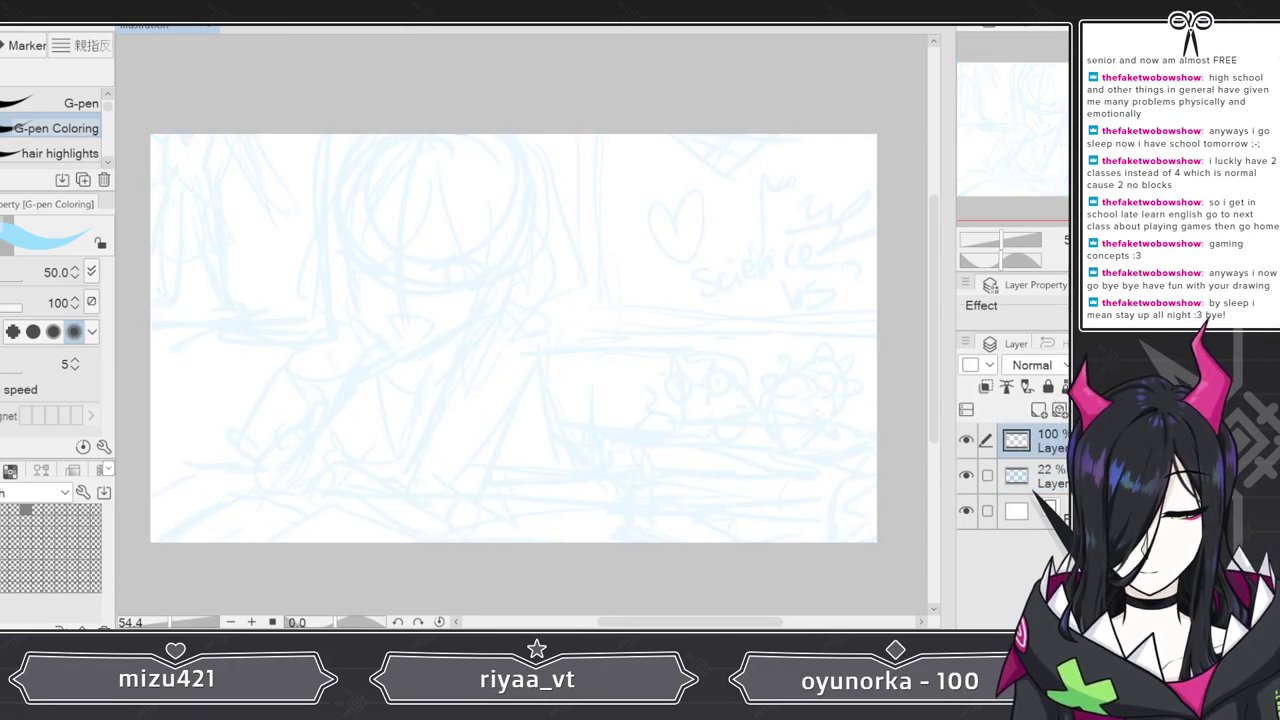
pyautogui.click(1008, 243)
pyautogui.moveTo(934, 296); pyautogui.dragTo(936, 266)
pyautogui.moveTo(635, 622); pyautogui.dragTo(612, 622)
pyautogui.moveTo(475, 102)
pyautogui.mouseDown()
pyautogui.moveTo(420, 100)
pyautogui.moveTo(669, 239)
pyautogui.moveTo(490, 367)
pyautogui.moveTo(334, 186)
pyautogui.moveTo(369, 356)
pyautogui.mouseUp()
pyautogui.hotkey('ctrl', 'z')
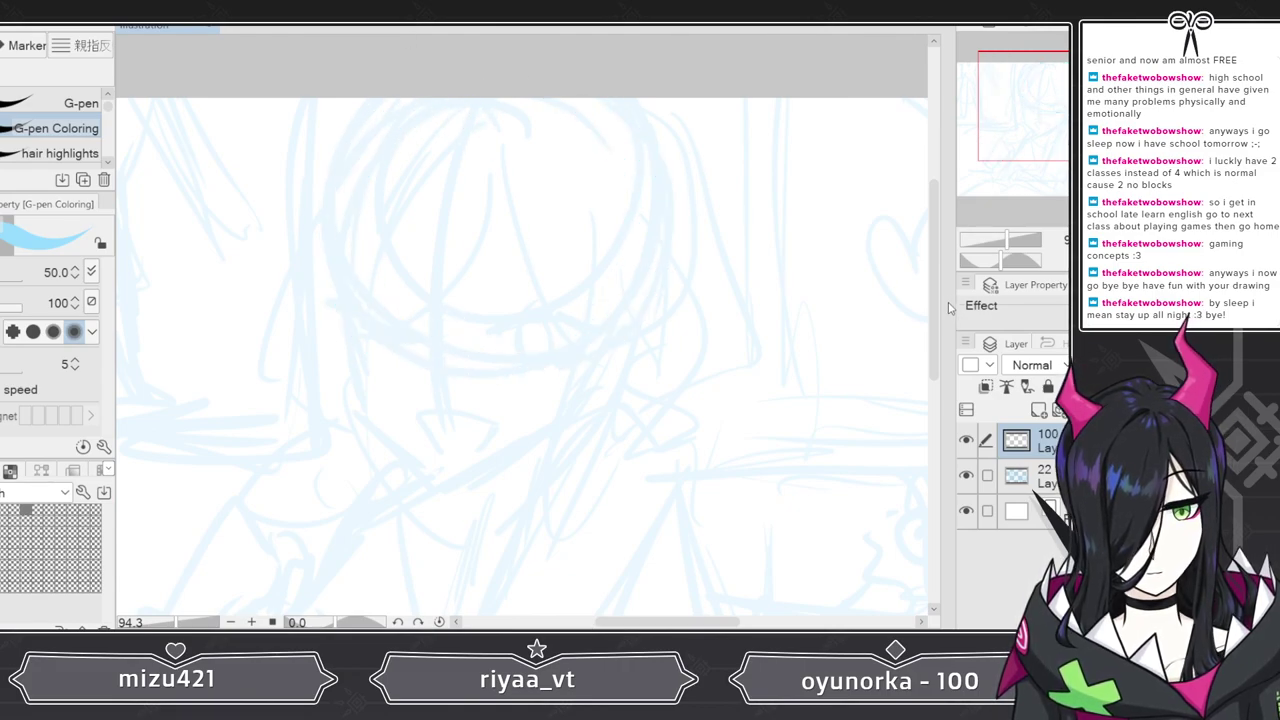
# - Rename the kept sketch layer "aaaaa", set its opacity to 14%, and select the empty layer above it
pyautogui.moveTo(935, 328)
pyautogui.mouseDown()
pyautogui.moveTo(923, 455)
pyautogui.moveTo(933, 347)
pyautogui.moveTo(932, 364)
pyautogui.mouseUp()
pyautogui.click(1040, 476)
pyautogui.click(1130, 365)
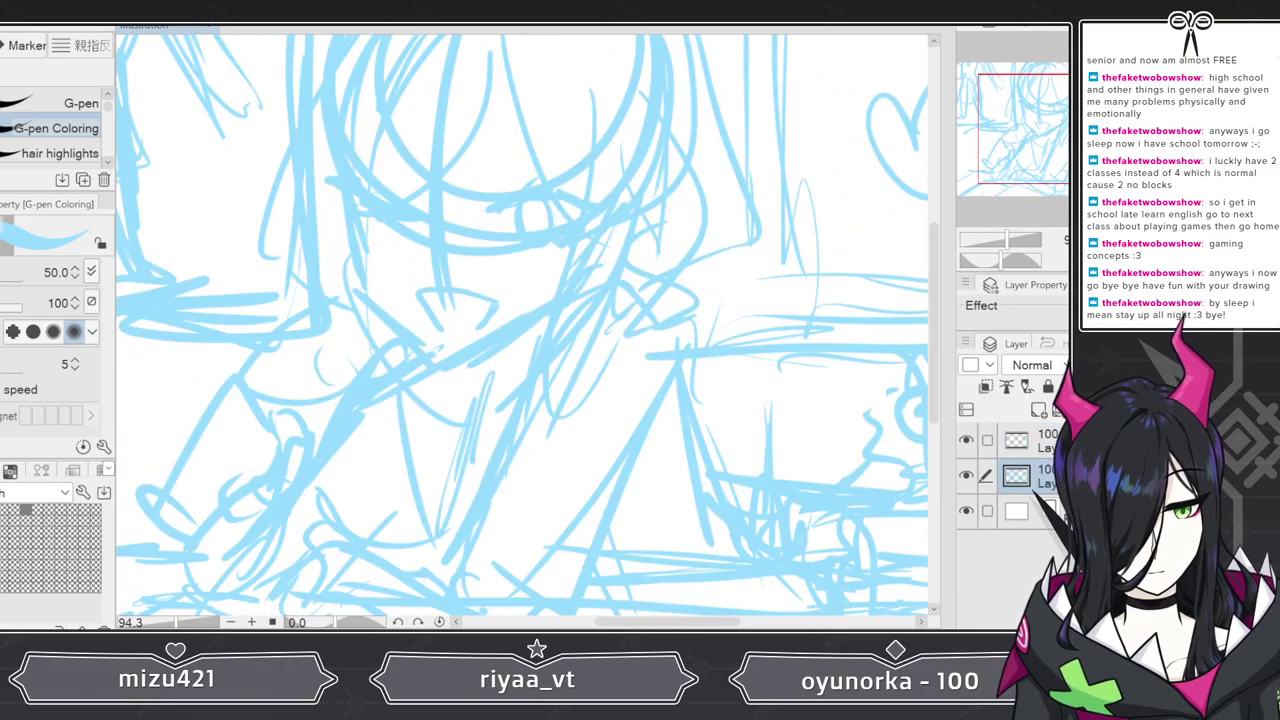
pyautogui.moveTo(1007, 240); pyautogui.dragTo(1005, 249)
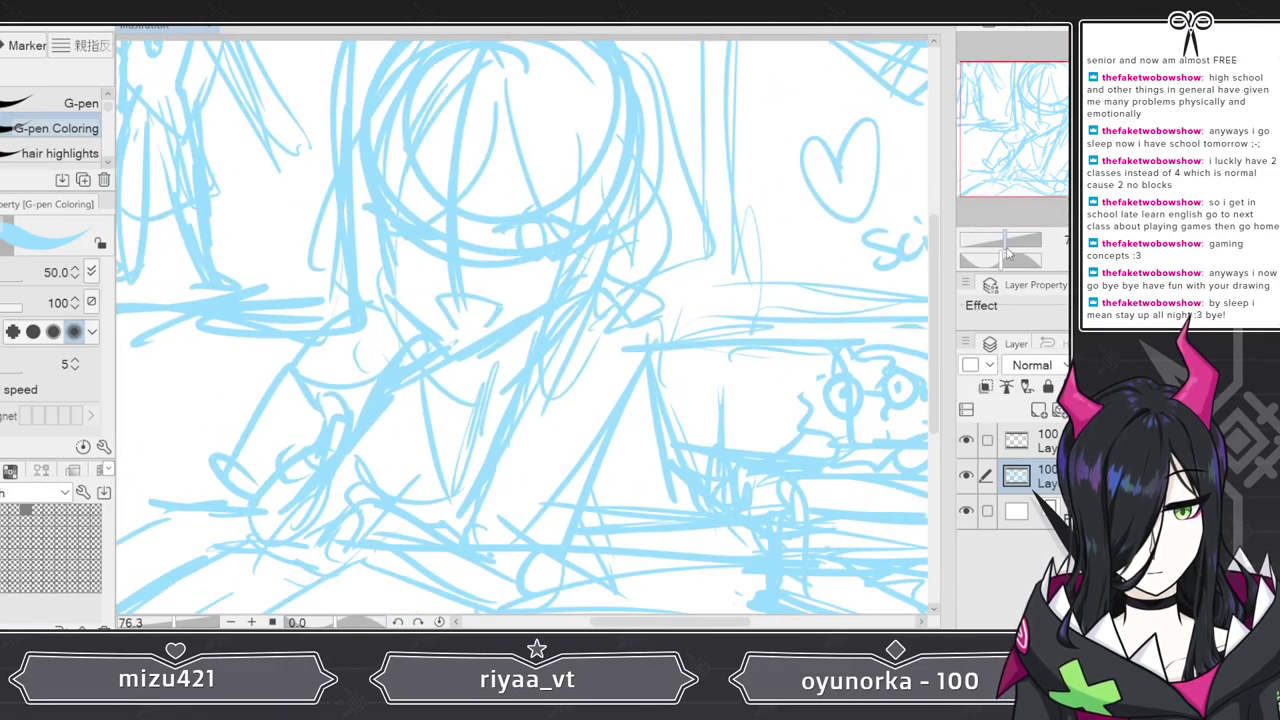
pyautogui.click(966, 476)
pyautogui.click(966, 476)
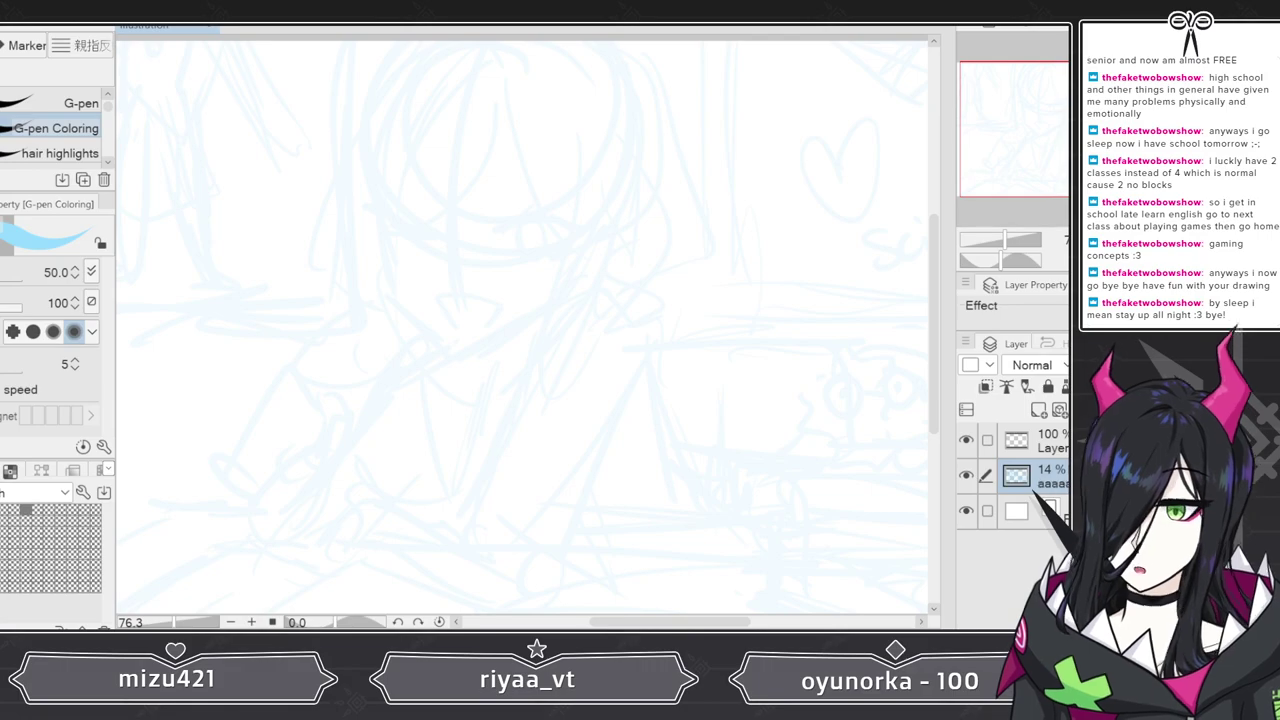
pyautogui.click(1040, 441)
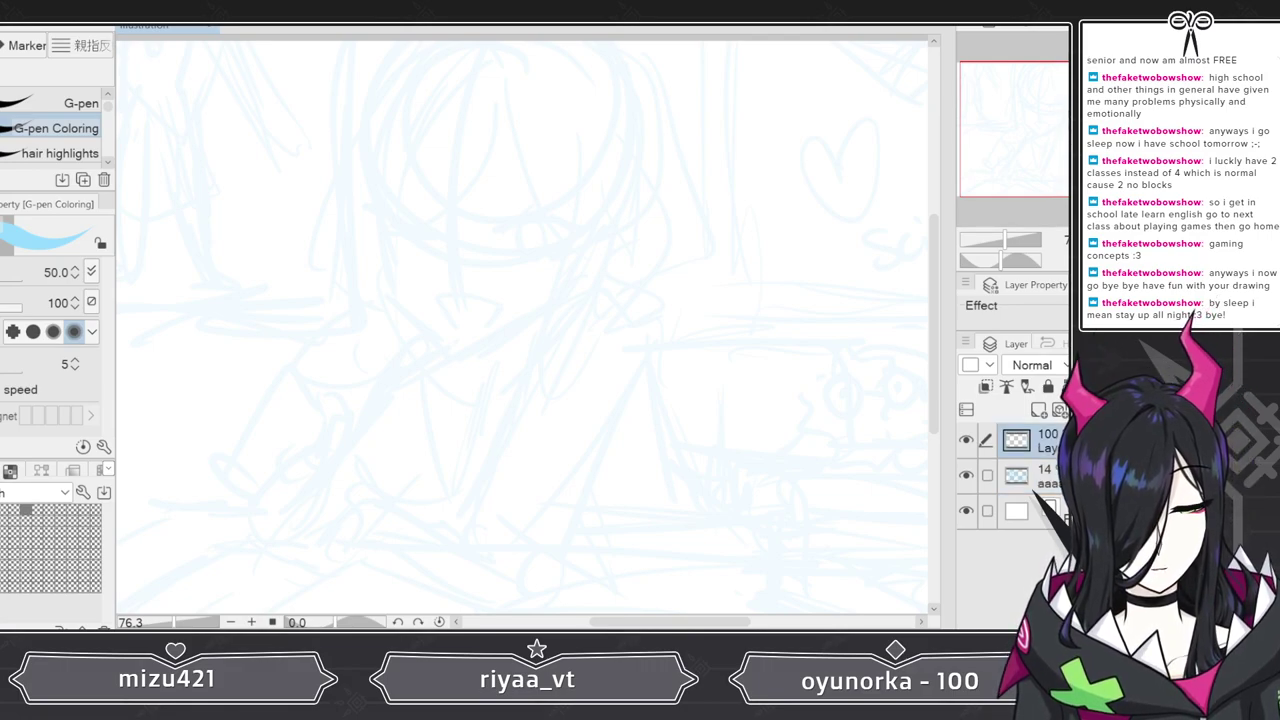
# - Try a head circle with a centre line and angular jaw over the faded sketch, and clear it from the layer
pyautogui.scroll(2, 917, 214)
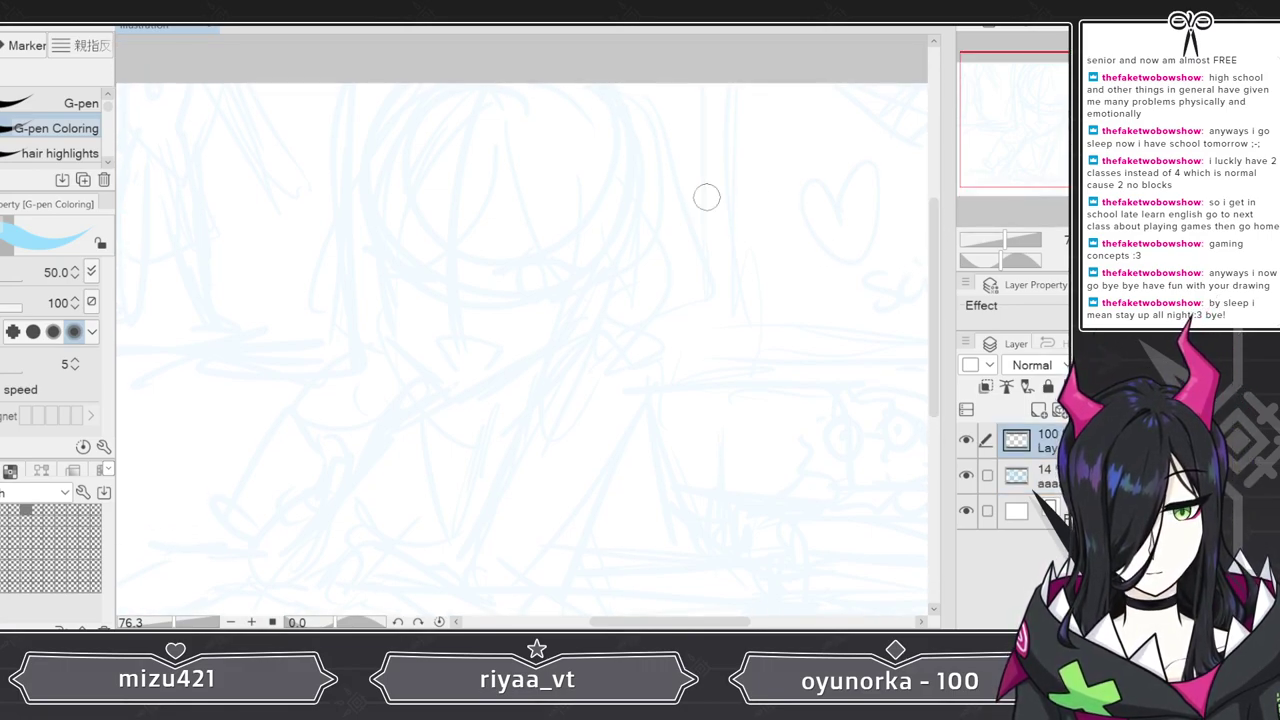
pyautogui.moveTo(526, 89)
pyautogui.mouseDown()
pyautogui.moveTo(561, 276)
pyautogui.moveTo(547, 76)
pyautogui.moveTo(432, 259)
pyautogui.moveTo(590, 95)
pyautogui.mouseUp()
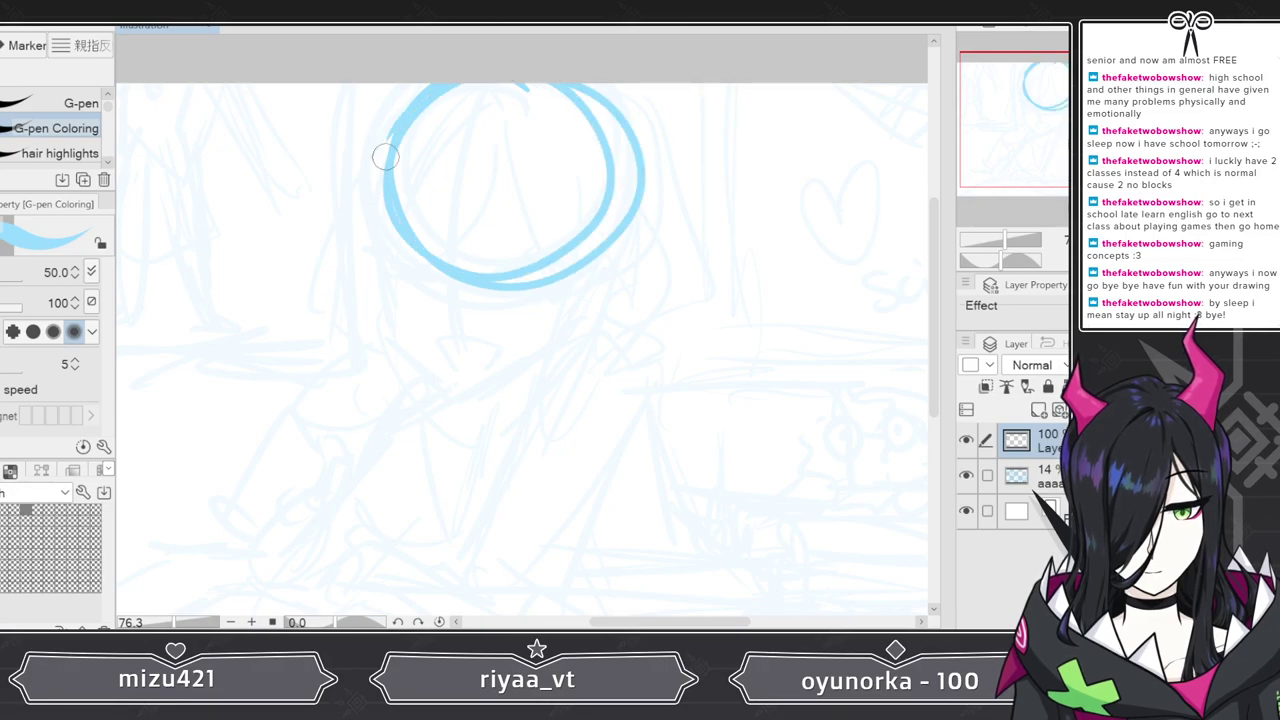
pyautogui.hotkey('ctrl', 'z')
pyautogui.moveTo(553, 155)
pyautogui.mouseDown()
pyautogui.moveTo(451, 129)
pyautogui.moveTo(497, 93)
pyautogui.moveTo(640, 185)
pyautogui.moveTo(530, 302)
pyautogui.moveTo(449, 277)
pyautogui.moveTo(535, 268)
pyautogui.mouseUp()
pyautogui.hotkey('ctrl', 'z')
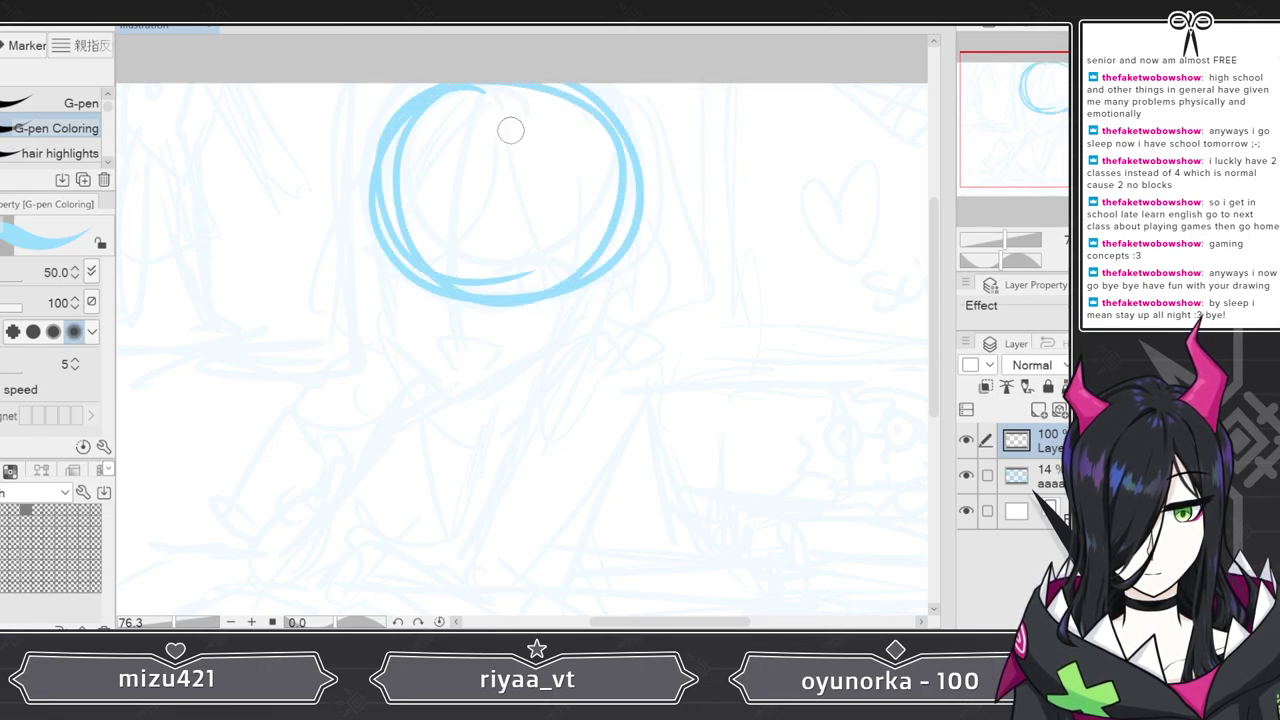
pyautogui.moveTo(512, 88)
pyautogui.mouseDown()
pyautogui.moveTo(448, 308)
pyautogui.moveTo(452, 405)
pyautogui.mouseUp()
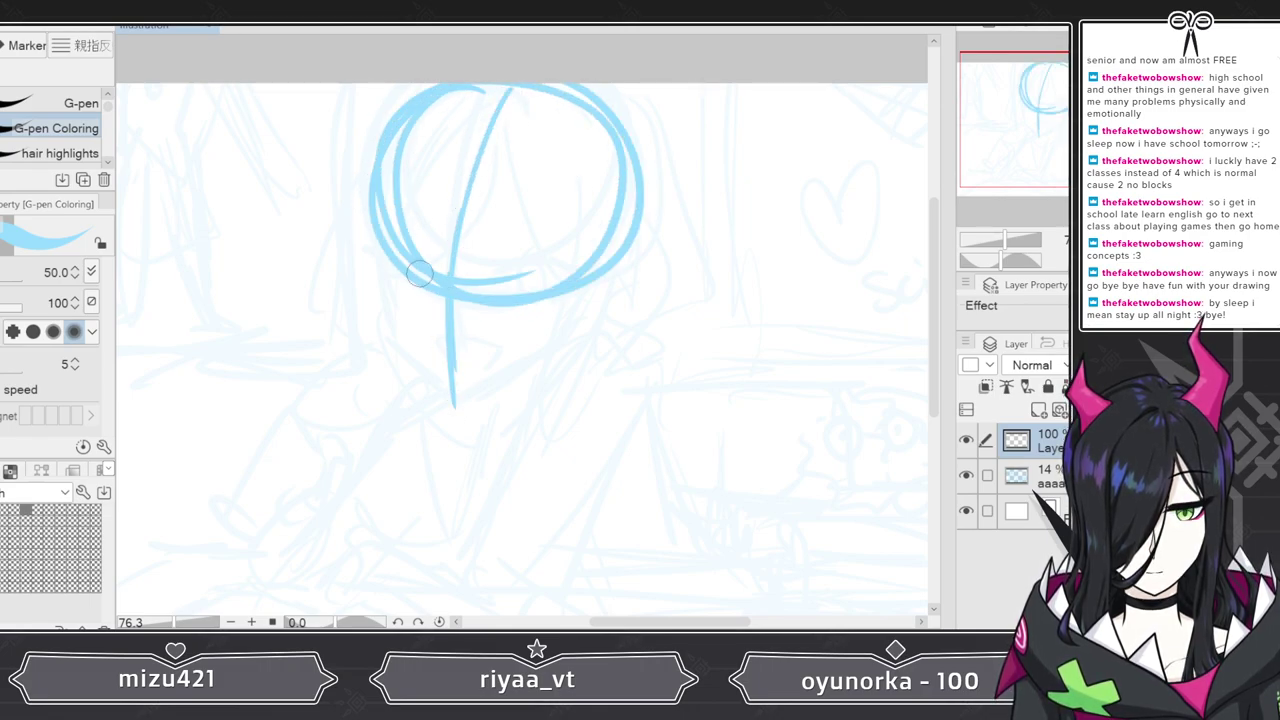
pyautogui.moveTo(373, 236)
pyautogui.mouseDown()
pyautogui.moveTo(387, 267)
pyautogui.moveTo(379, 236)
pyautogui.moveTo(389, 333)
pyautogui.moveTo(450, 405)
pyautogui.mouseUp()
pyautogui.moveTo(397, 343); pyautogui.dragTo(452, 406)
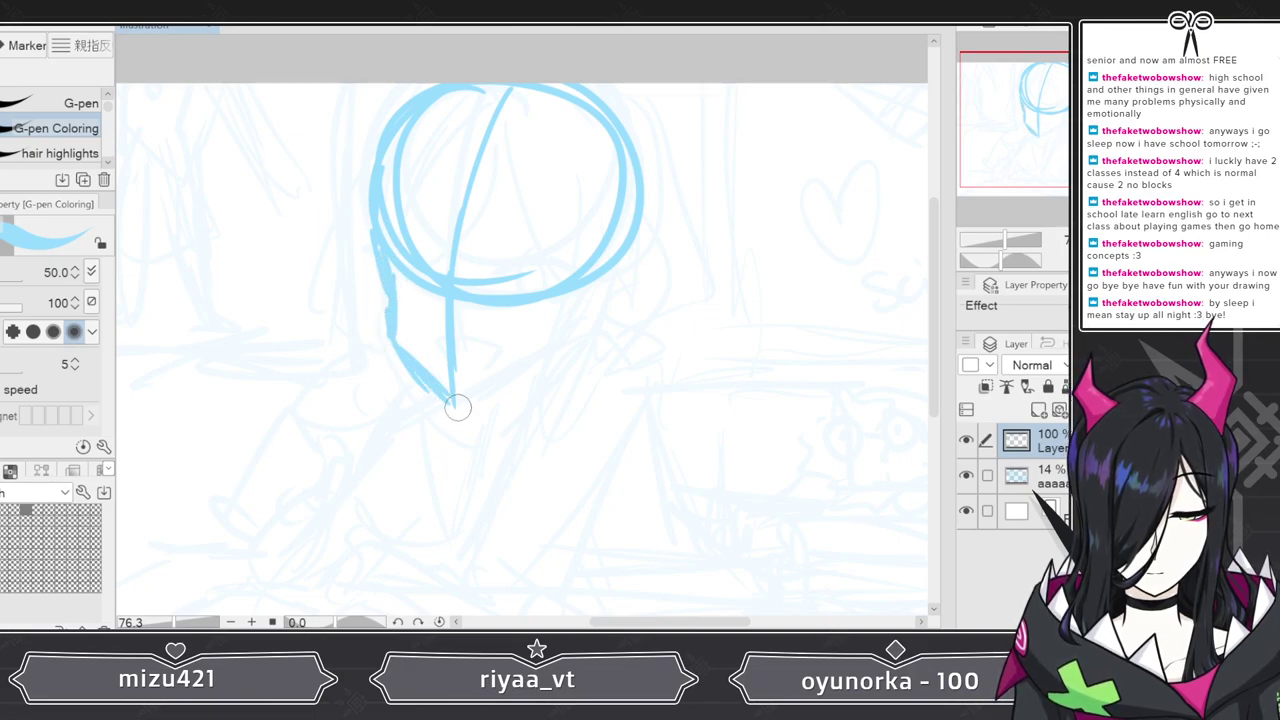
pyautogui.press('Delete')
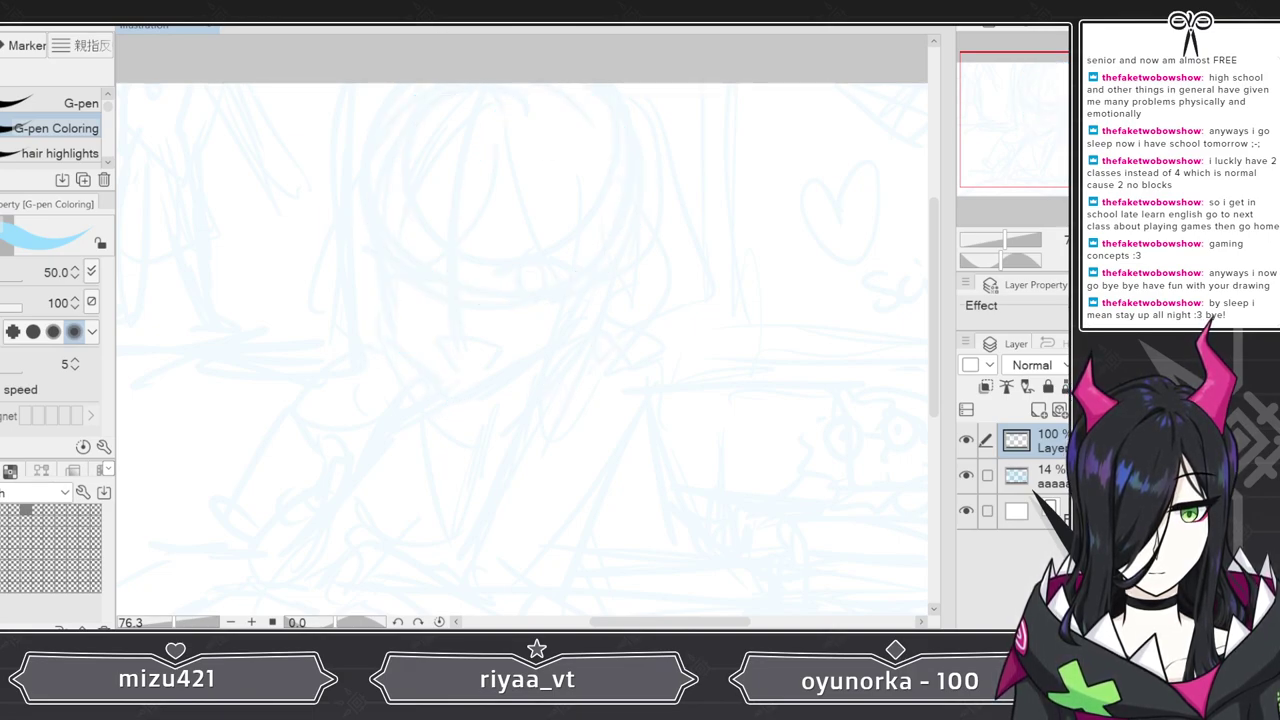
# - Redraw the head over the faded sketch with a rounded skull, pointed chin and curved vertical centre line
pyautogui.moveTo(430, 98)
pyautogui.mouseDown()
pyautogui.moveTo(375, 213)
pyautogui.moveTo(400, 344)
pyautogui.moveTo(392, 327)
pyautogui.moveTo(448, 386)
pyautogui.moveTo(554, 348)
pyautogui.moveTo(583, 302)
pyautogui.mouseUp()
pyautogui.moveTo(556, 350)
pyautogui.mouseDown()
pyautogui.moveTo(586, 292)
pyautogui.moveTo(480, 384)
pyautogui.mouseUp()
pyautogui.moveTo(379, 205)
pyautogui.mouseDown()
pyautogui.moveTo(382, 141)
pyautogui.moveTo(452, 104)
pyautogui.moveTo(632, 211)
pyautogui.moveTo(470, 332)
pyautogui.moveTo(400, 263)
pyautogui.moveTo(621, 205)
pyautogui.mouseUp()
pyautogui.moveTo(505, 86); pyautogui.dragTo(468, 195)
pyautogui.moveTo(530, 88); pyautogui.dragTo(475, 196)
pyautogui.moveTo(487, 131); pyautogui.dragTo(449, 300)
pyautogui.moveTo(449, 239); pyautogui.dragTo(461, 403)
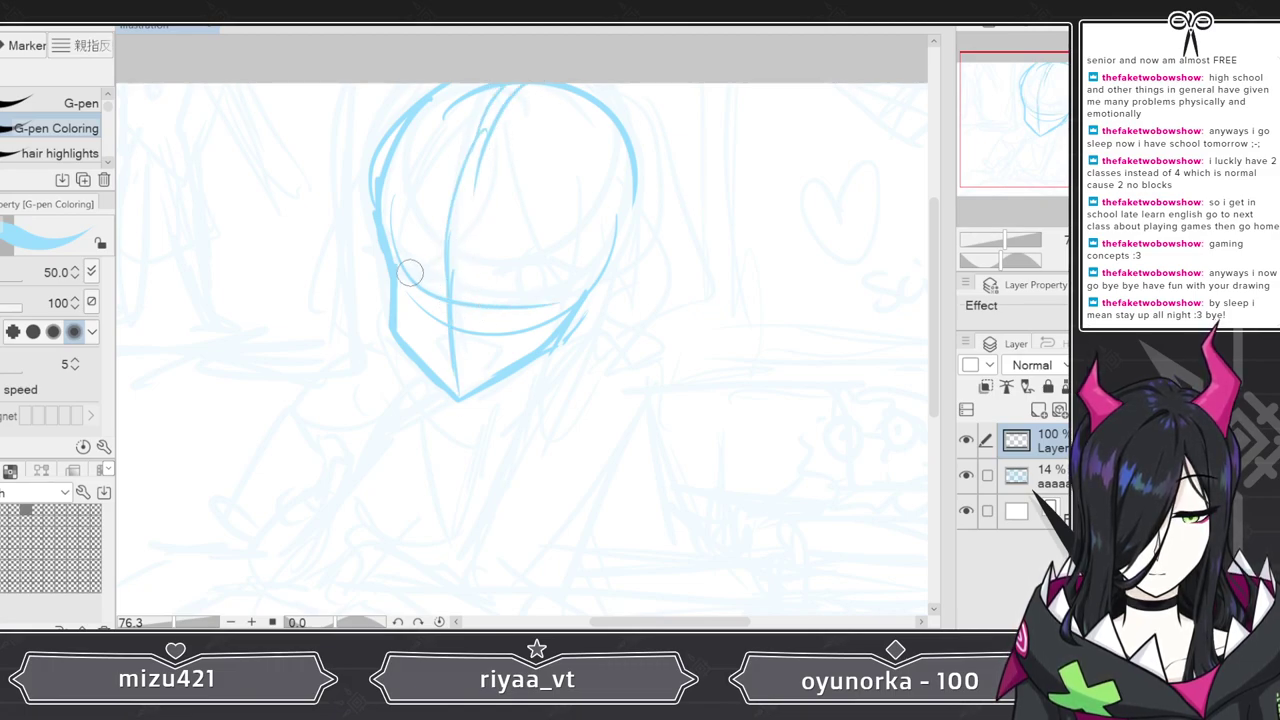
# - Add curved guidelines across the face and an ear, and reinforce the skull outline with an inner contour
pyautogui.moveTo(394, 262); pyautogui.dragTo(548, 313)
pyautogui.moveTo(396, 256)
pyautogui.mouseDown()
pyautogui.moveTo(578, 283)
pyautogui.moveTo(591, 263)
pyautogui.moveTo(611, 277)
pyautogui.moveTo(565, 328)
pyautogui.mouseUp()
pyautogui.moveTo(527, 88)
pyautogui.mouseDown()
pyautogui.moveTo(456, 176)
pyautogui.moveTo(446, 296)
pyautogui.mouseUp()
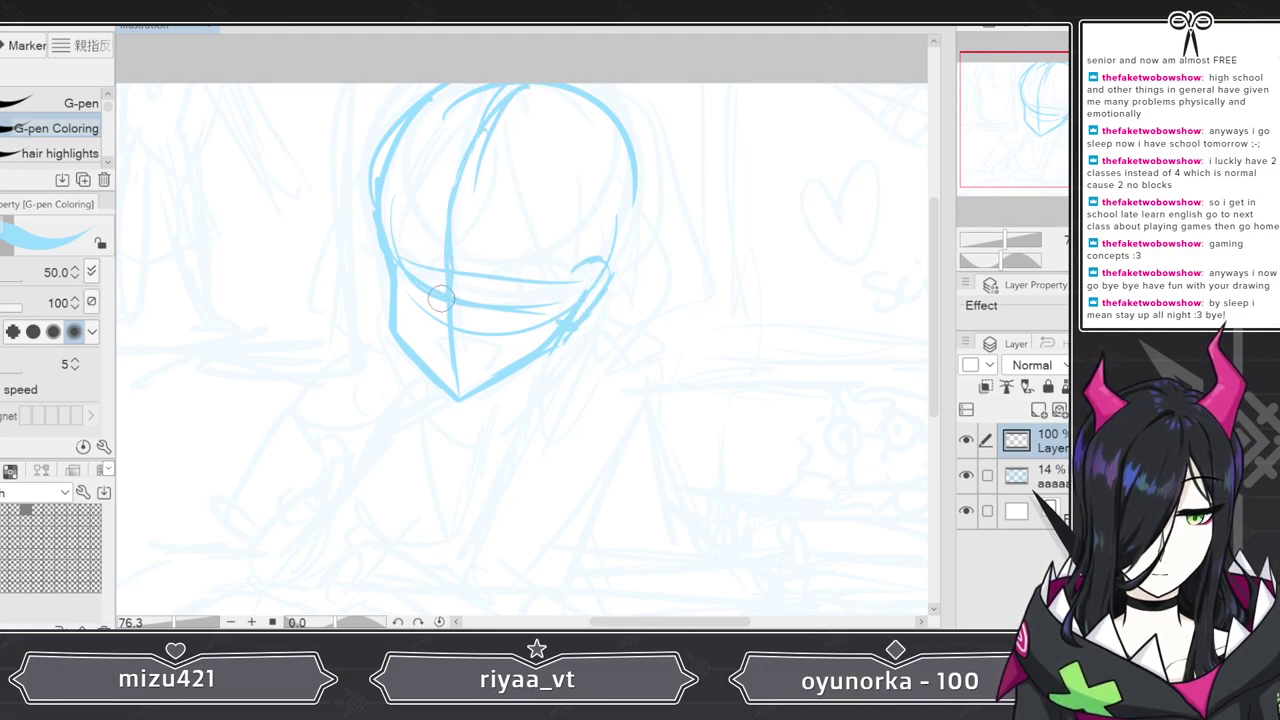
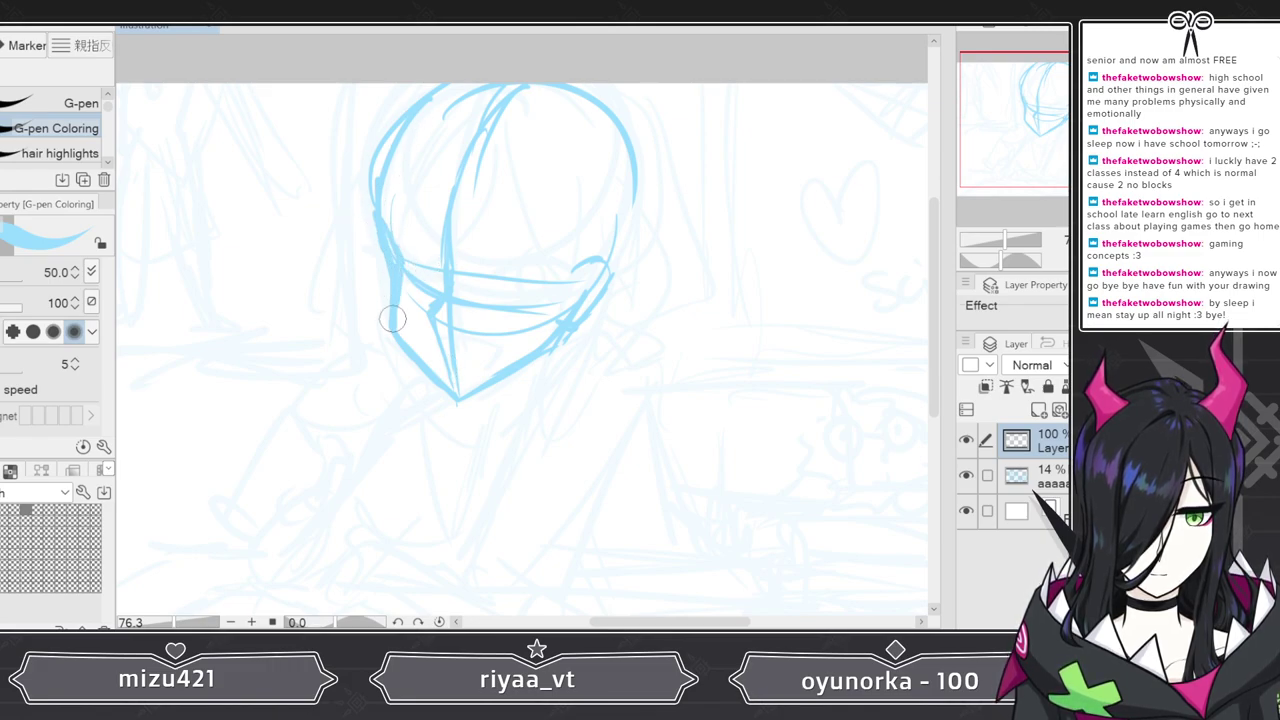
pyautogui.moveTo(386, 222); pyautogui.dragTo(421, 109)
pyautogui.moveTo(381, 176)
pyautogui.mouseDown()
pyautogui.moveTo(646, 215)
pyautogui.moveTo(627, 142)
pyautogui.moveTo(629, 268)
pyautogui.moveTo(590, 308)
pyautogui.mouseUp()
pyautogui.moveTo(395, 200)
pyautogui.mouseDown()
pyautogui.moveTo(472, 117)
pyautogui.moveTo(589, 187)
pyautogui.mouseUp()
pyautogui.moveTo(527, 117); pyautogui.dragTo(605, 295)
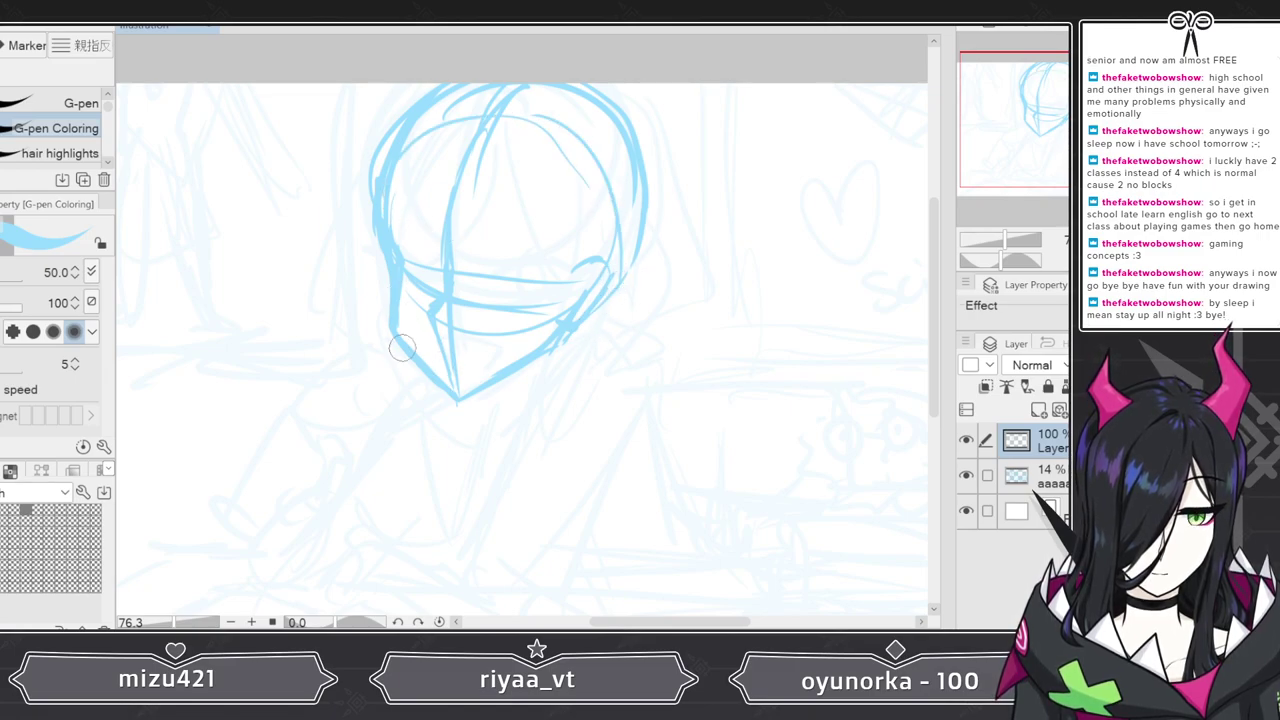
# - Set the faded reference sketch's opacity to 27% and add a small mouth, ear shading and a neck mark to the new head
pyautogui.click(1030, 478)
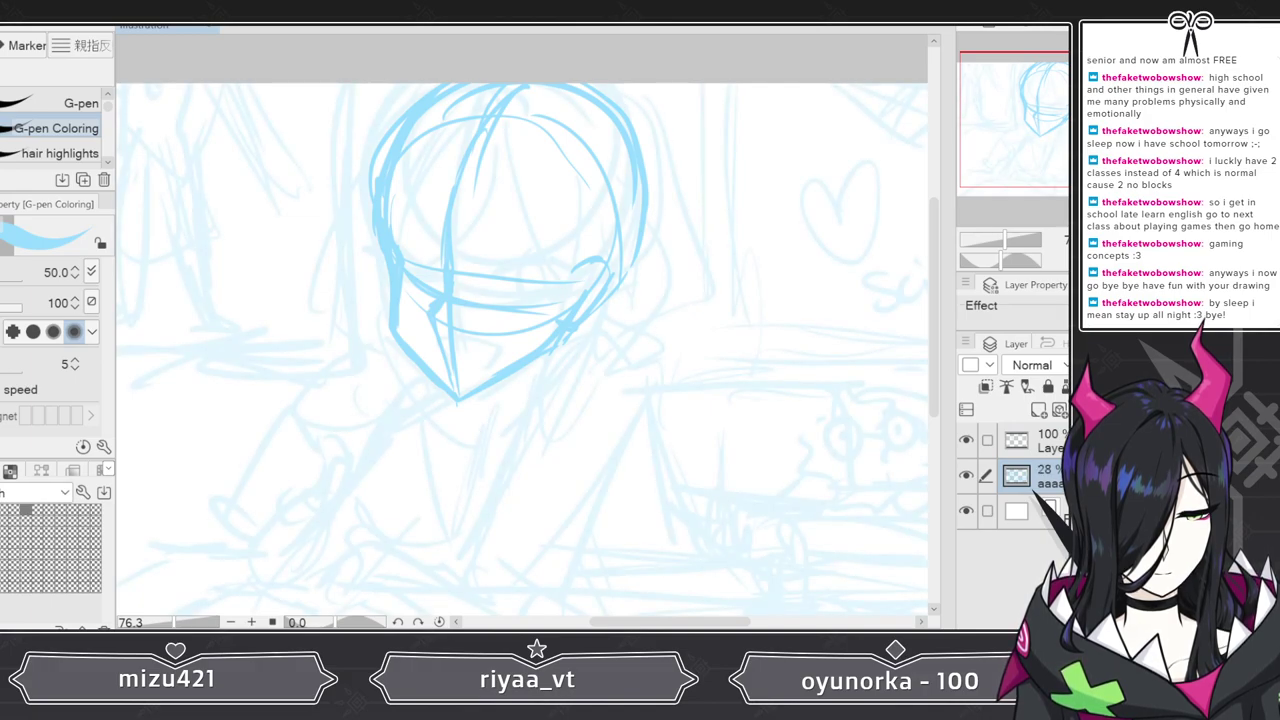
pyautogui.click(1030, 440)
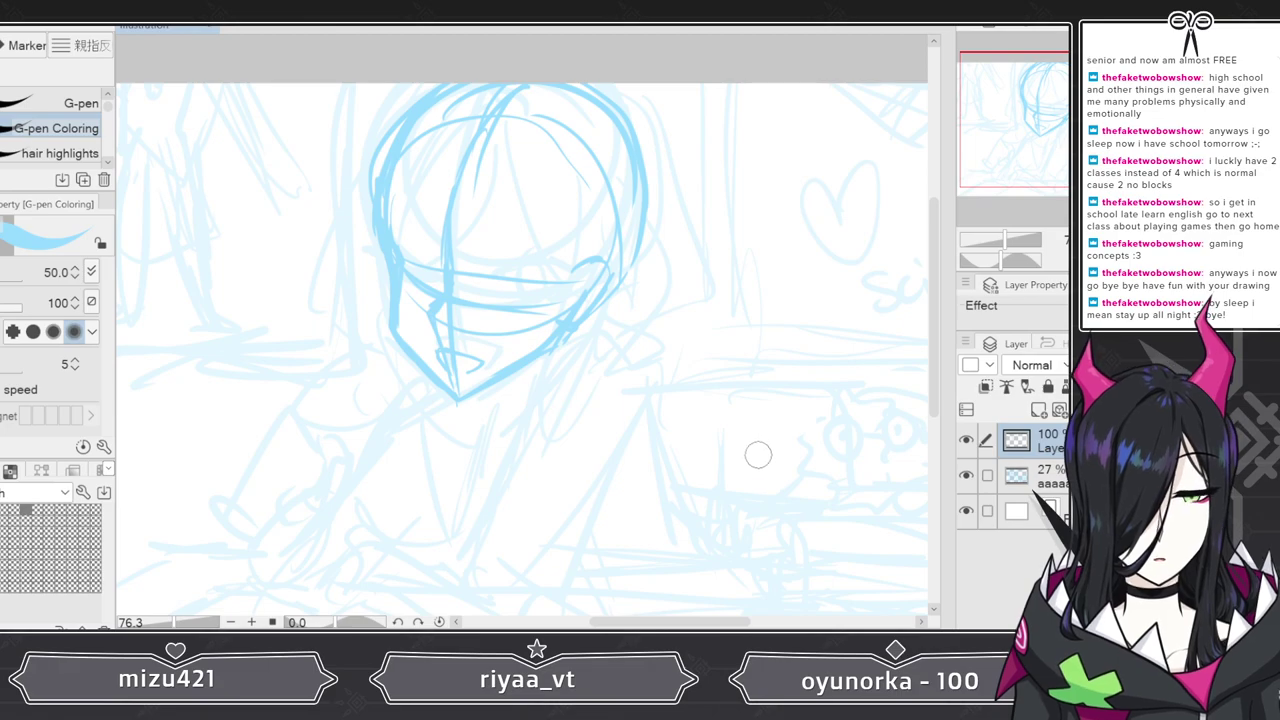
pyautogui.moveTo(609, 283); pyautogui.dragTo(592, 311)
pyautogui.moveTo(501, 384); pyautogui.dragTo(507, 406)
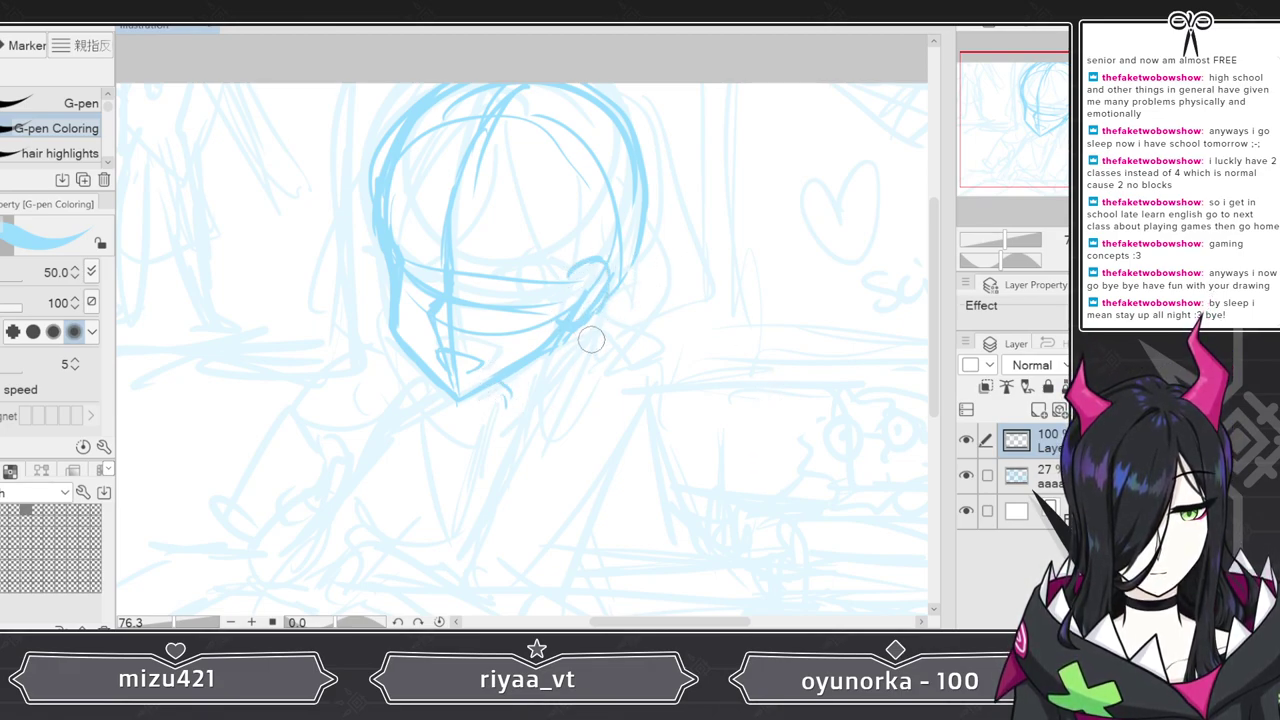
# - Draw a curved torso centre line from the neck mark down to the canvas's lower edge
pyautogui.moveTo(934, 263); pyautogui.dragTo(936, 333)
pyautogui.moveTo(499, 195)
pyautogui.mouseDown()
pyautogui.moveTo(535, 346)
pyautogui.moveTo(520, 327)
pyautogui.moveTo(625, 463)
pyautogui.mouseUp()
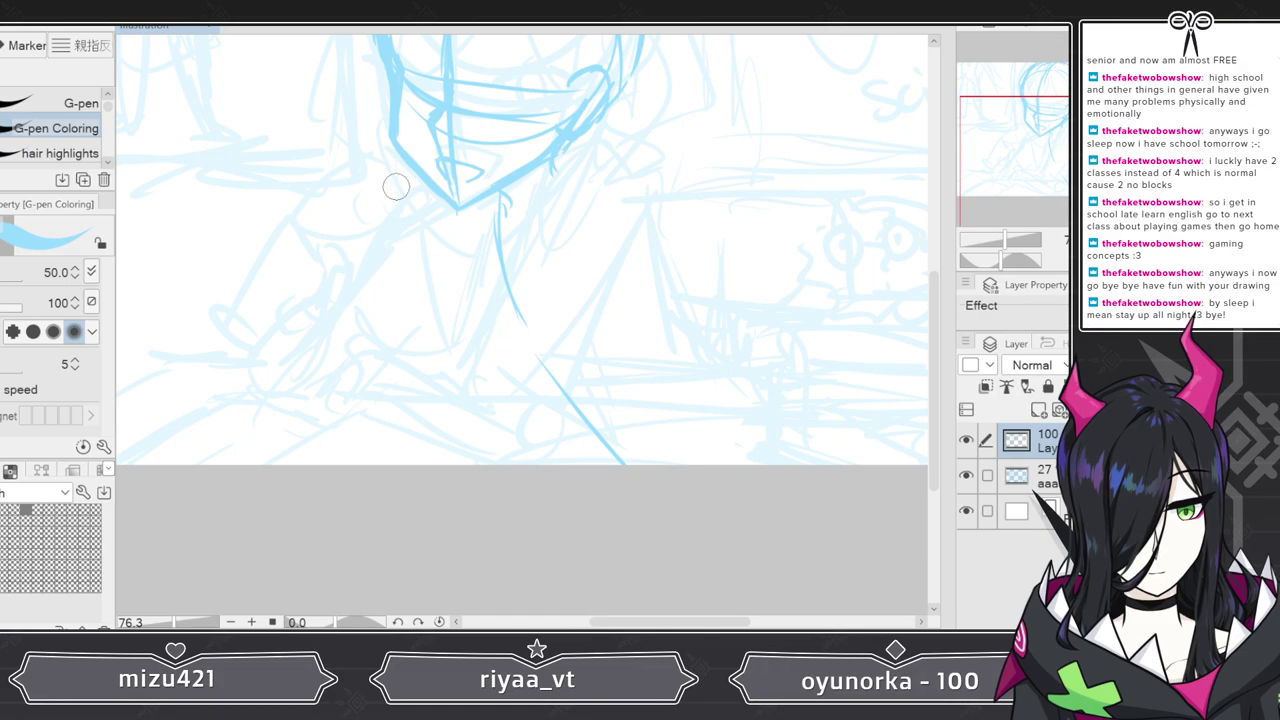
# - Try shoulder, arm and torso lines below the head, and undo them back to the torso centre line
pyautogui.moveTo(515, 164)
pyautogui.mouseDown()
pyautogui.moveTo(577, 148)
pyautogui.moveTo(495, 167)
pyautogui.moveTo(595, 160)
pyautogui.moveTo(621, 140)
pyautogui.moveTo(576, 158)
pyautogui.moveTo(659, 163)
pyautogui.moveTo(681, 241)
pyautogui.mouseUp()
pyautogui.moveTo(661, 175); pyautogui.dragTo(710, 353)
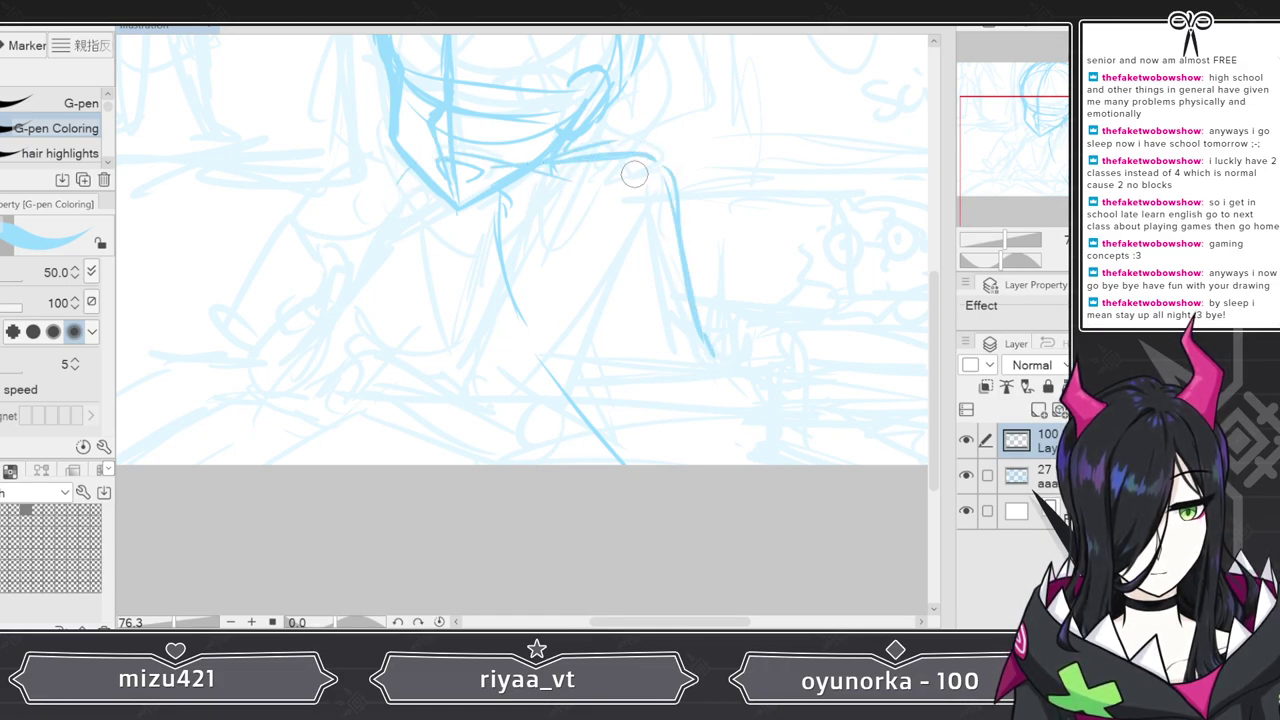
pyautogui.moveTo(558, 164)
pyautogui.mouseDown()
pyautogui.moveTo(670, 204)
pyautogui.moveTo(714, 342)
pyautogui.mouseUp()
pyautogui.moveTo(418, 160); pyautogui.dragTo(419, 297)
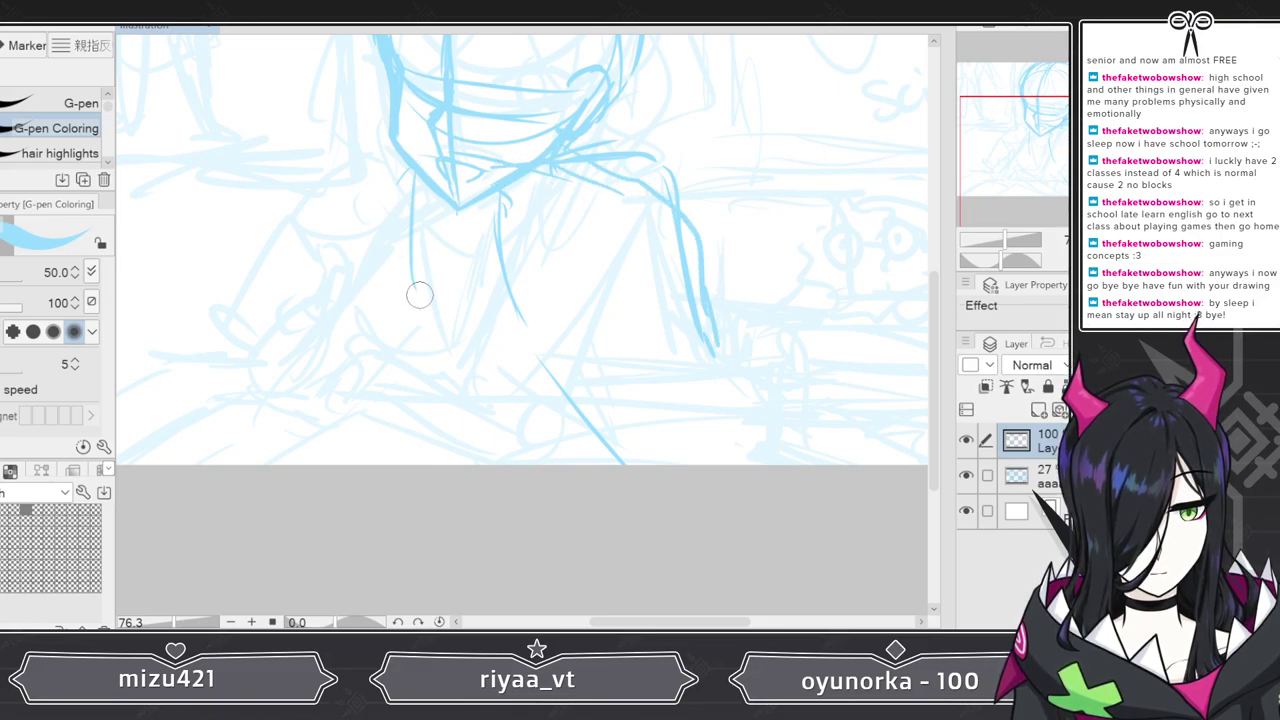
pyautogui.moveTo(660, 212)
pyautogui.mouseDown()
pyautogui.moveTo(601, 224)
pyautogui.moveTo(530, 340)
pyautogui.mouseUp()
pyautogui.moveTo(574, 268)
pyautogui.mouseDown()
pyautogui.moveTo(480, 389)
pyautogui.moveTo(526, 426)
pyautogui.mouseUp()
pyautogui.moveTo(695, 280); pyautogui.dragTo(548, 424)
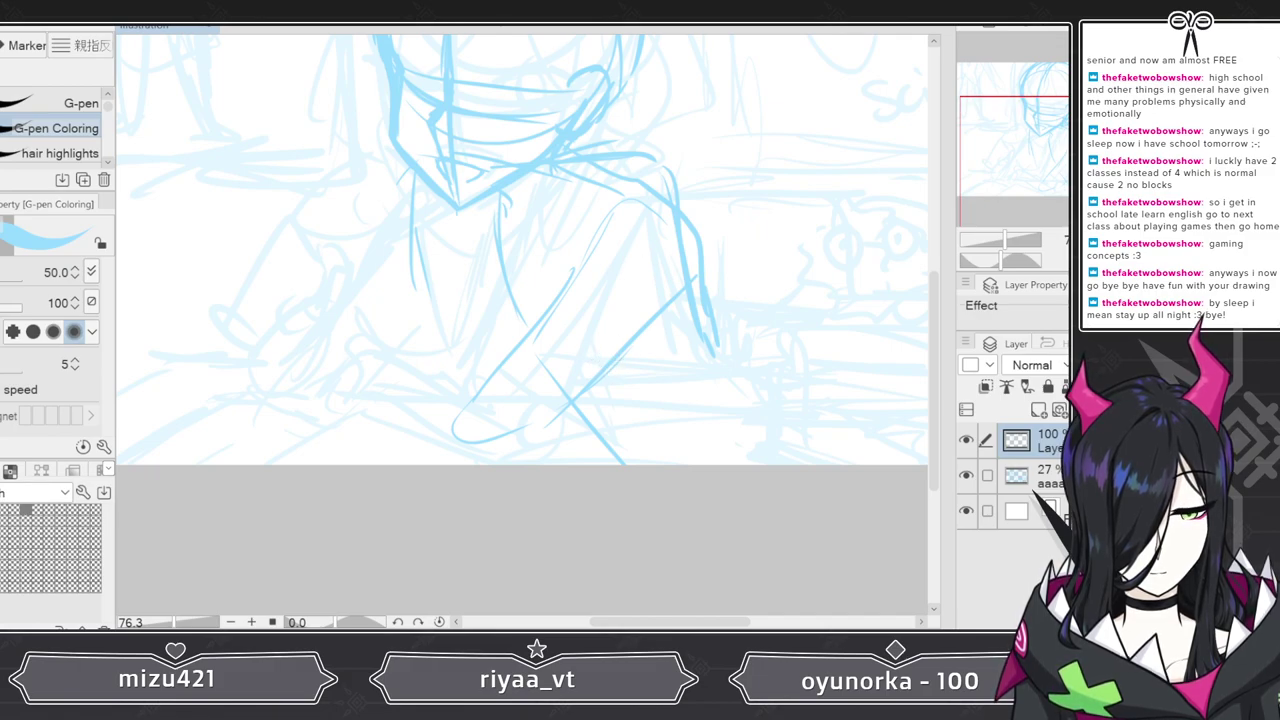
pyautogui.hotkey('ctrl', 'z')
pyautogui.hotkey('ctrl', 'z')
pyautogui.hotkey('ctrl', 'z')
pyautogui.hotkey('ctrl', 'z')
pyautogui.hotkey('ctrl', 'z')
pyautogui.hotkey('ctrl', 'z')
pyautogui.hotkey('ctrl', 'z')
pyautogui.hotkey('ctrl', 'z')
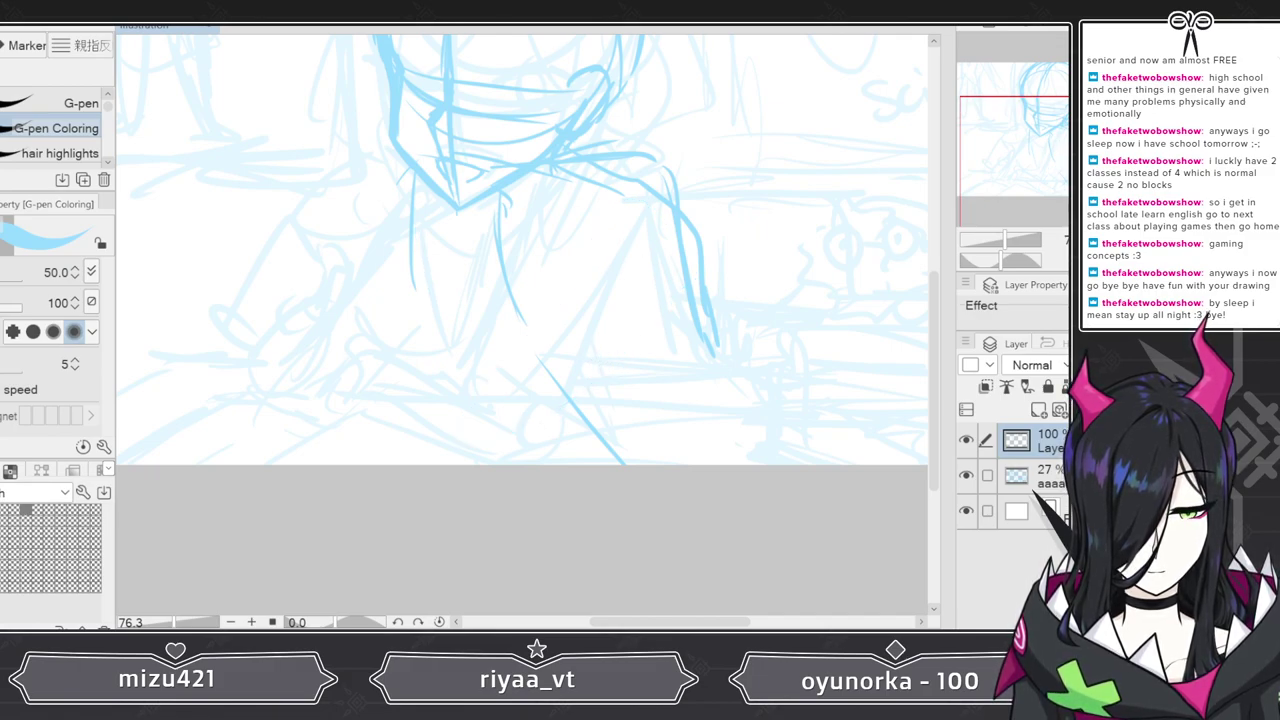
pyautogui.hotkey('ctrl', 'z')
pyautogui.hotkey('ctrl', 'z')
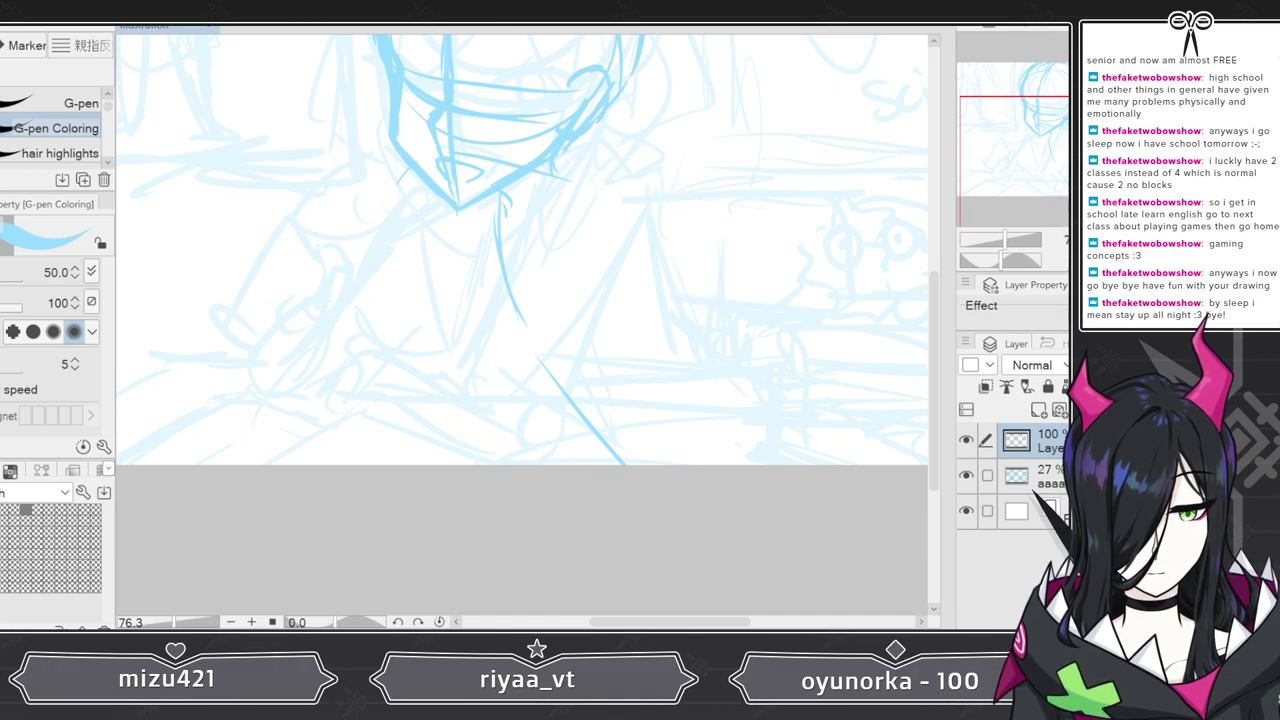
# - Draw the shoulder curve and the two long outer lines of the torso, and erase stray strokes around the jaw
pyautogui.moveTo(934, 304)
pyautogui.mouseDown()
pyautogui.moveTo(943, 236)
pyautogui.moveTo(945, 267)
pyautogui.mouseUp()
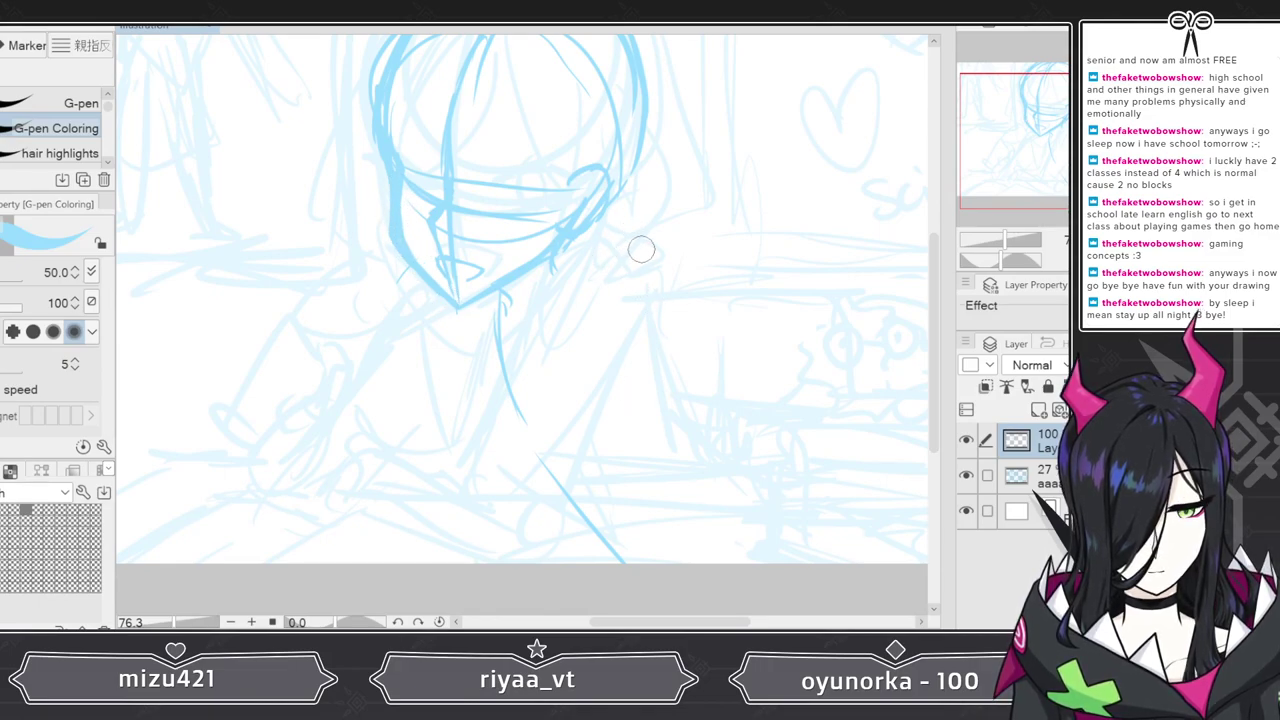
pyautogui.moveTo(654, 251); pyautogui.dragTo(600, 218)
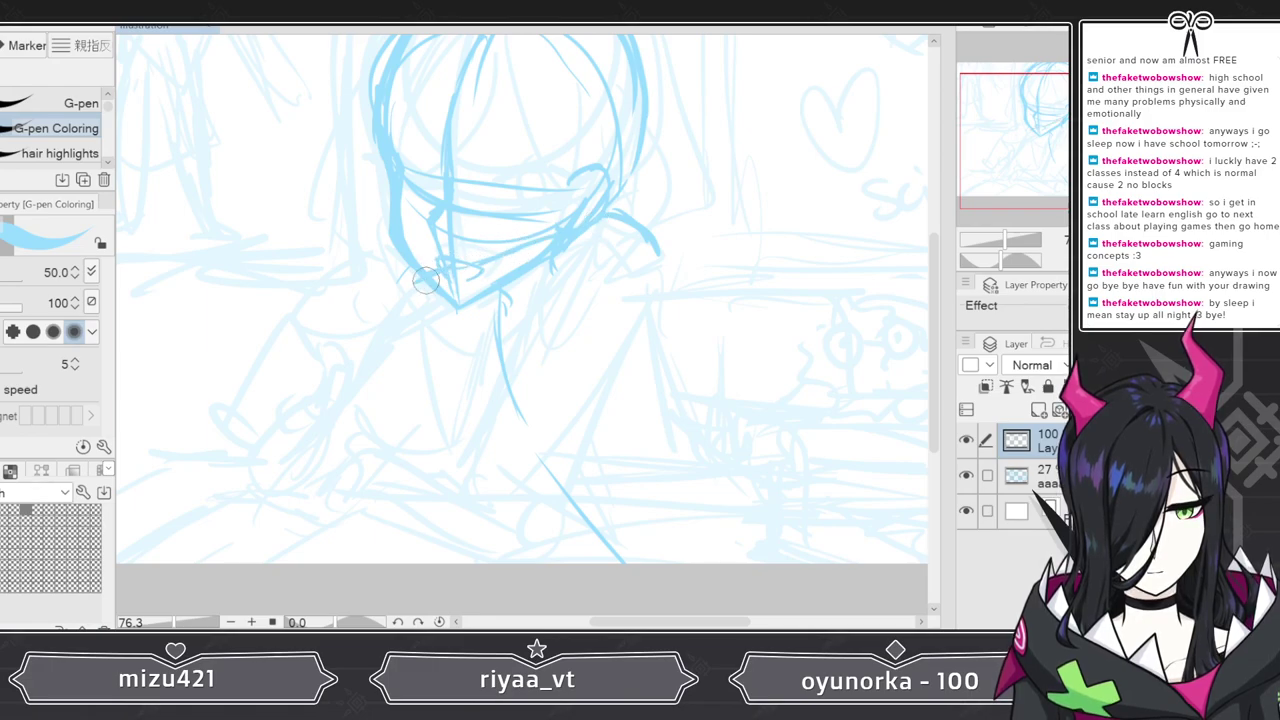
pyautogui.moveTo(570, 230)
pyautogui.mouseDown()
pyautogui.moveTo(405, 302)
pyautogui.moveTo(428, 394)
pyautogui.mouseUp()
pyautogui.moveTo(416, 293)
pyautogui.mouseDown()
pyautogui.moveTo(452, 446)
pyautogui.moveTo(566, 558)
pyautogui.mouseUp()
pyautogui.moveTo(651, 262)
pyautogui.mouseDown()
pyautogui.moveTo(654, 359)
pyautogui.moveTo(653, 336)
pyautogui.moveTo(691, 469)
pyautogui.moveTo(778, 546)
pyautogui.mouseUp()
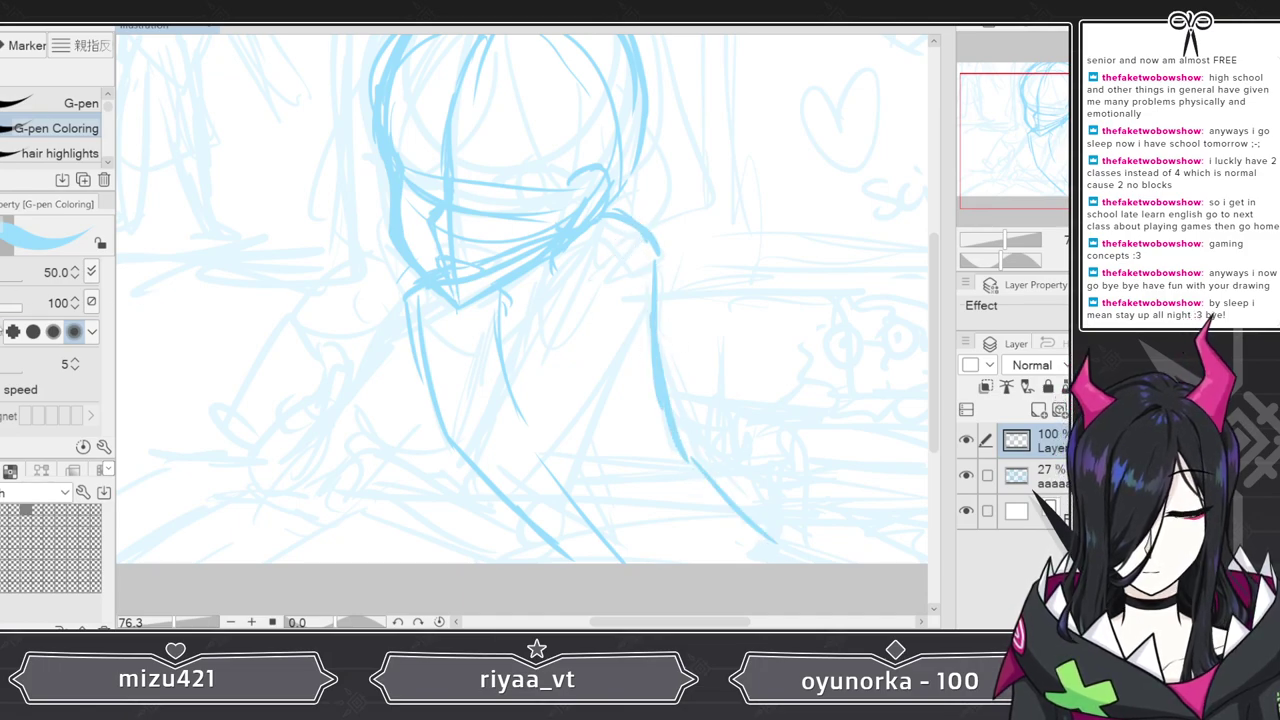
pyautogui.press('e')
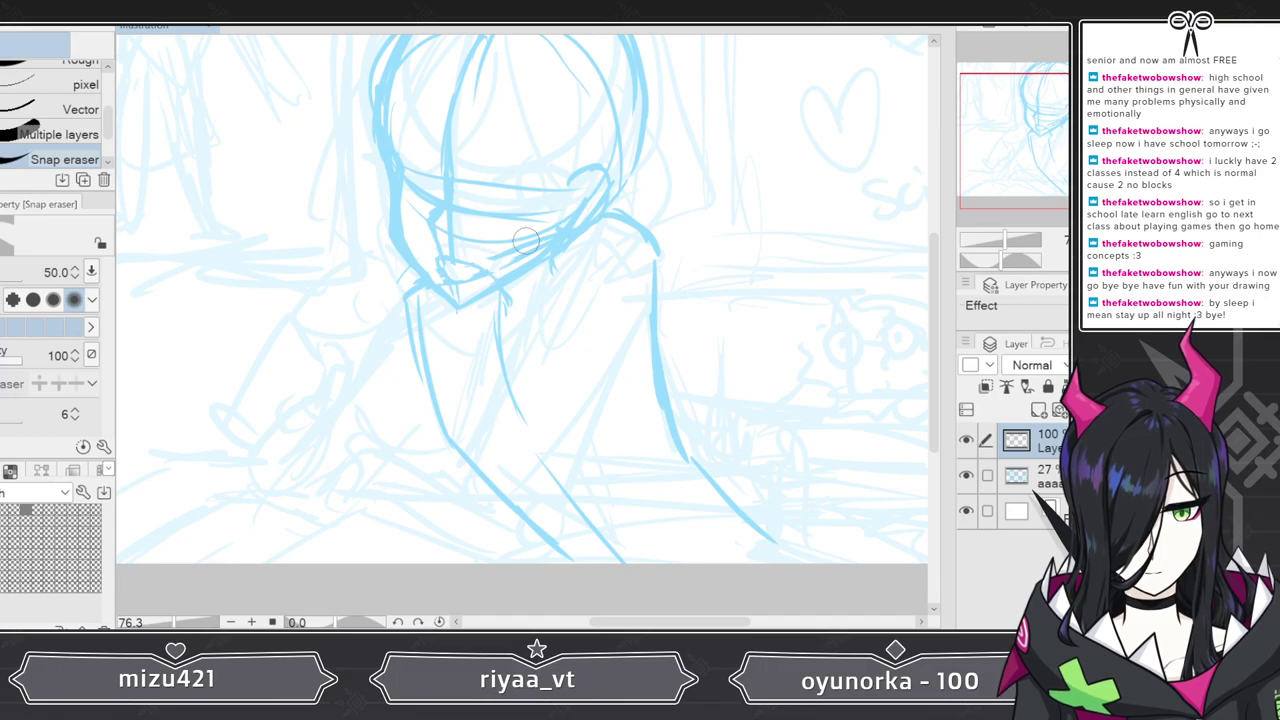
pyautogui.press('p')
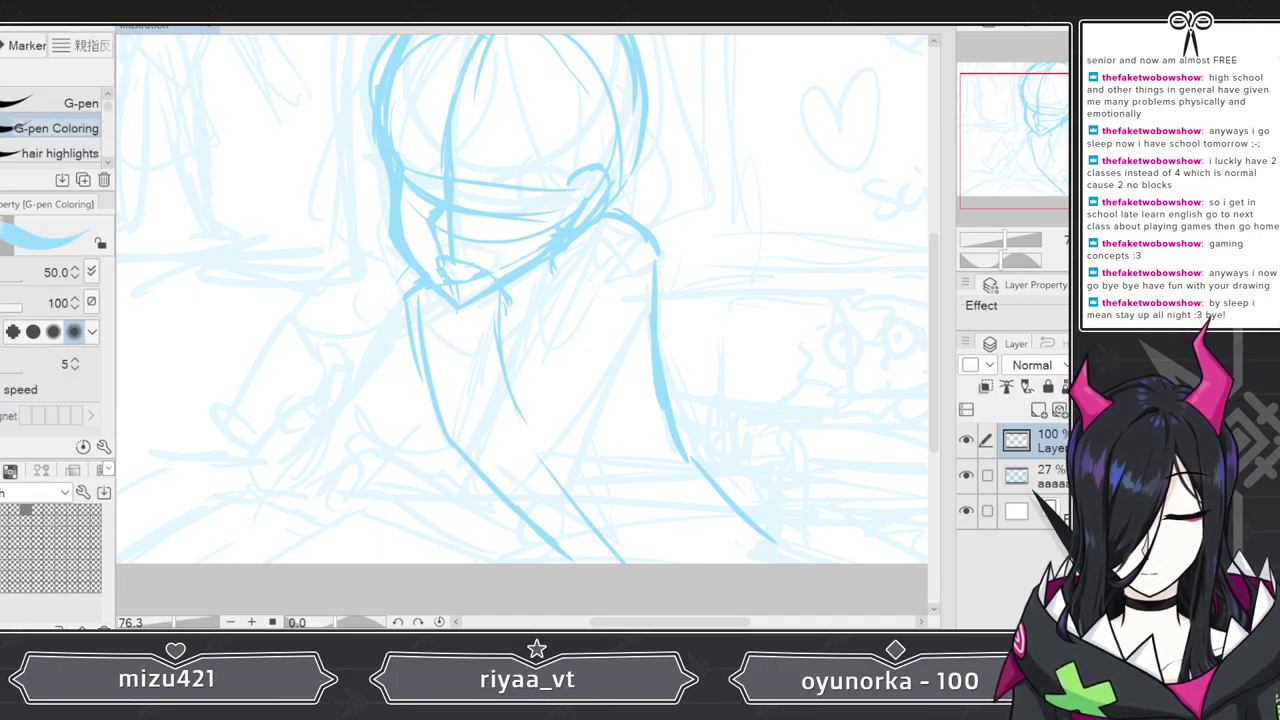
# - Draw the near arm bent at the elbow with its forearm reaching across the body, and reinforce the lower back line
pyautogui.moveTo(570, 228)
pyautogui.mouseDown()
pyautogui.moveTo(477, 451)
pyautogui.moveTo(471, 514)
pyautogui.moveTo(562, 438)
pyautogui.mouseUp()
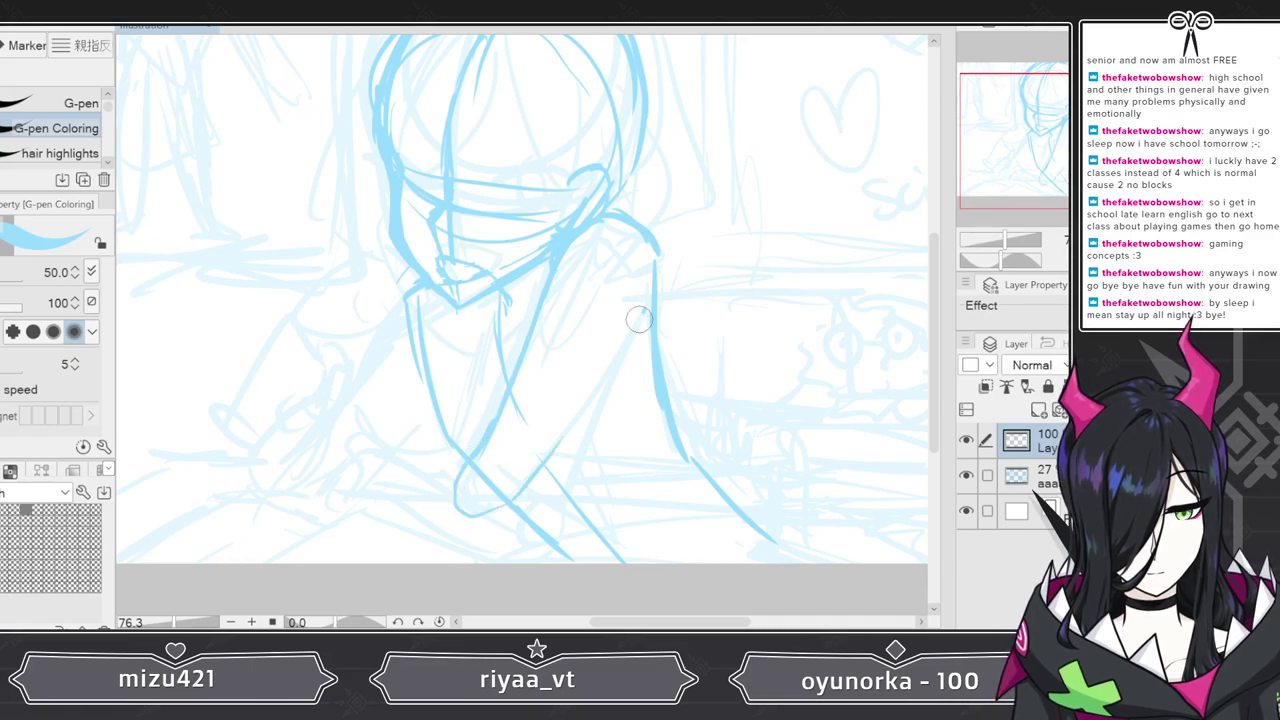
pyautogui.moveTo(643, 311); pyautogui.dragTo(518, 512)
pyautogui.moveTo(472, 456); pyautogui.dragTo(410, 461)
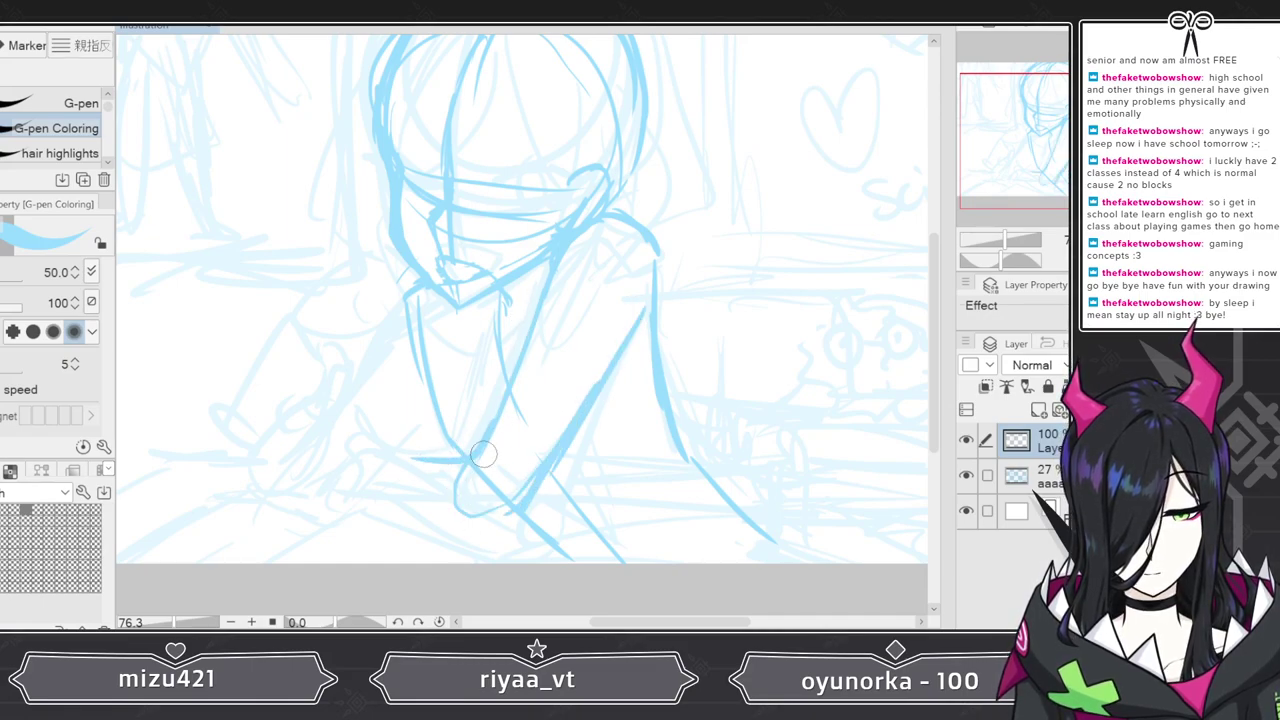
pyautogui.moveTo(497, 457)
pyautogui.mouseDown()
pyautogui.moveTo(339, 458)
pyautogui.moveTo(312, 494)
pyautogui.mouseUp()
pyautogui.moveTo(325, 506)
pyautogui.mouseDown()
pyautogui.moveTo(473, 507)
pyautogui.moveTo(529, 523)
pyautogui.mouseUp()
pyautogui.moveTo(453, 459)
pyautogui.mouseDown()
pyautogui.moveTo(349, 450)
pyautogui.moveTo(323, 469)
pyautogui.moveTo(405, 500)
pyautogui.mouseUp()
pyautogui.moveTo(330, 488); pyautogui.dragTo(398, 512)
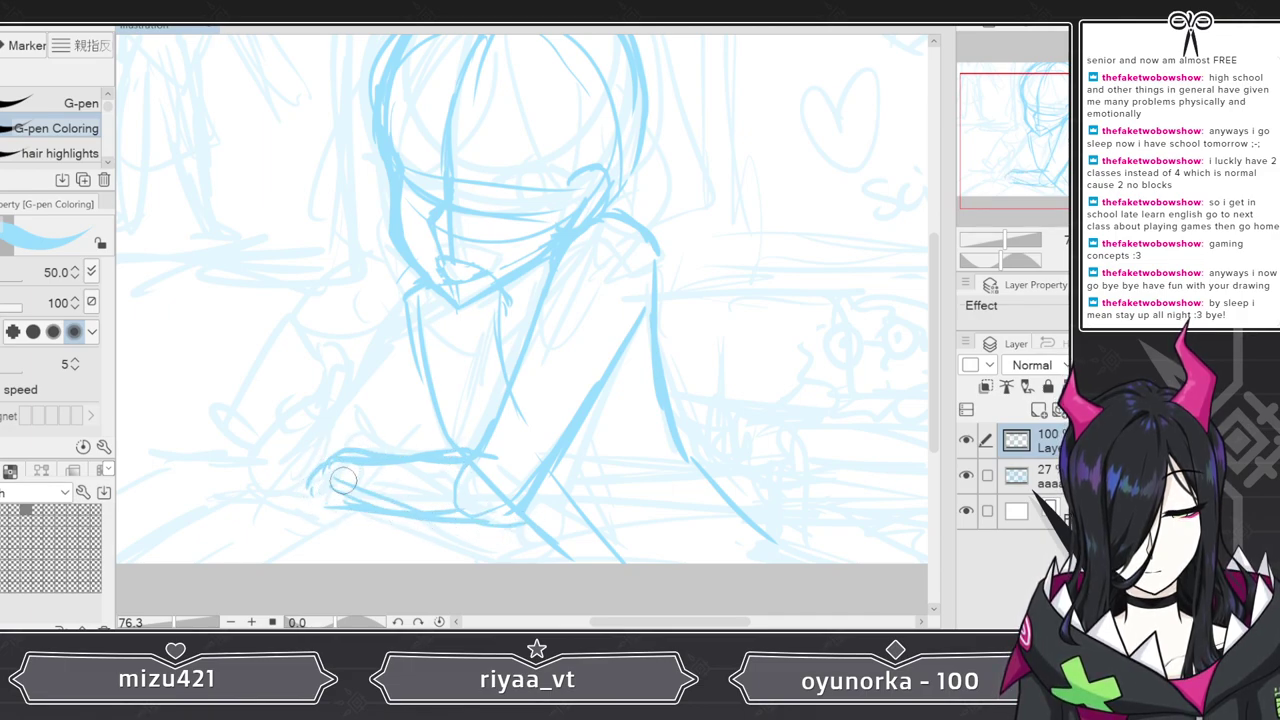
pyautogui.moveTo(680, 448)
pyautogui.mouseDown()
pyautogui.moveTo(726, 481)
pyautogui.moveTo(788, 560)
pyautogui.mouseUp()
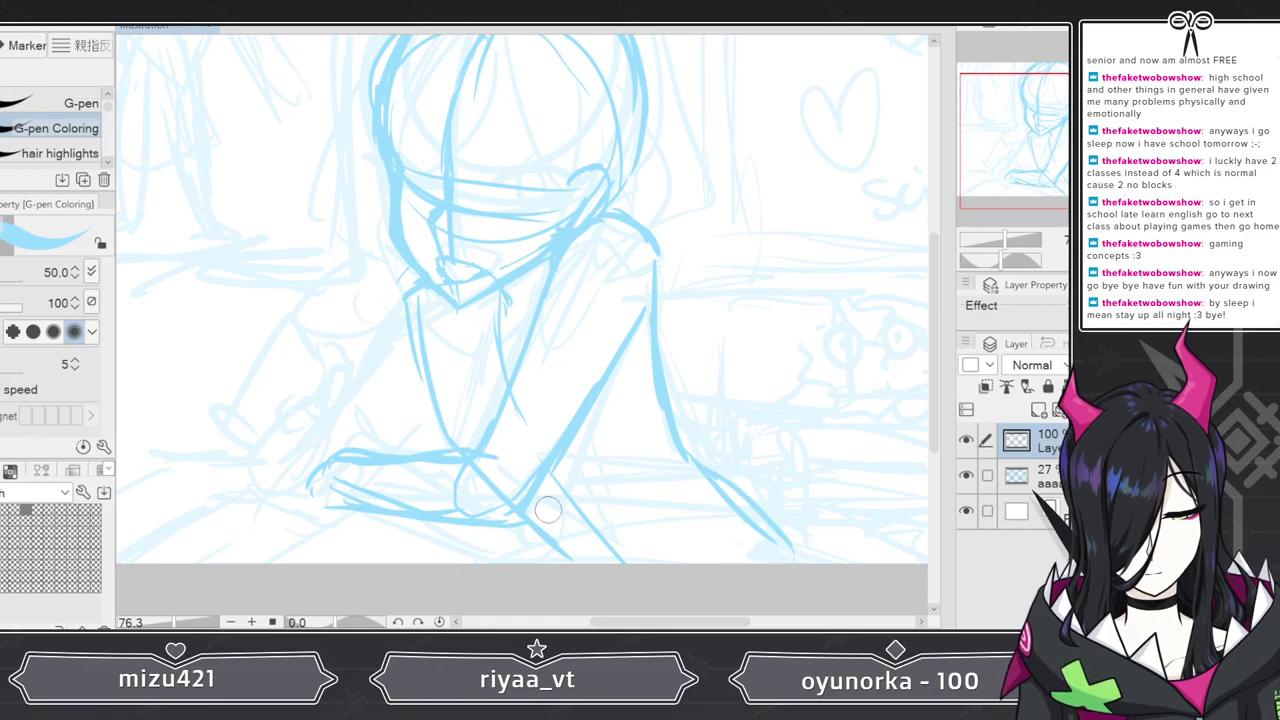
# - Draw the far arm from below the chin down to the hand and reinforce the crossing forearm with extra strokes
pyautogui.moveTo(428, 287)
pyautogui.mouseDown()
pyautogui.moveTo(394, 310)
pyautogui.moveTo(406, 298)
pyautogui.moveTo(324, 437)
pyautogui.mouseUp()
pyautogui.moveTo(379, 351); pyautogui.dragTo(289, 466)
pyautogui.moveTo(365, 383)
pyautogui.mouseDown()
pyautogui.moveTo(300, 466)
pyautogui.moveTo(292, 510)
pyautogui.moveTo(344, 519)
pyautogui.mouseUp()
pyautogui.moveTo(420, 414); pyautogui.dragTo(318, 516)
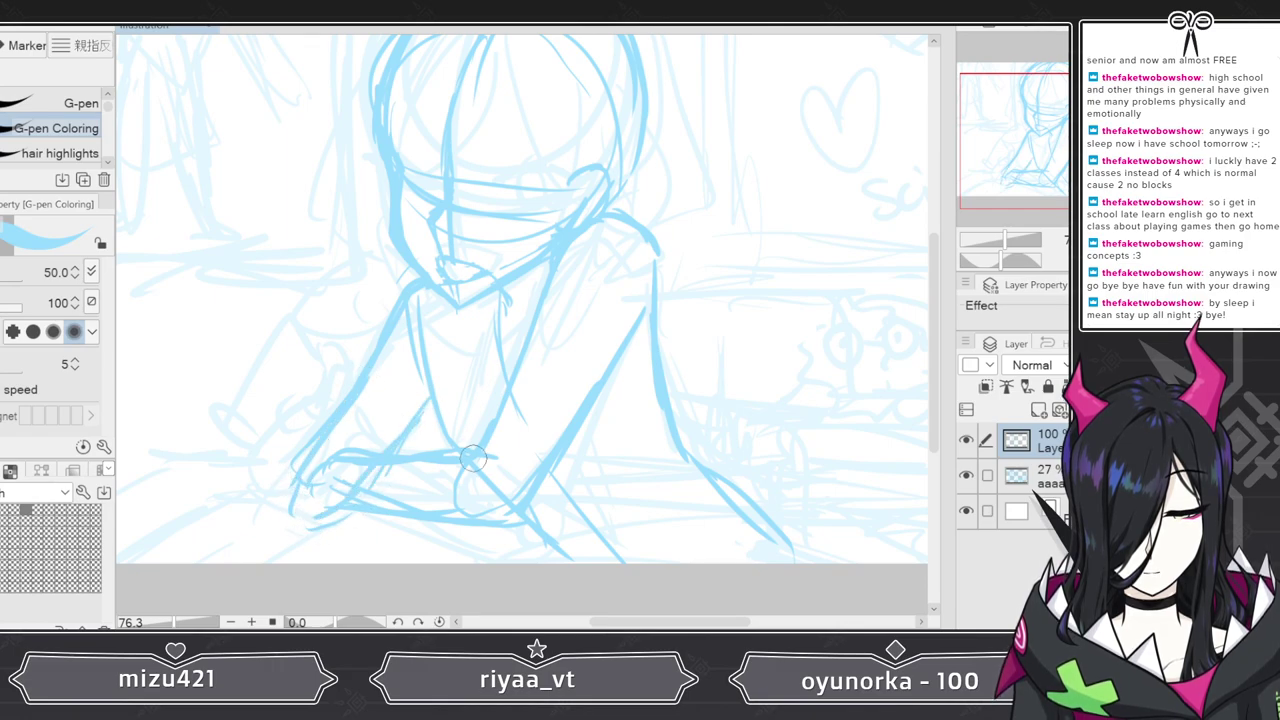
pyautogui.moveTo(420, 445); pyautogui.dragTo(505, 480)
pyautogui.moveTo(398, 476); pyautogui.dragTo(464, 515)
pyautogui.moveTo(388, 484); pyautogui.dragTo(490, 521)
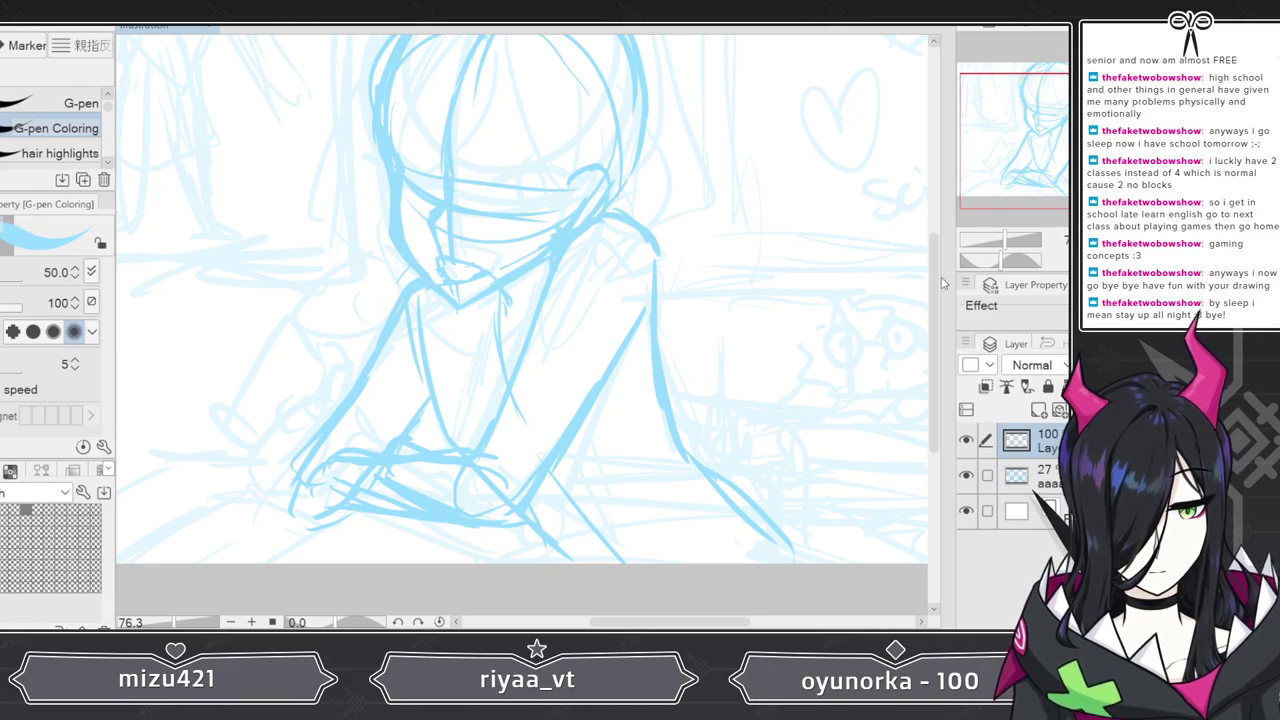
# - Lasso the head, scale it to 89%, reposition it over the neck and shoulders, and clear the selection
pyautogui.scroll(3, 940, 290)
pyautogui.press('m')
pyautogui.moveTo(692, 175)
pyautogui.mouseDown()
pyautogui.moveTo(680, 88)
pyautogui.moveTo(456, 44)
pyautogui.moveTo(328, 172)
pyautogui.moveTo(350, 265)
pyautogui.moveTo(416, 358)
pyautogui.mouseUp()
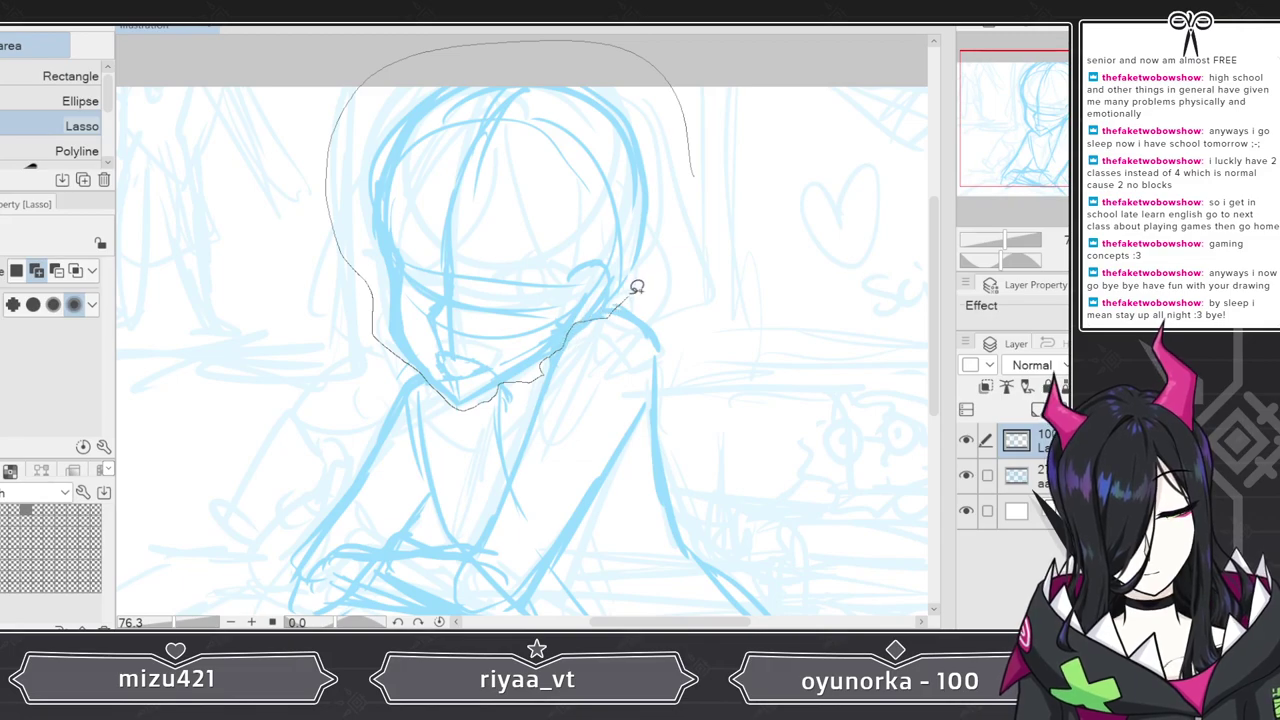
pyautogui.moveTo(634, 290); pyautogui.dragTo(688, 236)
pyautogui.click(612, 440)
pyautogui.moveTo(347, 92); pyautogui.dragTo(384, 143)
pyautogui.moveTo(565, 258); pyautogui.dragTo(528, 230)
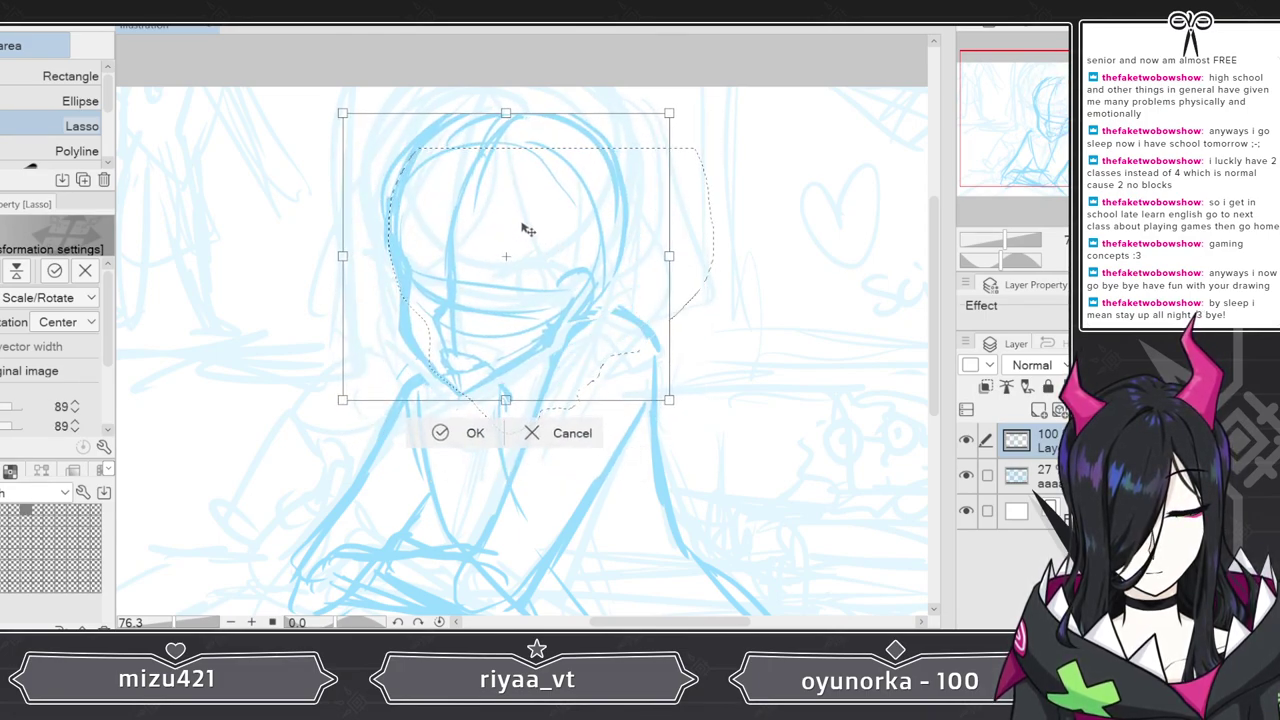
pyautogui.click(468, 435)
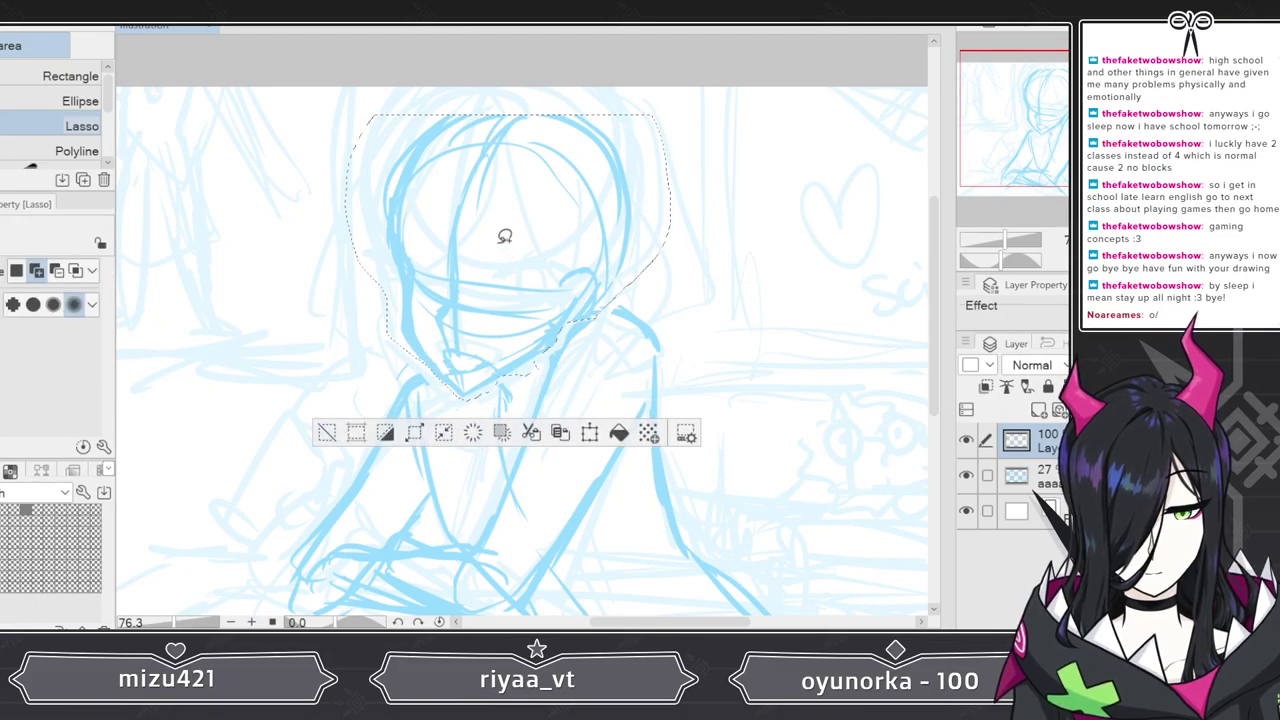
pyautogui.press('k')
pyautogui.moveTo(605, 245); pyautogui.dragTo(613, 244)
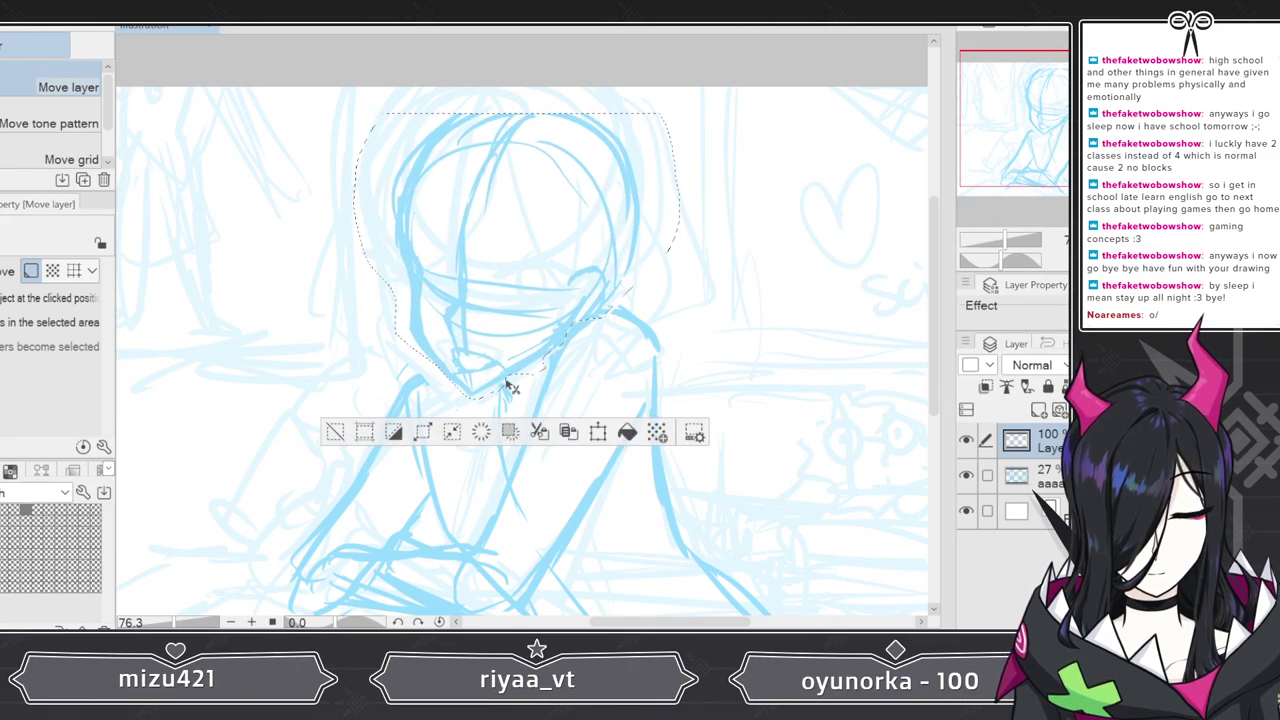
pyautogui.click(335, 431)
# - Reconnect the far shoulder to the neck under the chin and add neck and near-shoulder contour strokes
pyautogui.press('p')
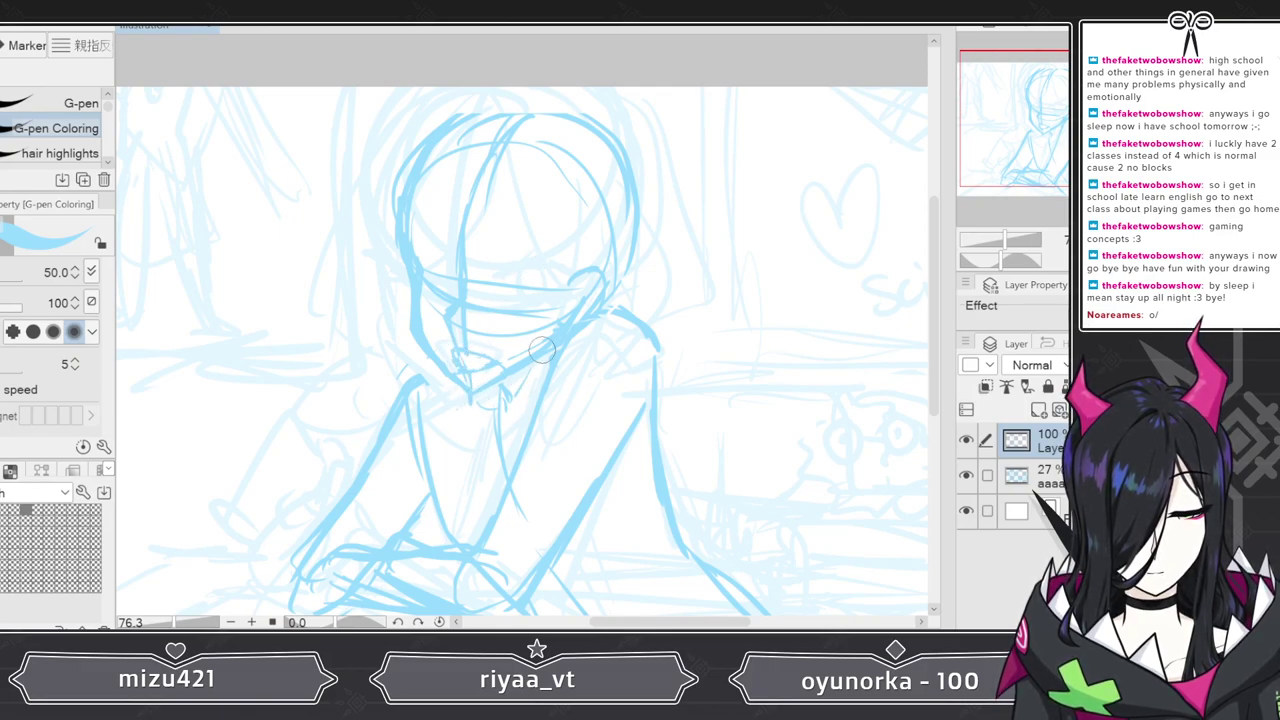
pyautogui.moveTo(450, 376)
pyautogui.mouseDown()
pyautogui.moveTo(425, 382)
pyautogui.moveTo(375, 469)
pyautogui.mouseUp()
pyautogui.moveTo(415, 396); pyautogui.dragTo(353, 478)
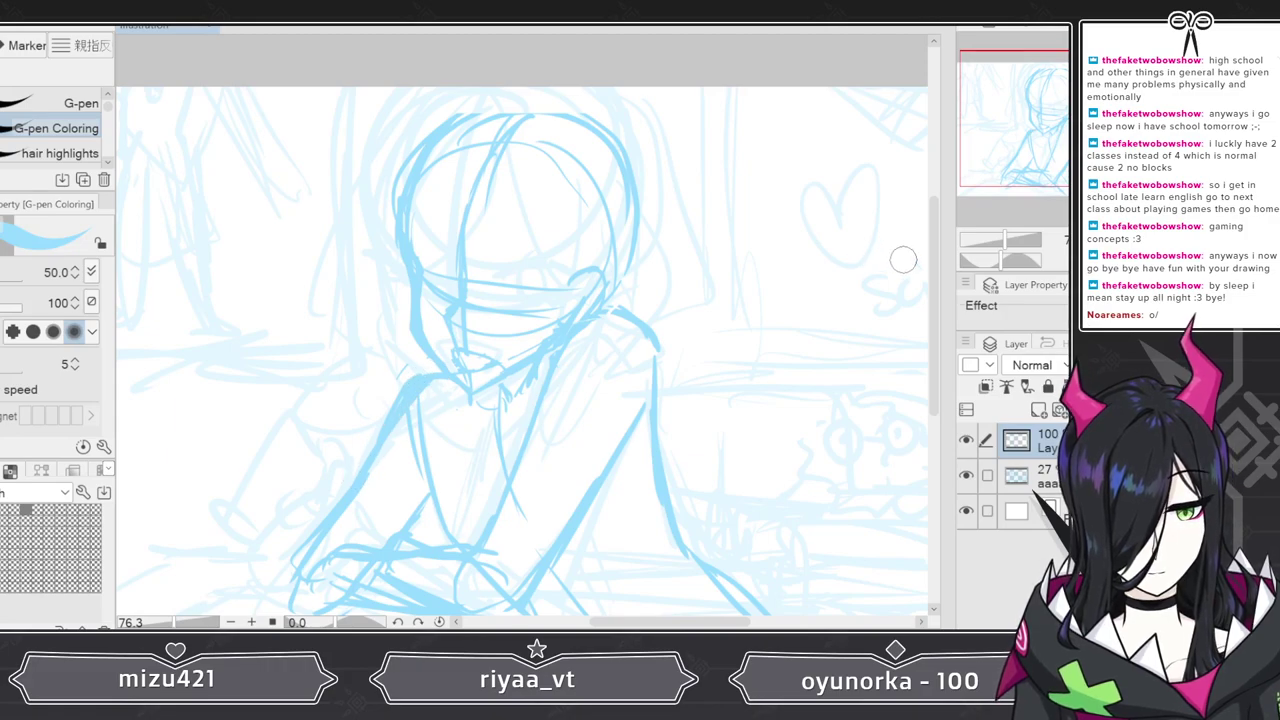
pyautogui.scroll(-2, 903, 255)
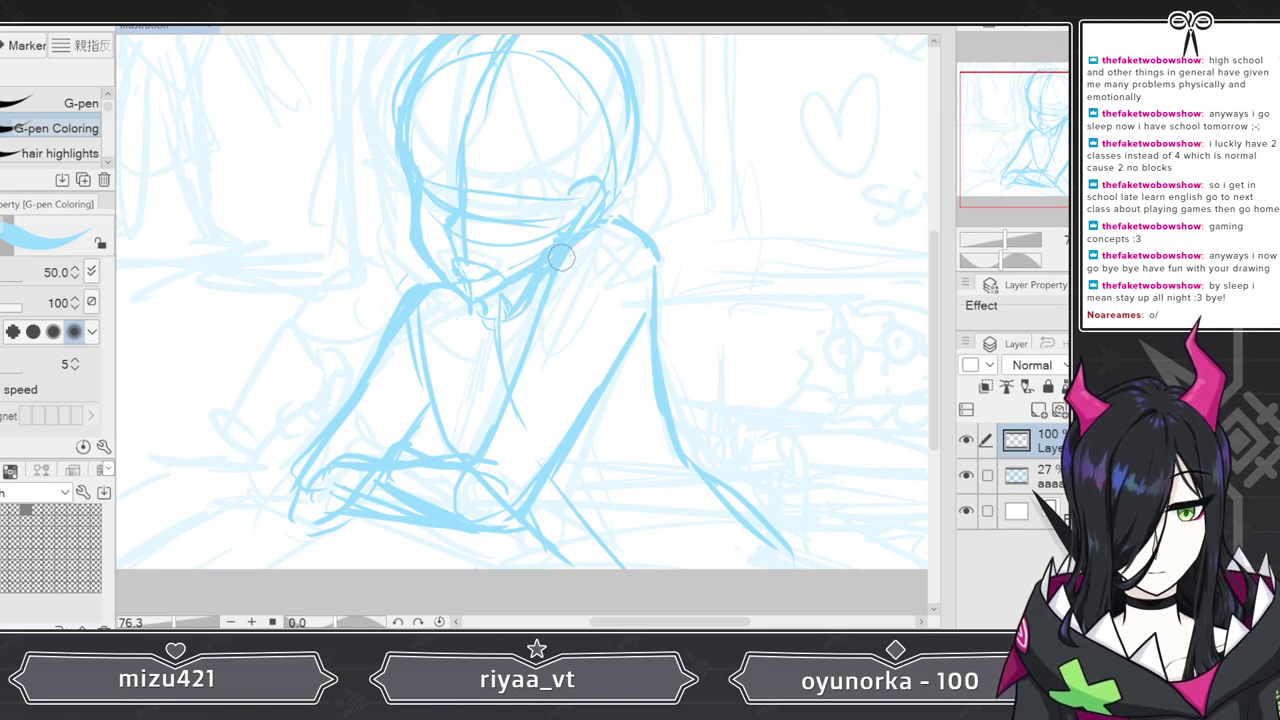
pyautogui.moveTo(545, 270); pyautogui.dragTo(508, 372)
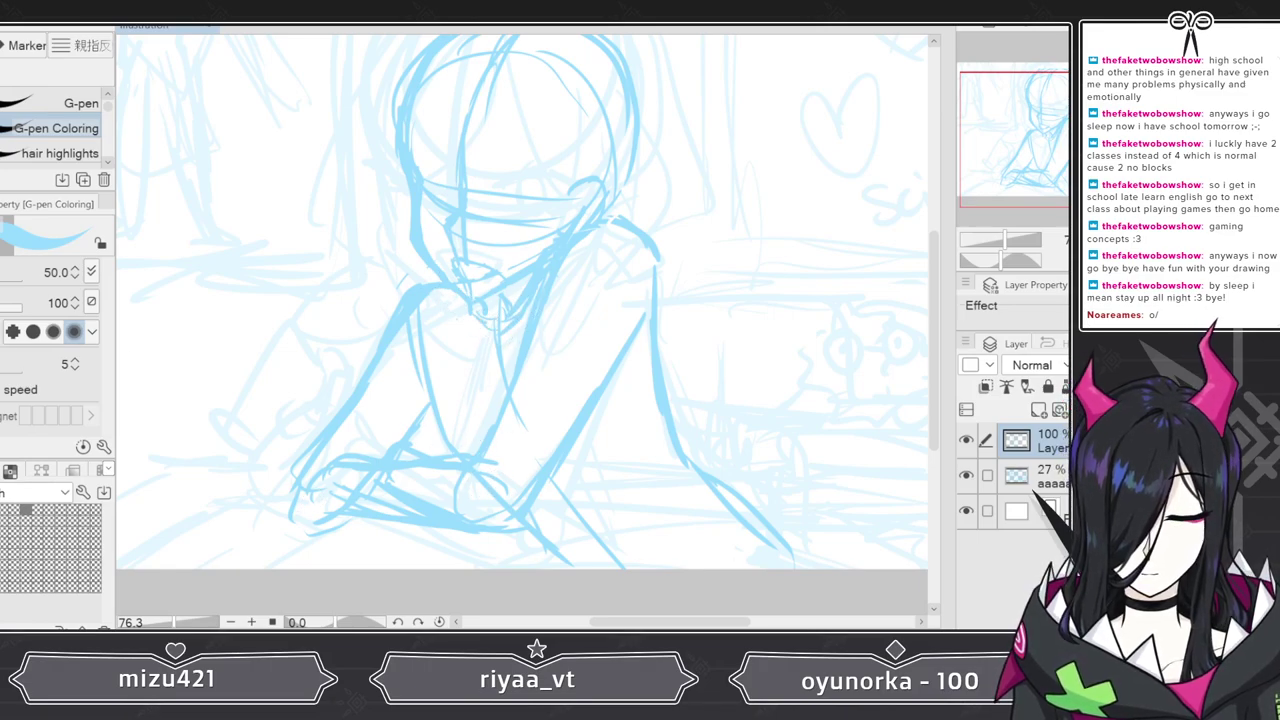
# - Erase the overlapping forearm and hand strokes and the lower end of the far arm
pyautogui.press('e')
pyautogui.moveTo(347, 453)
pyautogui.mouseDown()
pyautogui.moveTo(324, 489)
pyautogui.moveTo(373, 450)
pyautogui.moveTo(366, 509)
pyautogui.moveTo(369, 496)
pyautogui.moveTo(452, 536)
pyautogui.moveTo(386, 527)
pyautogui.moveTo(509, 454)
pyautogui.moveTo(451, 489)
pyautogui.moveTo(485, 515)
pyautogui.moveTo(442, 467)
pyautogui.moveTo(400, 462)
pyautogui.moveTo(481, 487)
pyautogui.mouseUp()
pyautogui.press('n')
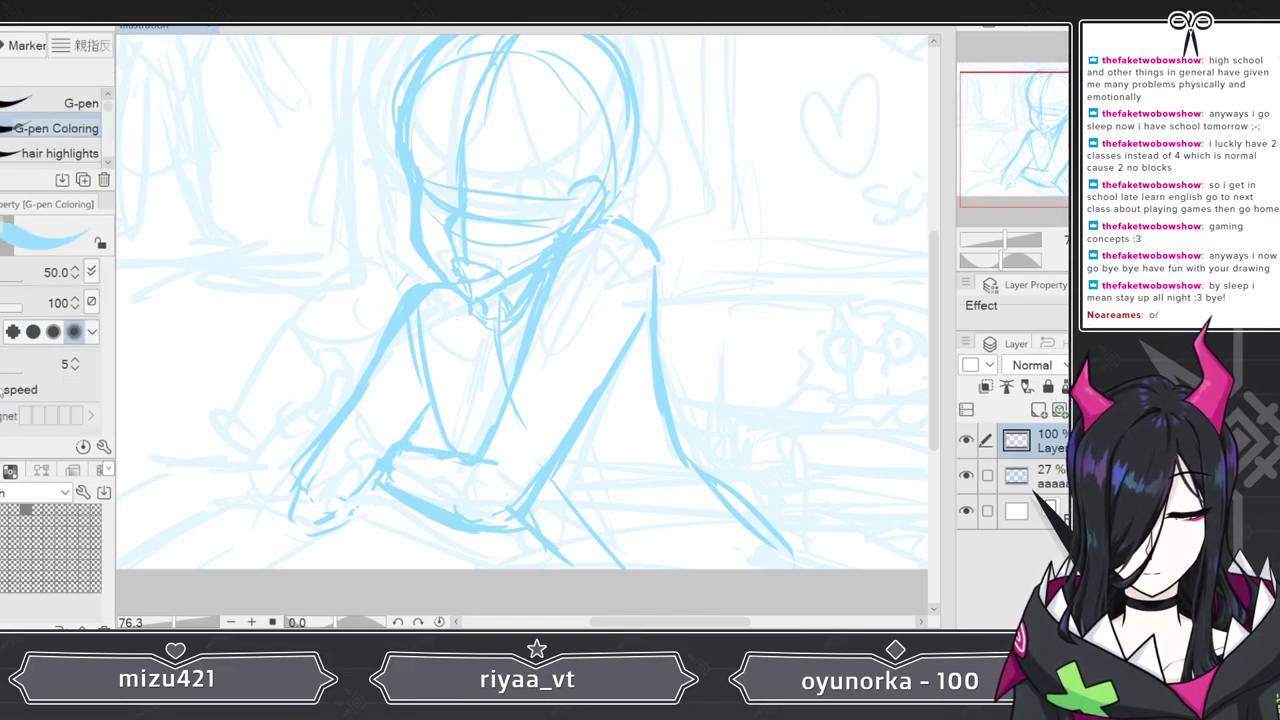
pyautogui.press('e')
pyautogui.moveTo(404, 433)
pyautogui.mouseDown()
pyautogui.moveTo(333, 507)
pyautogui.moveTo(353, 440)
pyautogui.moveTo(307, 453)
pyautogui.moveTo(366, 477)
pyautogui.mouseUp()
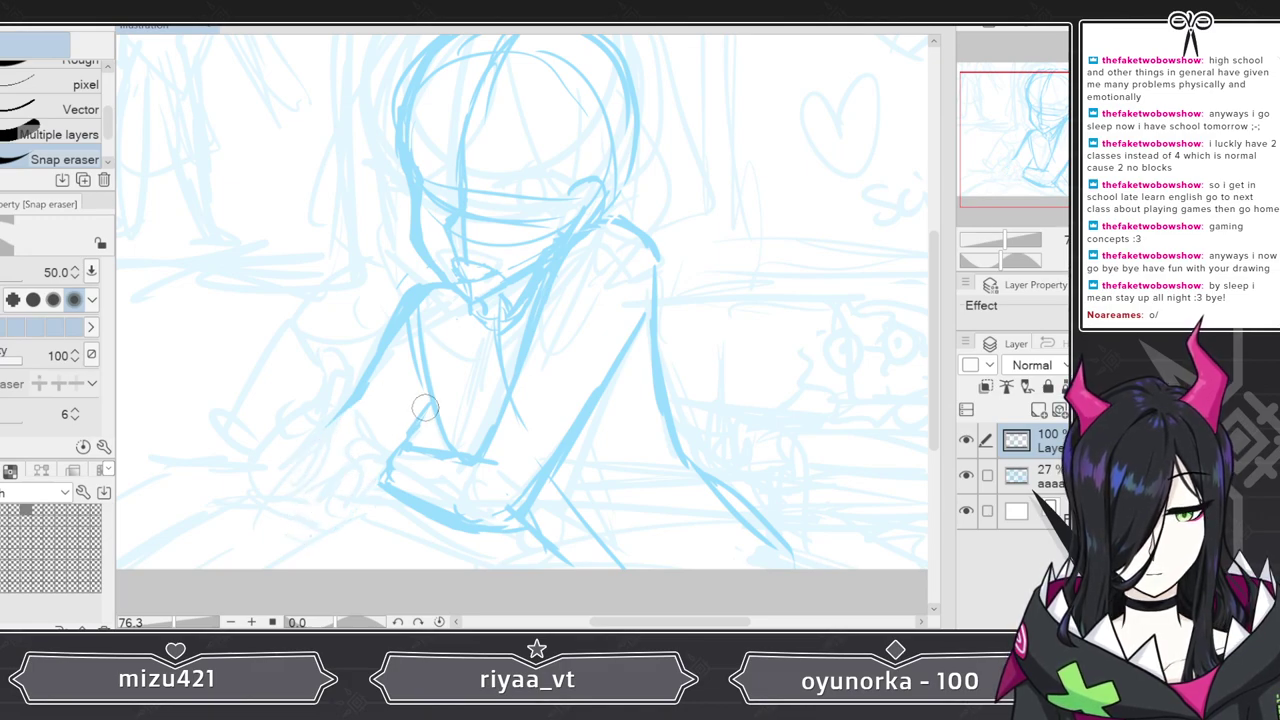
# - Sketch the hands with bent fingers at the end of the far arm and connect them to the wrist
pyautogui.press('p')
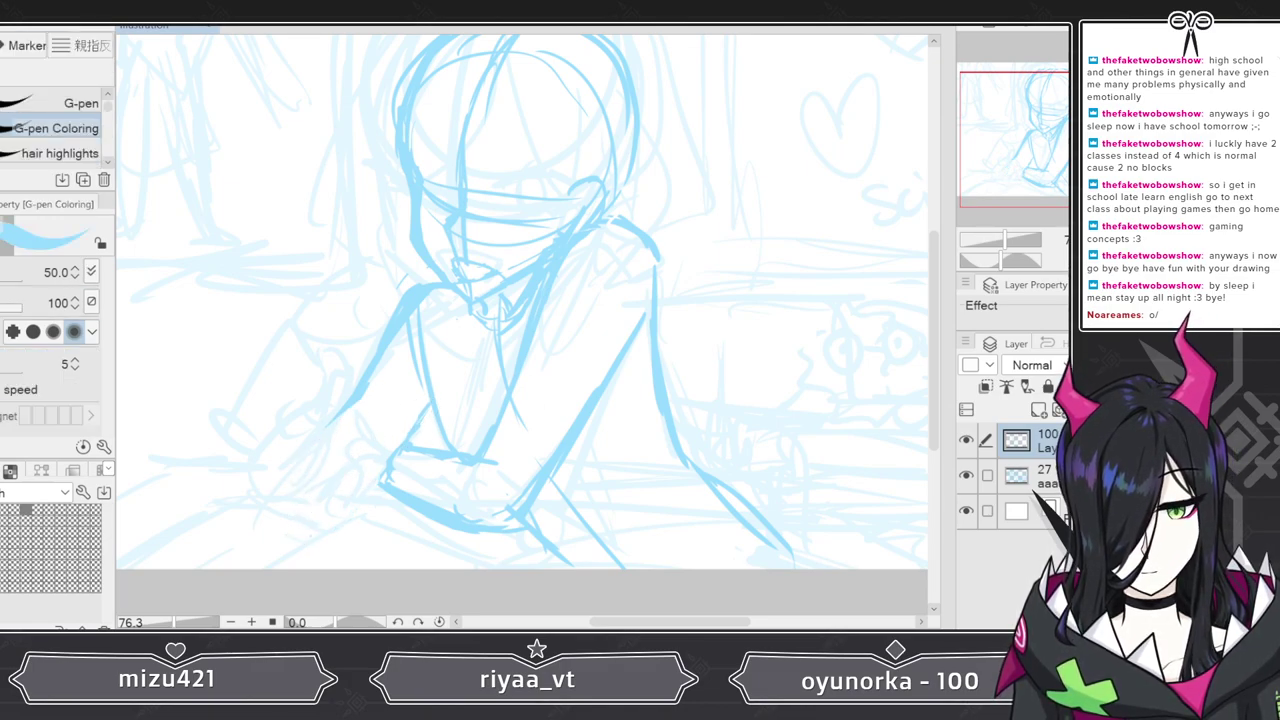
pyautogui.moveTo(240, 474)
pyautogui.mouseDown()
pyautogui.moveTo(300, 405)
pyautogui.moveTo(345, 425)
pyautogui.moveTo(340, 465)
pyautogui.mouseUp()
pyautogui.moveTo(303, 410); pyautogui.dragTo(263, 478)
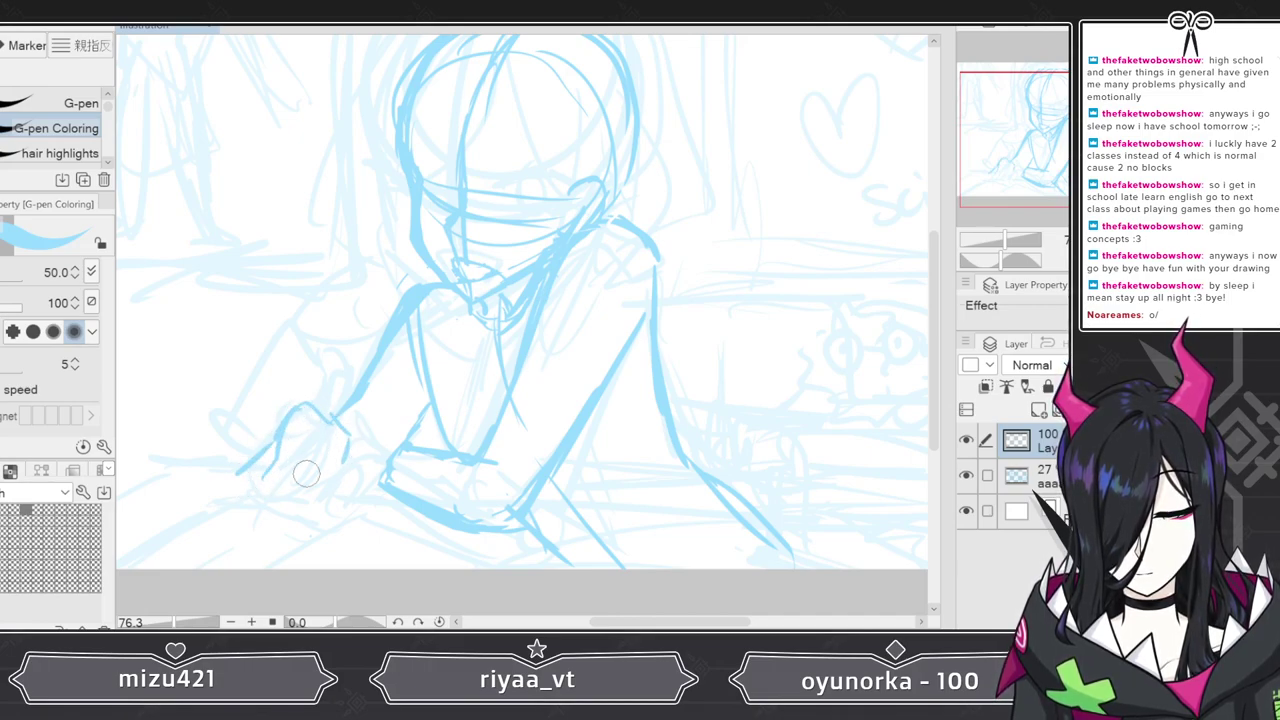
pyautogui.moveTo(309, 395); pyautogui.dragTo(344, 418)
pyautogui.moveTo(356, 476)
pyautogui.mouseDown()
pyautogui.moveTo(385, 440)
pyautogui.moveTo(336, 415)
pyautogui.moveTo(334, 384)
pyautogui.moveTo(369, 425)
pyautogui.moveTo(352, 457)
pyautogui.moveTo(346, 445)
pyautogui.moveTo(362, 427)
pyautogui.moveTo(354, 464)
pyautogui.moveTo(360, 419)
pyautogui.moveTo(335, 423)
pyautogui.moveTo(357, 438)
pyautogui.moveTo(346, 442)
pyautogui.moveTo(365, 403)
pyautogui.moveTo(346, 418)
pyautogui.moveTo(347, 455)
pyautogui.moveTo(381, 413)
pyautogui.moveTo(298, 436)
pyautogui.moveTo(346, 434)
pyautogui.mouseUp()
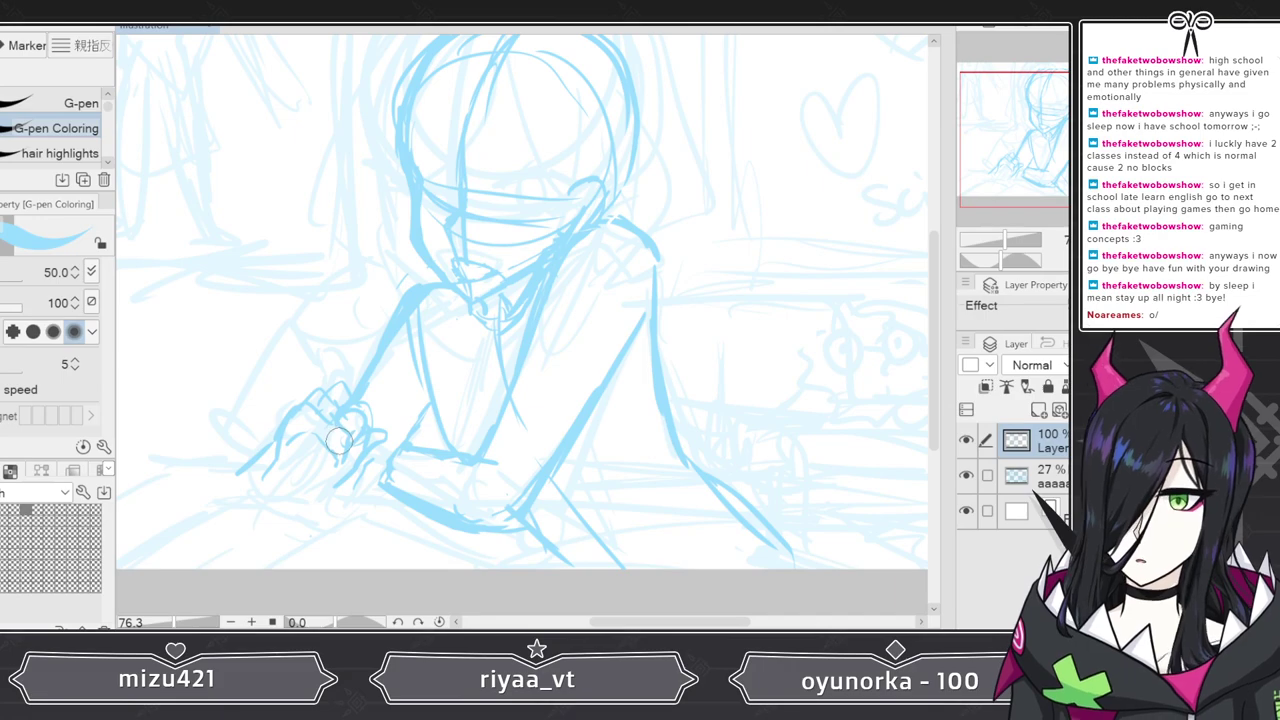
pyautogui.moveTo(330, 386)
pyautogui.mouseDown()
pyautogui.moveTo(350, 378)
pyautogui.moveTo(356, 403)
pyautogui.mouseUp()
pyautogui.moveTo(378, 447)
pyautogui.mouseDown()
pyautogui.moveTo(321, 411)
pyautogui.moveTo(332, 406)
pyautogui.moveTo(352, 441)
pyautogui.moveTo(342, 462)
pyautogui.moveTo(323, 441)
pyautogui.moveTo(323, 473)
pyautogui.moveTo(285, 459)
pyautogui.mouseUp()
pyautogui.moveTo(329, 377)
pyautogui.mouseDown()
pyautogui.moveTo(289, 483)
pyautogui.moveTo(341, 507)
pyautogui.moveTo(360, 492)
pyautogui.moveTo(320, 508)
pyautogui.moveTo(352, 516)
pyautogui.moveTo(347, 500)
pyautogui.moveTo(425, 409)
pyautogui.moveTo(350, 505)
pyautogui.mouseUp()
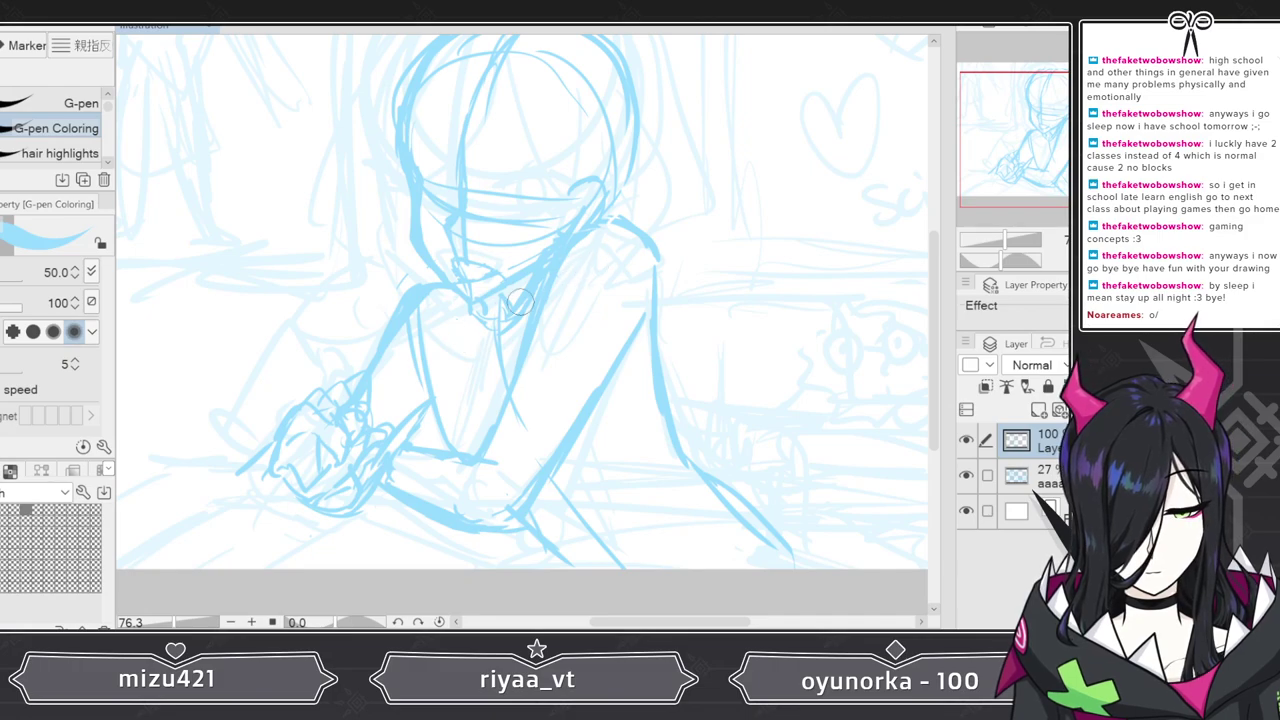
# - Erase the near arm's upper-arm and forearm lines, leaving the neck, torso edges and hands
pyautogui.press('e')
pyautogui.moveTo(541, 331)
pyautogui.mouseDown()
pyautogui.moveTo(482, 472)
pyautogui.moveTo(425, 466)
pyautogui.moveTo(416, 449)
pyautogui.moveTo(403, 491)
pyautogui.moveTo(426, 524)
pyautogui.moveTo(440, 493)
pyautogui.moveTo(408, 498)
pyautogui.moveTo(489, 540)
pyautogui.moveTo(497, 454)
pyautogui.moveTo(531, 513)
pyautogui.moveTo(565, 483)
pyautogui.moveTo(640, 328)
pyautogui.mouseUp()
pyautogui.moveTo(485, 437)
pyautogui.mouseDown()
pyautogui.moveTo(469, 458)
pyautogui.moveTo(468, 442)
pyautogui.mouseUp()
# - Redraw the near arm with long upper-arm lines running down to the elbow and a forearm reaching back to the clasped hands
pyautogui.press('p')
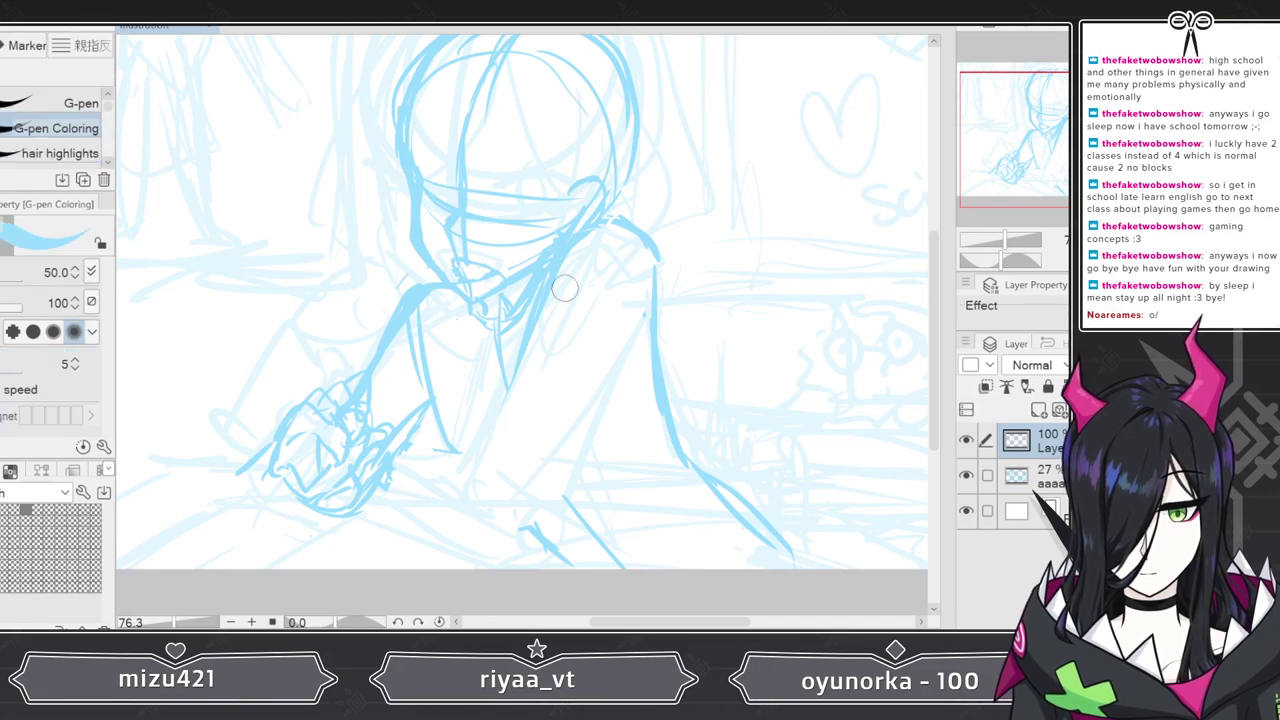
pyautogui.moveTo(560, 250)
pyautogui.mouseDown()
pyautogui.moveTo(546, 362)
pyautogui.moveTo(513, 459)
pyautogui.mouseUp()
pyautogui.moveTo(552, 350); pyautogui.dragTo(508, 494)
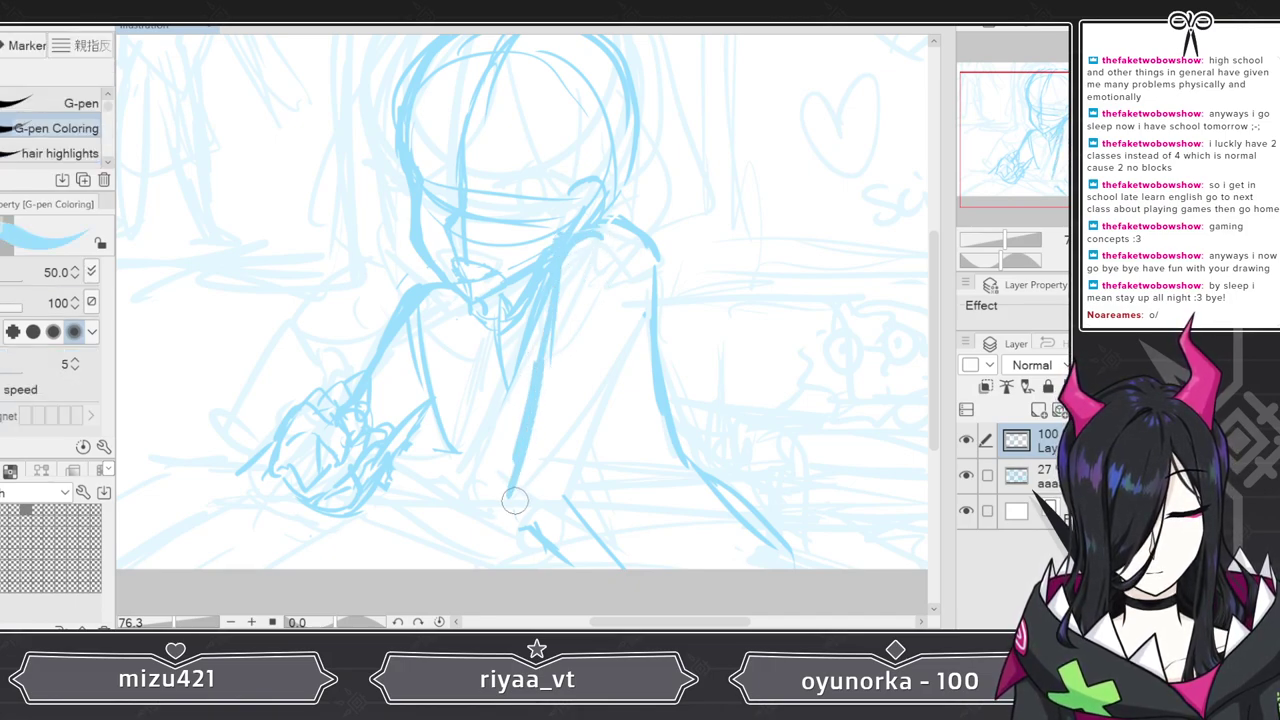
pyautogui.moveTo(645, 300); pyautogui.dragTo(588, 500)
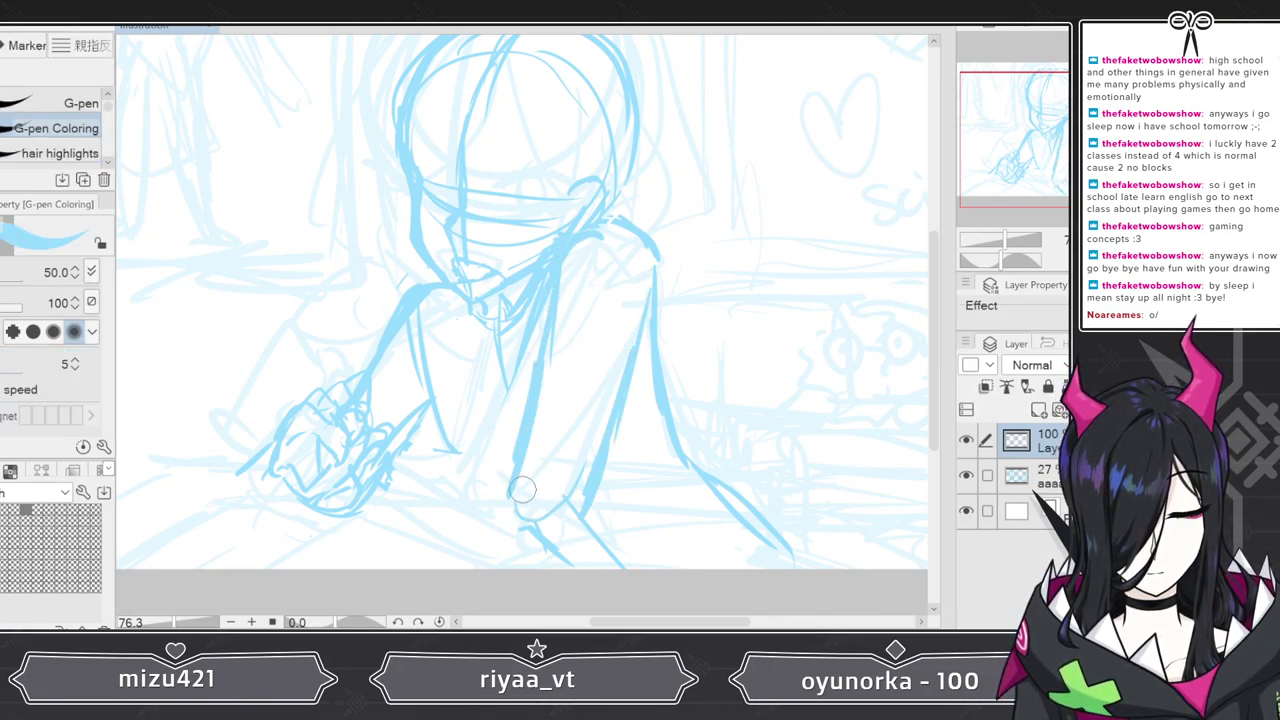
pyautogui.moveTo(422, 437); pyautogui.dragTo(514, 465)
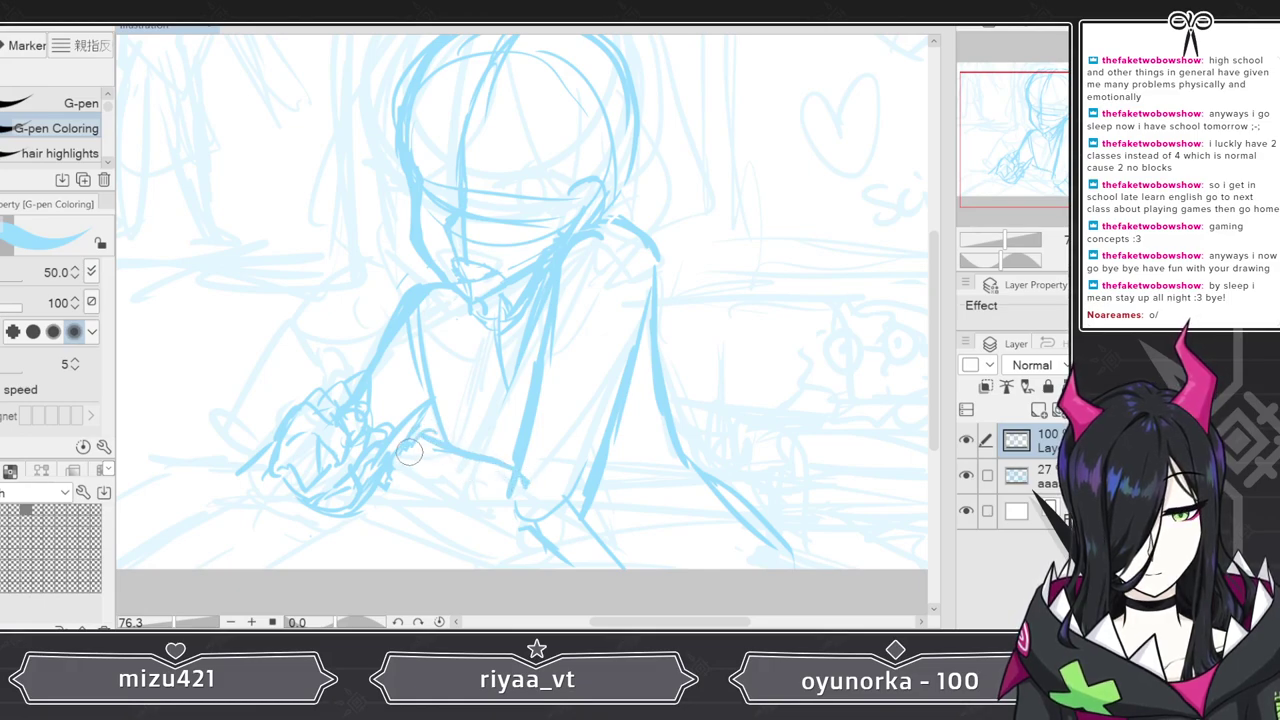
pyautogui.moveTo(408, 453)
pyautogui.mouseDown()
pyautogui.moveTo(498, 523)
pyautogui.moveTo(574, 498)
pyautogui.moveTo(555, 541)
pyautogui.moveTo(510, 530)
pyautogui.mouseUp()
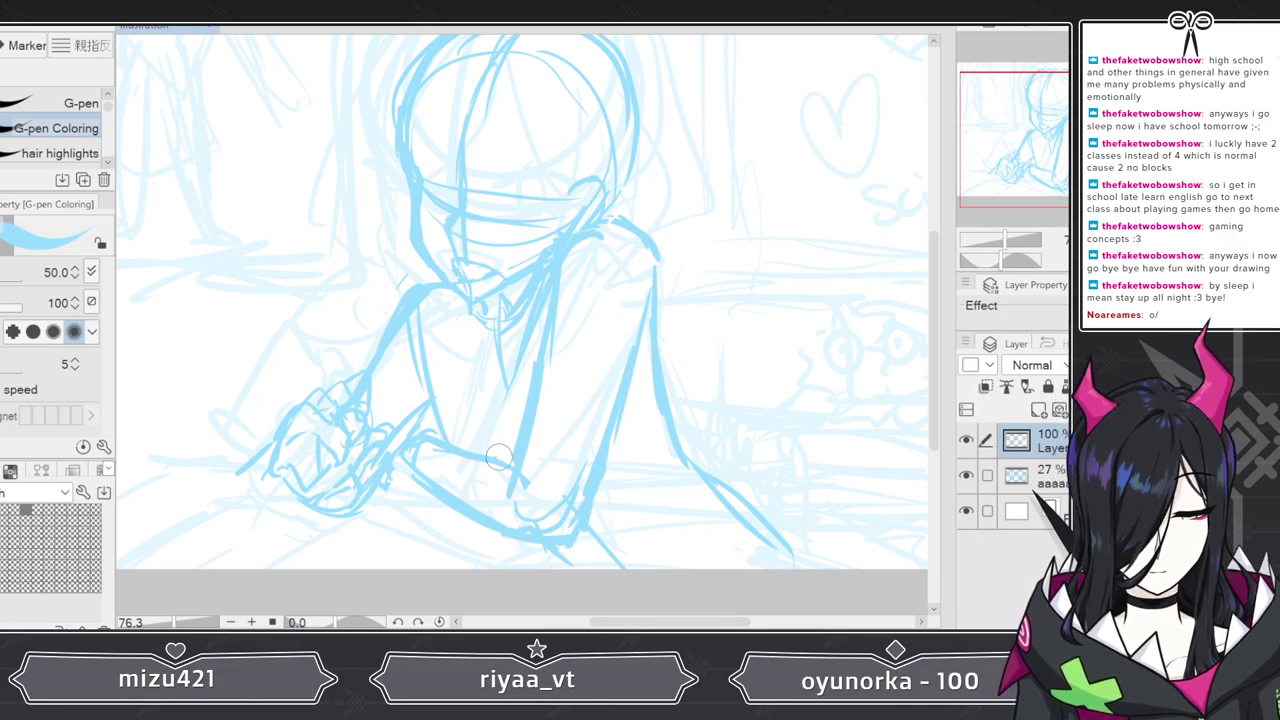
# - Sketch a horizontal ground line behind the figure and rework the lower back, hip and elbow with short contour and fold strokes
pyautogui.moveTo(596, 474); pyautogui.dragTo(826, 468)
pyautogui.moveTo(690, 476); pyautogui.dragTo(850, 468)
pyautogui.moveTo(645, 290); pyautogui.dragTo(648, 468)
pyautogui.moveTo(657, 403)
pyautogui.mouseDown()
pyautogui.moveTo(650, 452)
pyautogui.moveTo(679, 473)
pyautogui.mouseUp()
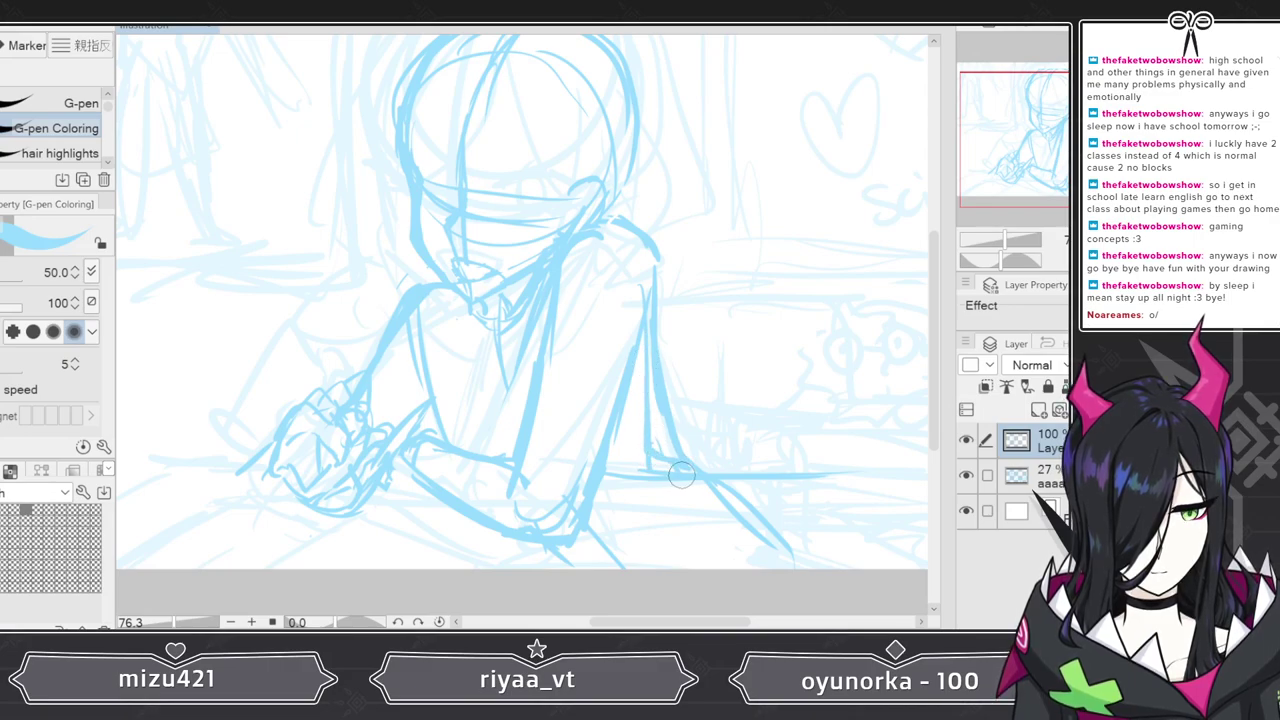
pyautogui.moveTo(425, 378); pyautogui.dragTo(468, 452)
pyautogui.moveTo(590, 538)
pyautogui.mouseDown()
pyautogui.moveTo(645, 517)
pyautogui.moveTo(658, 488)
pyautogui.mouseUp()
pyautogui.moveTo(541, 537)
pyautogui.mouseDown()
pyautogui.moveTo(547, 557)
pyautogui.moveTo(531, 562)
pyautogui.mouseUp()
pyautogui.moveTo(642, 396)
pyautogui.mouseDown()
pyautogui.moveTo(712, 470)
pyautogui.moveTo(722, 507)
pyautogui.mouseUp()
pyautogui.moveTo(679, 445); pyautogui.dragTo(728, 548)
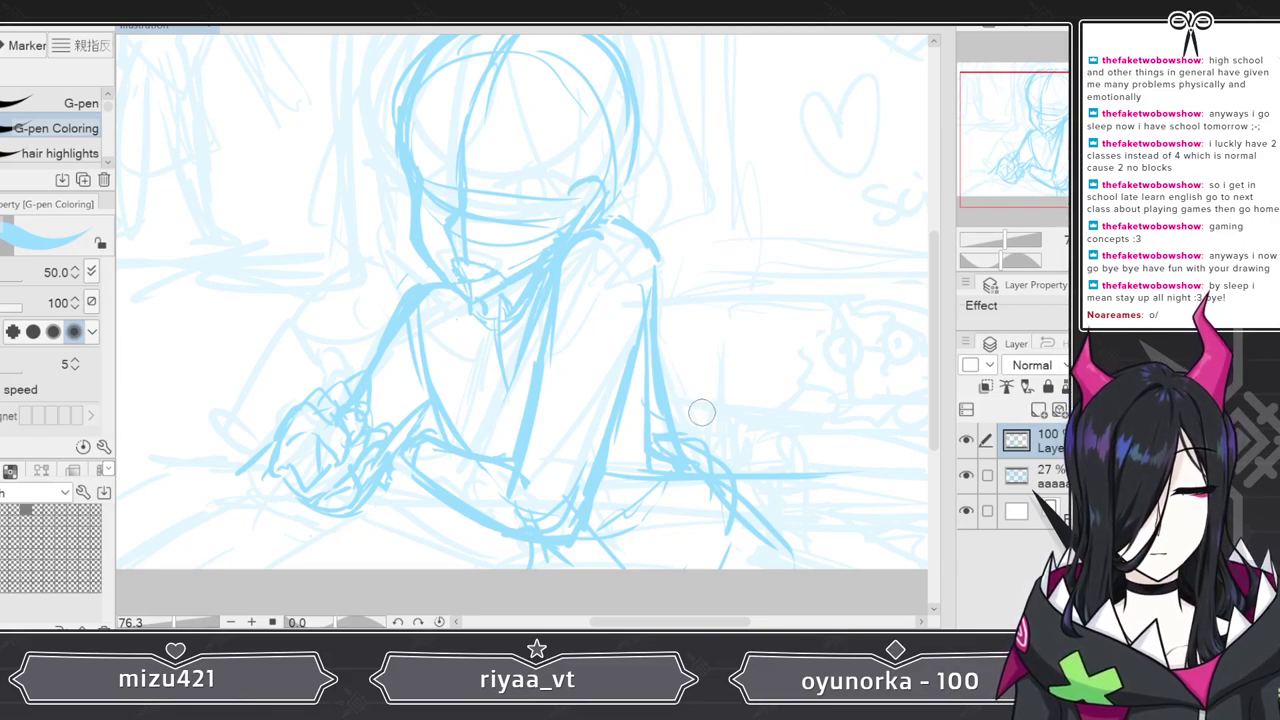
# - Touch up the mouth and far wrist strokes, and thicken the horizontal ground line beside the hip
pyautogui.press('e')
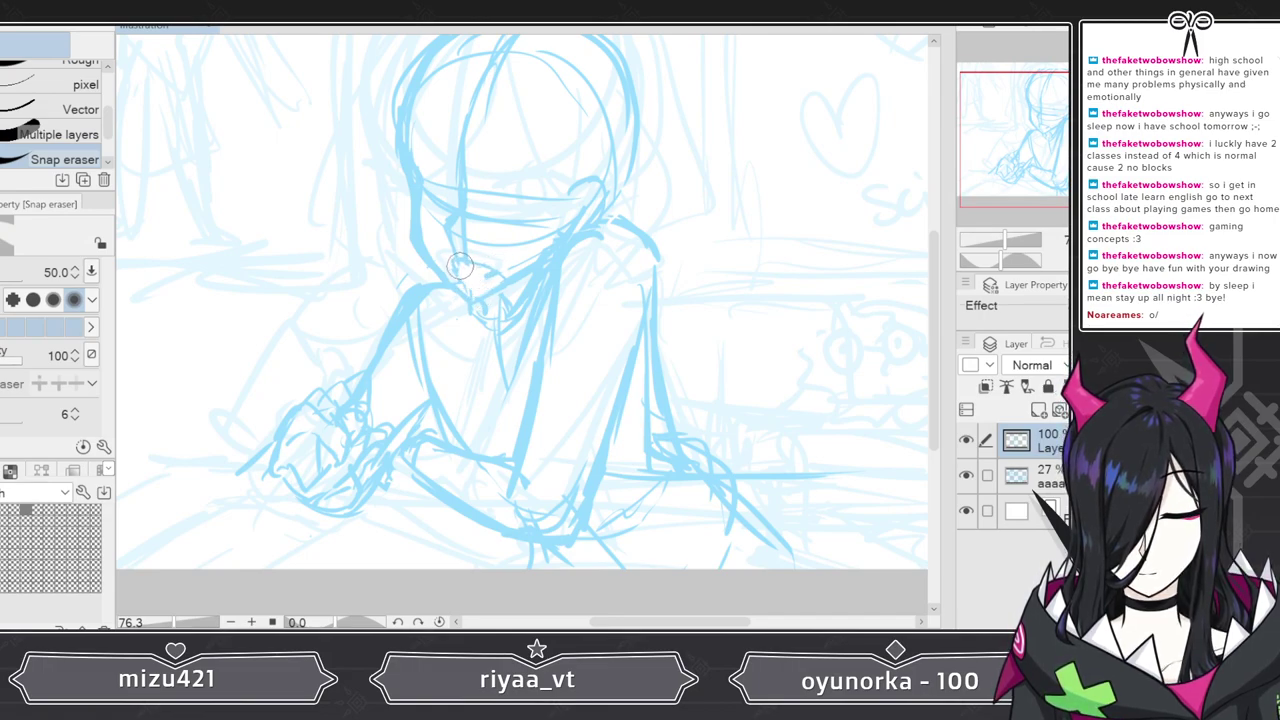
pyautogui.press('p')
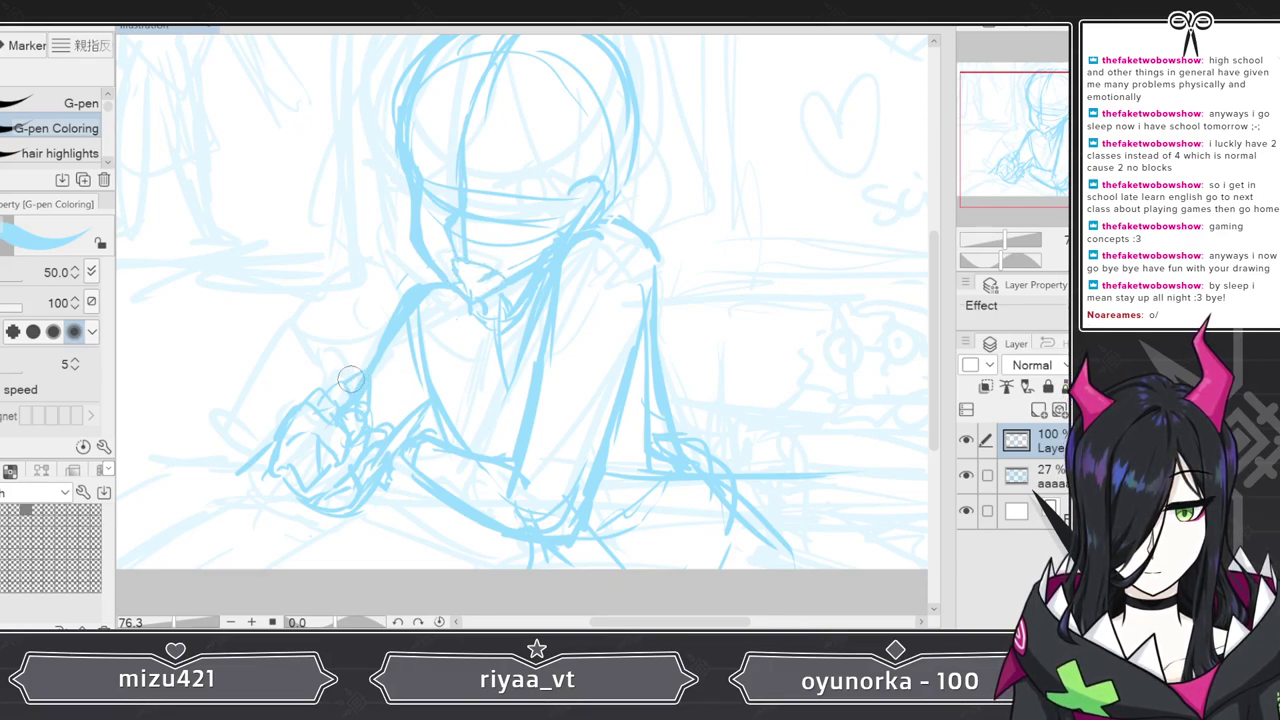
pyautogui.moveTo(361, 383); pyautogui.dragTo(372, 406)
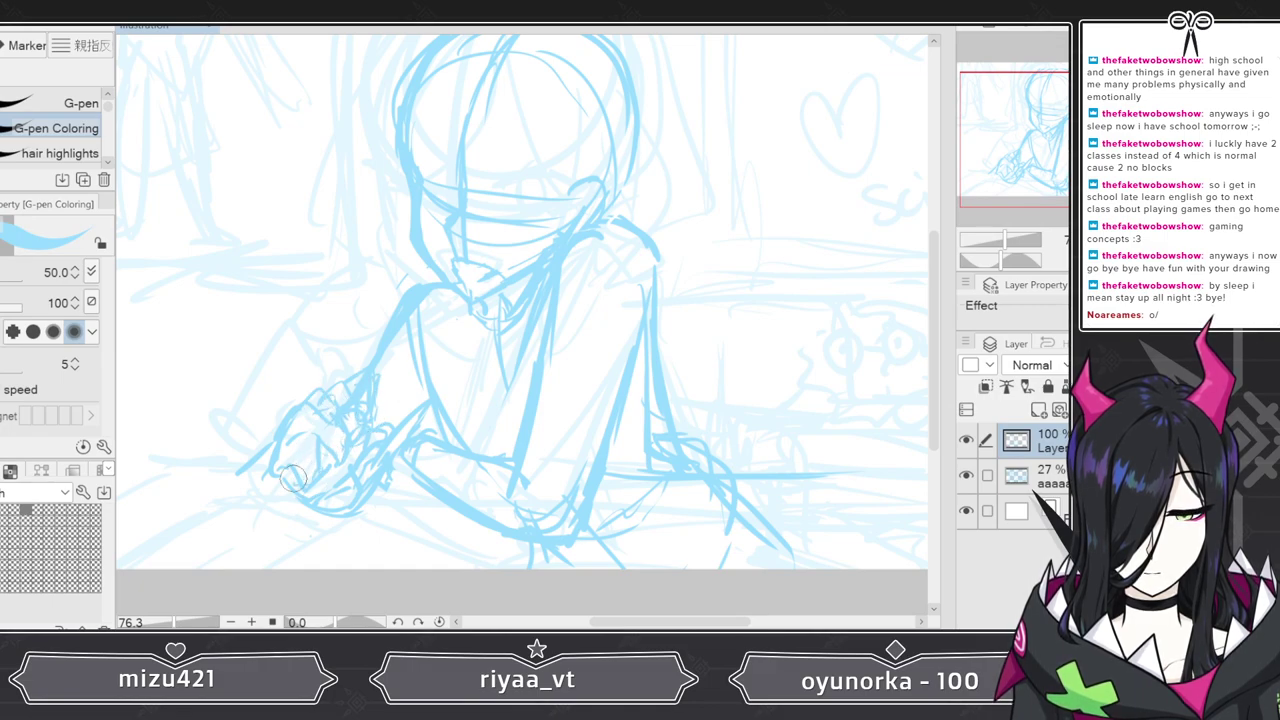
pyautogui.moveTo(623, 624); pyautogui.dragTo(658, 624)
pyautogui.moveTo(604, 474); pyautogui.dragTo(723, 489)
pyautogui.moveTo(606, 474); pyautogui.dragTo(752, 480)
pyautogui.moveTo(703, 621)
pyautogui.mouseDown()
pyautogui.moveTo(565, 621)
pyautogui.moveTo(689, 621)
pyautogui.mouseUp()
# - Scale the blue character sketch up to 115% and reposition it over the faded rough
pyautogui.moveTo(1010, 243); pyautogui.dragTo(999, 253)
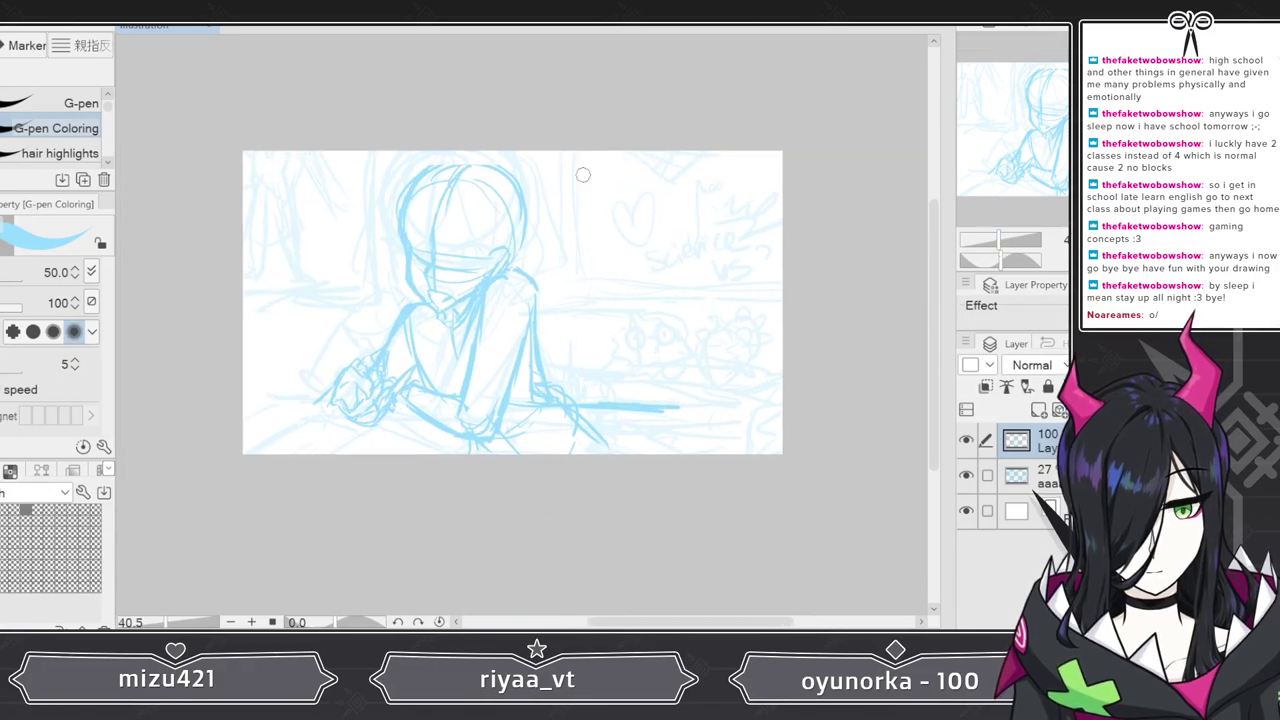
pyautogui.hotkey('ctrl', 't')
pyautogui.moveTo(314, 163); pyautogui.dragTo(259, 93)
pyautogui.moveTo(527, 263)
pyautogui.mouseDown()
pyautogui.moveTo(534, 280)
pyautogui.moveTo(548, 276)
pyautogui.mouseUp()
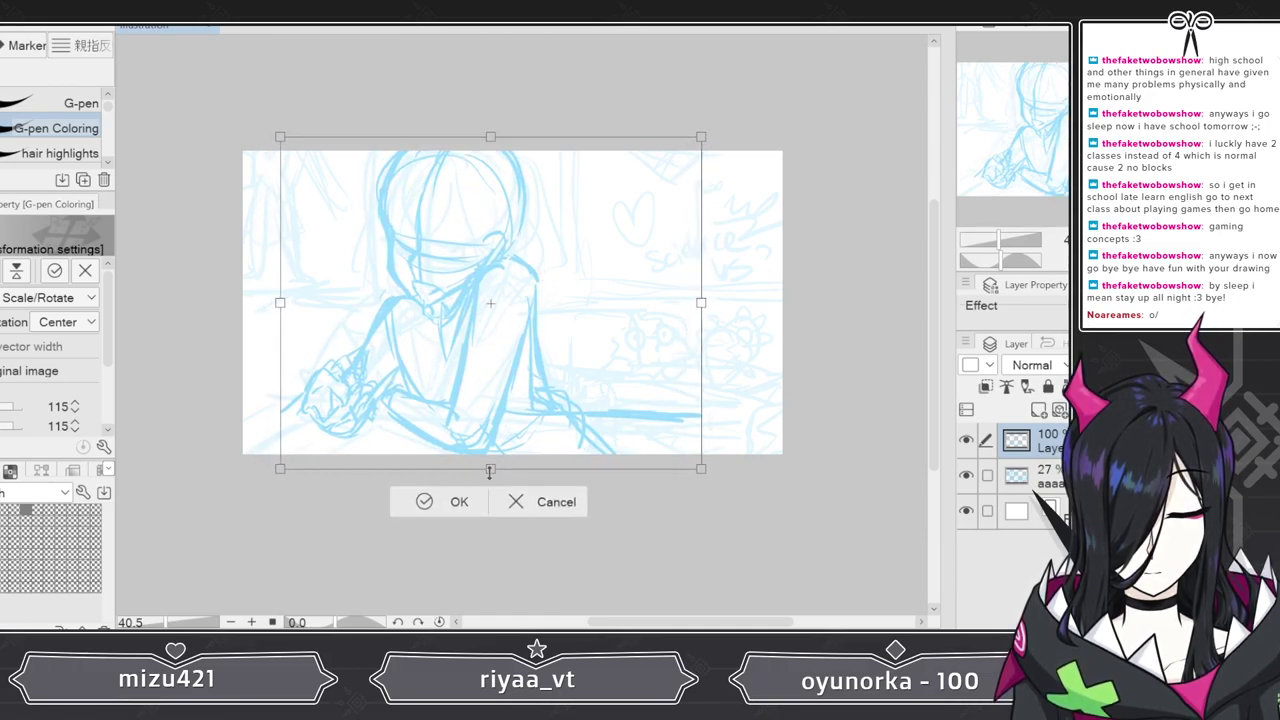
pyautogui.click(443, 502)
# - Hide the blue character sketch layer and add a new empty layer above it
pyautogui.click(967, 442)
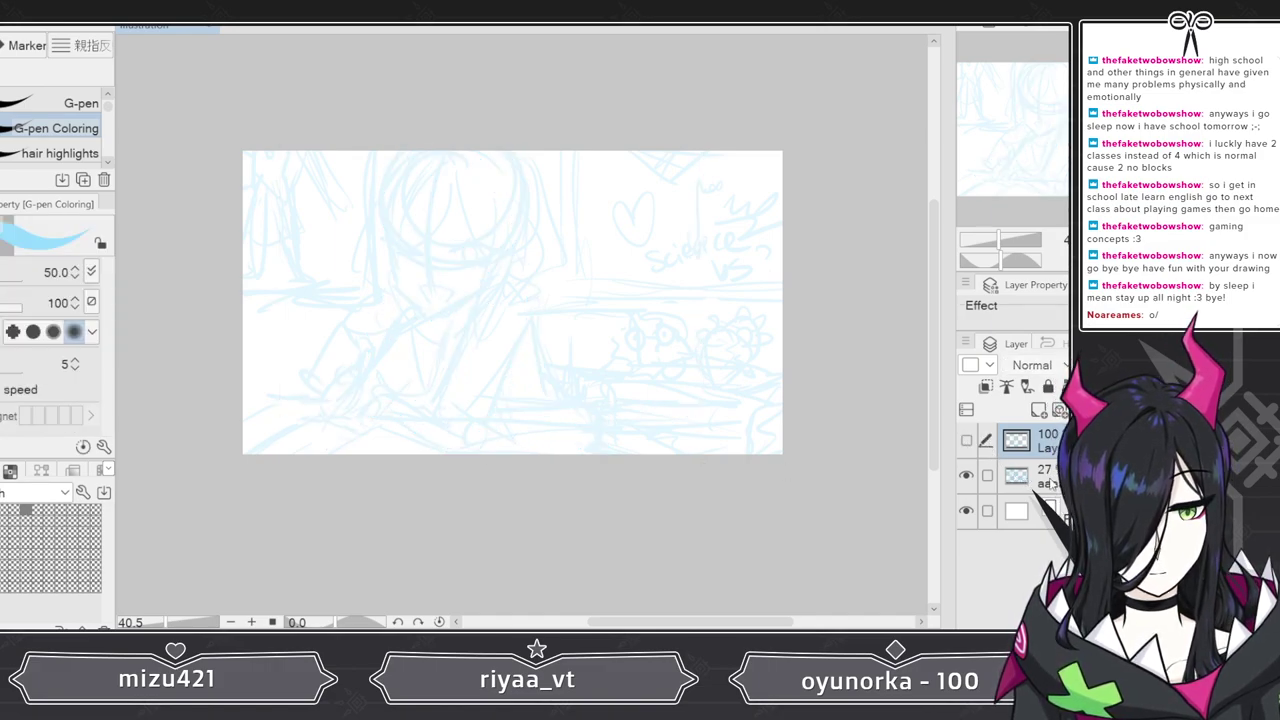
pyautogui.click(1038, 410)
pyautogui.moveTo(1015, 241); pyautogui.dragTo(1005, 241)
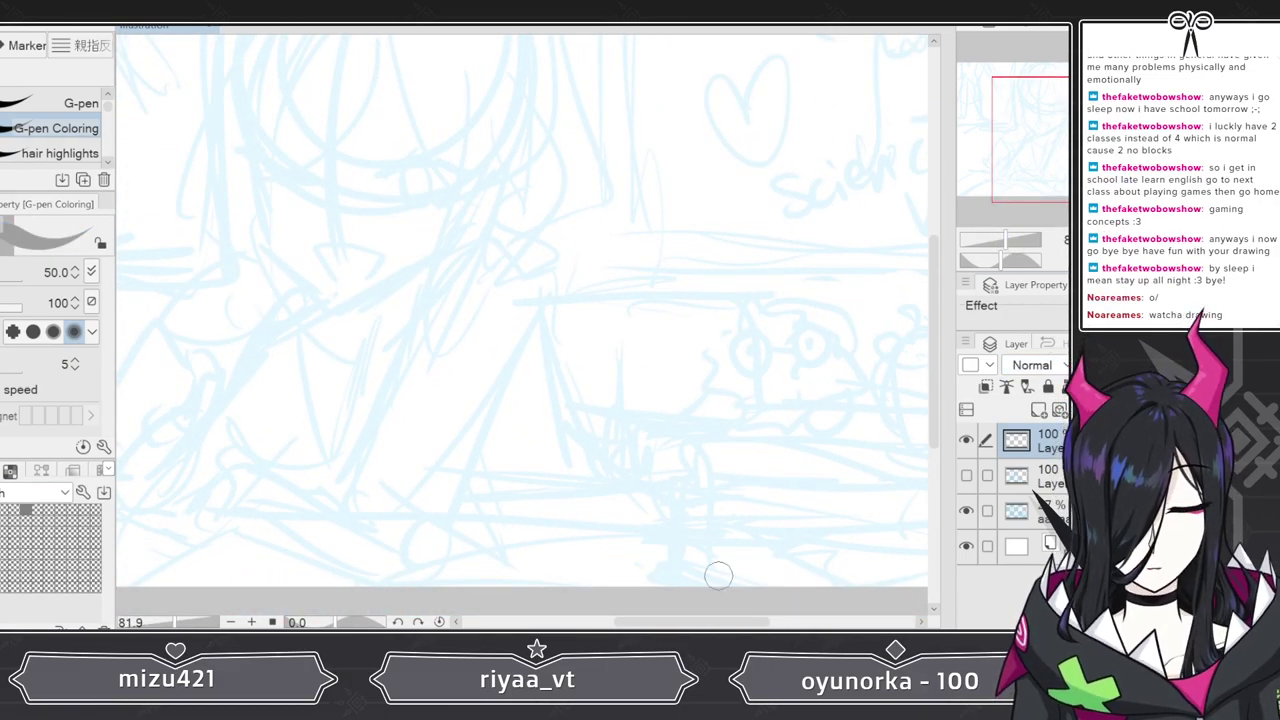
pyautogui.moveTo(724, 621); pyautogui.dragTo(701, 621)
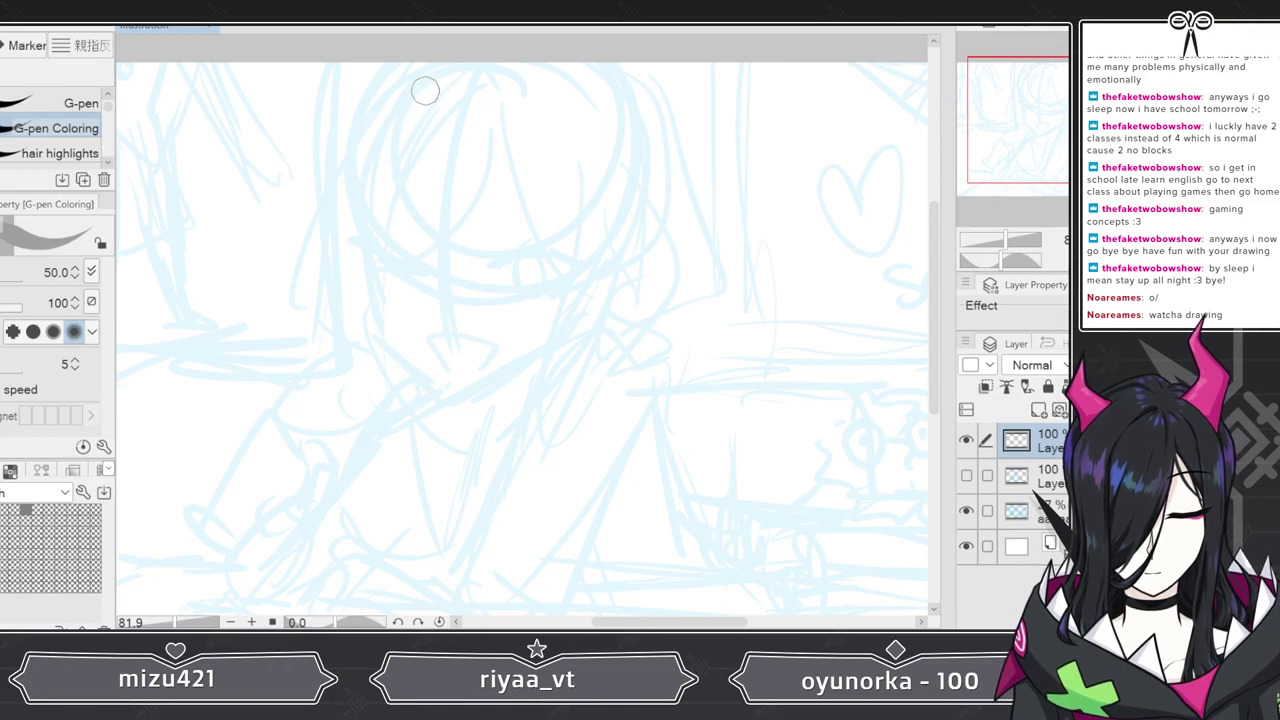
# - Draw the face outline in grey over the faded rough, from the forehead down around the pointed chin and jaw to the ear
pyautogui.moveTo(441, 70); pyautogui.dragTo(364, 213)
pyautogui.moveTo(380, 150)
pyautogui.mouseDown()
pyautogui.moveTo(367, 261)
pyautogui.moveTo(365, 229)
pyautogui.moveTo(389, 278)
pyautogui.moveTo(383, 287)
pyautogui.moveTo(376, 258)
pyautogui.moveTo(385, 320)
pyautogui.mouseUp()
pyautogui.moveTo(375, 258)
pyautogui.mouseDown()
pyautogui.moveTo(400, 352)
pyautogui.moveTo(448, 392)
pyautogui.moveTo(563, 338)
pyautogui.moveTo(578, 305)
pyautogui.mouseUp()
pyautogui.moveTo(593, 238)
pyautogui.mouseDown()
pyautogui.moveTo(625, 240)
pyautogui.moveTo(620, 281)
pyautogui.moveTo(568, 304)
pyautogui.mouseUp()
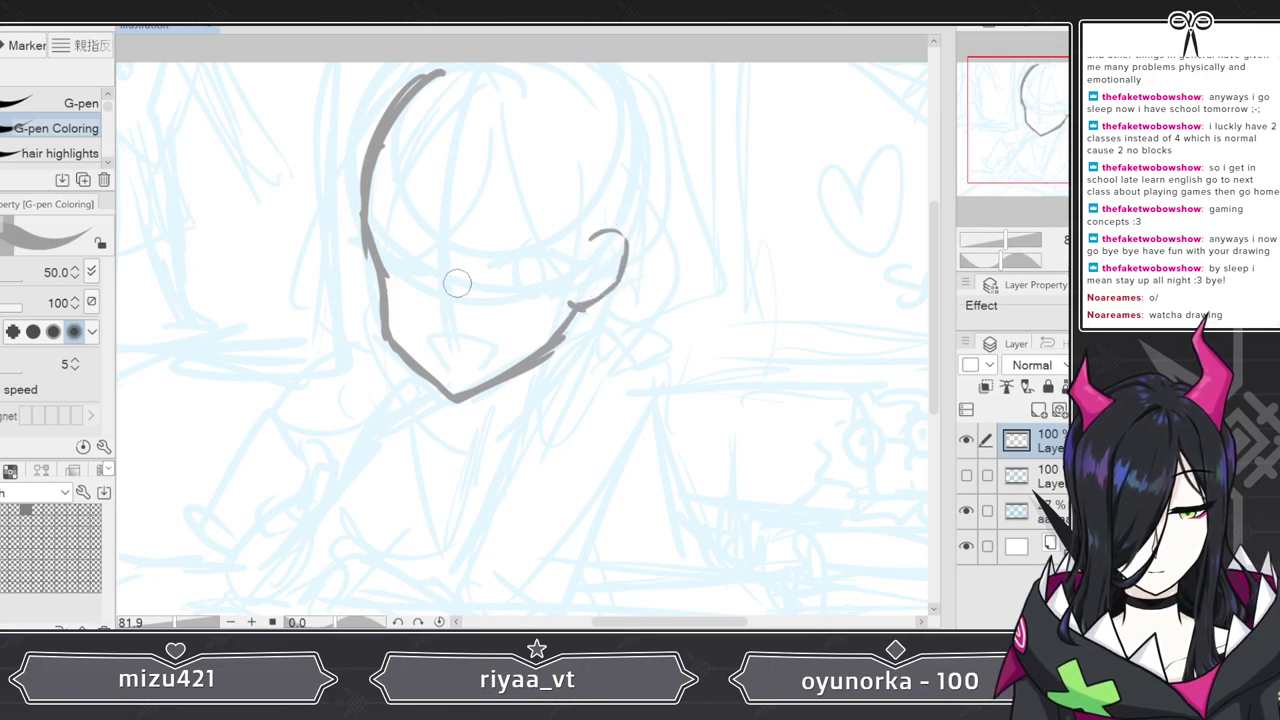
pyautogui.moveTo(370, 170)
pyautogui.mouseDown()
pyautogui.moveTo(367, 211)
pyautogui.moveTo(388, 295)
pyautogui.mouseUp()
pyautogui.moveTo(380, 252); pyautogui.dragTo(386, 345)
pyautogui.hotkey('ctrl', 'z')
pyautogui.hotkey('ctrl', 'z')
# - Thicken the far side of the face outline and sketch the downturned mouth and the nose
pyautogui.moveTo(384, 140)
pyautogui.mouseDown()
pyautogui.moveTo(372, 240)
pyautogui.moveTo(386, 316)
pyautogui.moveTo(447, 362)
pyautogui.moveTo(500, 347)
pyautogui.moveTo(484, 365)
pyautogui.mouseUp()
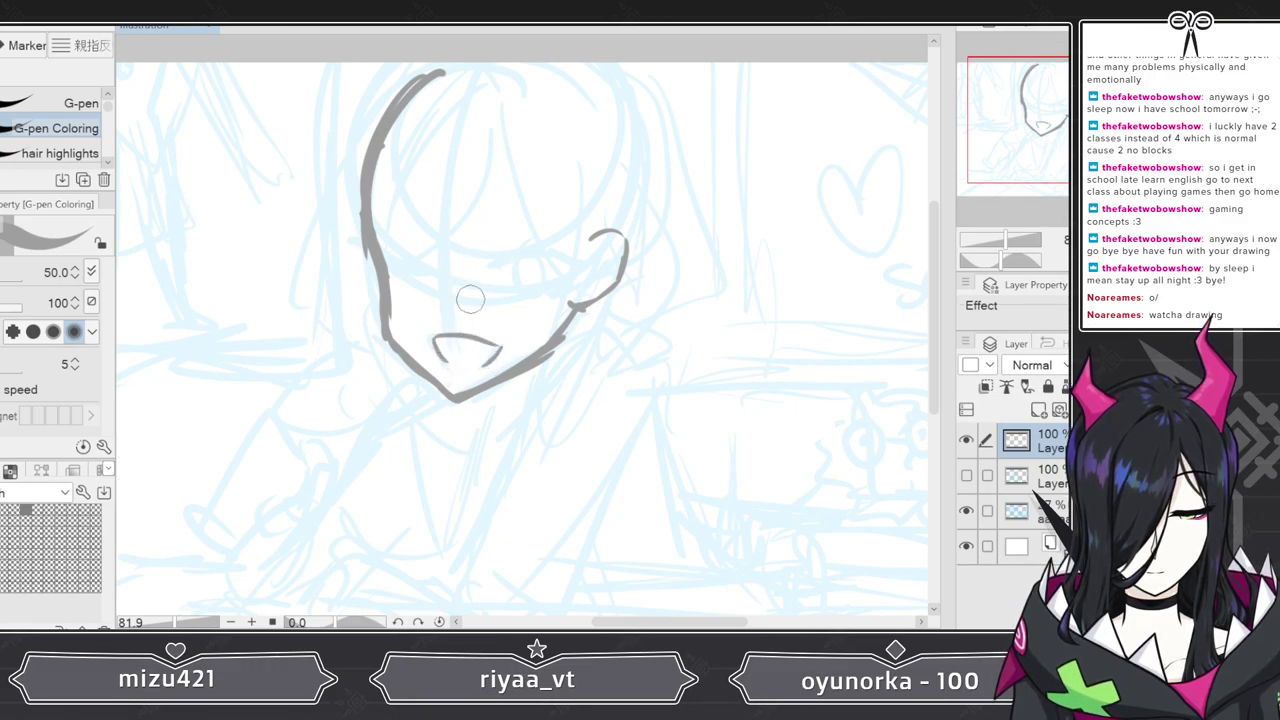
pyautogui.moveTo(443, 243)
pyautogui.mouseDown()
pyautogui.moveTo(452, 270)
pyautogui.moveTo(432, 292)
pyautogui.moveTo(447, 316)
pyautogui.moveTo(454, 280)
pyautogui.mouseUp()
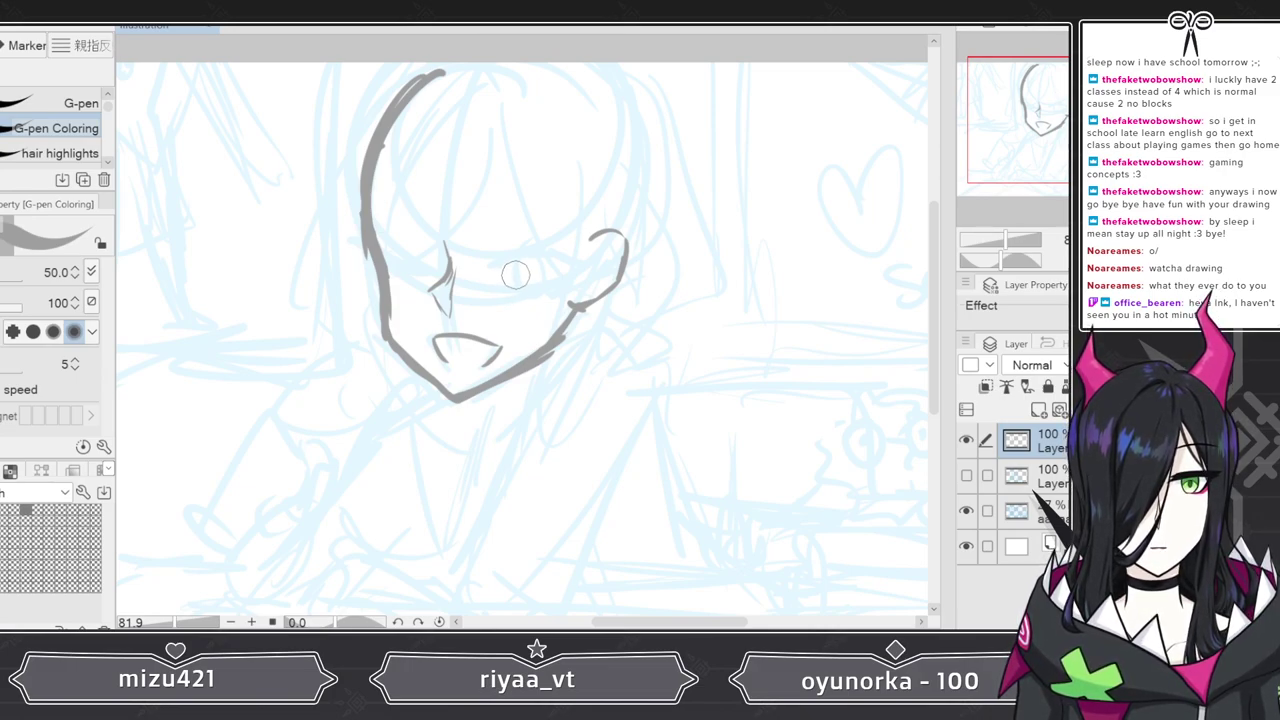
# - Close the head with a rounded skull outline down to the ear and add a curved centre line along the forehead
pyautogui.moveTo(695, 623); pyautogui.dragTo(682, 624)
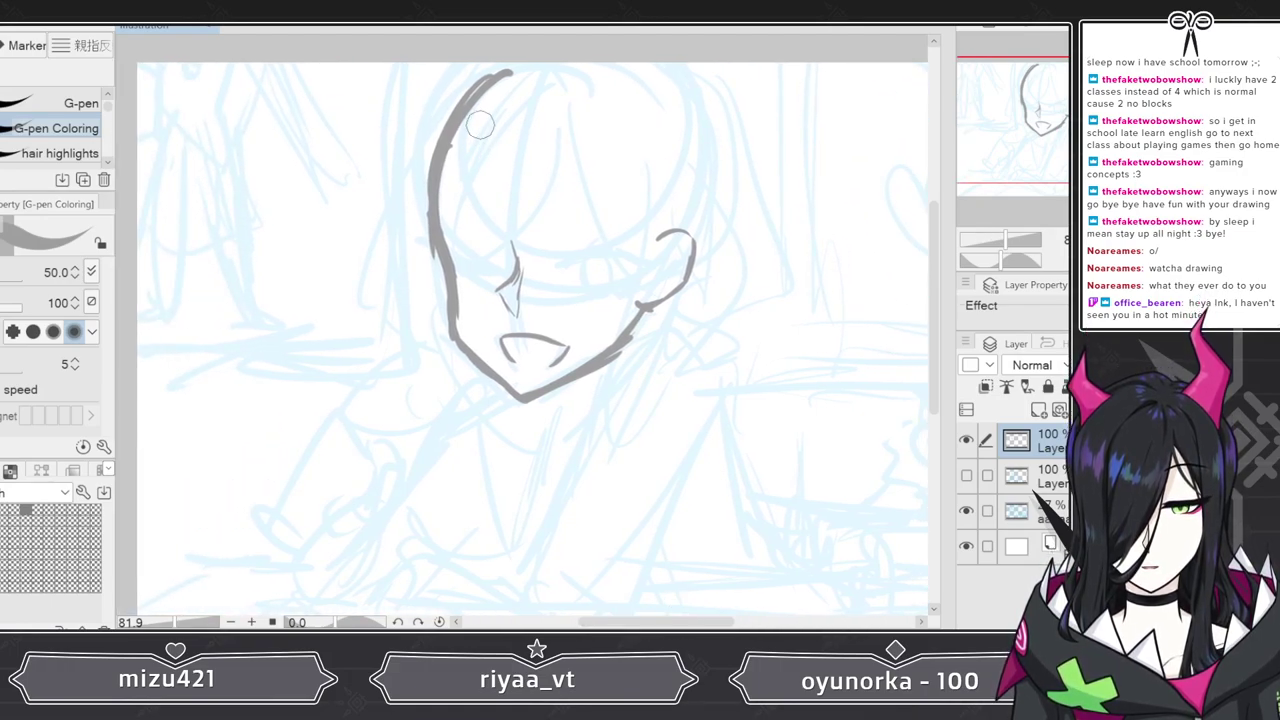
pyautogui.moveTo(486, 89)
pyautogui.mouseDown()
pyautogui.moveTo(560, 78)
pyautogui.moveTo(572, 58)
pyautogui.moveTo(688, 102)
pyautogui.moveTo(709, 125)
pyautogui.moveTo(716, 205)
pyautogui.moveTo(697, 262)
pyautogui.mouseUp()
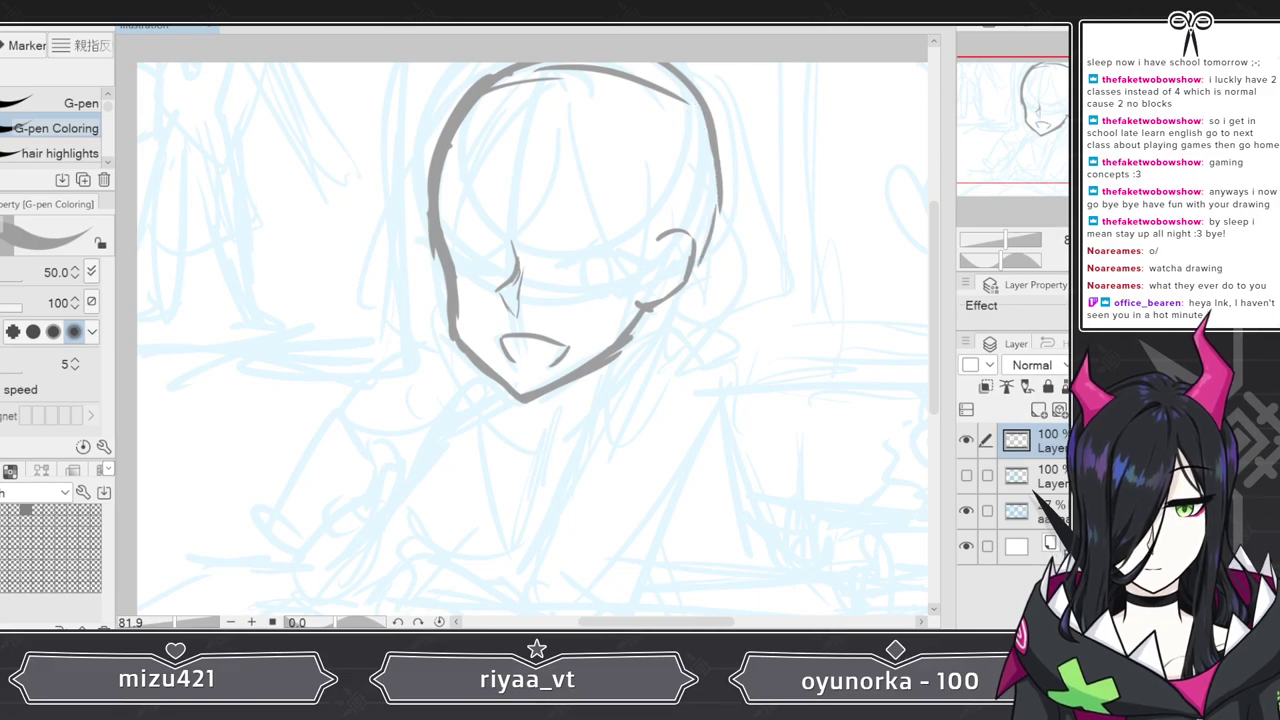
pyautogui.moveTo(574, 70); pyautogui.dragTo(512, 202)
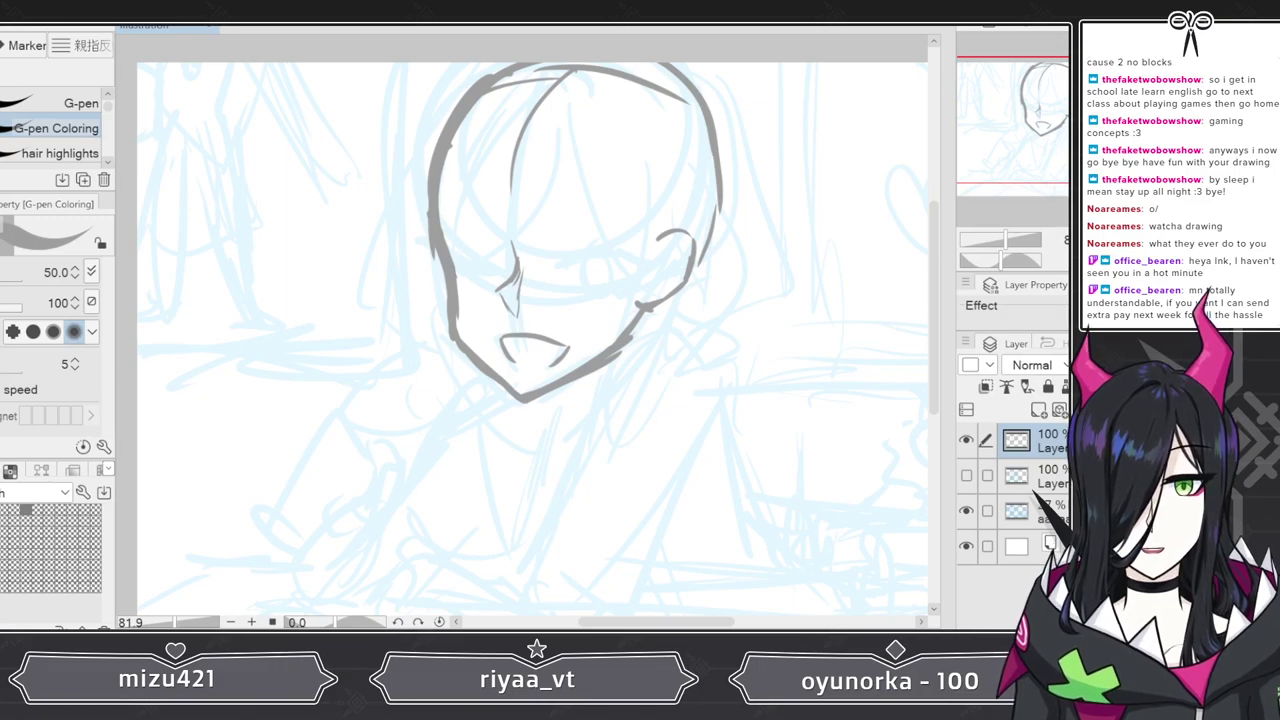
# - Hatch over the nose and erase the excess strokes on its near side, leaving a sharper angular shape
pyautogui.scroll(-4, 690, 148)
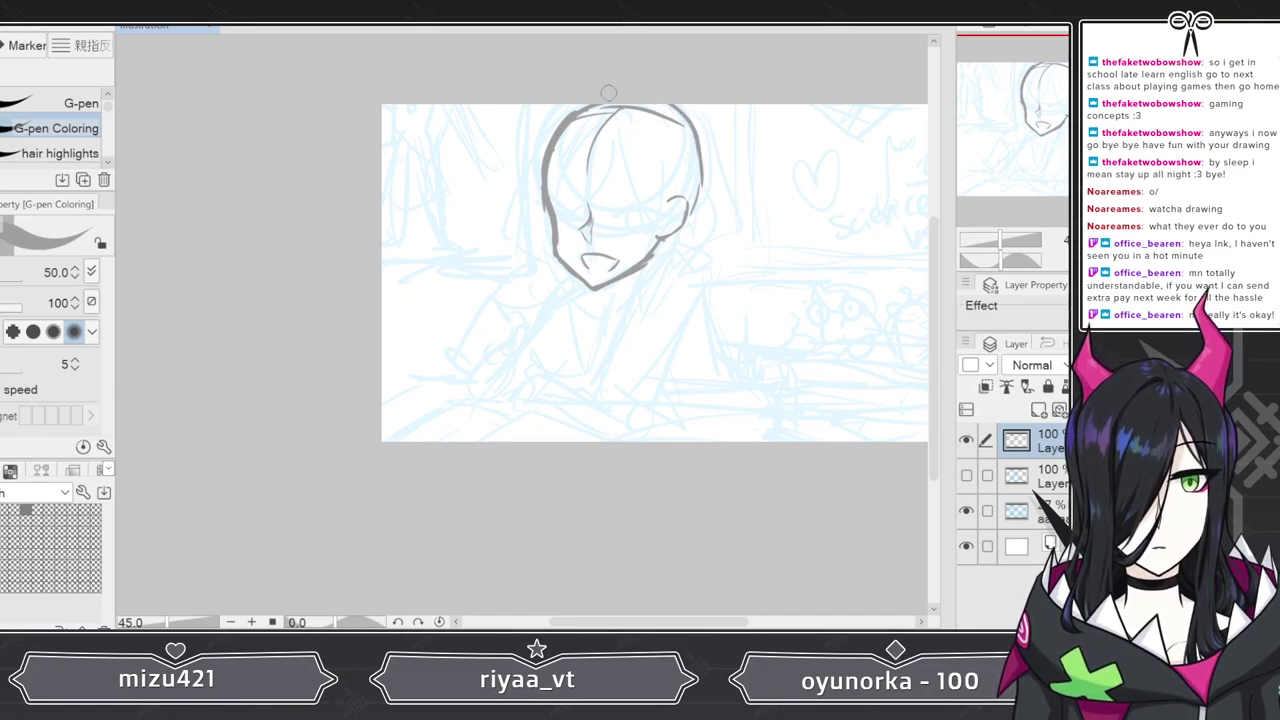
pyautogui.scroll(1, 575, 169)
pyautogui.scroll(5, 597, 185)
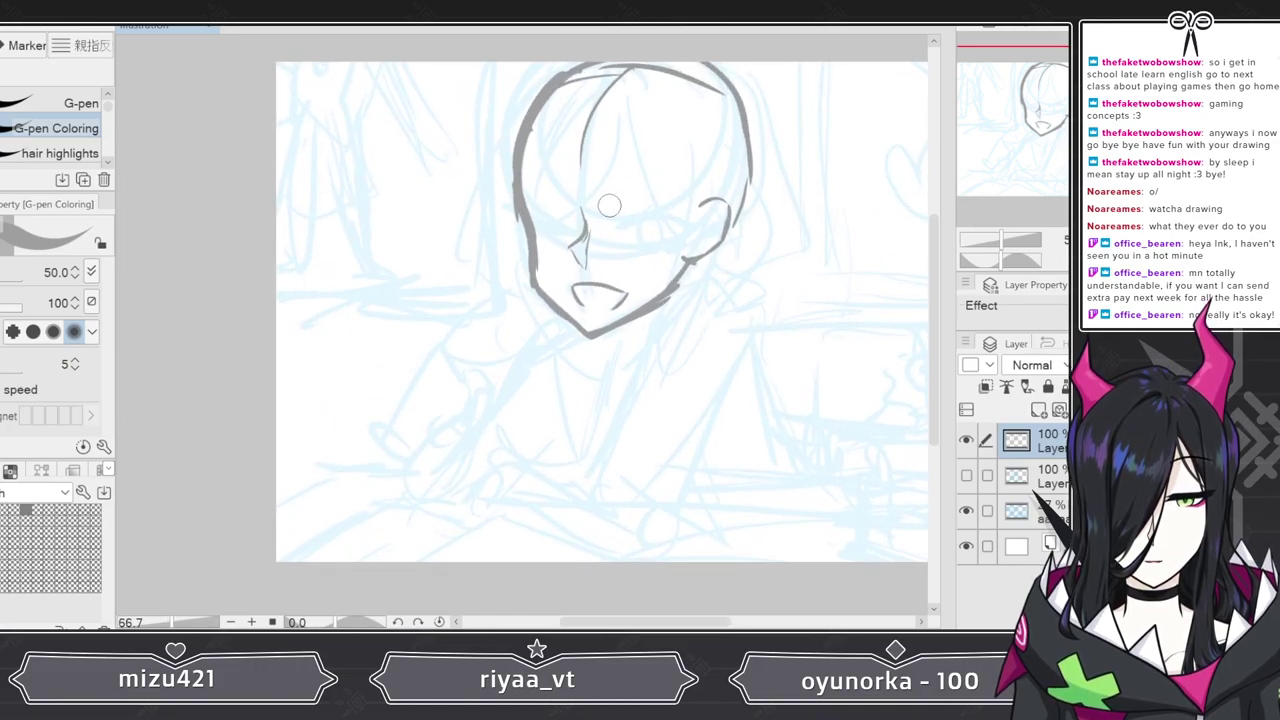
pyautogui.moveTo(563, 187)
pyautogui.mouseDown()
pyautogui.moveTo(563, 238)
pyautogui.moveTo(529, 276)
pyautogui.moveTo(554, 242)
pyautogui.moveTo(540, 281)
pyautogui.moveTo(556, 303)
pyautogui.moveTo(578, 229)
pyautogui.moveTo(556, 290)
pyautogui.mouseUp()
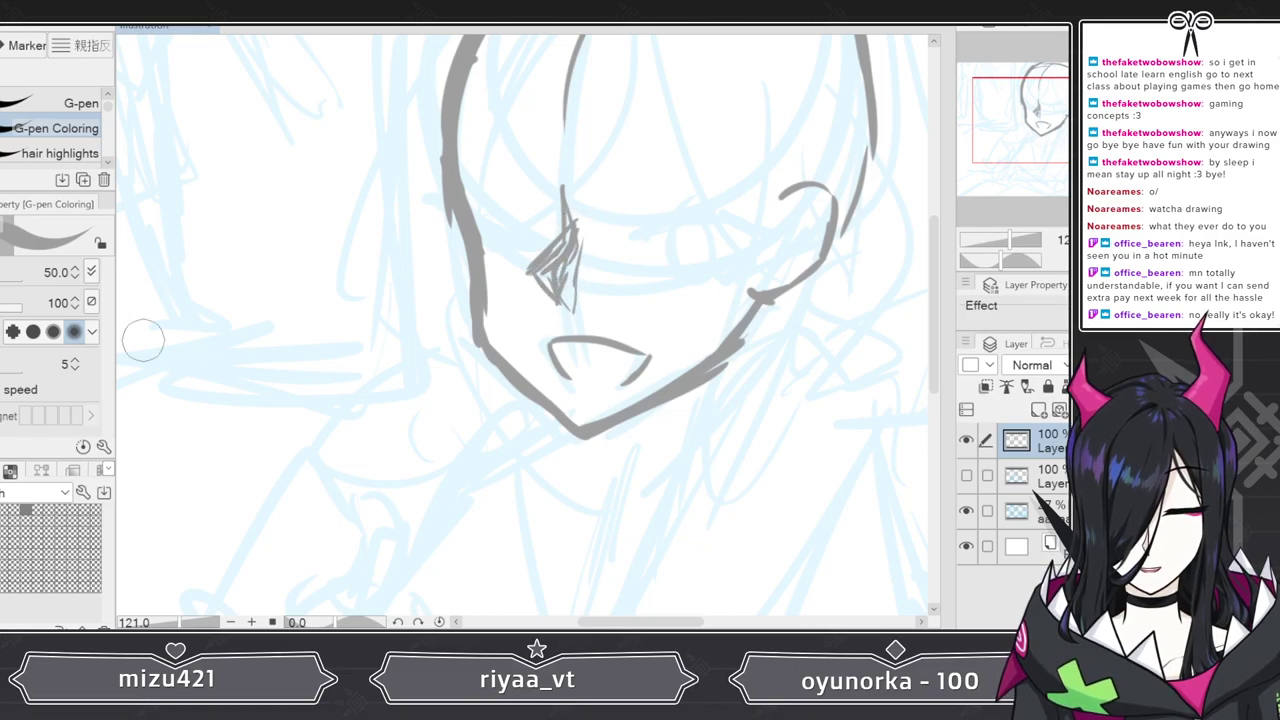
pyautogui.press('e')
pyautogui.moveTo(584, 235)
pyautogui.mouseDown()
pyautogui.moveTo(570, 285)
pyautogui.moveTo(583, 217)
pyautogui.moveTo(571, 295)
pyautogui.moveTo(560, 240)
pyautogui.moveTo(550, 280)
pyautogui.mouseUp()
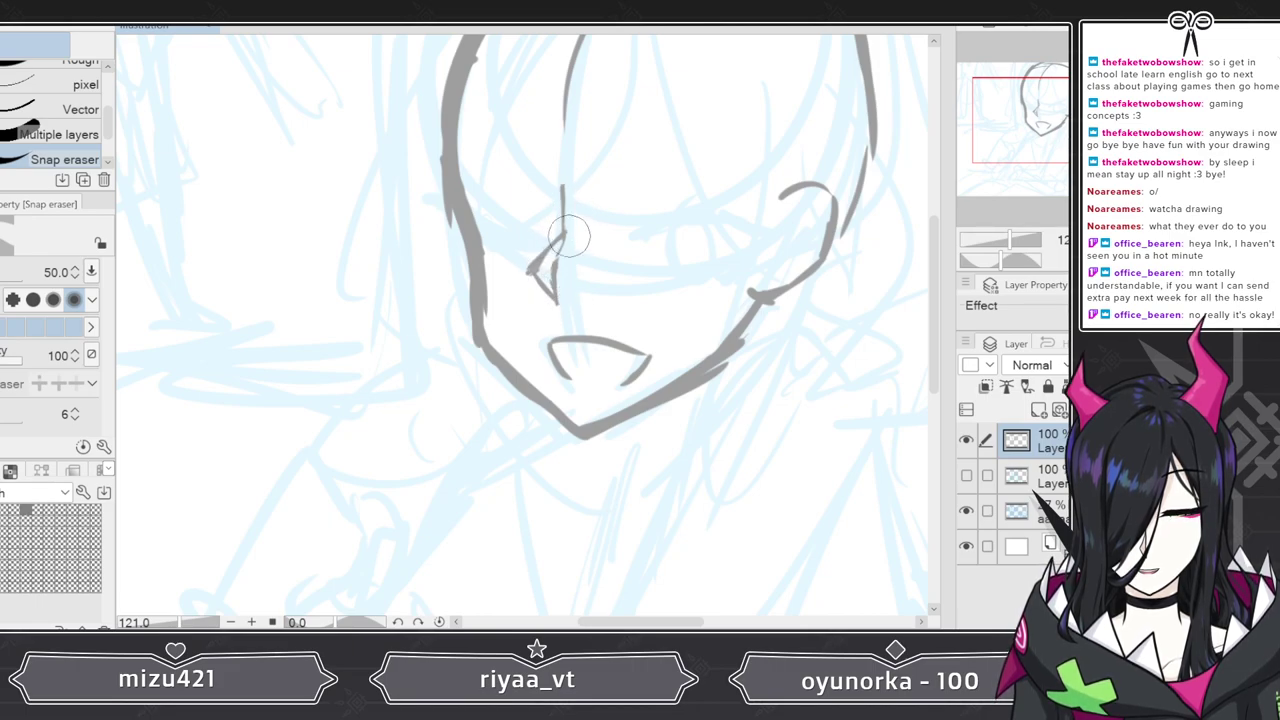
# - Draw an inner hairline arc from the crown to the ear and thicken the top and back of the skull outline
pyautogui.press('p')
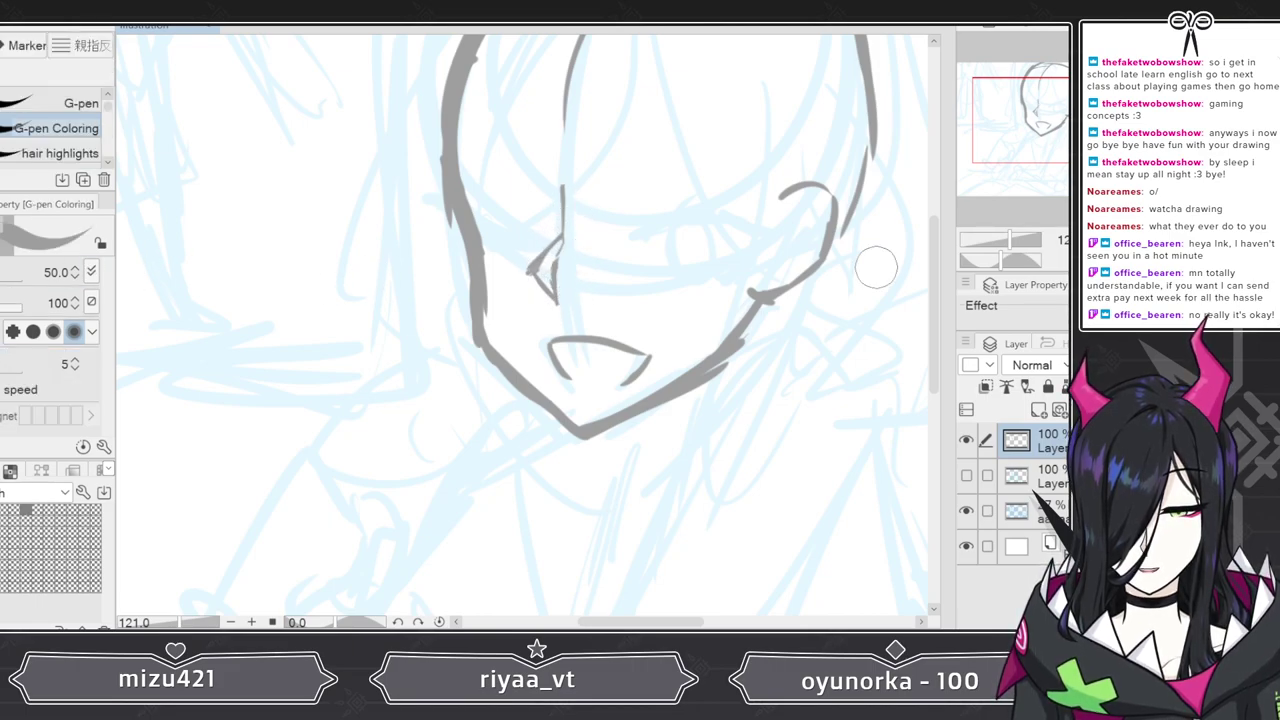
pyautogui.moveTo(943, 280); pyautogui.dragTo(945, 238)
pyautogui.moveTo(940, 245); pyautogui.dragTo(940, 242)
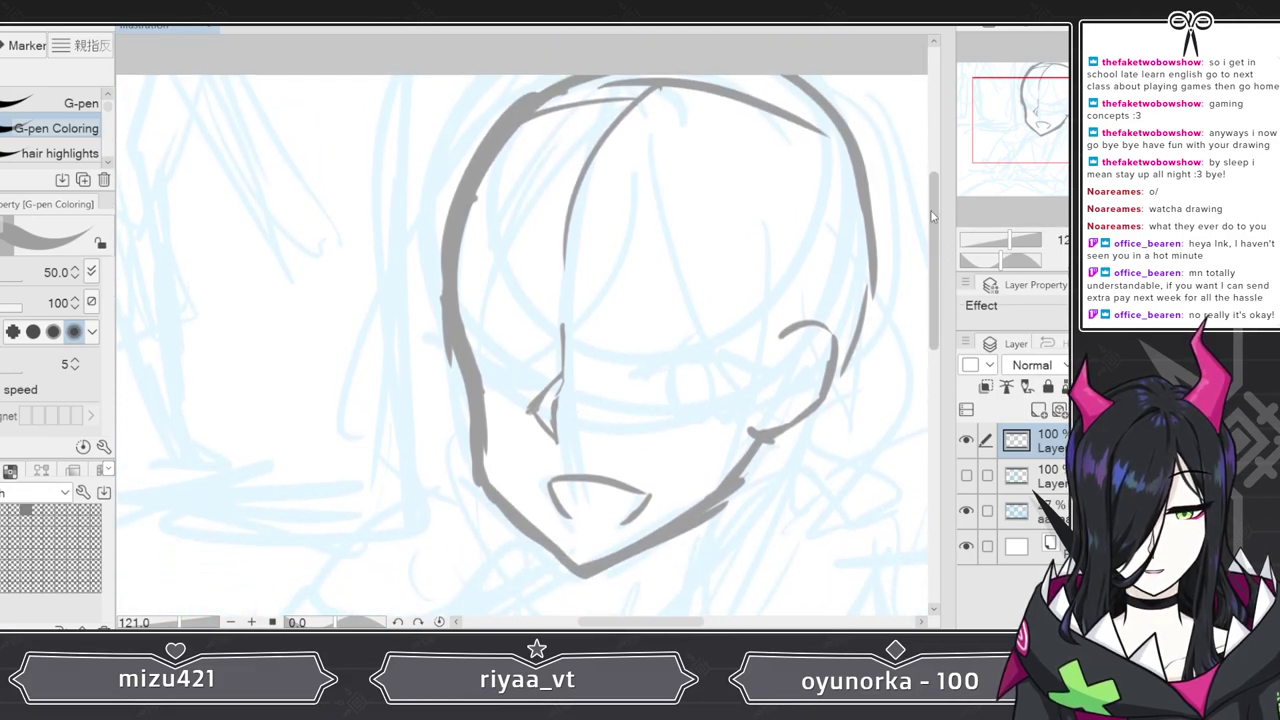
pyautogui.moveTo(540, 110)
pyautogui.mouseDown()
pyautogui.moveTo(672, 100)
pyautogui.moveTo(798, 185)
pyautogui.moveTo(850, 298)
pyautogui.moveTo(841, 330)
pyautogui.mouseUp()
pyautogui.moveTo(700, 84); pyautogui.dragTo(817, 130)
pyautogui.moveTo(758, 78); pyautogui.dragTo(866, 250)
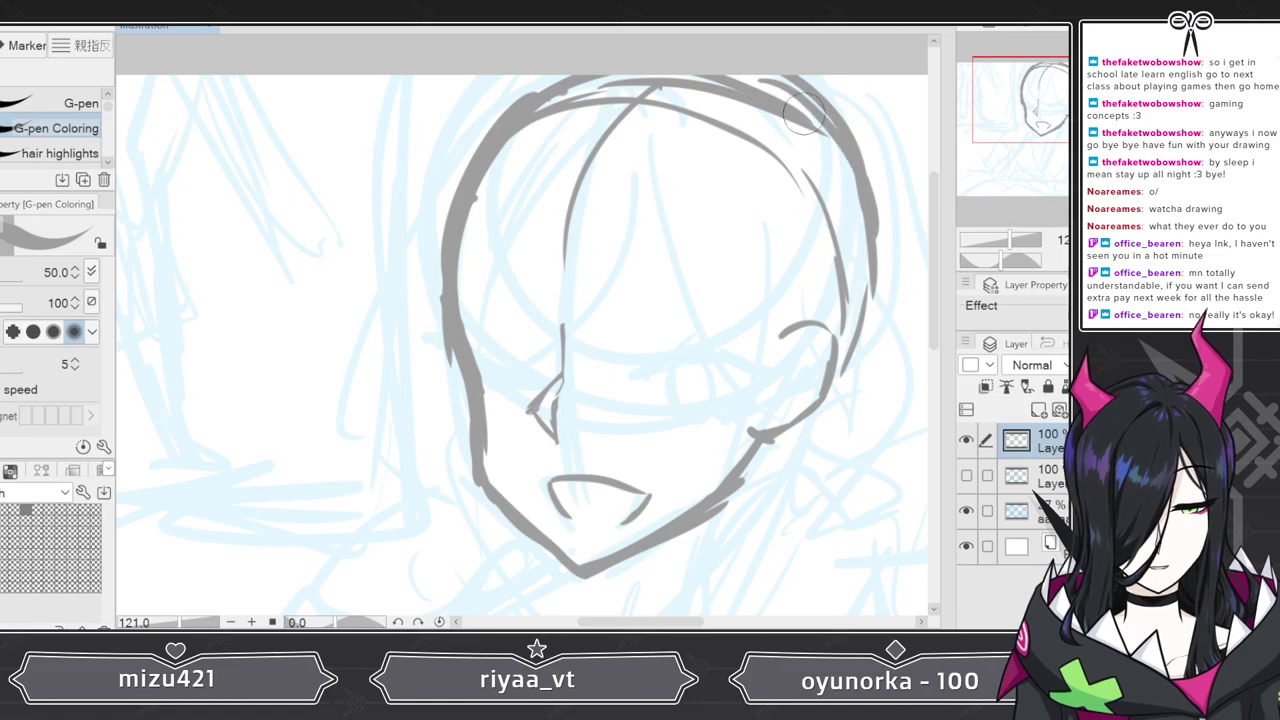
pyautogui.moveTo(795, 102); pyautogui.dragTo(874, 285)
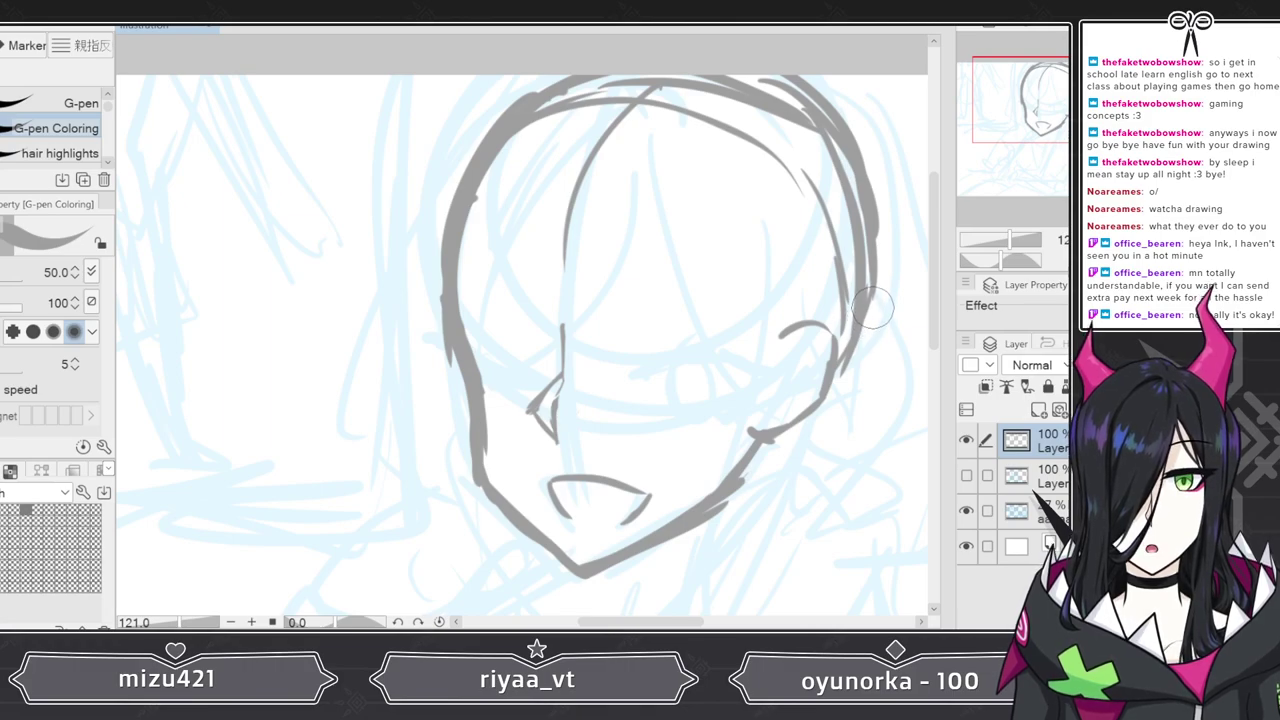
# - Thicken the ear outline and extend its upper curl and the lobe where it meets the jaw
pyautogui.moveTo(936, 238)
pyautogui.mouseDown()
pyautogui.moveTo(937, 270)
pyautogui.moveTo(937, 220)
pyautogui.moveTo(941, 370)
pyautogui.moveTo(915, 342)
pyautogui.moveTo(943, 283)
pyautogui.mouseUp()
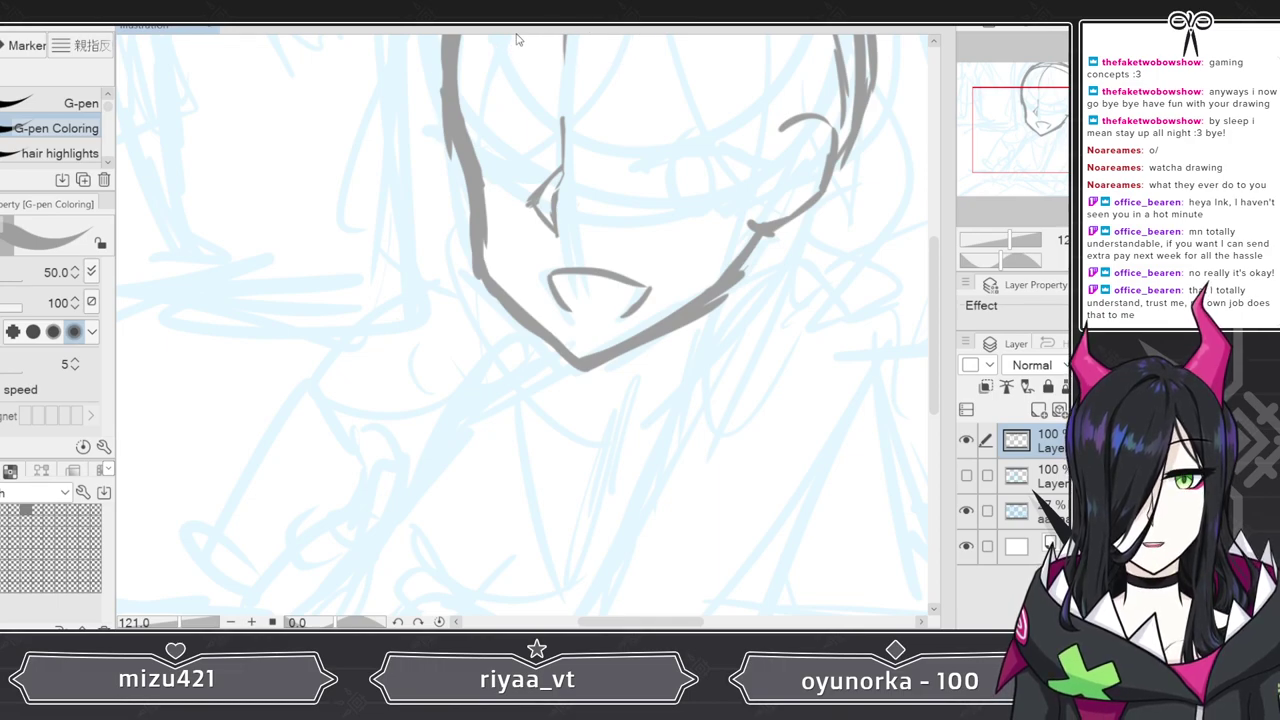
pyautogui.scroll(-2, 472, 92)
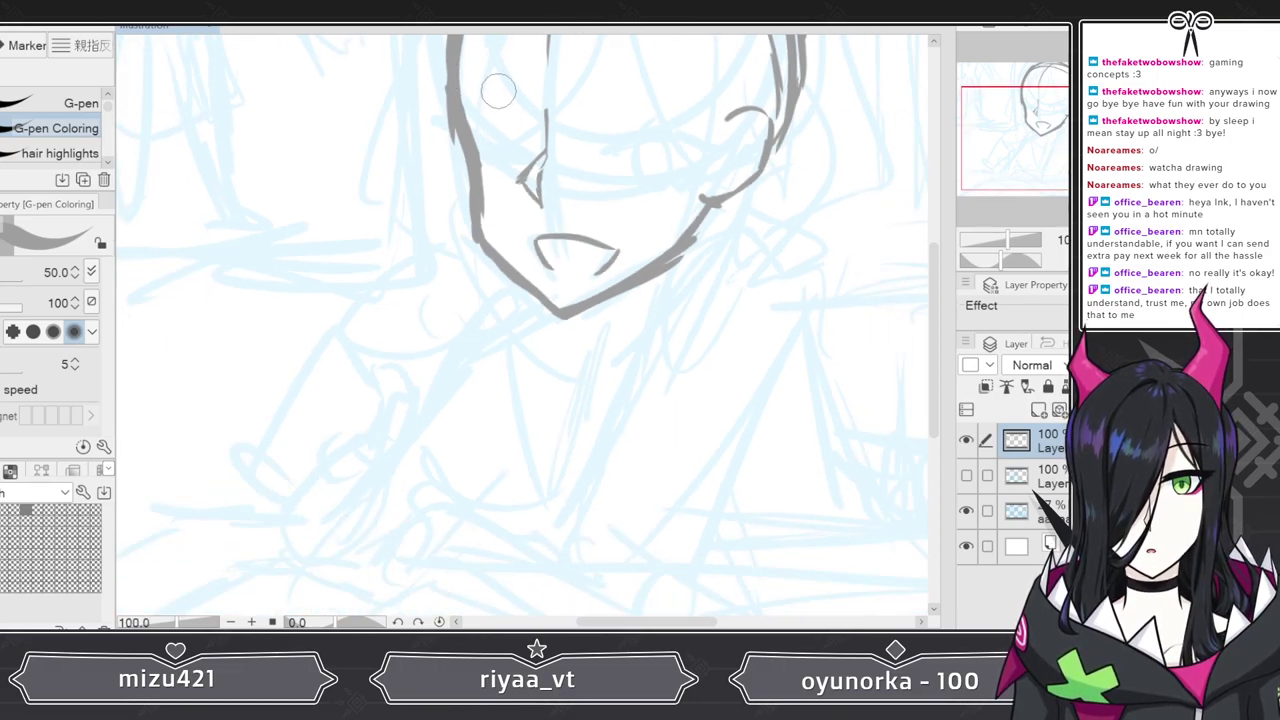
pyautogui.scroll(-1, 556, 357)
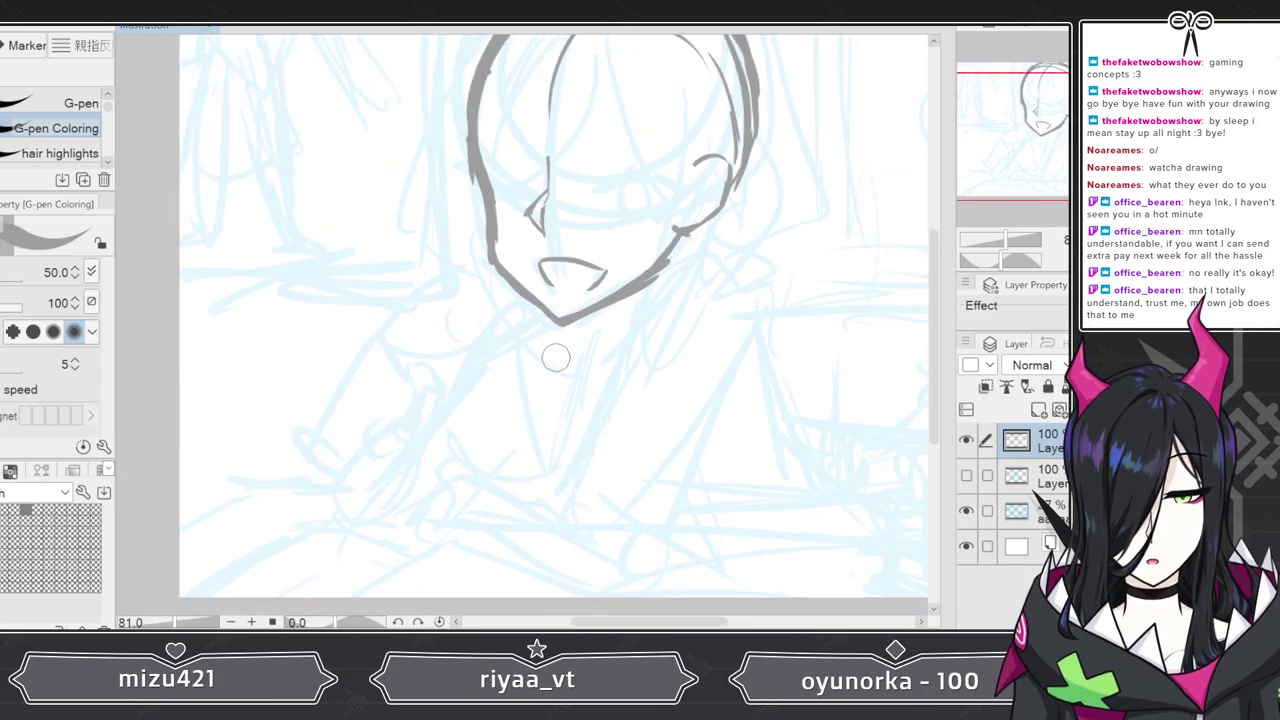
pyautogui.scroll(-1, 556, 357)
pyautogui.scroll(2, 589, 231)
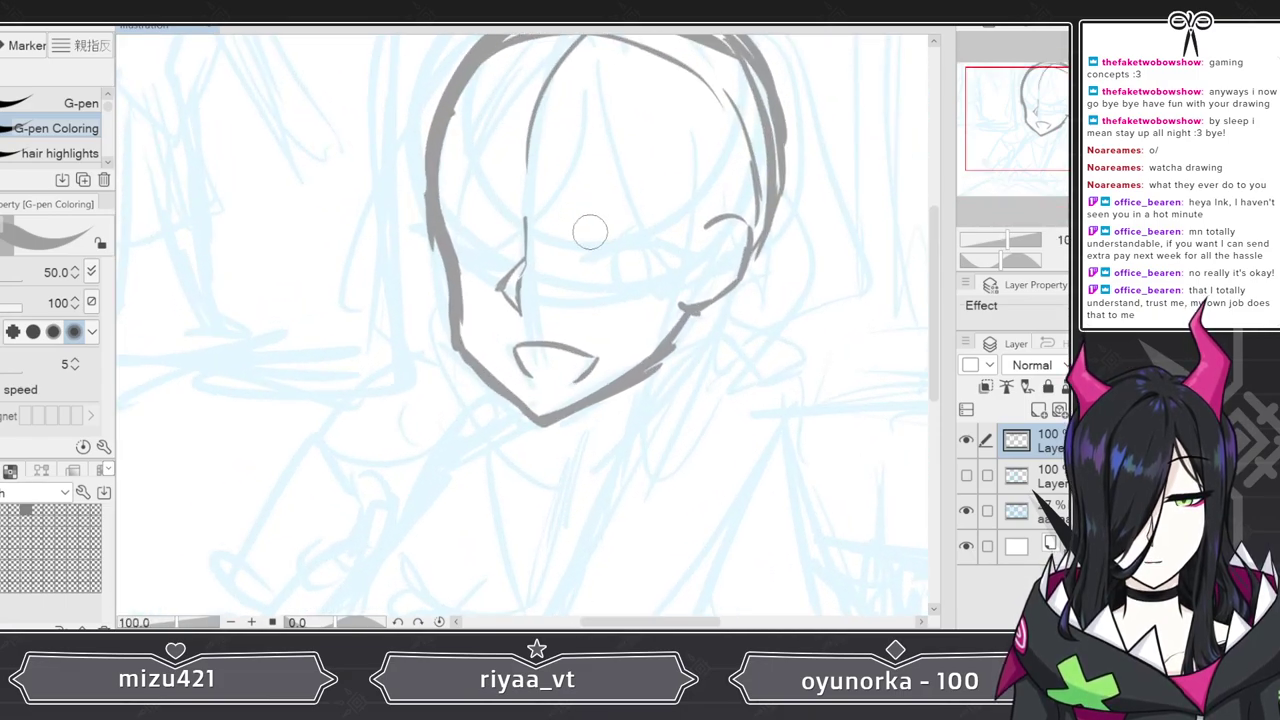
pyautogui.moveTo(695, 228)
pyautogui.mouseDown()
pyautogui.moveTo(712, 214)
pyautogui.moveTo(746, 250)
pyautogui.moveTo(735, 285)
pyautogui.moveTo(677, 317)
pyautogui.mouseUp()
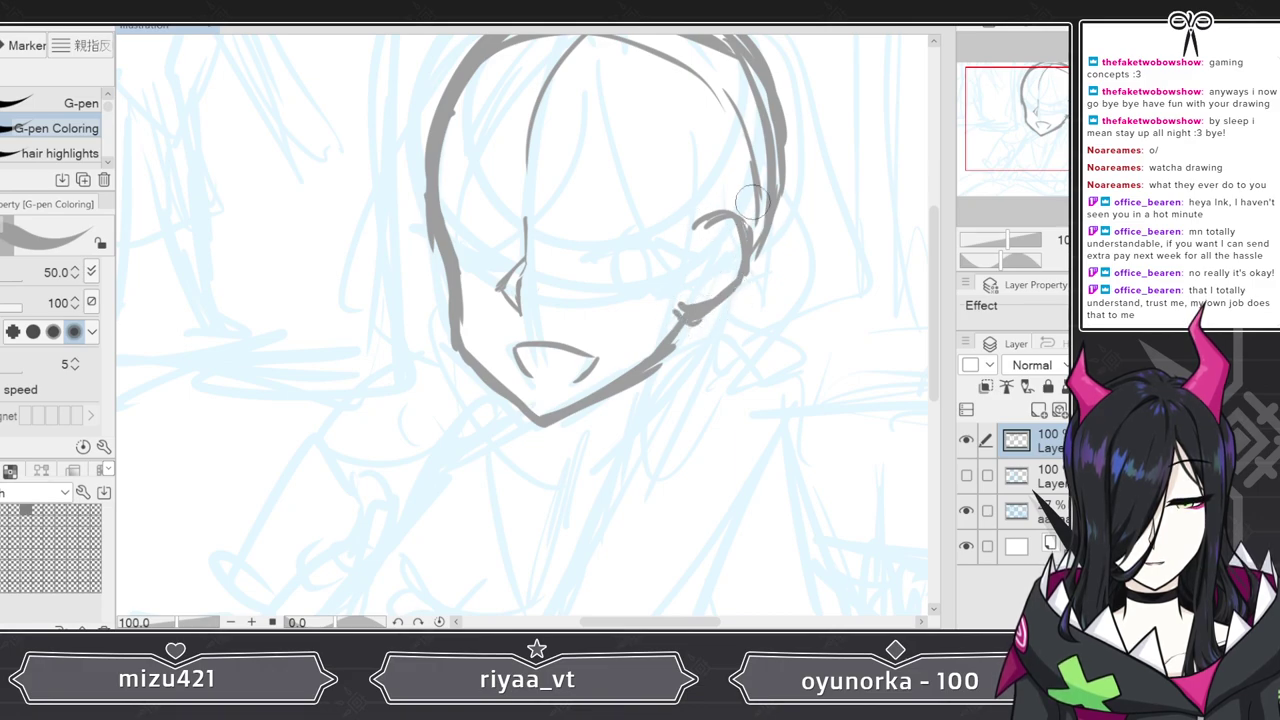
# - Add a short neck stroke under the chin and a rounded shoulder curve running outward from the jaw below the ear
pyautogui.moveTo(933, 241)
pyautogui.mouseDown()
pyautogui.moveTo(938, 188)
pyautogui.moveTo(938, 304)
pyautogui.mouseUp()
pyautogui.moveTo(584, 236); pyautogui.dragTo(601, 262)
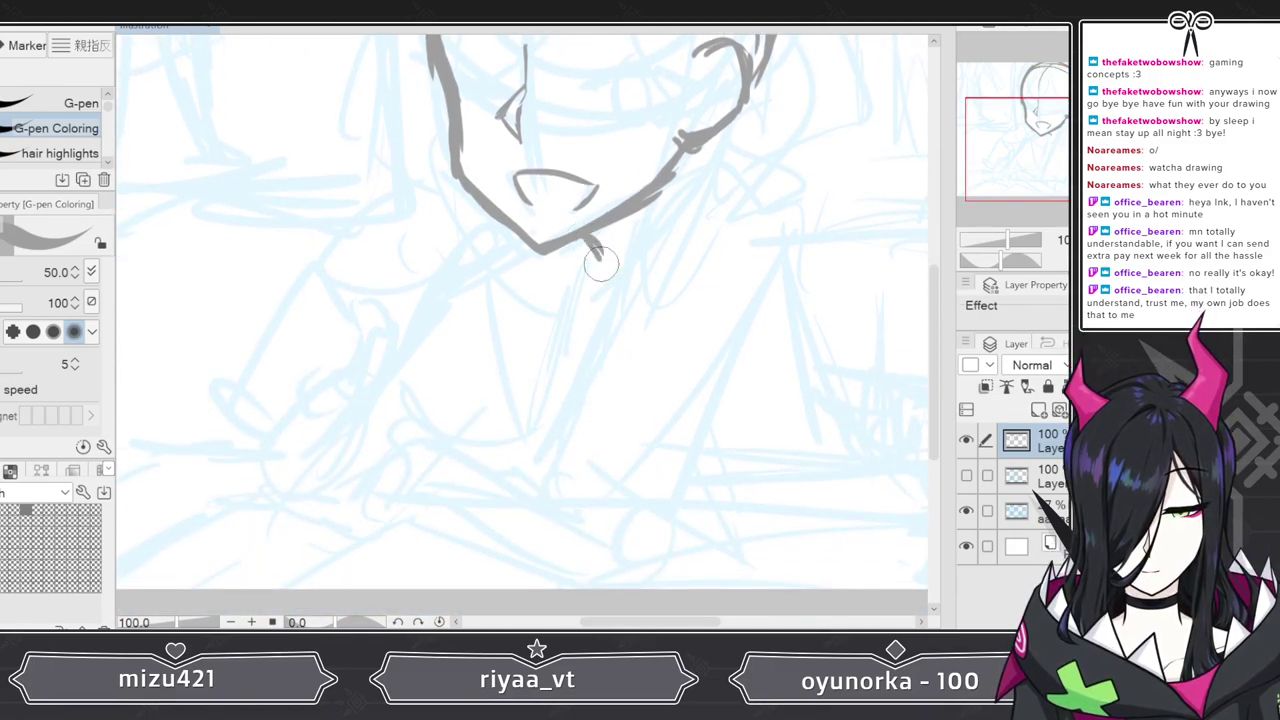
pyautogui.moveTo(688, 177)
pyautogui.mouseDown()
pyautogui.moveTo(761, 151)
pyautogui.moveTo(805, 260)
pyautogui.mouseUp()
pyautogui.moveTo(682, 164); pyautogui.dragTo(772, 142)
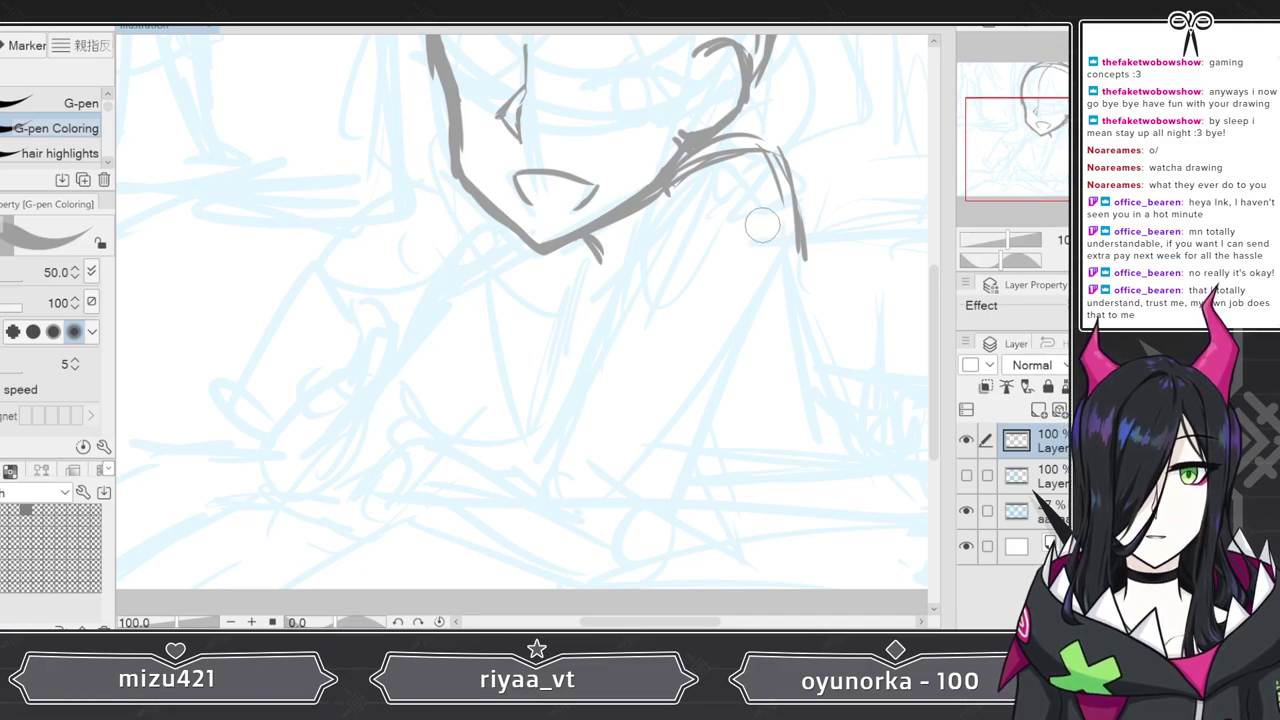
# - Draw both long slanting sides of the upper arm from the shoulder down and round off the elbow end
pyautogui.moveTo(693, 168)
pyautogui.mouseDown()
pyautogui.moveTo(554, 392)
pyautogui.moveTo(510, 492)
pyautogui.mouseUp()
pyautogui.moveTo(530, 540); pyautogui.dragTo(616, 516)
pyautogui.moveTo(800, 245)
pyautogui.mouseDown()
pyautogui.moveTo(713, 384)
pyautogui.moveTo(645, 546)
pyautogui.mouseUp()
pyautogui.moveTo(650, 229)
pyautogui.mouseDown()
pyautogui.moveTo(530, 520)
pyautogui.moveTo(540, 558)
pyautogui.mouseUp()
pyautogui.moveTo(670, 488); pyautogui.dragTo(590, 595)
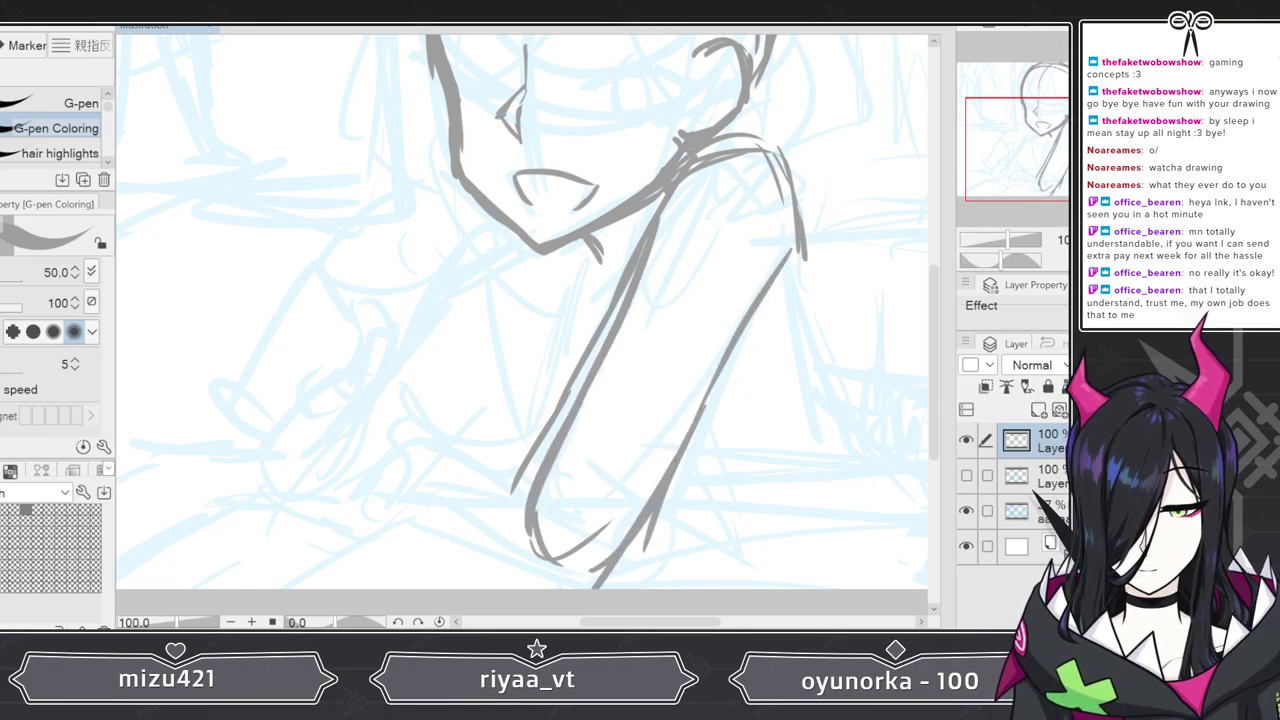
# - Erase the duplicate line along the arm's inner side and the overshooting strokes at the outer side near the elbow
pyautogui.press('e')
pyautogui.moveTo(640, 232); pyautogui.dragTo(513, 467)
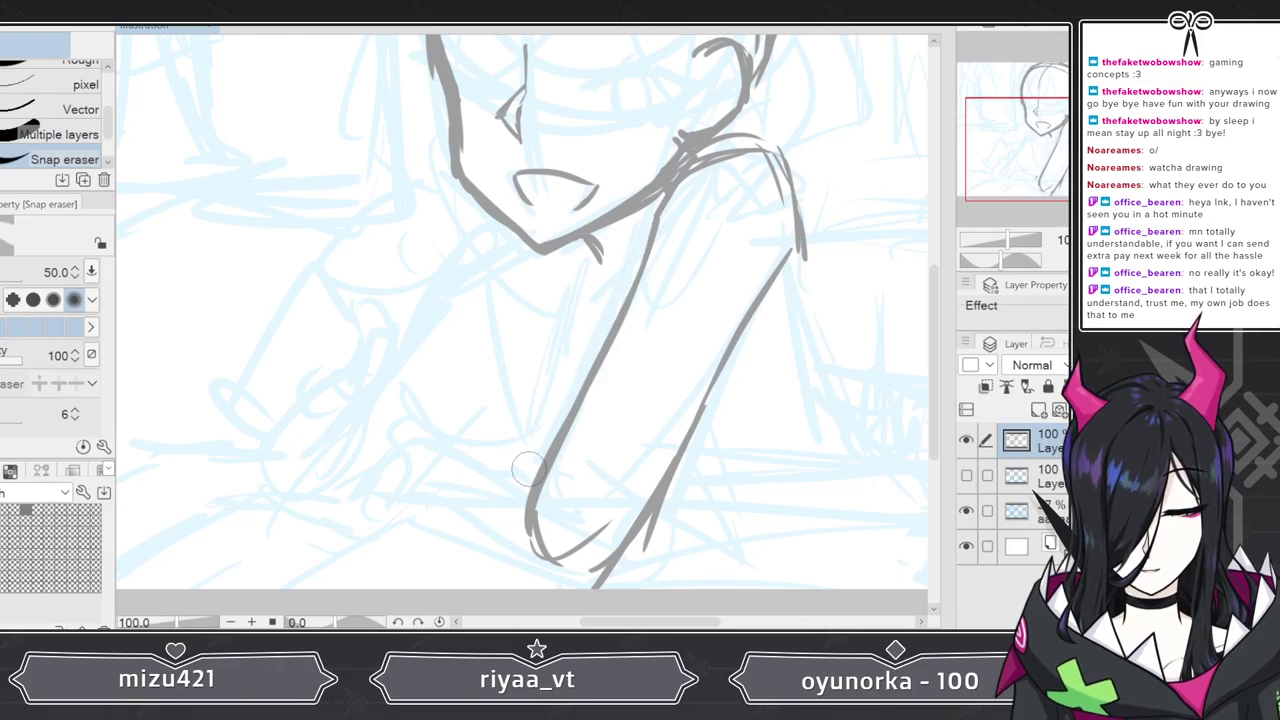
pyautogui.moveTo(670, 470)
pyautogui.mouseDown()
pyautogui.moveTo(617, 553)
pyautogui.moveTo(617, 578)
pyautogui.mouseUp()
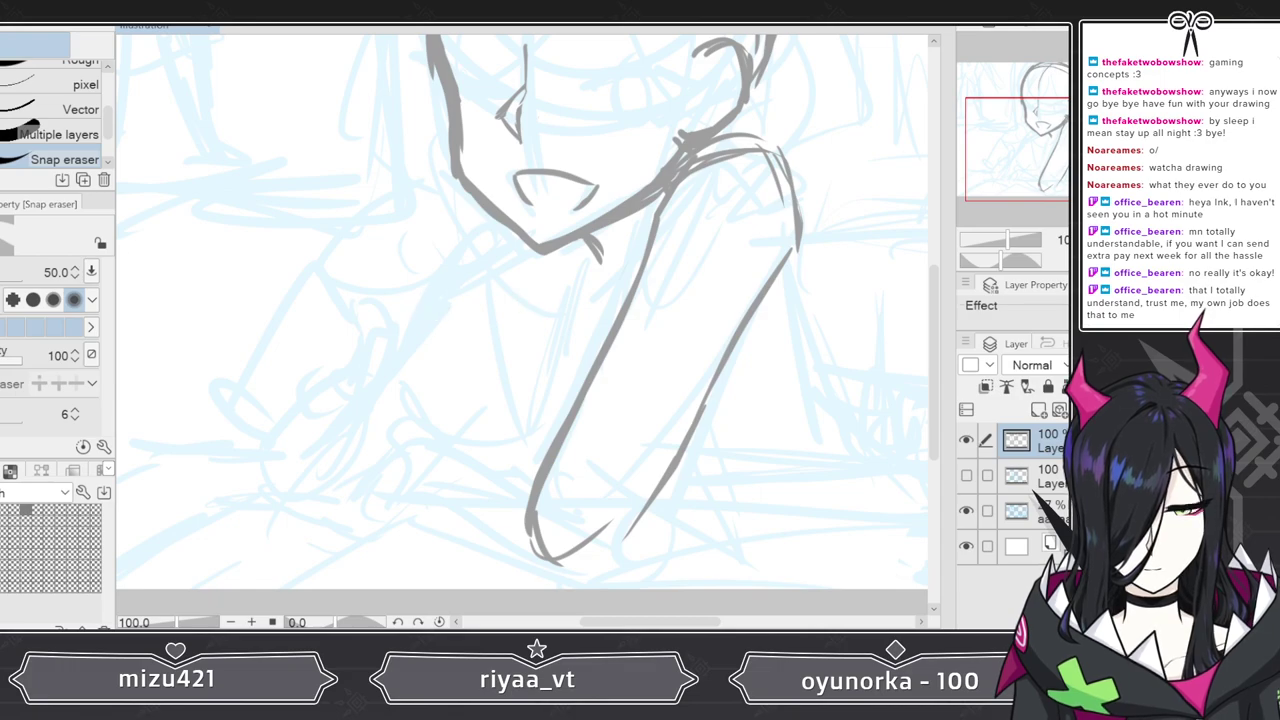
# - Draw the opposite shoulder line with the G-pen, slanting down and outward from beside the chin along the rough
pyautogui.press('p')
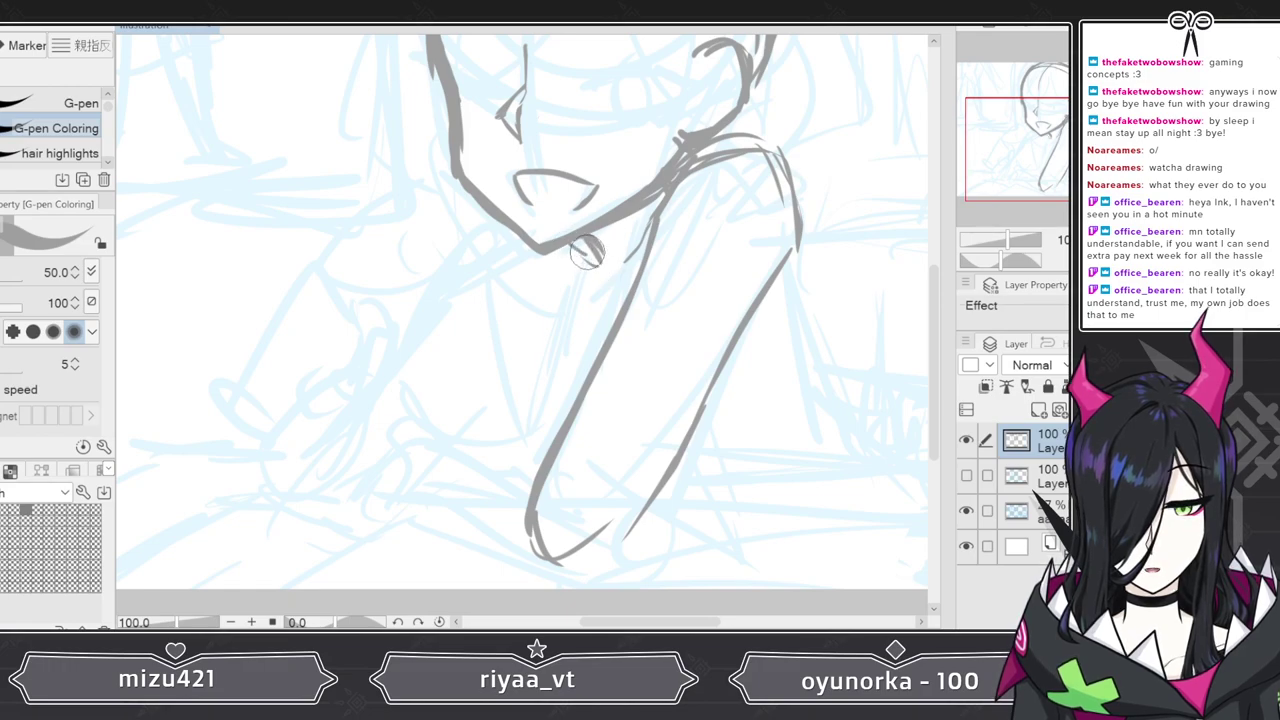
pyautogui.moveTo(505, 233); pyautogui.dragTo(398, 376)
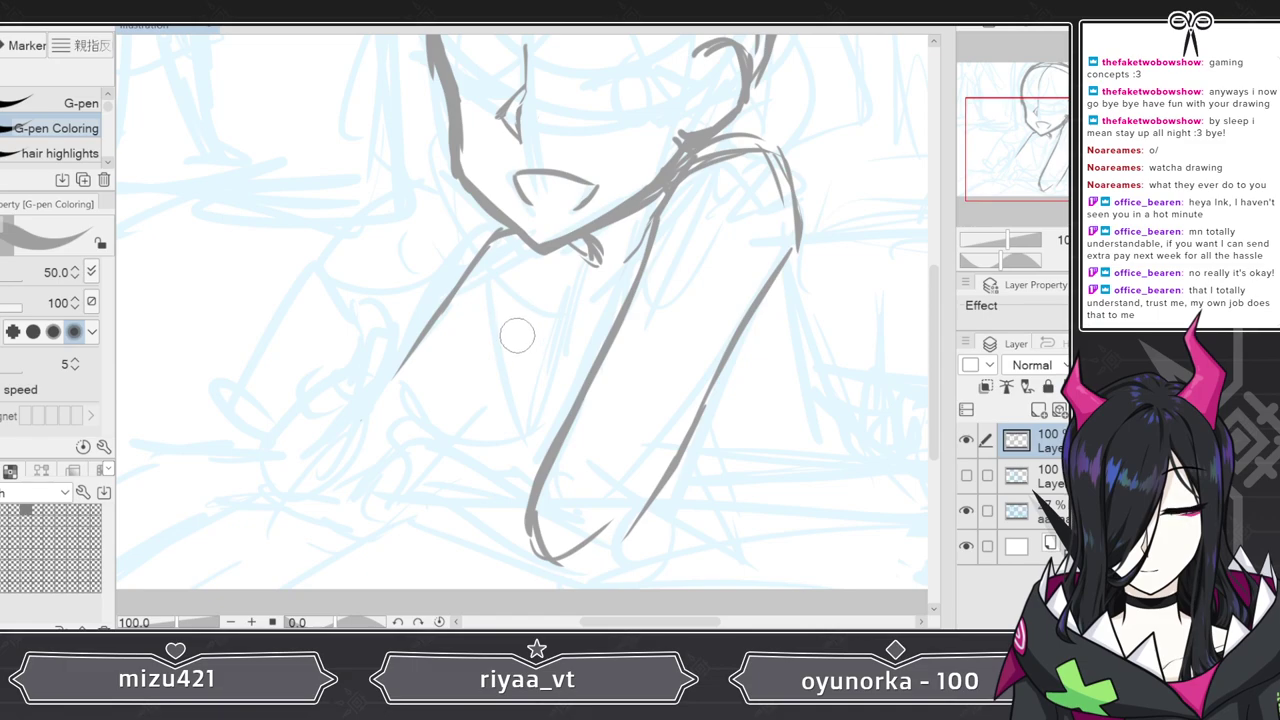
pyautogui.moveTo(510, 322); pyautogui.dragTo(546, 432)
pyautogui.moveTo(798, 245); pyautogui.dragTo(825, 445)
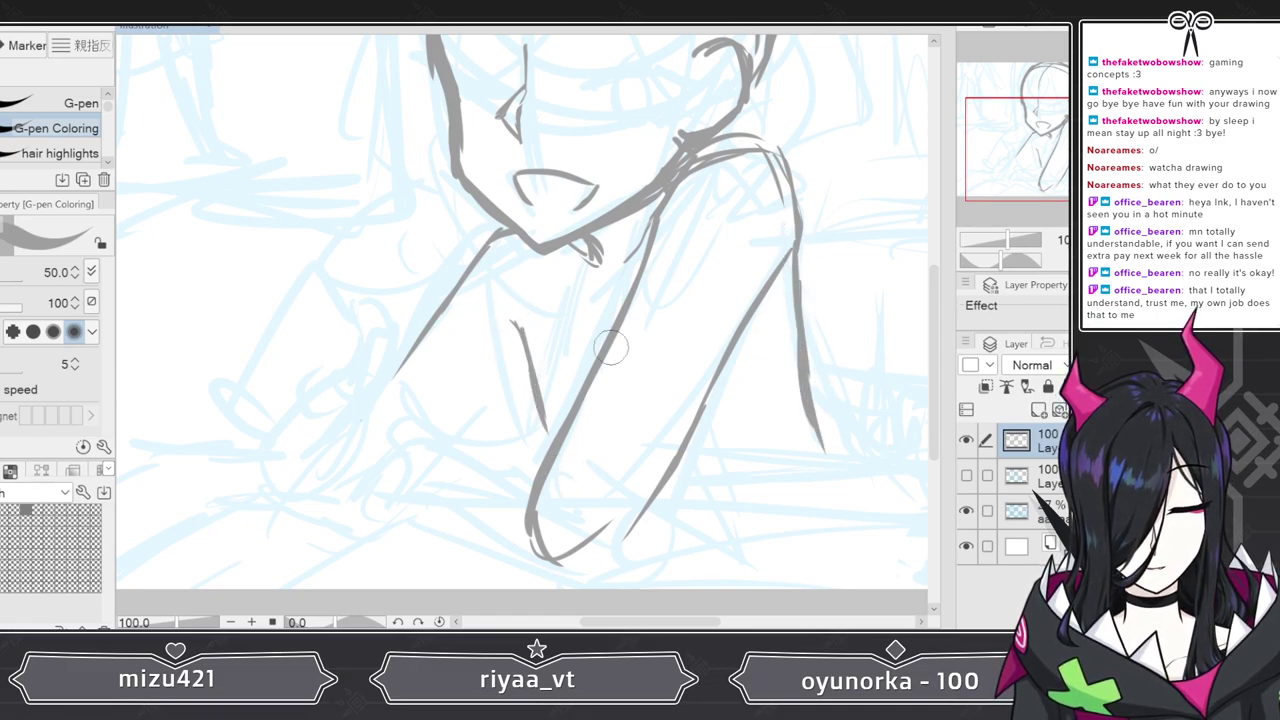
pyautogui.hotkey('ctrl', 'z')
pyautogui.hotkey('ctrl', 'z')
pyautogui.hotkey('ctrl', 'z')
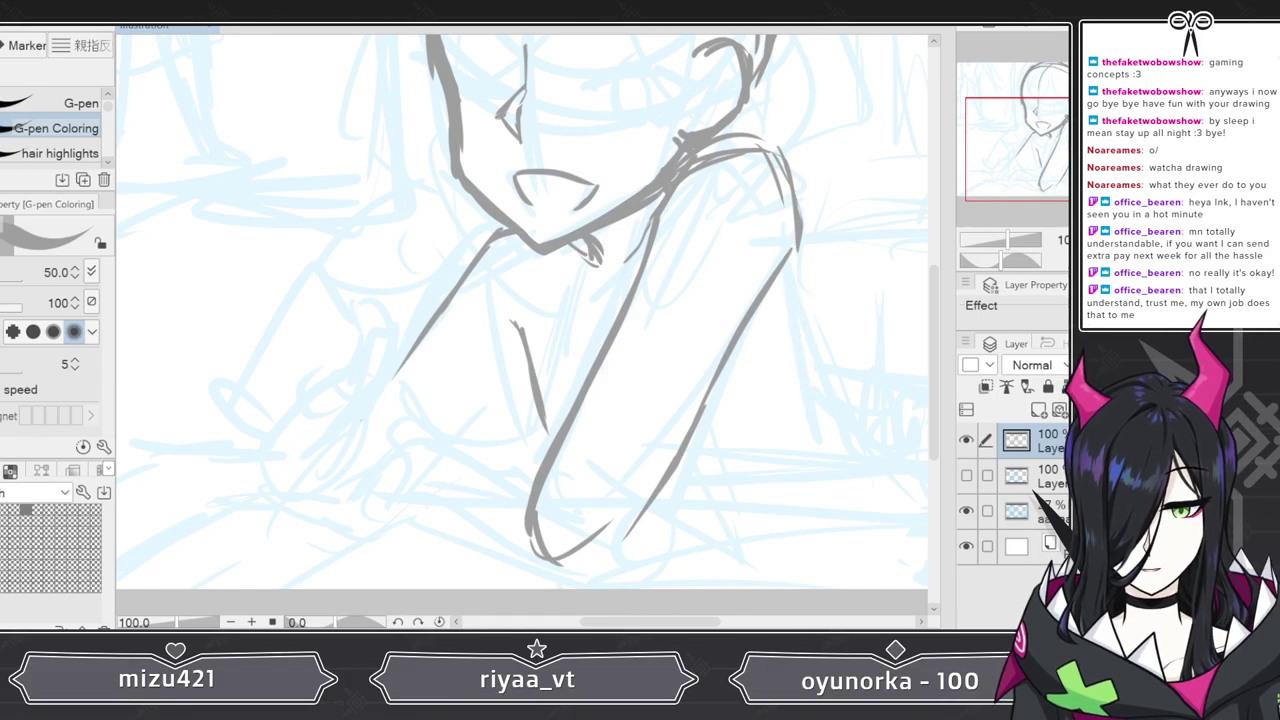
pyautogui.hotkey('ctrl', 'z')
pyautogui.hotkey('ctrl', 'z')
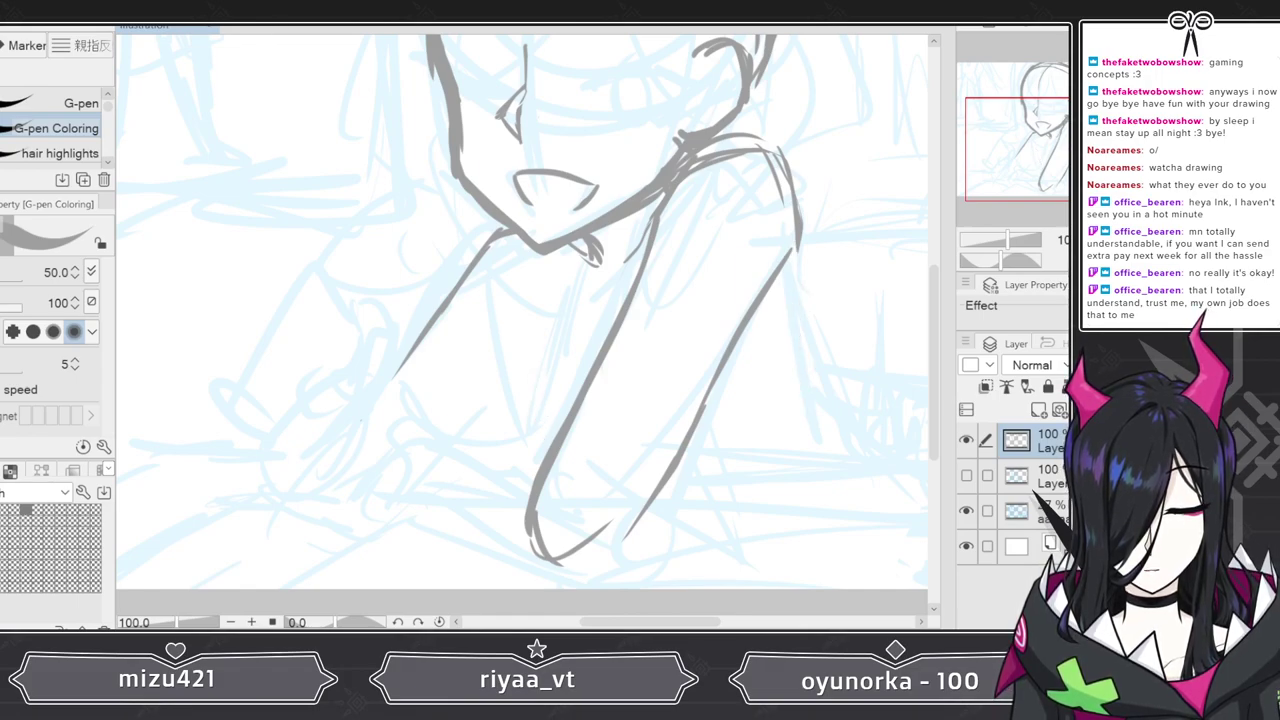
# - Sketch the inner chest line and the back line below the shoulder, and reinforce the shoulder curve and the upper arm's contour
pyautogui.moveTo(508, 318); pyautogui.dragTo(539, 473)
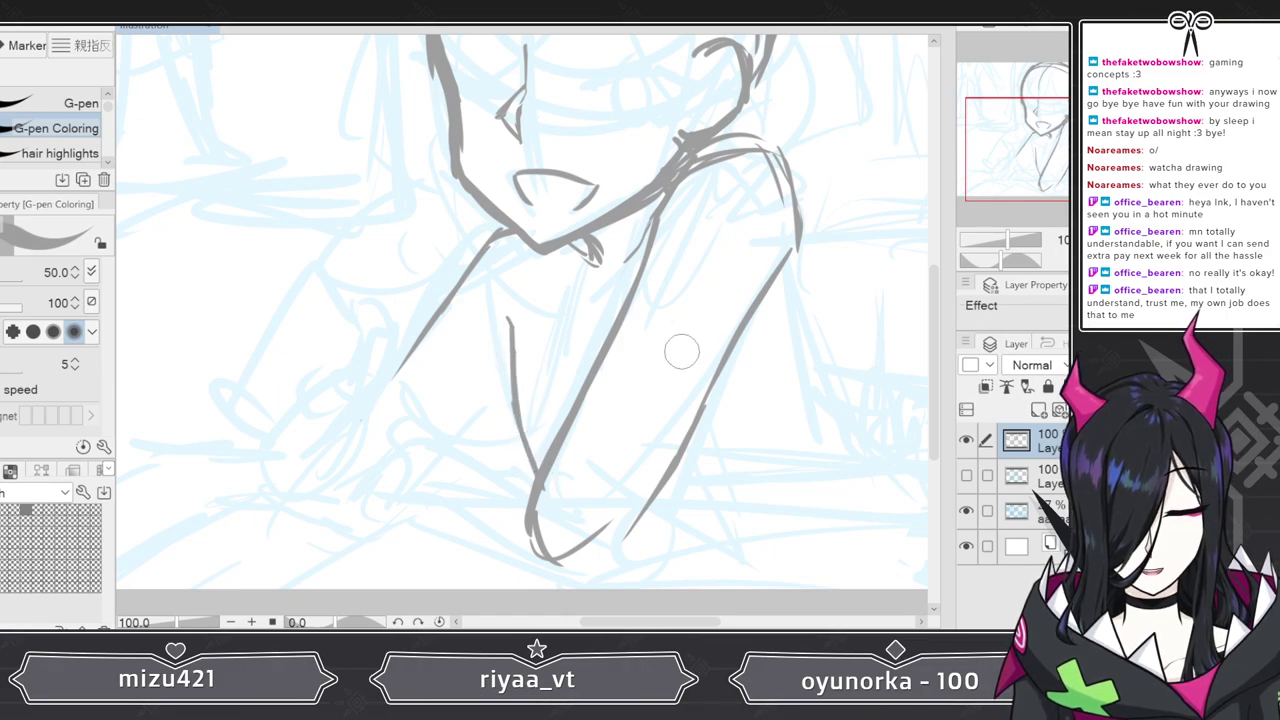
pyautogui.moveTo(797, 222); pyautogui.dragTo(801, 322)
pyautogui.moveTo(790, 257); pyautogui.dragTo(836, 485)
pyautogui.moveTo(937, 330)
pyautogui.mouseDown()
pyautogui.moveTo(940, 304)
pyautogui.moveTo(935, 337)
pyautogui.mouseUp()
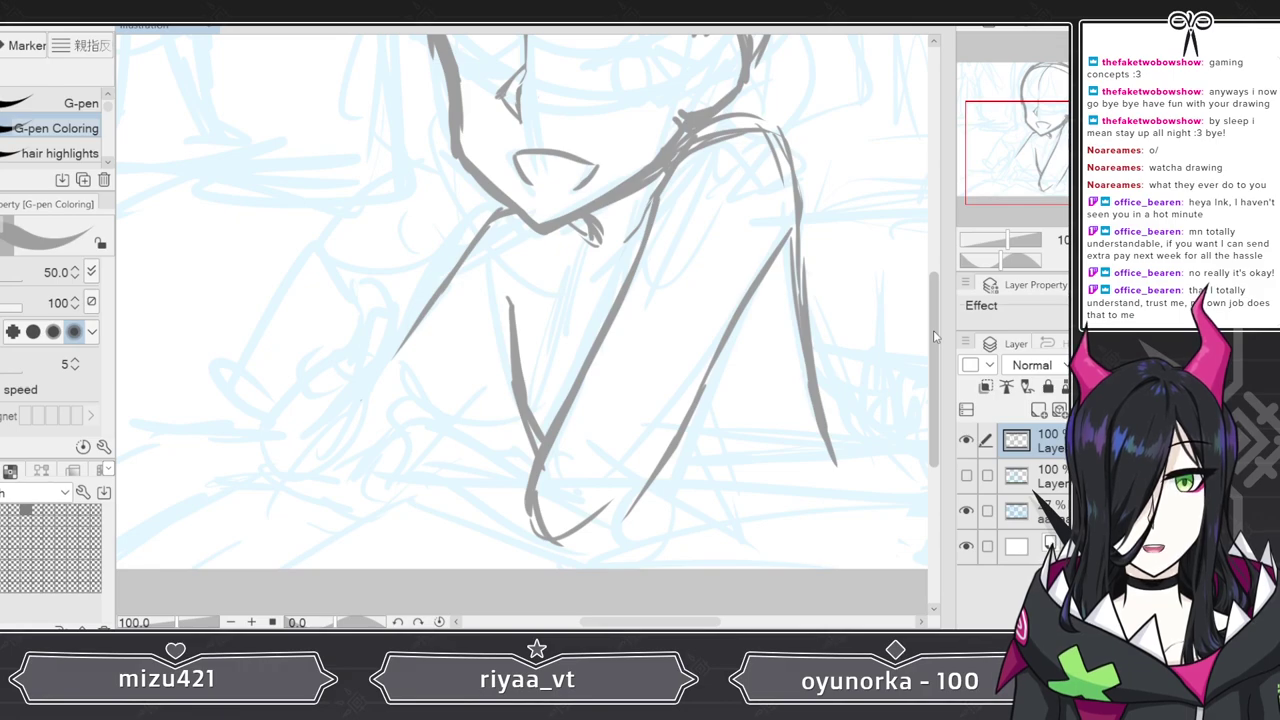
pyautogui.moveTo(935, 337); pyautogui.dragTo(935, 338)
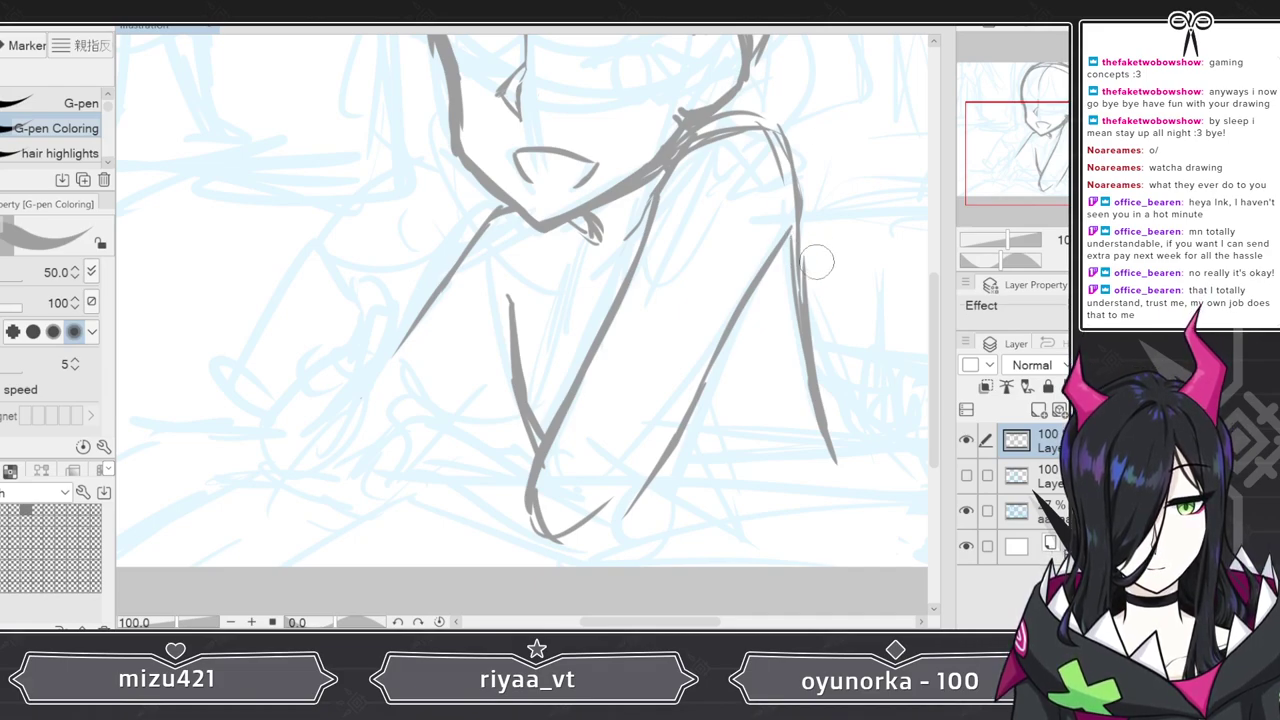
pyautogui.moveTo(791, 243); pyautogui.dragTo(688, 410)
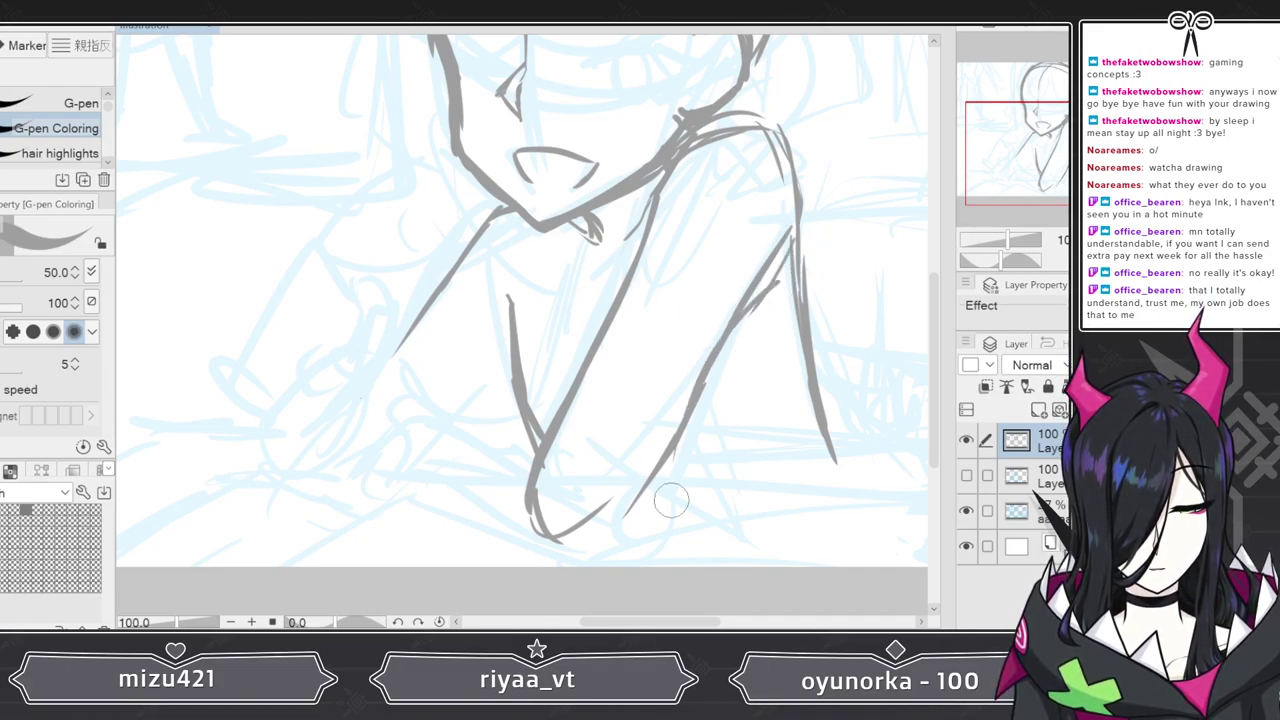
pyautogui.moveTo(716, 126)
pyautogui.mouseDown()
pyautogui.moveTo(805, 202)
pyautogui.moveTo(798, 290)
pyautogui.mouseUp()
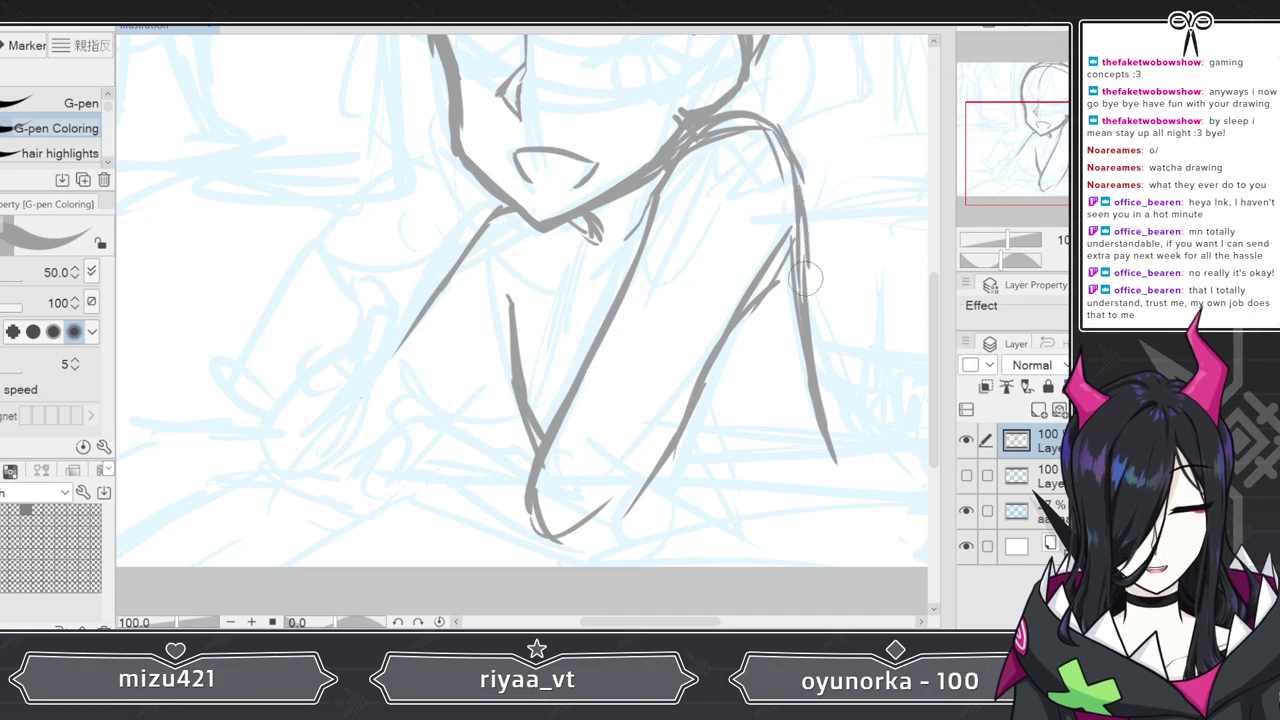
# - Erase the inner chest line and sketch the resting forearm from the elbow inward, thickening the upper arm's outer edge
pyautogui.press('e')
pyautogui.moveTo(510, 290)
pyautogui.mouseDown()
pyautogui.moveTo(511, 409)
pyautogui.moveTo(533, 417)
pyautogui.mouseUp()
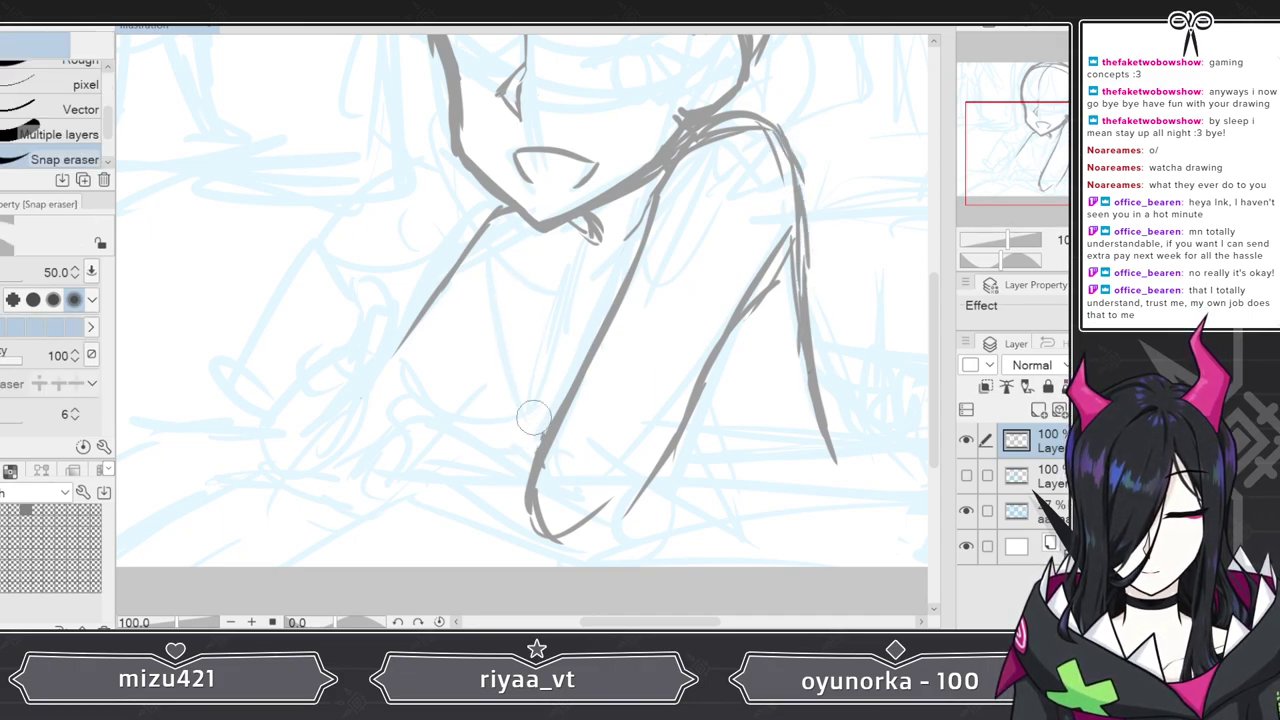
pyautogui.press('p')
pyautogui.moveTo(431, 425)
pyautogui.mouseDown()
pyautogui.moveTo(561, 458)
pyautogui.moveTo(557, 438)
pyautogui.moveTo(427, 426)
pyautogui.moveTo(360, 452)
pyautogui.moveTo(500, 539)
pyautogui.moveTo(575, 560)
pyautogui.mouseUp()
pyautogui.moveTo(520, 525)
pyautogui.mouseDown()
pyautogui.moveTo(595, 549)
pyautogui.moveTo(672, 442)
pyautogui.mouseUp()
pyautogui.moveTo(716, 352); pyautogui.dragTo(603, 550)
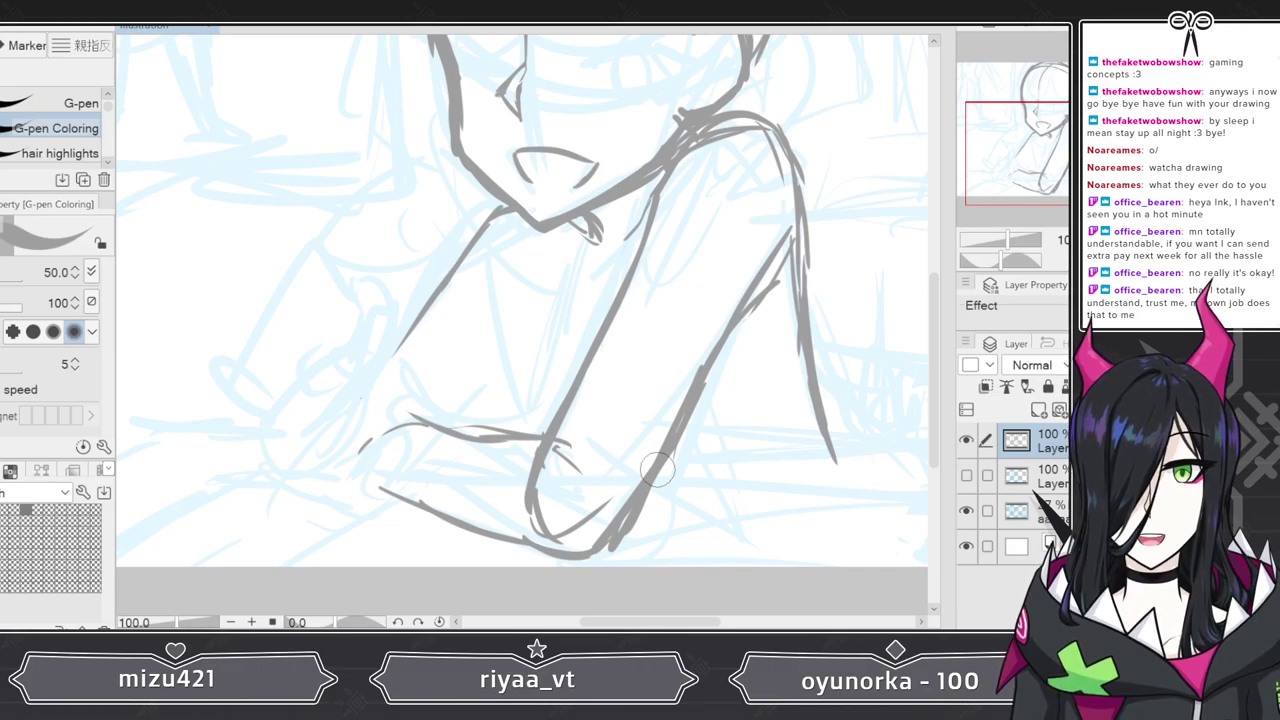
# - Select the forearm and elbow lines with a lasso, move them slightly upward, and clear the selection
pyautogui.press('m')
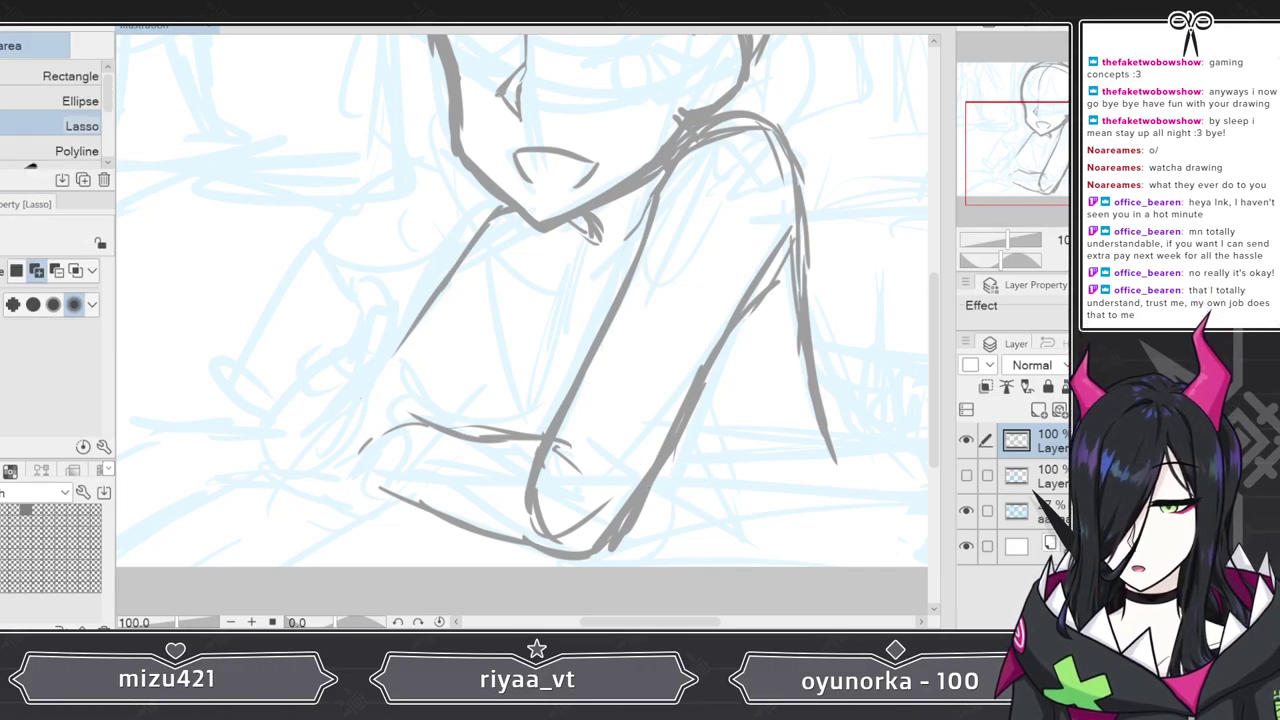
pyautogui.moveTo(474, 375)
pyautogui.mouseDown()
pyautogui.moveTo(501, 582)
pyautogui.moveTo(690, 543)
pyautogui.moveTo(734, 411)
pyautogui.moveTo(580, 330)
pyautogui.mouseUp()
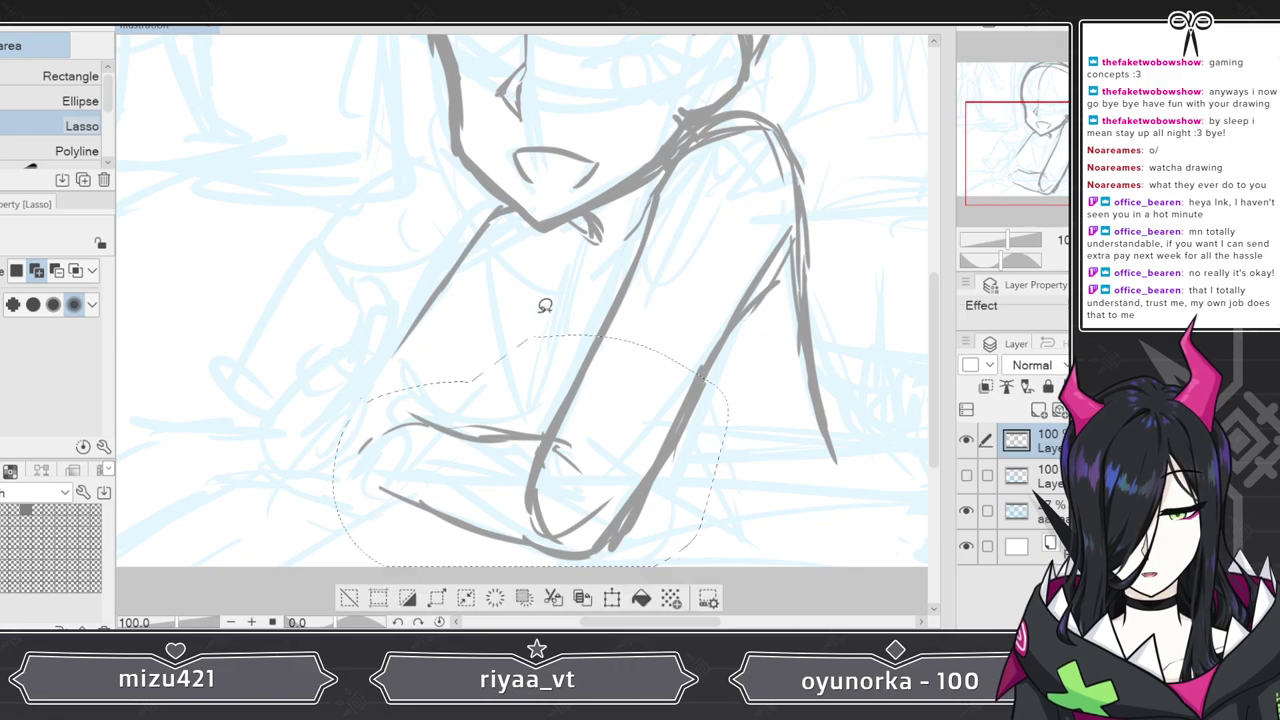
pyautogui.press('k')
pyautogui.moveTo(646, 491); pyautogui.dragTo(656, 469)
pyautogui.click(362, 577)
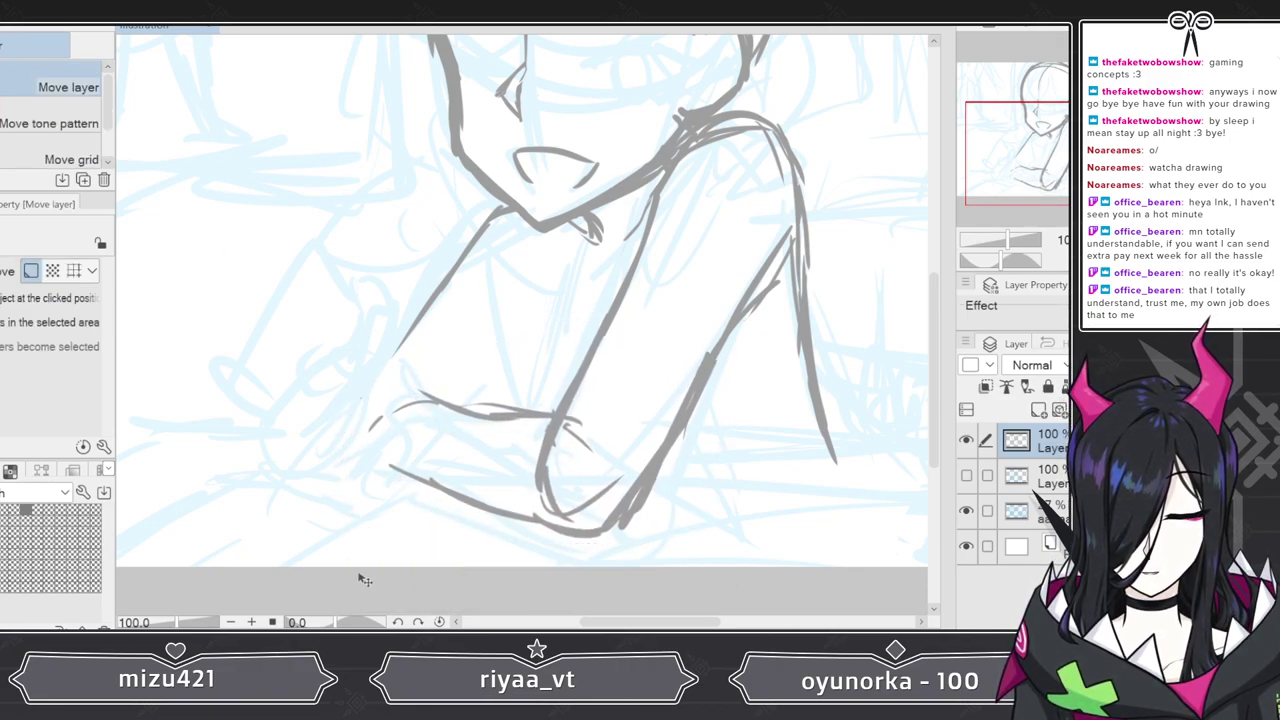
# - Strengthen the forearm's lower edge and the back line, and redraw the inner chest line down to the arm
pyautogui.press('p')
pyautogui.moveTo(371, 466)
pyautogui.mouseDown()
pyautogui.moveTo(529, 516)
pyautogui.moveTo(465, 510)
pyautogui.moveTo(603, 531)
pyautogui.mouseUp()
pyautogui.moveTo(500, 284); pyautogui.dragTo(528, 402)
pyautogui.moveTo(800, 330); pyautogui.dragTo(820, 443)
# - Thicken the front contour of the face and extend the far upper arm's outer line down toward the elbow
pyautogui.moveTo(940, 368); pyautogui.dragTo(938, 296)
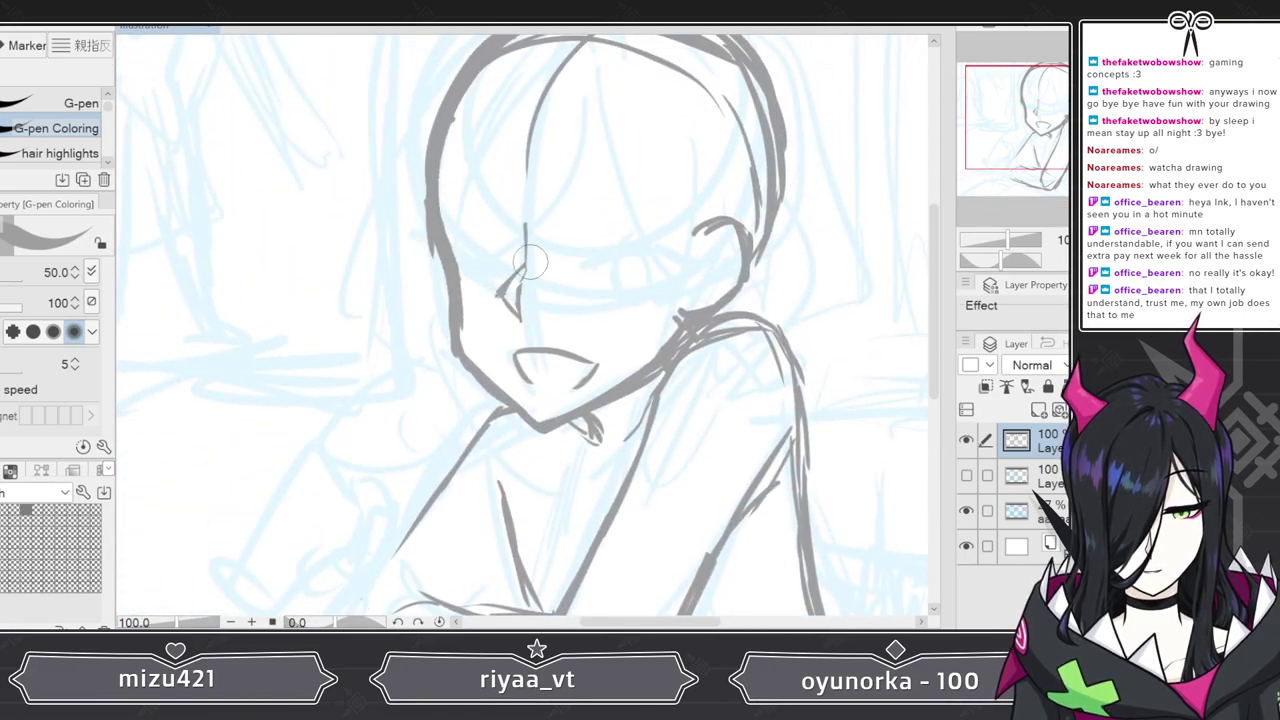
pyautogui.moveTo(467, 84)
pyautogui.mouseDown()
pyautogui.moveTo(439, 218)
pyautogui.moveTo(459, 305)
pyautogui.mouseUp()
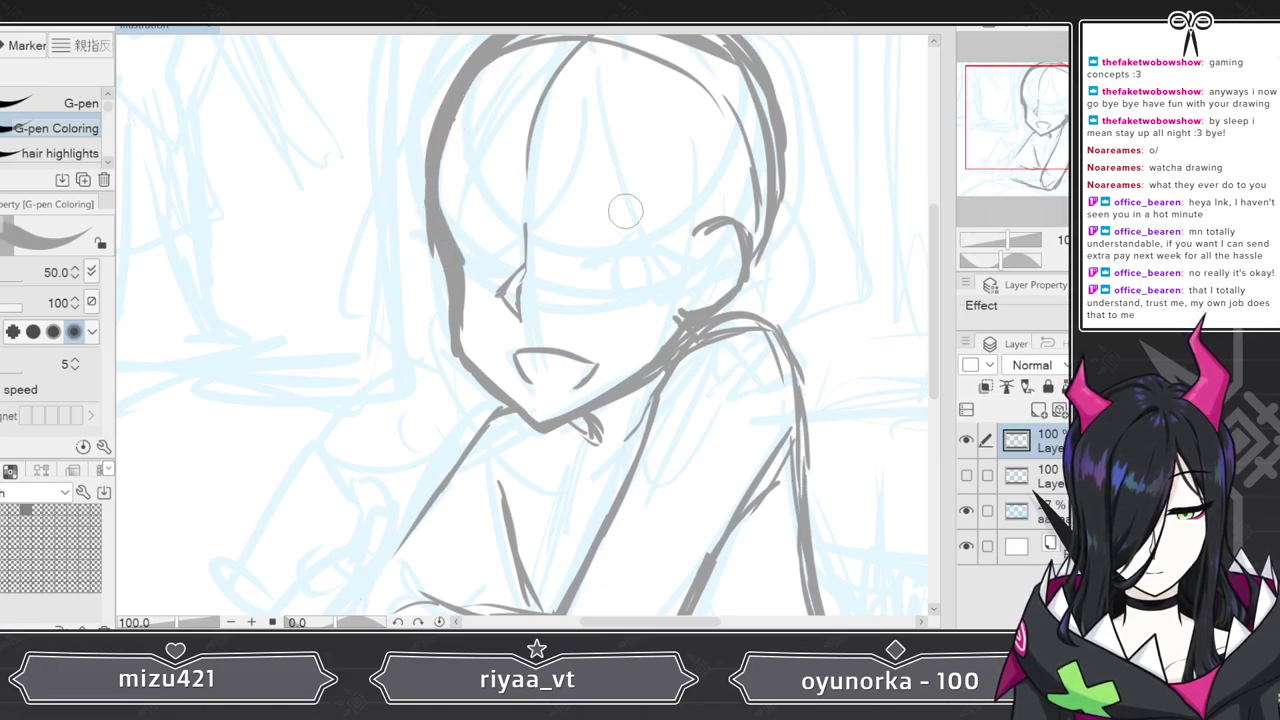
pyautogui.moveTo(934, 266); pyautogui.dragTo(939, 360)
pyautogui.moveTo(511, 159)
pyautogui.mouseDown()
pyautogui.moveTo(481, 165)
pyautogui.moveTo(364, 347)
pyautogui.mouseUp()
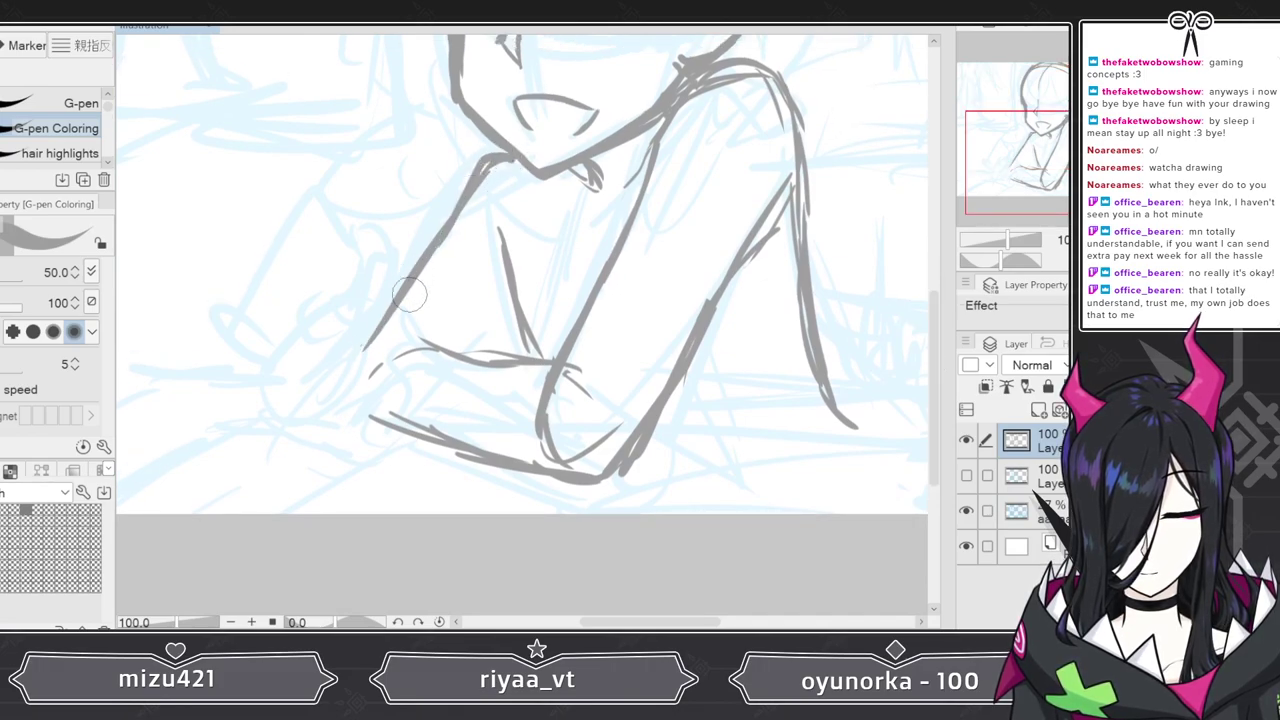
# - Sketch the raised hand beside the far arm with one finger pointing up, curled fingers, and short wrist lines
pyautogui.moveTo(330, 190)
pyautogui.mouseDown()
pyautogui.moveTo(364, 220)
pyautogui.moveTo(353, 264)
pyautogui.moveTo(336, 217)
pyautogui.moveTo(343, 262)
pyautogui.mouseUp()
pyautogui.moveTo(390, 298)
pyautogui.mouseDown()
pyautogui.moveTo(384, 258)
pyautogui.moveTo(356, 318)
pyautogui.moveTo(390, 296)
pyautogui.mouseUp()
pyautogui.moveTo(336, 250)
pyautogui.mouseDown()
pyautogui.moveTo(328, 293)
pyautogui.moveTo(378, 260)
pyautogui.moveTo(358, 298)
pyautogui.mouseUp()
pyautogui.moveTo(347, 215)
pyautogui.mouseDown()
pyautogui.moveTo(365, 200)
pyautogui.moveTo(350, 268)
pyautogui.moveTo(330, 230)
pyautogui.moveTo(312, 240)
pyautogui.moveTo(340, 290)
pyautogui.moveTo(298, 287)
pyautogui.mouseUp()
pyautogui.moveTo(314, 338)
pyautogui.mouseDown()
pyautogui.moveTo(285, 303)
pyautogui.moveTo(272, 303)
pyautogui.moveTo(310, 363)
pyautogui.moveTo(375, 258)
pyautogui.moveTo(315, 263)
pyautogui.moveTo(322, 366)
pyautogui.mouseUp()
pyautogui.moveTo(350, 360)
pyautogui.mouseDown()
pyautogui.moveTo(378, 318)
pyautogui.moveTo(383, 373)
pyautogui.moveTo(347, 428)
pyautogui.moveTo(362, 421)
pyautogui.mouseUp()
# - Redraw the resting forearm with a darker upper edge, a rounded end, and a new lower edge running to the elbow
pyautogui.moveTo(417, 346)
pyautogui.mouseDown()
pyautogui.moveTo(500, 369)
pyautogui.moveTo(455, 348)
pyautogui.moveTo(557, 363)
pyautogui.moveTo(438, 339)
pyautogui.mouseUp()
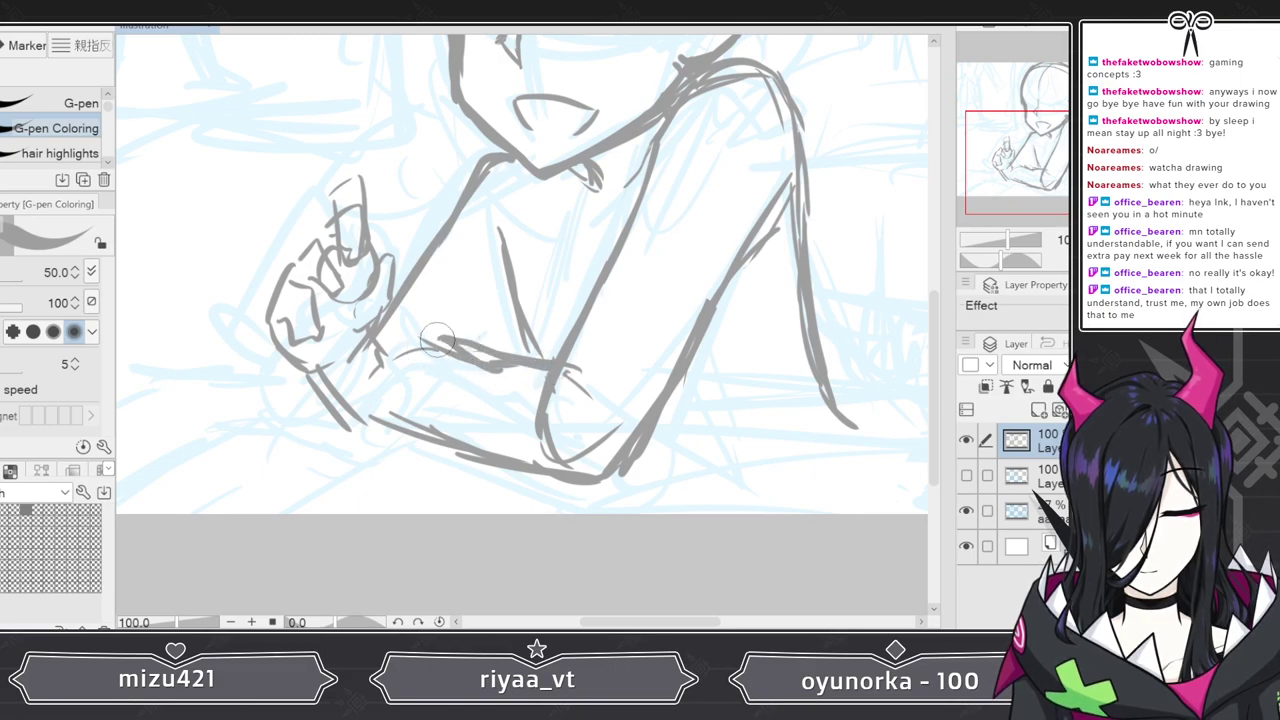
pyautogui.moveTo(414, 396); pyautogui.dragTo(497, 446)
pyautogui.moveTo(425, 365); pyautogui.dragTo(550, 465)
pyautogui.moveTo(445, 412); pyautogui.dragTo(585, 492)
# - Erase the surplus lines along the resting forearm's lower edge and clean up its upper edge and rounded end
pyautogui.press('e')
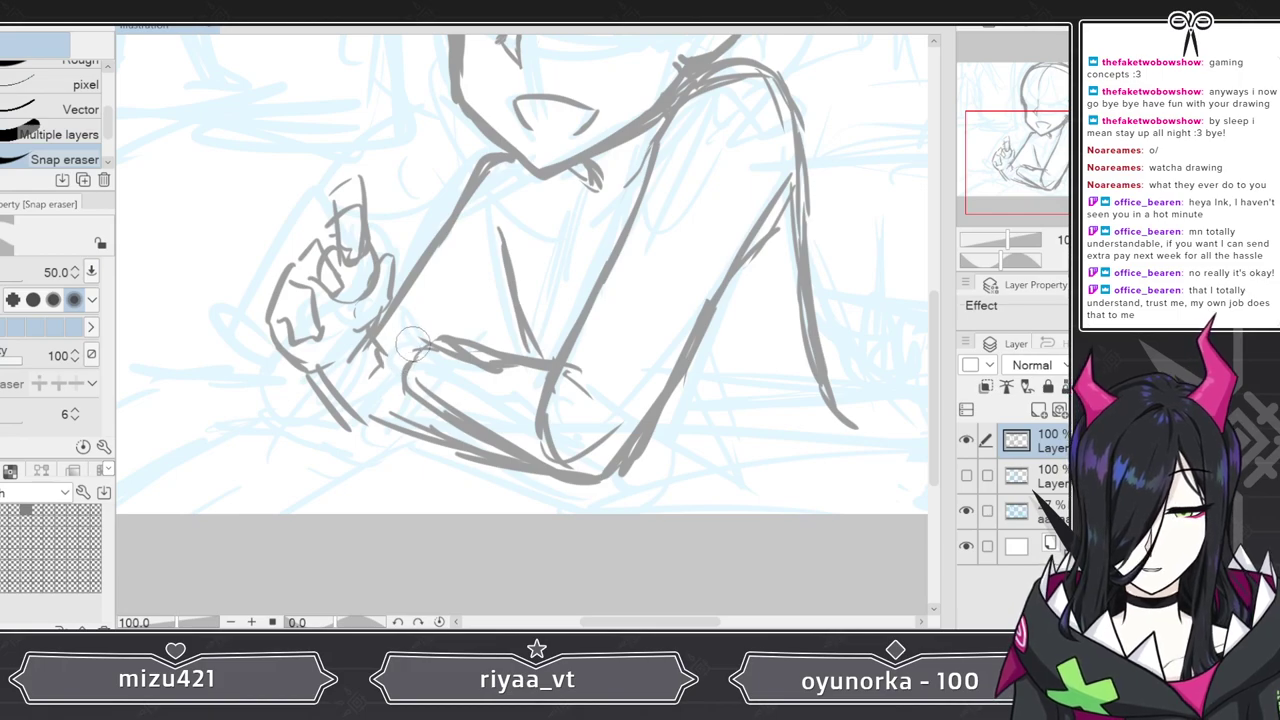
pyautogui.moveTo(395, 430); pyautogui.dragTo(539, 495)
pyautogui.moveTo(465, 443); pyautogui.dragTo(574, 490)
pyautogui.moveTo(464, 365); pyautogui.dragTo(533, 392)
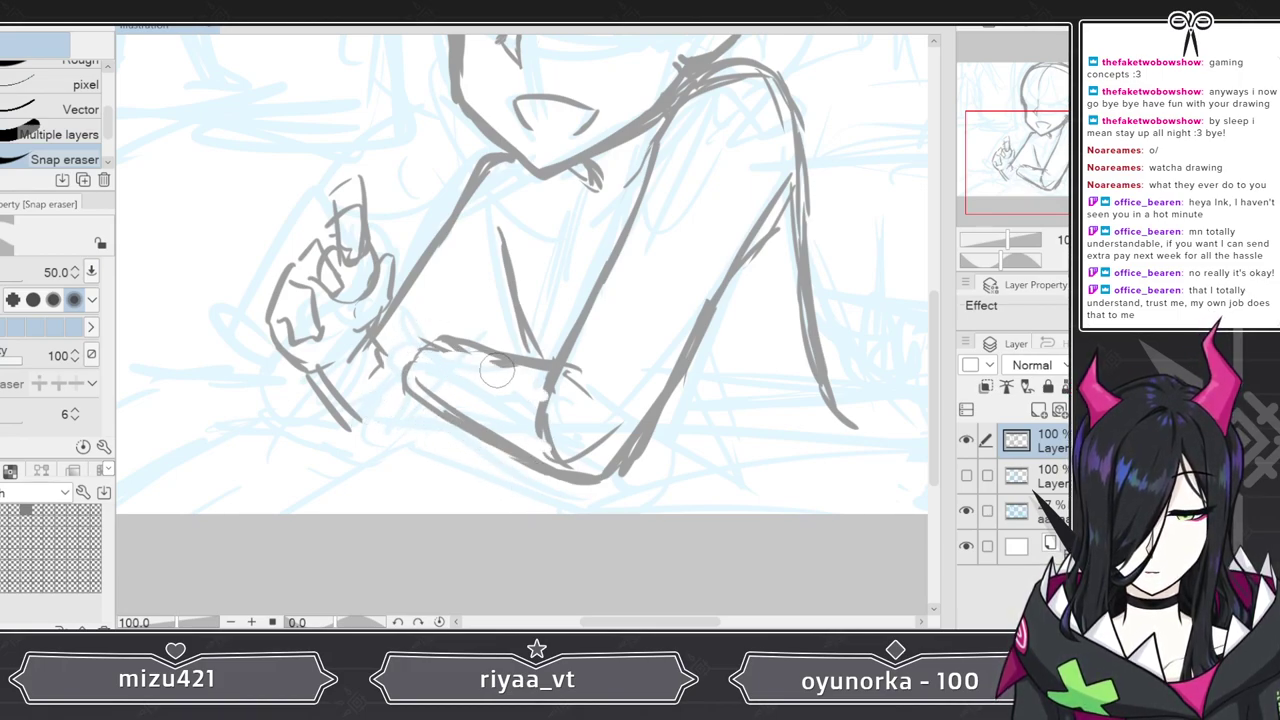
pyautogui.moveTo(432, 361)
pyautogui.mouseDown()
pyautogui.moveTo(405, 392)
pyautogui.moveTo(430, 343)
pyautogui.moveTo(410, 358)
pyautogui.moveTo(407, 392)
pyautogui.mouseUp()
# - Sketch the raised forearm's rounded elbow, double the far upper arm's contour, and add a short line from the chest to the forearm
pyautogui.press('p')
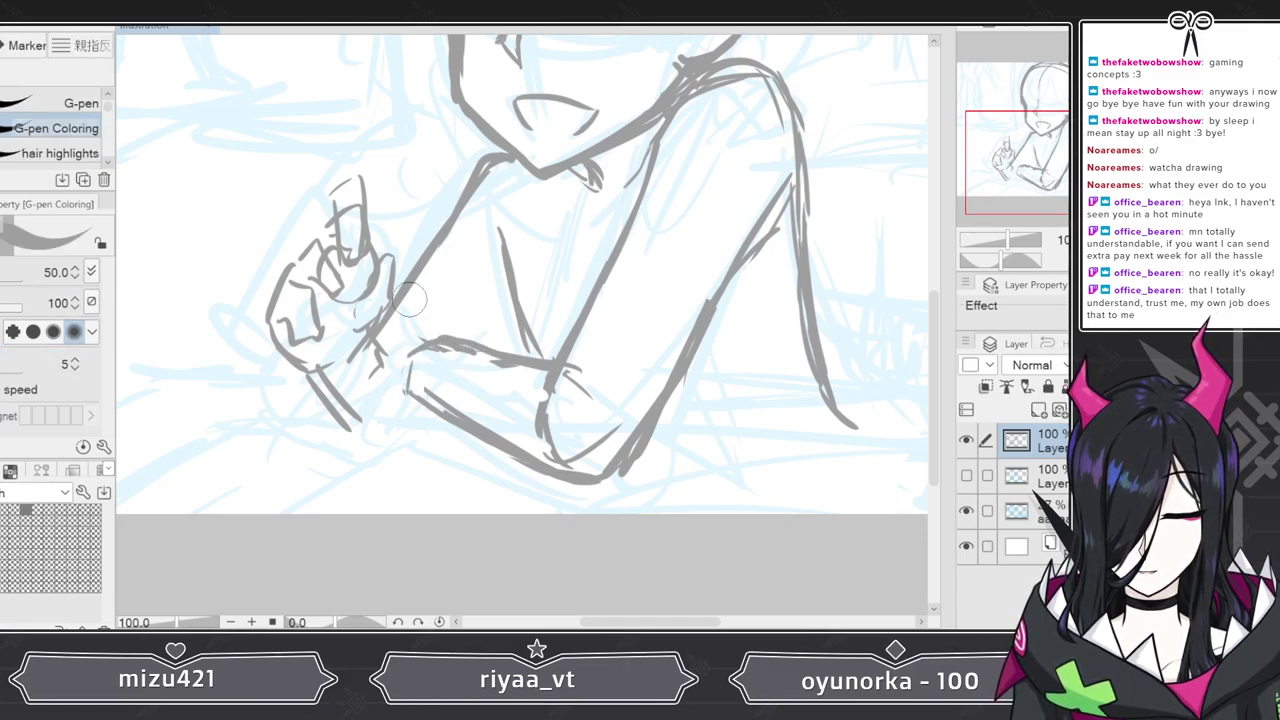
pyautogui.moveTo(310, 371)
pyautogui.mouseDown()
pyautogui.moveTo(351, 431)
pyautogui.moveTo(410, 422)
pyautogui.mouseUp()
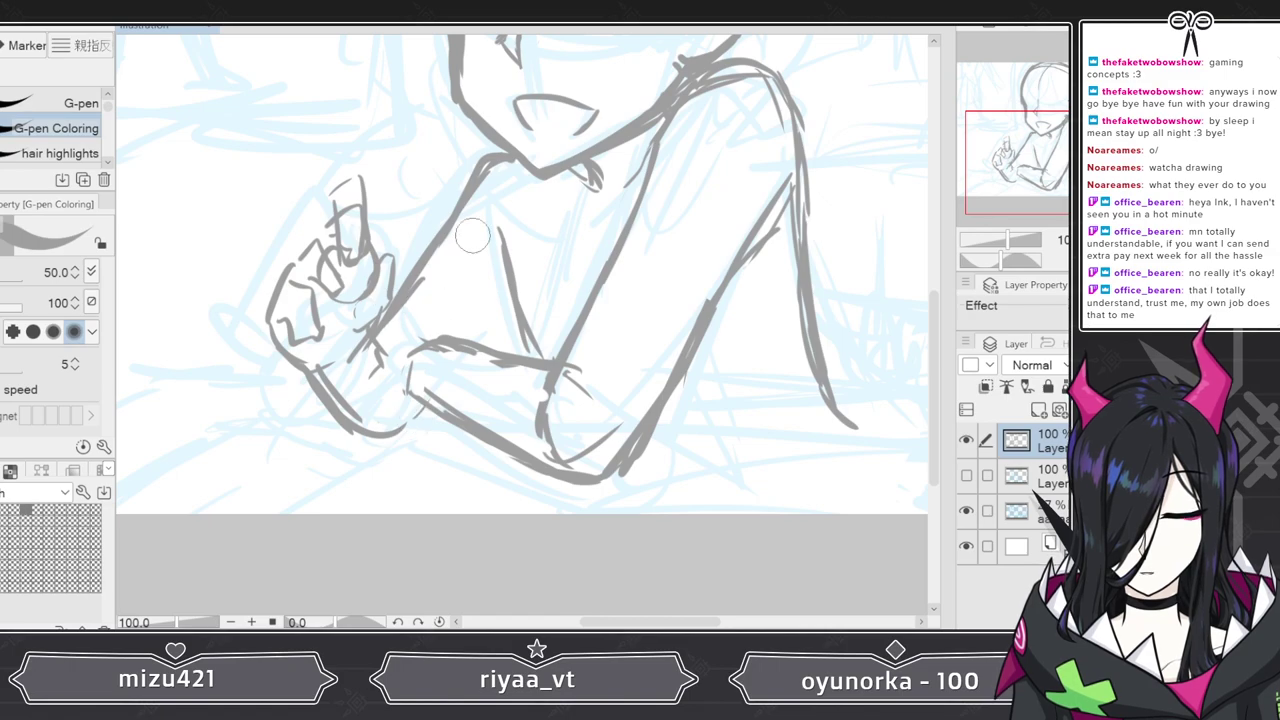
pyautogui.moveTo(485, 157); pyautogui.dragTo(399, 307)
pyautogui.moveTo(464, 202)
pyautogui.mouseDown()
pyautogui.moveTo(405, 305)
pyautogui.moveTo(372, 320)
pyautogui.moveTo(408, 360)
pyautogui.mouseUp()
pyautogui.moveTo(406, 428); pyautogui.dragTo(430, 403)
pyautogui.moveTo(507, 280); pyautogui.dragTo(464, 338)
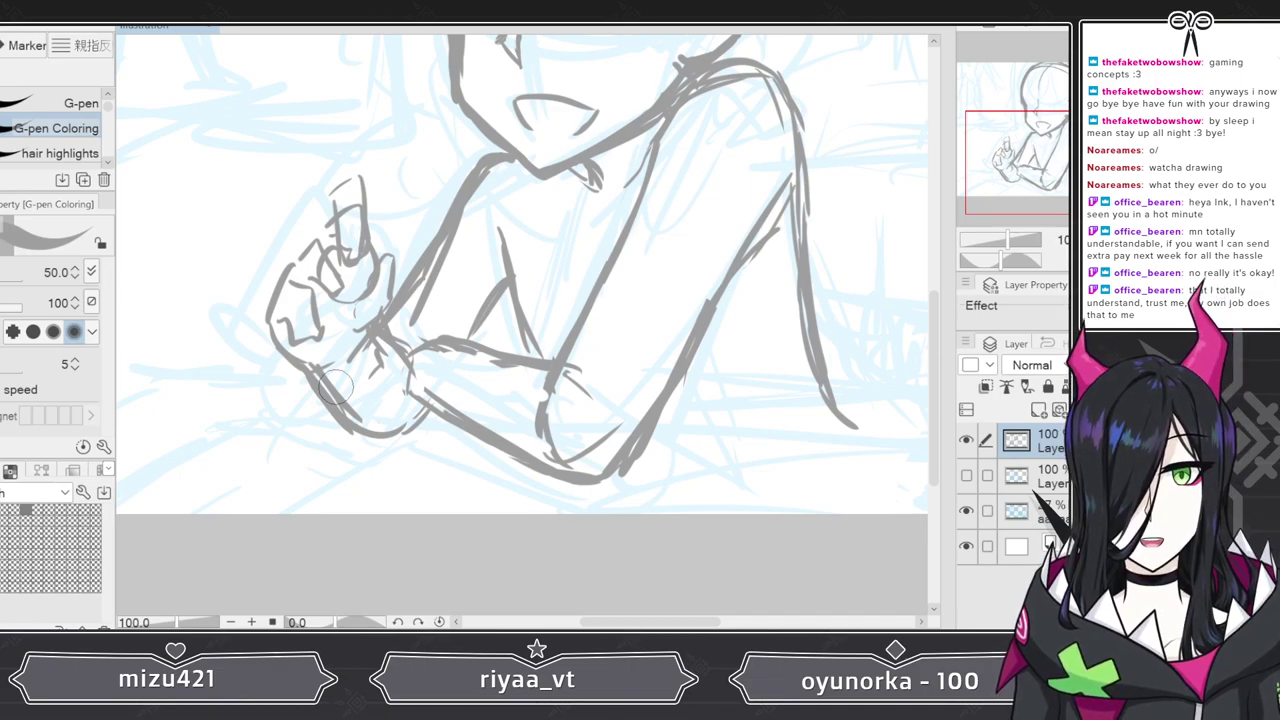
# - Lasso the raised hand, transform it by shifting it up and away from the arm, apply, and deselect
pyautogui.press('m')
pyautogui.moveTo(348, 148)
pyautogui.mouseDown()
pyautogui.moveTo(234, 285)
pyautogui.moveTo(272, 356)
pyautogui.mouseUp()
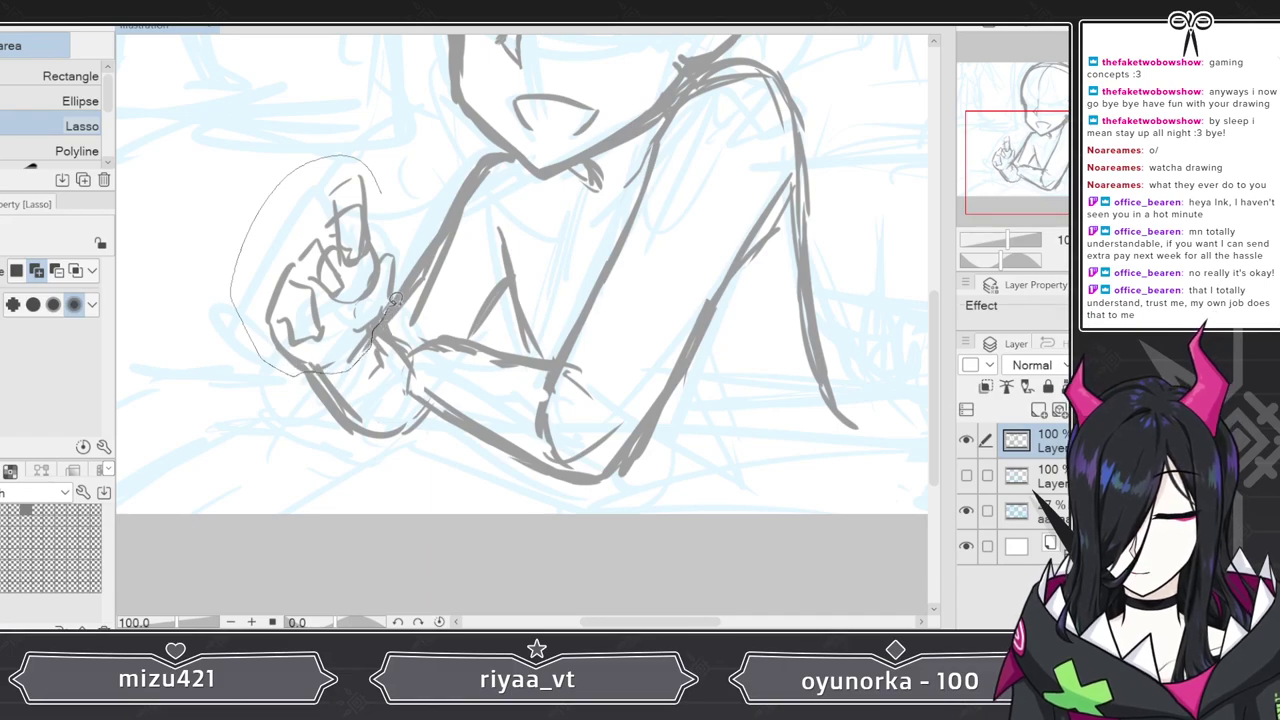
pyautogui.moveTo(414, 260); pyautogui.dragTo(432, 190)
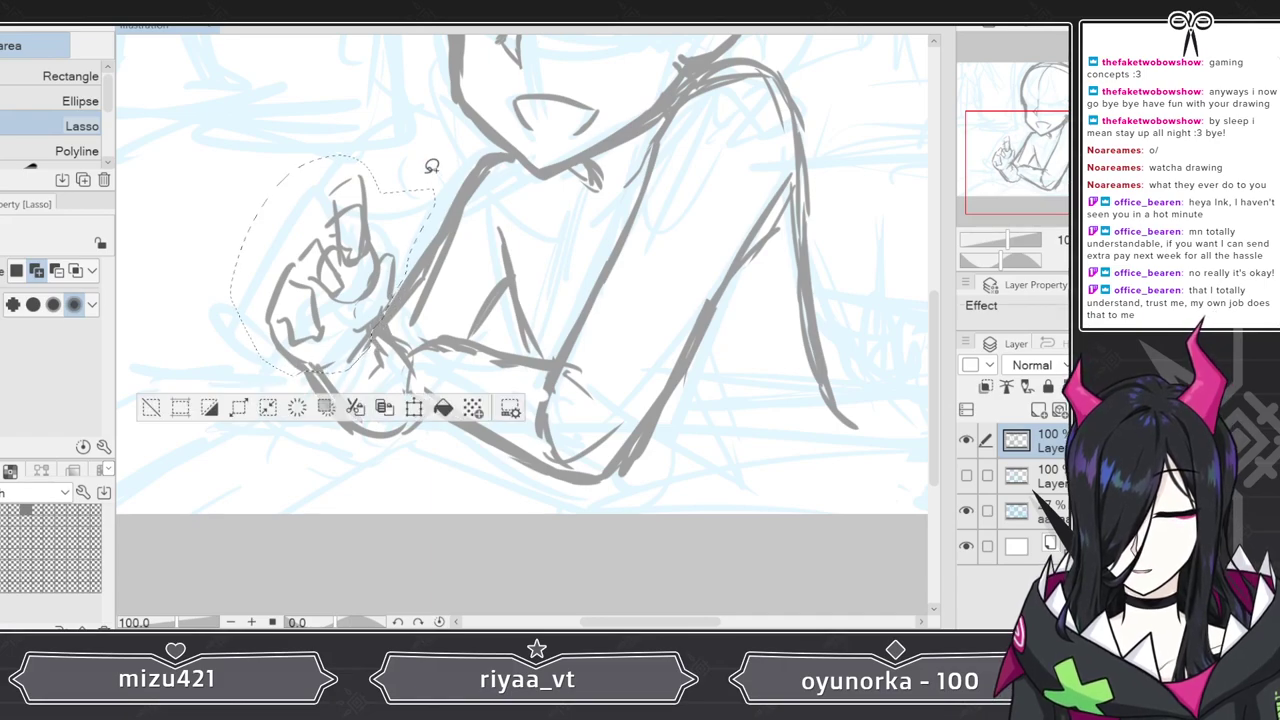
pyautogui.click(414, 407)
pyautogui.moveTo(330, 152); pyautogui.dragTo(328, 117)
pyautogui.moveTo(358, 188); pyautogui.dragTo(350, 184)
pyautogui.click(264, 399)
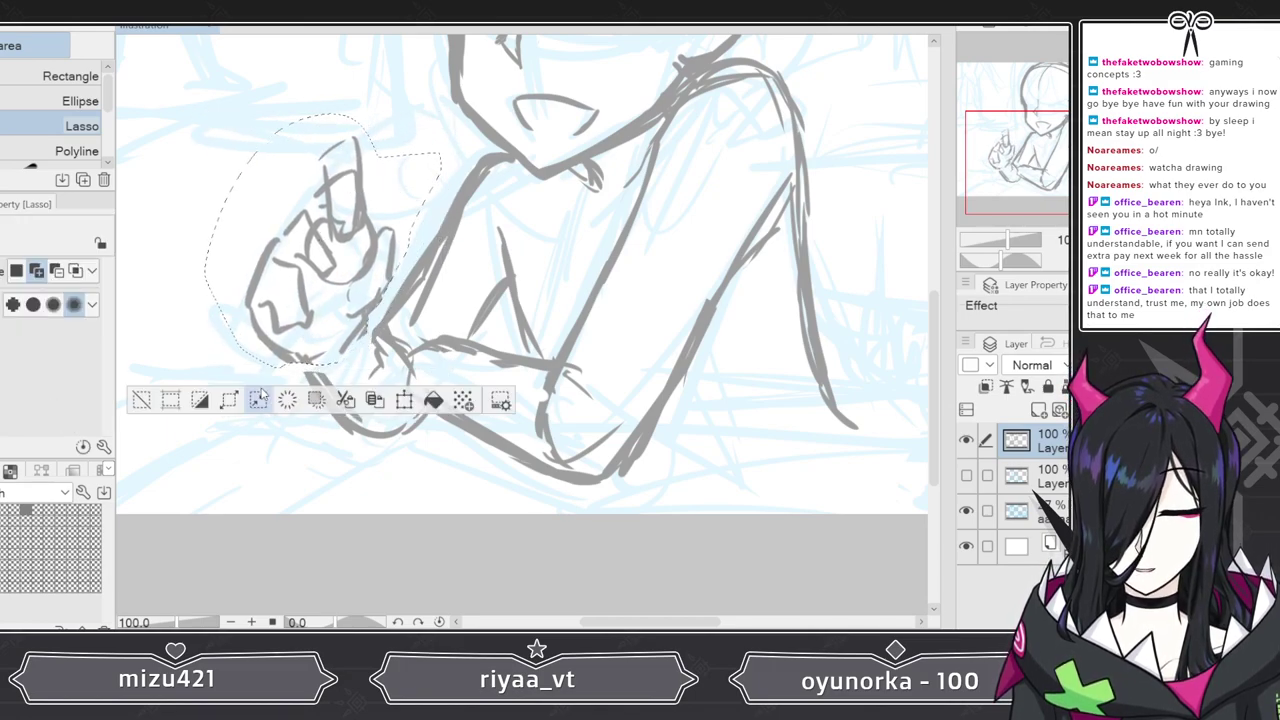
pyautogui.click(146, 400)
# - Erase the old wrist lines and redraw the raised forearm connecting the moved hand to the elbow
pyautogui.press('e')
pyautogui.moveTo(370, 333)
pyautogui.mouseDown()
pyautogui.moveTo(390, 367)
pyautogui.moveTo(307, 376)
pyautogui.moveTo(330, 410)
pyautogui.mouseUp()
pyautogui.press('p')
pyautogui.moveTo(300, 352)
pyautogui.mouseDown()
pyautogui.moveTo(305, 410)
pyautogui.moveTo(335, 448)
pyautogui.moveTo(390, 428)
pyautogui.mouseUp()
pyautogui.moveTo(358, 300)
pyautogui.mouseDown()
pyautogui.moveTo(399, 342)
pyautogui.moveTo(422, 425)
pyautogui.mouseUp()
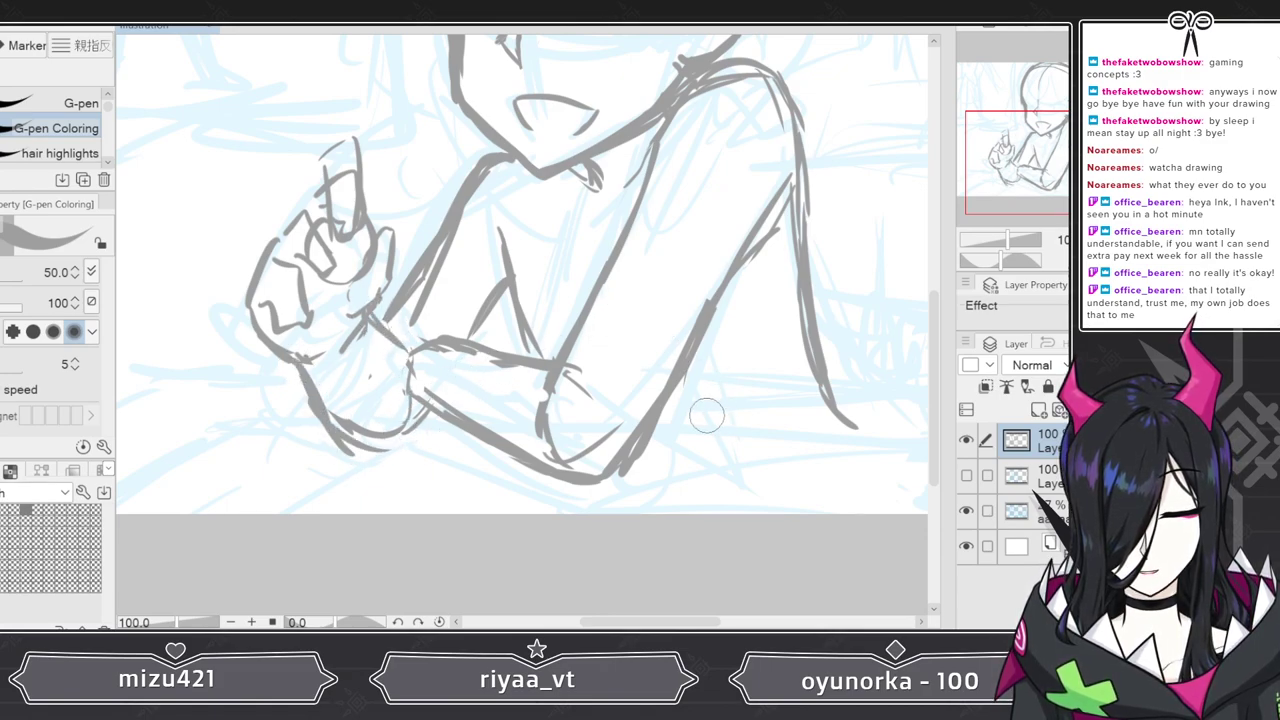
# - Erase the resting forearm's end, redraw it shorter and rounded, and thicken the far upper arm's lines down to the elbow
pyautogui.press('e')
pyautogui.moveTo(450, 324)
pyautogui.mouseDown()
pyautogui.moveTo(413, 396)
pyautogui.moveTo(459, 358)
pyautogui.moveTo(501, 348)
pyautogui.moveTo(493, 338)
pyautogui.moveTo(465, 401)
pyautogui.moveTo(494, 378)
pyautogui.moveTo(470, 363)
pyautogui.moveTo(487, 447)
pyautogui.mouseUp()
pyautogui.press('p')
pyautogui.moveTo(455, 385)
pyautogui.mouseDown()
pyautogui.moveTo(526, 457)
pyautogui.moveTo(565, 476)
pyautogui.moveTo(478, 418)
pyautogui.moveTo(503, 354)
pyautogui.moveTo(560, 371)
pyautogui.moveTo(474, 358)
pyautogui.moveTo(465, 372)
pyautogui.moveTo(538, 366)
pyautogui.moveTo(497, 356)
pyautogui.moveTo(487, 405)
pyautogui.mouseUp()
pyautogui.moveTo(466, 342); pyautogui.dragTo(410, 428)
pyautogui.moveTo(430, 290)
pyautogui.mouseDown()
pyautogui.moveTo(390, 330)
pyautogui.moveTo(500, 155)
pyautogui.mouseUp()
pyautogui.moveTo(505, 303); pyautogui.dragTo(452, 374)
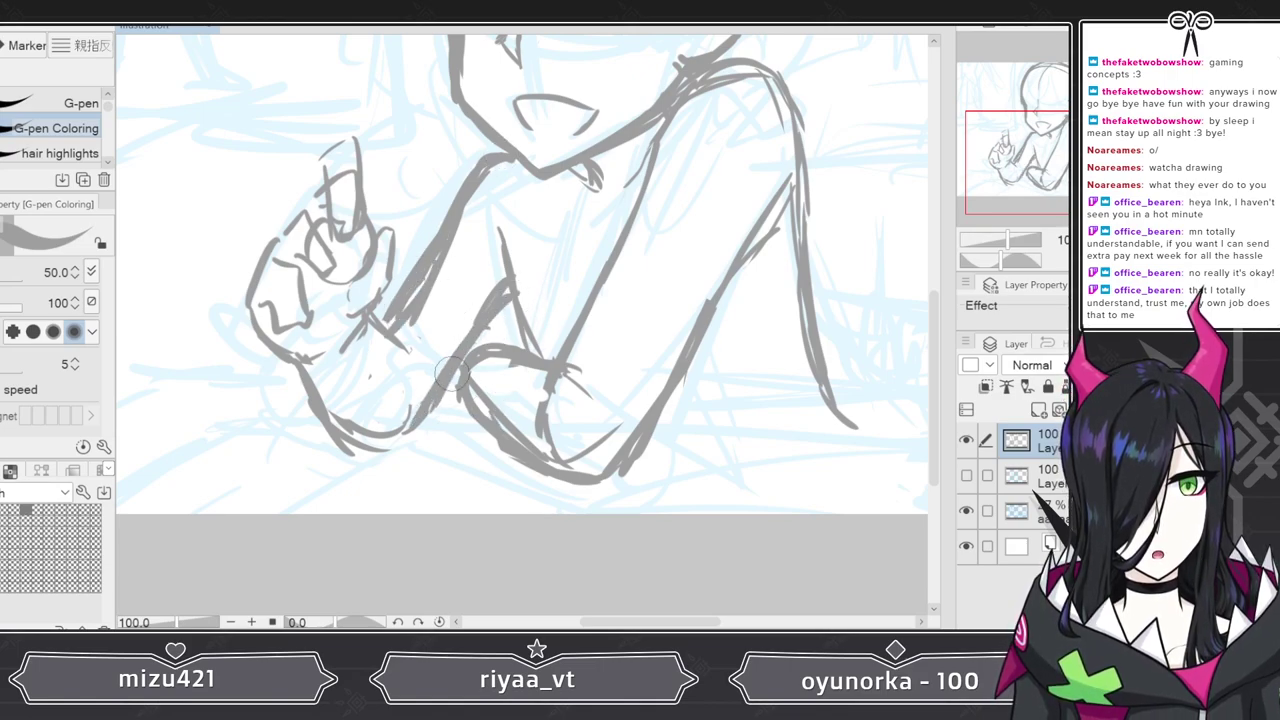
# - Draw the tabletop edge as a horizontal line on both sides of the character, extending outward from the arms
pyautogui.moveTo(1006, 242); pyautogui.dragTo(1003, 247)
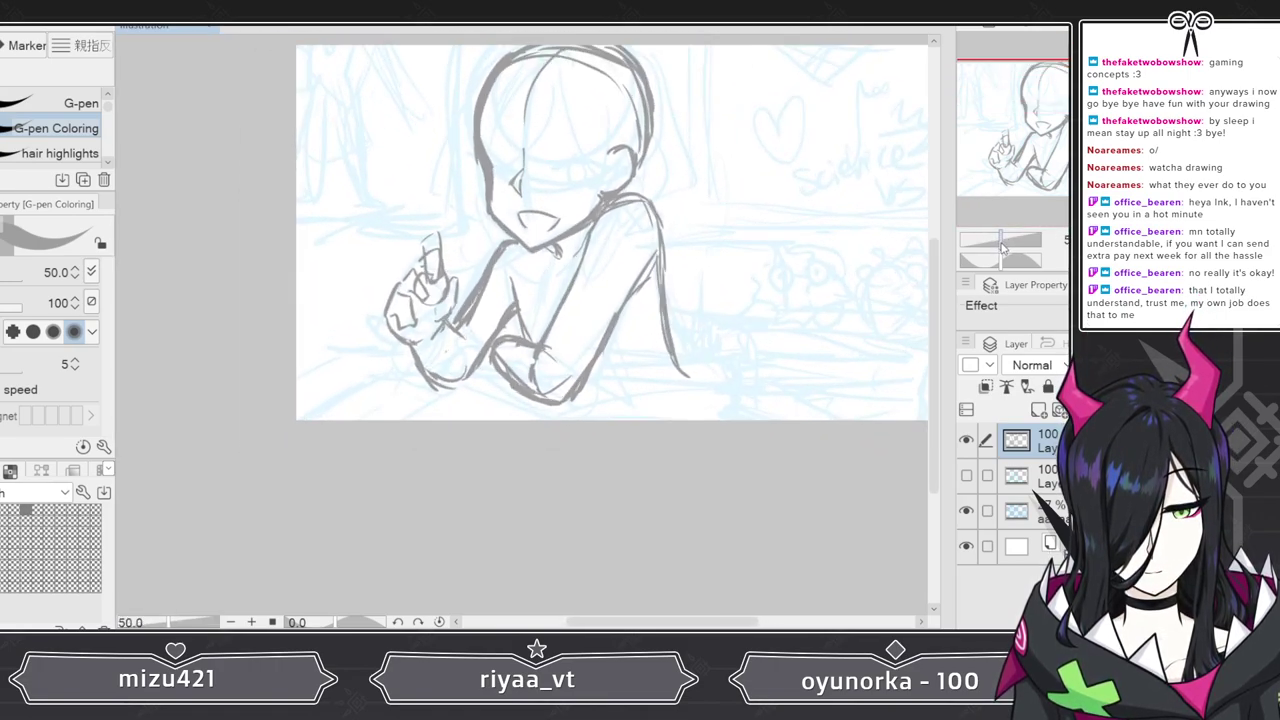
pyautogui.scroll(3, 937, 298)
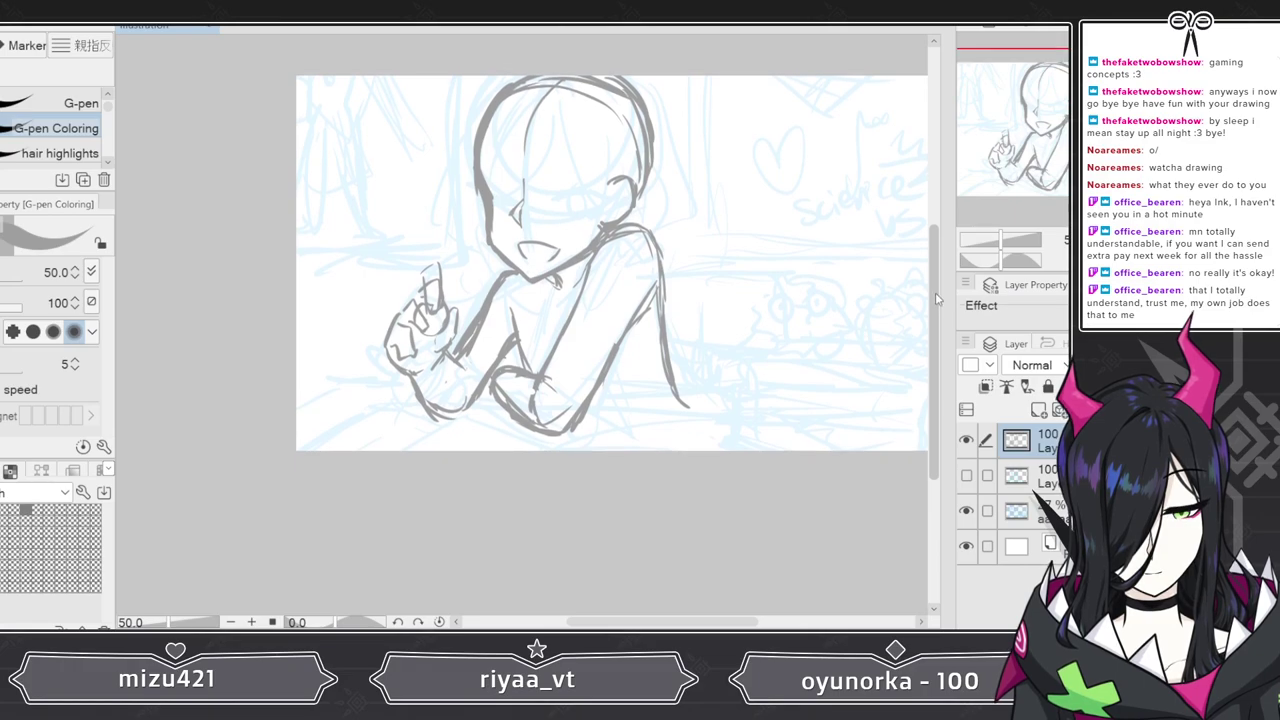
pyautogui.scroll(1, 937, 298)
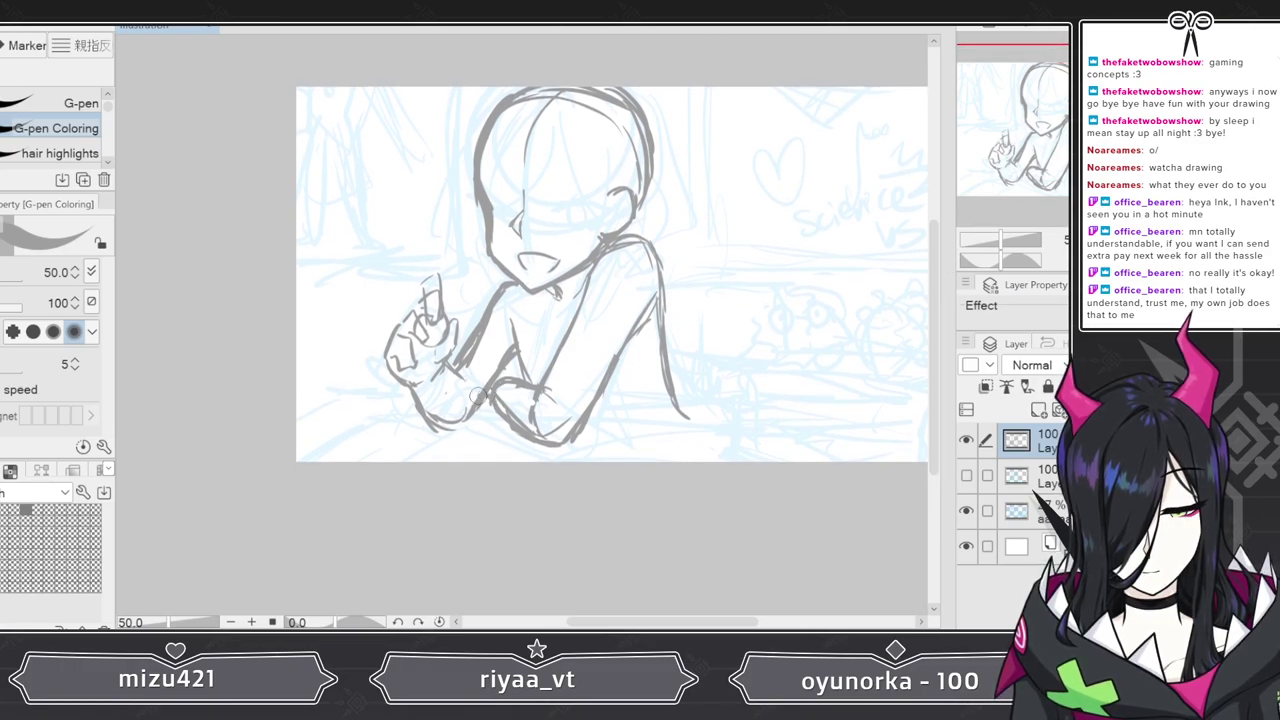
pyautogui.moveTo(599, 428); pyautogui.dragTo(841, 428)
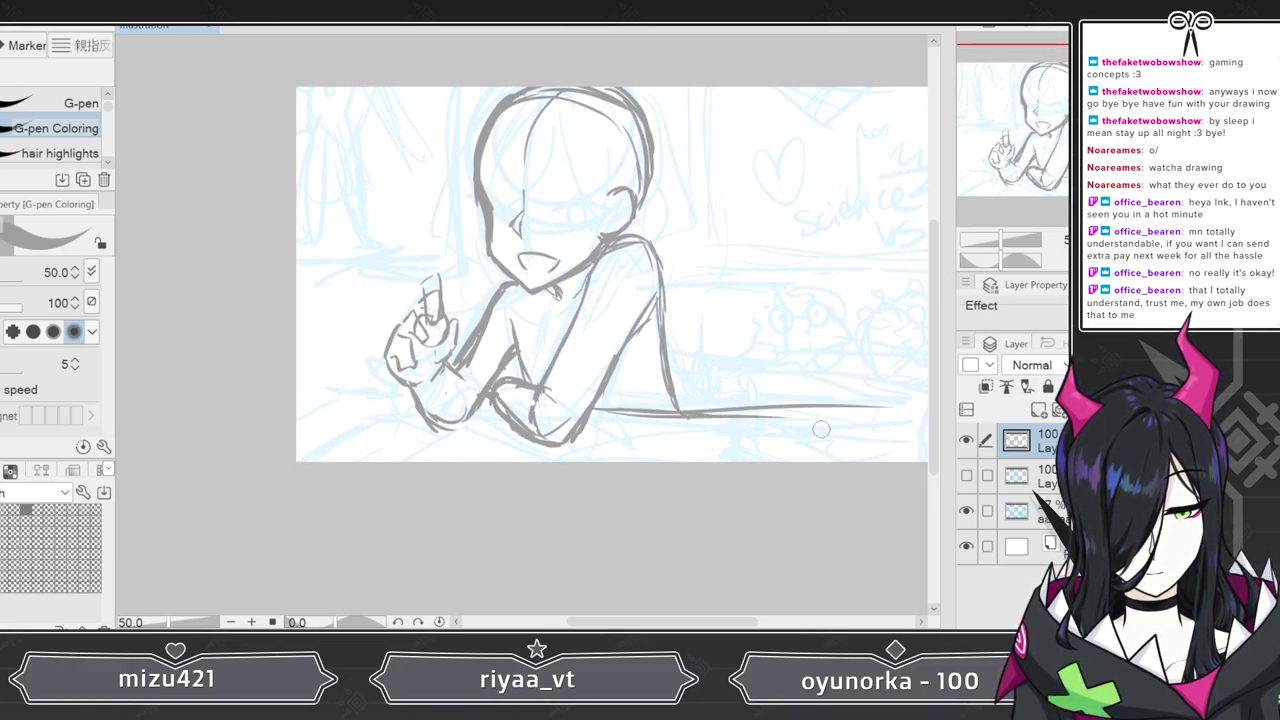
pyautogui.moveTo(400, 400); pyautogui.dragTo(298, 390)
pyautogui.hscroll(5, 776, 602)
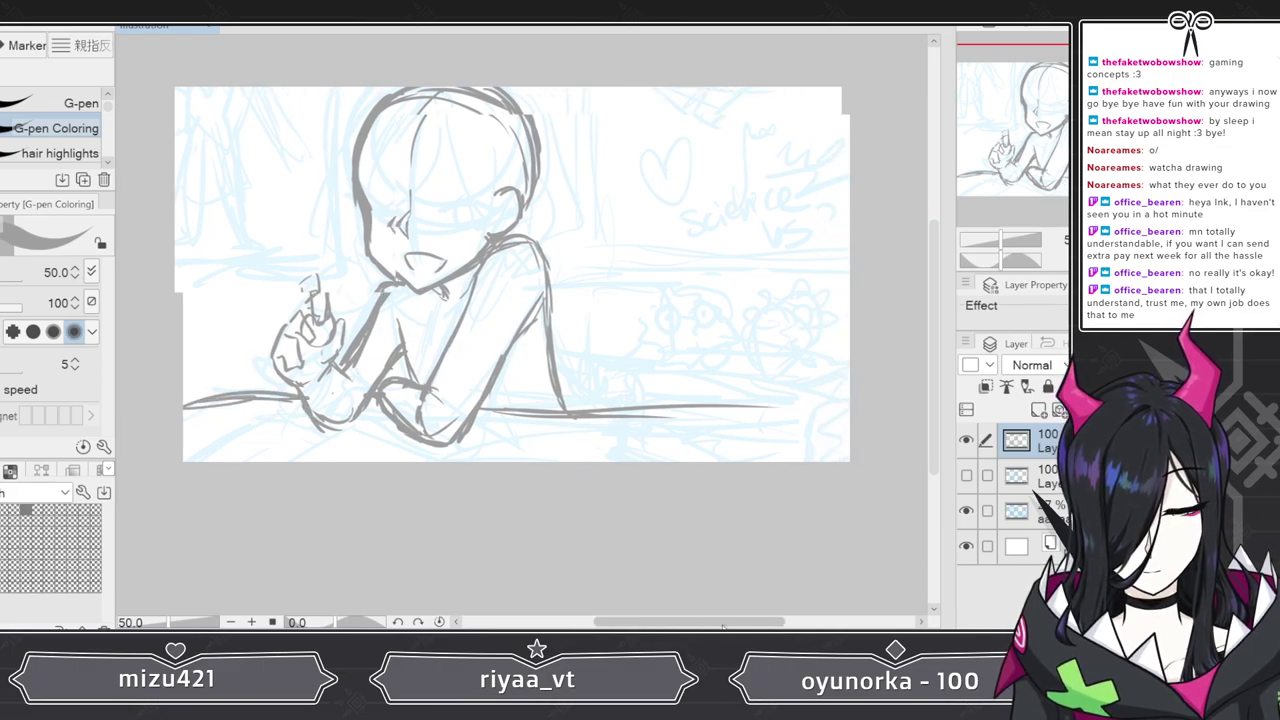
# - Sketch a curved neckline across the upper chest and a small oval on the ear lobe
pyautogui.hscroll(-6, 430, 424)
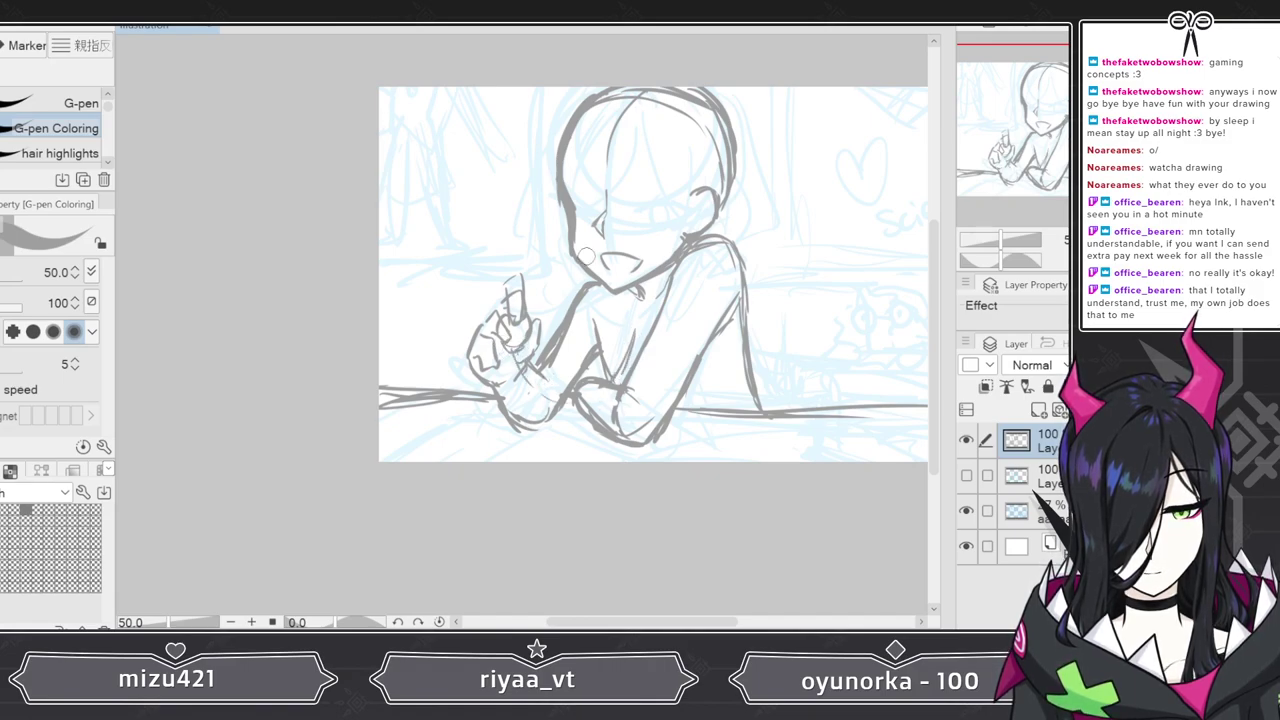
pyautogui.moveTo(608, 334); pyautogui.dragTo(677, 270)
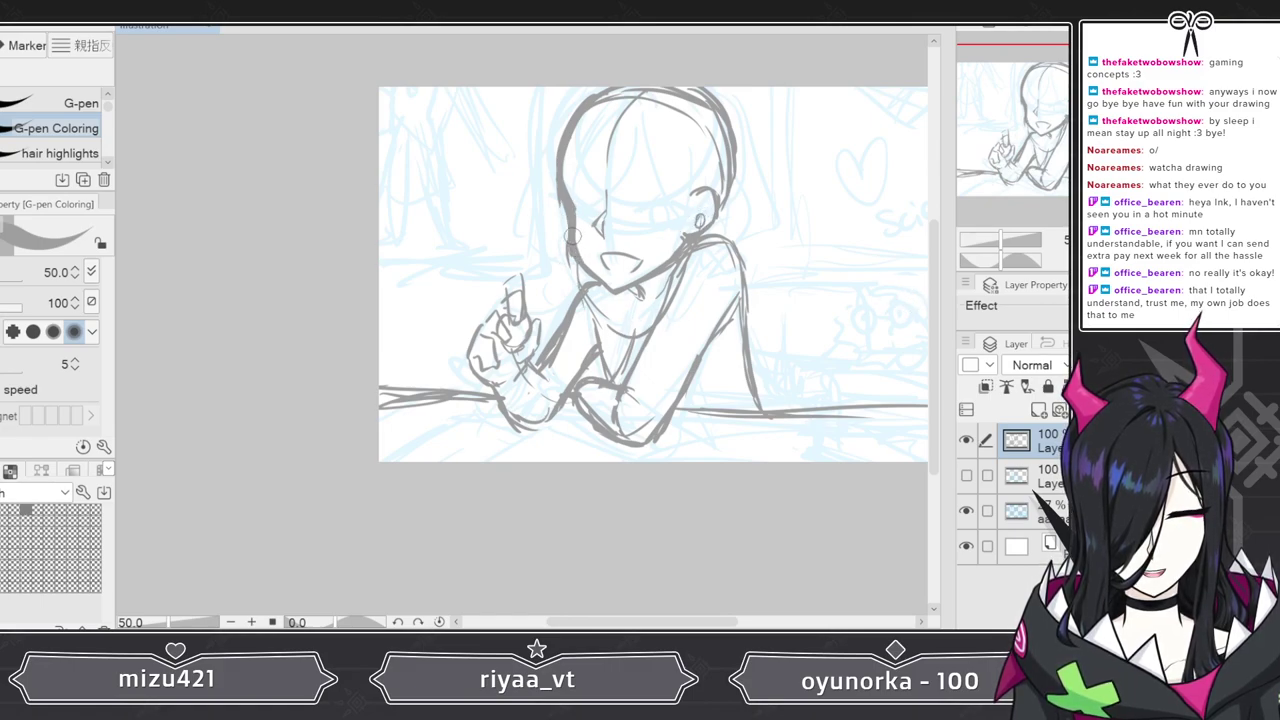
pyautogui.moveTo(727, 622)
pyautogui.mouseDown()
pyautogui.moveTo(775, 622)
pyautogui.moveTo(743, 622)
pyautogui.moveTo(771, 622)
pyautogui.moveTo(755, 618)
pyautogui.moveTo(755, 590)
pyautogui.mouseUp()
pyautogui.moveTo(1014, 238); pyautogui.dragTo(1006, 236)
pyautogui.moveTo(936, 314); pyautogui.dragTo(936, 283)
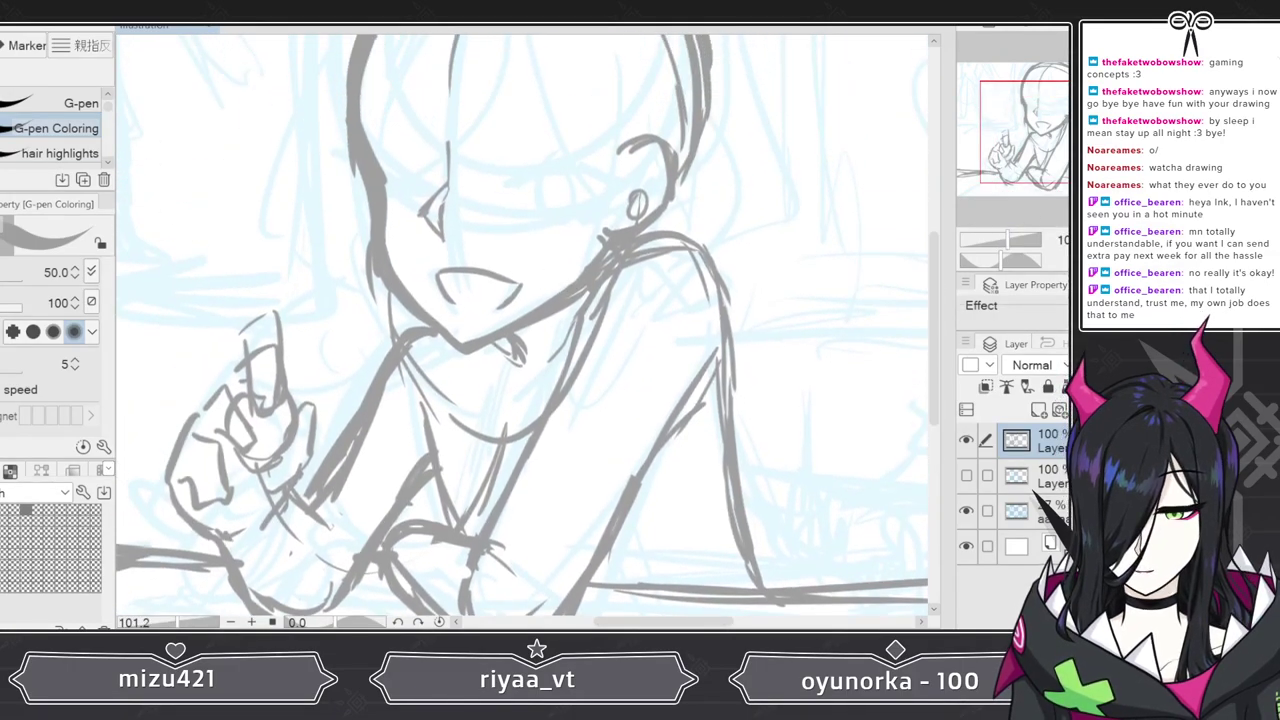
# - Lasso the nose of the grey sketch, shift it slightly and clear the selection
pyautogui.press('m')
pyautogui.moveTo(459, 129)
pyautogui.mouseDown()
pyautogui.moveTo(409, 197)
pyautogui.moveTo(450, 250)
pyautogui.mouseUp()
pyautogui.press('k')
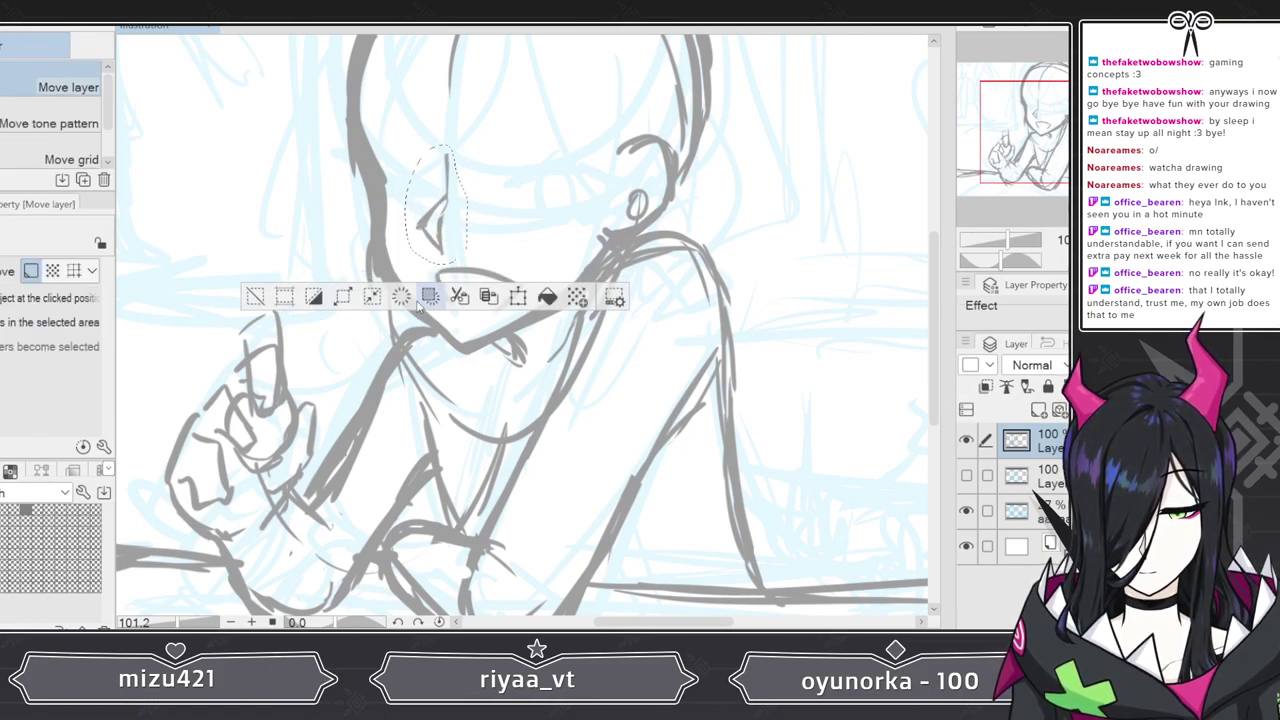
pyautogui.click(257, 293)
# - Erase the wide open mouth and redraw a smaller open smile lower on the face, above the chin
pyautogui.press('e')
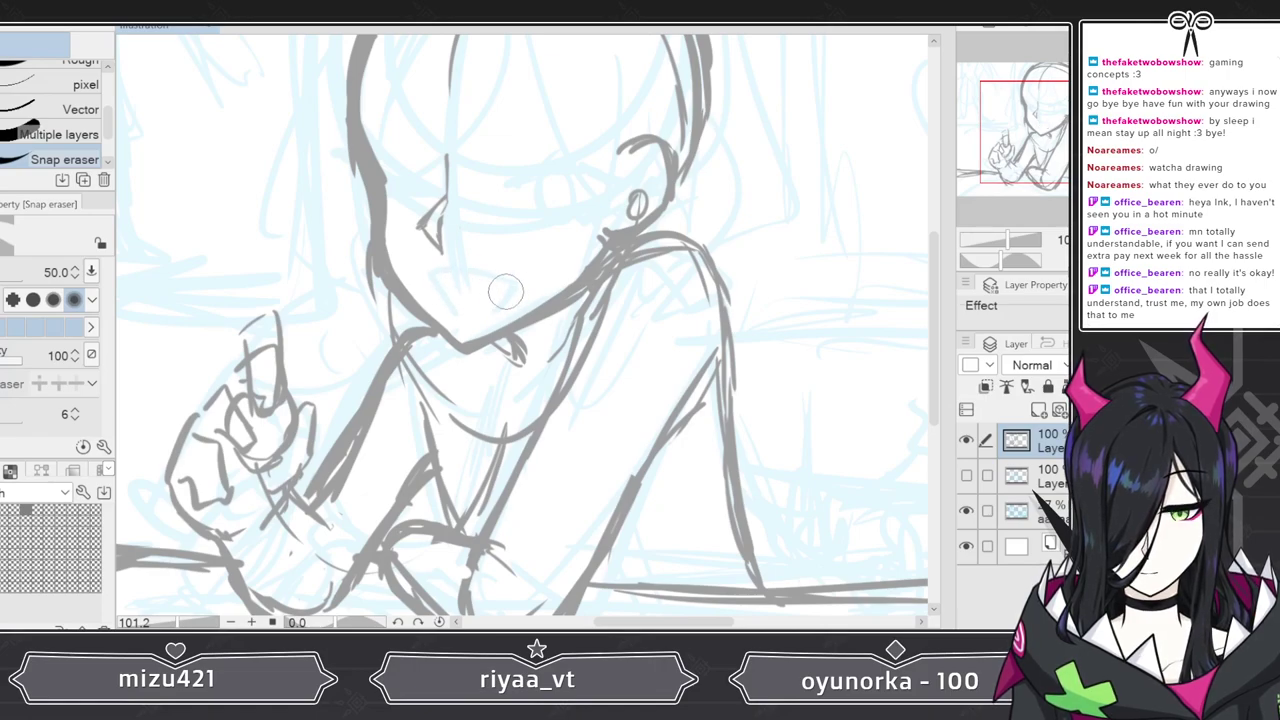
pyautogui.press('p')
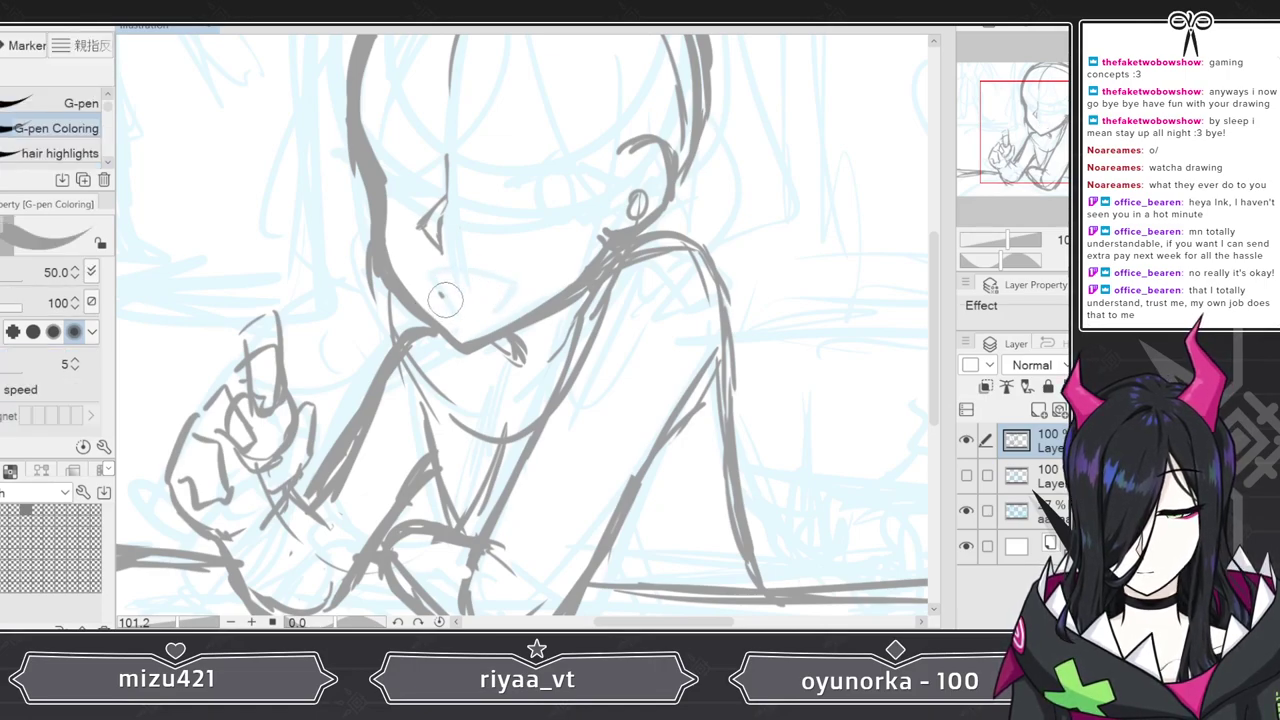
pyautogui.moveTo(458, 290); pyautogui.dragTo(515, 287)
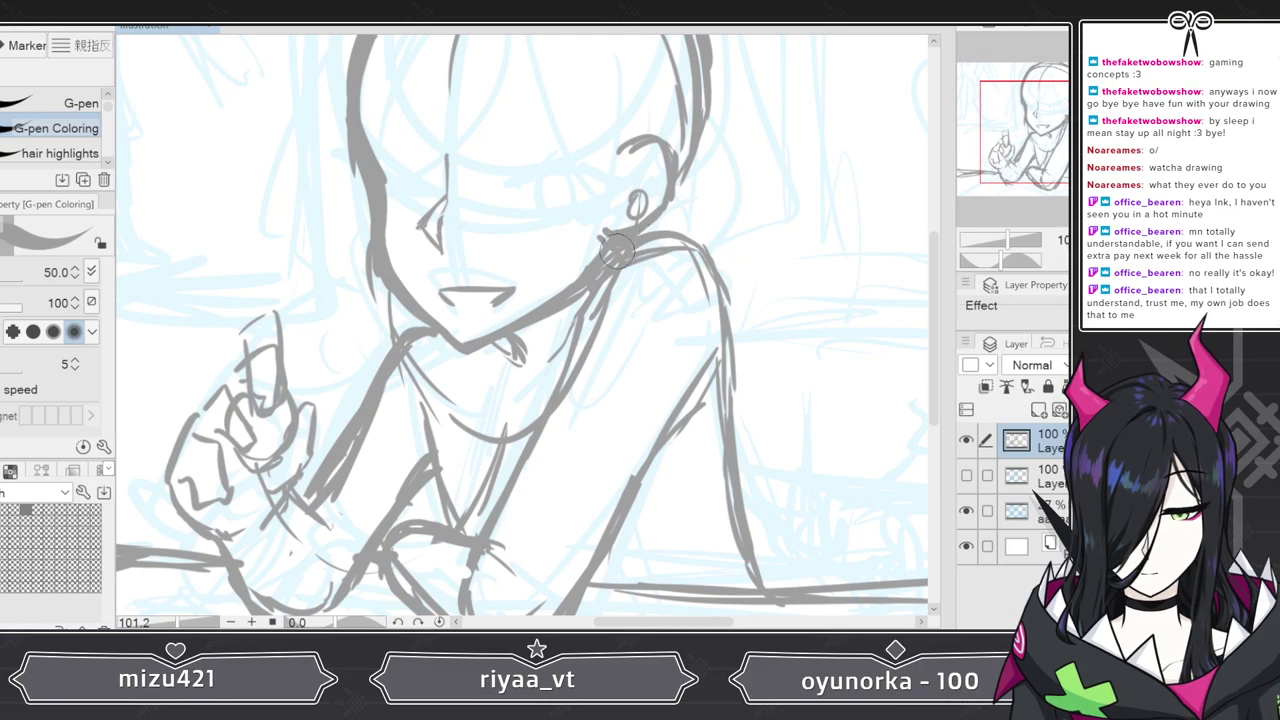
# - Lasso the redrawn mouth, move it slightly up from the chin and clear the selection
pyautogui.press('m')
pyautogui.moveTo(468, 261)
pyautogui.mouseDown()
pyautogui.moveTo(555, 293)
pyautogui.moveTo(436, 284)
pyautogui.moveTo(539, 272)
pyautogui.moveTo(492, 296)
pyautogui.mouseUp()
pyautogui.click(310, 349)
pyautogui.press('k')
pyautogui.click(300, 344)
pyautogui.moveTo(938, 285)
pyautogui.mouseDown()
pyautogui.moveTo(939, 236)
pyautogui.moveTo(940, 264)
pyautogui.mouseUp()
pyautogui.press('p')
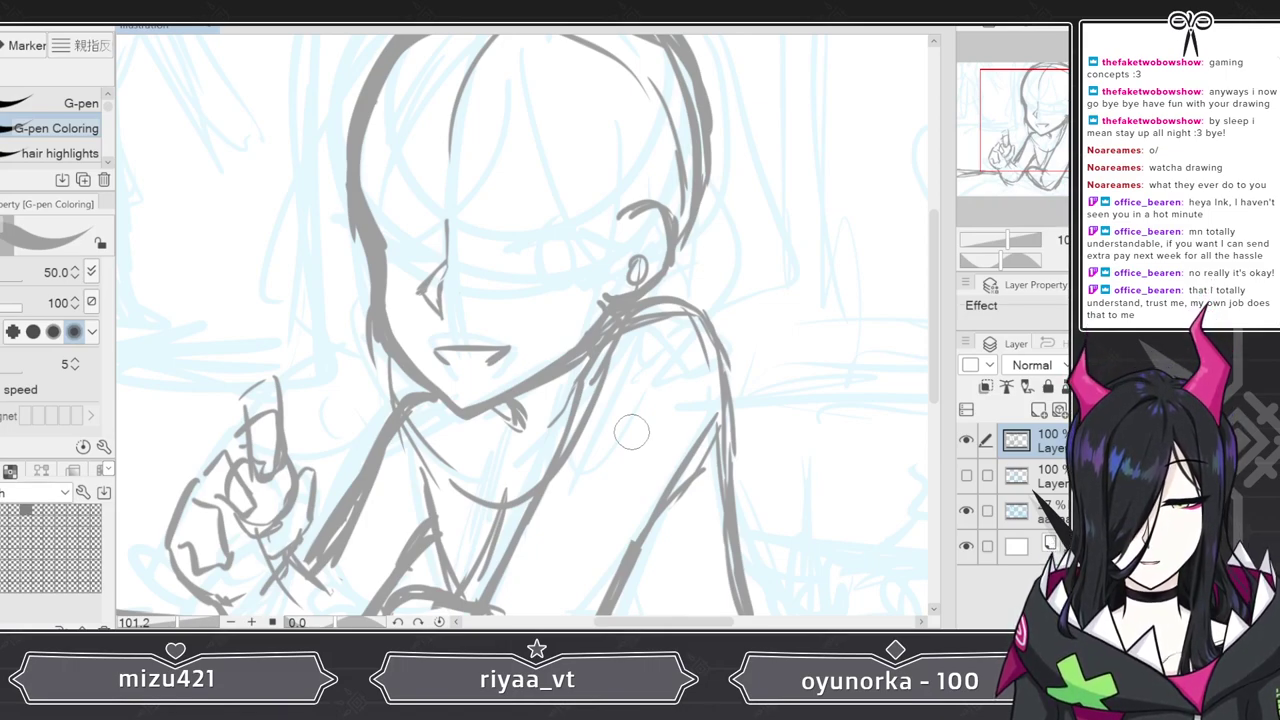
# - Review the whole grey figure and compare it with the earlier bold blue pose sketch by alternating the visibility of the two layers
pyautogui.moveTo(932, 255); pyautogui.dragTo(937, 291)
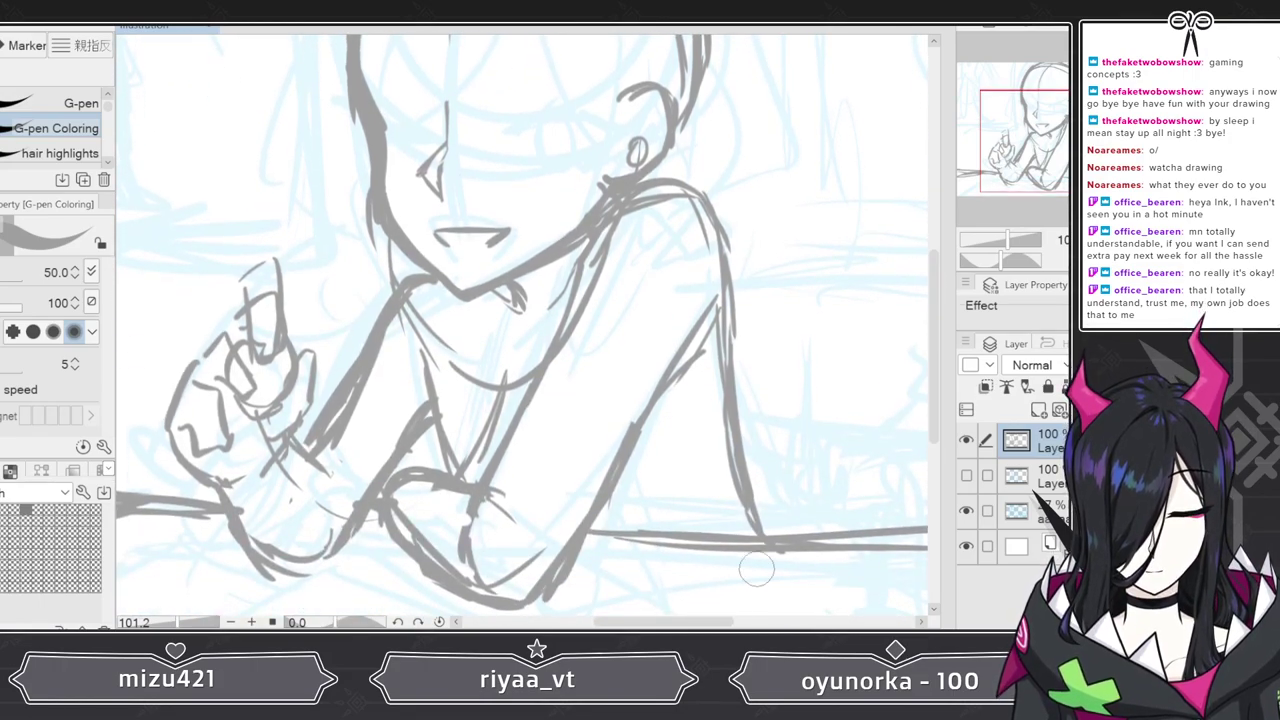
pyautogui.moveTo(1005, 234); pyautogui.dragTo(998, 240)
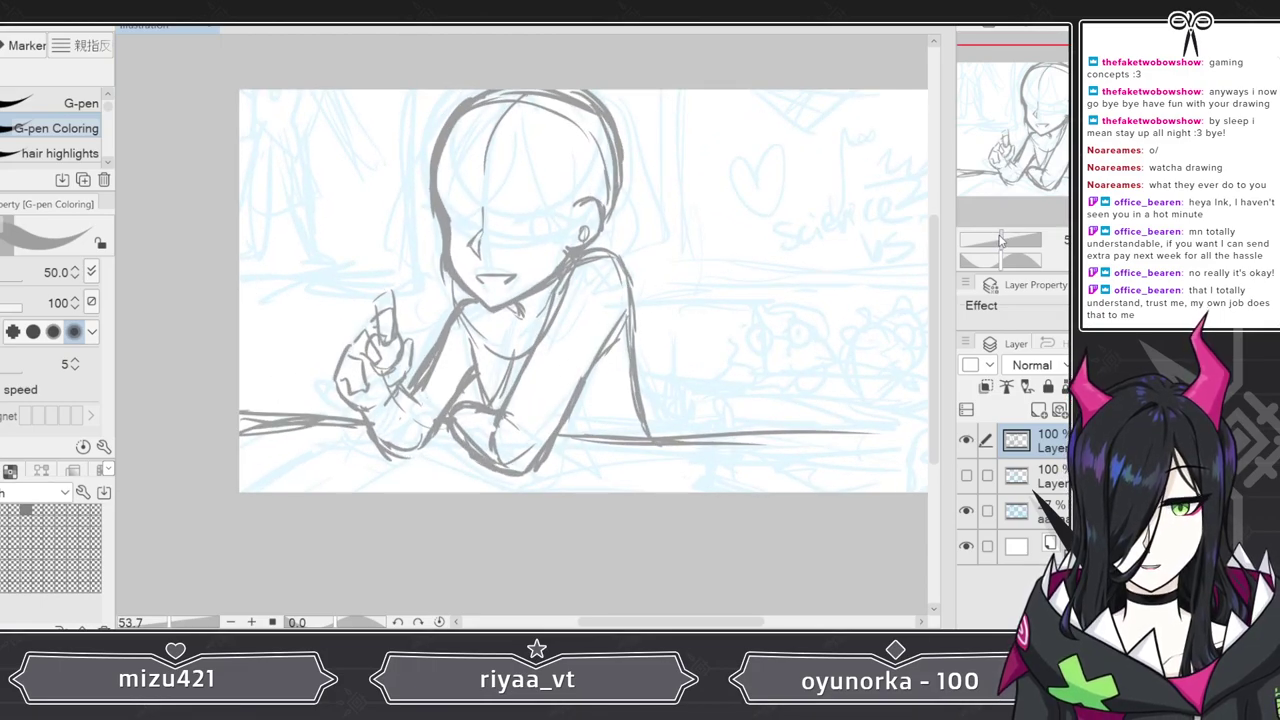
pyautogui.moveTo(691, 622)
pyautogui.mouseDown()
pyautogui.moveTo(664, 623)
pyautogui.moveTo(701, 625)
pyautogui.mouseUp()
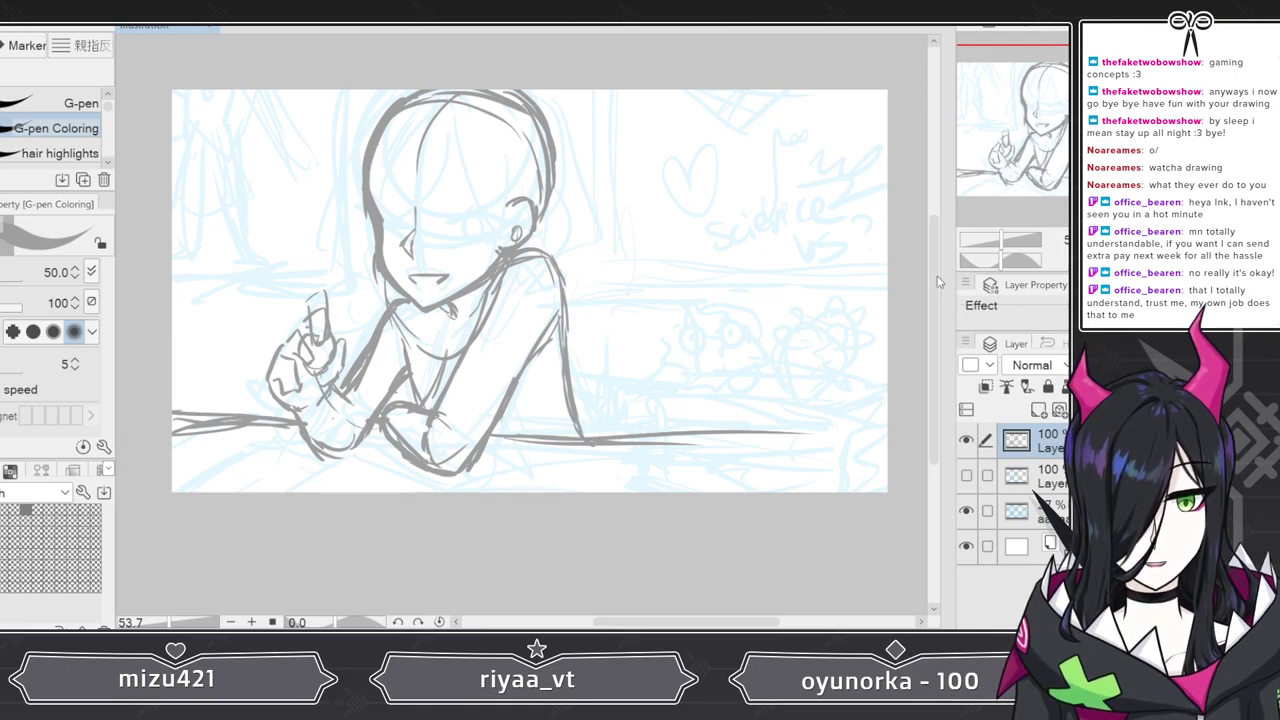
pyautogui.moveTo(935, 277); pyautogui.dragTo(933, 288)
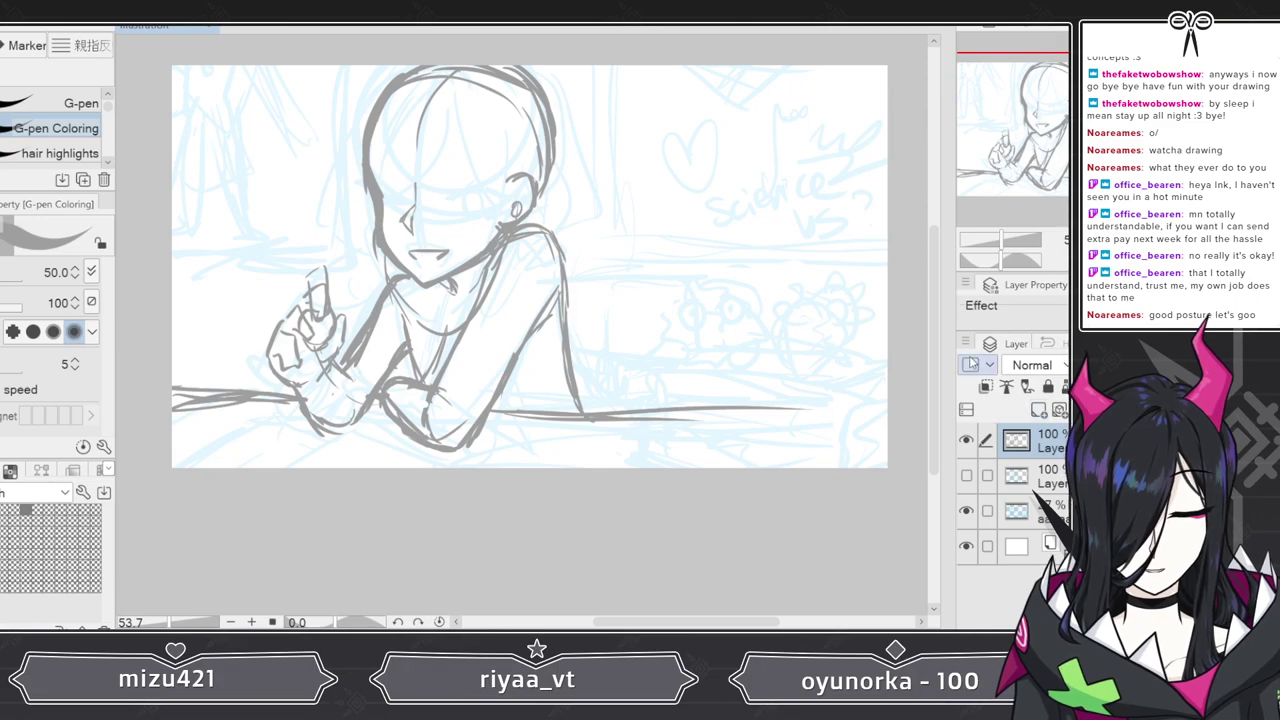
pyautogui.moveTo(1007, 240); pyautogui.dragTo(1005, 241)
pyautogui.moveTo(936, 290); pyautogui.dragTo(941, 256)
pyautogui.moveTo(708, 621); pyautogui.dragTo(670, 621)
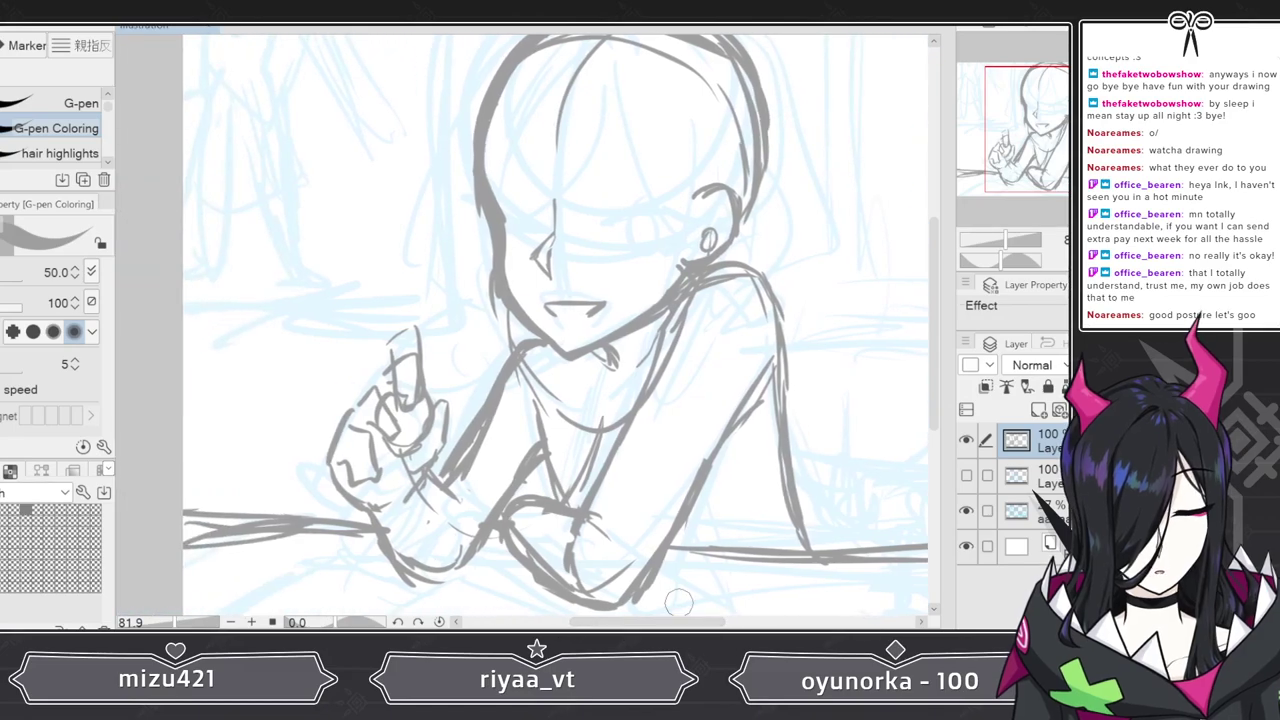
pyautogui.click(966, 441)
pyautogui.click(966, 477)
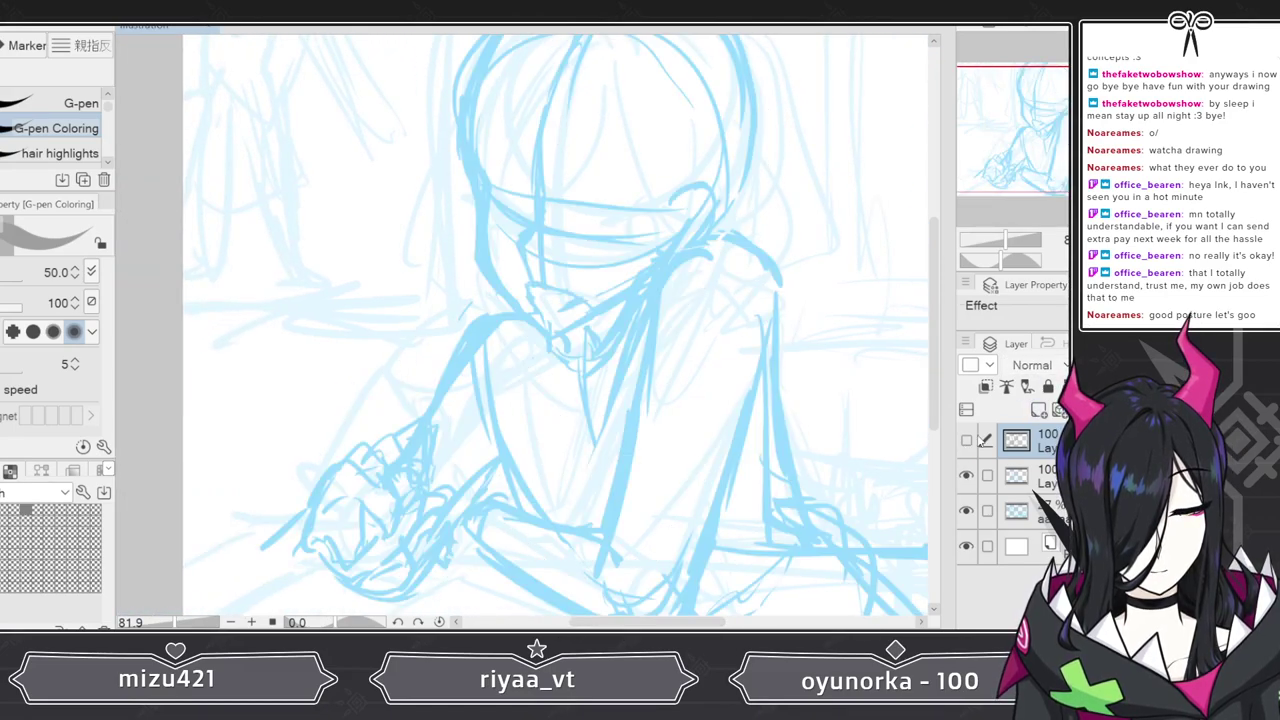
pyautogui.moveTo(1008, 243); pyautogui.dragTo(1003, 256)
pyautogui.click(966, 474)
pyautogui.click(966, 440)
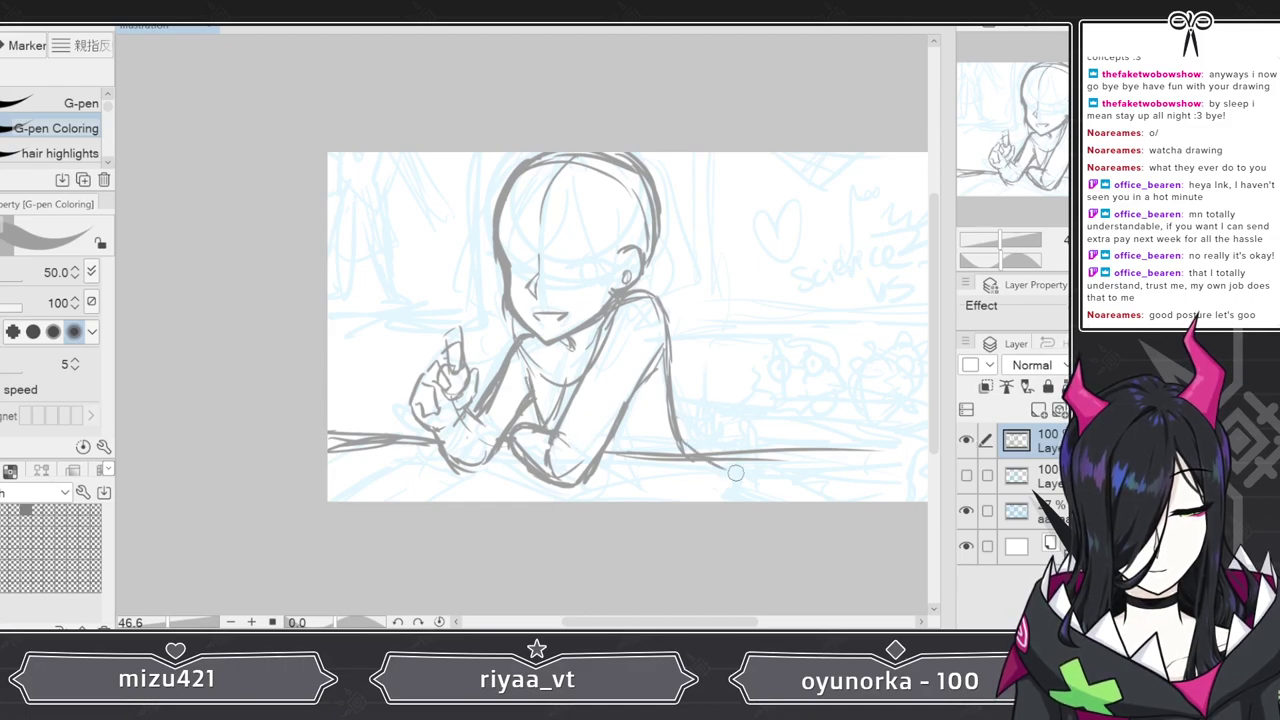
pyautogui.click(966, 440)
pyautogui.click(970, 477)
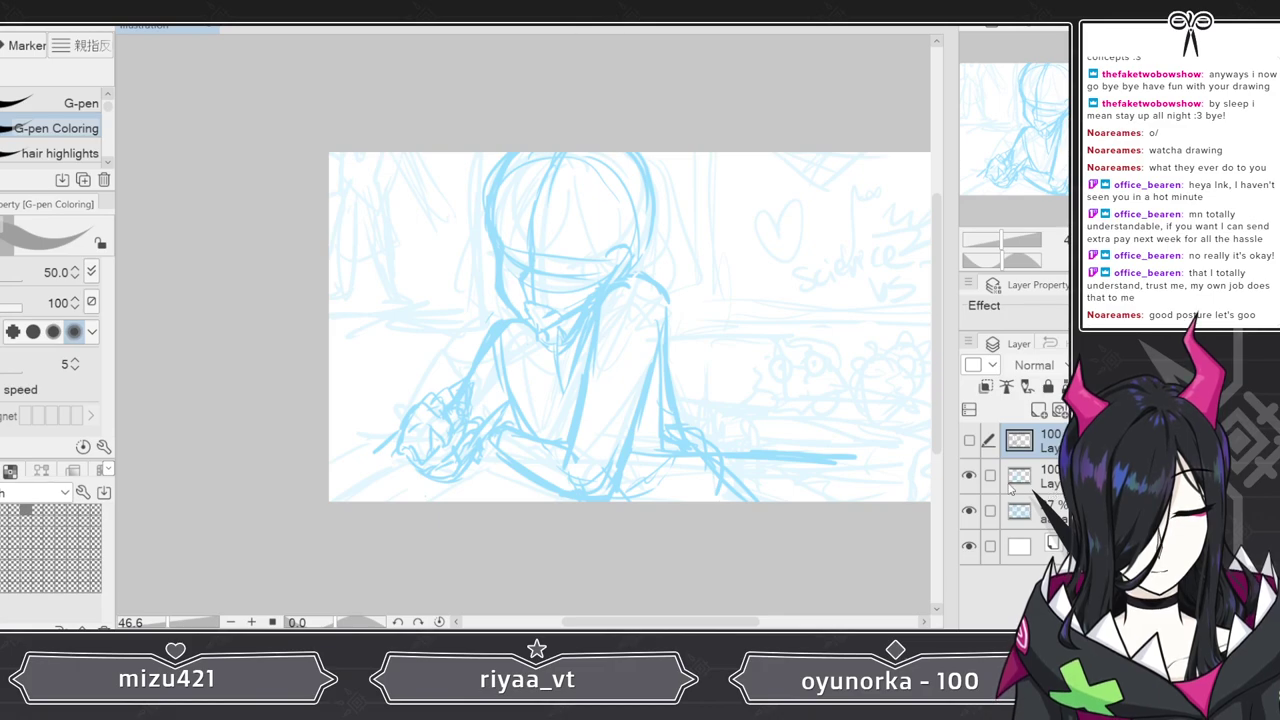
pyautogui.click(969, 476)
pyautogui.click(970, 442)
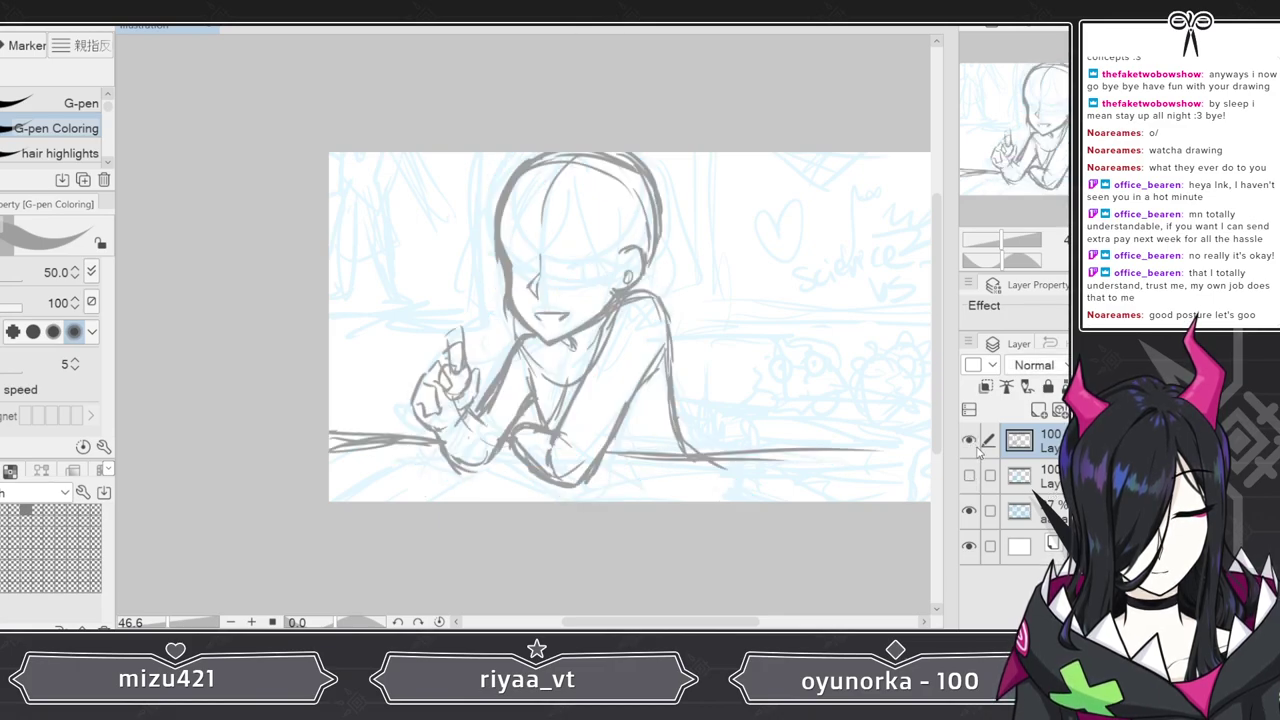
# - Lasso the grey head, rotate it slightly clockwise, shift it toward the raised shoulder, apply the transform and clear the selection
pyautogui.press('m')
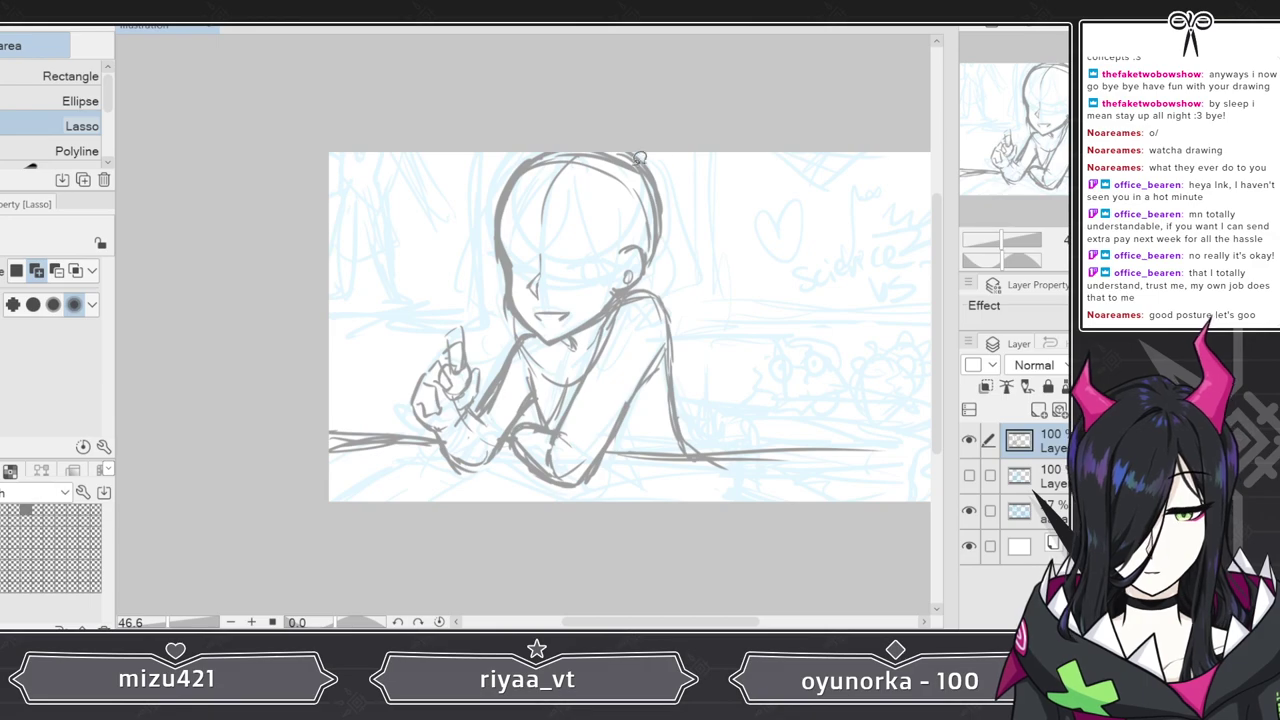
pyautogui.moveTo(688, 201); pyautogui.dragTo(620, 122)
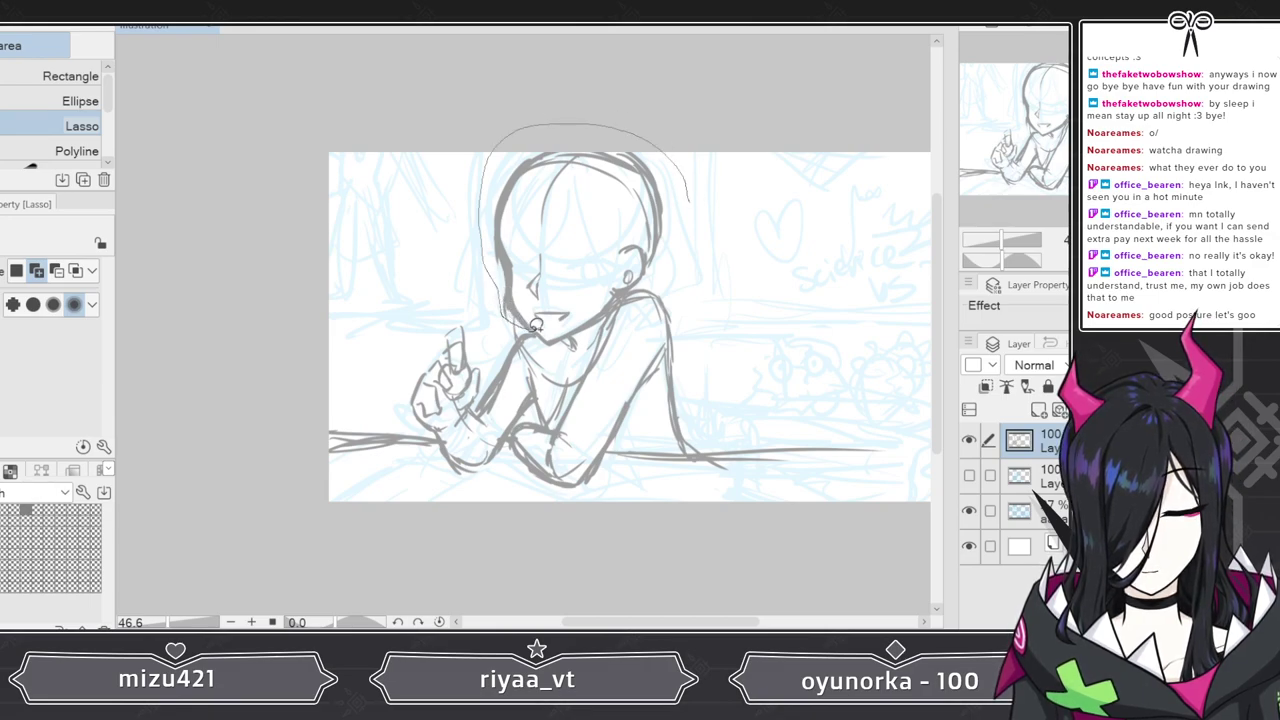
pyautogui.moveTo(604, 293); pyautogui.dragTo(684, 184)
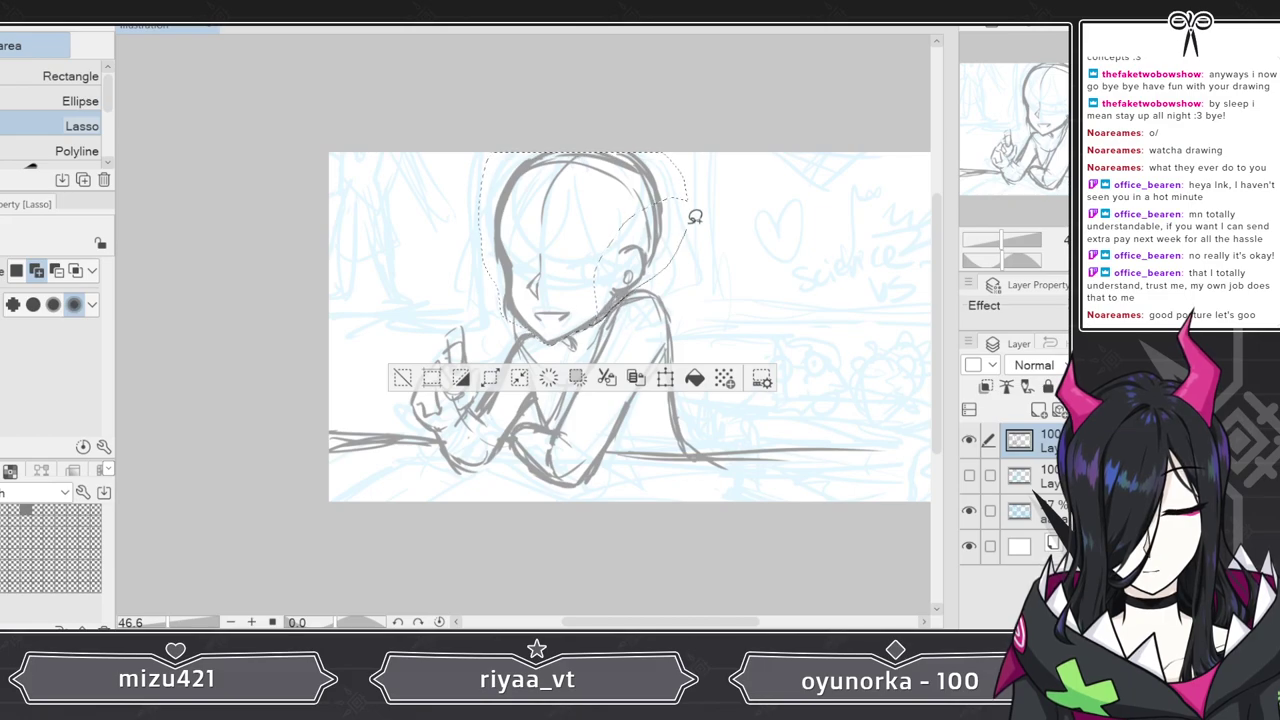
pyautogui.moveTo(644, 280)
pyautogui.mouseDown()
pyautogui.moveTo(695, 212)
pyautogui.moveTo(661, 179)
pyautogui.moveTo(570, 308)
pyautogui.mouseUp()
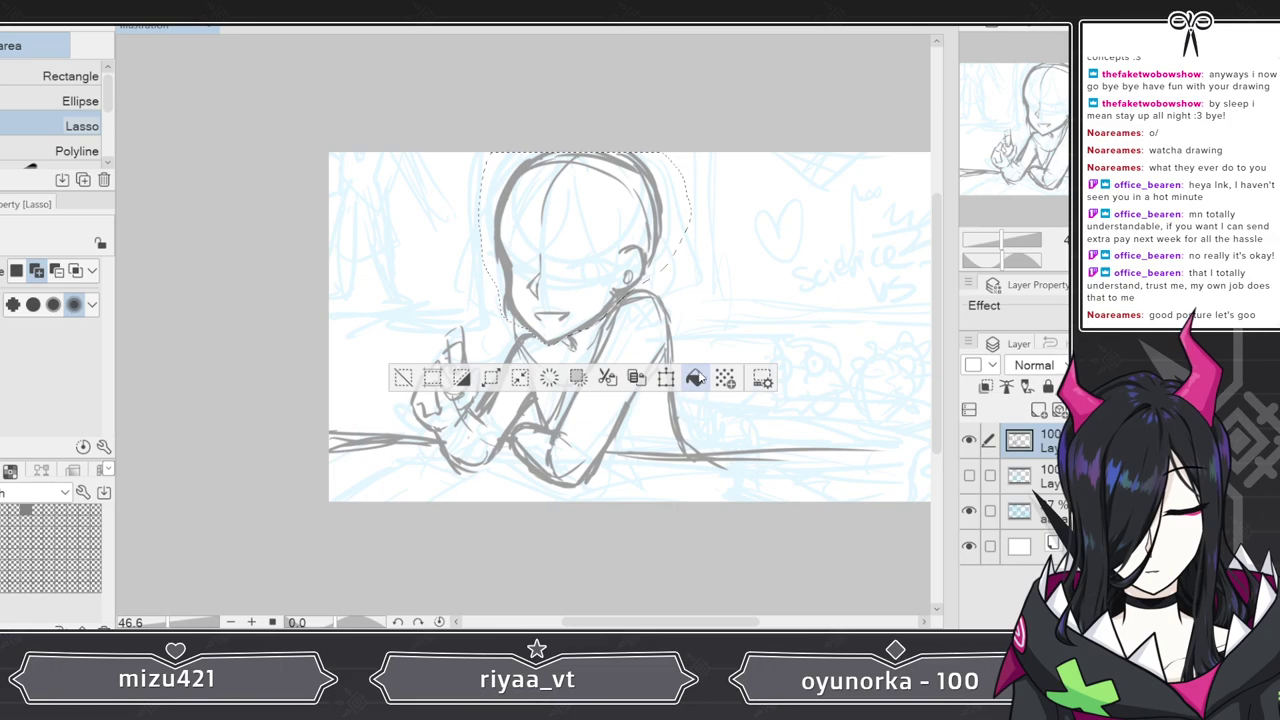
pyautogui.click(666, 377)
pyautogui.moveTo(743, 263); pyautogui.dragTo(742, 277)
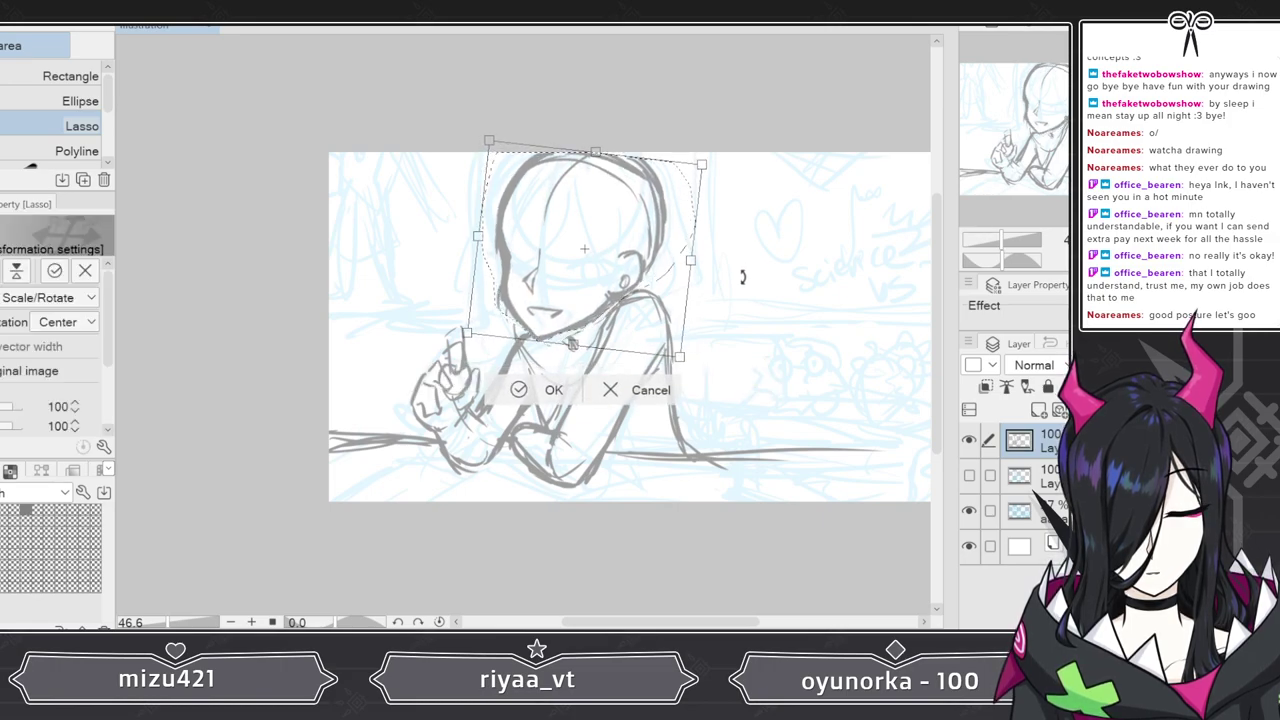
pyautogui.moveTo(657, 258); pyautogui.dragTo(669, 262)
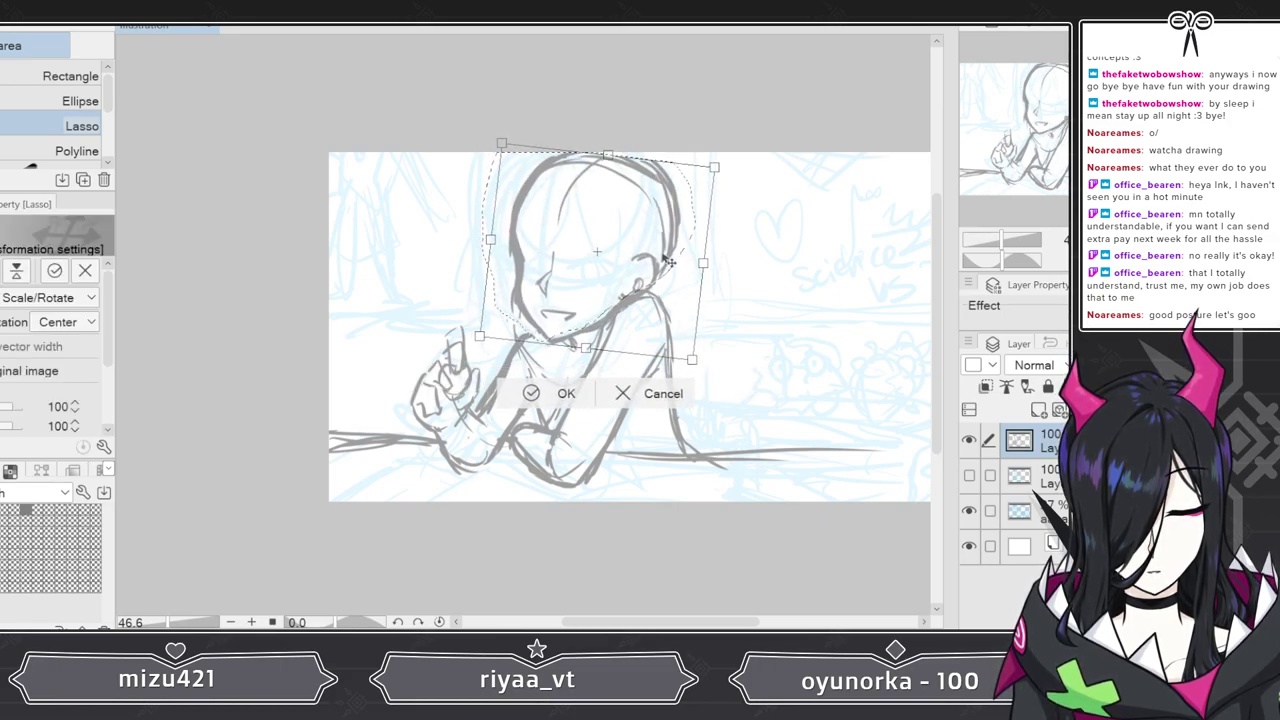
pyautogui.click(530, 393)
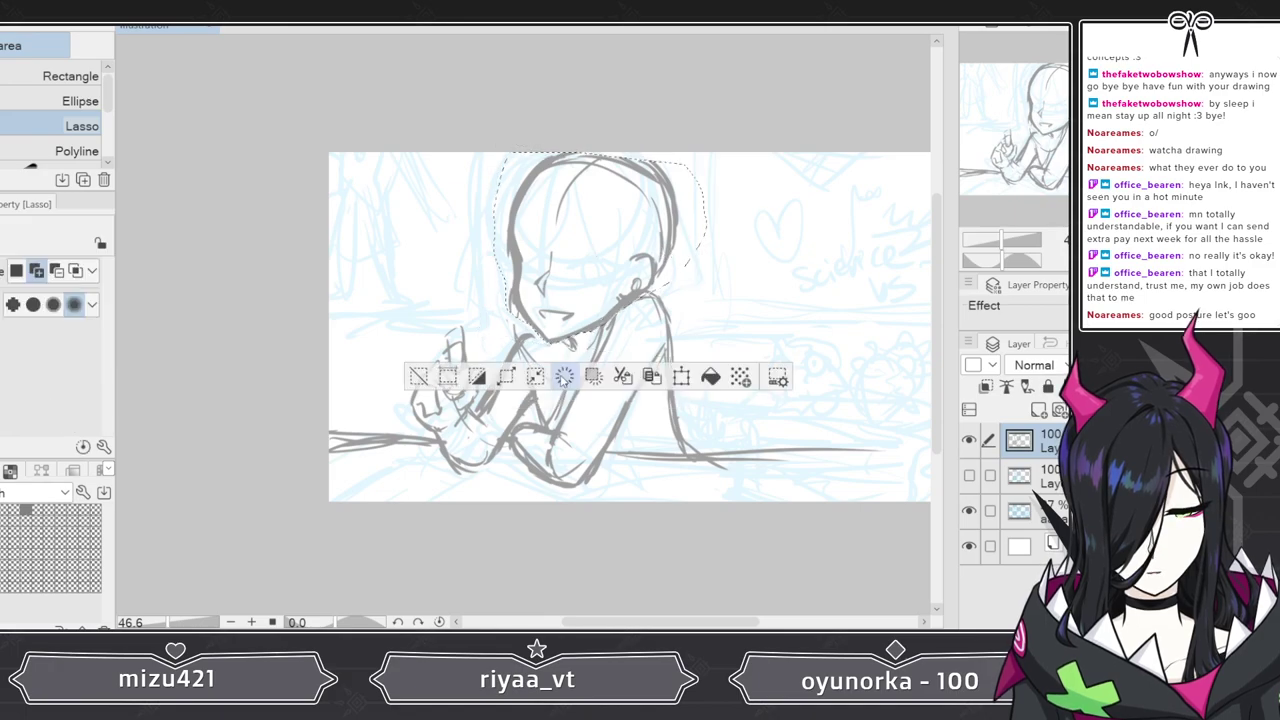
pyautogui.click(449, 341)
pyautogui.press('p')
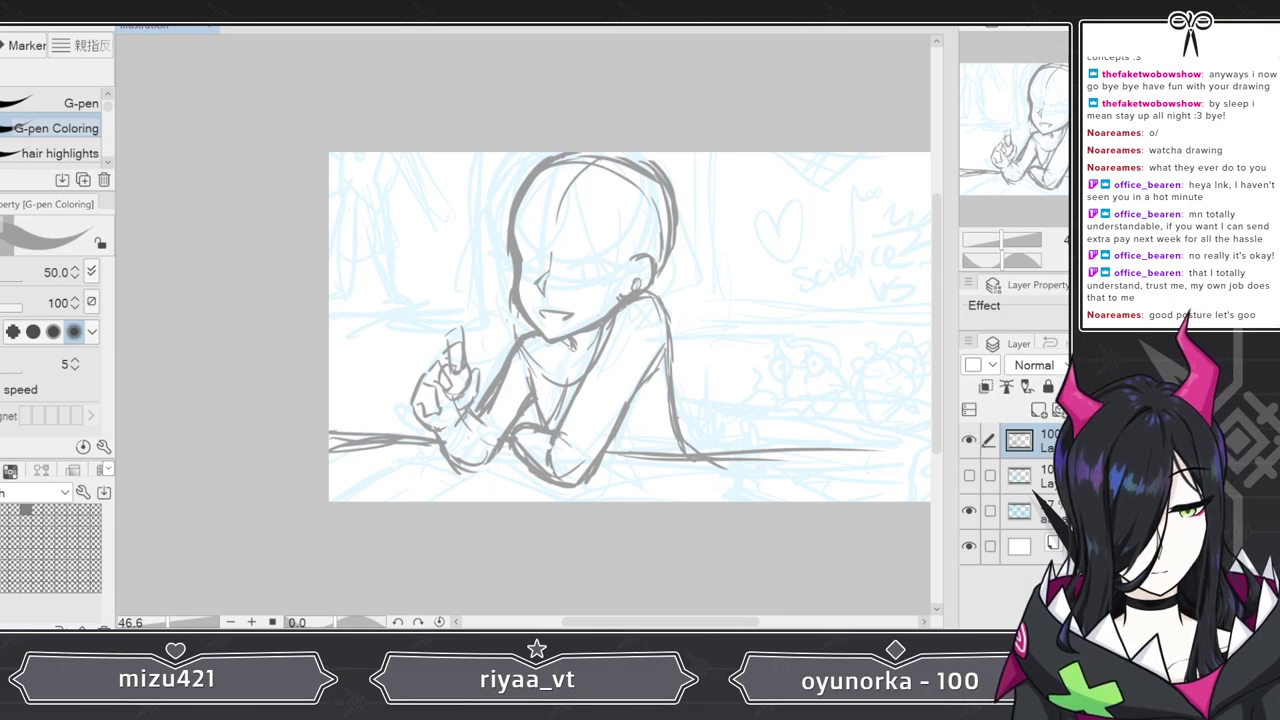
# - Remove the grey sketch layer and make the bold blue pose sketch layer visible again
pyautogui.hotkey('ctrl', 'e')
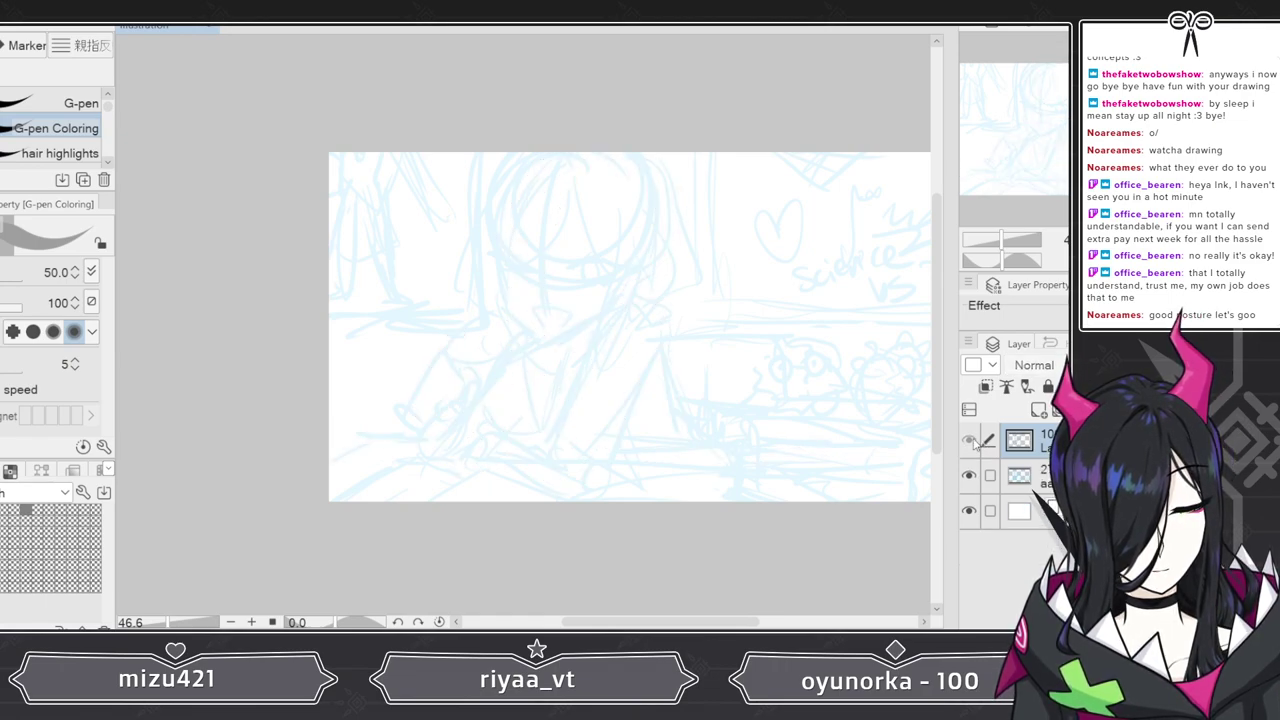
pyautogui.click(969, 441)
# - Thin the outer edge of the blue head outline on the face side and add a curved line down the back of the head
pyautogui.moveTo(1001, 240); pyautogui.dragTo(1006, 241)
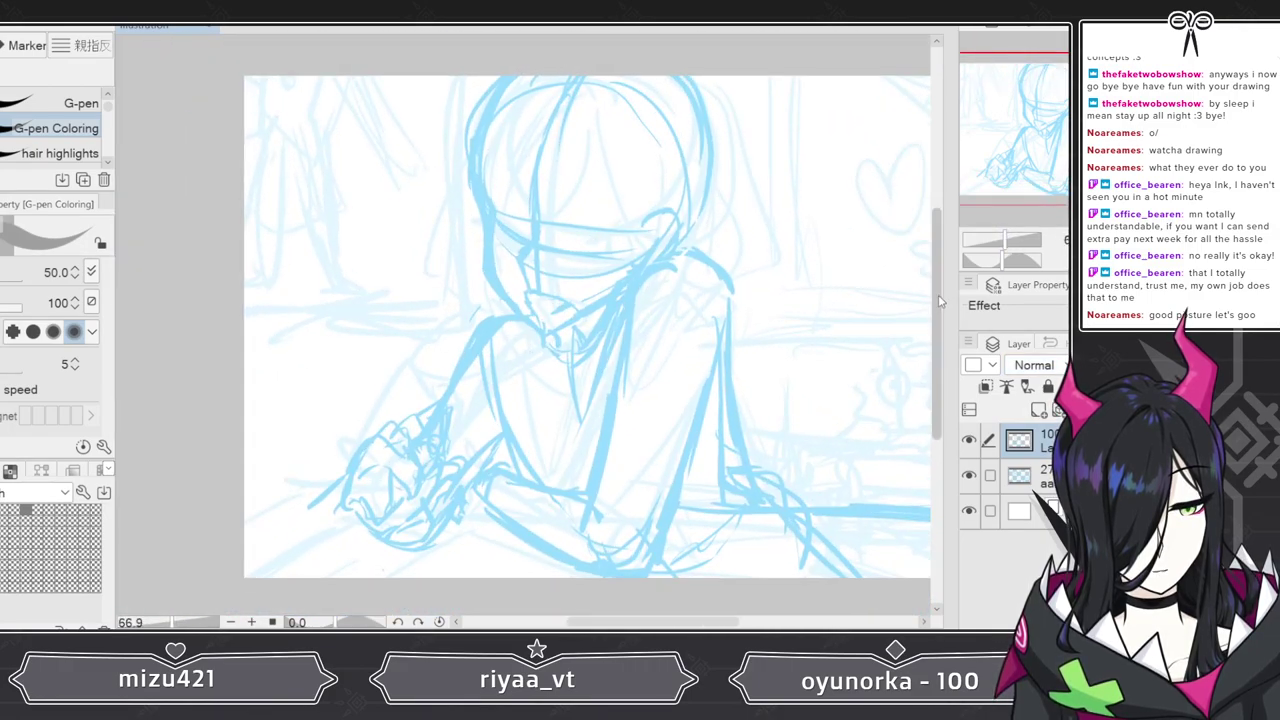
pyautogui.moveTo(939, 300); pyautogui.dragTo(939, 268)
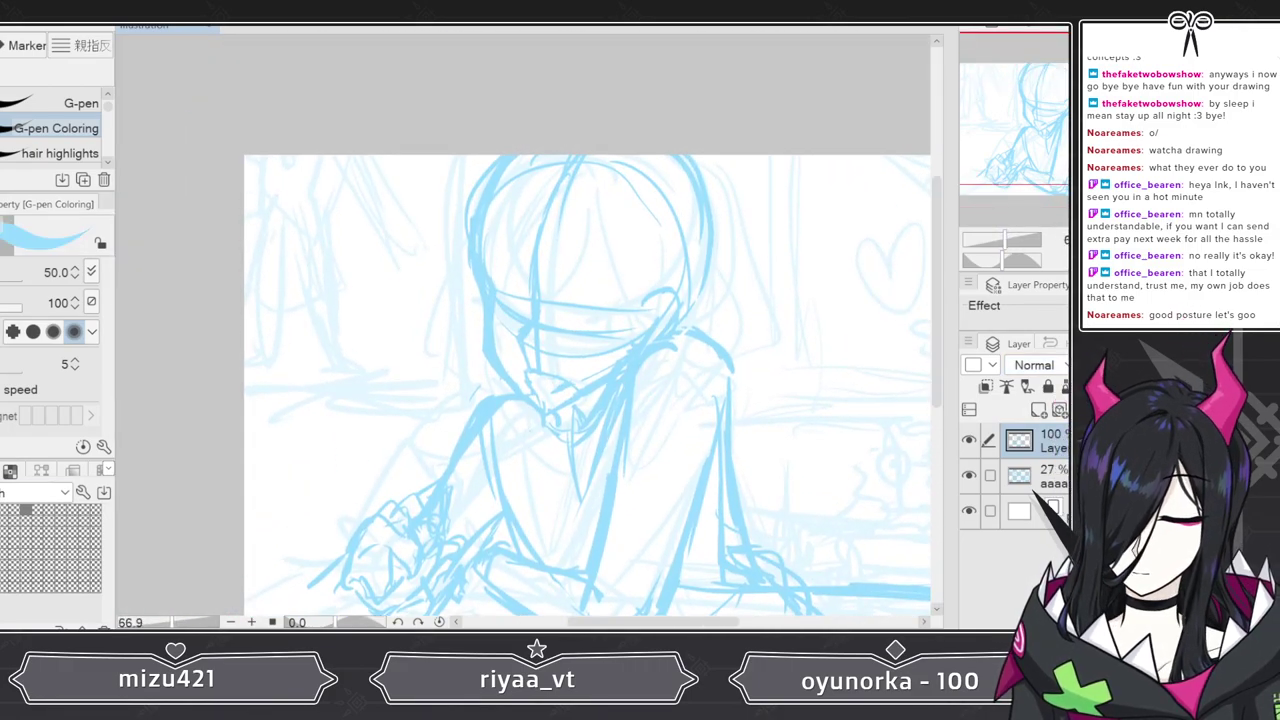
pyautogui.press('e')
pyautogui.moveTo(475, 283); pyautogui.dragTo(545, 119)
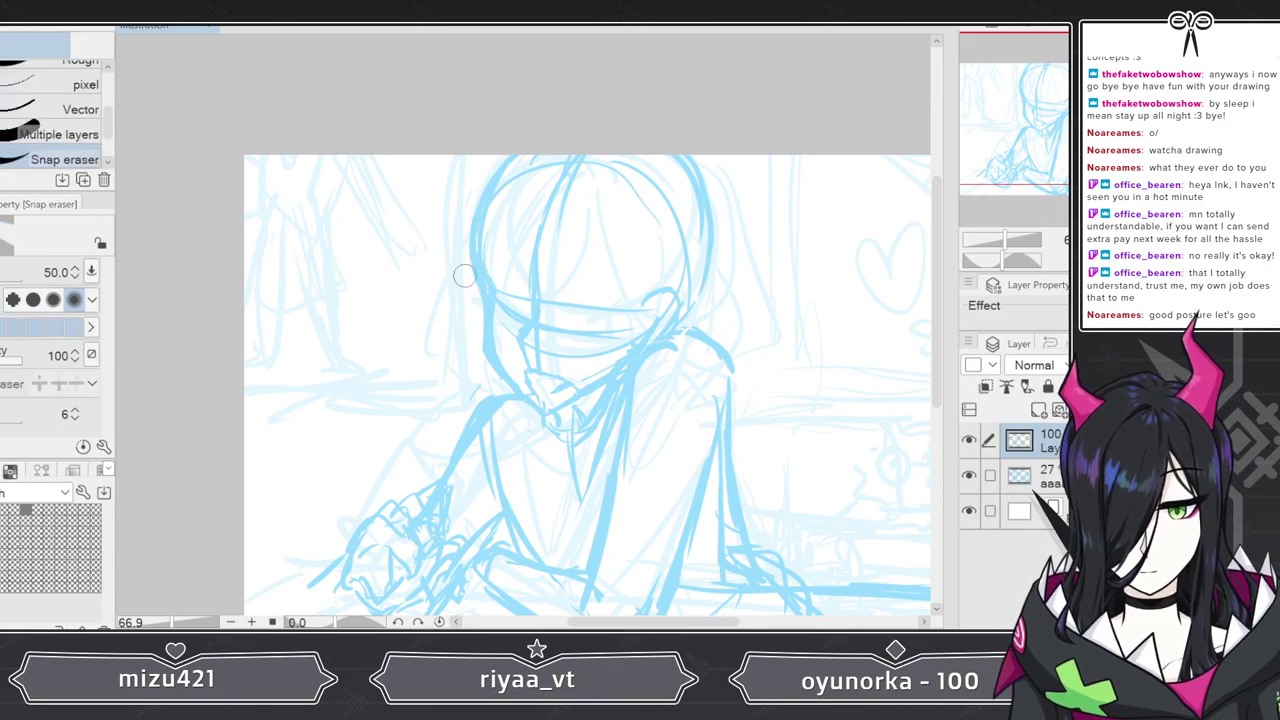
pyautogui.moveTo(469, 270)
pyautogui.mouseDown()
pyautogui.moveTo(570, 169)
pyautogui.moveTo(493, 183)
pyautogui.moveTo(467, 227)
pyautogui.moveTo(498, 168)
pyautogui.moveTo(479, 268)
pyautogui.moveTo(518, 163)
pyautogui.mouseUp()
pyautogui.press('p')
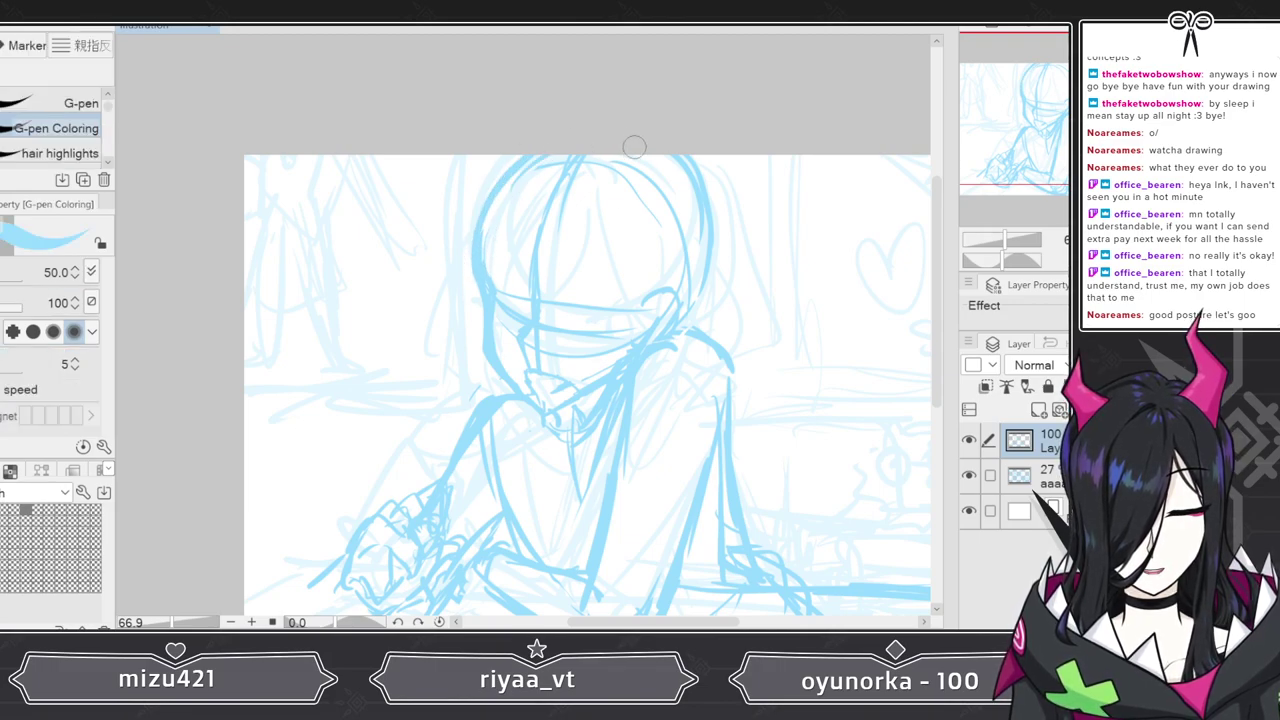
pyautogui.moveTo(681, 173)
pyautogui.mouseDown()
pyautogui.moveTo(711, 193)
pyautogui.moveTo(683, 318)
pyautogui.mouseUp()
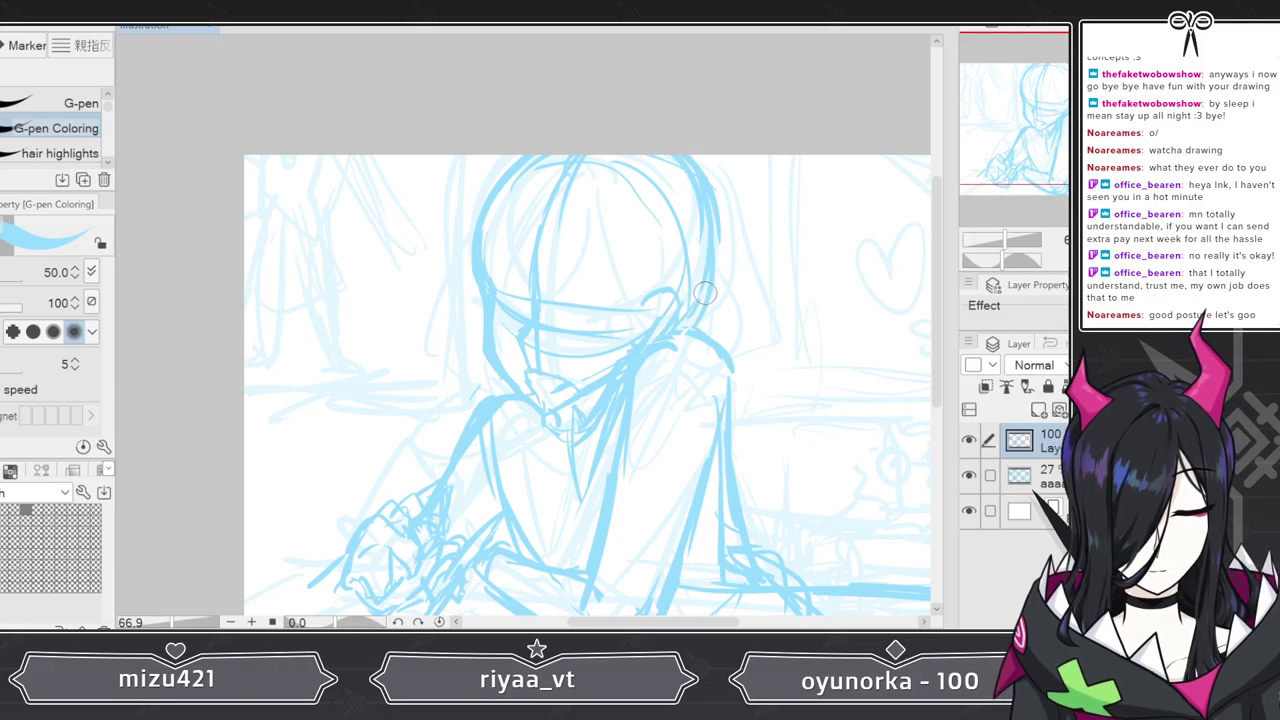
# - Lasso the whole blue head, rotate it slightly clockwise, nudge it toward the raised shoulder, apply the transform and clear the selection
pyautogui.press('m')
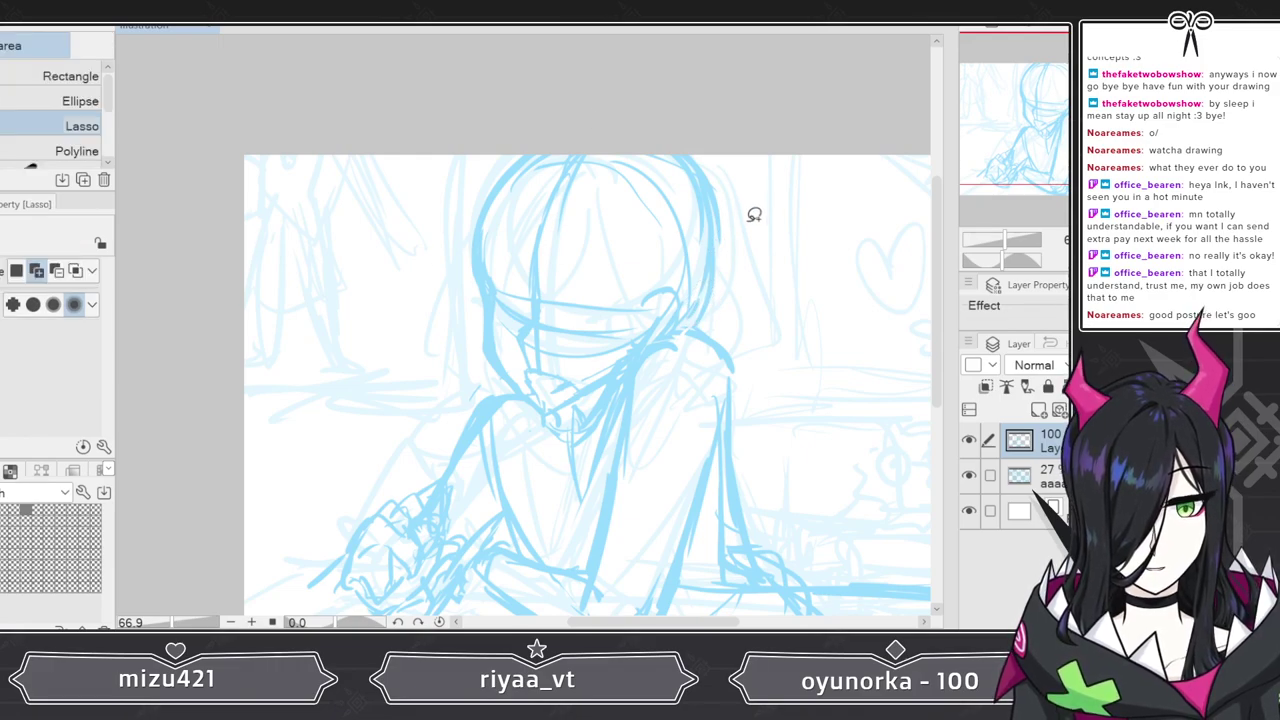
pyautogui.moveTo(727, 150)
pyautogui.mouseDown()
pyautogui.moveTo(520, 116)
pyautogui.moveTo(452, 236)
pyautogui.mouseUp()
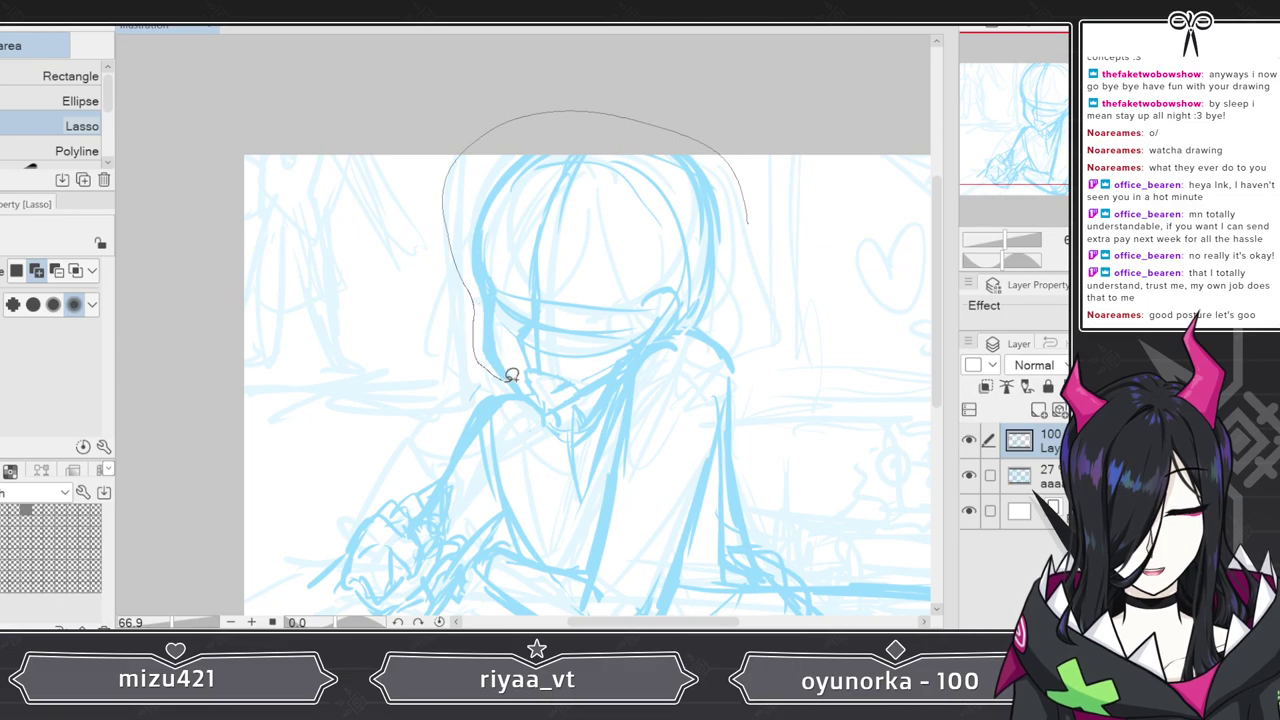
pyautogui.moveTo(576, 400); pyautogui.dragTo(715, 175)
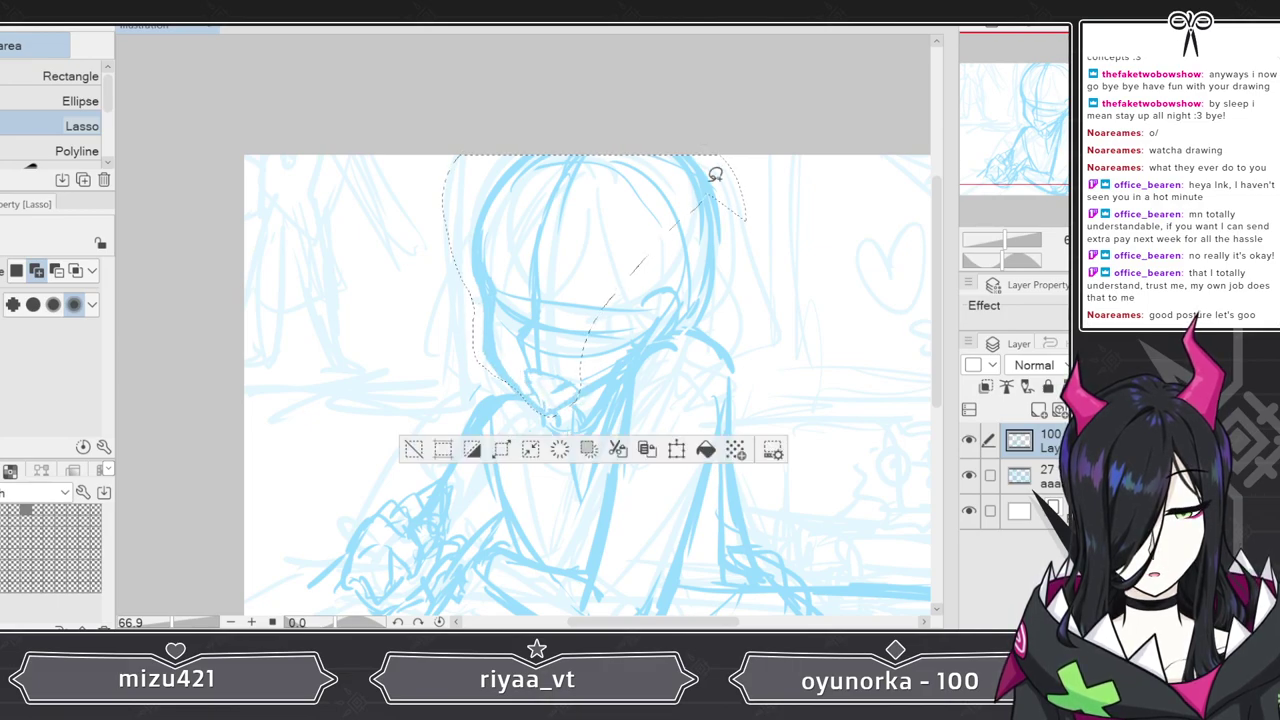
pyautogui.moveTo(566, 405)
pyautogui.mouseDown()
pyautogui.moveTo(694, 314)
pyautogui.moveTo(786, 206)
pyautogui.mouseUp()
pyautogui.moveTo(680, 161)
pyautogui.mouseDown()
pyautogui.moveTo(542, 337)
pyautogui.moveTo(567, 379)
pyautogui.moveTo(606, 375)
pyautogui.mouseUp()
pyautogui.moveTo(707, 294); pyautogui.dragTo(738, 262)
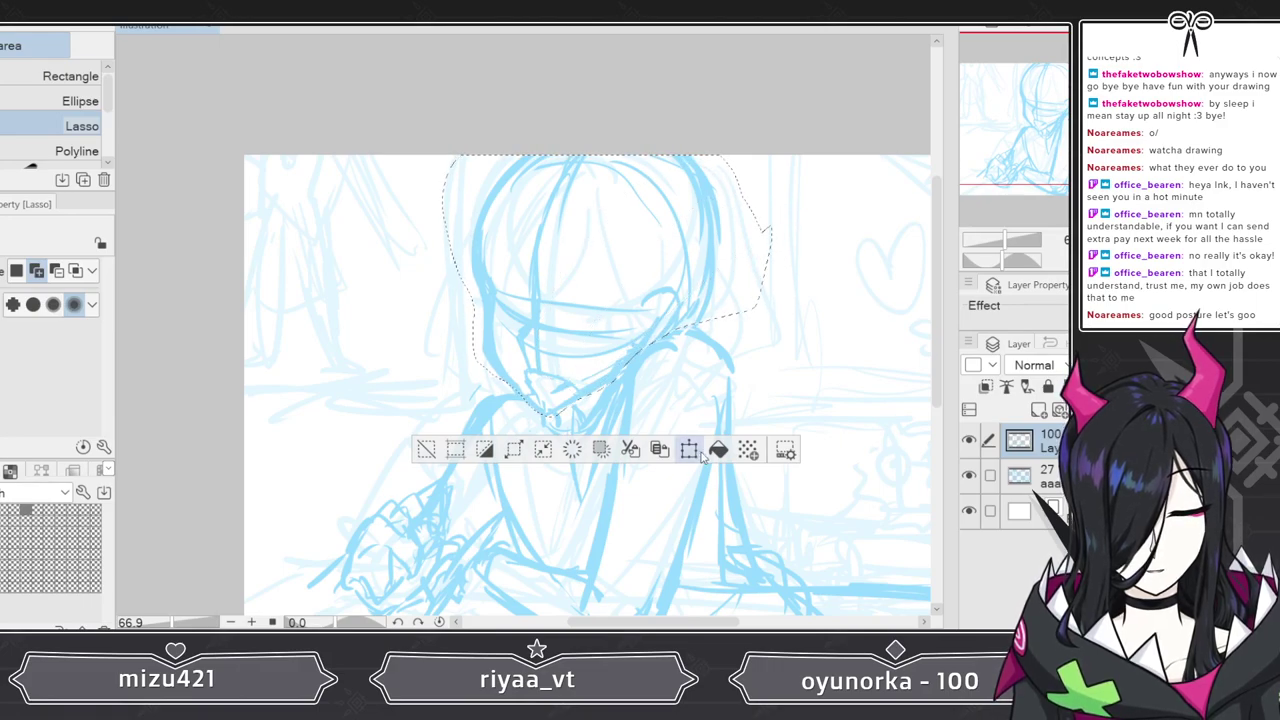
pyautogui.click(688, 449)
pyautogui.moveTo(821, 359); pyautogui.dragTo(820, 366)
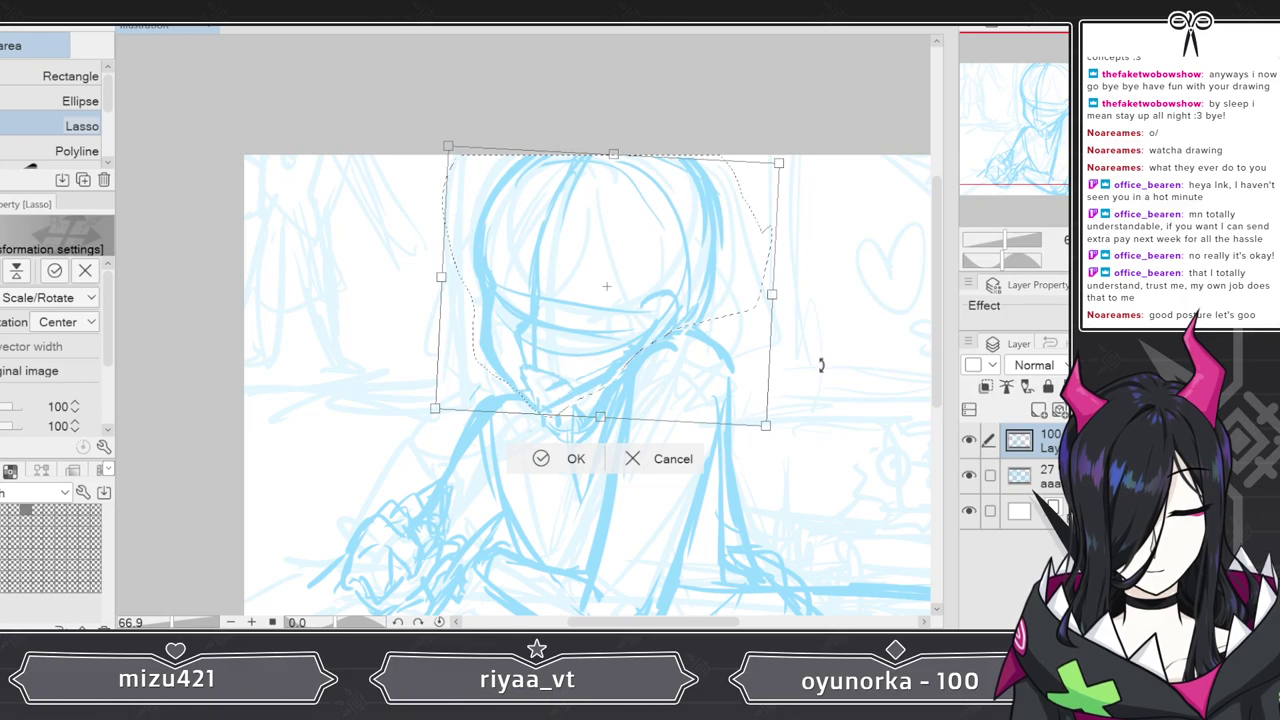
pyautogui.moveTo(668, 341); pyautogui.dragTo(674, 346)
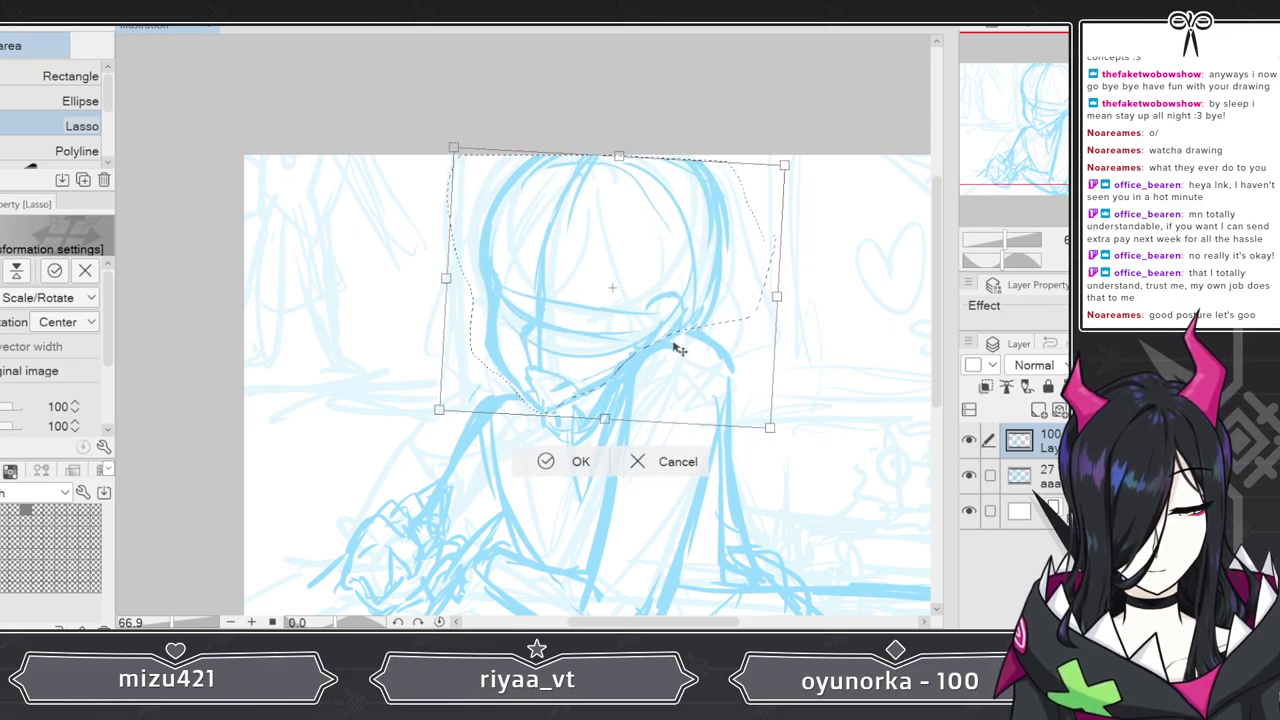
pyautogui.click(545, 462)
pyautogui.click(440, 448)
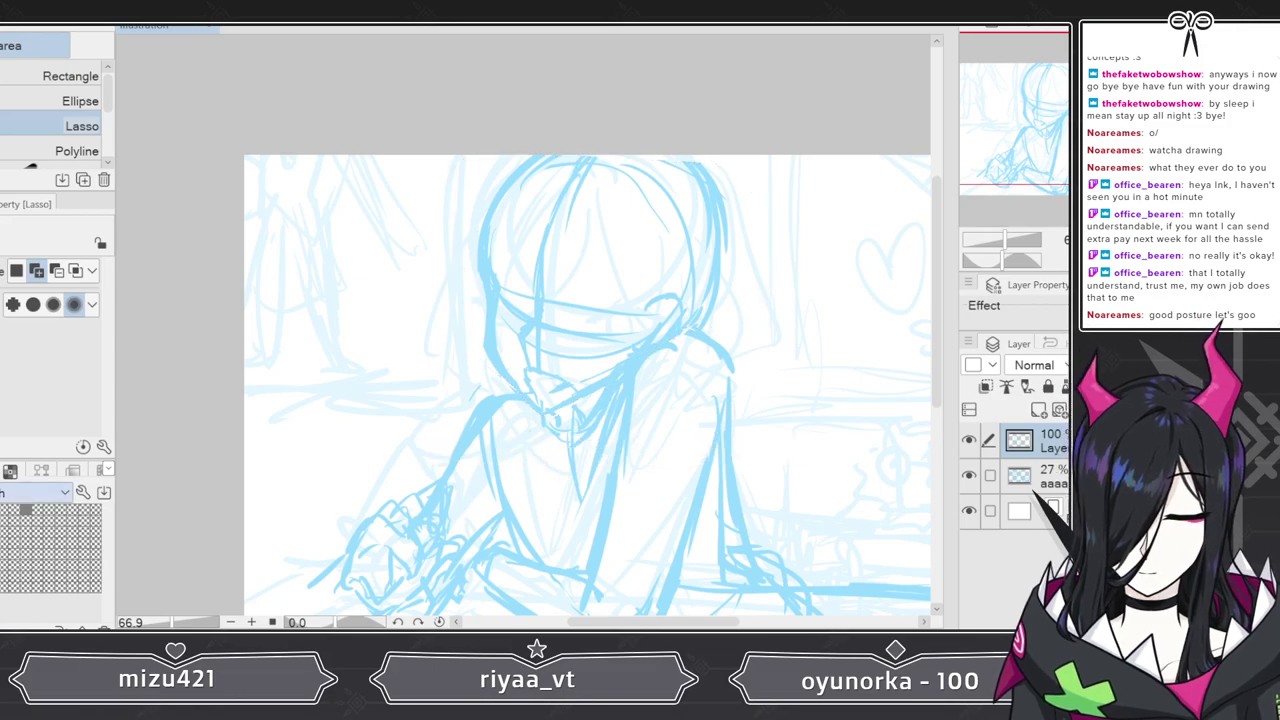
# - Draw bold blue strokes for the far eye's upper lash line, extending past the face's edge along the eye guide
pyautogui.moveTo(1016, 237); pyautogui.dragTo(1011, 238)
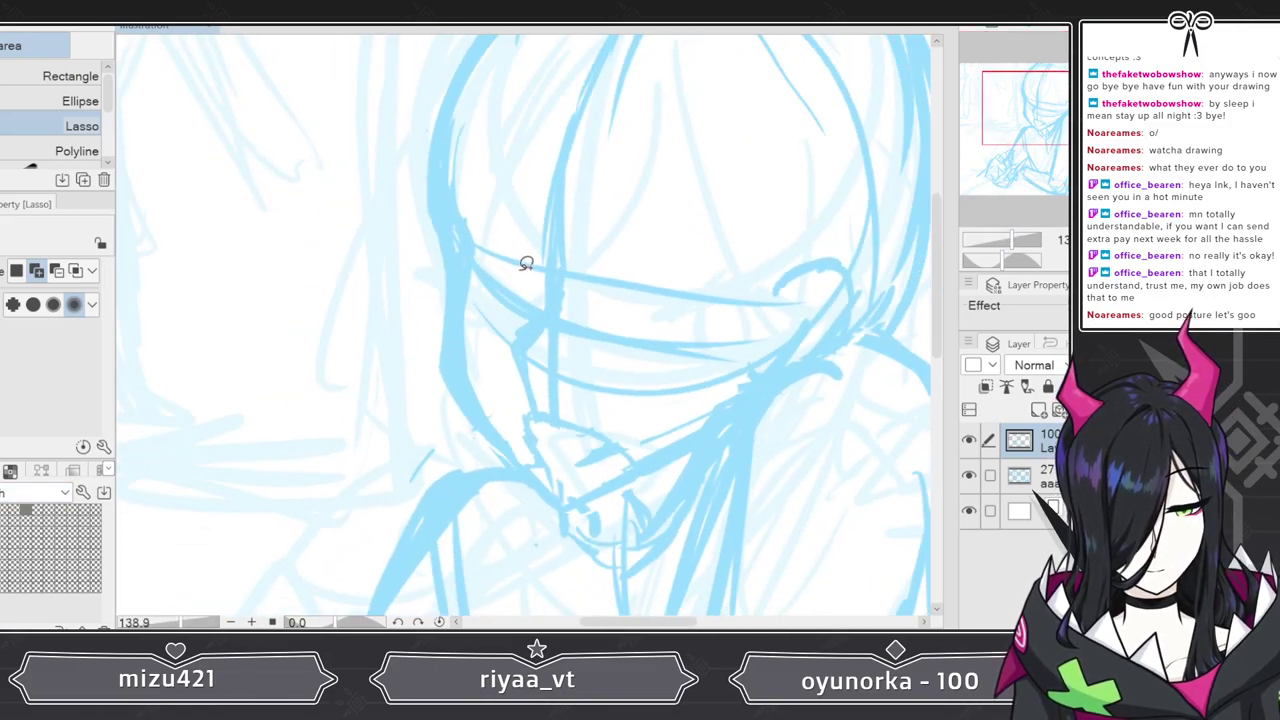
pyautogui.press('p')
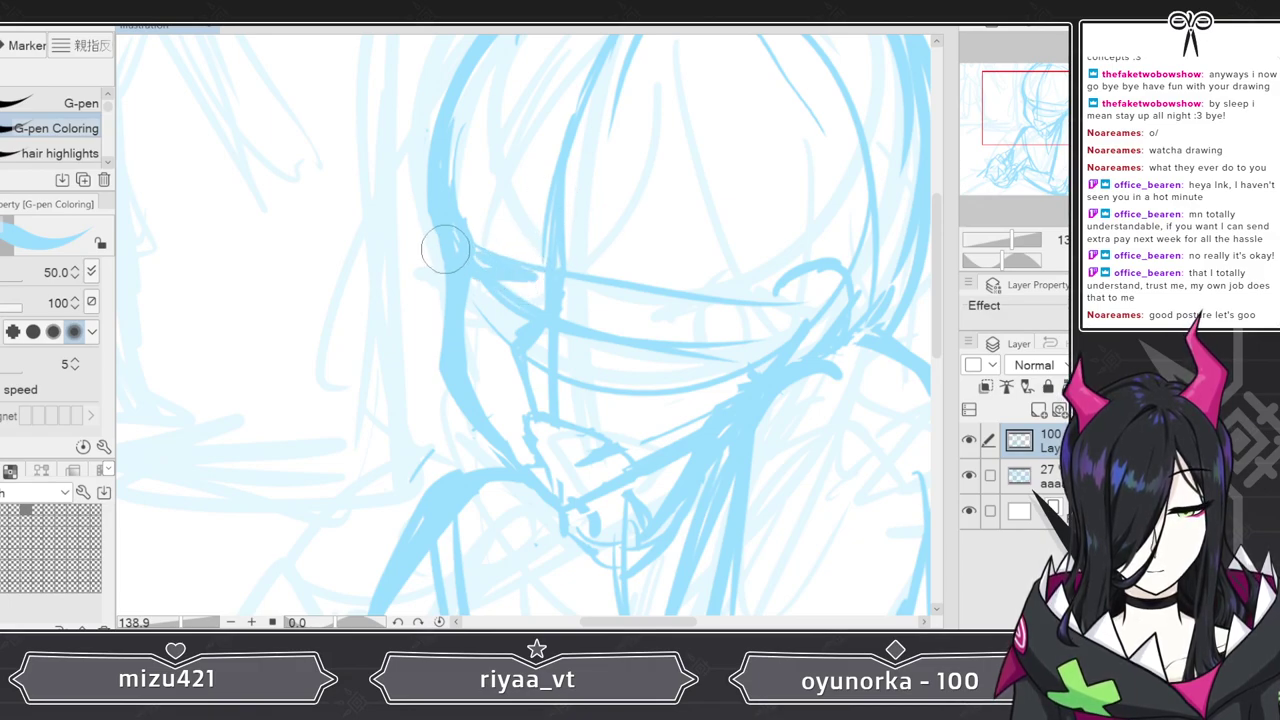
pyautogui.moveTo(451, 248); pyautogui.dragTo(426, 243)
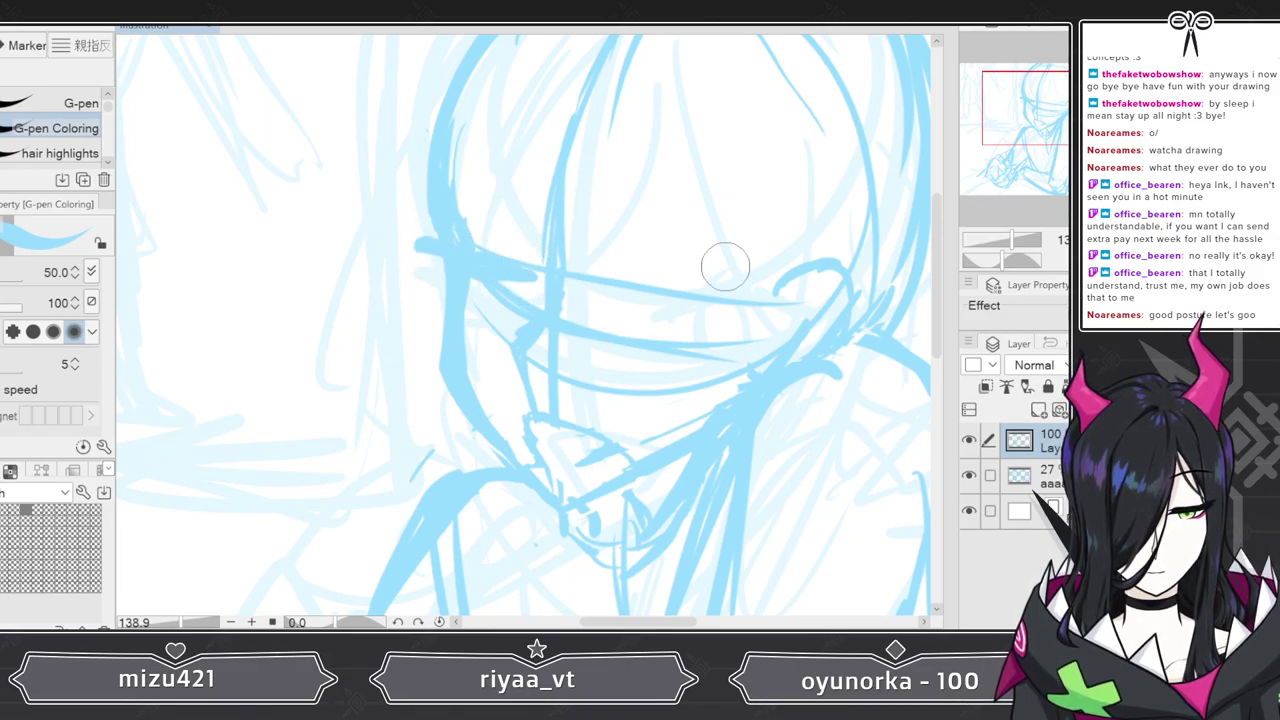
# - Erase the old mouth and nearby construction lines, sketch a trial open mouth below the nose, and undo its latest strokes
pyautogui.press('e')
pyautogui.moveTo(523, 420)
pyautogui.mouseDown()
pyautogui.moveTo(514, 405)
pyautogui.moveTo(566, 445)
pyautogui.moveTo(622, 428)
pyautogui.mouseUp()
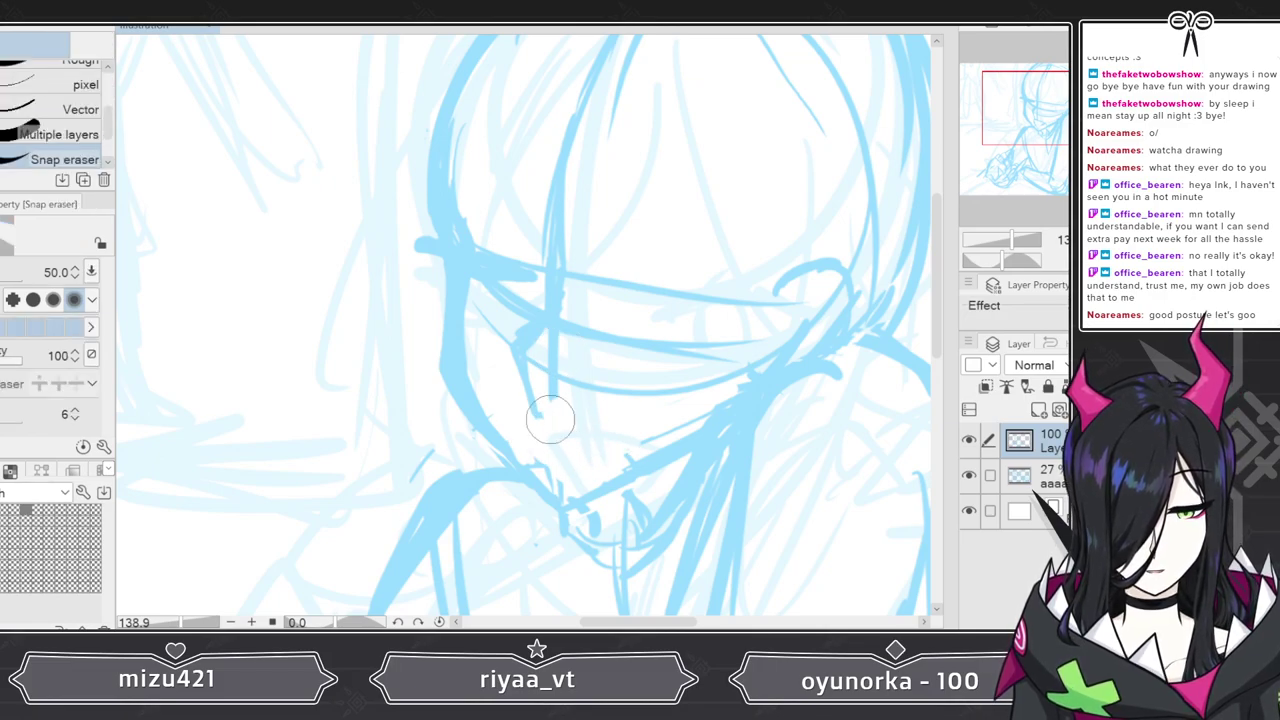
pyautogui.press('p')
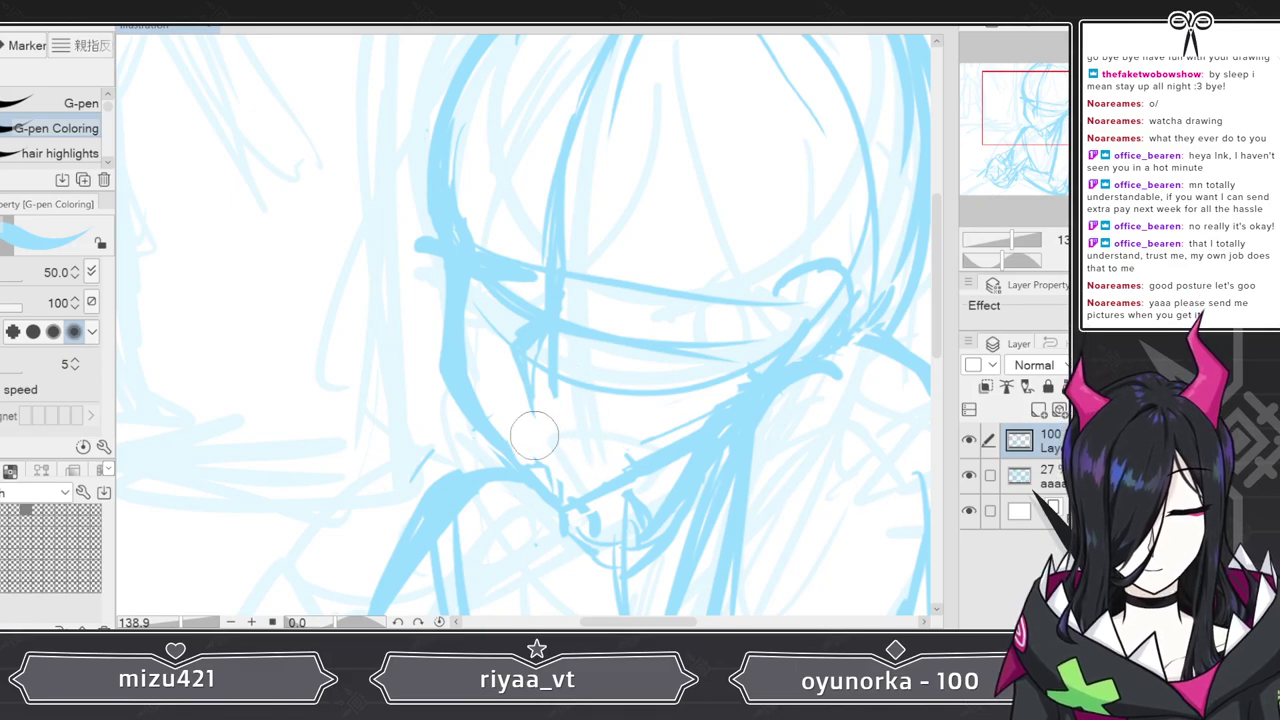
pyautogui.moveTo(528, 422)
pyautogui.mouseDown()
pyautogui.moveTo(629, 435)
pyautogui.moveTo(570, 436)
pyautogui.moveTo(619, 430)
pyautogui.moveTo(609, 456)
pyautogui.moveTo(568, 469)
pyautogui.moveTo(534, 428)
pyautogui.mouseUp()
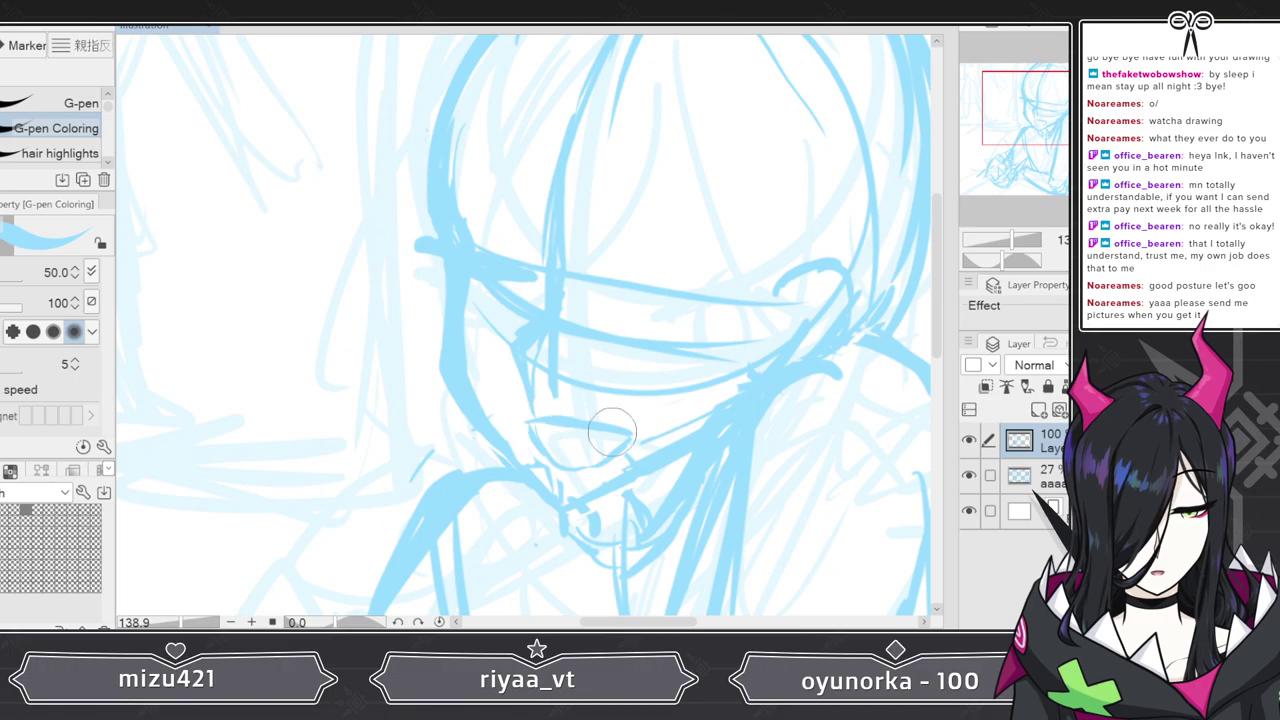
pyautogui.hotkey('ctrl', 'z')
pyautogui.hotkey('ctrl', 'z')
pyautogui.hotkey('ctrl', 'z')
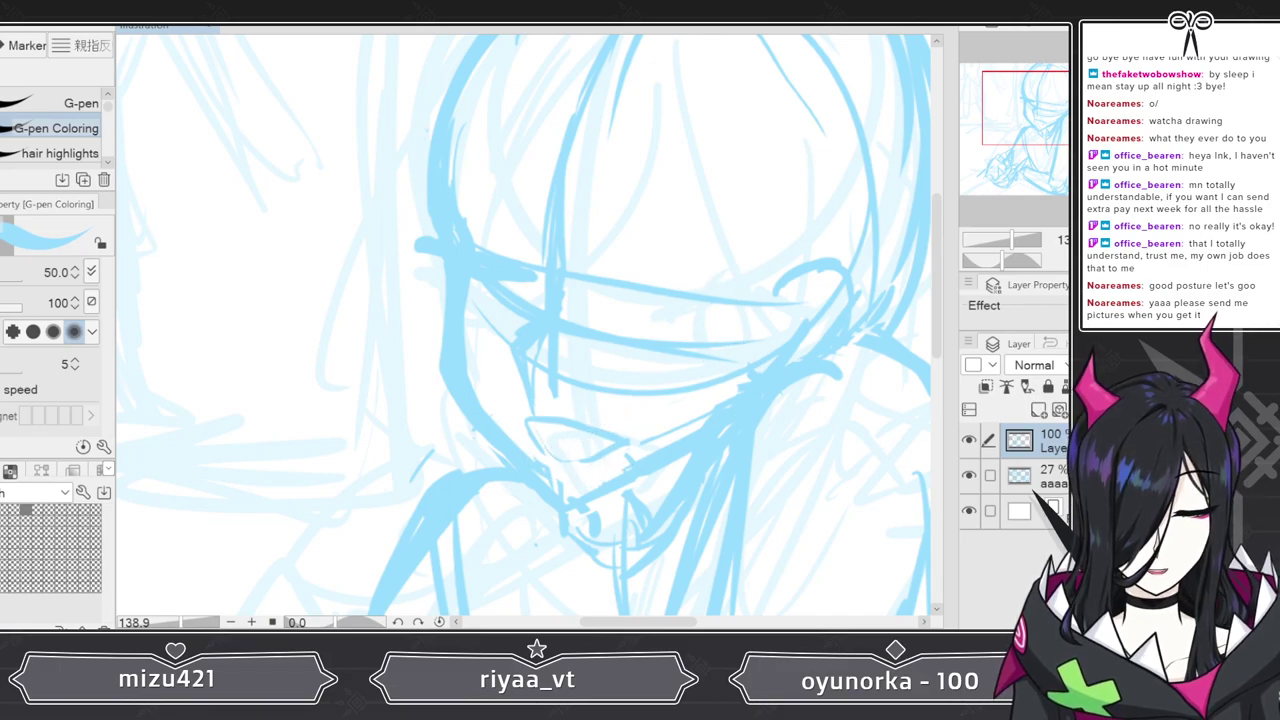
# - Erase the trial mouth, tidy the jawline from far cheek to chin, and sketch a wider open mouth
pyautogui.press('e')
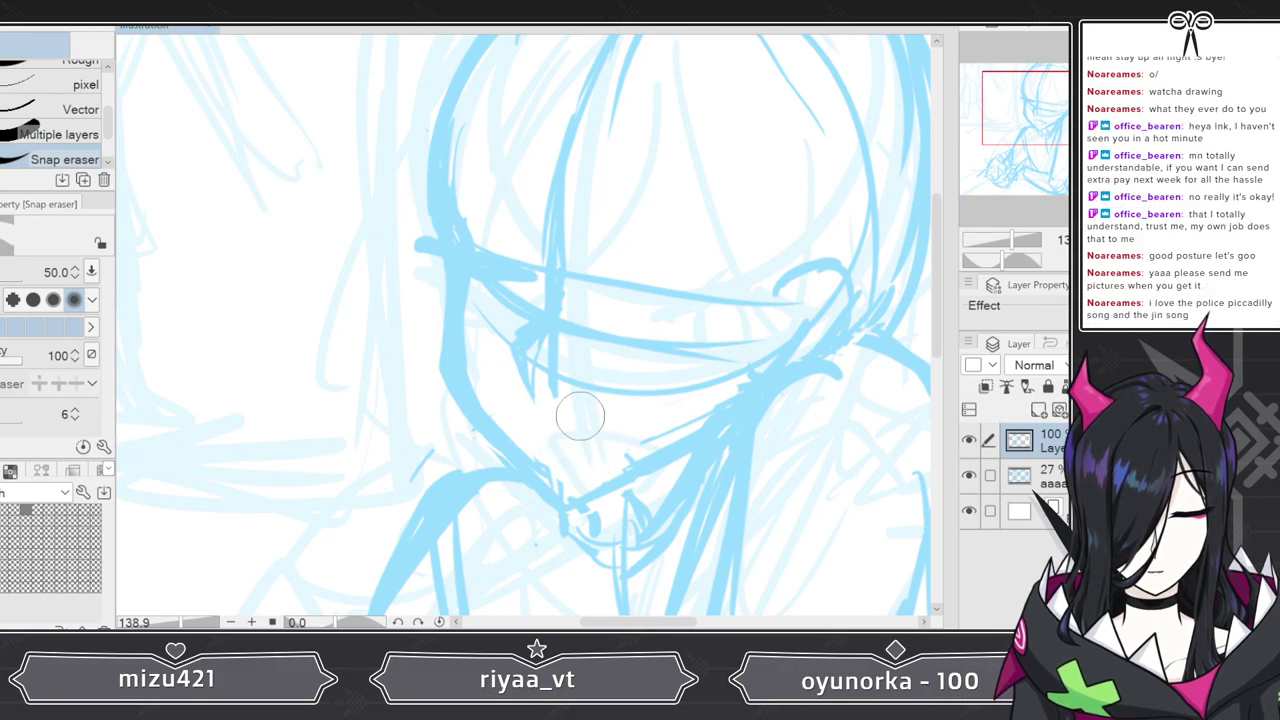
pyautogui.press('p')
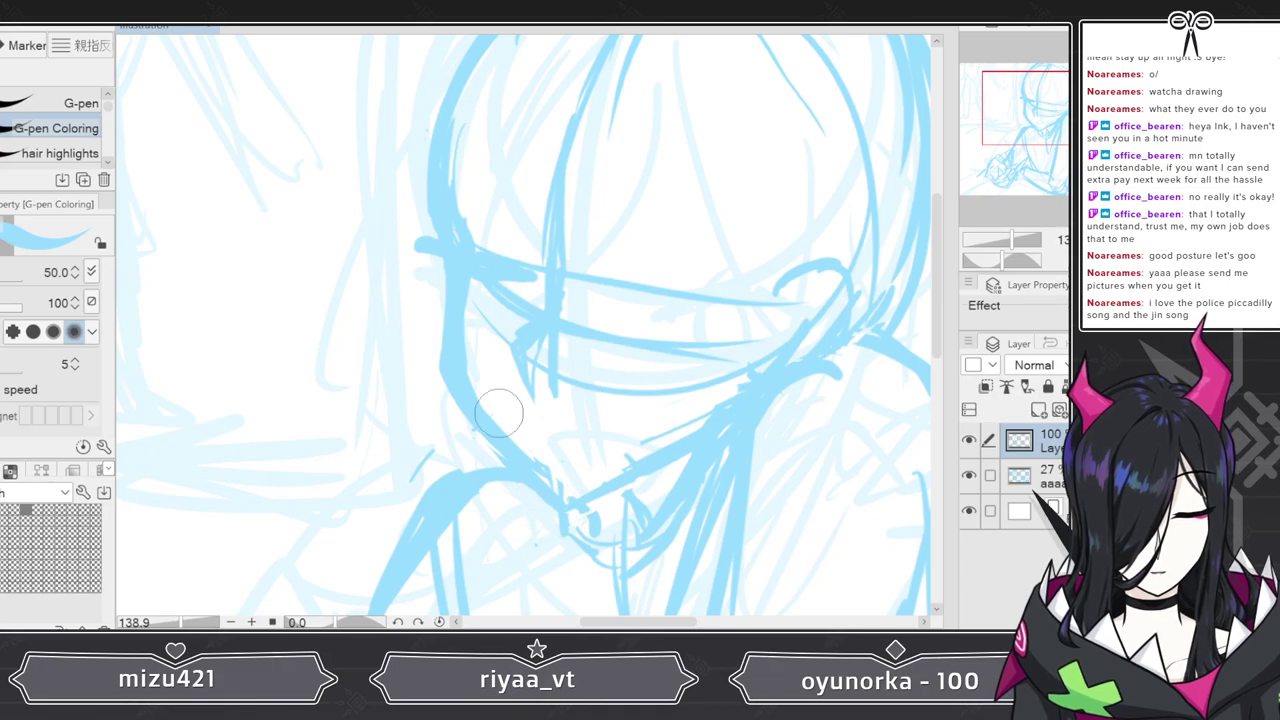
pyautogui.press('e')
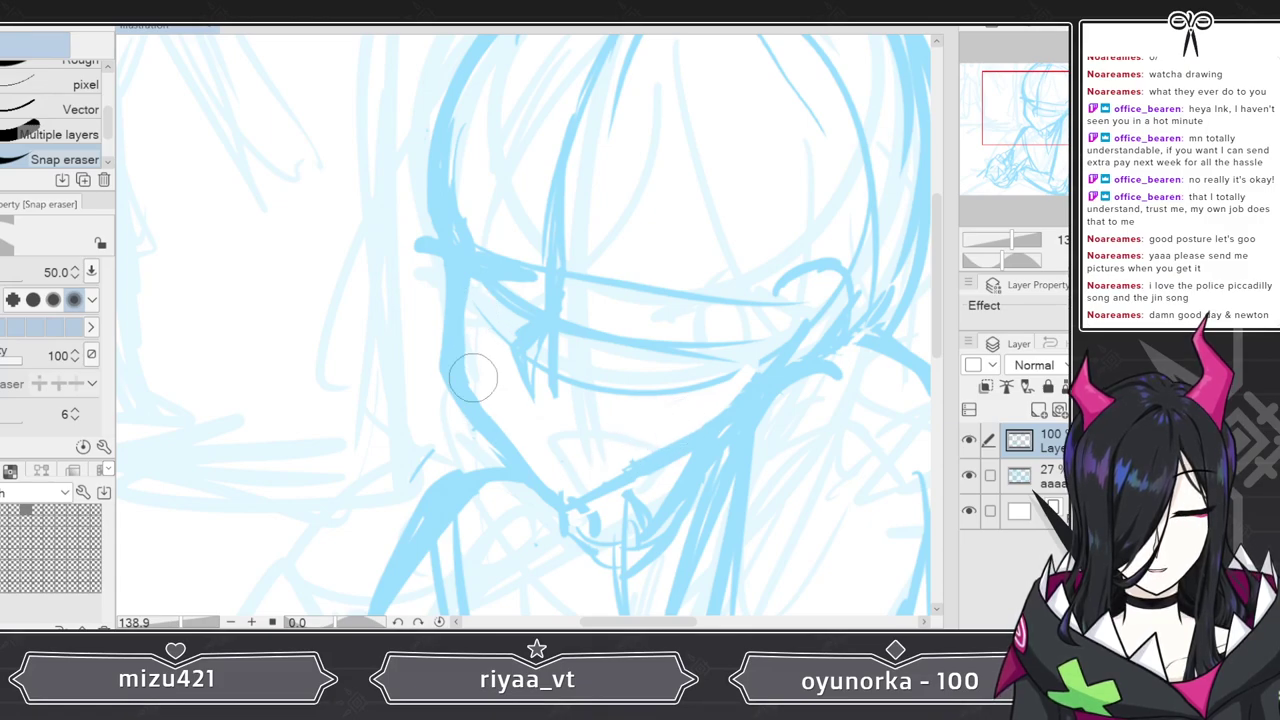
pyautogui.press('p')
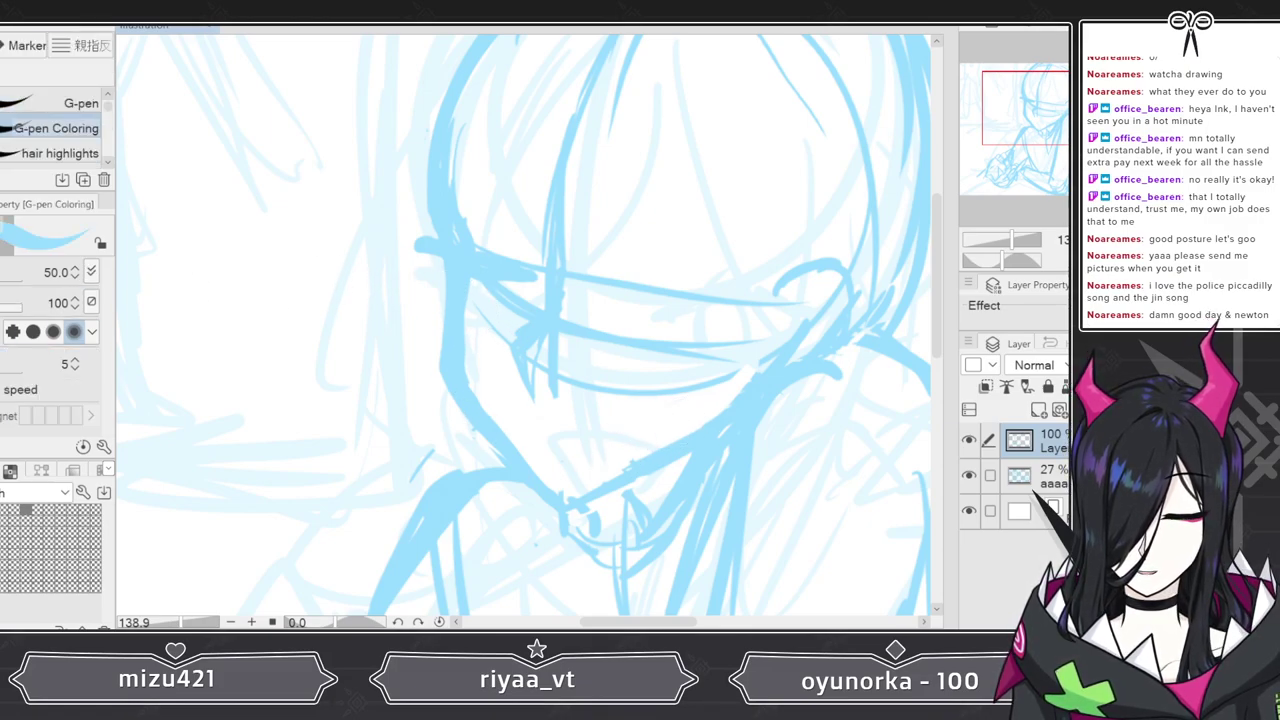
pyautogui.moveTo(521, 418)
pyautogui.mouseDown()
pyautogui.moveTo(599, 423)
pyautogui.moveTo(576, 415)
pyautogui.moveTo(612, 449)
pyautogui.mouseUp()
pyautogui.moveTo(1014, 244); pyautogui.dragTo(1012, 248)
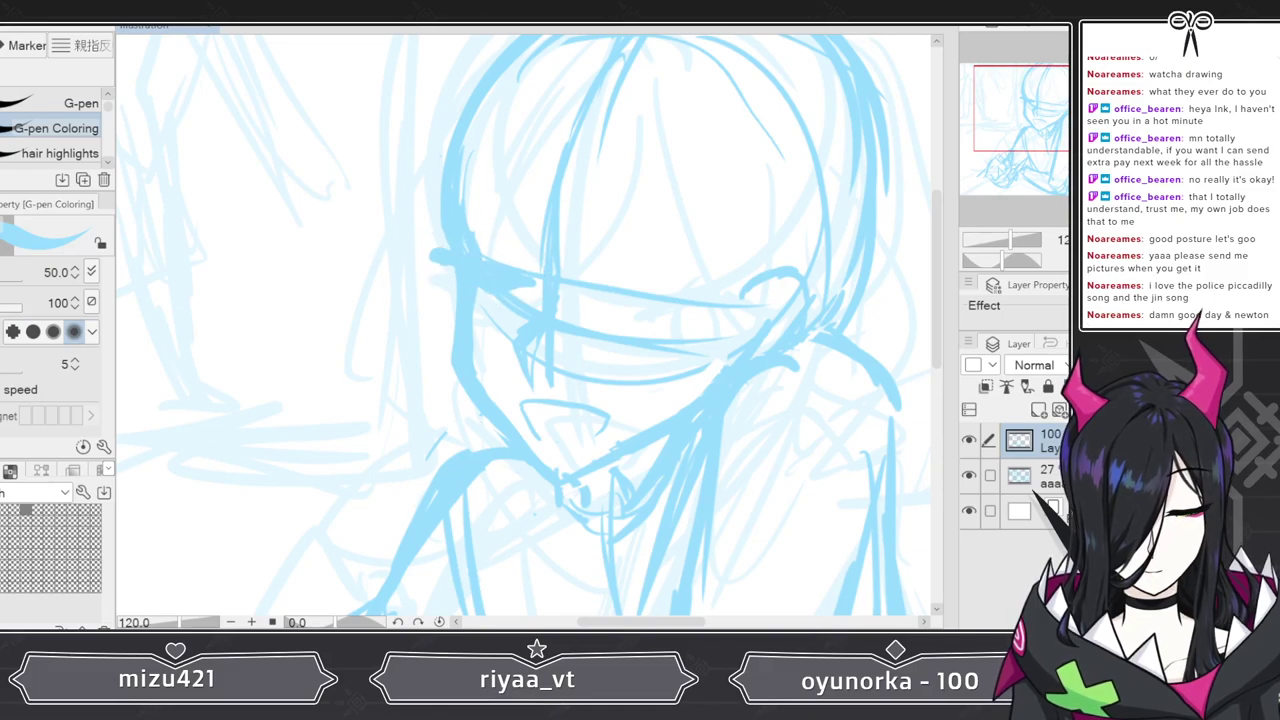
# - Erase the far cheek and jaw line below the eye and redraw it as a slimmer contour down to the chin
pyautogui.press('e')
pyautogui.moveTo(456, 280); pyautogui.dragTo(462, 400)
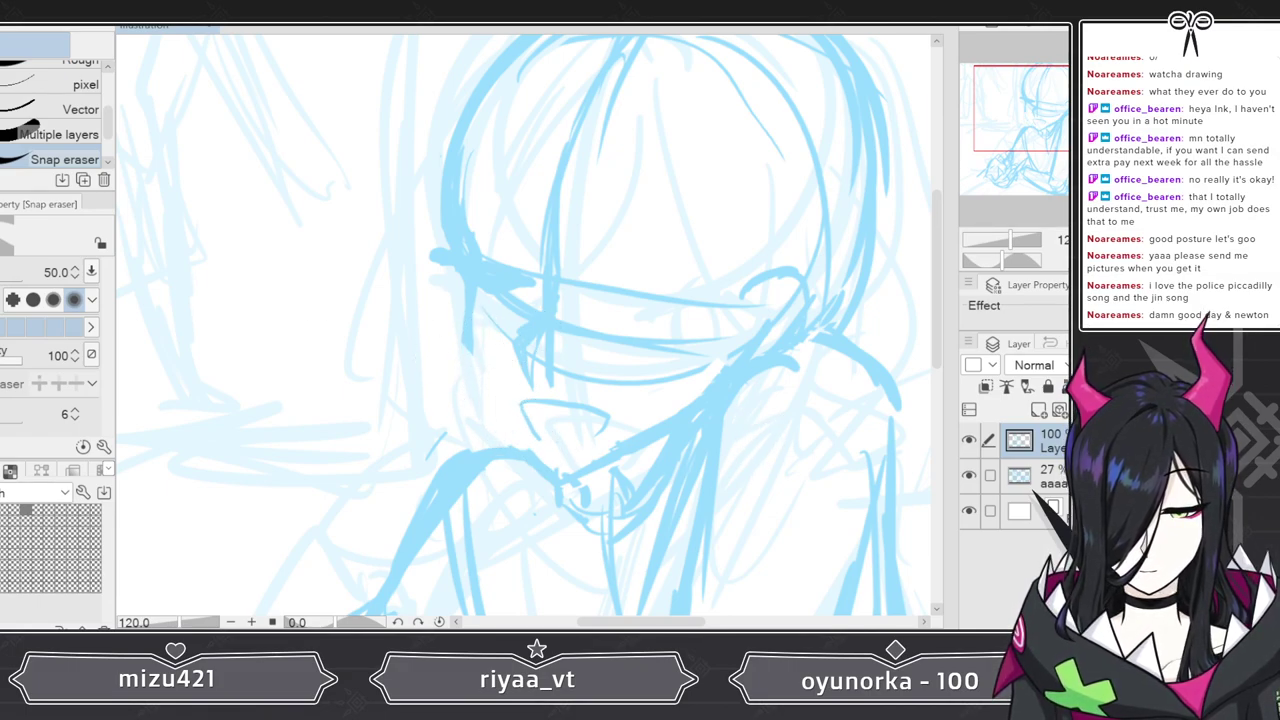
pyautogui.press('p')
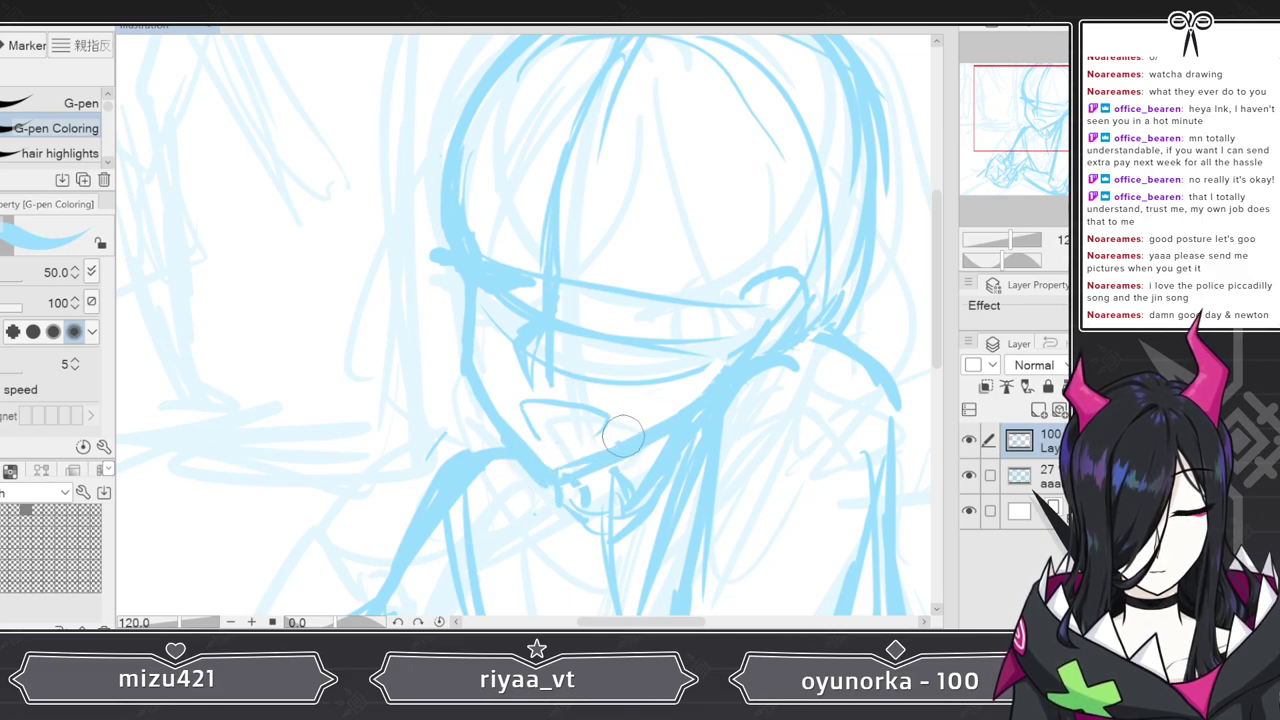
# - Erase the wide mouth and redraw it as a smaller, slanted open mouth nearer the far cheek
pyautogui.press('e')
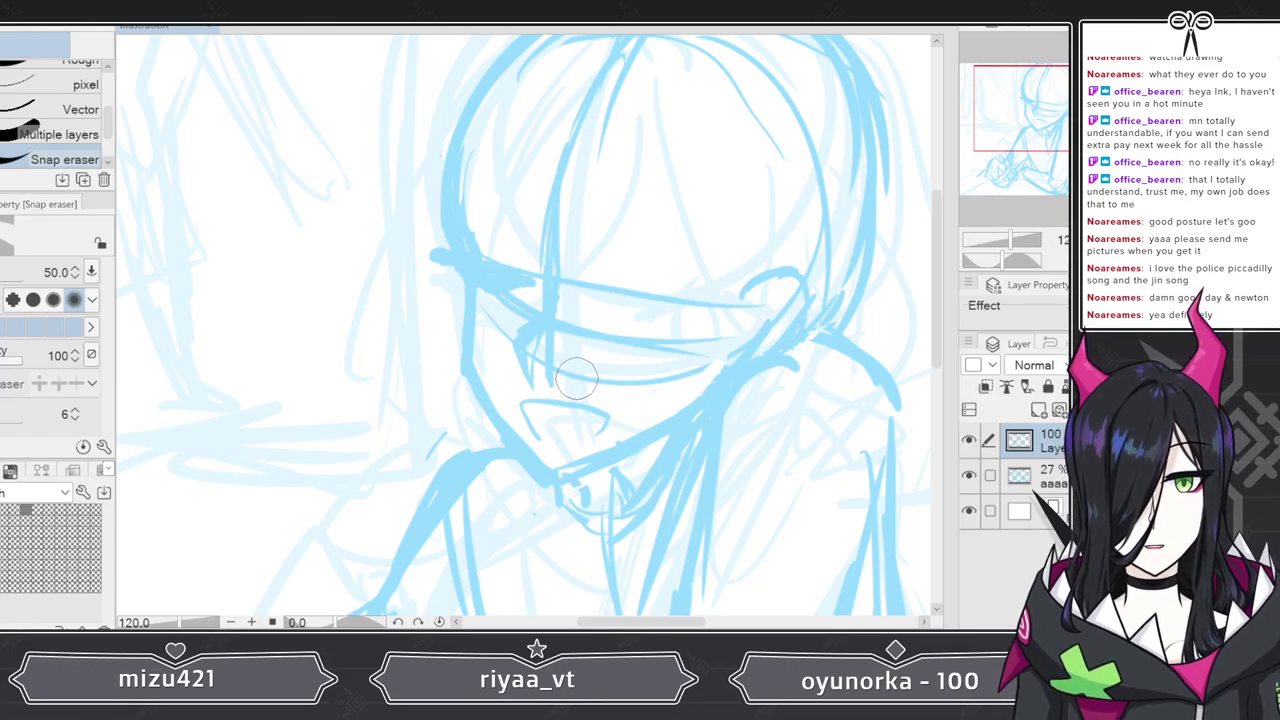
pyautogui.moveTo(576, 378)
pyautogui.mouseDown()
pyautogui.moveTo(525, 416)
pyautogui.moveTo(517, 401)
pyautogui.moveTo(538, 434)
pyautogui.moveTo(518, 401)
pyautogui.moveTo(603, 425)
pyautogui.mouseUp()
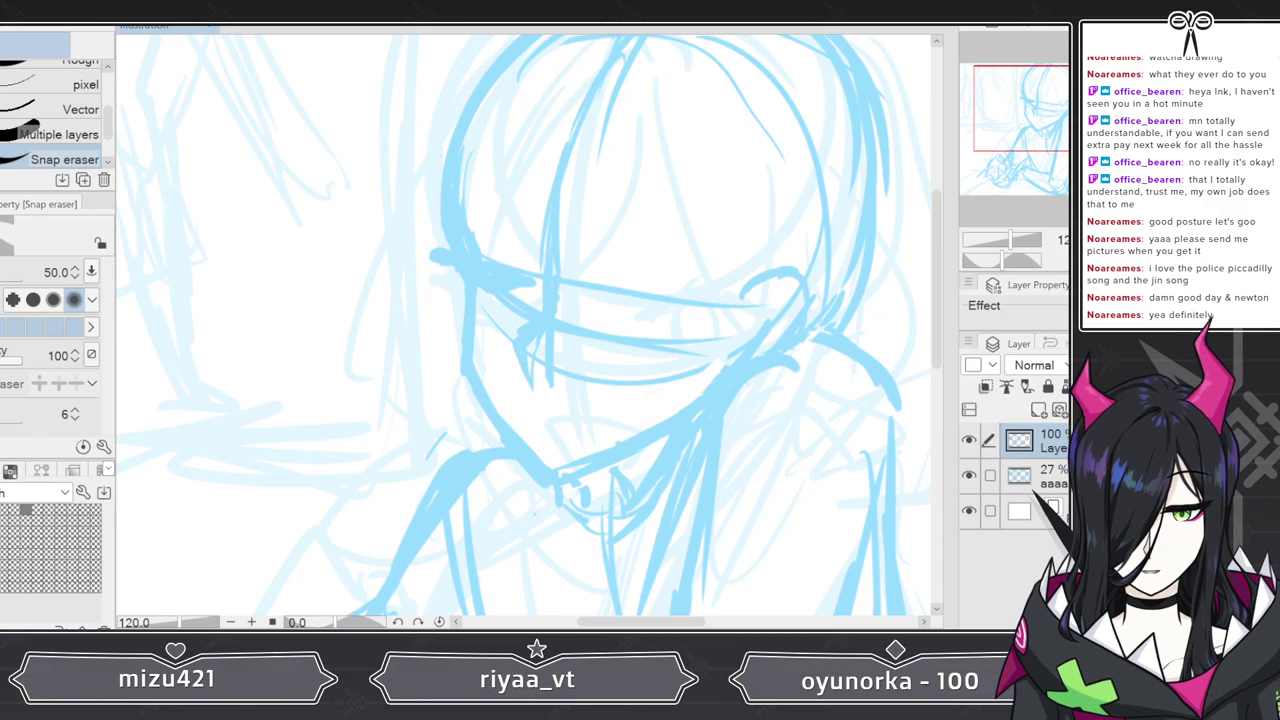
pyautogui.press('p')
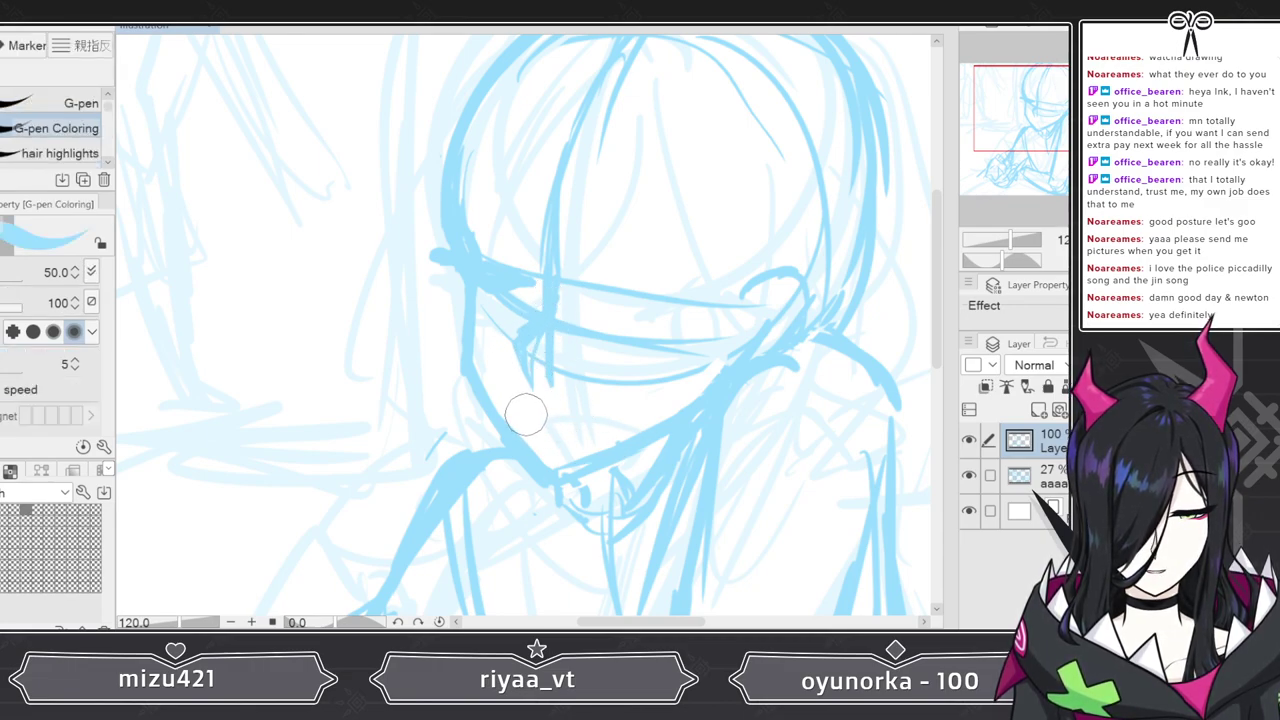
pyautogui.moveTo(524, 404)
pyautogui.mouseDown()
pyautogui.moveTo(590, 432)
pyautogui.moveTo(576, 441)
pyautogui.mouseUp()
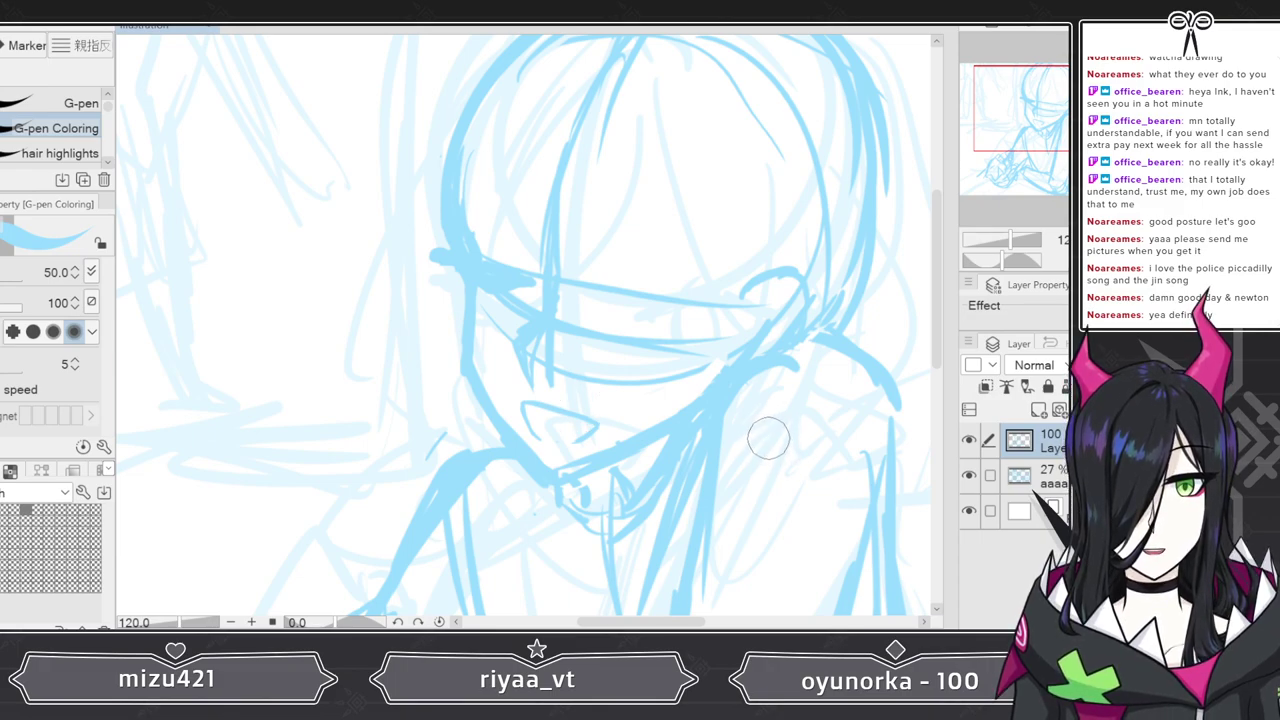
# - Lasso the mouth, nudge it slightly toward the far cheek with a transform, apply it and clear the selection
pyautogui.press('m')
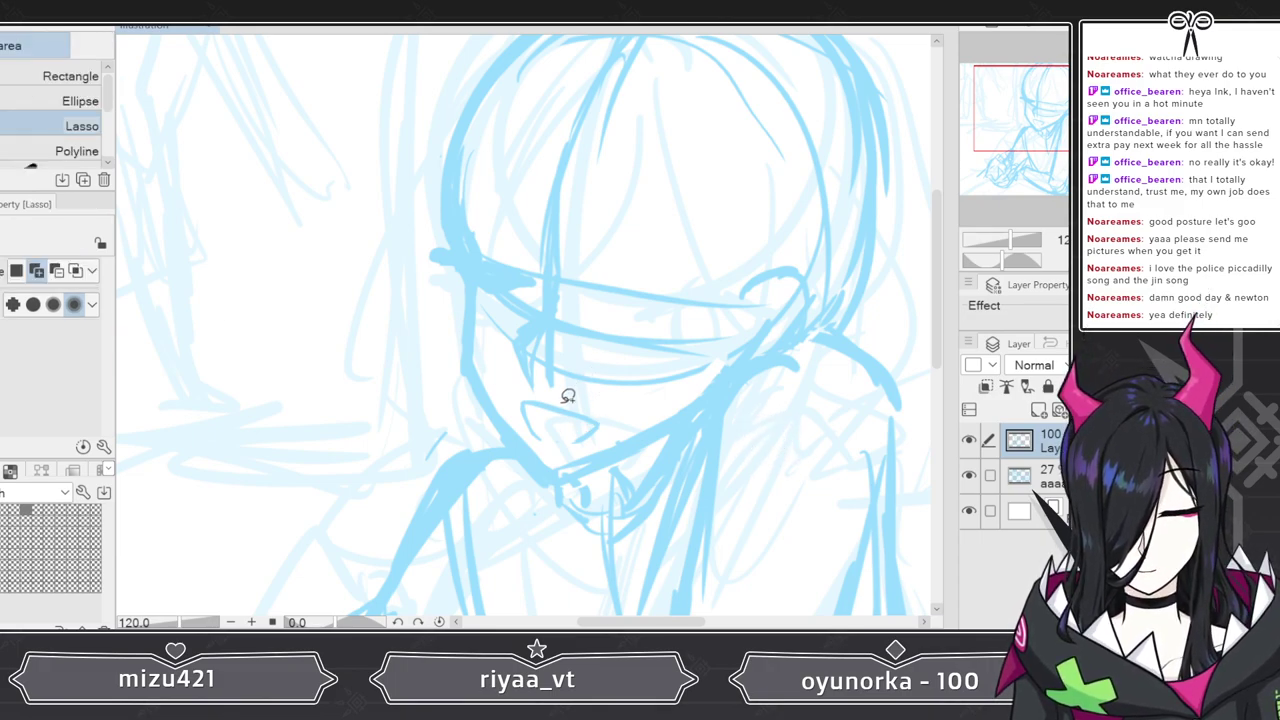
pyautogui.moveTo(611, 432)
pyautogui.mouseDown()
pyautogui.moveTo(598, 390)
pyautogui.moveTo(599, 407)
pyautogui.mouseUp()
pyautogui.click(645, 488)
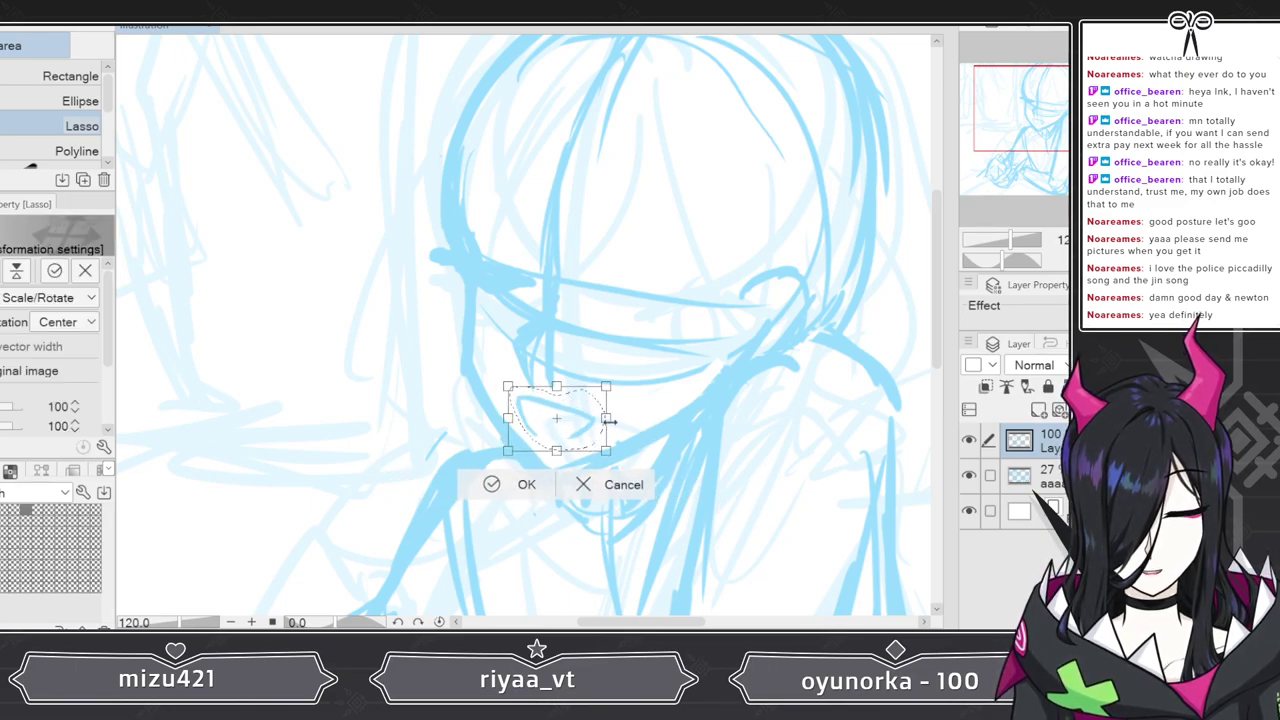
pyautogui.click(512, 485)
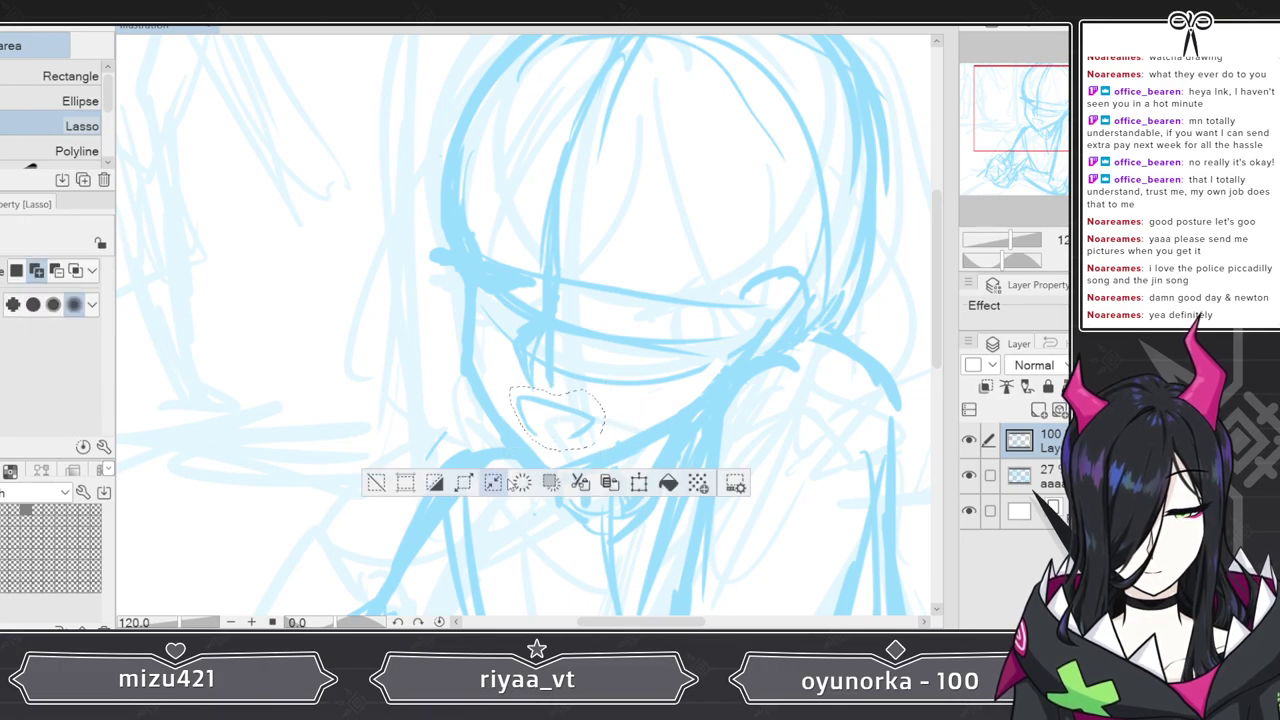
pyautogui.click(393, 477)
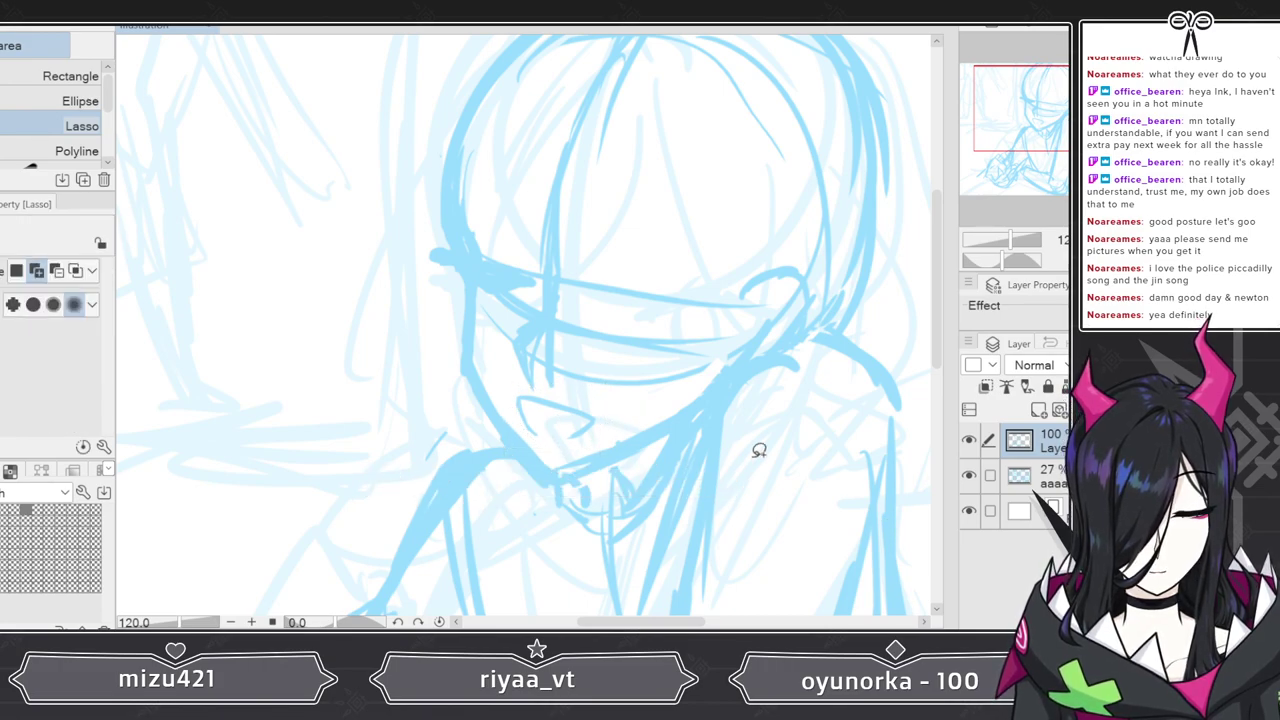
# - Lasso the nose strokes, shift them slightly with the Move layer tool and clear the selection
pyautogui.press('w')
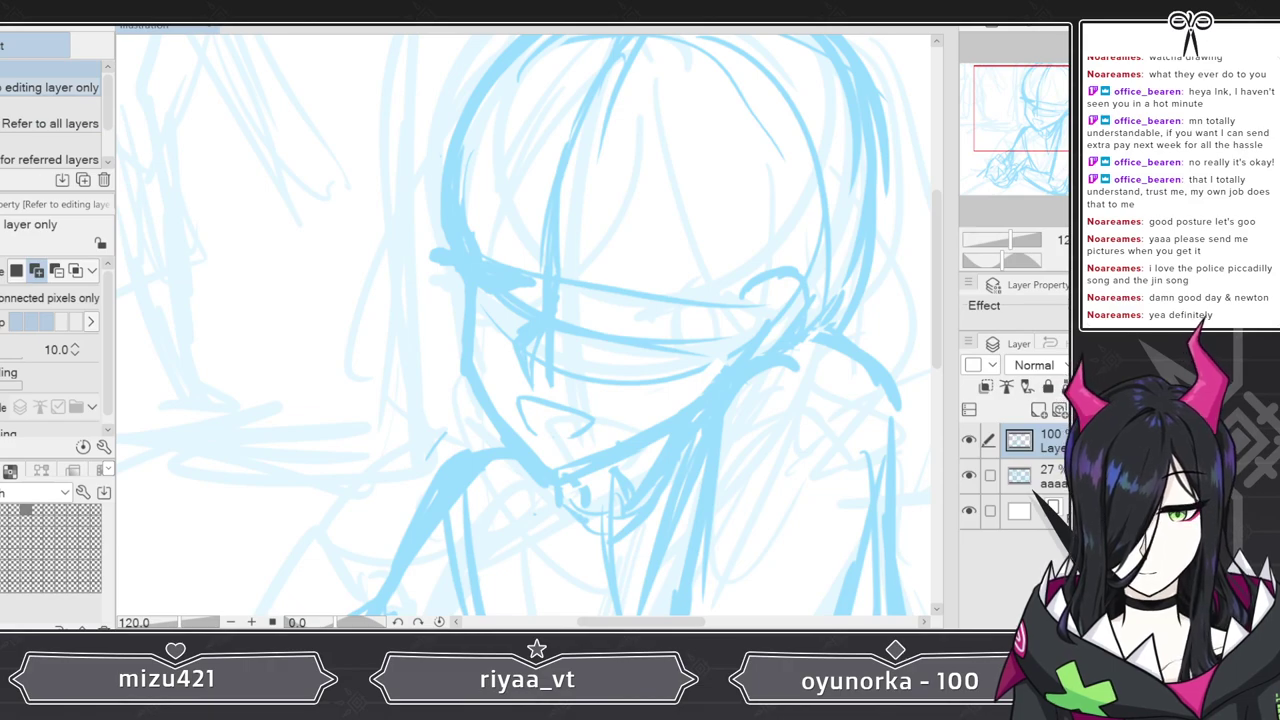
pyautogui.press('m')
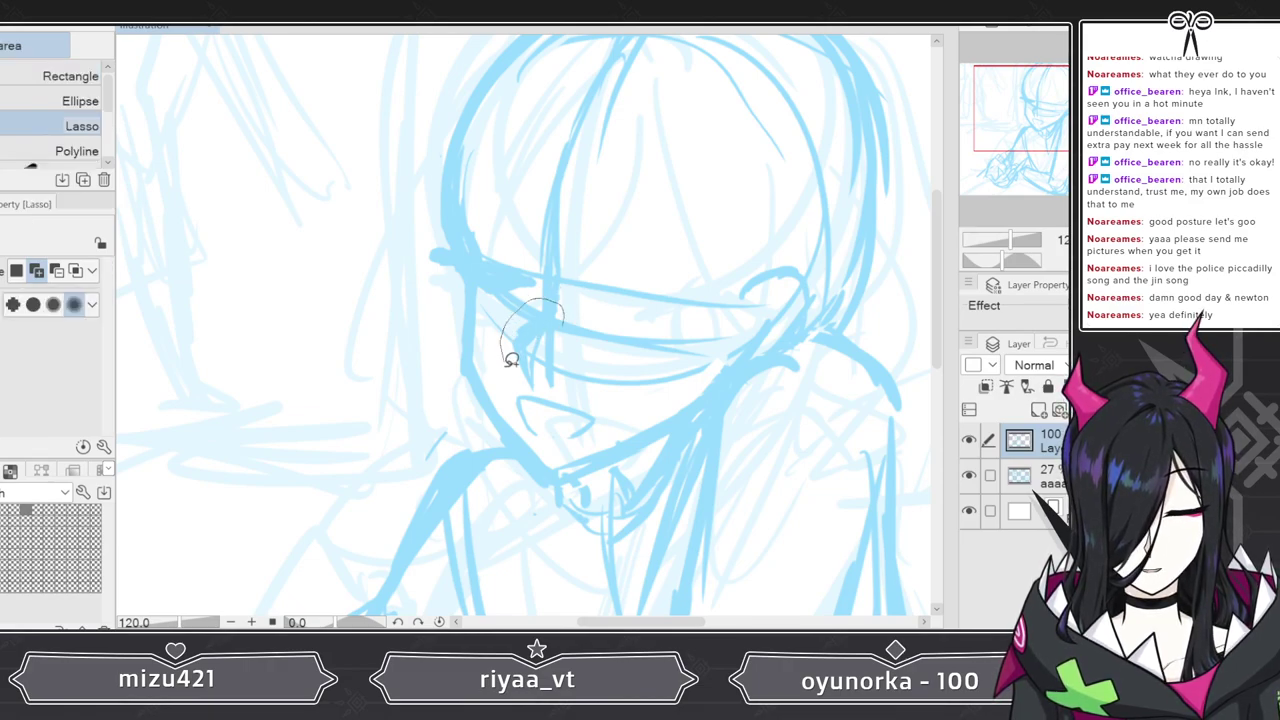
pyautogui.moveTo(562, 335)
pyautogui.mouseDown()
pyautogui.moveTo(560, 322)
pyautogui.moveTo(543, 343)
pyautogui.mouseUp()
pyautogui.press('k')
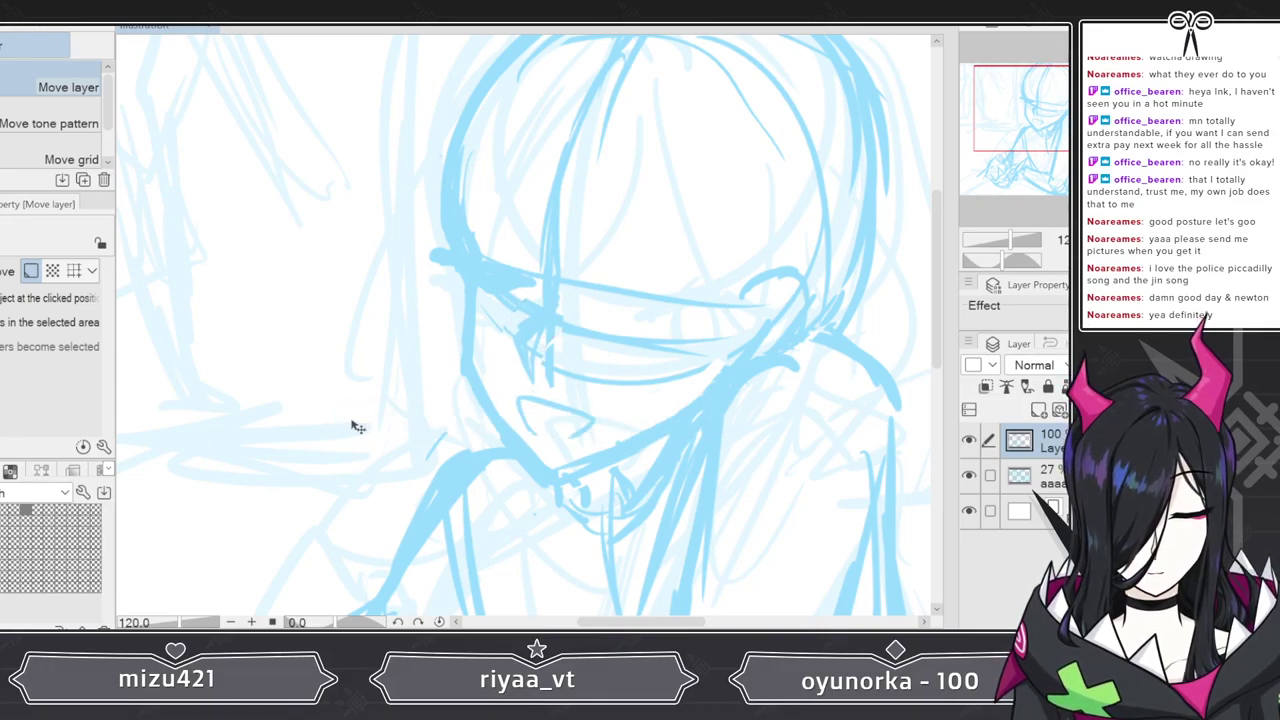
# - Draw the near eye on the eye guide with a bold upper lid, round iris and lower lash line
pyautogui.press('p')
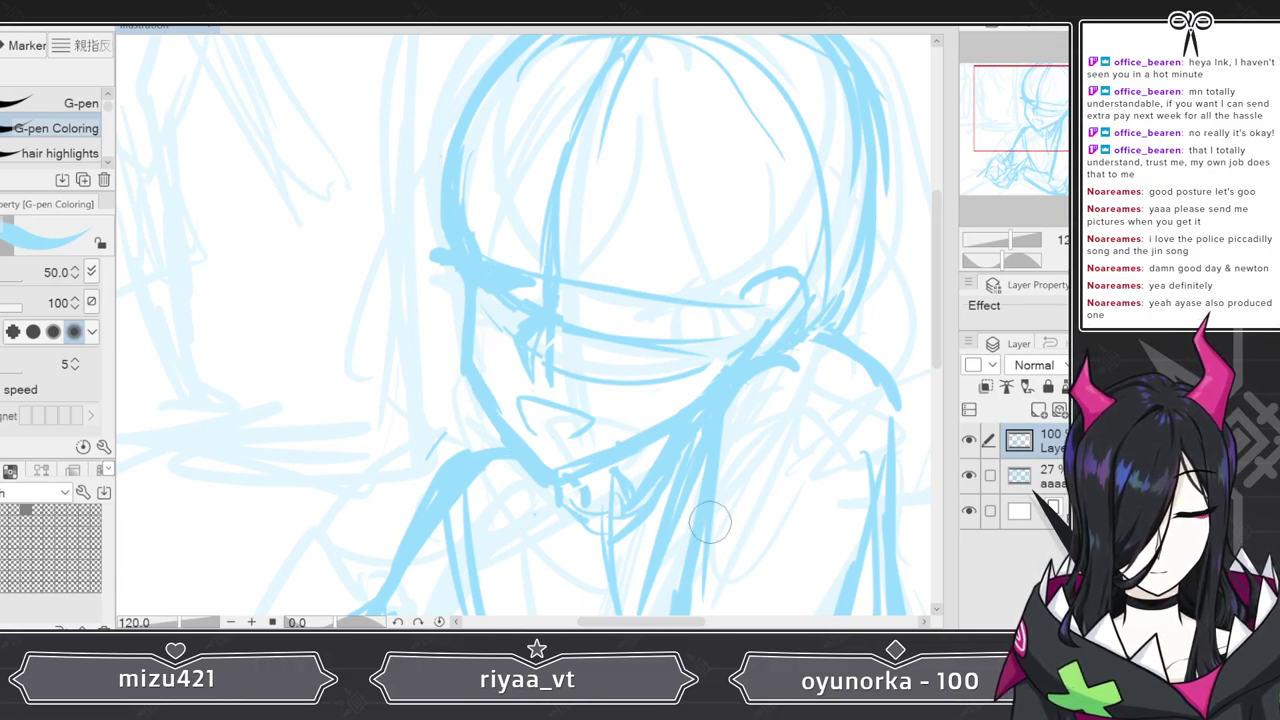
pyautogui.moveTo(608, 288)
pyautogui.mouseDown()
pyautogui.moveTo(682, 272)
pyautogui.moveTo(724, 287)
pyautogui.moveTo(682, 272)
pyautogui.moveTo(712, 295)
pyautogui.moveTo(671, 277)
pyautogui.moveTo(631, 281)
pyautogui.moveTo(661, 277)
pyautogui.moveTo(729, 308)
pyautogui.moveTo(669, 340)
pyautogui.moveTo(637, 331)
pyautogui.moveTo(677, 342)
pyautogui.moveTo(666, 339)
pyautogui.moveTo(723, 314)
pyautogui.mouseUp()
pyautogui.moveTo(657, 281)
pyautogui.mouseDown()
pyautogui.moveTo(632, 318)
pyautogui.moveTo(660, 340)
pyautogui.moveTo(638, 298)
pyautogui.moveTo(668, 310)
pyautogui.mouseUp()
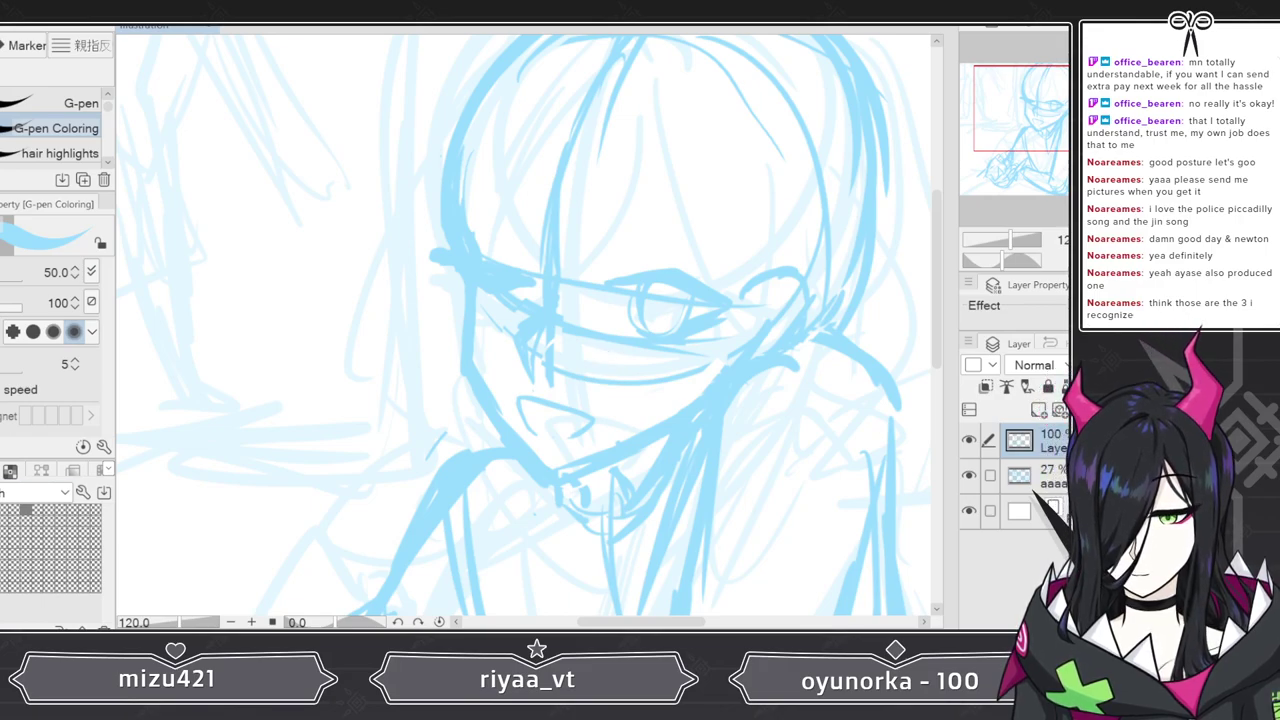
pyautogui.press('x')
pyautogui.moveTo(490, 75)
pyautogui.mouseDown()
pyautogui.moveTo(465, 321)
pyautogui.moveTo(466, 296)
pyautogui.moveTo(473, 382)
pyautogui.moveTo(521, 455)
pyautogui.mouseUp()
pyautogui.moveTo(518, 396)
pyautogui.mouseDown()
pyautogui.moveTo(530, 432)
pyautogui.moveTo(565, 399)
pyautogui.moveTo(602, 418)
pyautogui.mouseUp()
pyautogui.moveTo(570, 440); pyautogui.dragTo(598, 430)
pyautogui.hotkey('ctrl', 'z')
pyautogui.hotkey('ctrl', 'z')
pyautogui.hotkey('ctrl', 'z')
pyautogui.hotkey('ctrl', 'z')
pyautogui.hotkey('ctrl', 'z')
pyautogui.hotkey('ctrl', 'z')
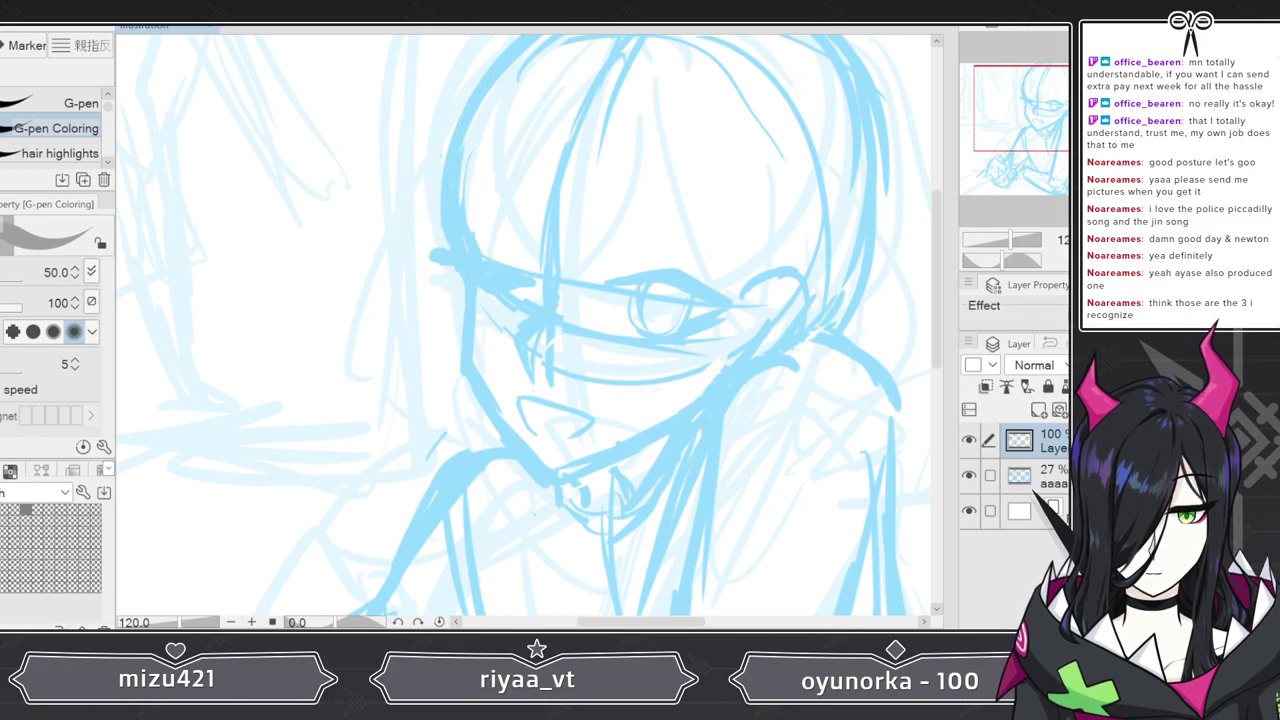
pyautogui.press('x')
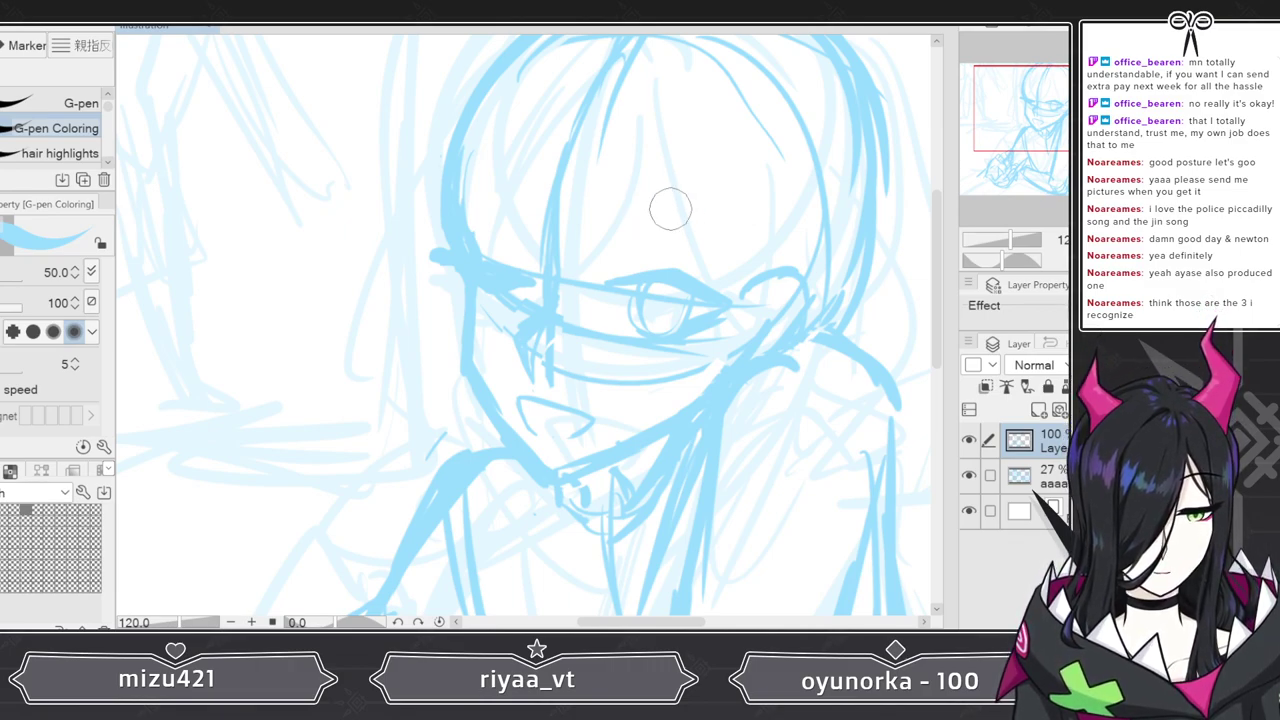
# - Add thin arched eyebrows above both eyes, then erase the mouth's upper line and near corner and redraw them more cleanly
pyautogui.moveTo(625, 212); pyautogui.dragTo(756, 230)
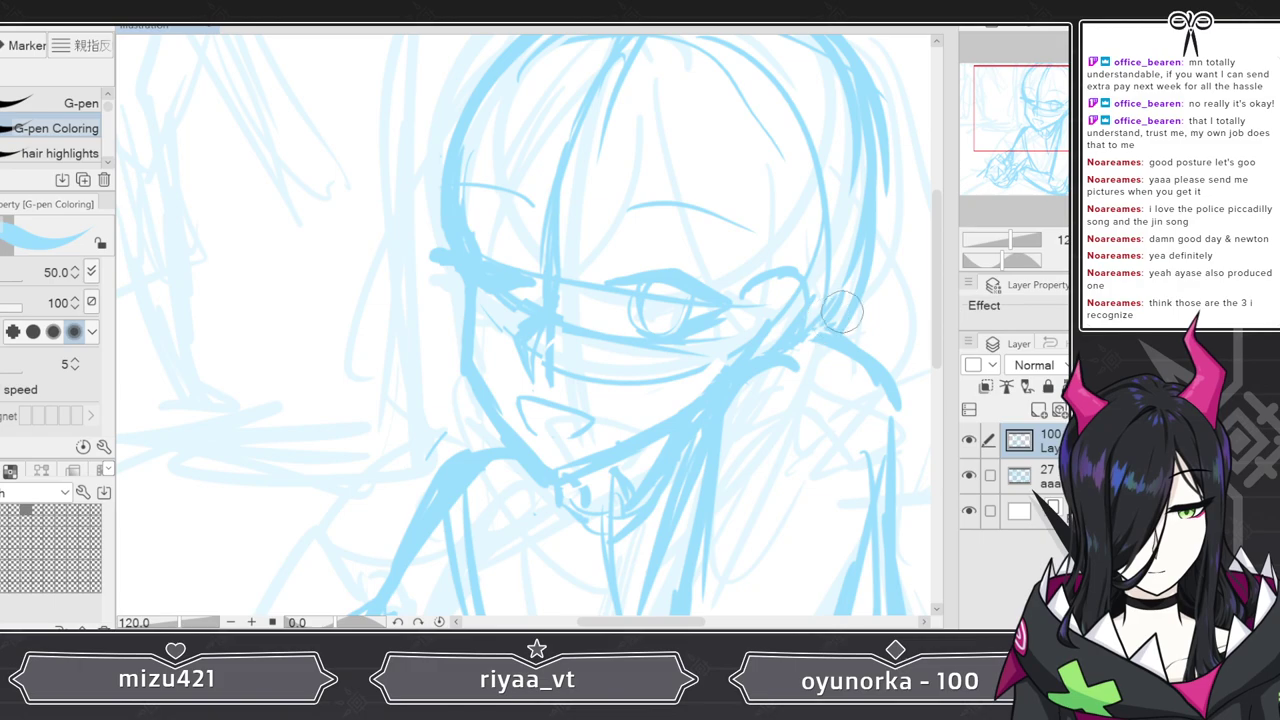
pyautogui.moveTo(935, 266)
pyautogui.mouseDown()
pyautogui.moveTo(933, 348)
pyautogui.moveTo(933, 306)
pyautogui.mouseUp()
pyautogui.press('e')
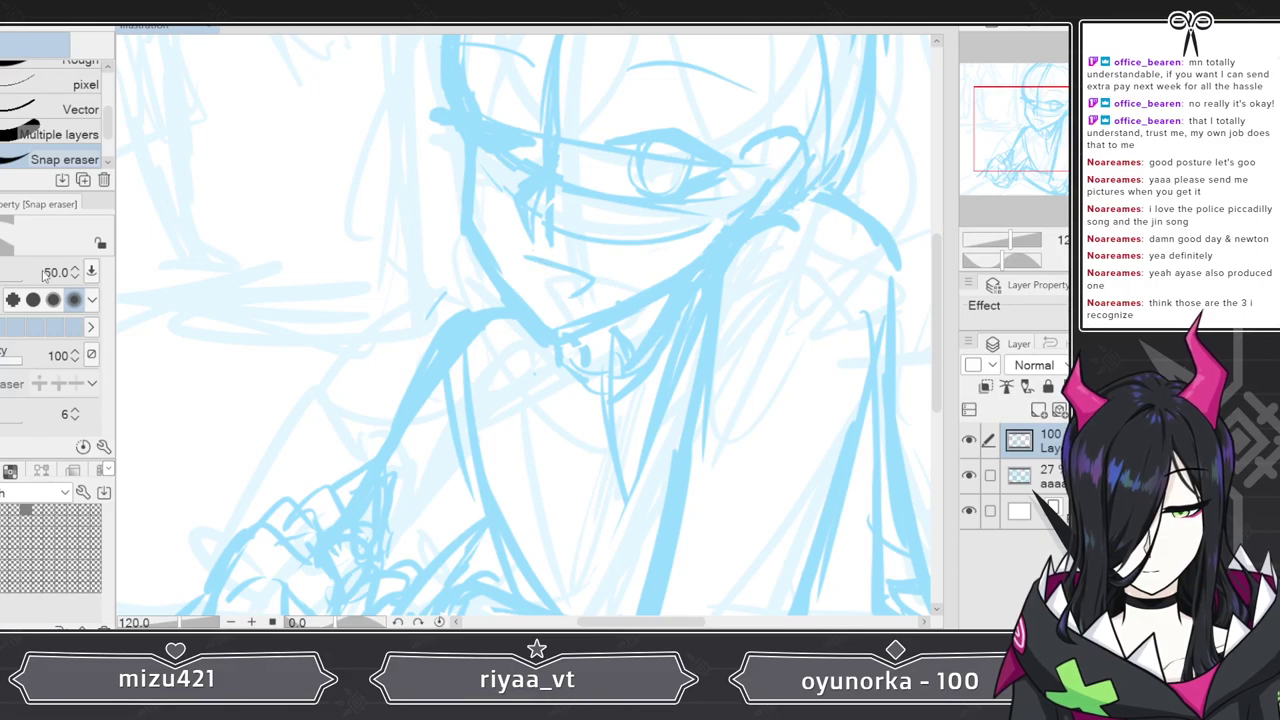
pyautogui.press('p')
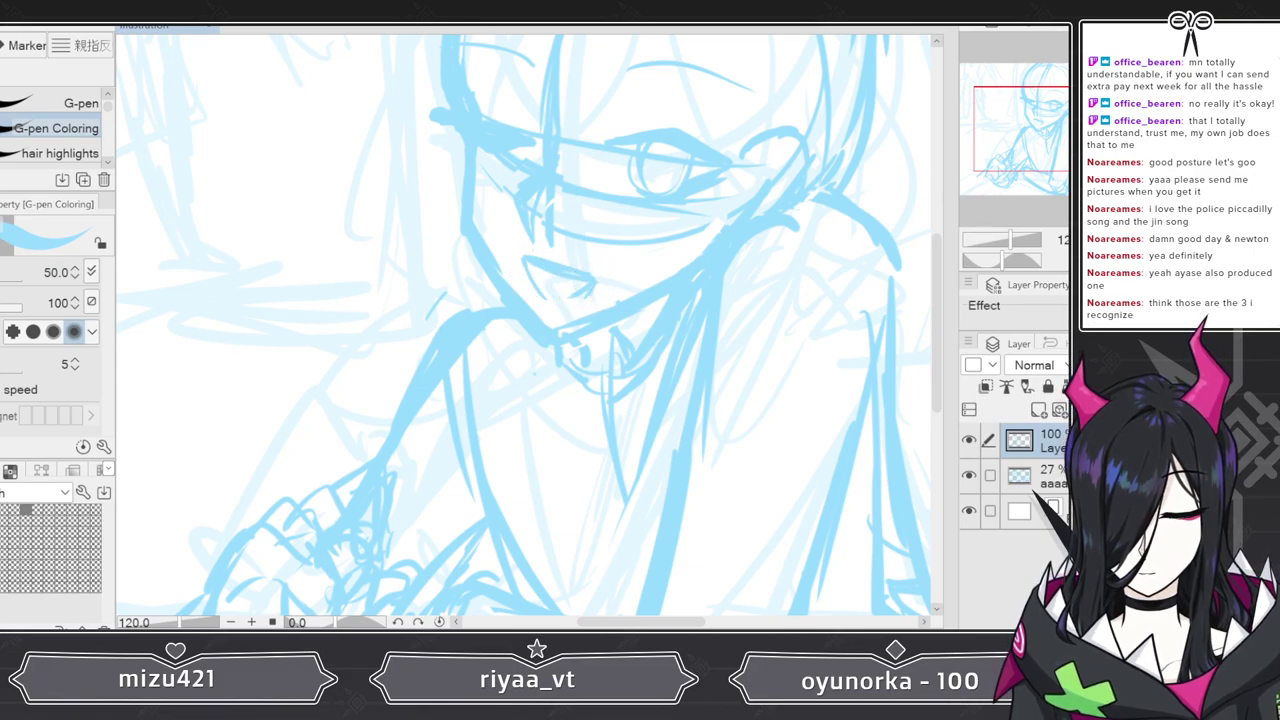
pyautogui.press('e')
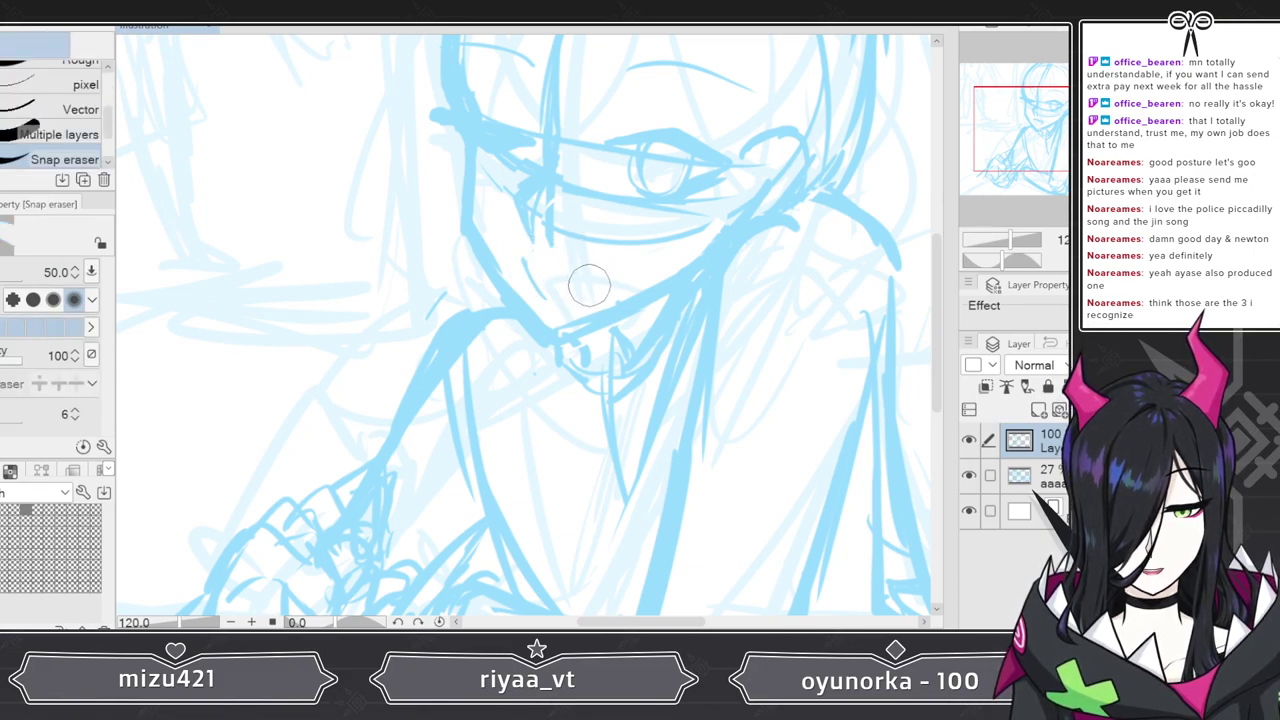
pyautogui.press('p')
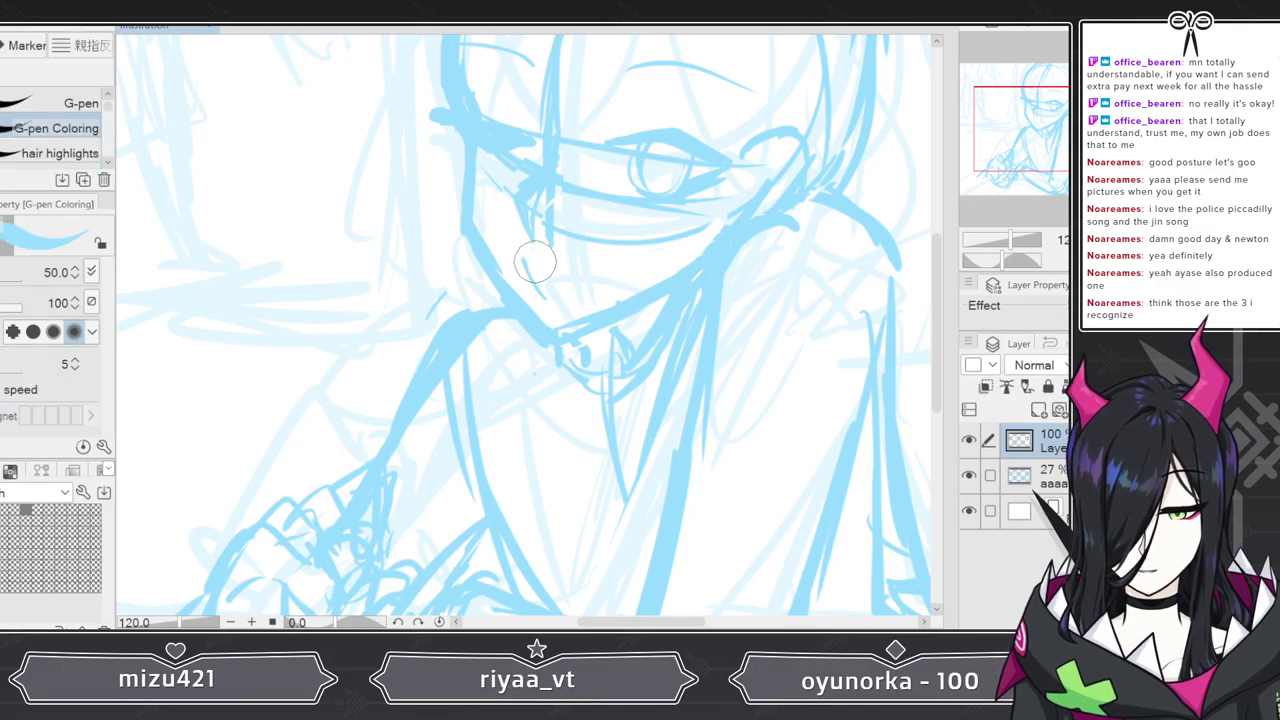
pyautogui.moveTo(525, 259); pyautogui.dragTo(572, 269)
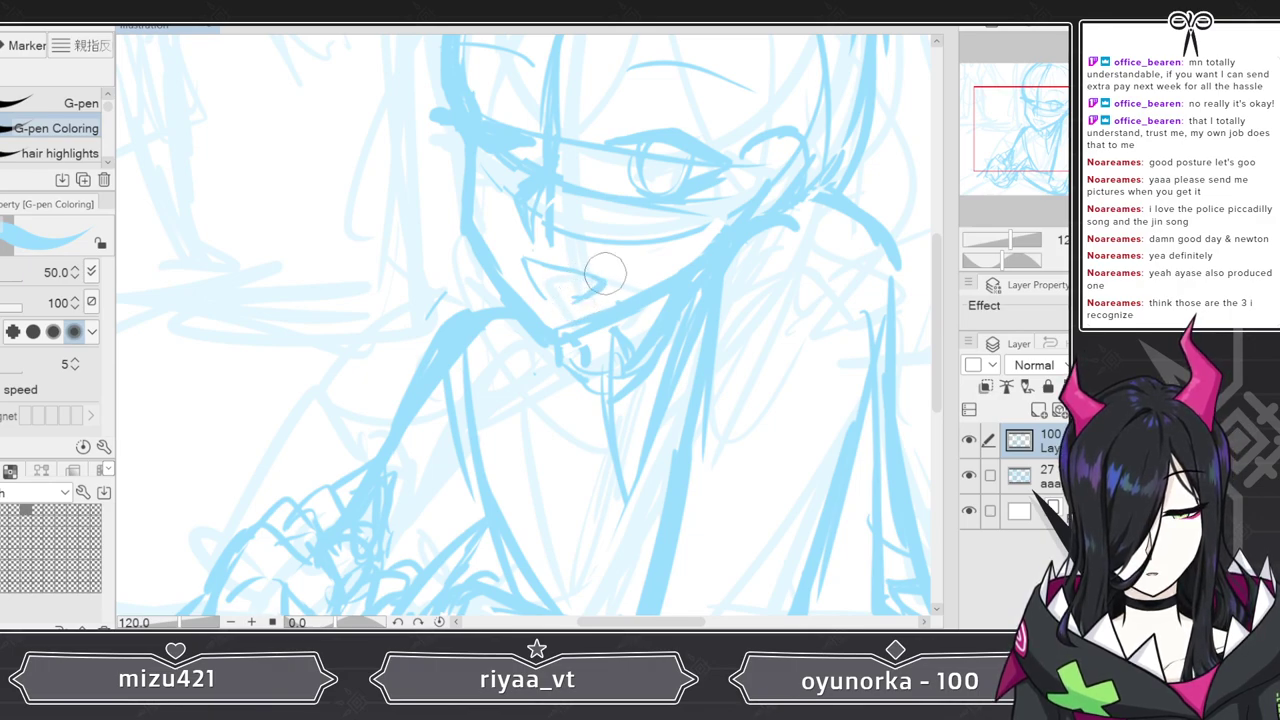
# - Trim the mouth's near corner with the eraser and add small pen strokes for a fang and tongue inside the mouth
pyautogui.press('e')
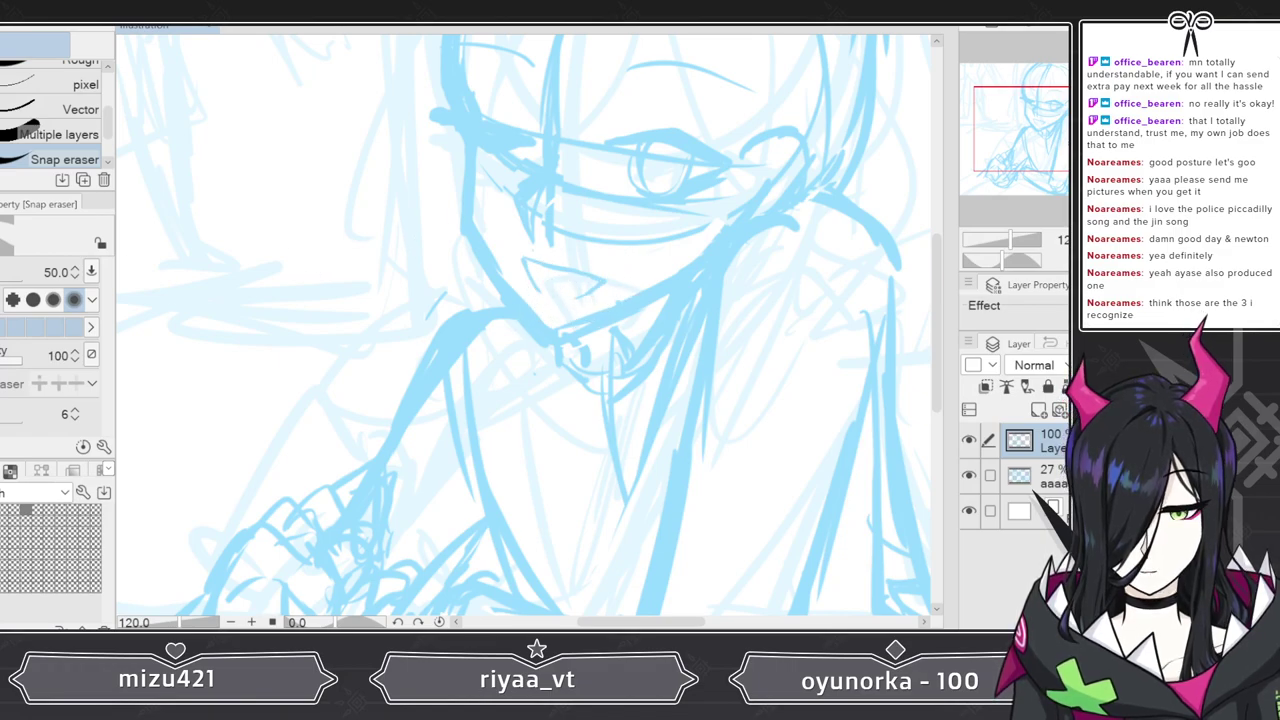
pyautogui.press('p')
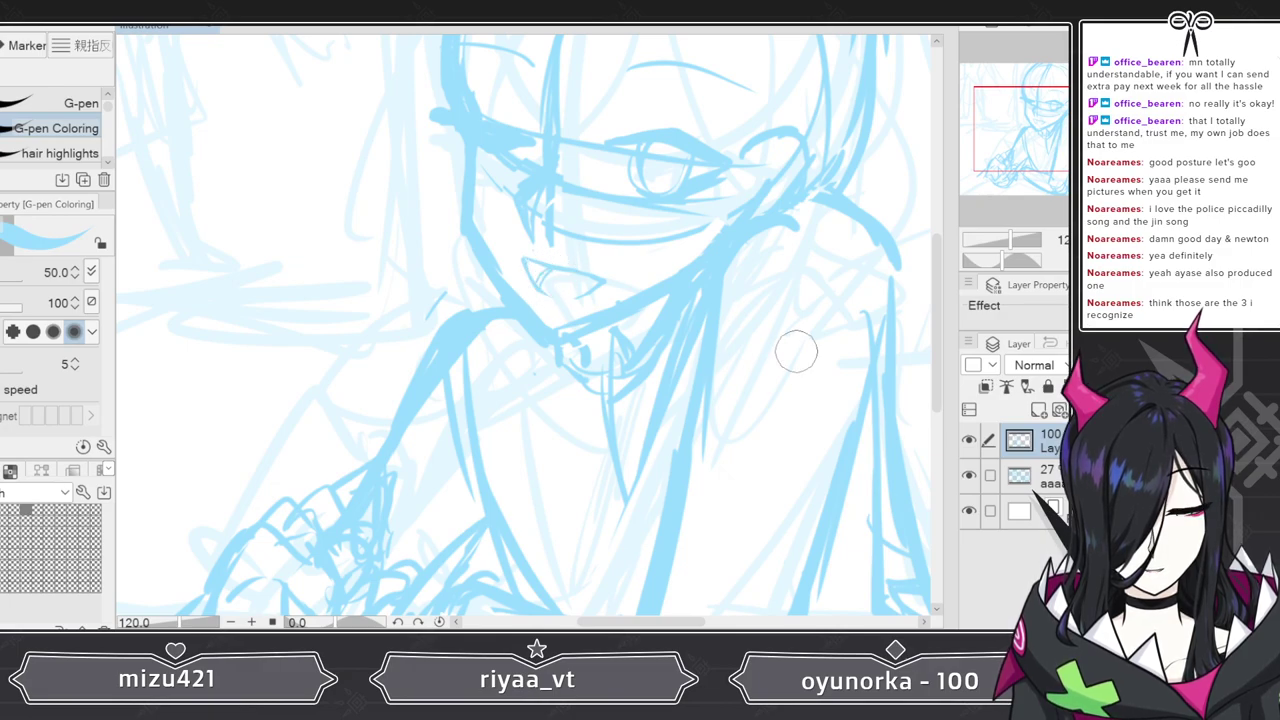
pyautogui.moveTo(938, 316)
pyautogui.mouseDown()
pyautogui.moveTo(958, 265)
pyautogui.moveTo(954, 342)
pyautogui.moveTo(953, 298)
pyautogui.moveTo(952, 310)
pyautogui.mouseUp()
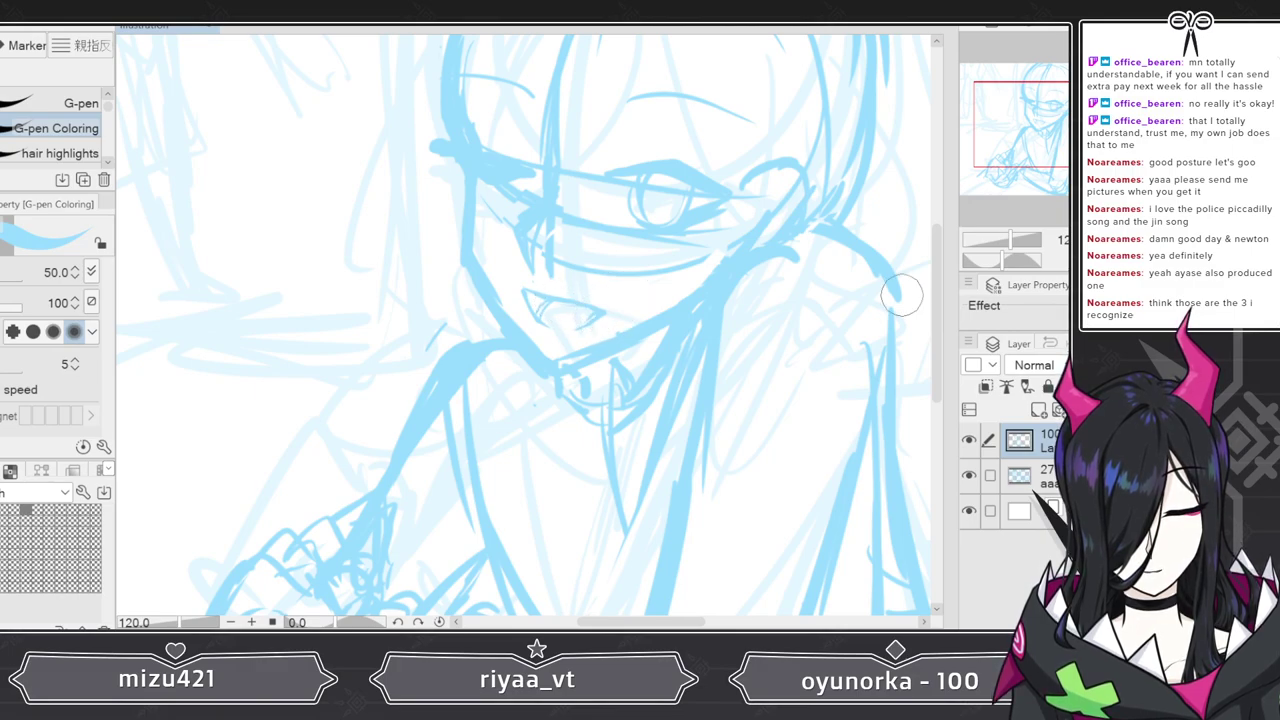
pyautogui.moveTo(938, 305)
pyautogui.mouseDown()
pyautogui.moveTo(956, 218)
pyautogui.moveTo(963, 350)
pyautogui.moveTo(965, 325)
pyautogui.moveTo(966, 338)
pyautogui.mouseUp()
# - Sketch the table edge outward from the near arm toward the canvas border and undo the last extending stroke
pyautogui.moveTo(1009, 241); pyautogui.dragTo(997, 245)
pyautogui.moveTo(731, 399); pyautogui.dragTo(842, 398)
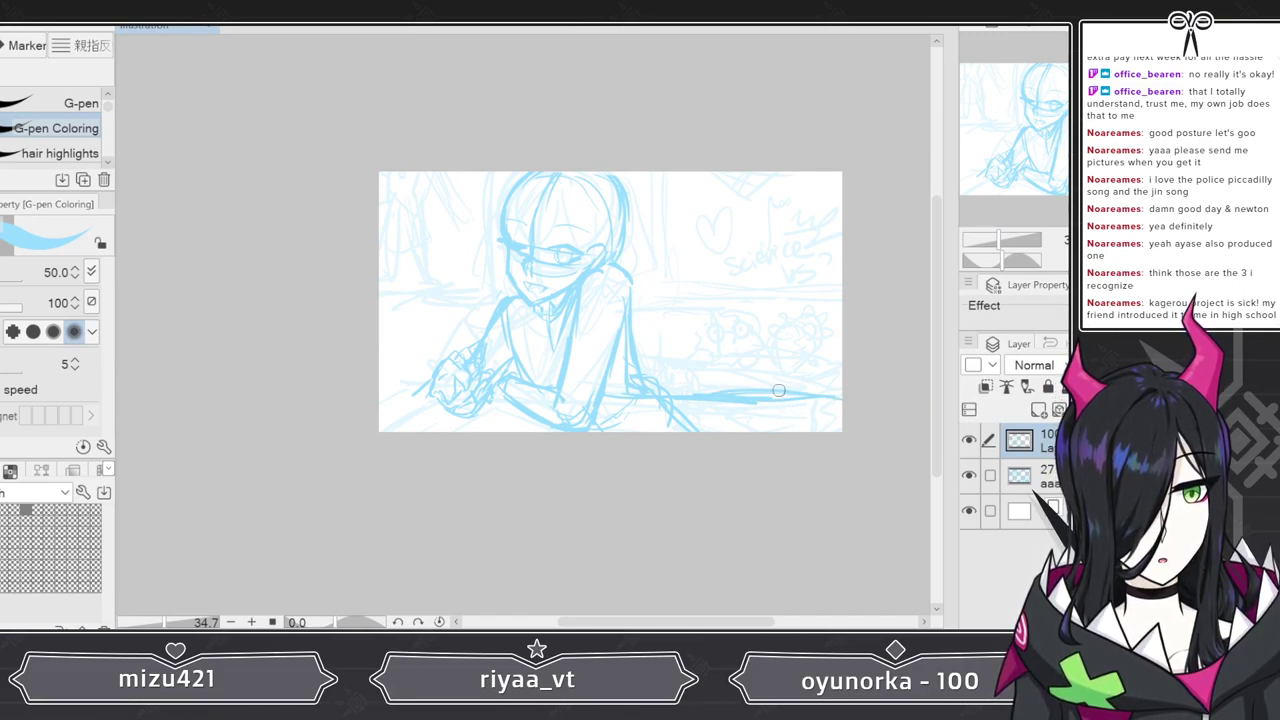
pyautogui.hotkey('ctrl', 'z')
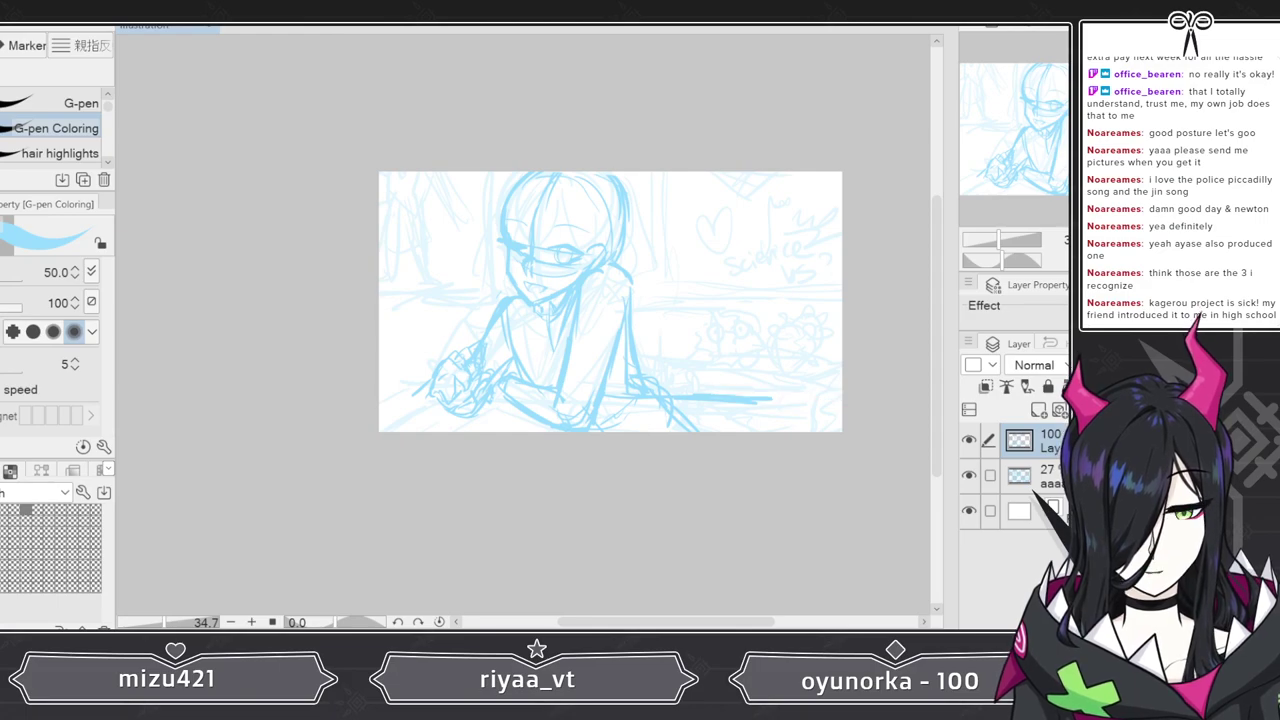
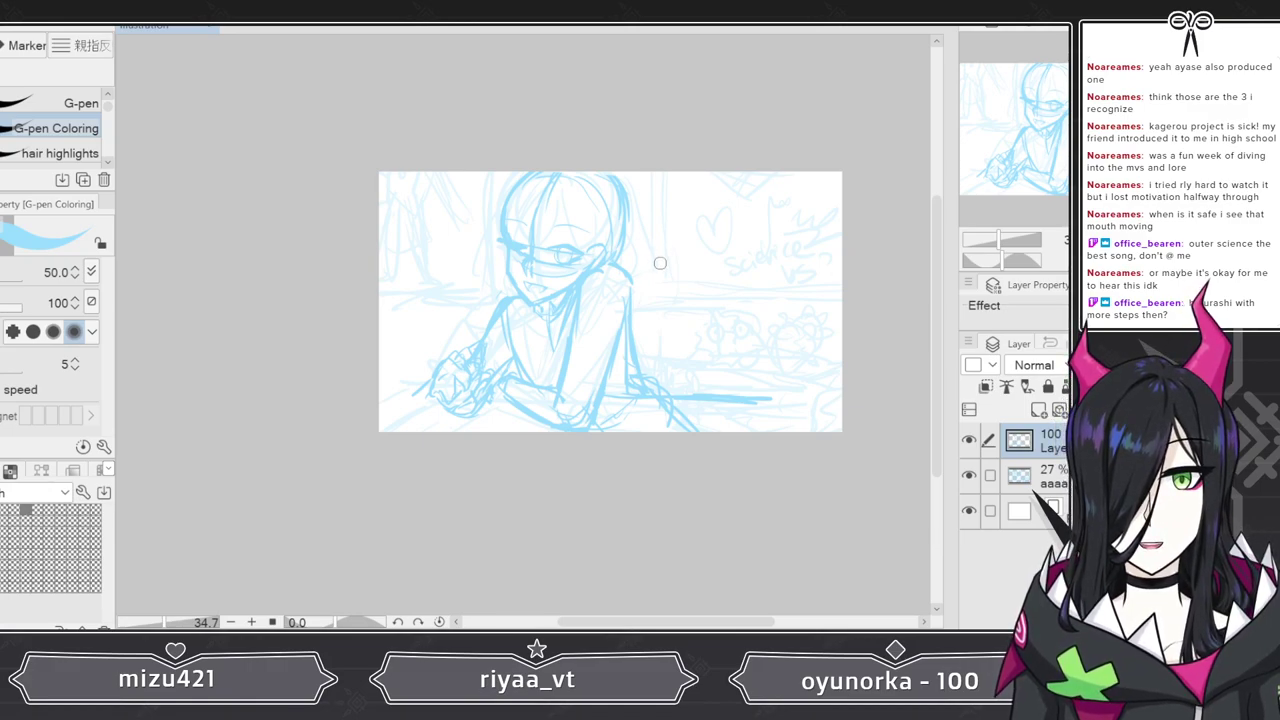
# - Extend the table edge with bold horizontal lines from the near arm and from behind the hand to both canvas borders
pyautogui.moveTo(1008, 243); pyautogui.dragTo(1013, 244)
pyautogui.moveTo(727, 624)
pyautogui.mouseDown()
pyautogui.moveTo(787, 624)
pyautogui.moveTo(750, 626)
pyautogui.mouseUp()
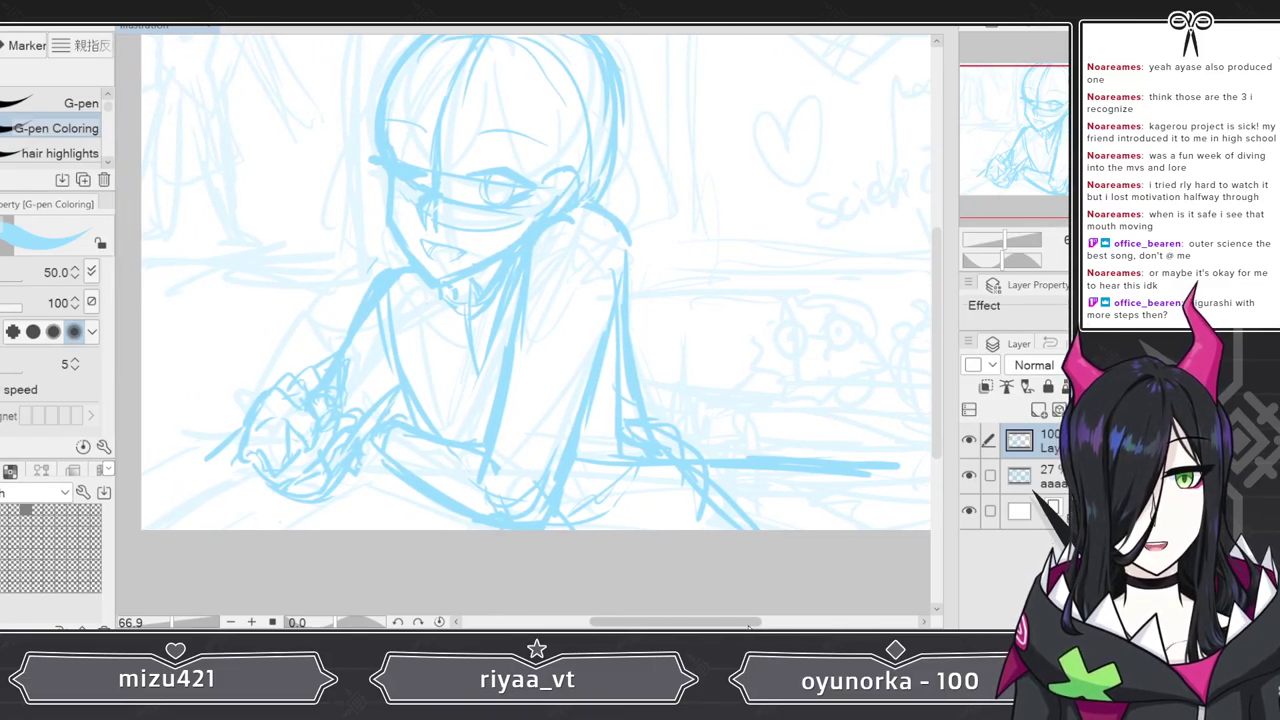
pyautogui.moveTo(748, 626); pyautogui.dragTo(736, 626)
pyautogui.moveTo(563, 282); pyautogui.dragTo(585, 282)
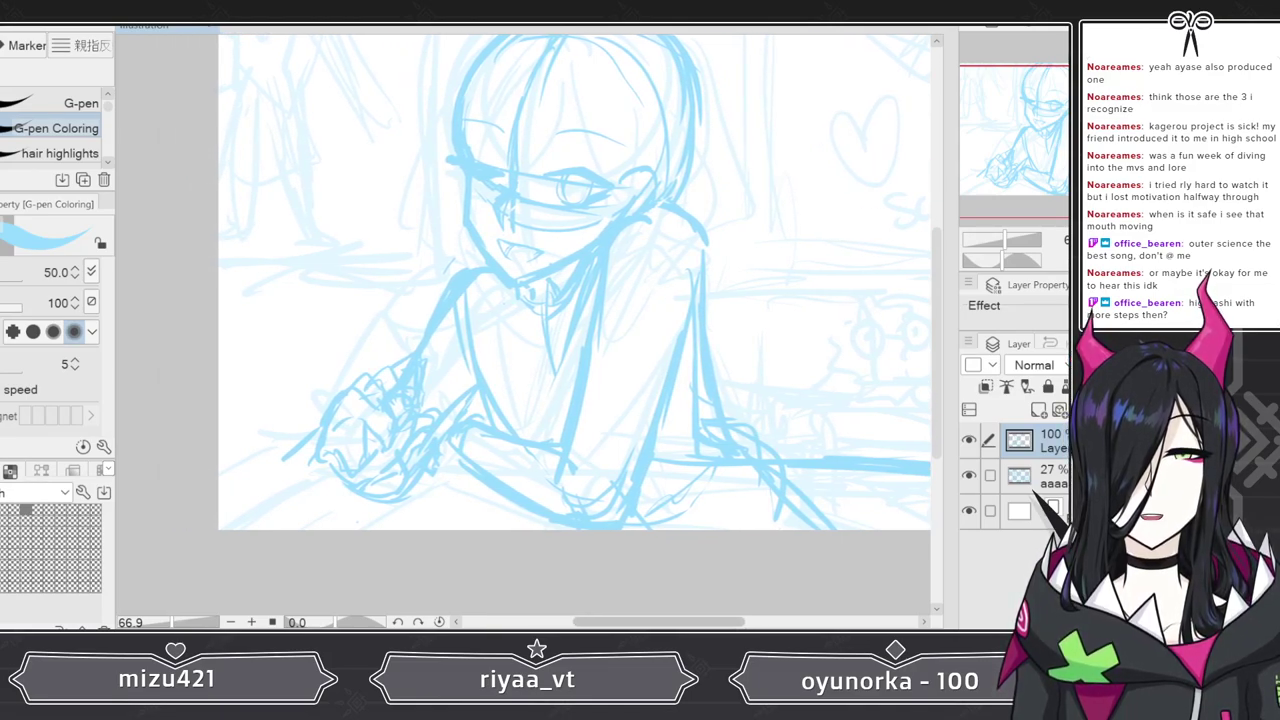
pyautogui.moveTo(659, 621); pyautogui.dragTo(645, 621)
pyautogui.moveTo(676, 282); pyautogui.dragTo(581, 285)
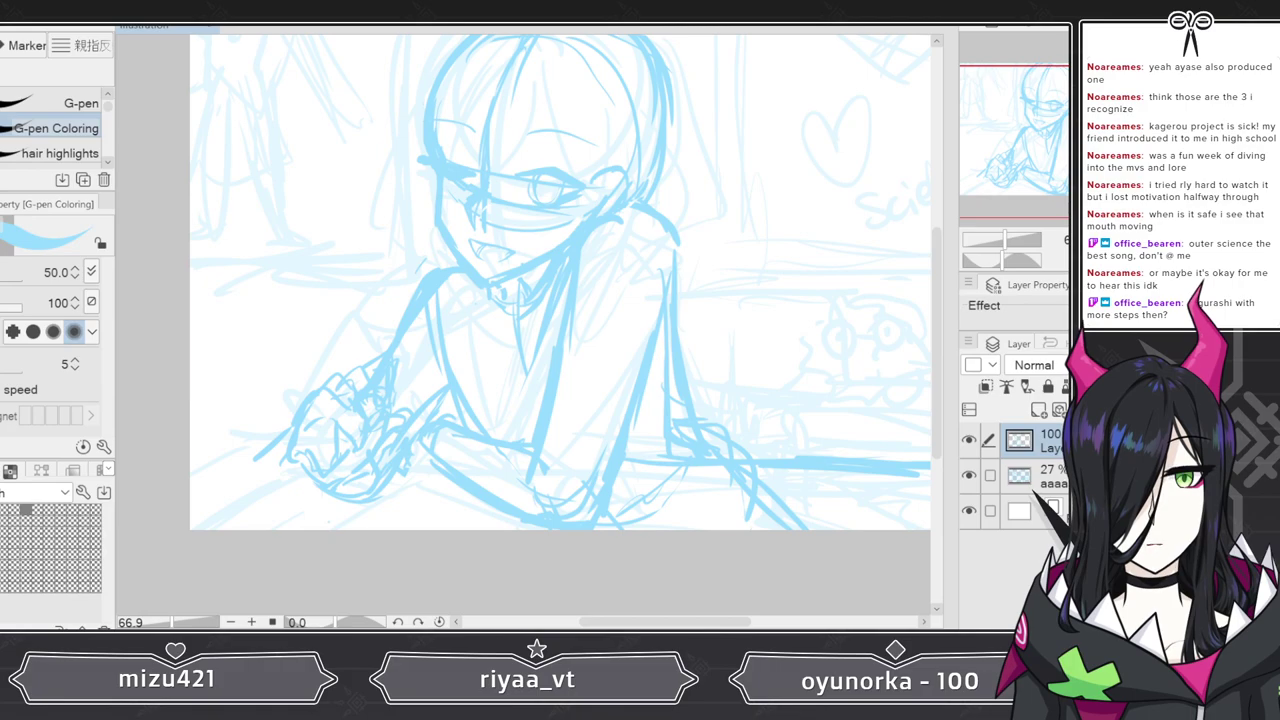
pyautogui.moveTo(728, 621)
pyautogui.mouseDown()
pyautogui.moveTo(782, 621)
pyautogui.moveTo(760, 621)
pyautogui.mouseUp()
pyautogui.moveTo(760, 472)
pyautogui.mouseDown()
pyautogui.moveTo(928, 463)
pyautogui.moveTo(898, 462)
pyautogui.mouseUp()
pyautogui.moveTo(696, 621); pyautogui.dragTo(623, 621)
pyautogui.moveTo(482, 452); pyautogui.dragTo(372, 459)
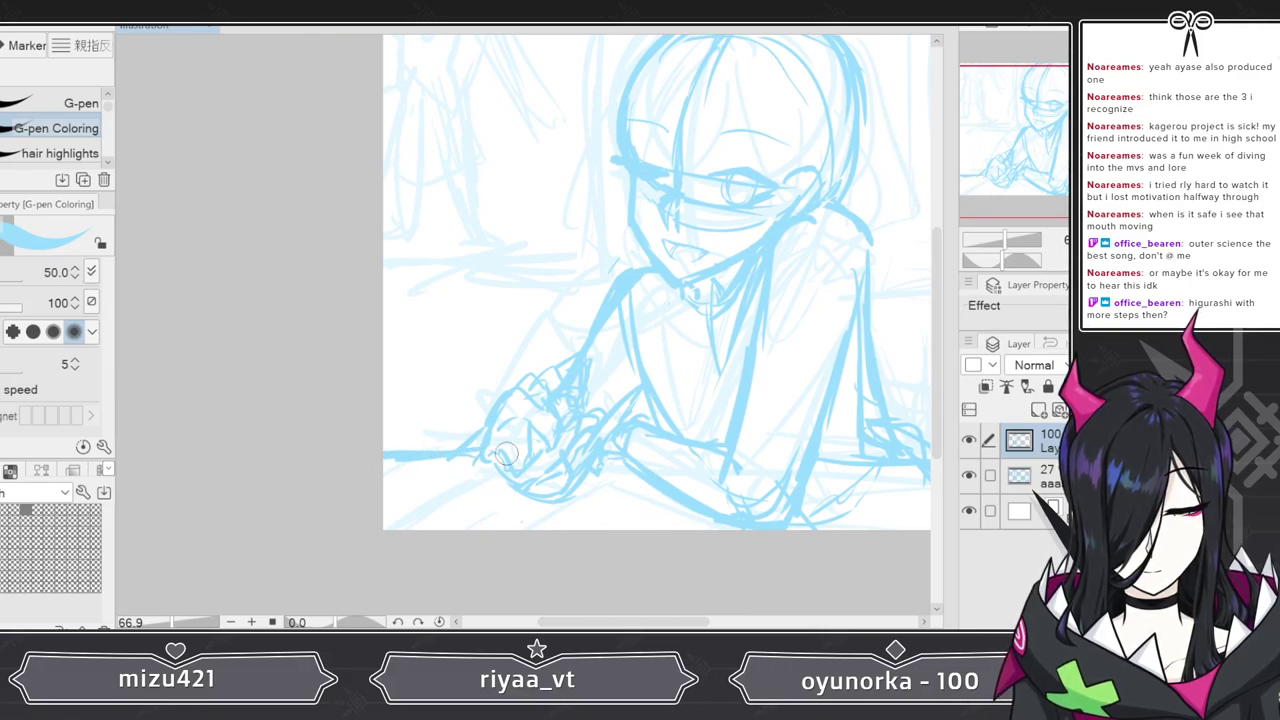
pyautogui.moveTo(627, 621); pyautogui.dragTo(676, 621)
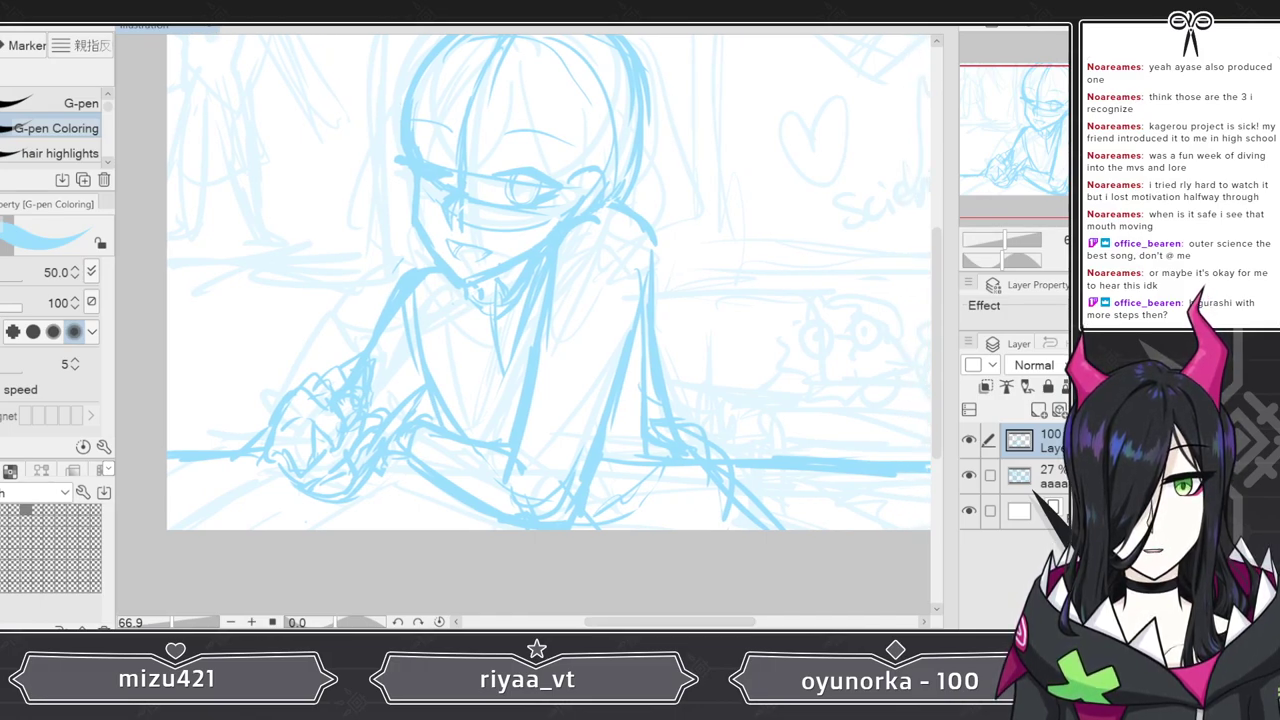
# - Add a new layer above the sketch, switch to the dark drawing colour and recolour the blue pose lines with it
pyautogui.moveTo(940, 296)
pyautogui.mouseDown()
pyautogui.moveTo(936, 218)
pyautogui.moveTo(938, 340)
pyautogui.moveTo(937, 285)
pyautogui.moveTo(959, 287)
pyautogui.mouseUp()
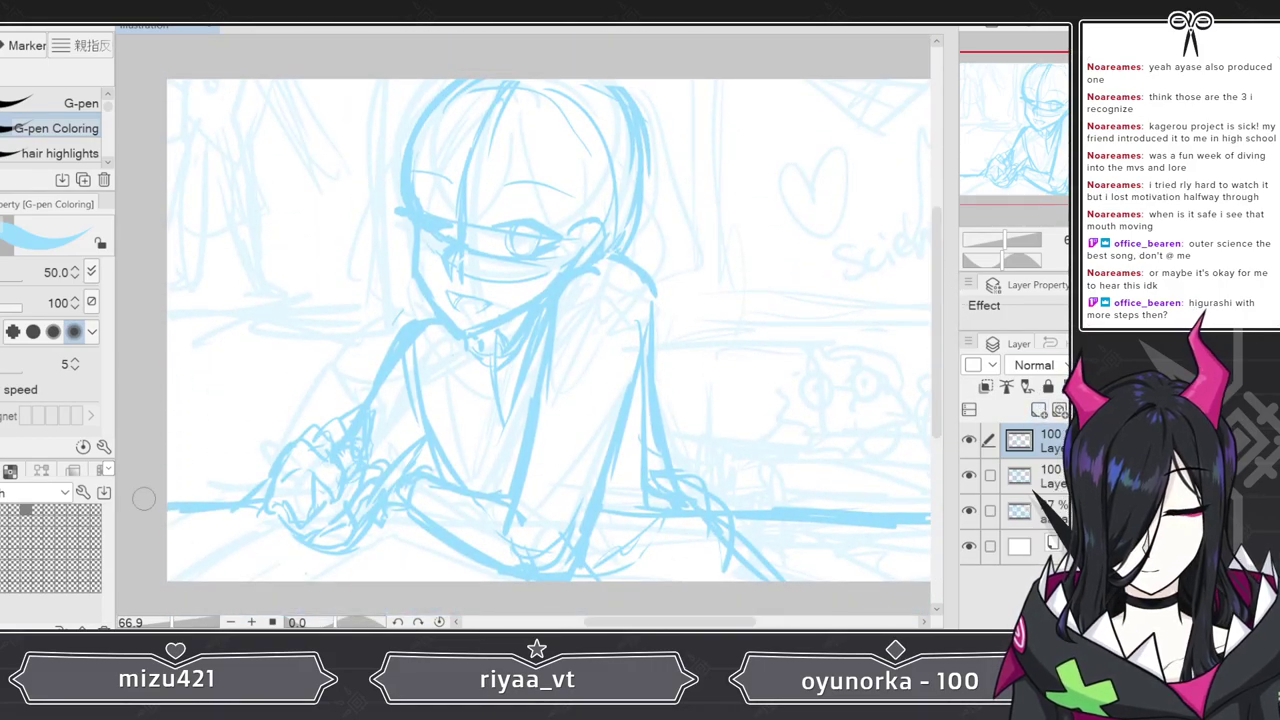
pyautogui.press('c')
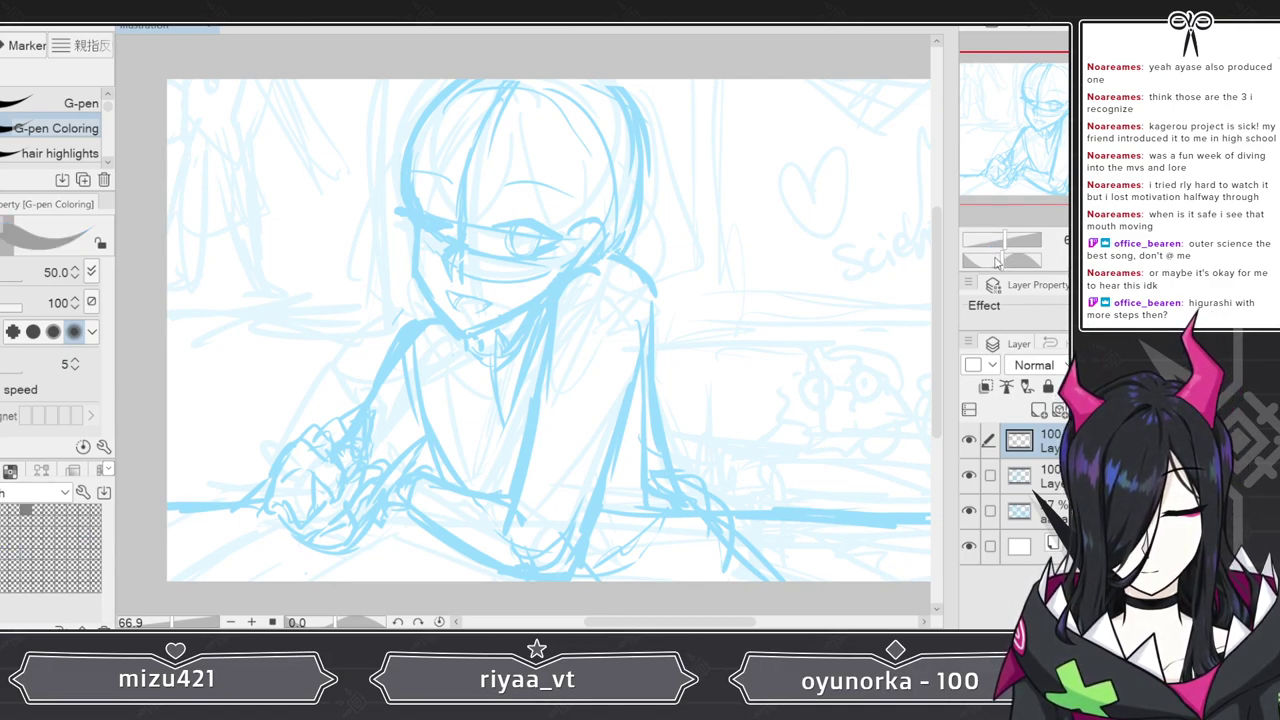
pyautogui.click(1040, 475)
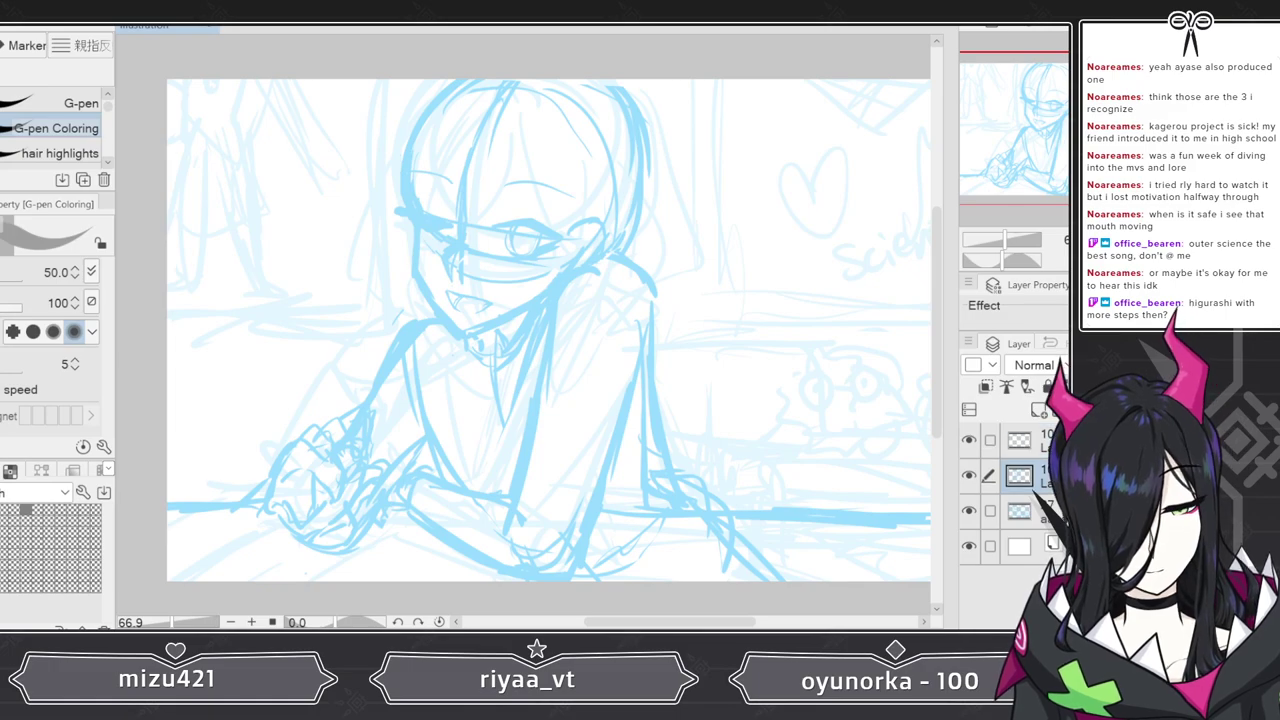
pyautogui.hotkey('alt', 'Delete')
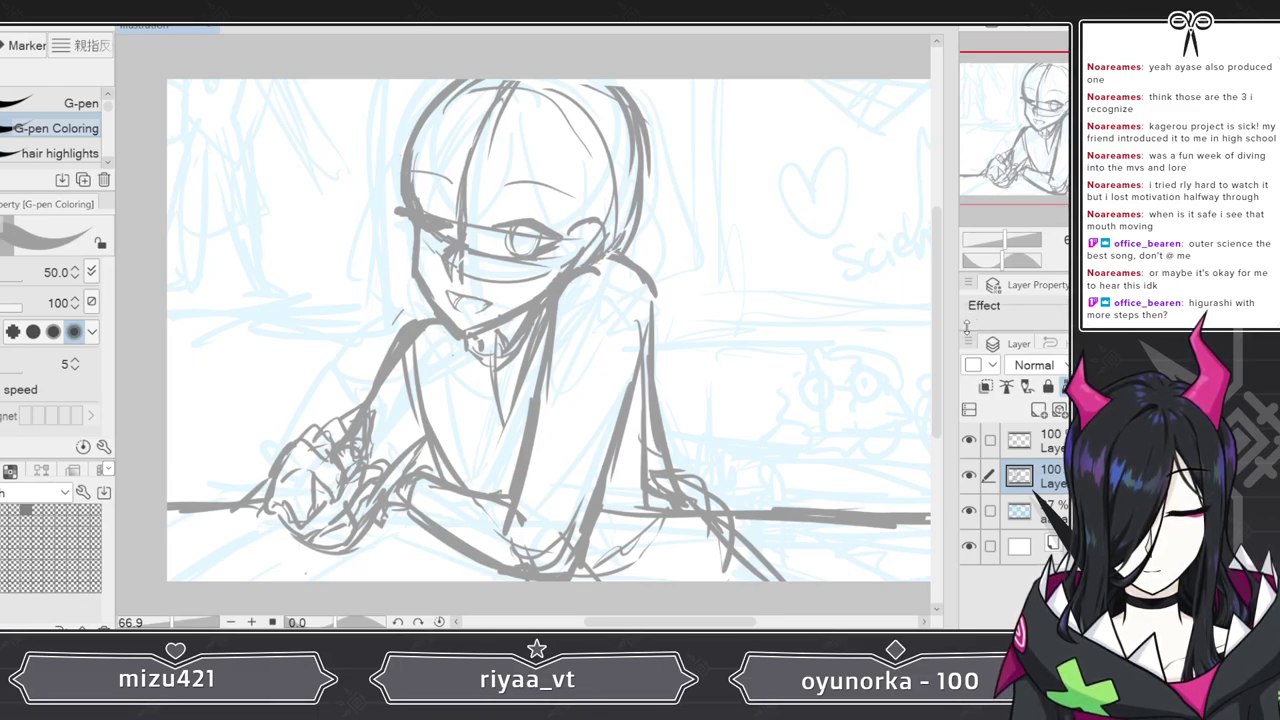
# - Start the hair on the new top layer with an outline from the parting down over the far side of the head
pyautogui.click(1040, 440)
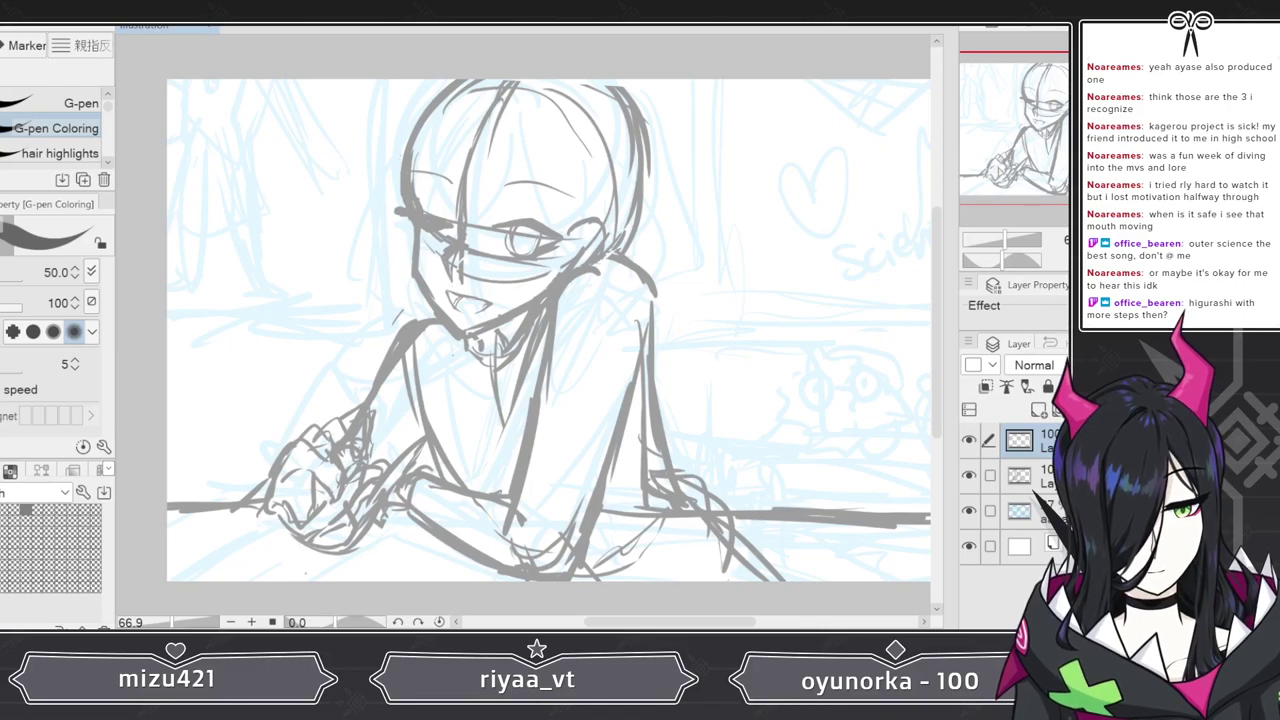
pyautogui.moveTo(1019, 238); pyautogui.dragTo(1010, 238)
pyautogui.moveTo(936, 272); pyautogui.dragTo(947, 228)
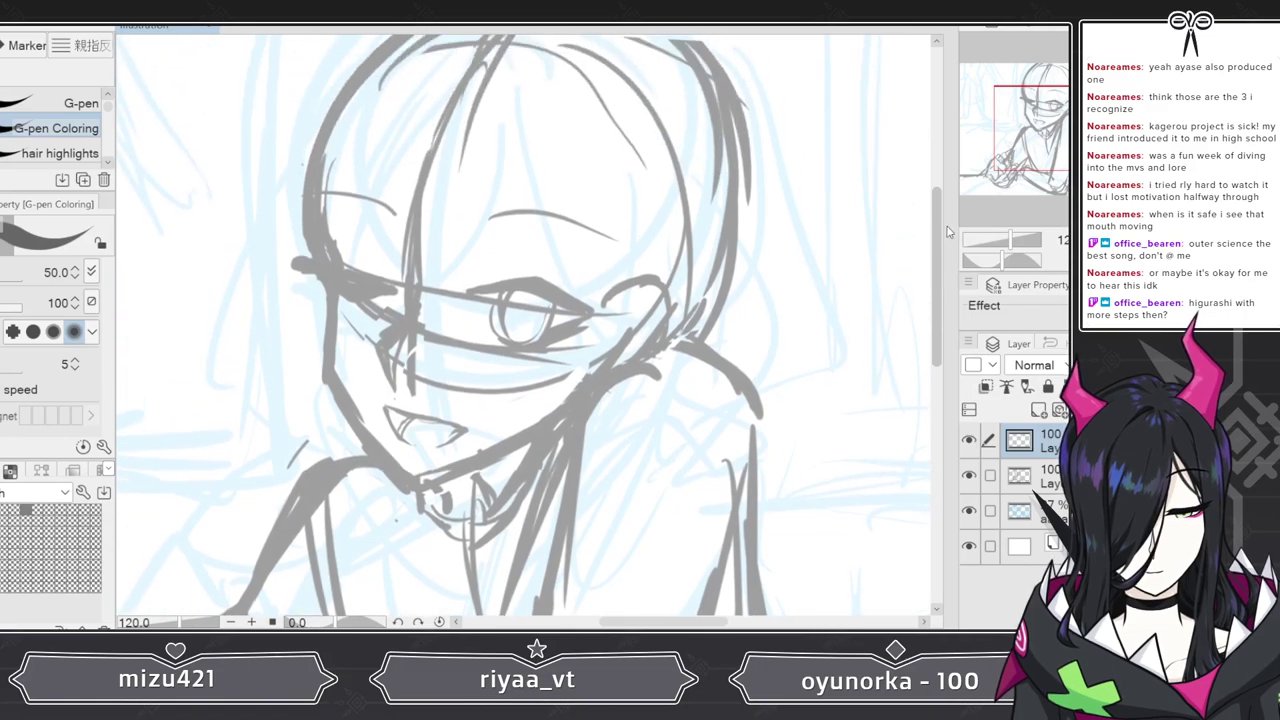
pyautogui.scroll(1, 948, 233)
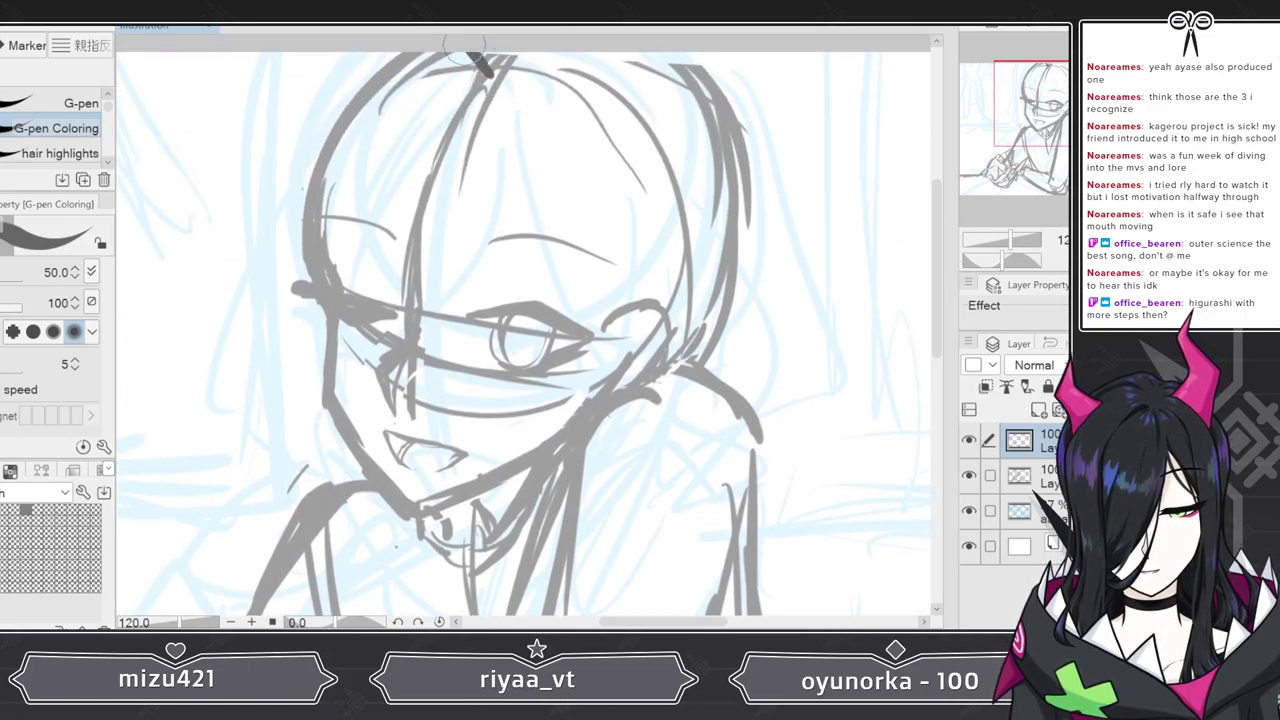
pyautogui.moveTo(426, 46)
pyautogui.mouseDown()
pyautogui.moveTo(324, 160)
pyautogui.moveTo(314, 148)
pyautogui.moveTo(298, 200)
pyautogui.mouseUp()
pyautogui.moveTo(366, 88); pyautogui.dragTo(305, 270)
pyautogui.moveTo(300, 186)
pyautogui.mouseDown()
pyautogui.moveTo(250, 316)
pyautogui.moveTo(314, 382)
pyautogui.mouseUp()
pyautogui.hotkey('ctrl', 'z')
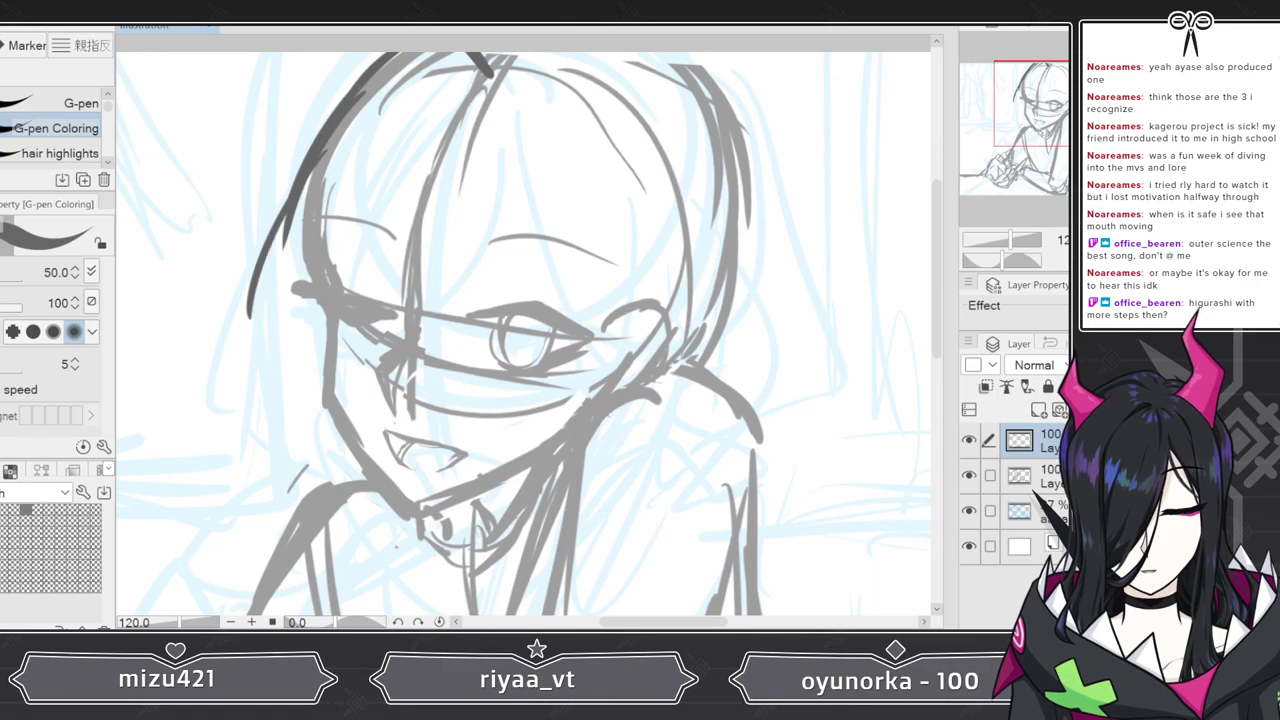
pyautogui.moveTo(309, 166); pyautogui.dragTo(260, 317)
pyautogui.moveTo(272, 266)
pyautogui.mouseDown()
pyautogui.moveTo(258, 343)
pyautogui.moveTo(305, 418)
pyautogui.moveTo(307, 387)
pyautogui.moveTo(231, 456)
pyautogui.moveTo(303, 494)
pyautogui.moveTo(398, 489)
pyautogui.mouseUp()
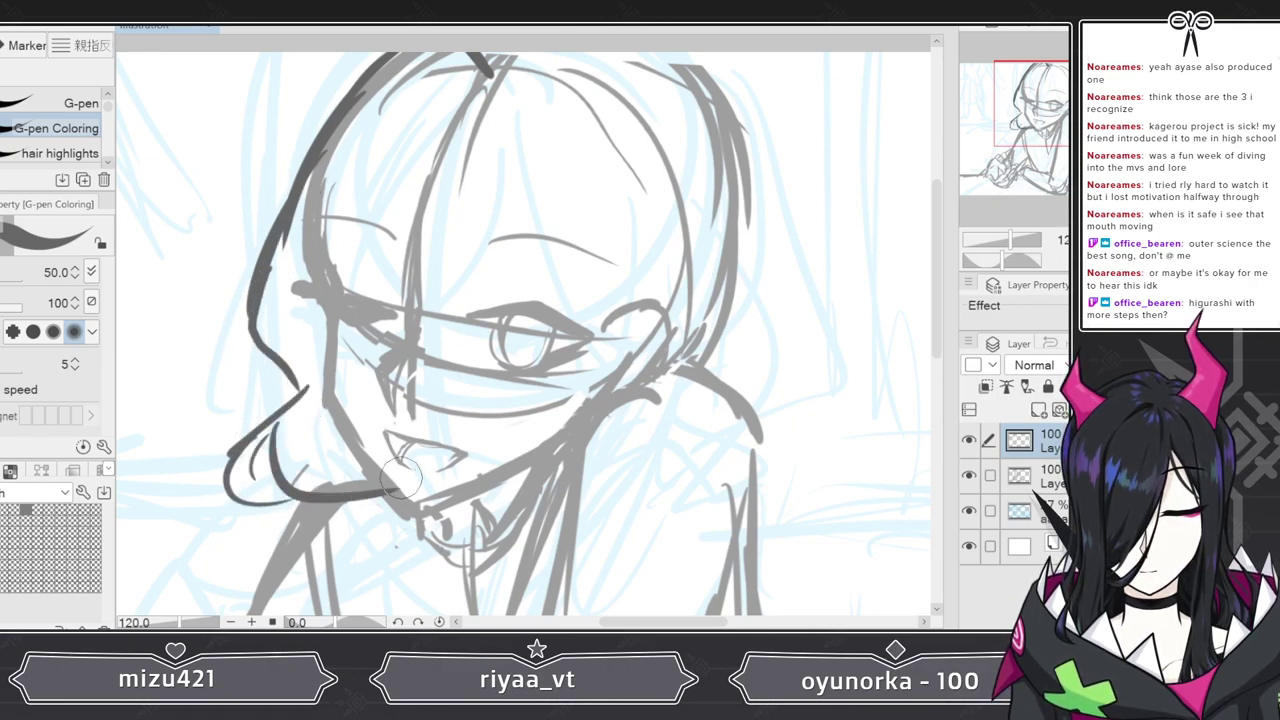
pyautogui.hotkey('ctrl', 'z')
pyautogui.hotkey('ctrl', 'z')
pyautogui.hotkey('ctrl', 'z')
pyautogui.hotkey('ctrl', 'z')
pyautogui.hotkey('ctrl', 'z')
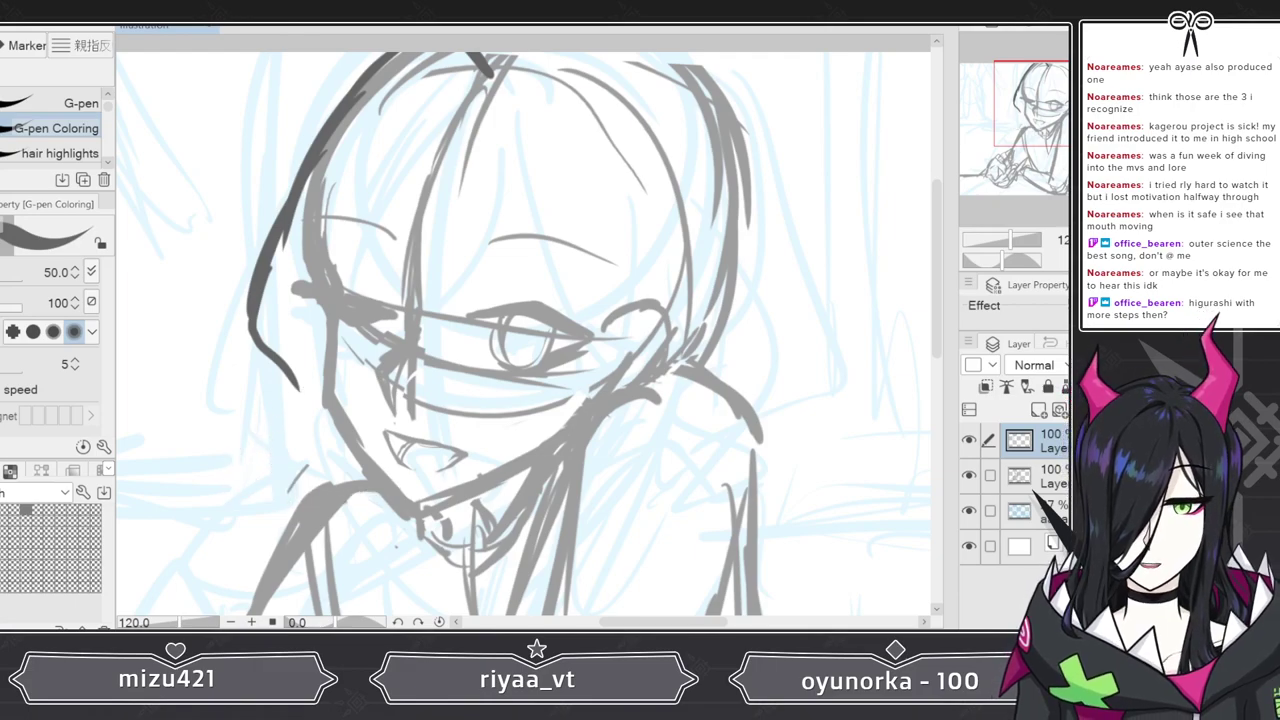
pyautogui.hotkey('ctrl', 'z')
pyautogui.hotkey('ctrl', 'z')
pyautogui.hotkey('ctrl', 'z')
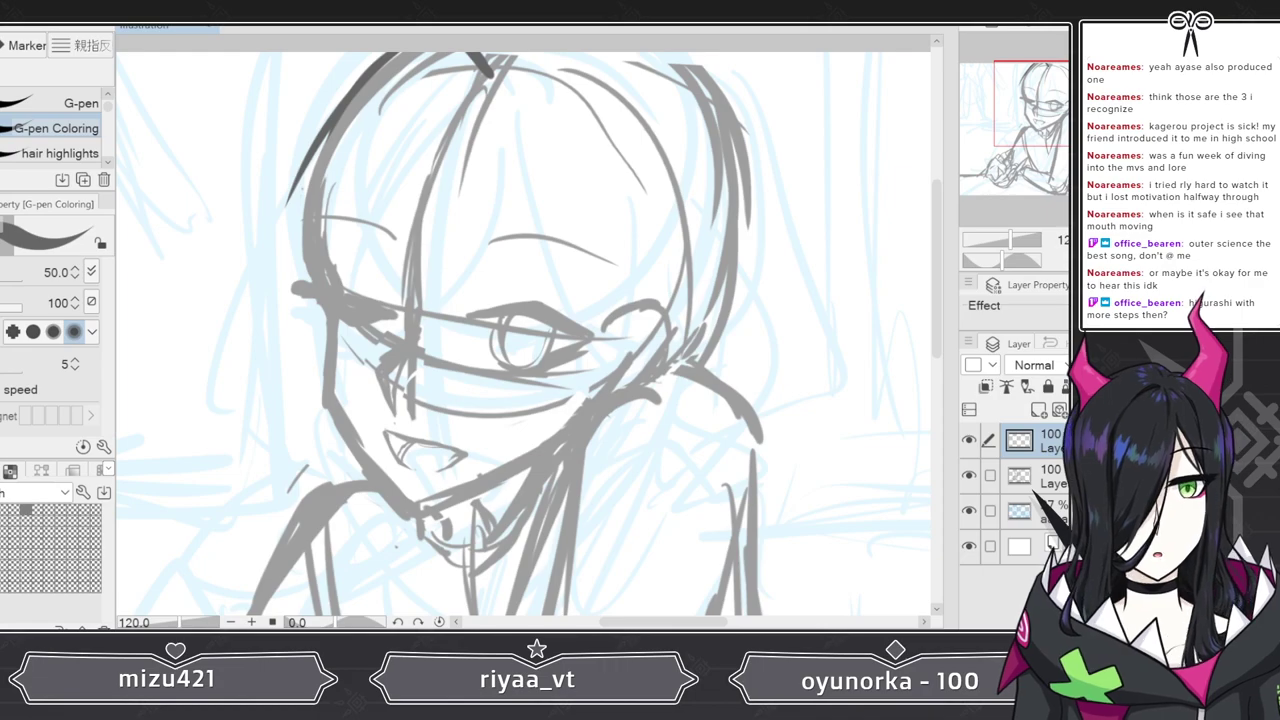
# - Continue the far-side hair outline past the temple, pinch it in beside the cheek and flare it into curled tips by the jaw
pyautogui.moveTo(340, 130)
pyautogui.mouseDown()
pyautogui.moveTo(265, 291)
pyautogui.moveTo(300, 345)
pyautogui.mouseUp()
pyautogui.moveTo(262, 290)
pyautogui.mouseDown()
pyautogui.moveTo(314, 420)
pyautogui.moveTo(320, 376)
pyautogui.moveTo(226, 462)
pyautogui.moveTo(300, 500)
pyautogui.mouseUp()
pyautogui.moveTo(285, 440)
pyautogui.mouseDown()
pyautogui.moveTo(320, 500)
pyautogui.moveTo(366, 490)
pyautogui.moveTo(313, 398)
pyautogui.mouseUp()
pyautogui.moveTo(348, 487); pyautogui.dragTo(338, 439)
pyautogui.moveTo(311, 347)
pyautogui.mouseDown()
pyautogui.moveTo(303, 384)
pyautogui.moveTo(218, 463)
pyautogui.moveTo(252, 496)
pyautogui.mouseUp()
pyautogui.moveTo(295, 412); pyautogui.dragTo(298, 501)
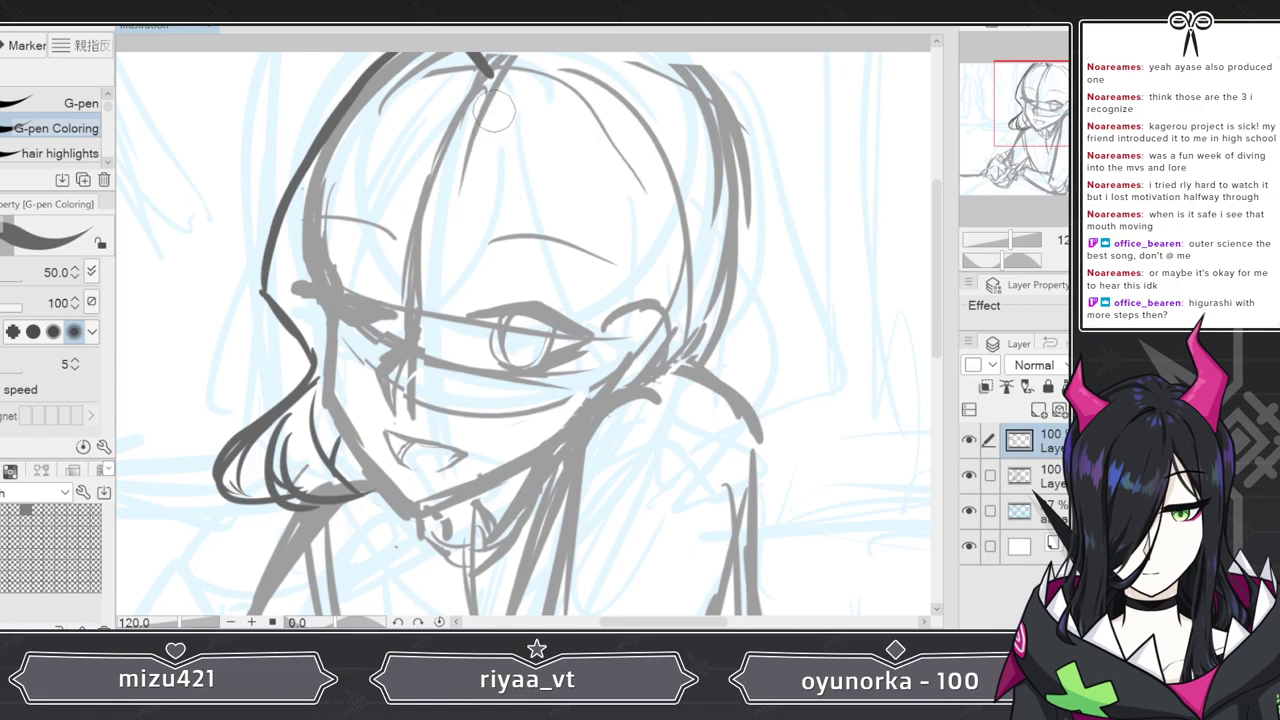
# - Draw a long front lock from the parting past the far eye and cheek, adding inner strands toward the jaw
pyautogui.moveTo(478, 80)
pyautogui.mouseDown()
pyautogui.moveTo(461, 58)
pyautogui.moveTo(404, 138)
pyautogui.mouseUp()
pyautogui.moveTo(486, 70)
pyautogui.mouseDown()
pyautogui.moveTo(372, 188)
pyautogui.moveTo(462, 60)
pyautogui.moveTo(404, 138)
pyautogui.moveTo(352, 266)
pyautogui.moveTo(328, 394)
pyautogui.mouseUp()
pyautogui.hotkey('ctrl', 'z')
pyautogui.moveTo(333, 350); pyautogui.dragTo(329, 465)
pyautogui.moveTo(328, 410); pyautogui.dragTo(368, 528)
pyautogui.moveTo(297, 321); pyautogui.dragTo(291, 398)
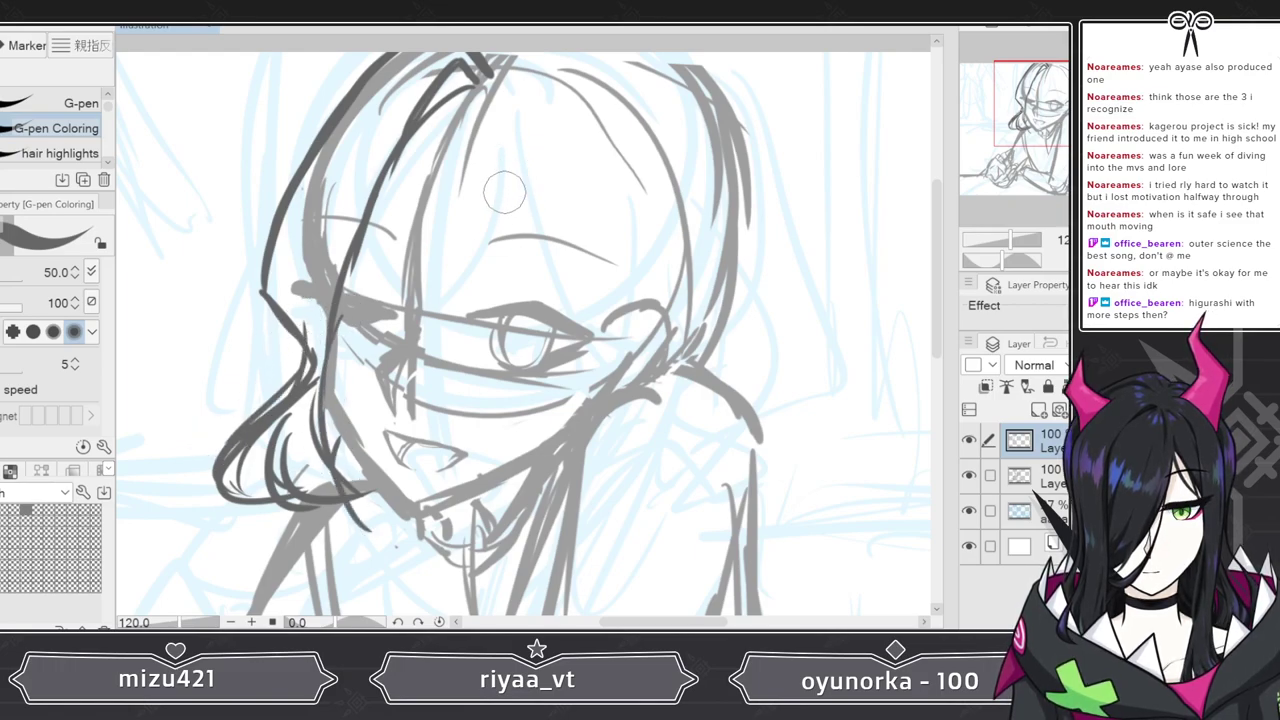
# - Draw peaked bangs sweeping from the forehead across the far eye, and run a long near-side lock past the near eye to the collar
pyautogui.moveTo(508, 185); pyautogui.dragTo(395, 325)
pyautogui.moveTo(476, 254); pyautogui.dragTo(330, 352)
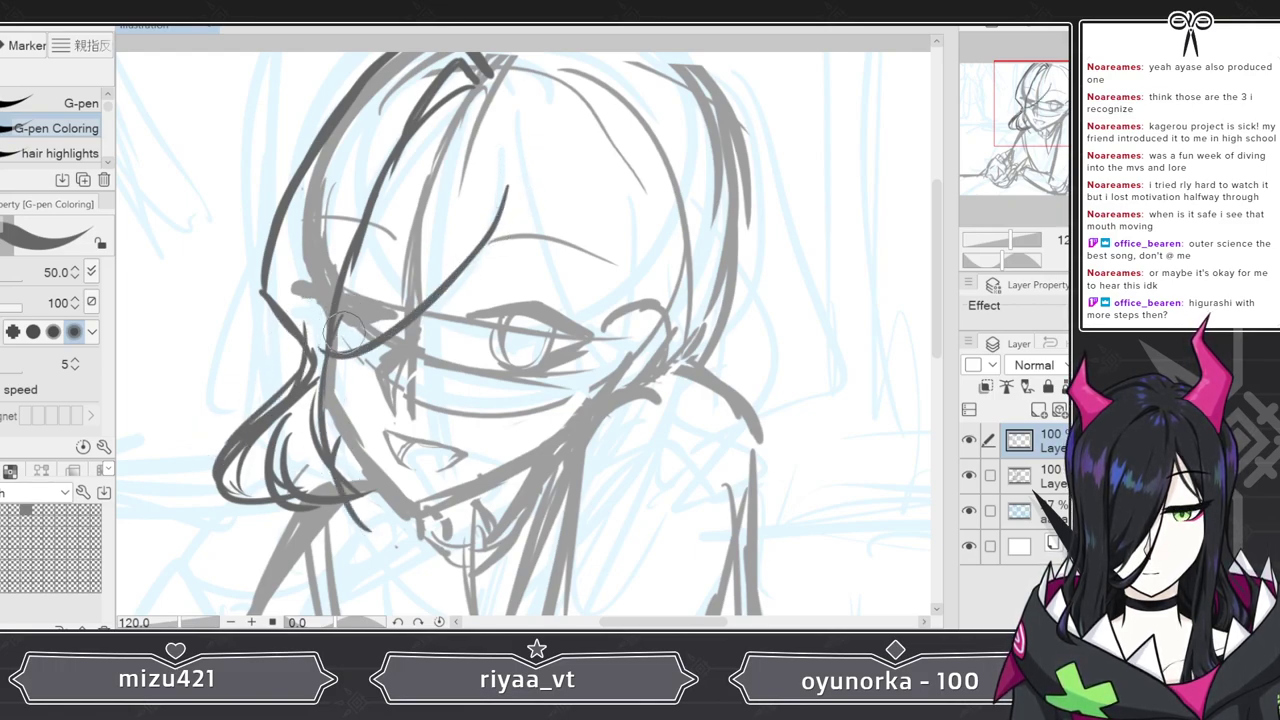
pyautogui.moveTo(510, 188); pyautogui.dragTo(590, 350)
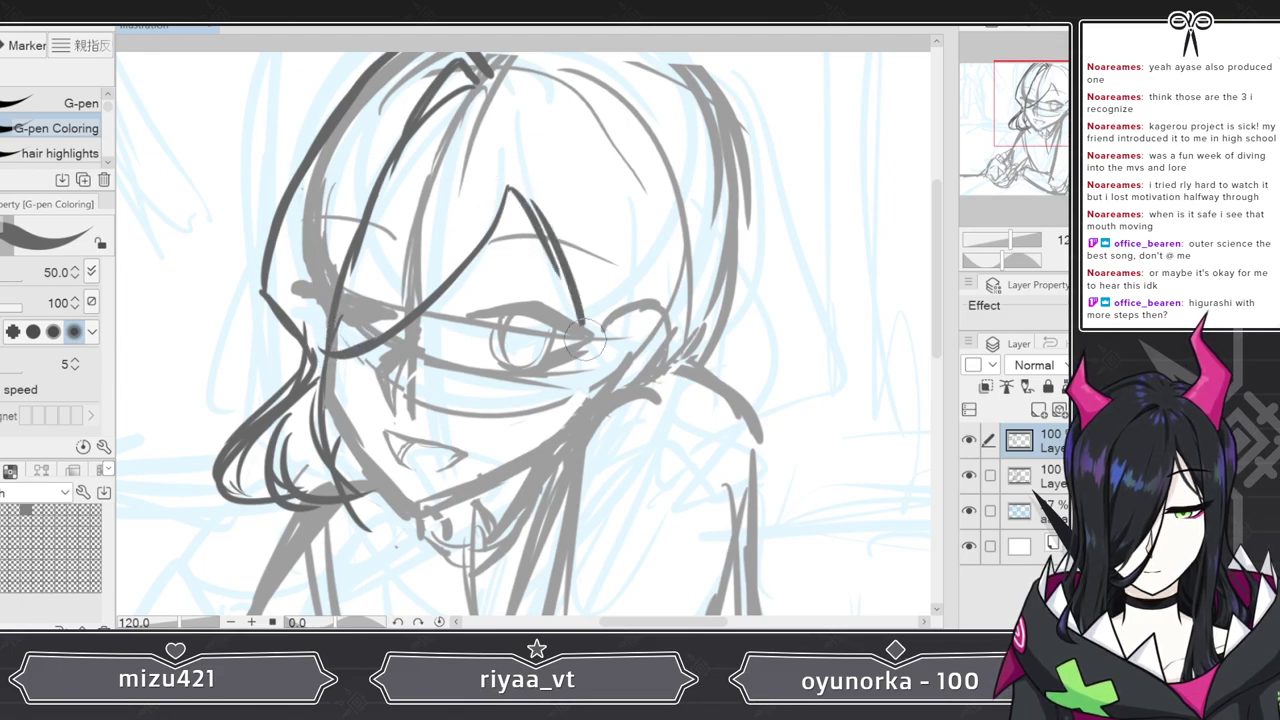
pyautogui.moveTo(602, 198)
pyautogui.mouseDown()
pyautogui.moveTo(605, 255)
pyautogui.moveTo(572, 384)
pyautogui.mouseUp()
pyautogui.moveTo(594, 300); pyautogui.dragTo(530, 470)
pyautogui.moveTo(566, 404); pyautogui.dragTo(502, 548)
pyautogui.moveTo(512, 502)
pyautogui.mouseDown()
pyautogui.moveTo(519, 586)
pyautogui.moveTo(572, 550)
pyautogui.mouseUp()
# - Add short strands near the crown and a strand over the near ear that hooks under the earlobe
pyautogui.moveTo(538, 98); pyautogui.dragTo(575, 142)
pyautogui.moveTo(648, 172)
pyautogui.mouseDown()
pyautogui.moveTo(655, 372)
pyautogui.moveTo(598, 424)
pyautogui.moveTo(642, 422)
pyautogui.mouseUp()
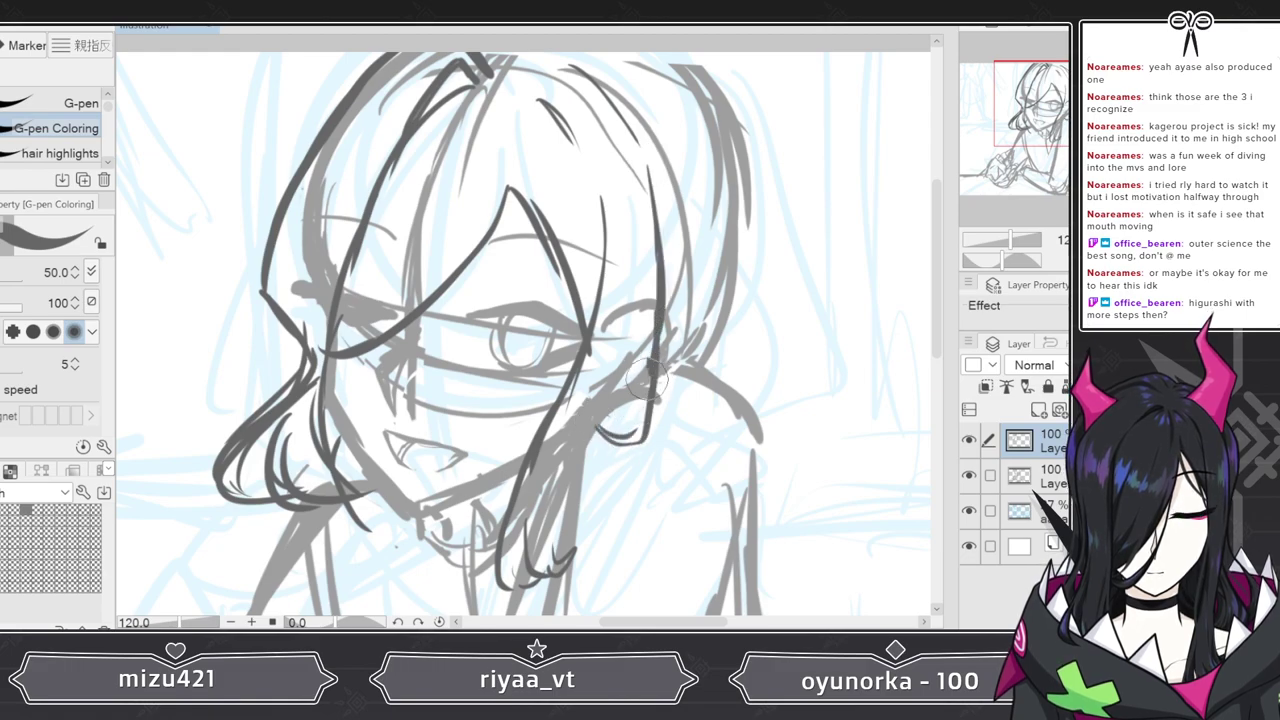
pyautogui.moveTo(648, 372); pyautogui.dragTo(610, 420)
pyautogui.moveTo(637, 330)
pyautogui.mouseDown()
pyautogui.moveTo(620, 400)
pyautogui.moveTo(582, 454)
pyautogui.mouseUp()
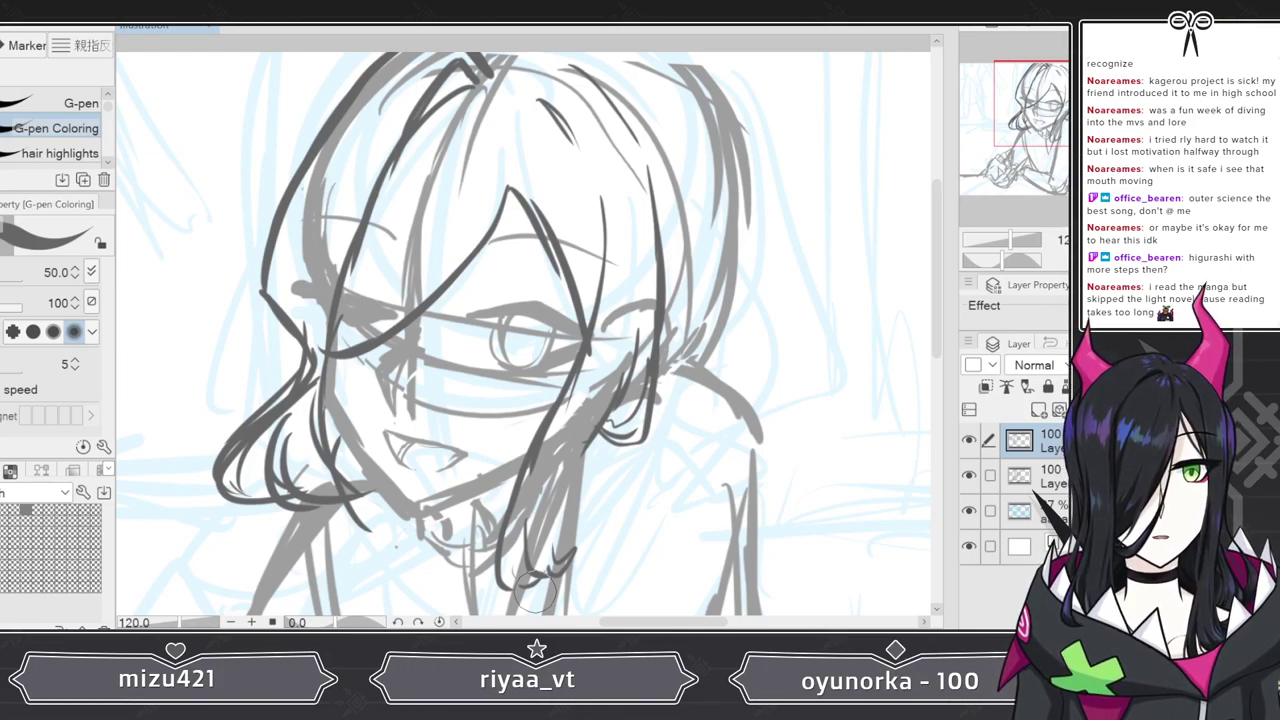
# - Add inner strands to the long near-side lock, the crown and both ends of the bangs
pyautogui.moveTo(605, 385)
pyautogui.mouseDown()
pyautogui.moveTo(560, 568)
pyautogui.moveTo(574, 461)
pyautogui.moveTo(560, 555)
pyautogui.mouseUp()
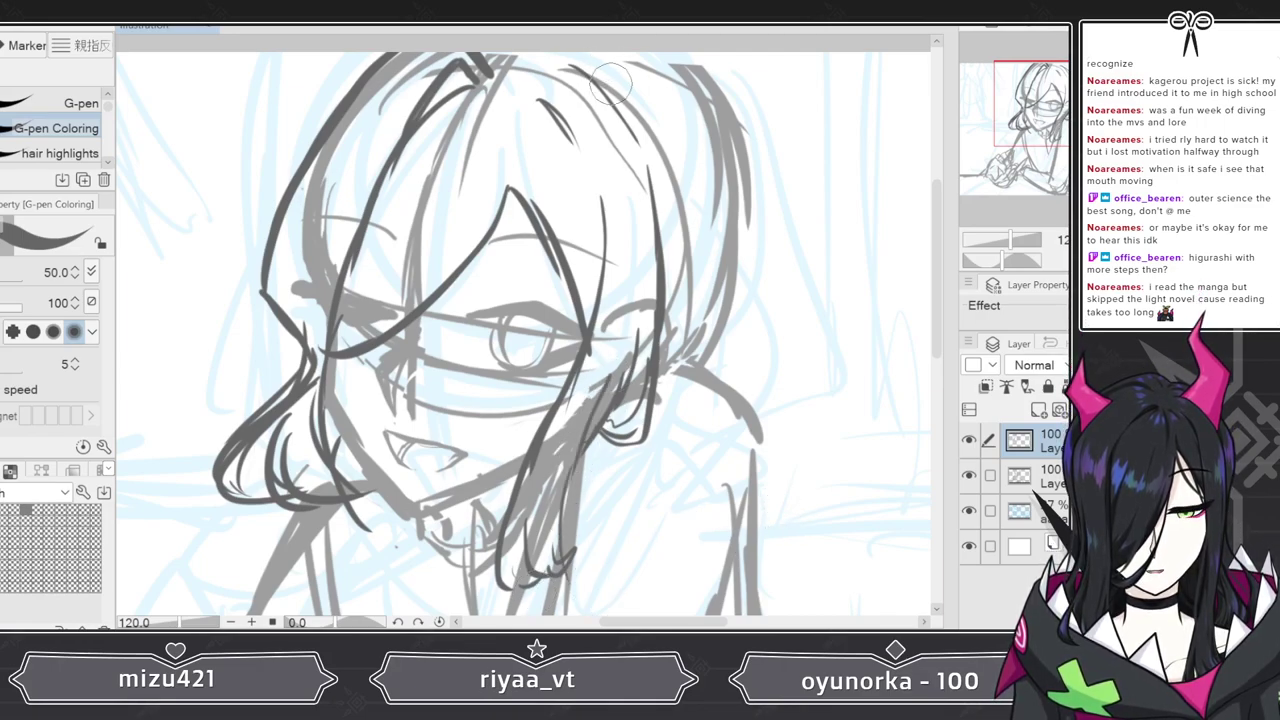
pyautogui.moveTo(532, 58)
pyautogui.mouseDown()
pyautogui.moveTo(603, 113)
pyautogui.moveTo(638, 168)
pyautogui.mouseUp()
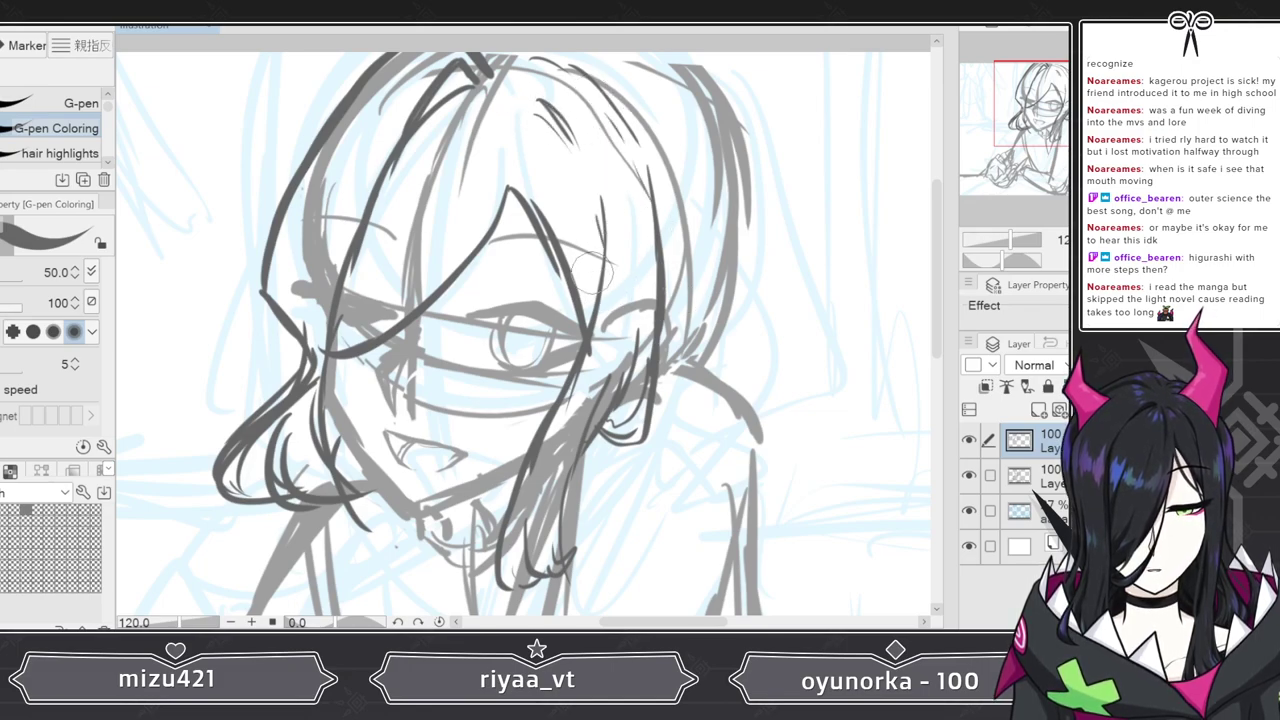
pyautogui.moveTo(559, 262); pyautogui.dragTo(582, 396)
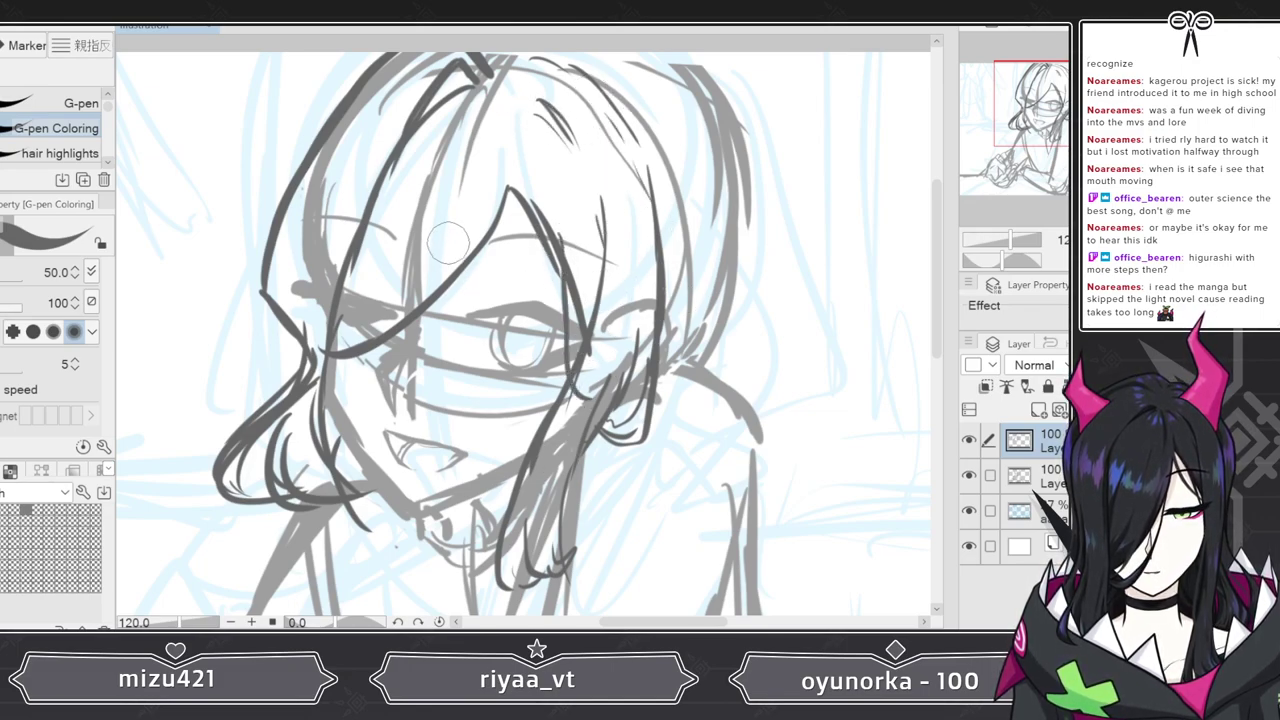
pyautogui.moveTo(408, 312); pyautogui.dragTo(340, 385)
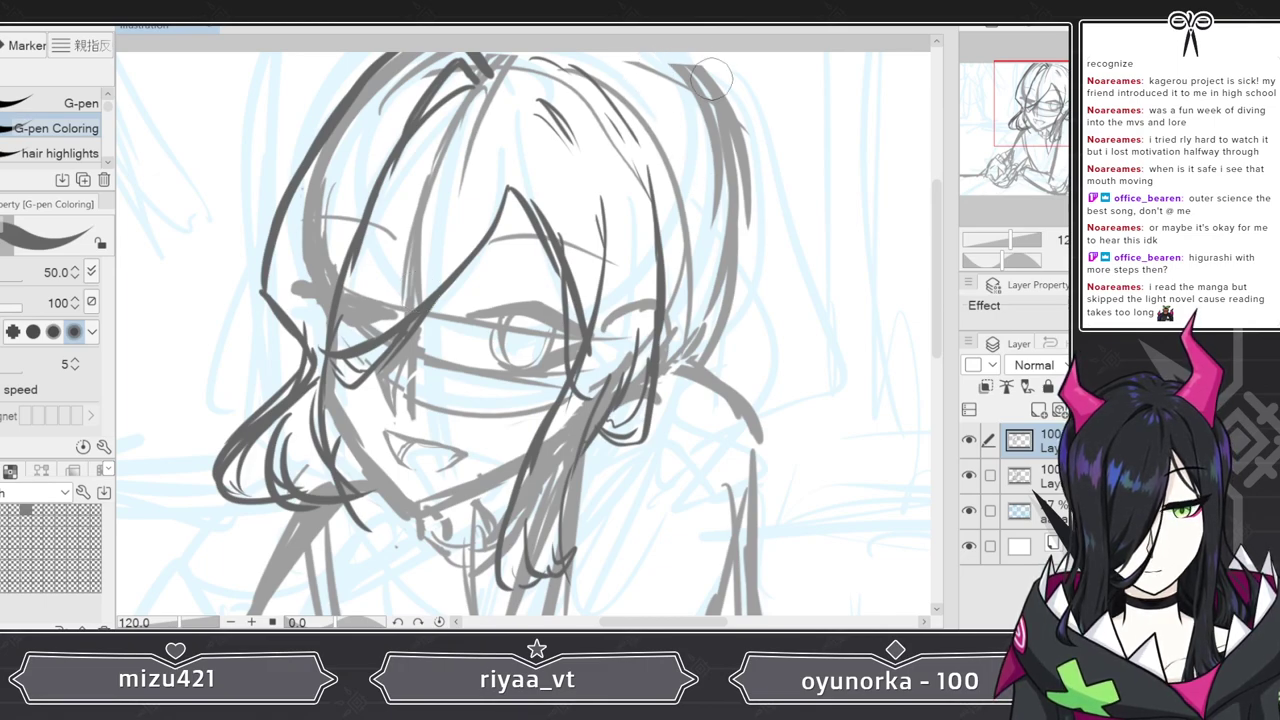
# - Draw the near-side back hair outline down to flipped tips over the shoulder, and add small outward flicks beside the far cheek
pyautogui.moveTo(640, 55)
pyautogui.mouseDown()
pyautogui.moveTo(724, 138)
pyautogui.moveTo(659, 50)
pyautogui.moveTo(739, 216)
pyautogui.moveTo(703, 86)
pyautogui.moveTo(737, 303)
pyautogui.moveTo(740, 175)
pyautogui.moveTo(733, 350)
pyautogui.mouseUp()
pyautogui.moveTo(737, 298); pyautogui.dragTo(785, 408)
pyautogui.moveTo(715, 75)
pyautogui.mouseDown()
pyautogui.moveTo(740, 320)
pyautogui.moveTo(815, 478)
pyautogui.moveTo(762, 510)
pyautogui.moveTo(771, 485)
pyautogui.mouseUp()
pyautogui.moveTo(292, 331)
pyautogui.mouseDown()
pyautogui.moveTo(259, 382)
pyautogui.moveTo(286, 382)
pyautogui.mouseUp()
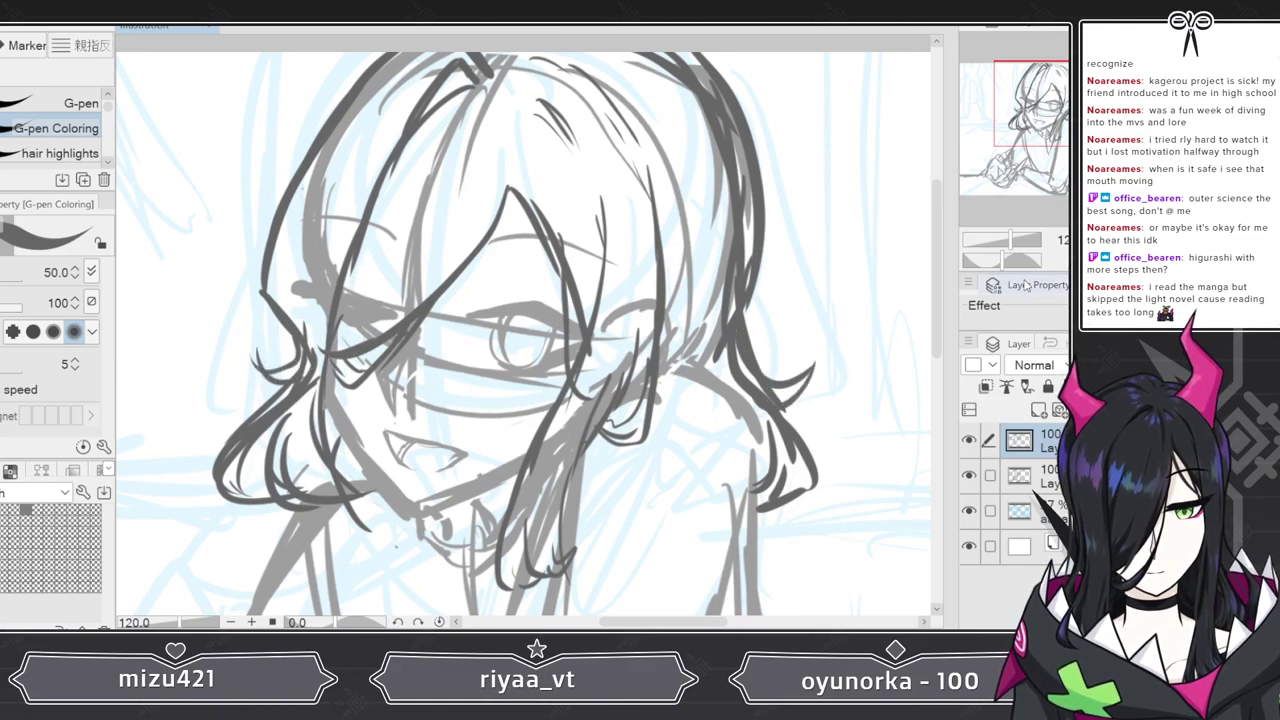
# - Erase the near-side outer hair outline from the top of the head down to the flipped tips at the shoulder
pyautogui.click(1003, 243)
pyautogui.moveTo(1003, 243); pyautogui.dragTo(999, 247)
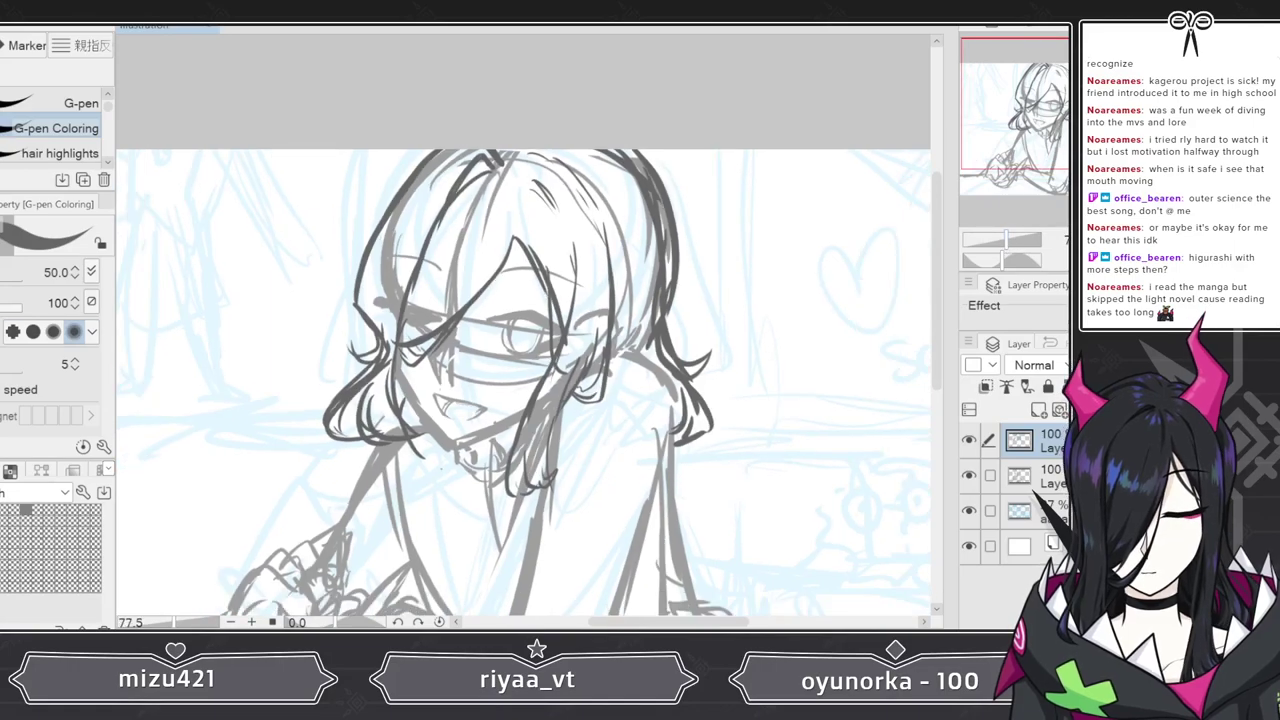
pyautogui.press('e')
pyautogui.moveTo(677, 284)
pyautogui.mouseDown()
pyautogui.moveTo(656, 385)
pyautogui.moveTo(705, 385)
pyautogui.moveTo(697, 447)
pyautogui.mouseUp()
pyautogui.moveTo(643, 165)
pyautogui.mouseDown()
pyautogui.moveTo(675, 300)
pyautogui.moveTo(679, 147)
pyautogui.moveTo(620, 145)
pyautogui.mouseUp()
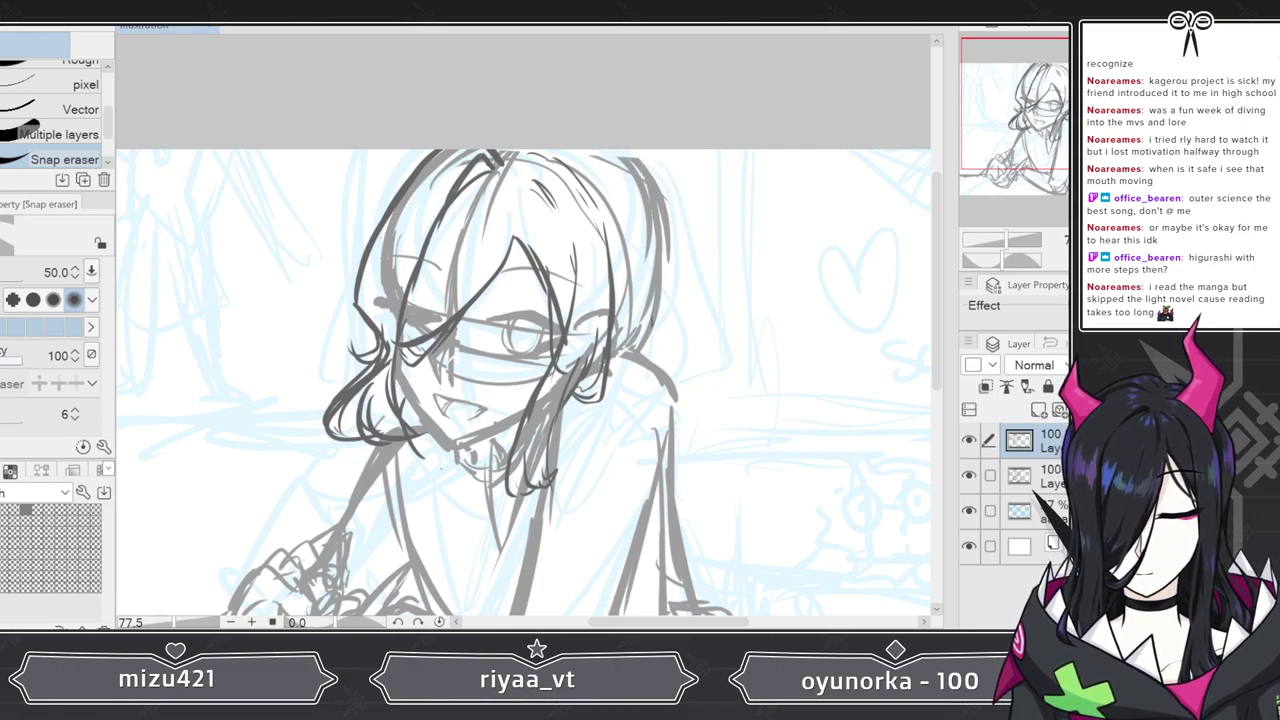
# - Draw a tied-up tail at the back of the head, with wavy outer locks and curled, flipped tips
pyautogui.press('p')
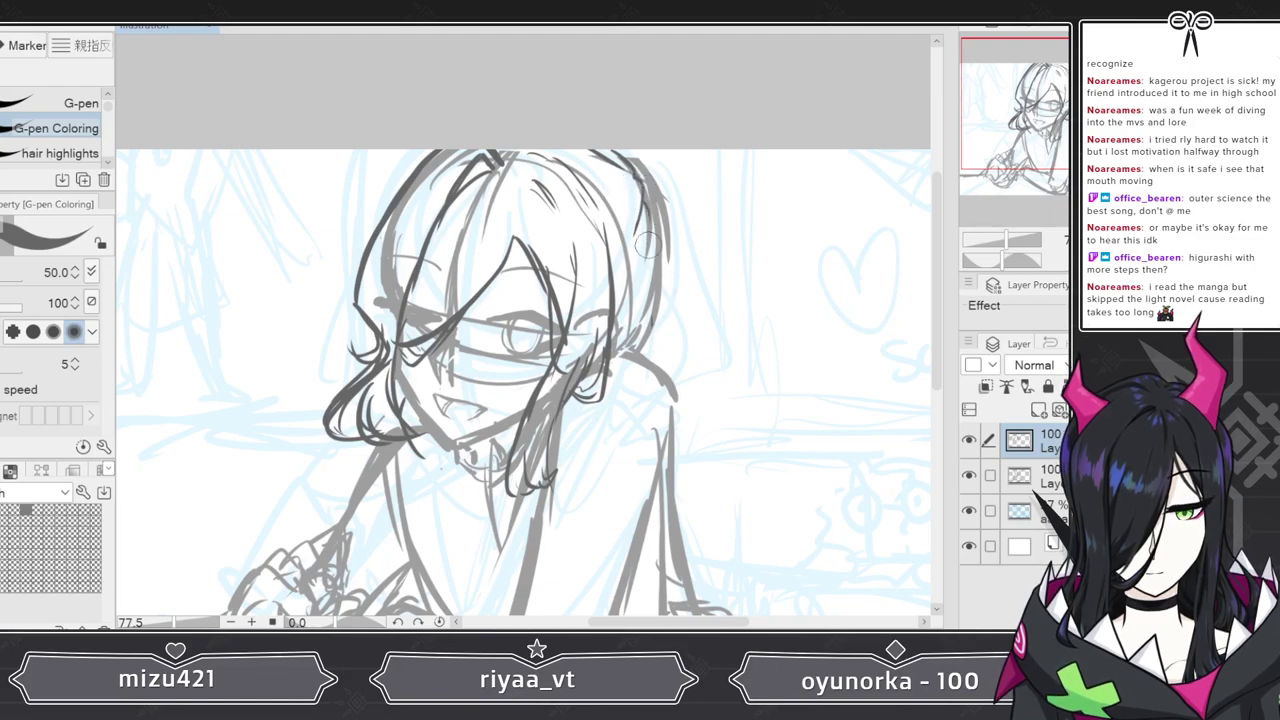
pyautogui.moveTo(652, 250); pyautogui.dragTo(634, 352)
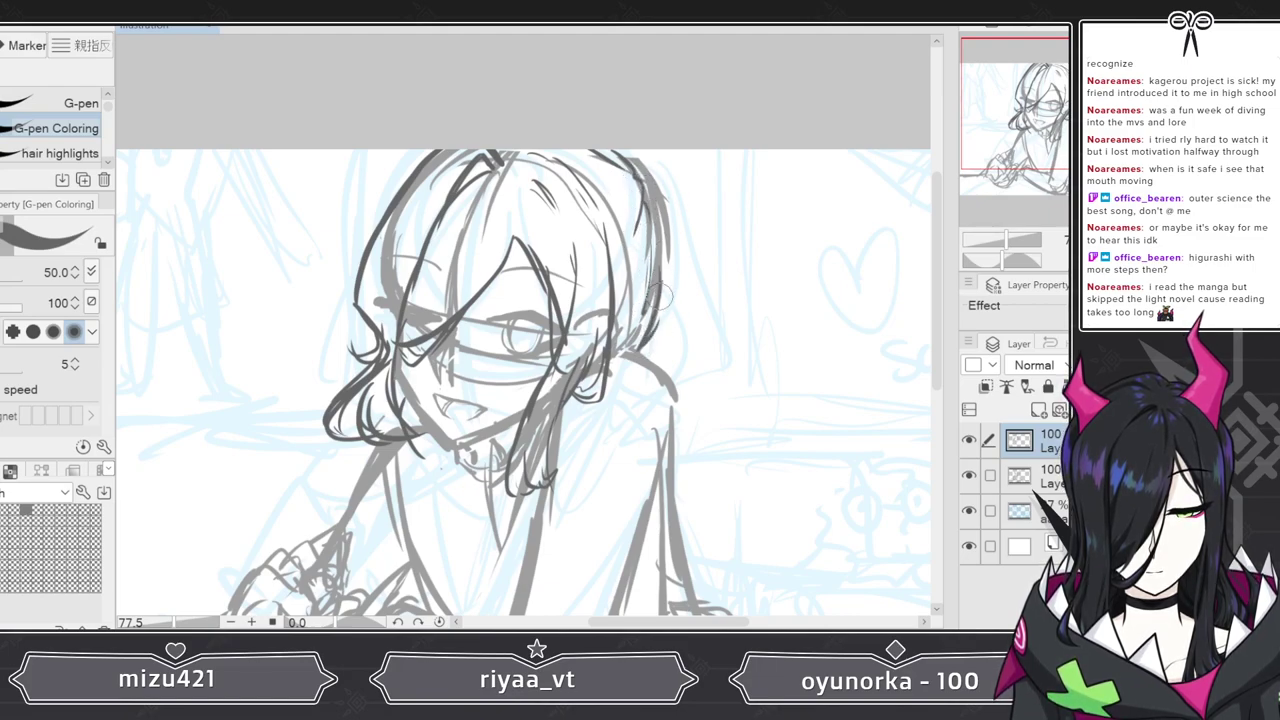
pyautogui.moveTo(655, 160)
pyautogui.mouseDown()
pyautogui.moveTo(735, 300)
pyautogui.moveTo(705, 325)
pyautogui.moveTo(685, 320)
pyautogui.mouseUp()
pyautogui.moveTo(670, 145)
pyautogui.mouseDown()
pyautogui.moveTo(698, 350)
pyautogui.moveTo(665, 285)
pyautogui.moveTo(676, 316)
pyautogui.mouseUp()
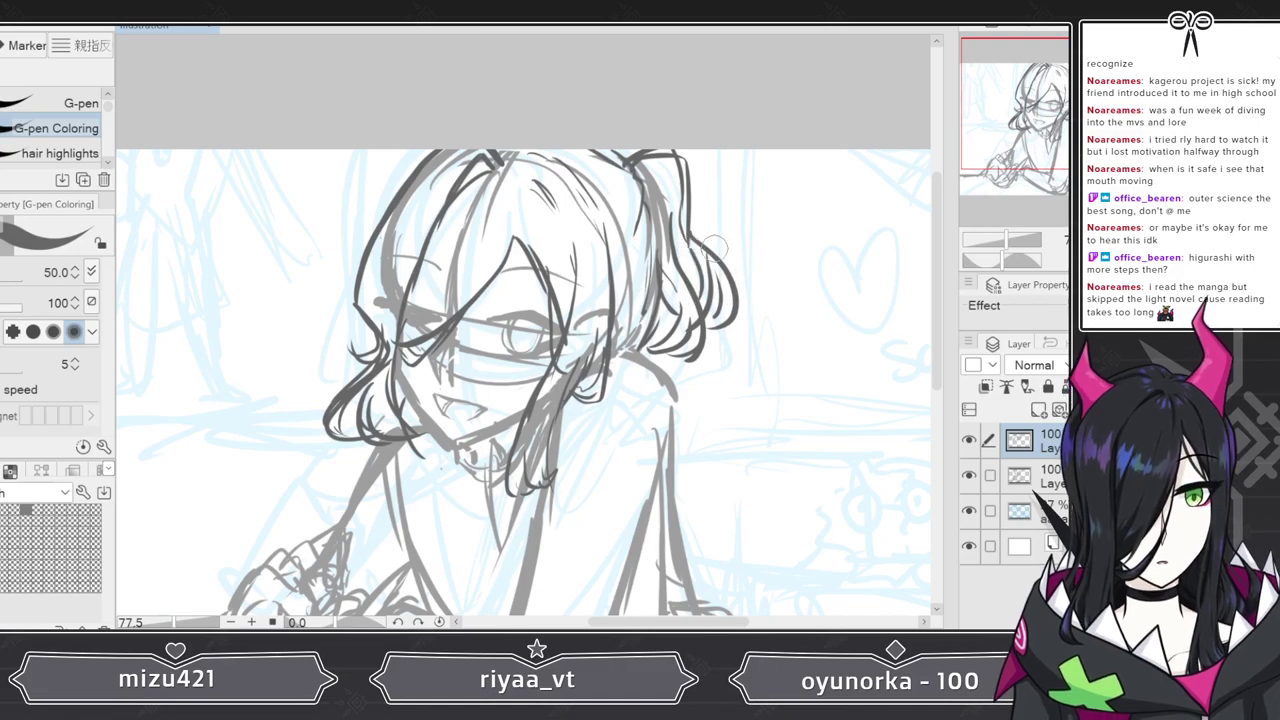
pyautogui.moveTo(692, 236); pyautogui.dragTo(723, 217)
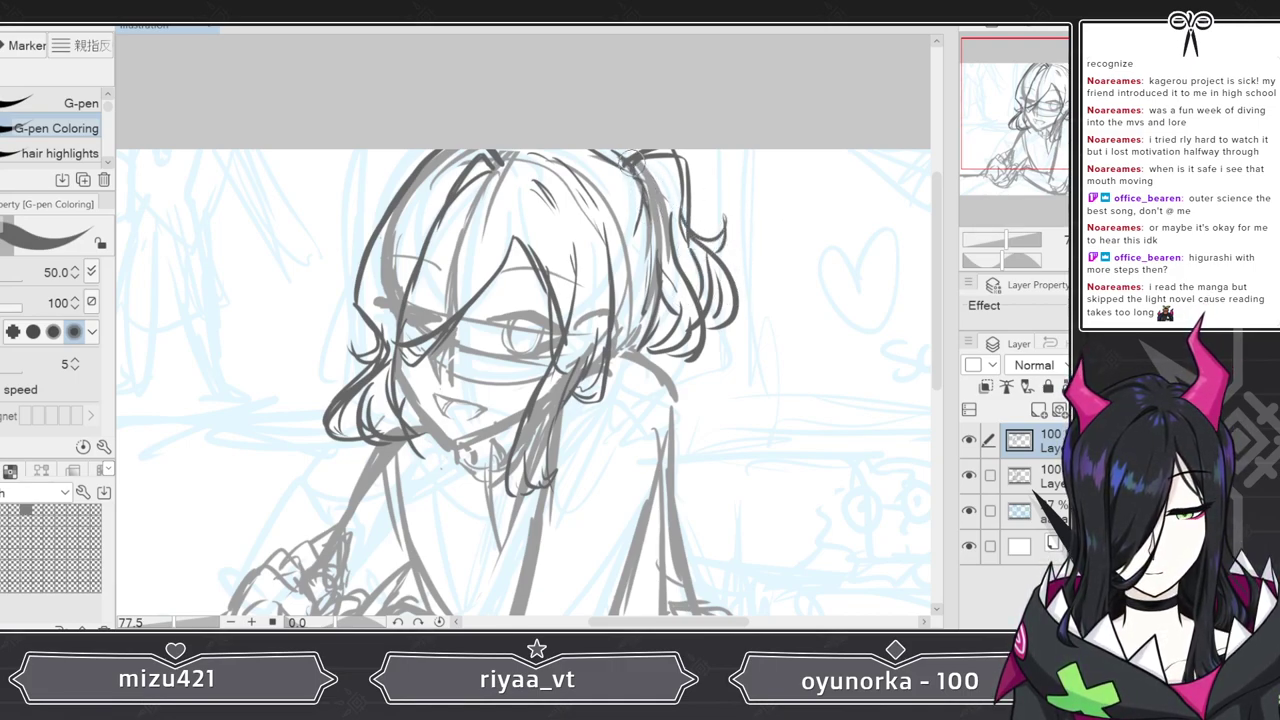
pyautogui.moveTo(940, 248)
pyautogui.mouseDown()
pyautogui.moveTo(940, 283)
pyautogui.moveTo(948, 238)
pyautogui.moveTo(947, 320)
pyautogui.moveTo(948, 266)
pyautogui.moveTo(940, 277)
pyautogui.mouseUp()
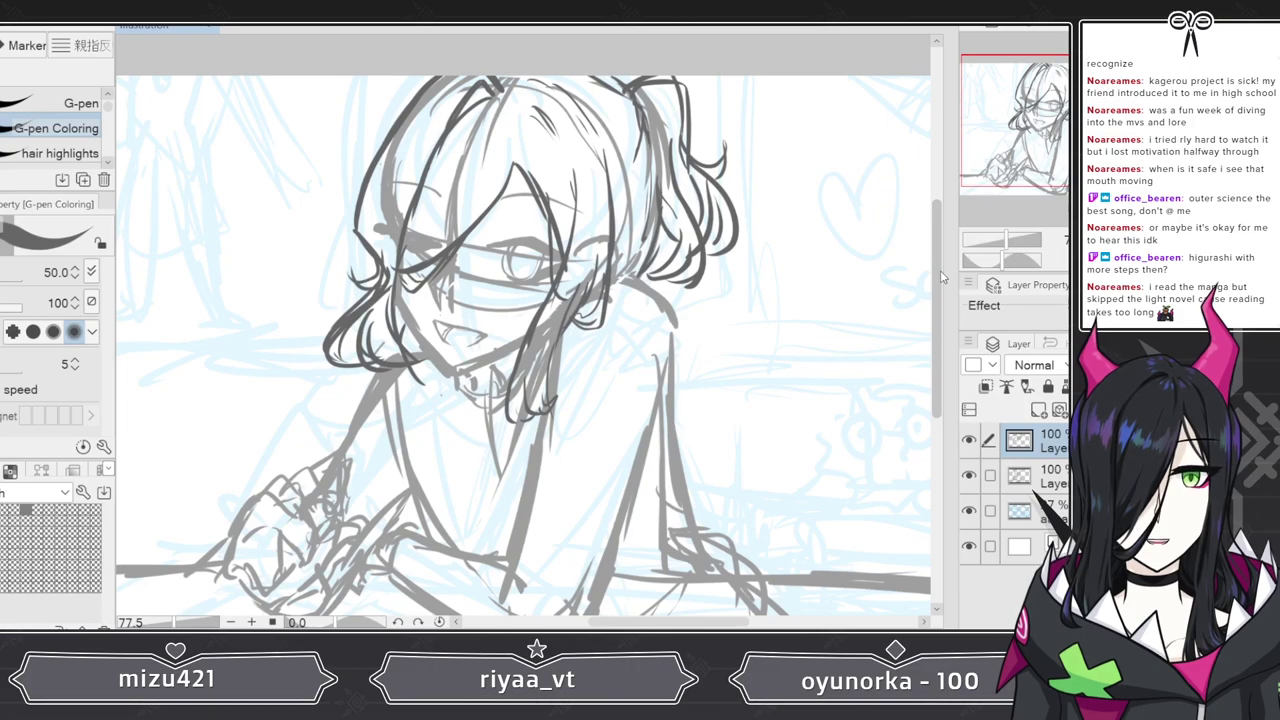
pyautogui.moveTo(940, 271); pyautogui.dragTo(942, 269)
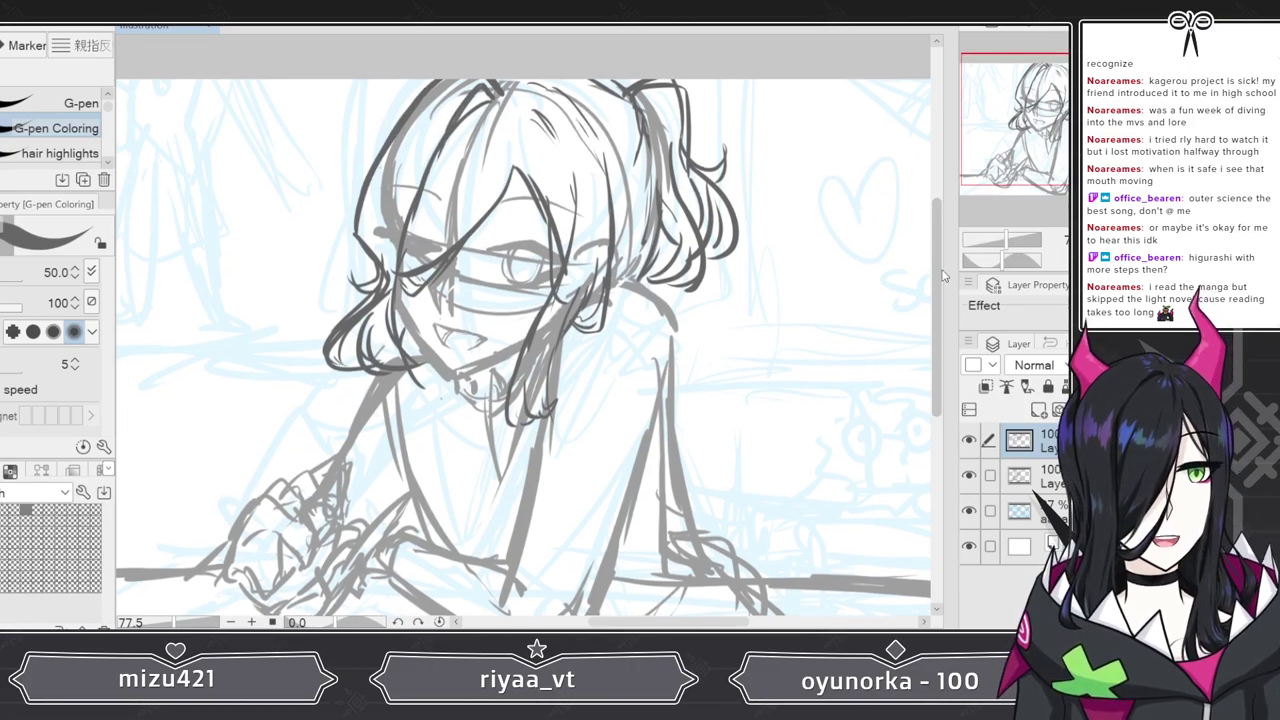
pyautogui.scroll(2, 942, 275)
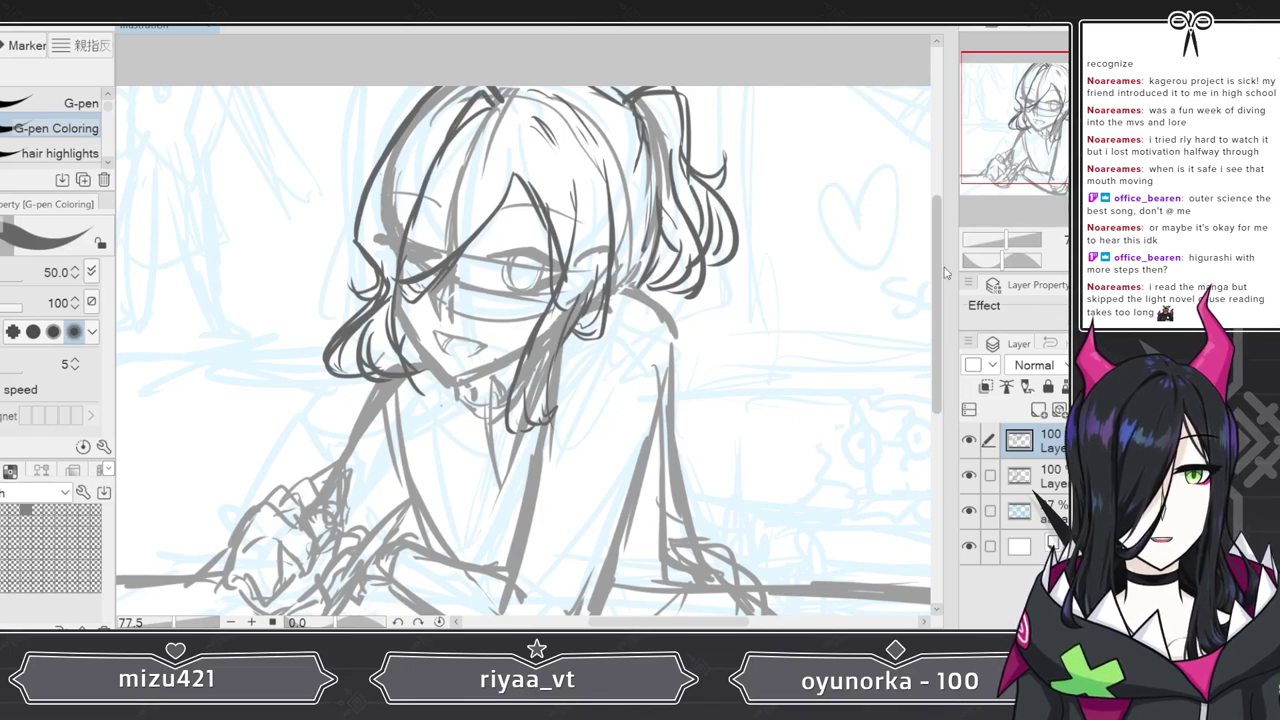
pyautogui.scroll(-3, 945, 272)
pyautogui.scroll(3, 945, 278)
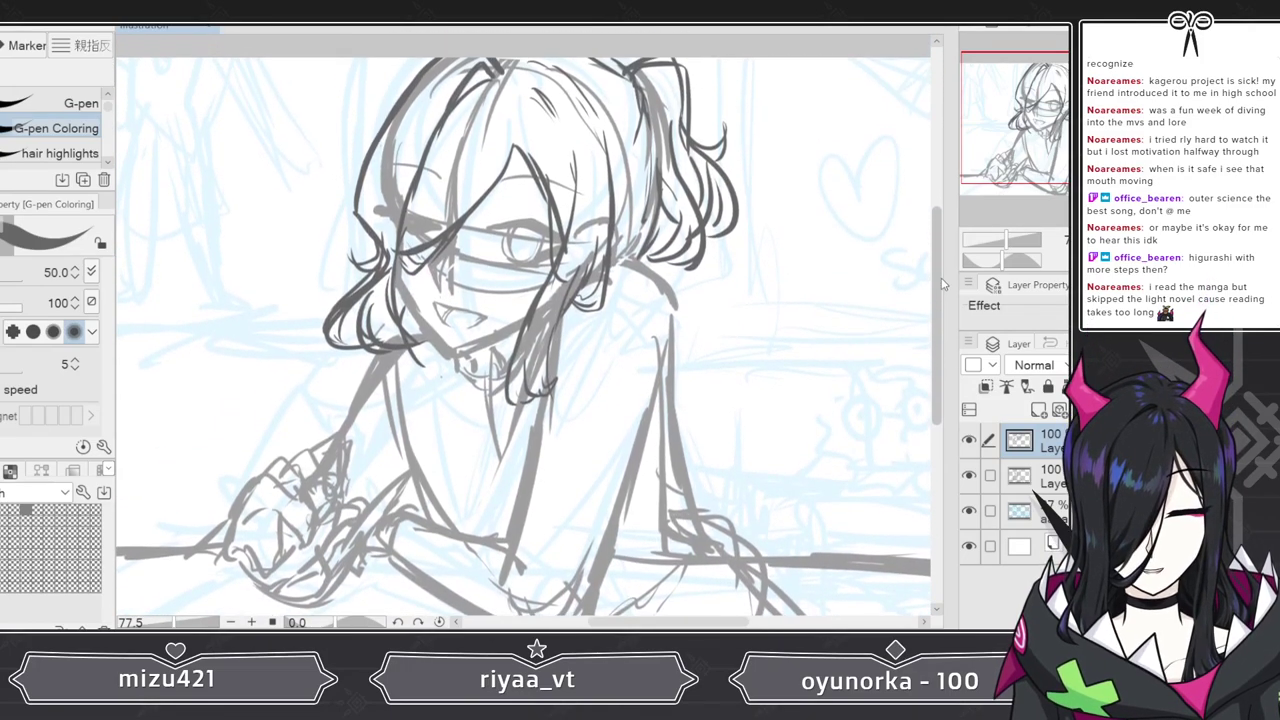
pyautogui.scroll(1, 945, 280)
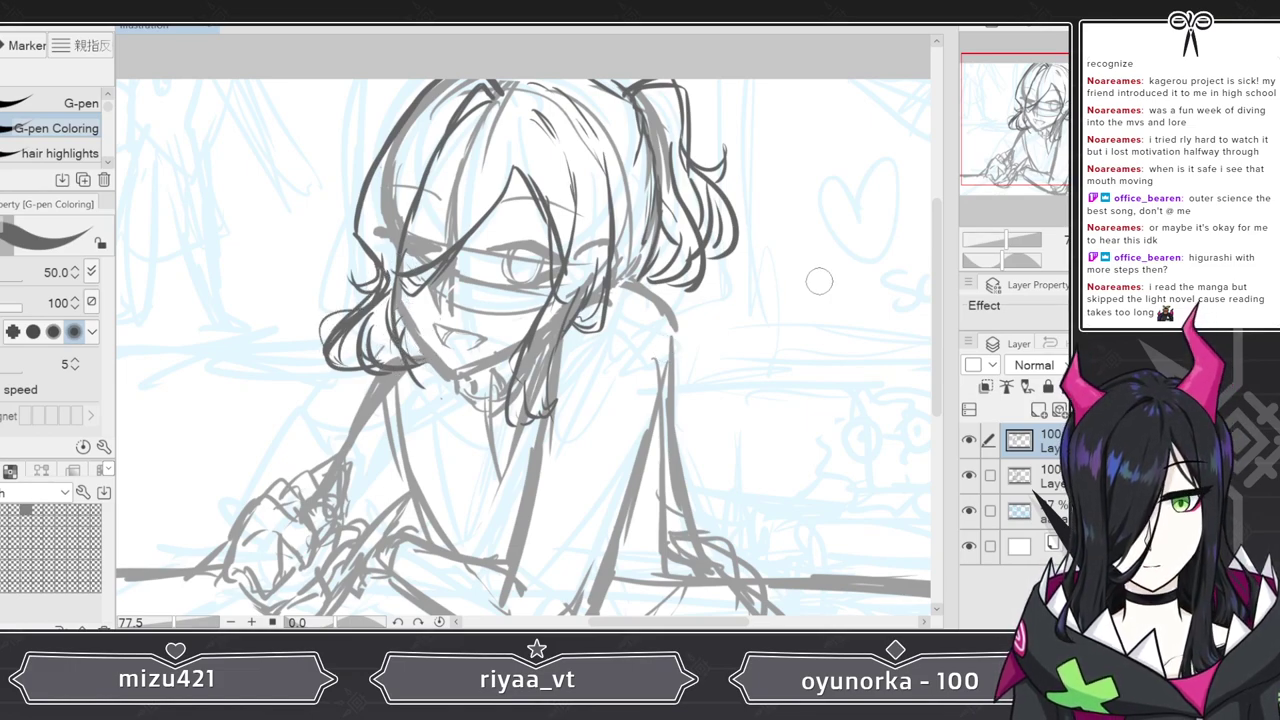
# - Draw the far-side jacket lapel with its notch and the straight front edge running down the chest
pyautogui.moveTo(938, 241)
pyautogui.mouseDown()
pyautogui.moveTo(936, 280)
pyautogui.moveTo(941, 223)
pyautogui.moveTo(933, 312)
pyautogui.moveTo(923, 300)
pyautogui.mouseUp()
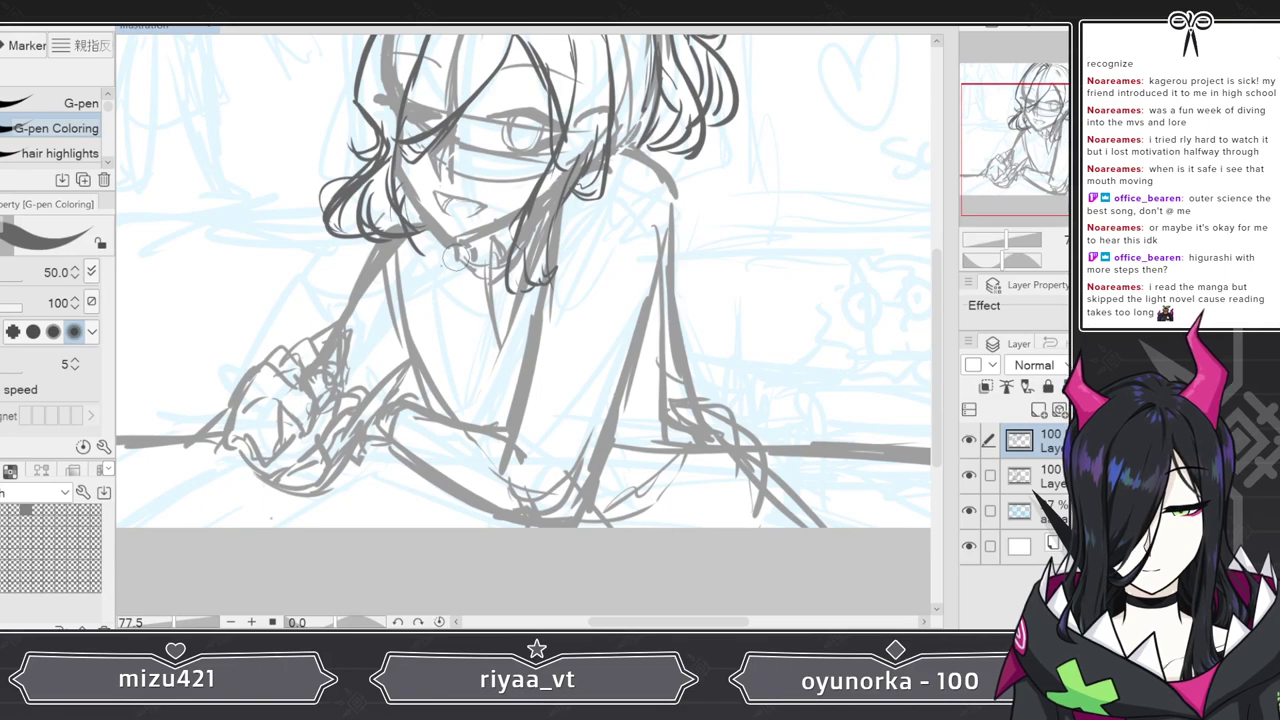
pyautogui.moveTo(452, 252); pyautogui.dragTo(442, 400)
pyautogui.moveTo(450, 303); pyautogui.dragTo(444, 405)
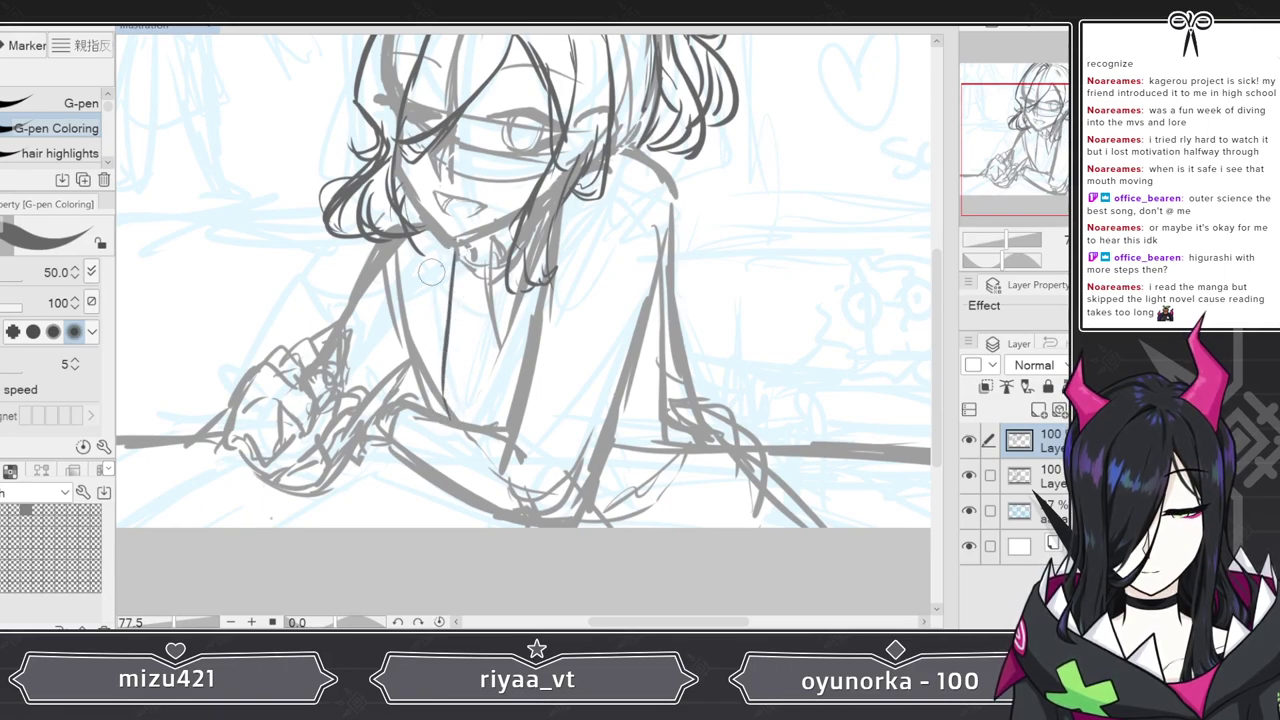
pyautogui.moveTo(441, 254)
pyautogui.mouseDown()
pyautogui.moveTo(413, 290)
pyautogui.moveTo(425, 303)
pyautogui.moveTo(408, 322)
pyautogui.moveTo(433, 375)
pyautogui.mouseUp()
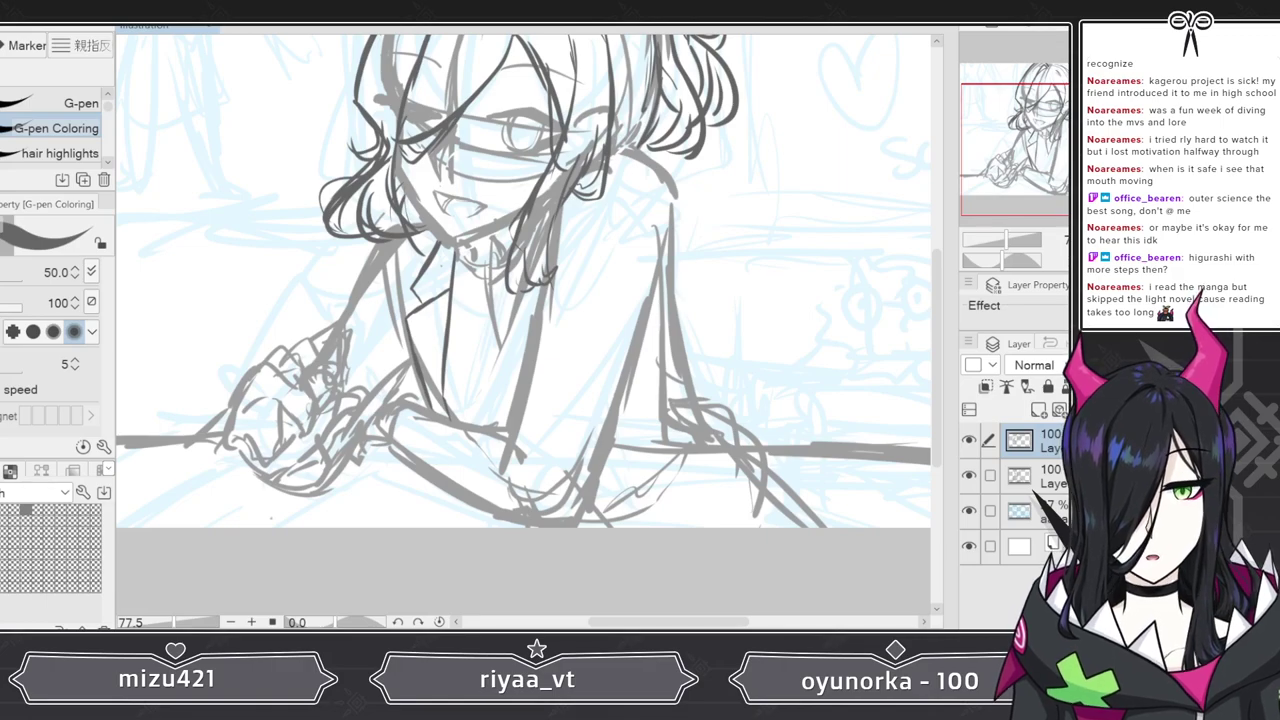
# - Outline the far arm, the front edge of the jacket, and the near shoulder and upper arm down to the elbow
pyautogui.scroll(-4, 550, 291)
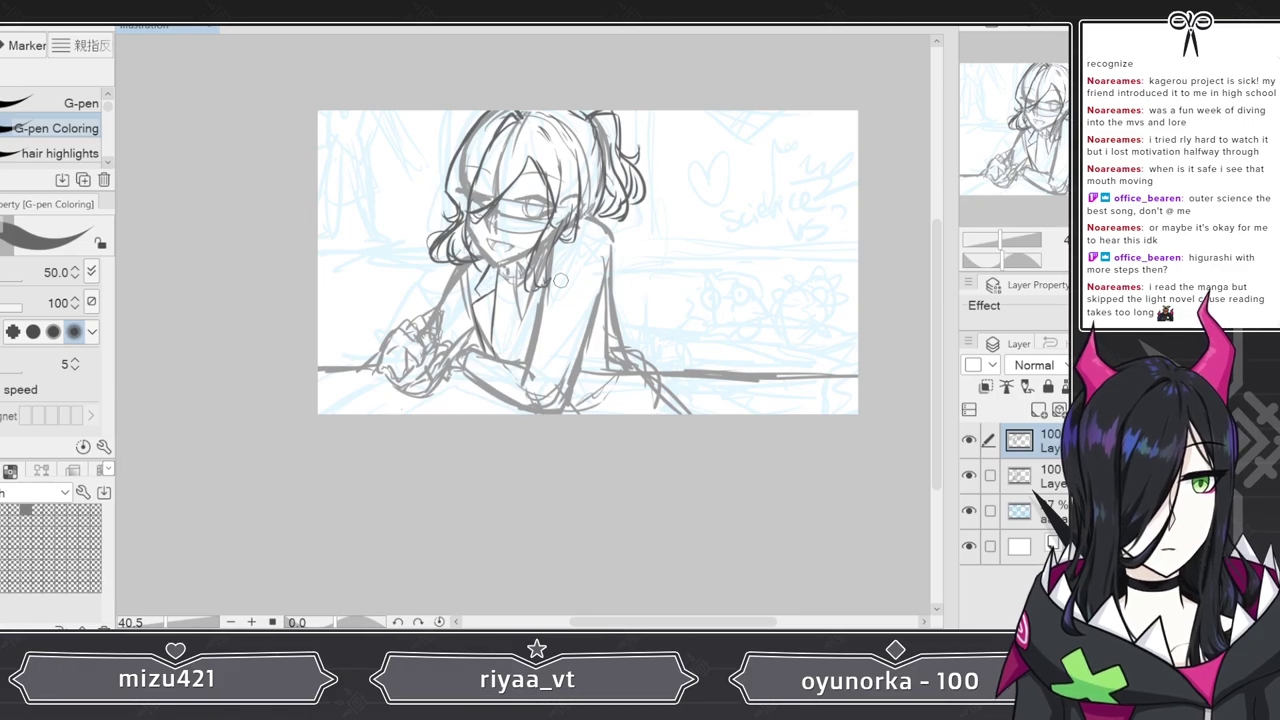
pyautogui.scroll(1, 561, 281)
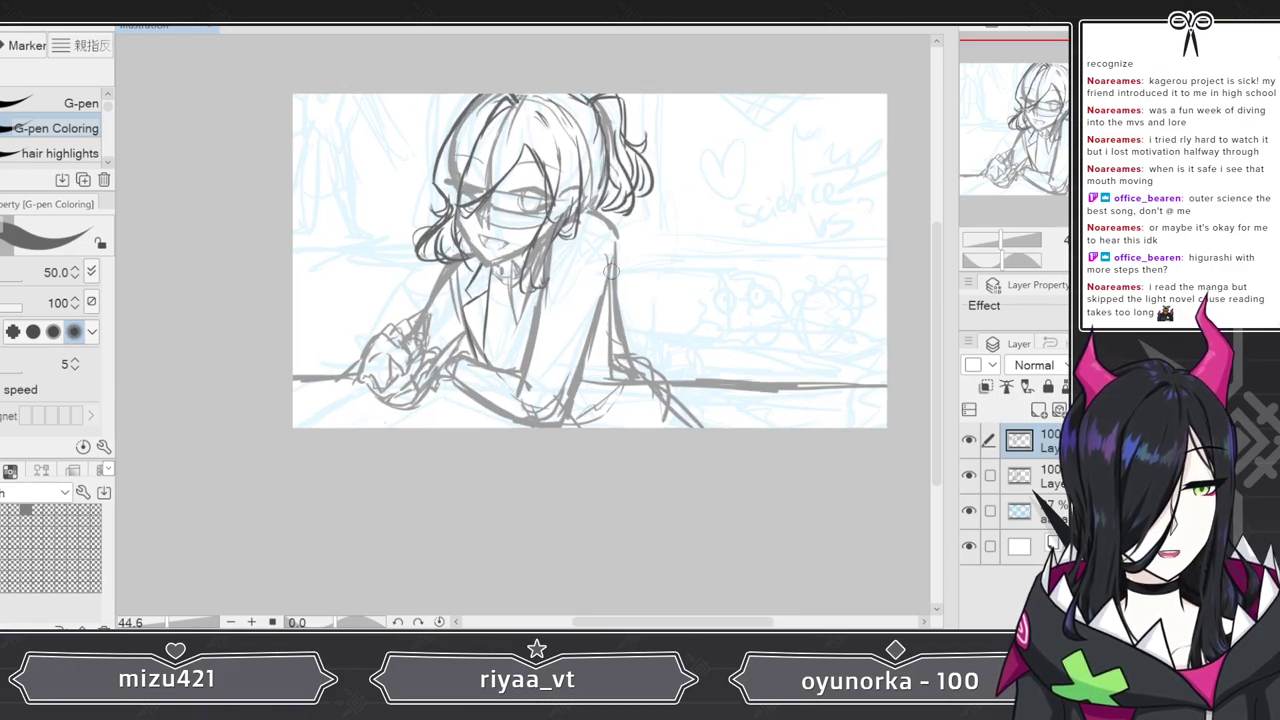
pyautogui.scroll(1, 481, 82)
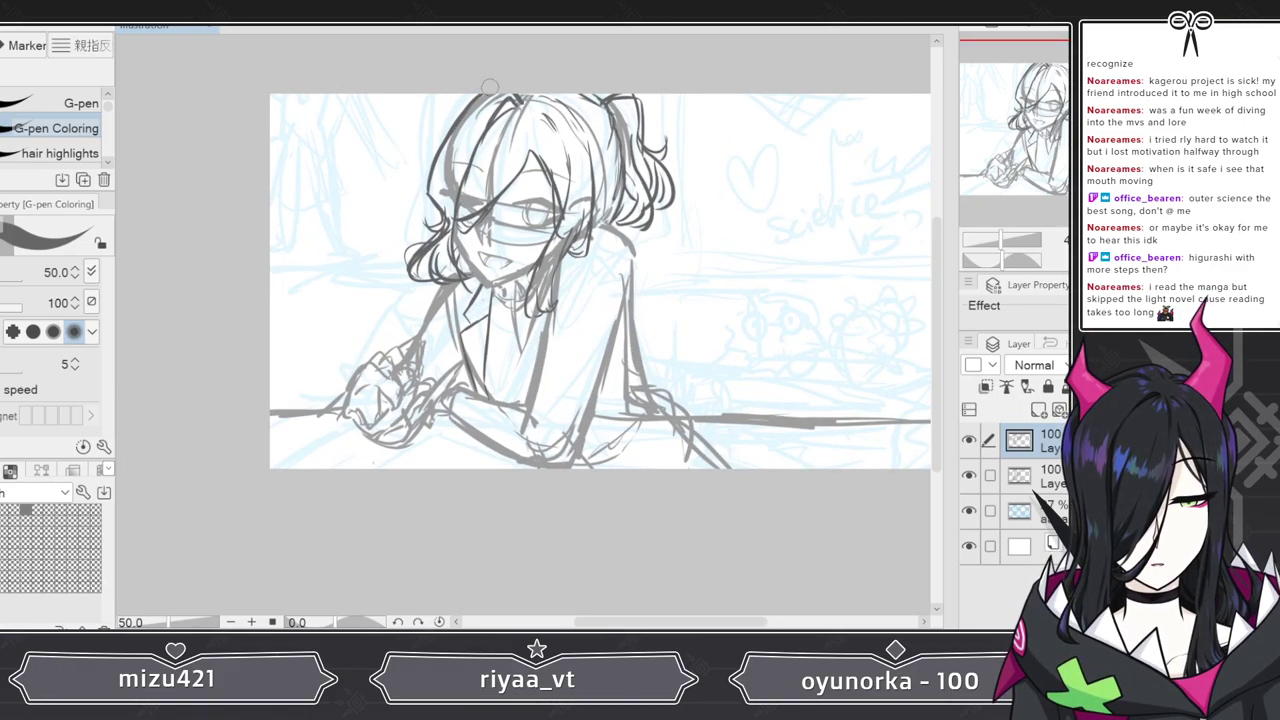
pyautogui.scroll(5, 481, 82)
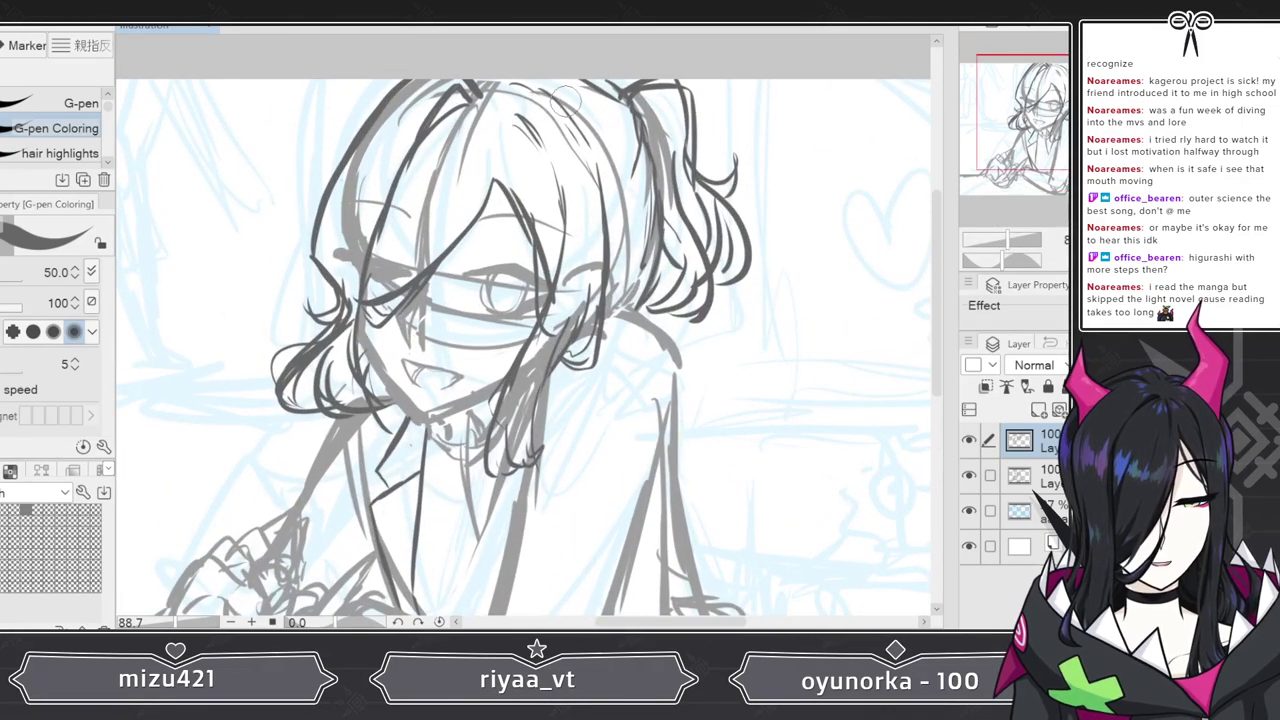
pyautogui.moveTo(938, 221)
pyautogui.mouseDown()
pyautogui.moveTo(940, 268)
pyautogui.moveTo(943, 210)
pyautogui.moveTo(960, 318)
pyautogui.moveTo(960, 272)
pyautogui.mouseUp()
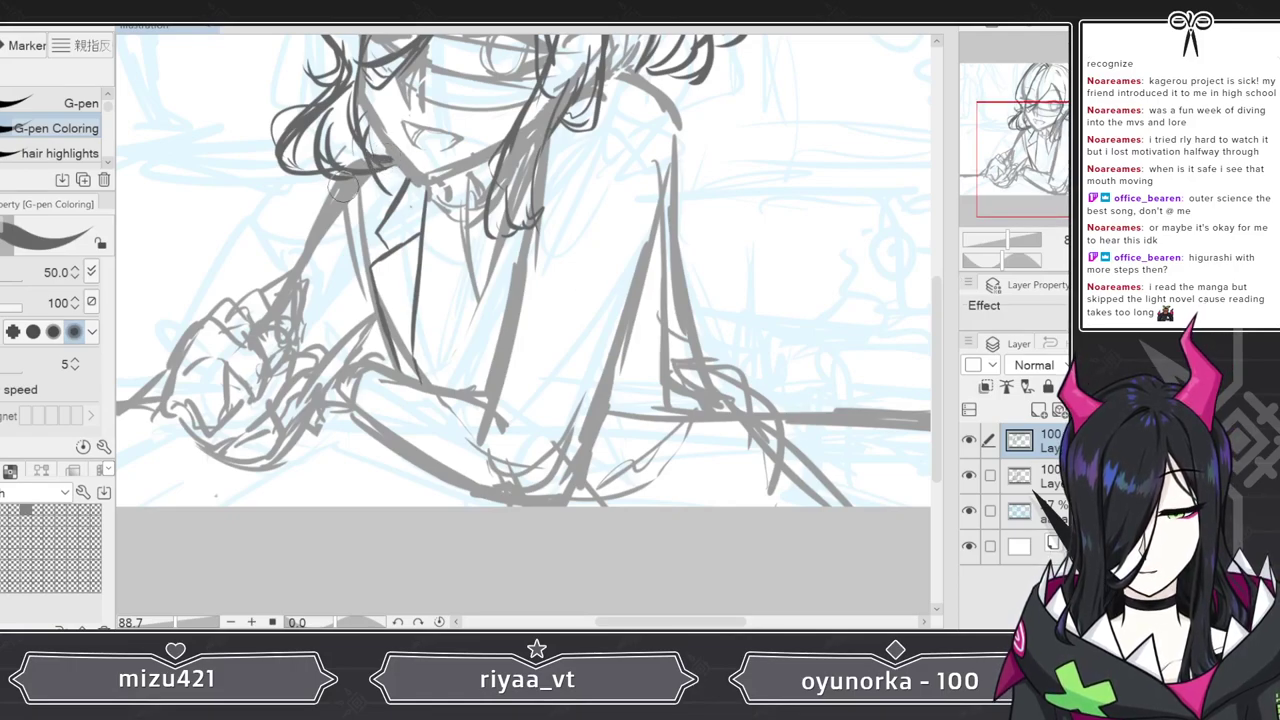
pyautogui.moveTo(240, 432)
pyautogui.mouseDown()
pyautogui.moveTo(206, 452)
pyautogui.moveTo(268, 428)
pyautogui.moveTo(279, 402)
pyautogui.moveTo(238, 450)
pyautogui.moveTo(192, 439)
pyautogui.moveTo(193, 450)
pyautogui.moveTo(266, 486)
pyautogui.moveTo(298, 469)
pyautogui.moveTo(341, 371)
pyautogui.moveTo(305, 392)
pyautogui.moveTo(310, 416)
pyautogui.moveTo(307, 378)
pyautogui.moveTo(340, 371)
pyautogui.moveTo(325, 396)
pyautogui.moveTo(378, 322)
pyautogui.mouseUp()
pyautogui.moveTo(328, 220); pyautogui.dragTo(292, 304)
pyautogui.moveTo(548, 122)
pyautogui.mouseDown()
pyautogui.moveTo(498, 353)
pyautogui.moveTo(552, 228)
pyautogui.moveTo(488, 370)
pyautogui.moveTo(520, 458)
pyautogui.mouseUp()
pyautogui.moveTo(635, 85); pyautogui.dragTo(690, 138)
pyautogui.moveTo(690, 138)
pyautogui.mouseDown()
pyautogui.moveTo(631, 285)
pyautogui.moveTo(628, 272)
pyautogui.moveTo(576, 473)
pyautogui.moveTo(564, 488)
pyautogui.moveTo(578, 465)
pyautogui.moveTo(562, 488)
pyautogui.moveTo(506, 471)
pyautogui.mouseUp()
pyautogui.moveTo(458, 392); pyautogui.dragTo(485, 391)
# - Outline the near forearm resting on the table, including its sleeve cuff and the folded edge near the hands
pyautogui.moveTo(372, 356)
pyautogui.mouseDown()
pyautogui.moveTo(478, 397)
pyautogui.moveTo(400, 374)
pyautogui.moveTo(375, 349)
pyautogui.moveTo(396, 366)
pyautogui.moveTo(341, 383)
pyautogui.moveTo(346, 361)
pyautogui.moveTo(336, 410)
pyautogui.moveTo(388, 361)
pyautogui.mouseUp()
pyautogui.moveTo(346, 398)
pyautogui.mouseDown()
pyautogui.moveTo(336, 421)
pyautogui.moveTo(331, 403)
pyautogui.moveTo(343, 430)
pyautogui.moveTo(415, 468)
pyautogui.mouseUp()
pyautogui.moveTo(360, 422)
pyautogui.mouseDown()
pyautogui.moveTo(485, 498)
pyautogui.moveTo(465, 490)
pyautogui.moveTo(532, 512)
pyautogui.mouseUp()
pyautogui.moveTo(404, 364)
pyautogui.mouseDown()
pyautogui.moveTo(400, 390)
pyautogui.moveTo(372, 386)
pyautogui.moveTo(370, 440)
pyautogui.moveTo(390, 440)
pyautogui.moveTo(352, 400)
pyautogui.mouseUp()
pyautogui.moveTo(356, 348)
pyautogui.mouseDown()
pyautogui.moveTo(330, 428)
pyautogui.moveTo(366, 446)
pyautogui.mouseUp()
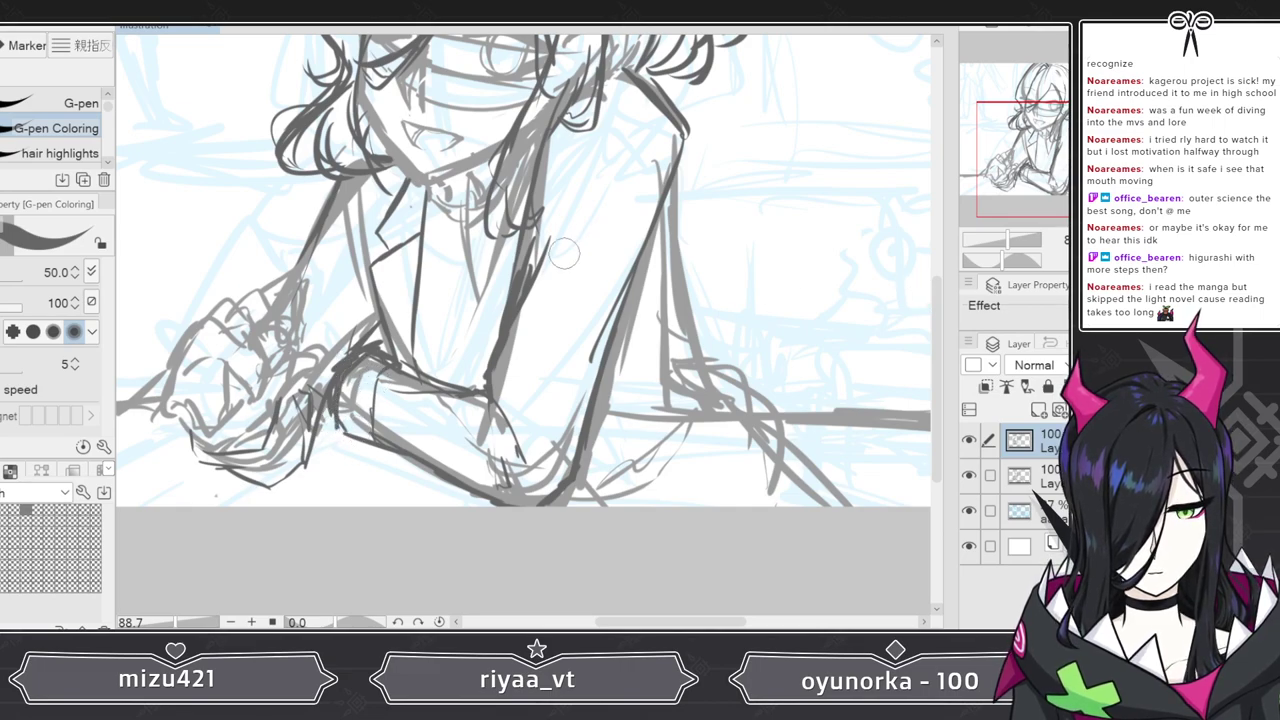
# - Draw the character's back contour down to the table with a waist fold, and reinforce the jacket's front edge
pyautogui.moveTo(525, 205); pyautogui.dragTo(508, 356)
pyautogui.moveTo(662, 170)
pyautogui.mouseDown()
pyautogui.moveTo(680, 335)
pyautogui.moveTo(730, 418)
pyautogui.mouseUp()
pyautogui.moveTo(686, 368)
pyautogui.mouseDown()
pyautogui.moveTo(669, 270)
pyautogui.moveTo(680, 380)
pyautogui.mouseUp()
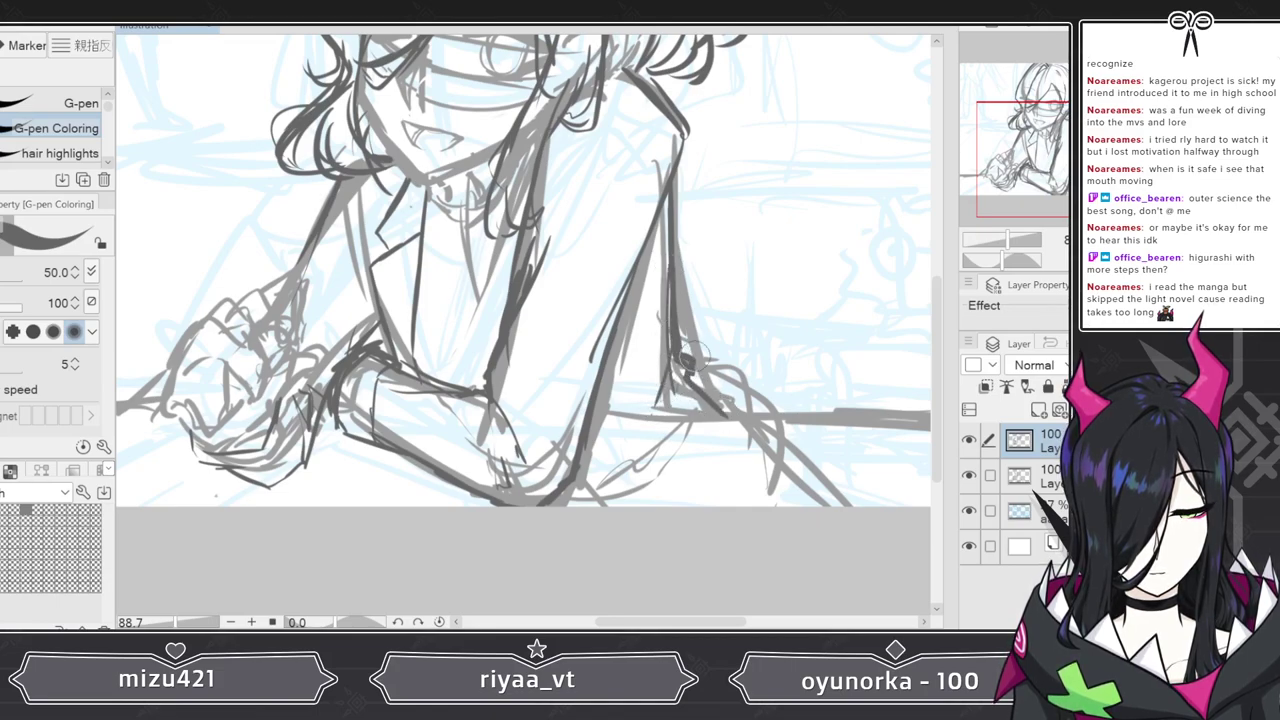
pyautogui.moveTo(528, 205); pyautogui.dragTo(503, 338)
pyautogui.moveTo(530, 222); pyautogui.dragTo(480, 395)
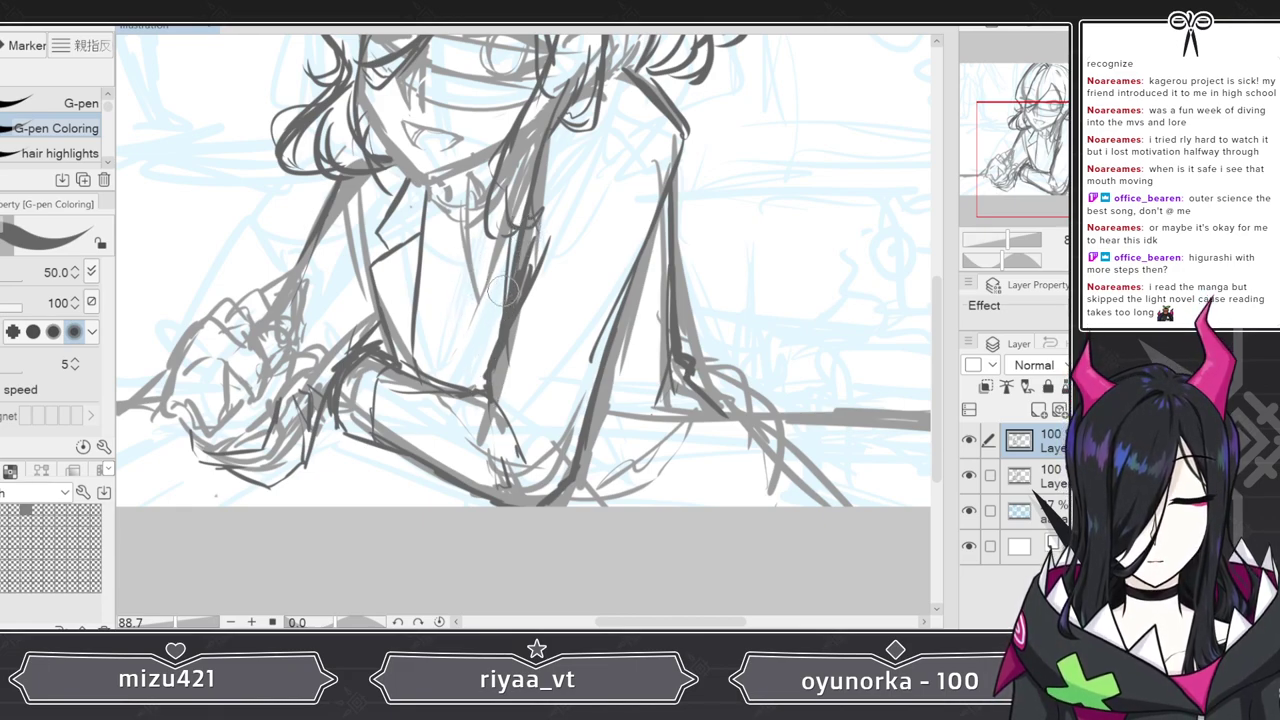
# - Add thin strands on the back of the head leading into the base of the tied-up tail
pyautogui.moveTo(937, 305); pyautogui.dragTo(926, 273)
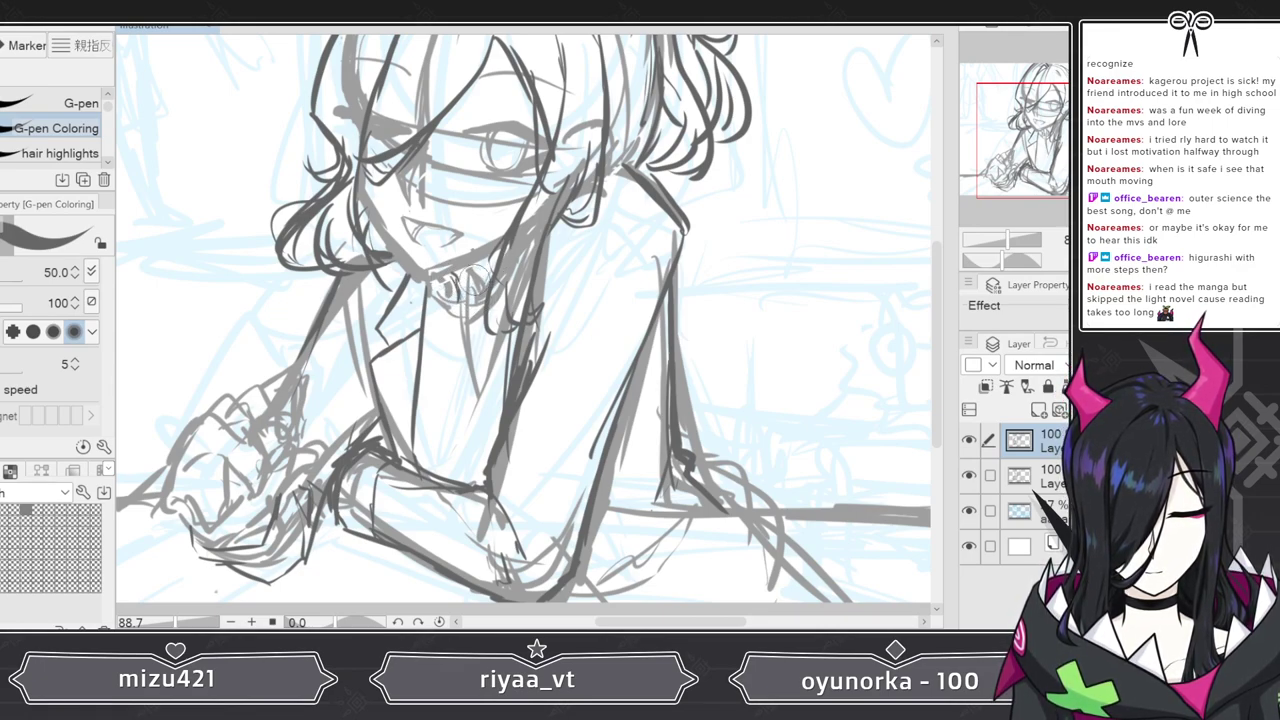
pyautogui.moveTo(930, 275); pyautogui.dragTo(940, 209)
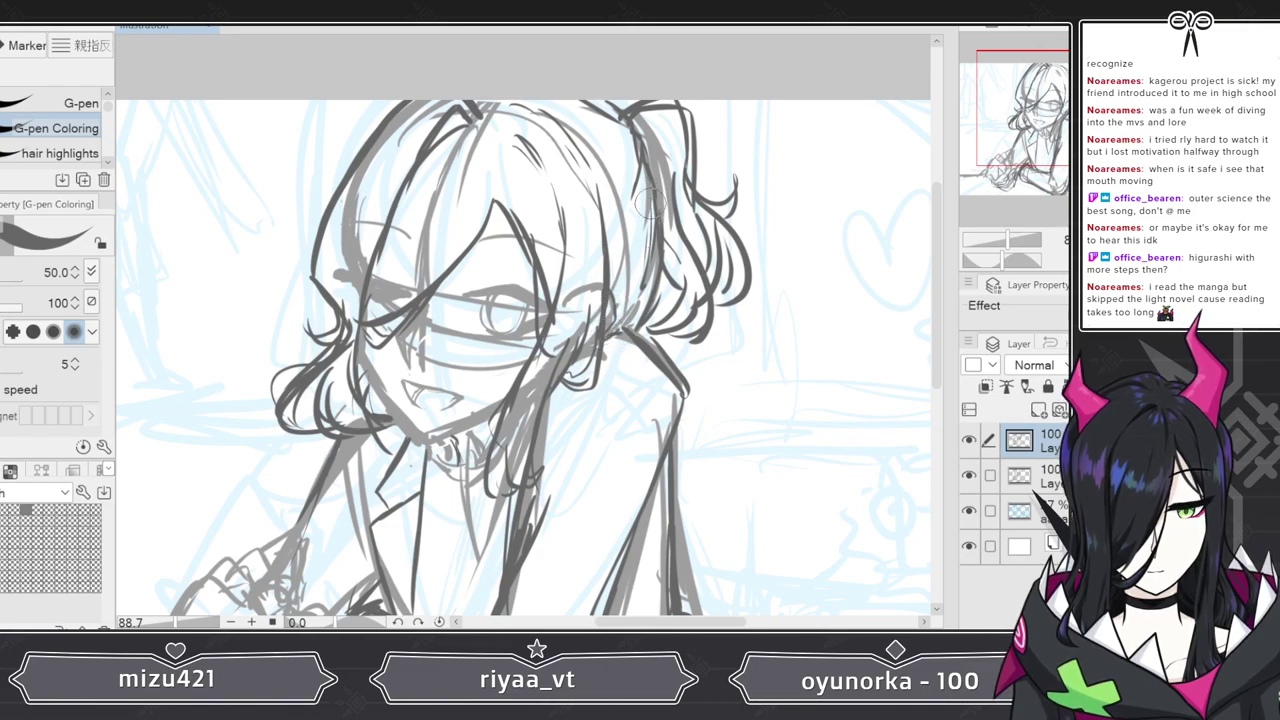
pyautogui.moveTo(566, 125); pyautogui.dragTo(621, 123)
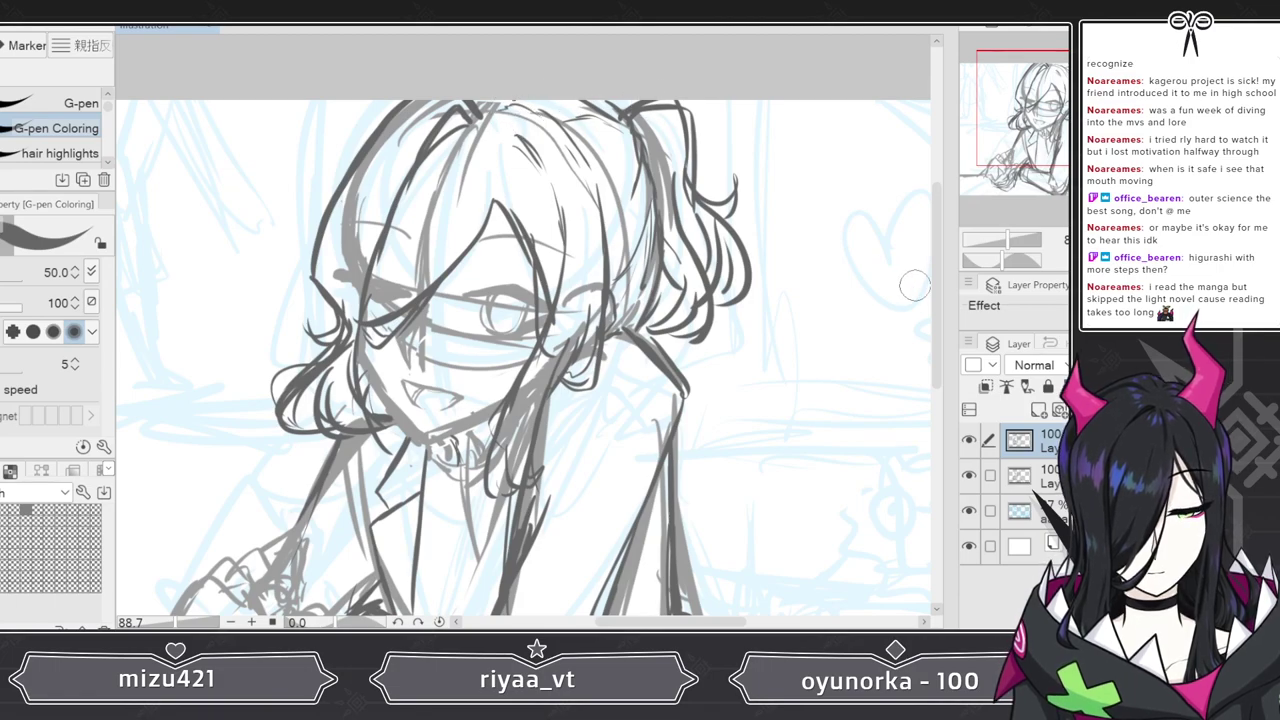
# - Sketch a V-shaped vest neckline below the collar and a light line lower across the chest
pyautogui.moveTo(938, 284)
pyautogui.mouseDown()
pyautogui.moveTo(940, 395)
pyautogui.moveTo(945, 228)
pyautogui.moveTo(938, 382)
pyautogui.moveTo(932, 326)
pyautogui.moveTo(929, 360)
pyautogui.moveTo(928, 325)
pyautogui.moveTo(923, 343)
pyautogui.moveTo(917, 324)
pyautogui.moveTo(902, 325)
pyautogui.mouseUp()
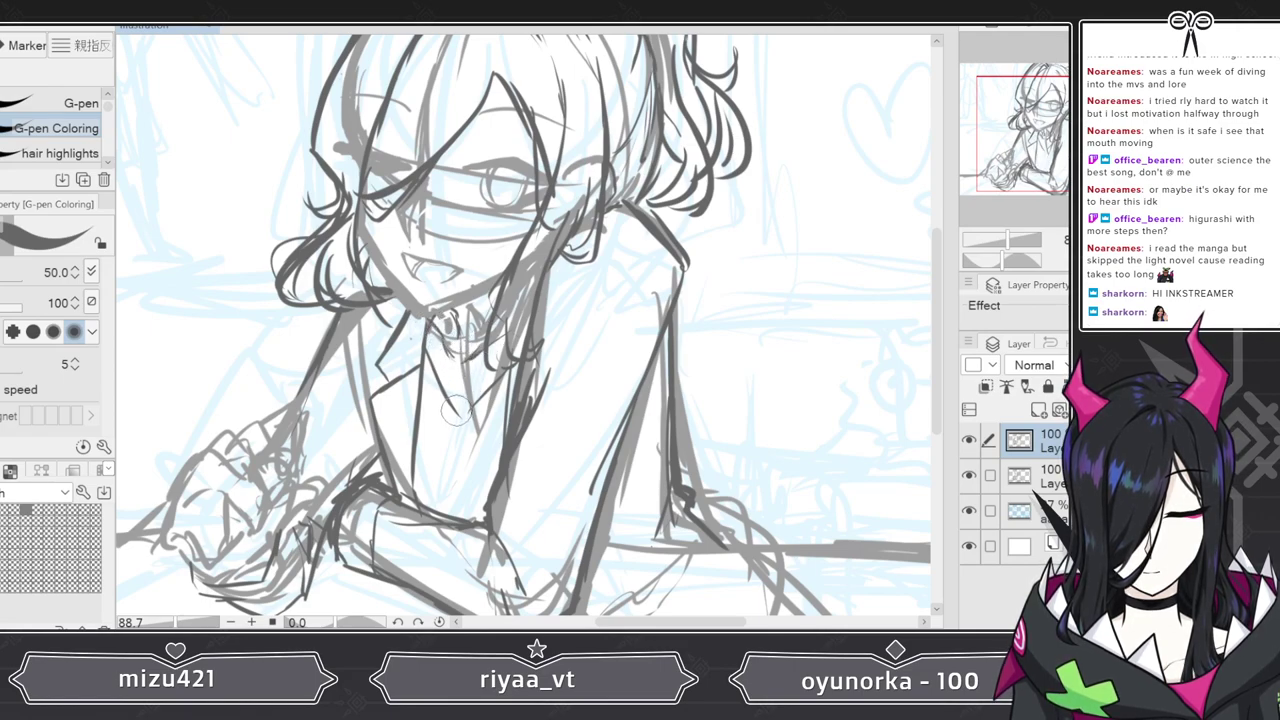
pyautogui.moveTo(429, 381)
pyautogui.mouseDown()
pyautogui.moveTo(450, 425)
pyautogui.moveTo(428, 392)
pyautogui.moveTo(465, 435)
pyautogui.moveTo(505, 405)
pyautogui.moveTo(478, 431)
pyautogui.mouseUp()
pyautogui.moveTo(412, 460); pyautogui.dragTo(459, 496)
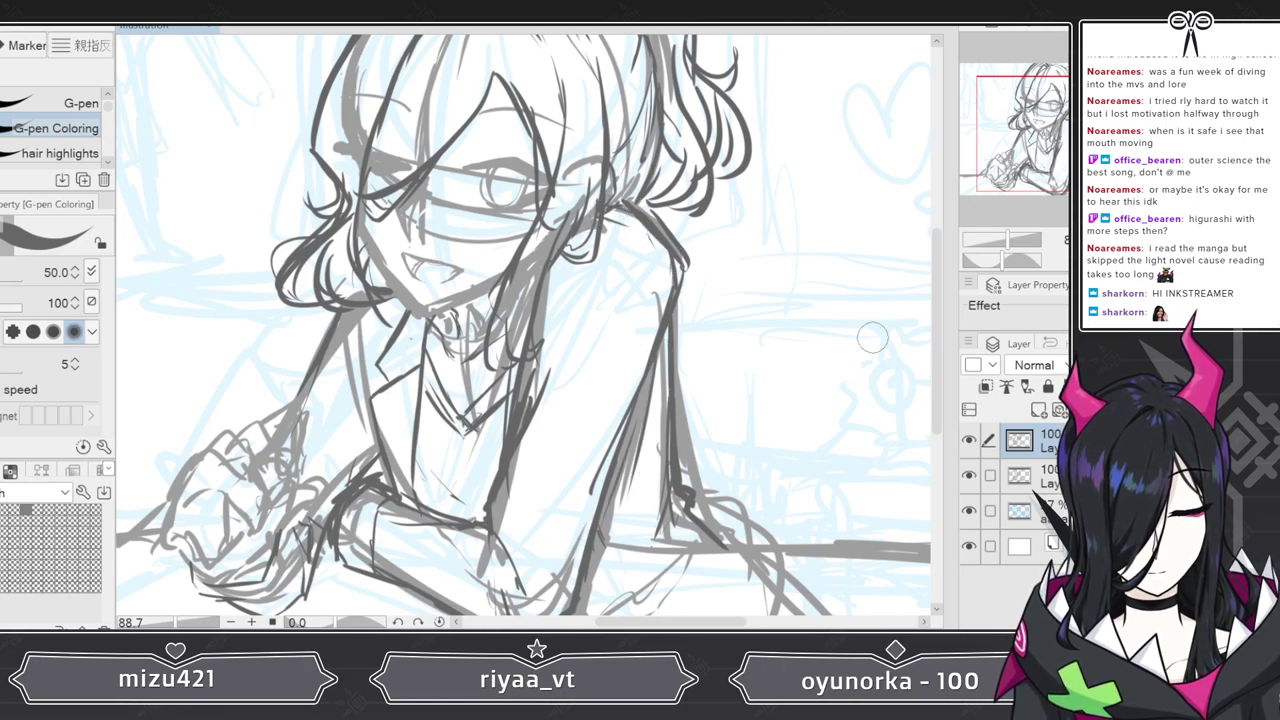
# - Erase the V-shaped neckline from the middle of the chest
pyautogui.moveTo(938, 300); pyautogui.dragTo(936, 330)
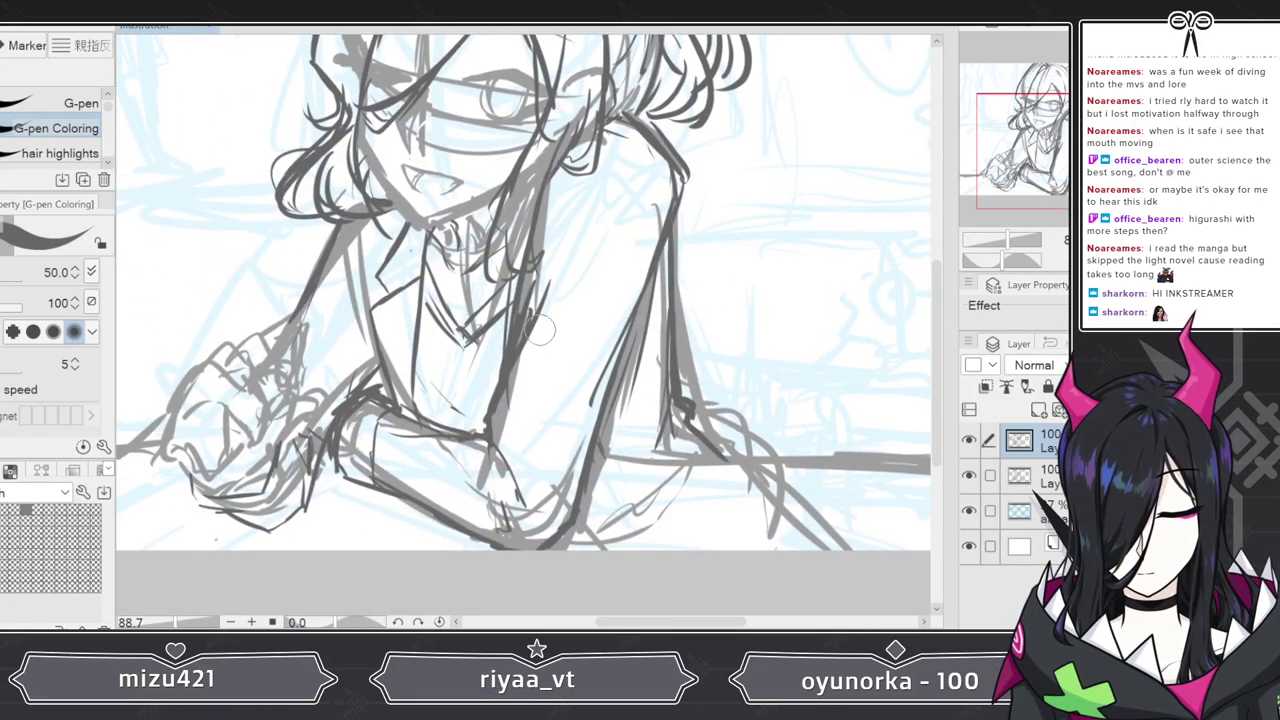
pyautogui.press('e')
pyautogui.moveTo(434, 272)
pyautogui.mouseDown()
pyautogui.moveTo(438, 316)
pyautogui.moveTo(471, 300)
pyautogui.moveTo(498, 308)
pyautogui.moveTo(494, 345)
pyautogui.mouseUp()
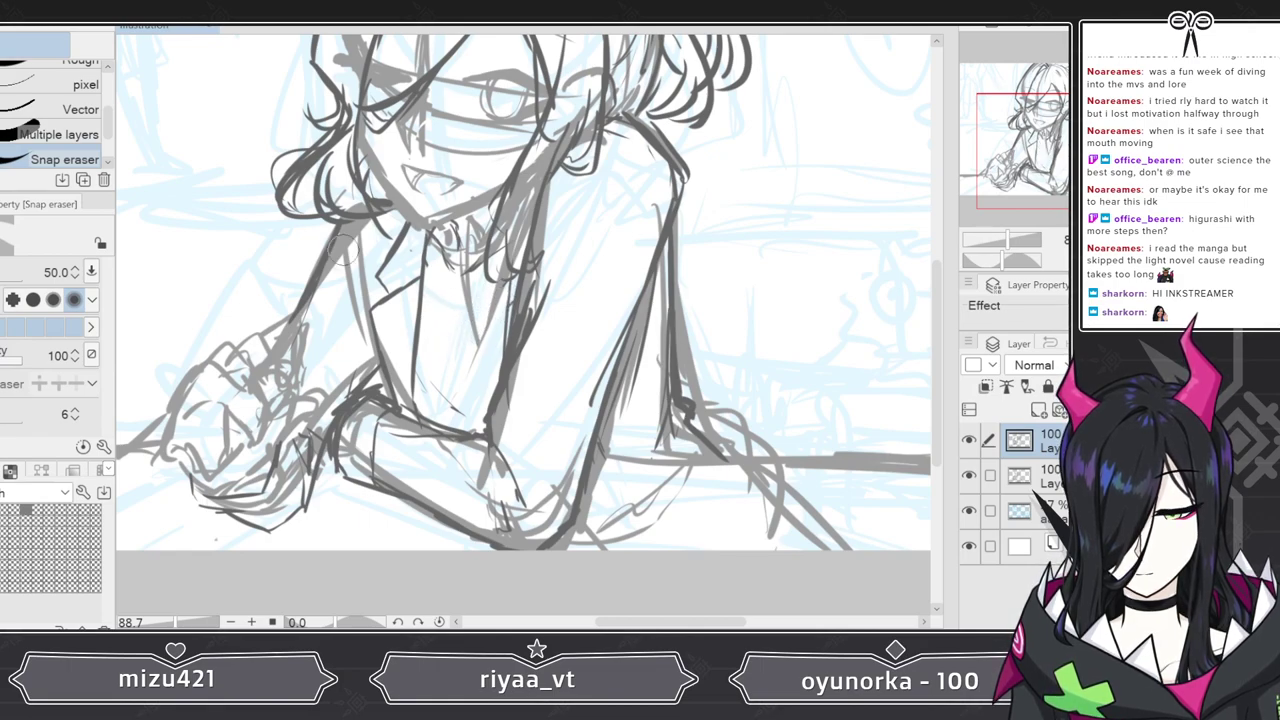
# - Draw a knotted ribbon at the collar with two long tails down the chest and pointed ends below the forearm
pyautogui.press('p')
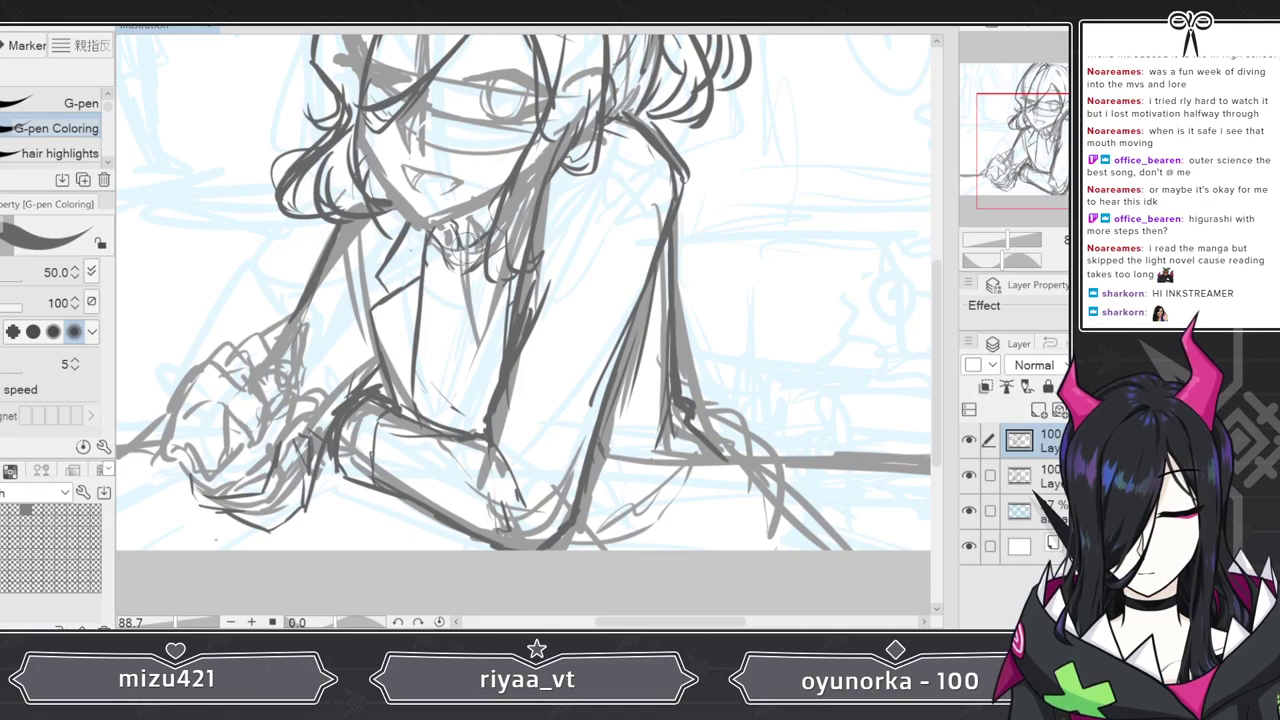
pyautogui.moveTo(476, 300)
pyautogui.mouseDown()
pyautogui.moveTo(490, 272)
pyautogui.moveTo(455, 240)
pyautogui.moveTo(435, 285)
pyautogui.moveTo(447, 226)
pyautogui.moveTo(450, 284)
pyautogui.mouseUp()
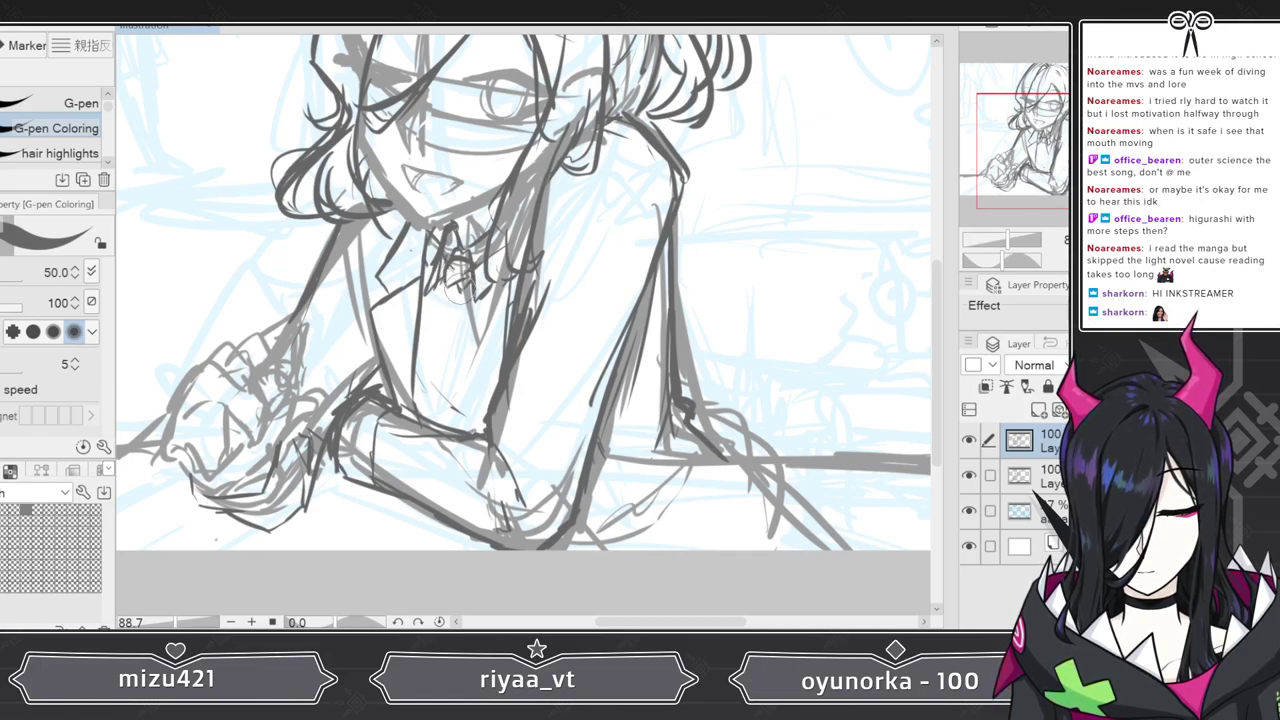
pyautogui.moveTo(448, 286); pyautogui.dragTo(429, 412)
pyautogui.moveTo(463, 303); pyautogui.dragTo(475, 426)
pyautogui.moveTo(443, 340); pyautogui.dragTo(430, 400)
pyautogui.moveTo(396, 490)
pyautogui.mouseDown()
pyautogui.moveTo(365, 511)
pyautogui.moveTo(387, 525)
pyautogui.moveTo(371, 543)
pyautogui.moveTo(445, 527)
pyautogui.mouseUp()
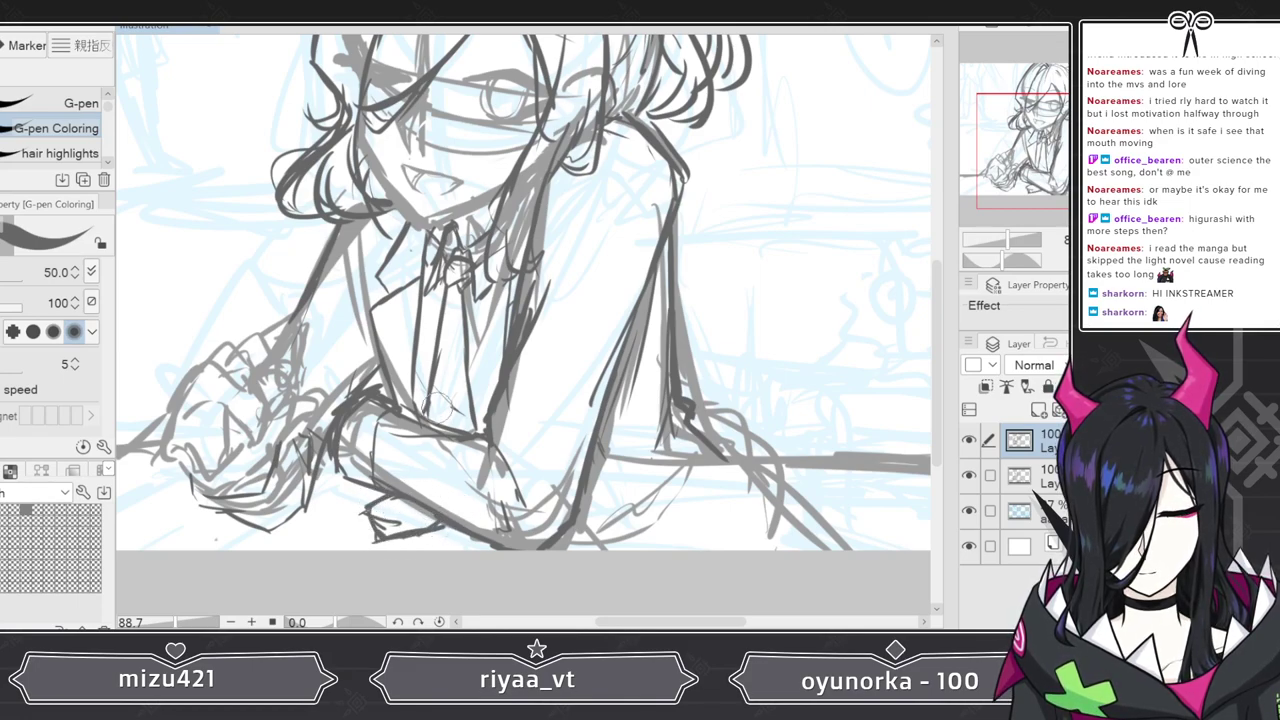
pyautogui.moveTo(480, 376); pyautogui.dragTo(468, 448)
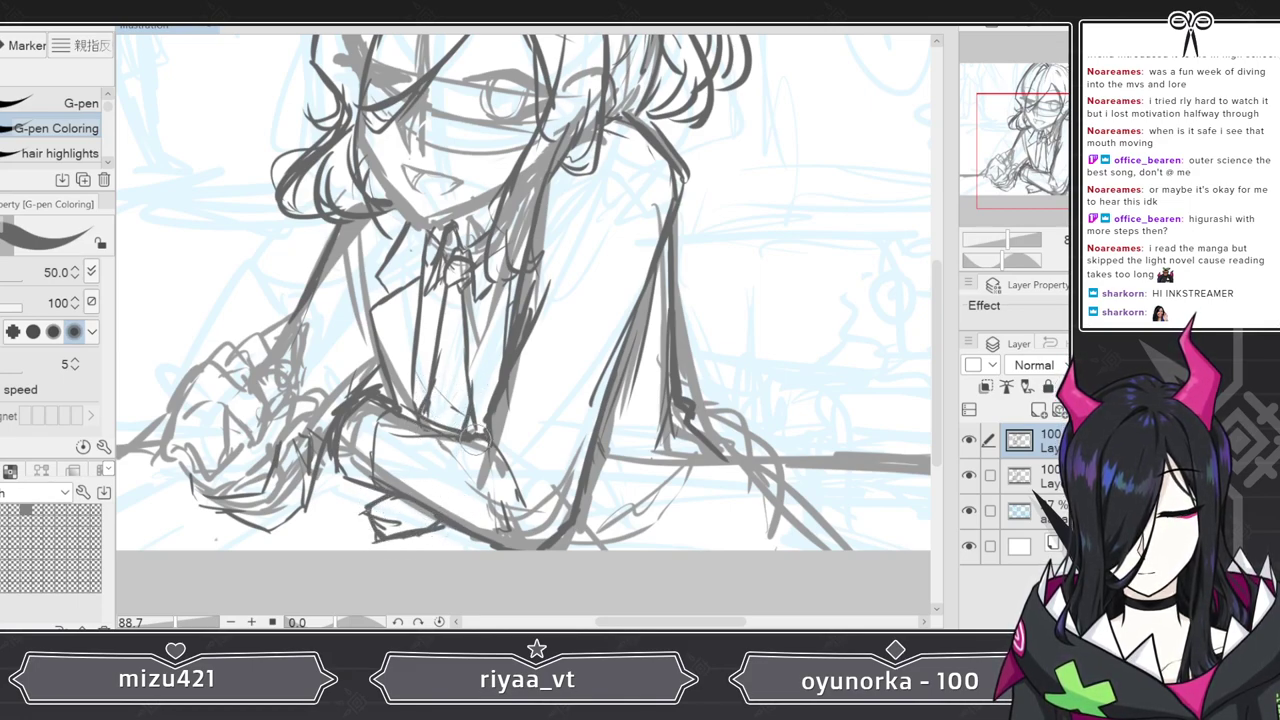
pyautogui.moveTo(456, 278)
pyautogui.mouseDown()
pyautogui.moveTo(452, 352)
pyautogui.moveTo(446, 326)
pyautogui.mouseUp()
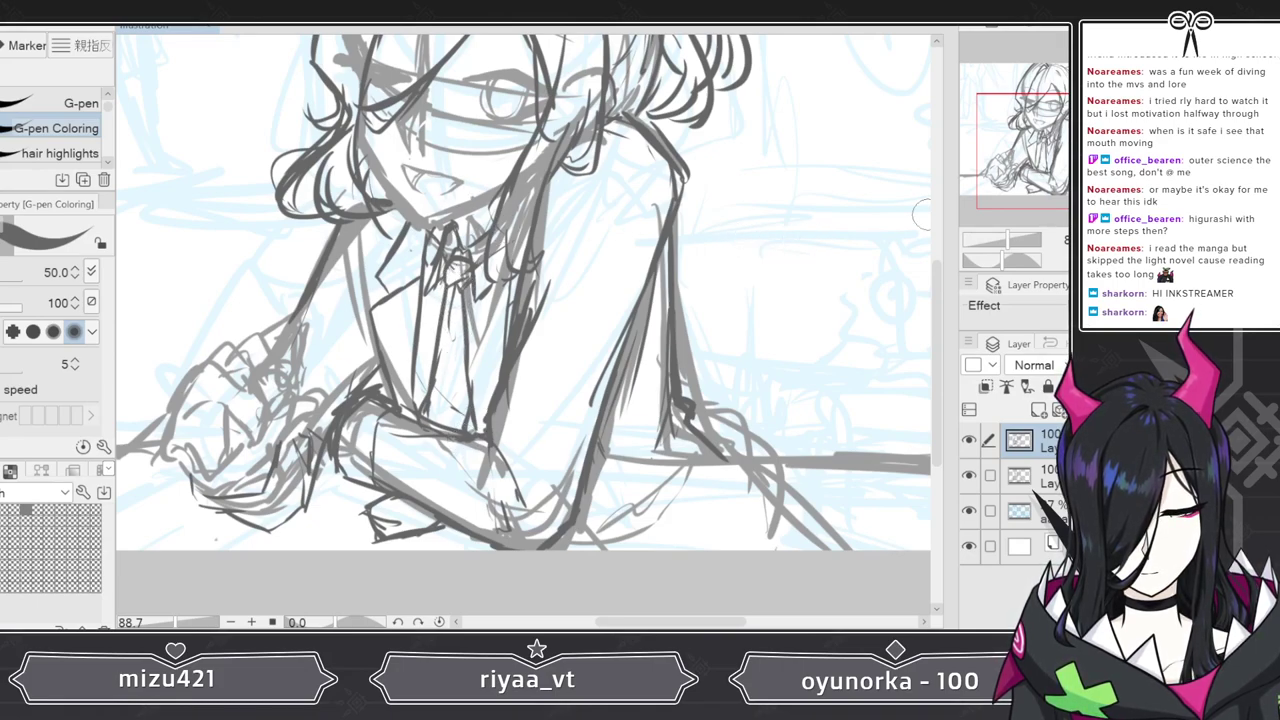
# - Refine the vest lapels and ribbon tails on the chest, and clean up the lower vest edge above the forearm
pyautogui.moveTo(941, 278)
pyautogui.mouseDown()
pyautogui.moveTo(948, 214)
pyautogui.moveTo(949, 288)
pyautogui.mouseUp()
pyautogui.moveTo(423, 292)
pyautogui.mouseDown()
pyautogui.moveTo(492, 350)
pyautogui.moveTo(475, 336)
pyautogui.moveTo(513, 285)
pyautogui.moveTo(463, 342)
pyautogui.mouseUp()
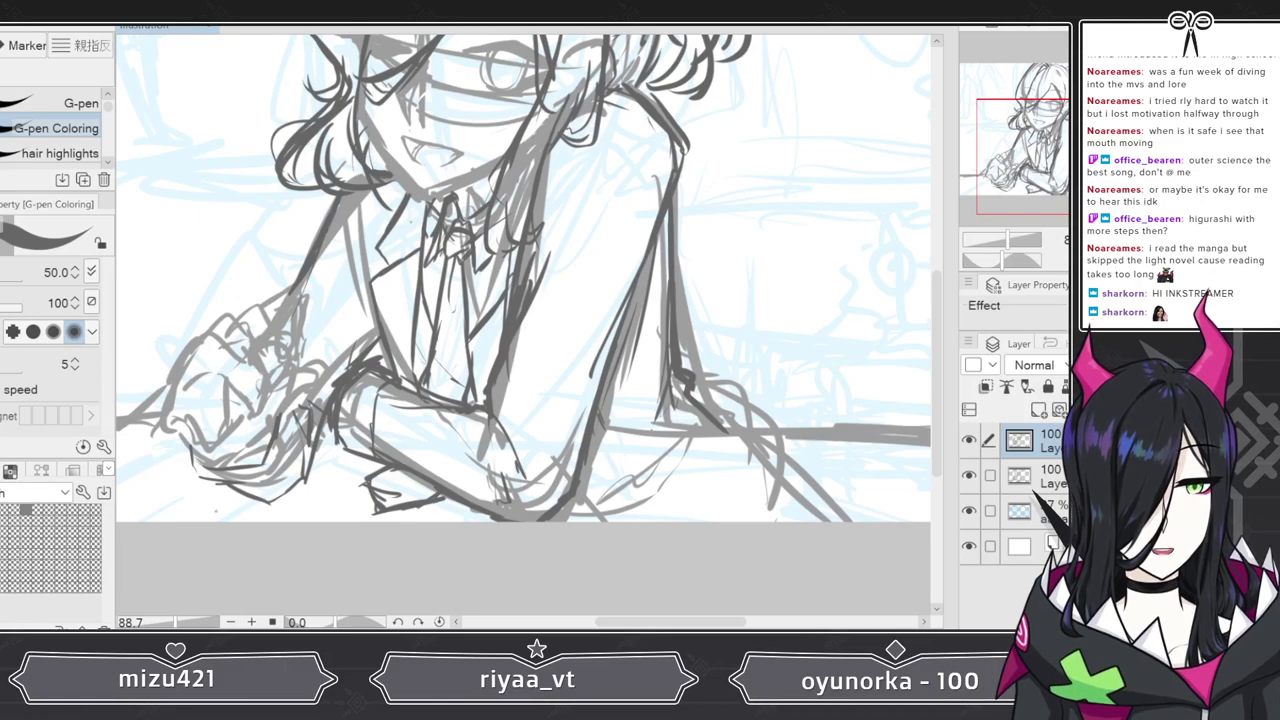
pyautogui.moveTo(939, 291); pyautogui.dragTo(915, 271)
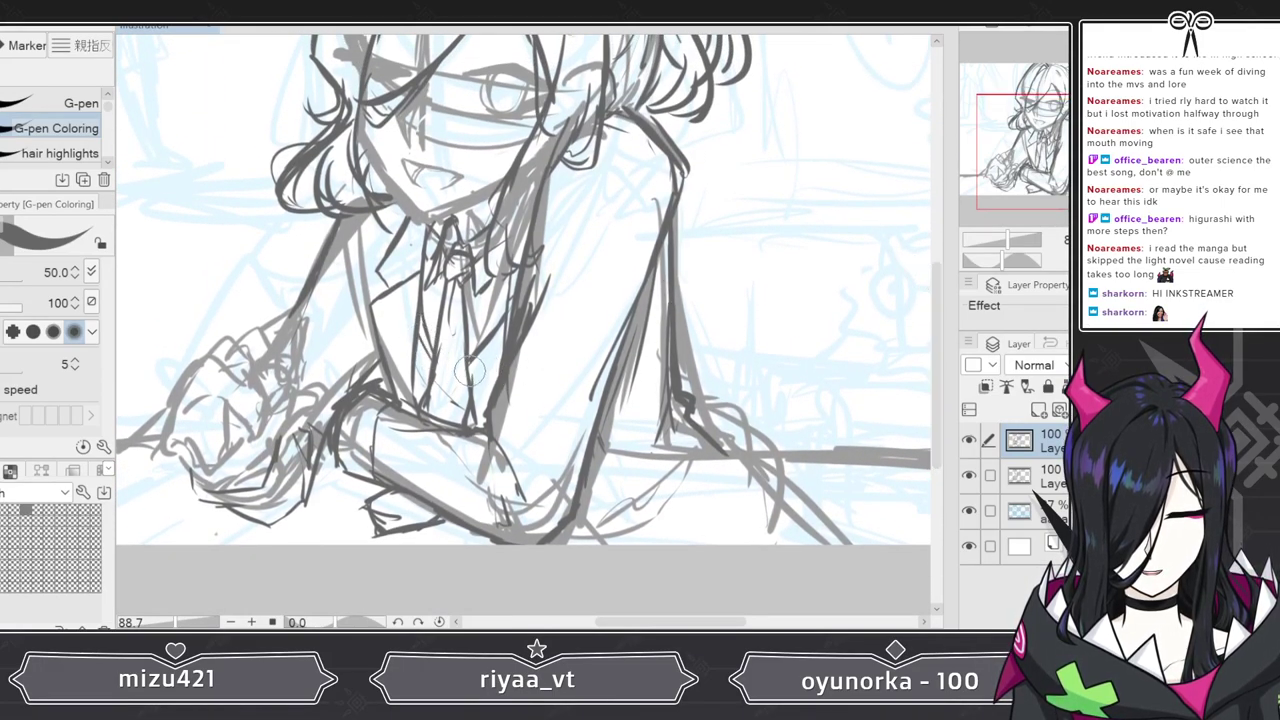
pyautogui.moveTo(502, 328); pyautogui.dragTo(472, 372)
pyautogui.moveTo(405, 330); pyautogui.dragTo(432, 372)
pyautogui.moveTo(1035, 262); pyautogui.dragTo(1007, 243)
pyautogui.moveTo(412, 382)
pyautogui.mouseDown()
pyautogui.moveTo(385, 440)
pyautogui.moveTo(418, 420)
pyautogui.mouseUp()
pyautogui.press('e')
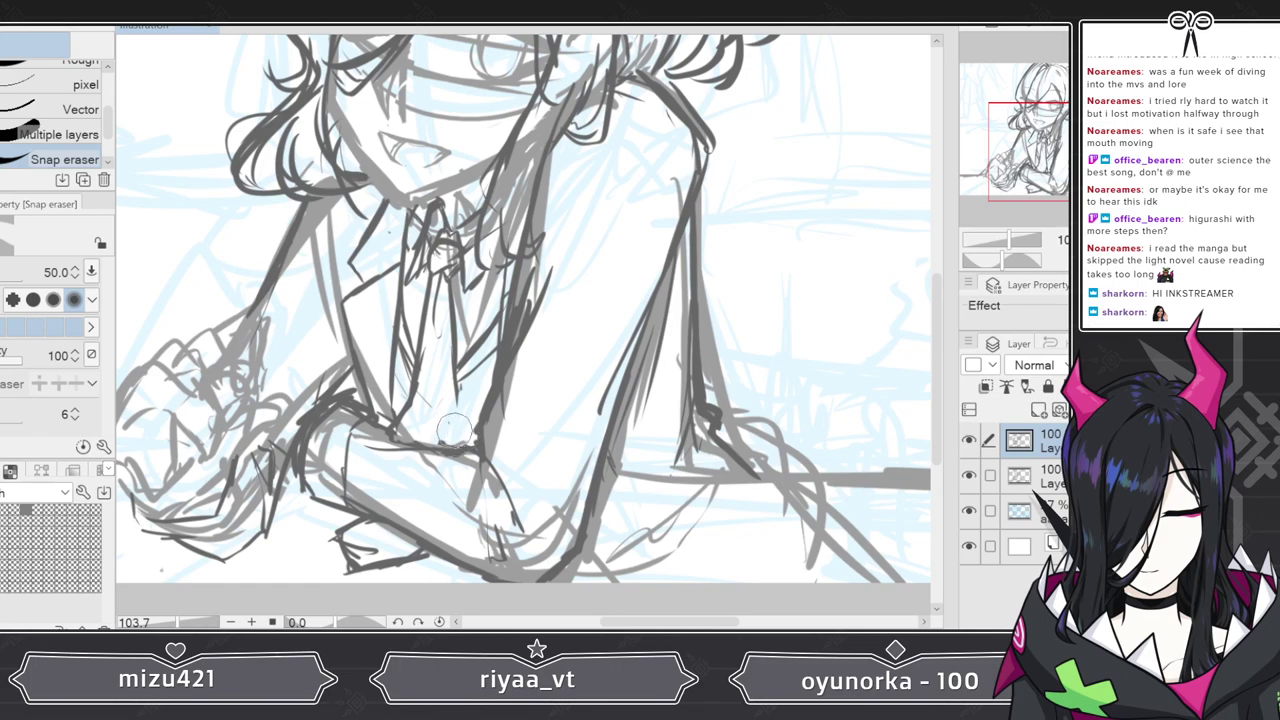
pyautogui.press('p')
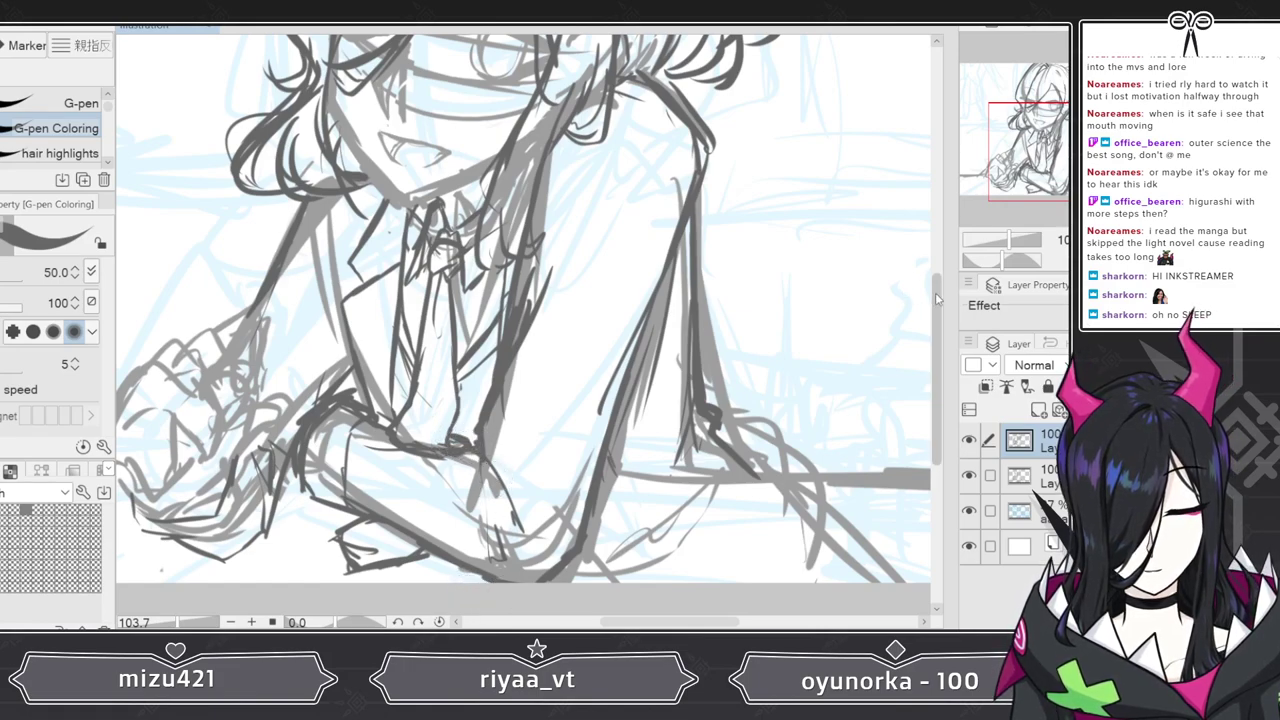
# - Erase and redraw the jacket's back hem where it reaches the table line behind the character
pyautogui.scroll(1, 940, 294)
pyautogui.moveTo(940, 294)
pyautogui.mouseDown()
pyautogui.moveTo(968, 224)
pyautogui.moveTo(948, 330)
pyautogui.mouseUp()
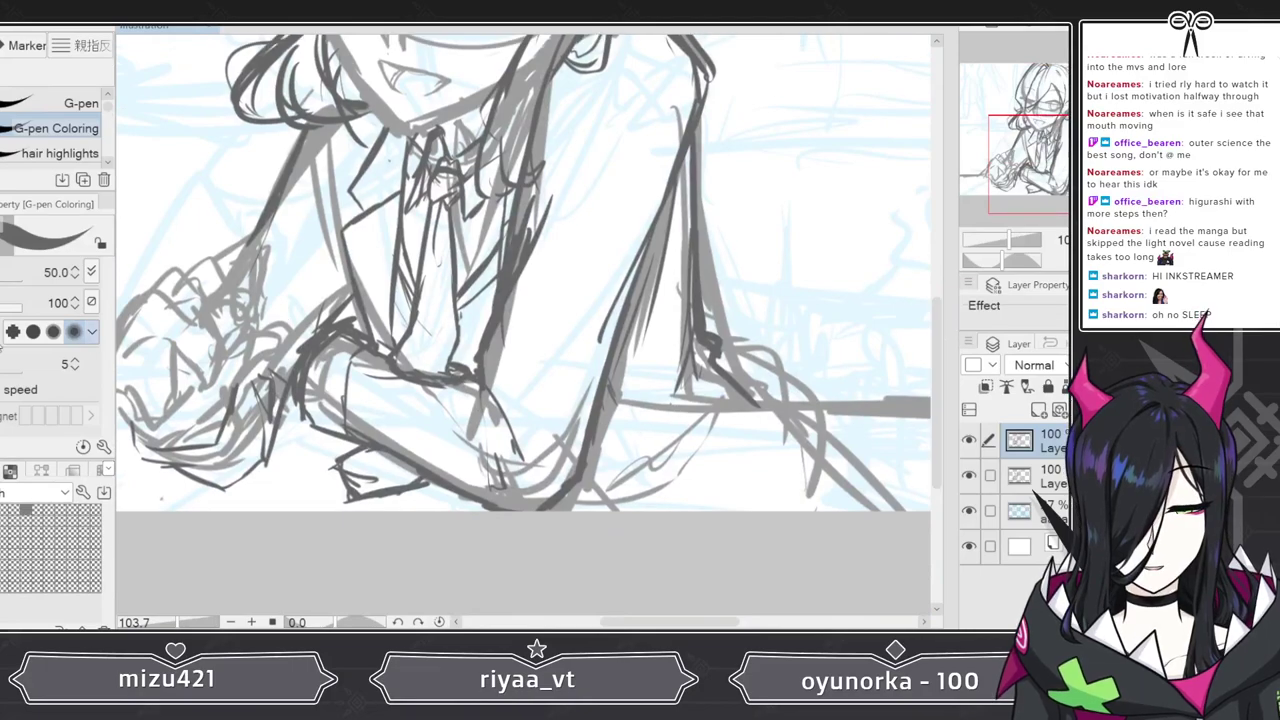
pyautogui.press('e')
pyautogui.moveTo(720, 336)
pyautogui.mouseDown()
pyautogui.moveTo(719, 382)
pyautogui.moveTo(758, 382)
pyautogui.mouseUp()
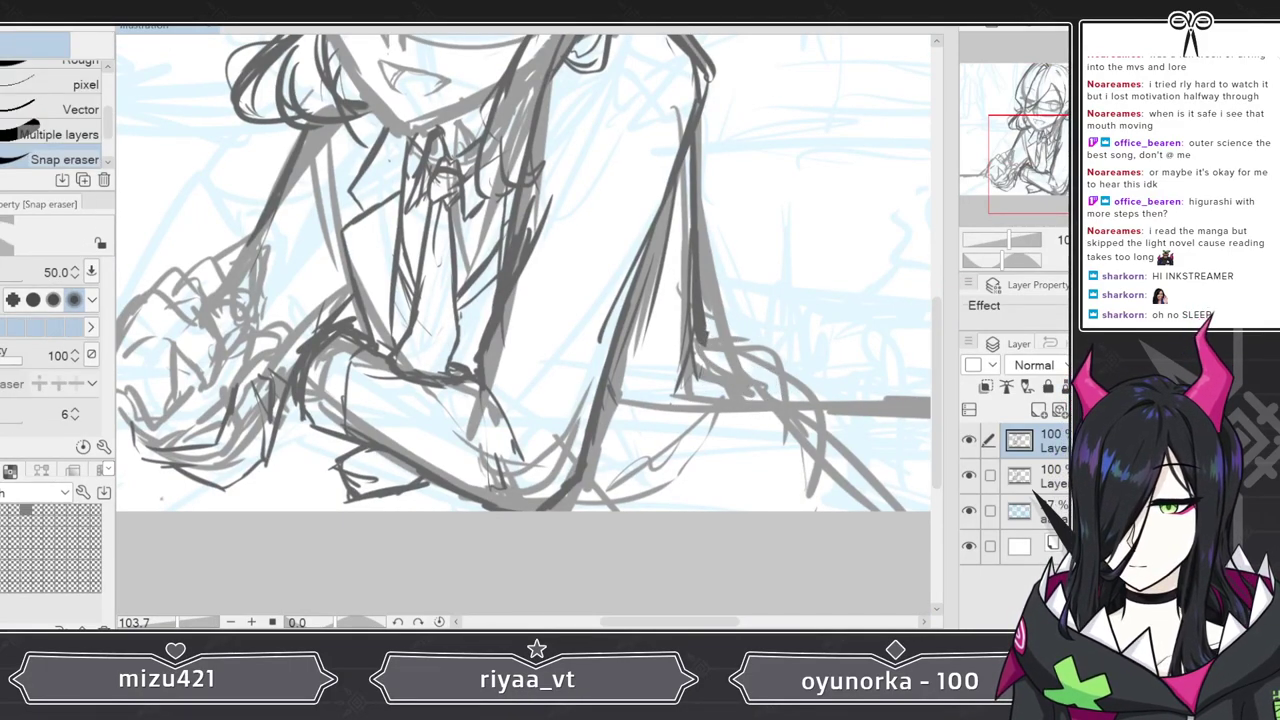
pyautogui.press('p')
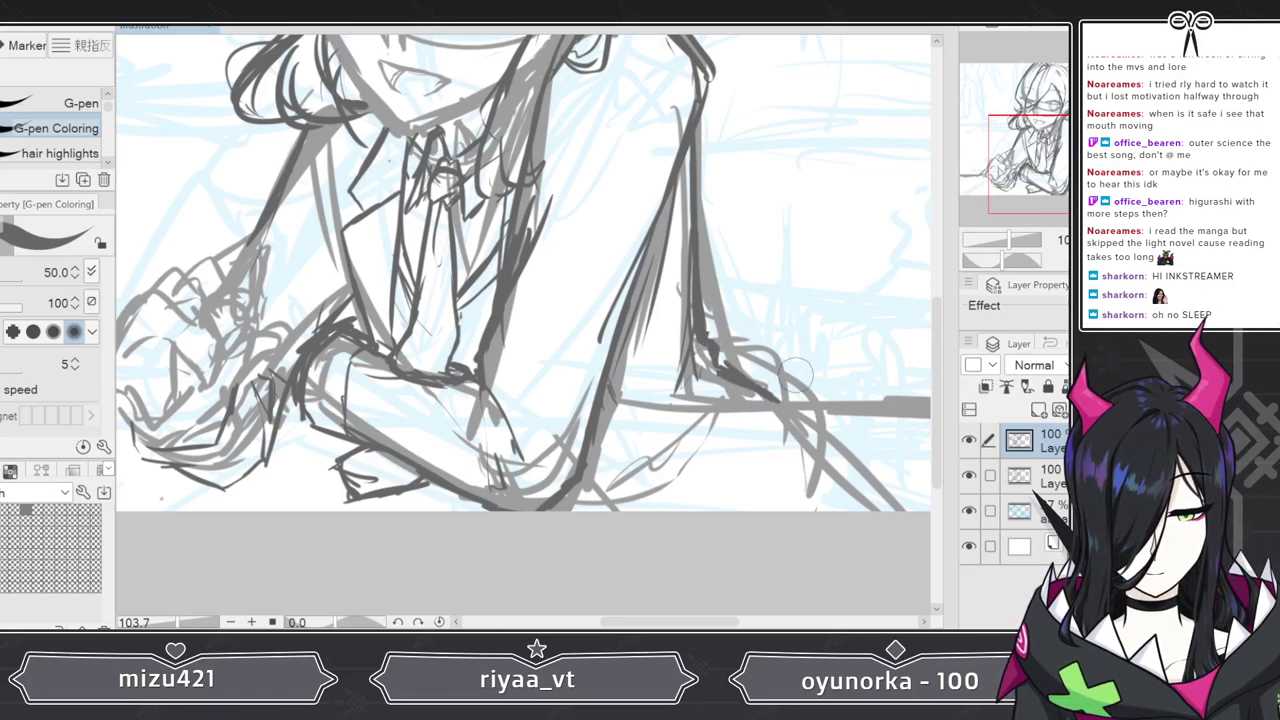
pyautogui.moveTo(1013, 241); pyautogui.dragTo(1002, 242)
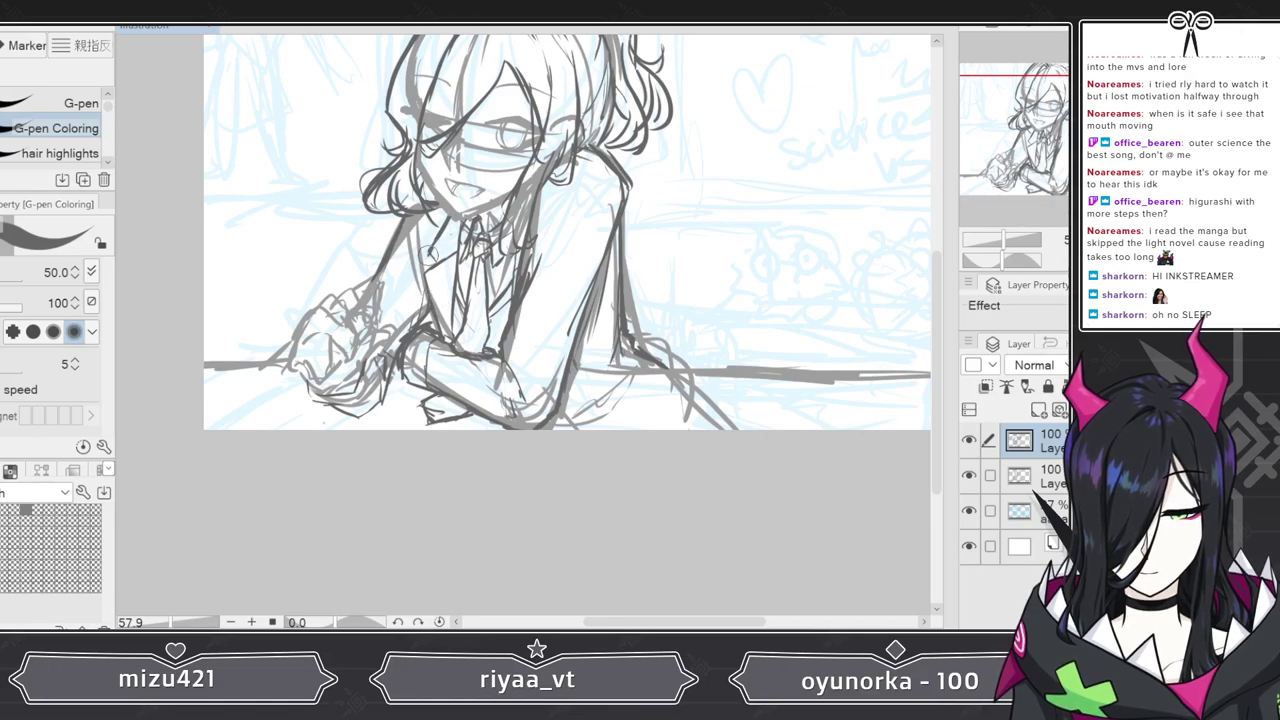
# - Try to sketch the curled fingers and knuckle outline of the raised hand resting on the table
pyautogui.moveTo(931, 263); pyautogui.dragTo(952, 183)
pyautogui.moveTo(950, 234); pyautogui.dragTo(950, 229)
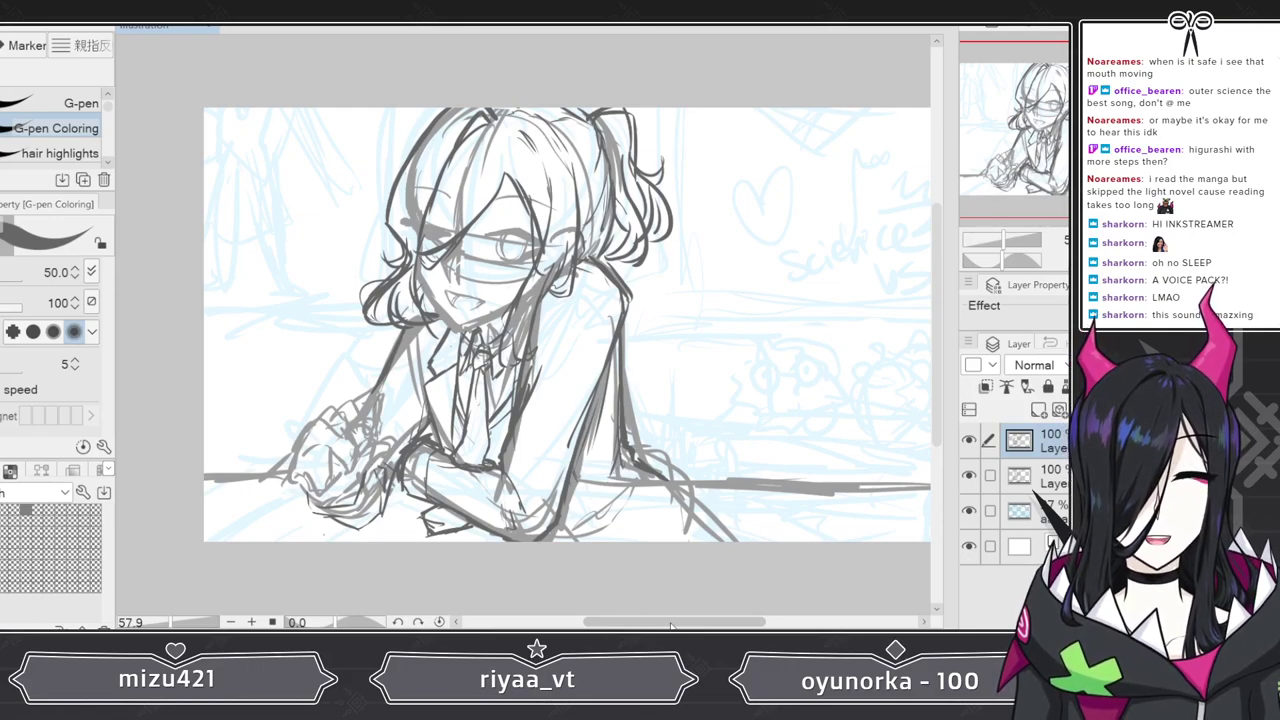
pyautogui.moveTo(672, 625)
pyautogui.mouseDown()
pyautogui.moveTo(718, 621)
pyautogui.moveTo(700, 621)
pyautogui.mouseUp()
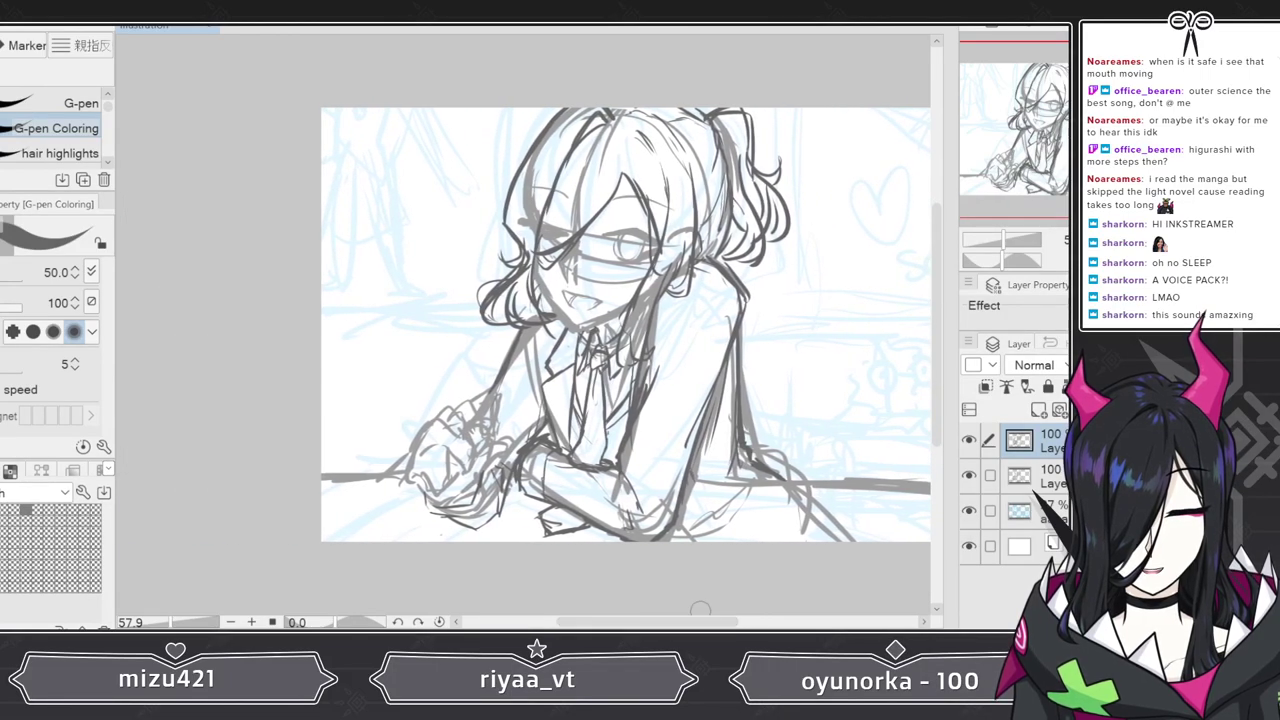
pyautogui.moveTo(1006, 242); pyautogui.dragTo(1012, 243)
pyautogui.moveTo(940, 287); pyautogui.dragTo(940, 353)
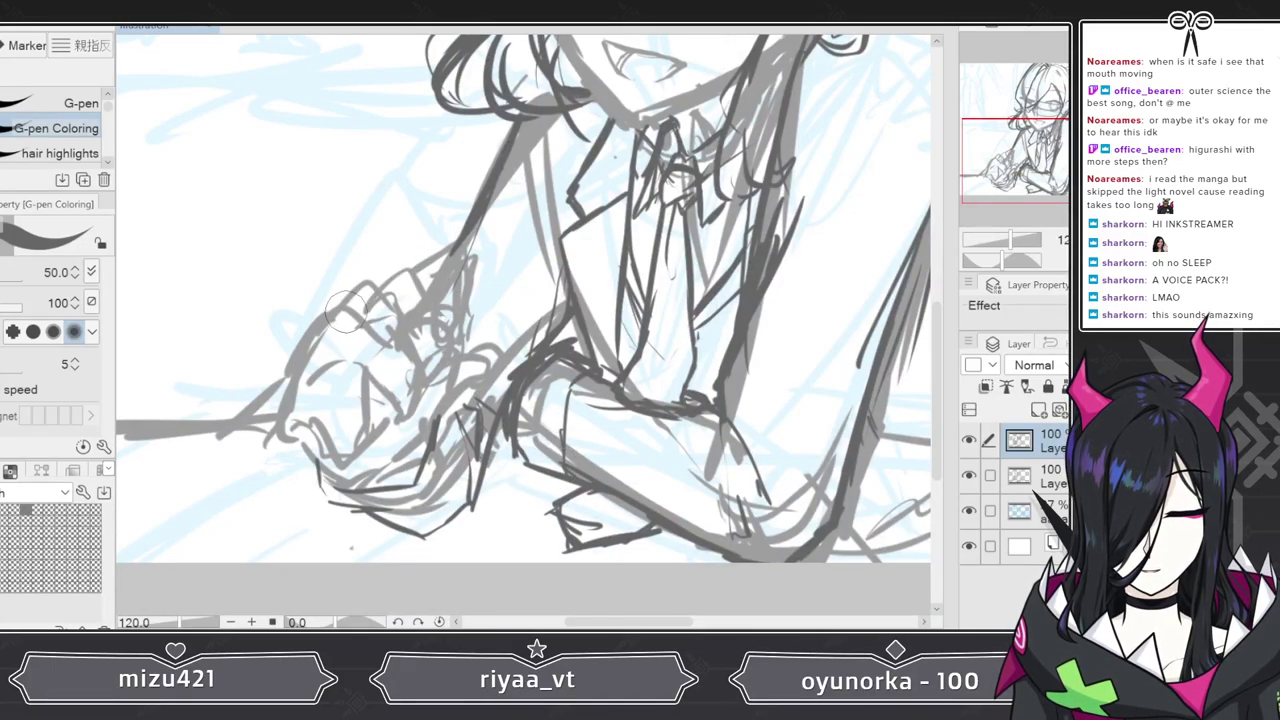
pyautogui.moveTo(364, 297)
pyautogui.mouseDown()
pyautogui.moveTo(415, 358)
pyautogui.moveTo(425, 398)
pyautogui.mouseUp()
pyautogui.moveTo(356, 347); pyautogui.dragTo(421, 418)
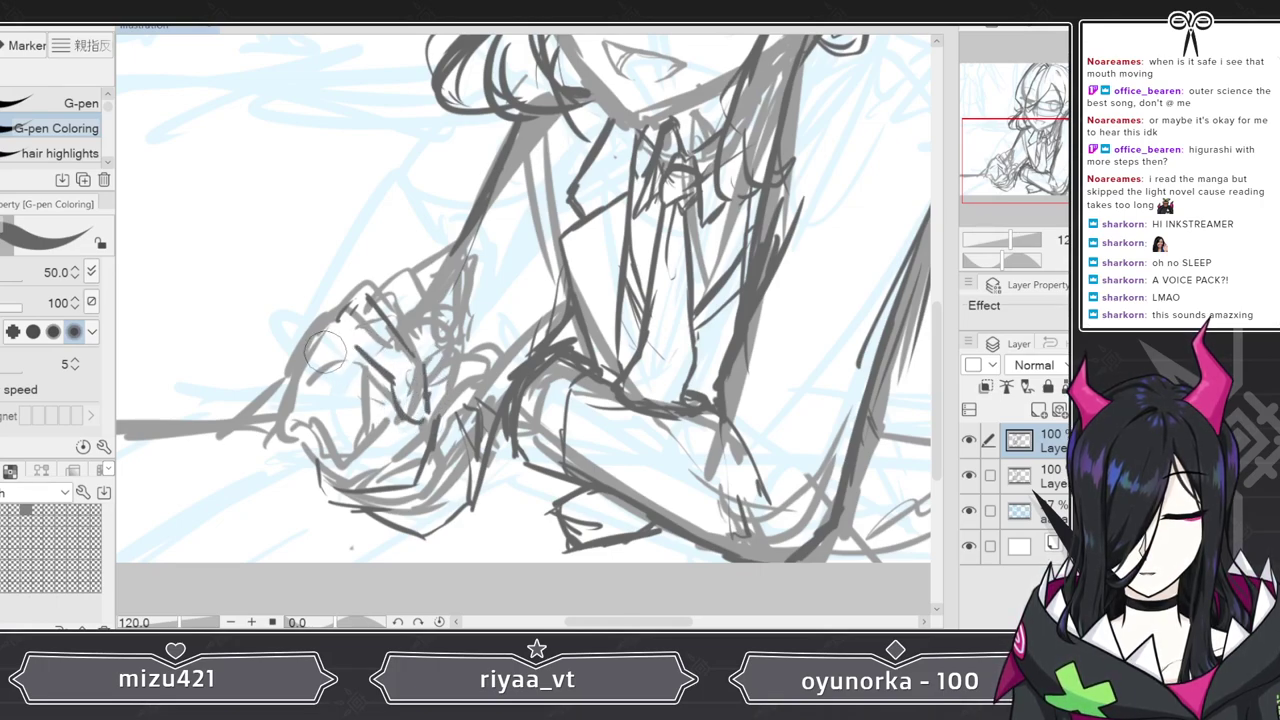
pyautogui.moveTo(330, 335)
pyautogui.mouseDown()
pyautogui.moveTo(385, 376)
pyautogui.moveTo(393, 418)
pyautogui.moveTo(330, 375)
pyautogui.moveTo(377, 433)
pyautogui.moveTo(301, 389)
pyautogui.moveTo(290, 389)
pyautogui.moveTo(306, 417)
pyautogui.moveTo(293, 419)
pyautogui.moveTo(363, 445)
pyautogui.moveTo(309, 353)
pyautogui.moveTo(291, 364)
pyautogui.moveTo(342, 306)
pyautogui.moveTo(431, 278)
pyautogui.moveTo(402, 295)
pyautogui.moveTo(437, 270)
pyautogui.moveTo(452, 317)
pyautogui.moveTo(431, 266)
pyautogui.moveTo(415, 284)
pyautogui.moveTo(434, 353)
pyautogui.moveTo(428, 273)
pyautogui.moveTo(387, 301)
pyautogui.moveTo(440, 258)
pyautogui.moveTo(453, 304)
pyautogui.moveTo(390, 298)
pyautogui.moveTo(425, 265)
pyautogui.mouseUp()
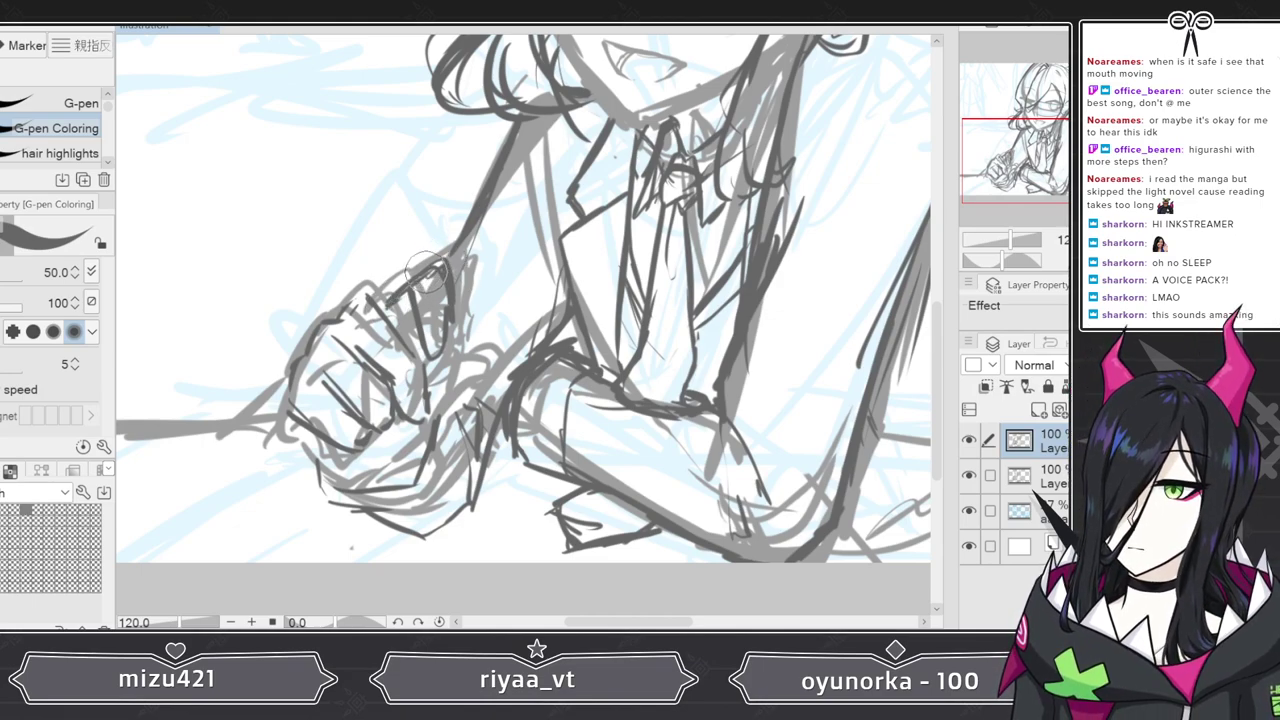
# - Undo all of the new finger and knuckle strokes on the resting hand
pyautogui.hotkey('ctrl', 'z')
pyautogui.hotkey('ctrl', 'z')
pyautogui.hotkey('ctrl', 'z')
pyautogui.hotkey('ctrl', 'z')
pyautogui.hotkey('ctrl', 'z')
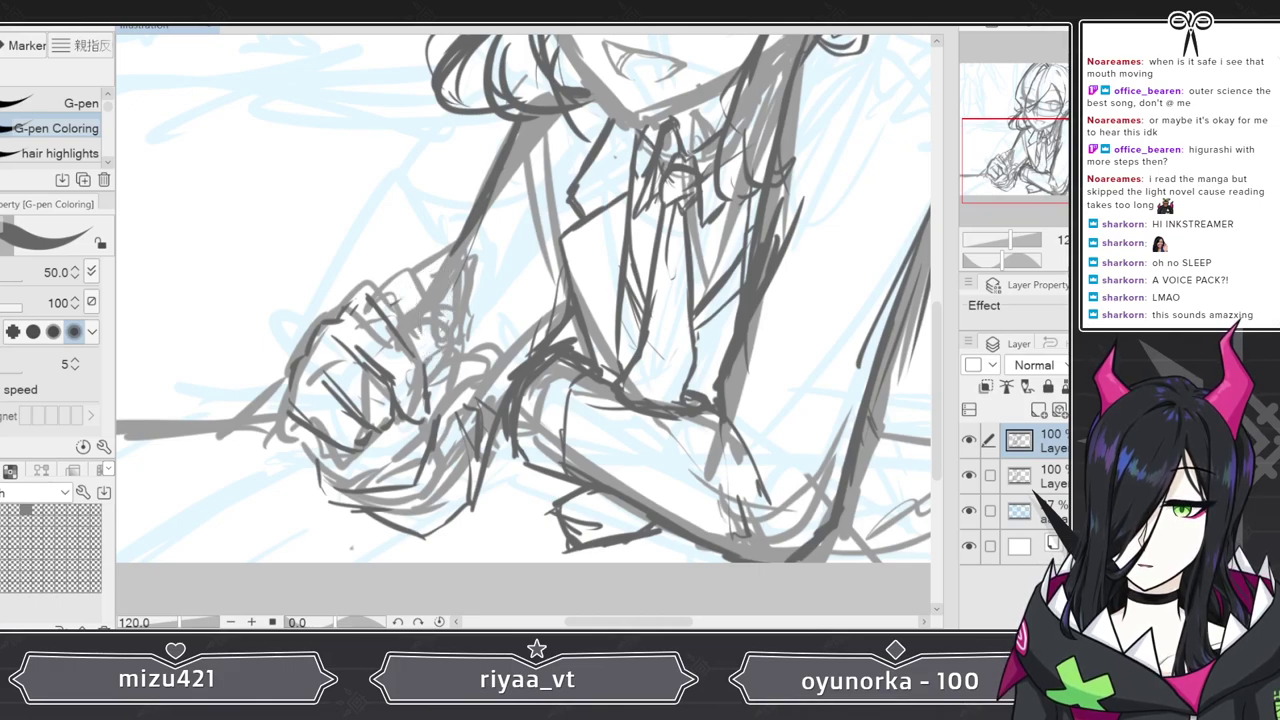
pyautogui.hotkey('ctrl', 'z')
pyautogui.hotkey('ctrl', 'z')
pyautogui.hotkey('ctrl', 'z')
pyautogui.hotkey('ctrl', 'z')
pyautogui.hotkey('ctrl', 'z')
pyautogui.hotkey('ctrl', 'z')
pyautogui.hotkey('ctrl', 'z')
pyautogui.hotkey('ctrl', 'z')
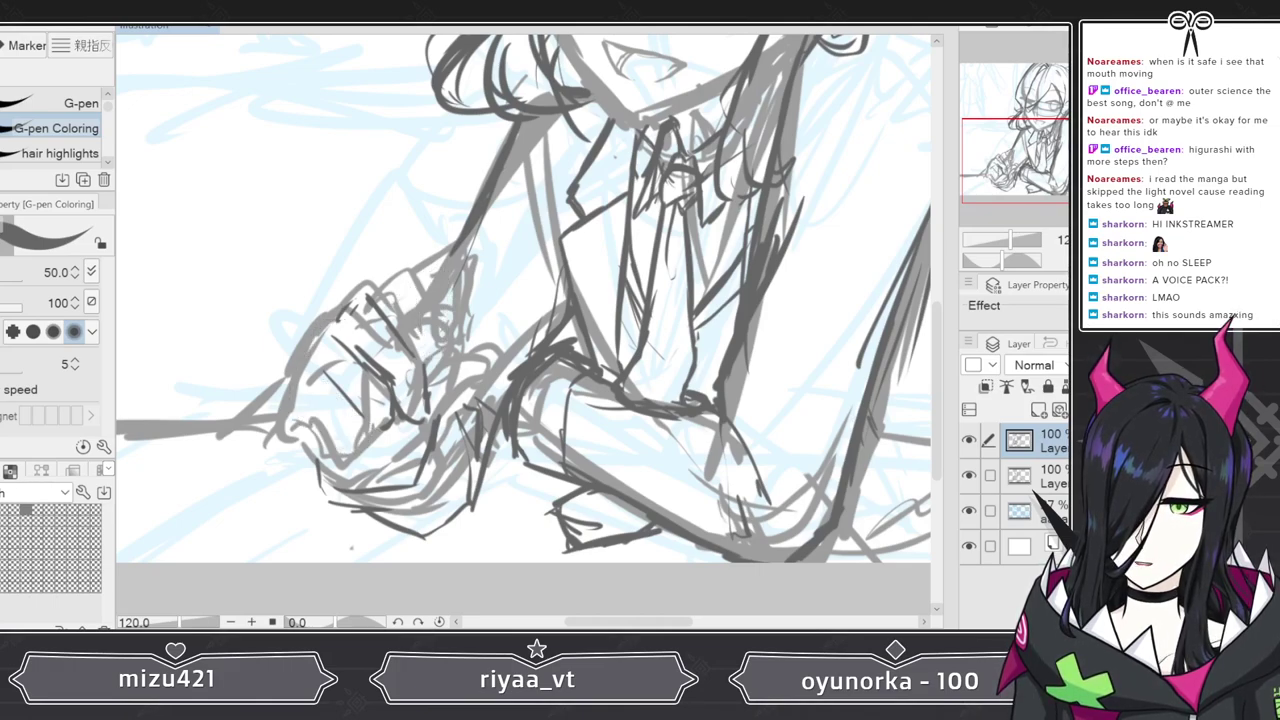
pyautogui.hotkey('ctrl', 'z')
pyautogui.hotkey('ctrl', 'z')
pyautogui.hotkey('ctrl', 'z')
pyautogui.hotkey('ctrl', 'z')
pyautogui.hotkey('ctrl', 'z')
pyautogui.hotkey('ctrl', 'z')
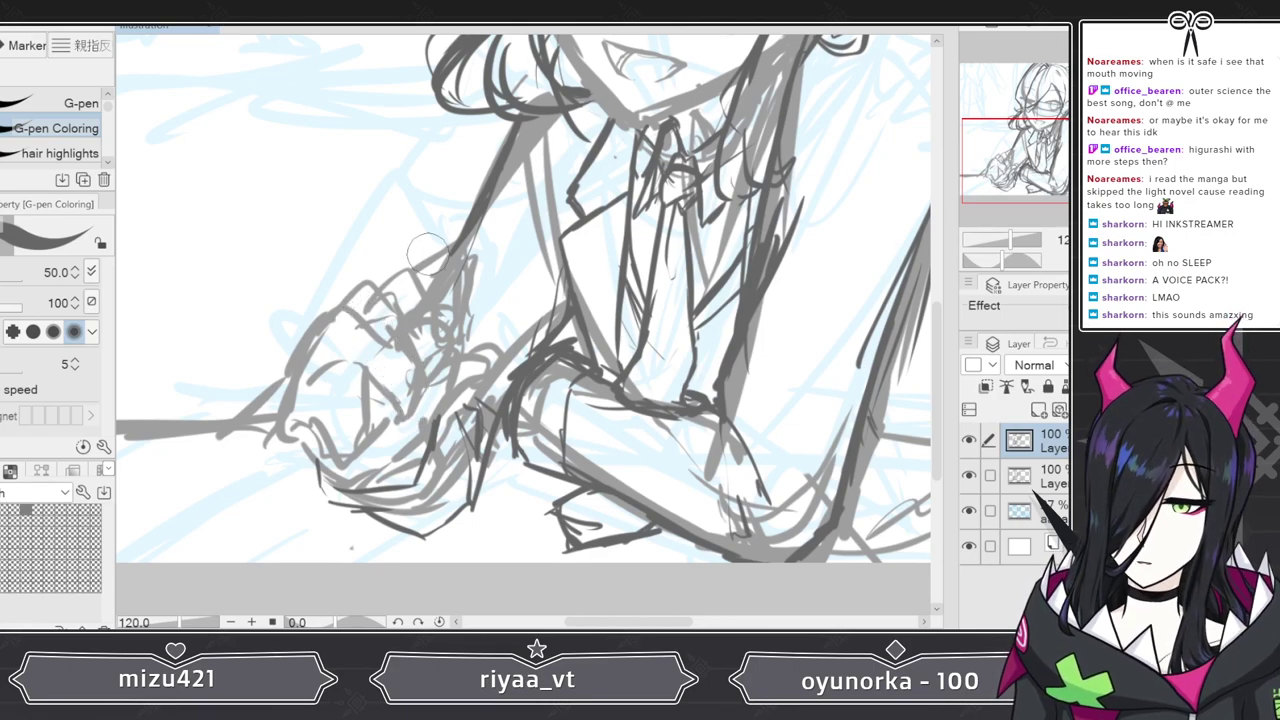
# - Draw a round object with a thick outer ring and an inner circle held in the hand, with a narrow loop above it
pyautogui.moveTo(416, 262)
pyautogui.mouseDown()
pyautogui.moveTo(435, 288)
pyautogui.moveTo(415, 288)
pyautogui.moveTo(413, 318)
pyautogui.moveTo(435, 278)
pyautogui.moveTo(405, 328)
pyautogui.moveTo(407, 302)
pyautogui.moveTo(373, 345)
pyautogui.moveTo(382, 335)
pyautogui.moveTo(446, 368)
pyautogui.mouseUp()
pyautogui.moveTo(434, 304)
pyautogui.mouseDown()
pyautogui.moveTo(455, 350)
pyautogui.moveTo(417, 383)
pyautogui.moveTo(455, 325)
pyautogui.moveTo(415, 380)
pyautogui.moveTo(435, 310)
pyautogui.mouseUp()
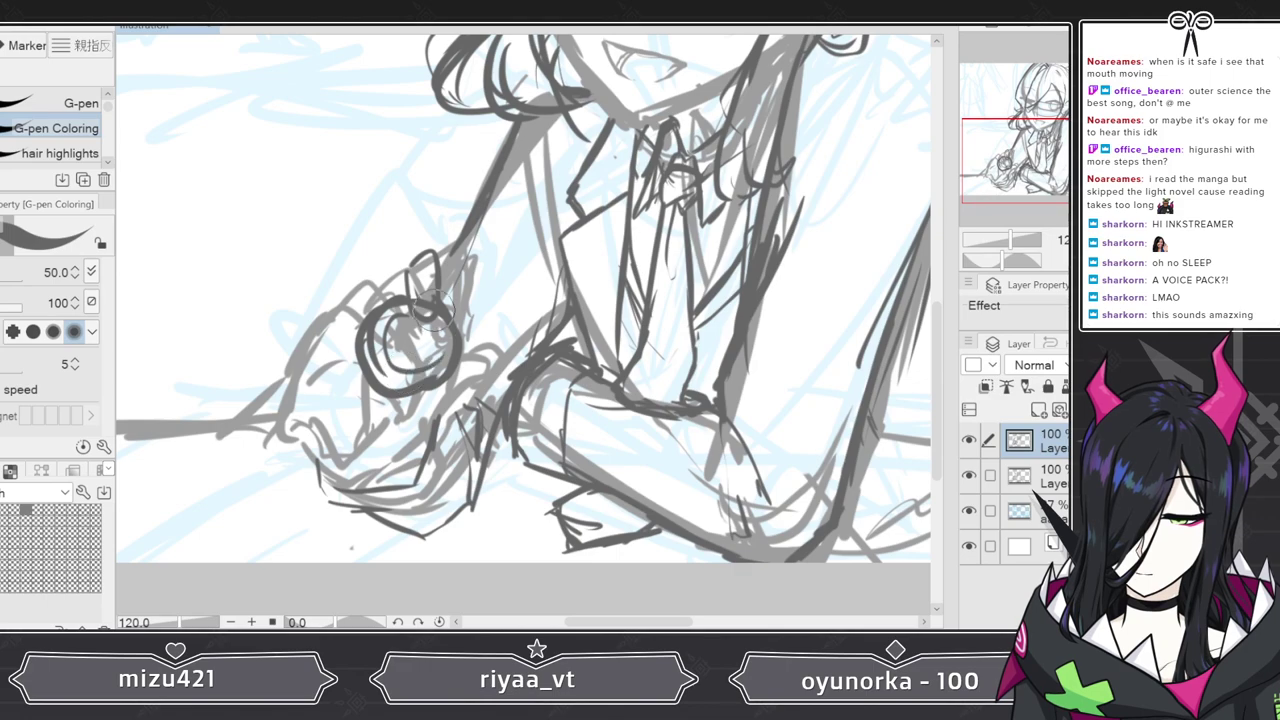
pyautogui.moveTo(485, 352); pyautogui.dragTo(428, 432)
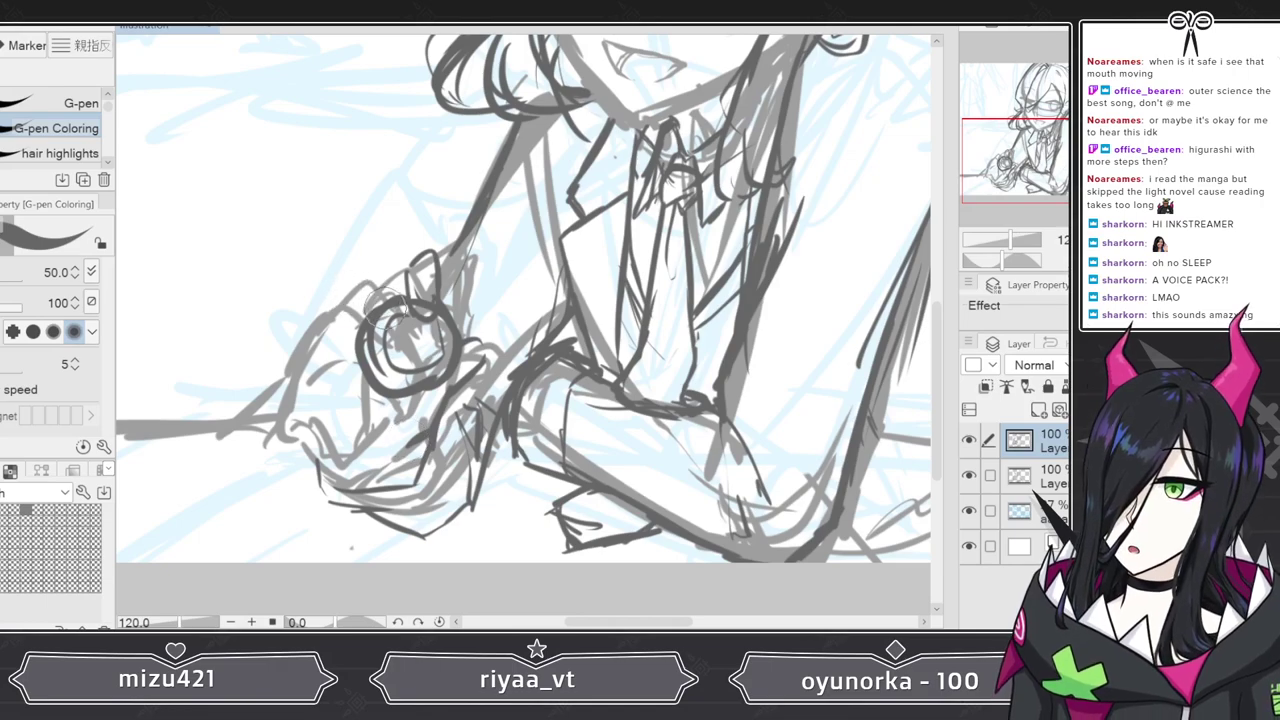
# - Sketch the fingers curled around the side of the round object and a fingertip at its upper edge
pyautogui.moveTo(373, 287)
pyautogui.mouseDown()
pyautogui.moveTo(398, 345)
pyautogui.moveTo(360, 326)
pyautogui.mouseUp()
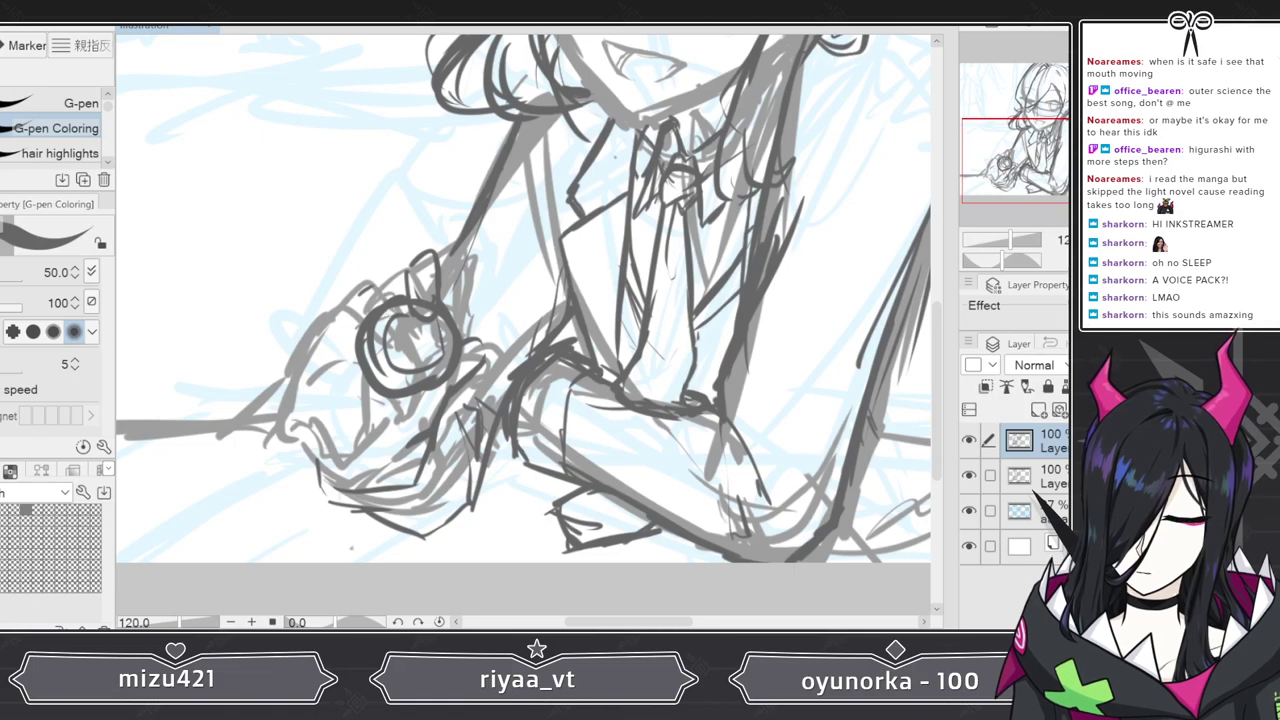
pyautogui.moveTo(336, 323)
pyautogui.mouseDown()
pyautogui.moveTo(369, 356)
pyautogui.moveTo(329, 336)
pyautogui.mouseUp()
pyautogui.moveTo(323, 350)
pyautogui.mouseDown()
pyautogui.moveTo(368, 413)
pyautogui.moveTo(388, 399)
pyautogui.moveTo(372, 371)
pyautogui.moveTo(389, 419)
pyautogui.moveTo(374, 427)
pyautogui.moveTo(354, 399)
pyautogui.moveTo(361, 411)
pyautogui.moveTo(400, 380)
pyautogui.mouseUp()
pyautogui.moveTo(432, 264)
pyautogui.mouseDown()
pyautogui.moveTo(384, 285)
pyautogui.moveTo(393, 270)
pyautogui.moveTo(428, 298)
pyautogui.moveTo(426, 330)
pyautogui.moveTo(391, 305)
pyautogui.moveTo(432, 318)
pyautogui.mouseUp()
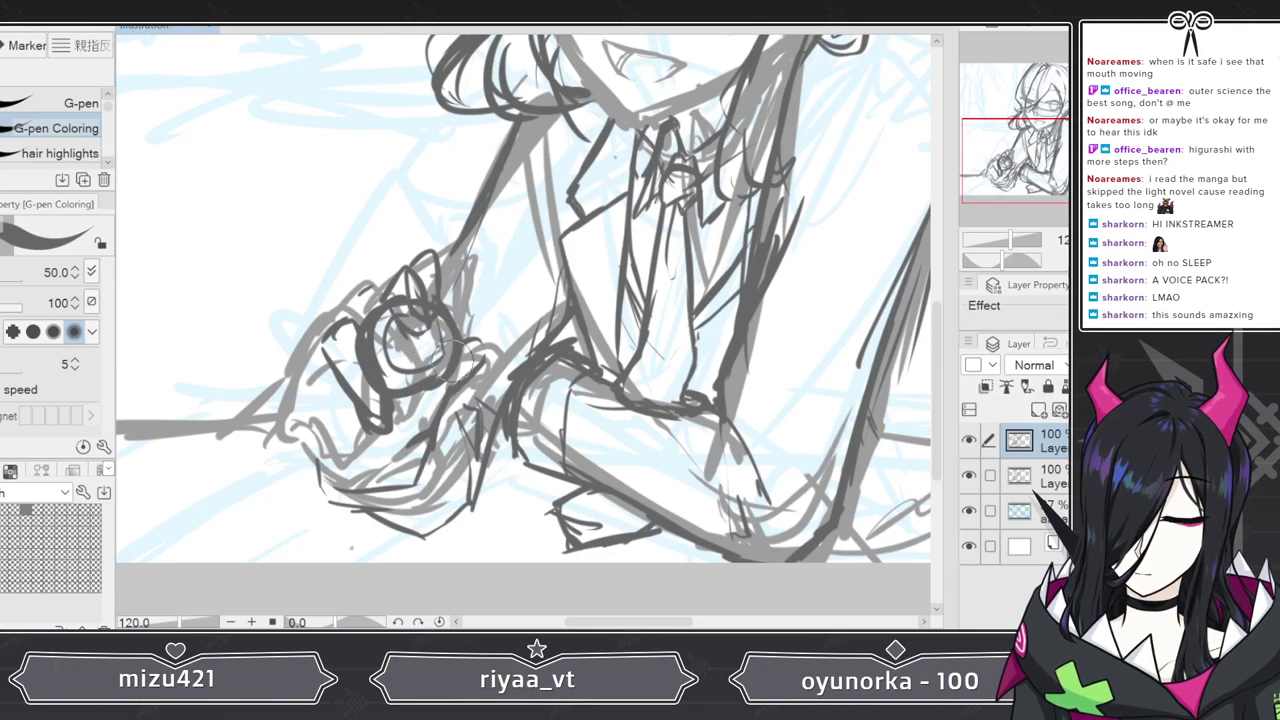
pyautogui.moveTo(340, 350)
pyautogui.mouseDown()
pyautogui.moveTo(321, 380)
pyautogui.moveTo(321, 355)
pyautogui.moveTo(306, 395)
pyautogui.moveTo(357, 450)
pyautogui.moveTo(374, 450)
pyautogui.moveTo(304, 400)
pyautogui.moveTo(295, 429)
pyautogui.moveTo(358, 455)
pyautogui.mouseUp()
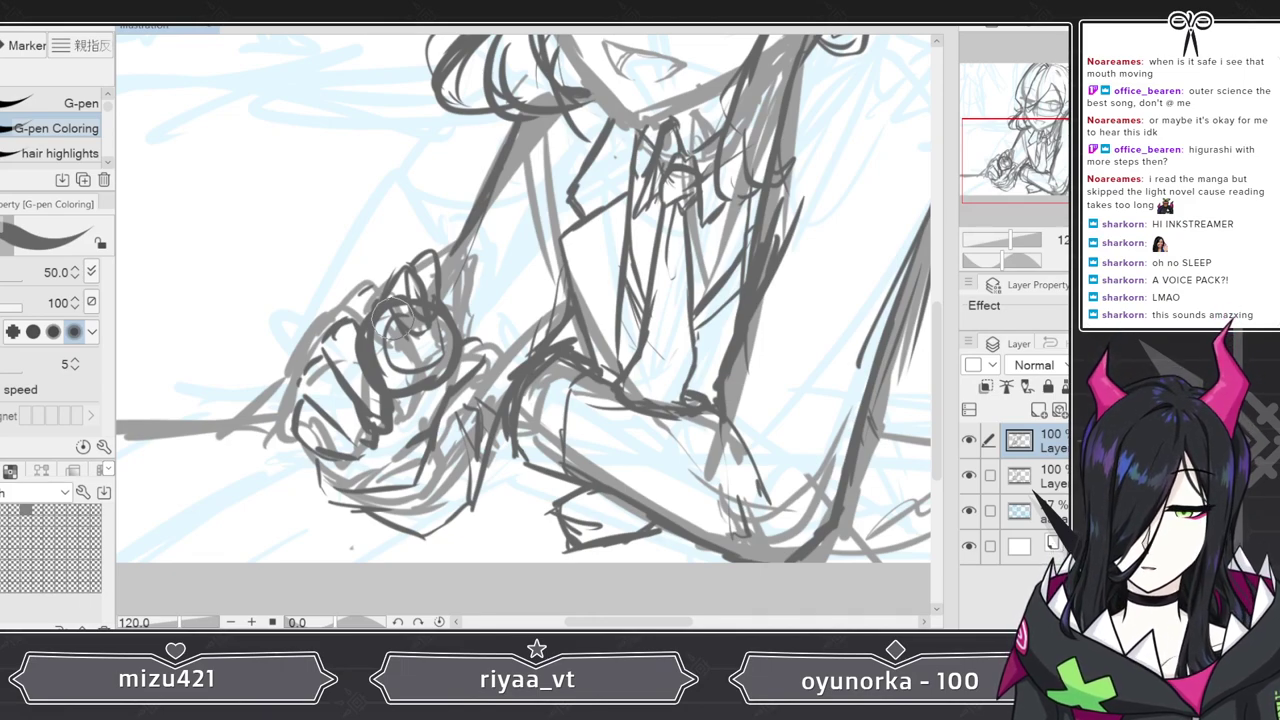
# - Rework the narrow tip above the round object and erase the stray loop beside it
pyautogui.moveTo(936, 330)
pyautogui.mouseDown()
pyautogui.moveTo(936, 271)
pyautogui.moveTo(934, 330)
pyautogui.mouseUp()
pyautogui.moveTo(388, 292)
pyautogui.mouseDown()
pyautogui.moveTo(420, 272)
pyautogui.moveTo(398, 306)
pyautogui.moveTo(408, 297)
pyautogui.moveTo(417, 334)
pyautogui.mouseUp()
pyautogui.press('e')
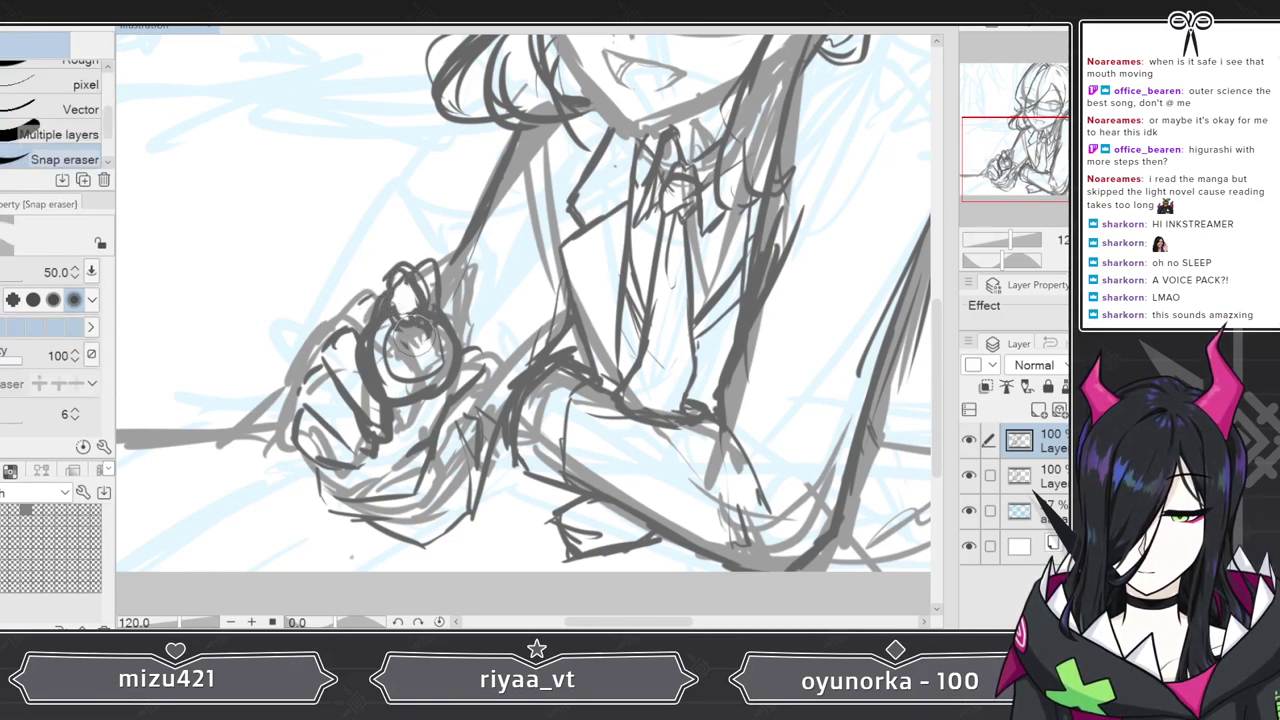
pyautogui.moveTo(431, 262); pyautogui.dragTo(437, 294)
pyautogui.press('p')
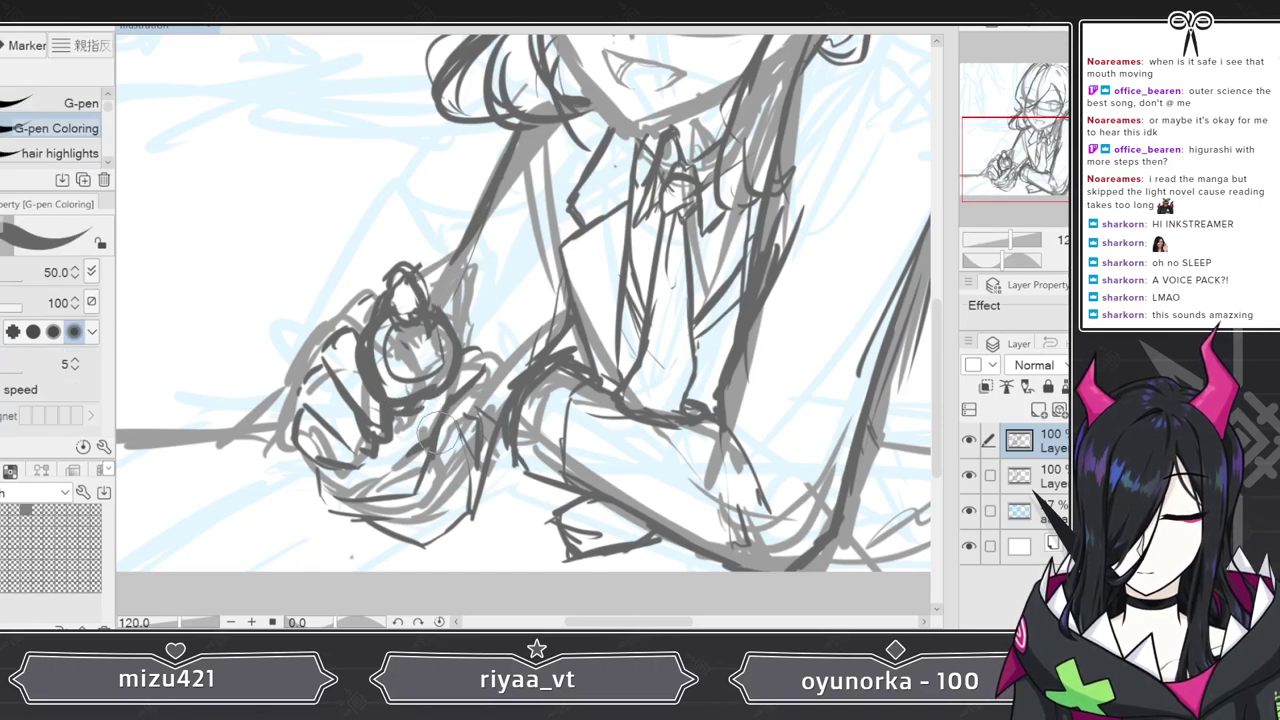
# - Sketch and tidy the lower outline and palm lines of the hand holding the round object
pyautogui.moveTo(1030, 234)
pyautogui.mouseDown()
pyautogui.moveTo(946, 262)
pyautogui.moveTo(950, 213)
pyautogui.moveTo(950, 227)
pyautogui.mouseUp()
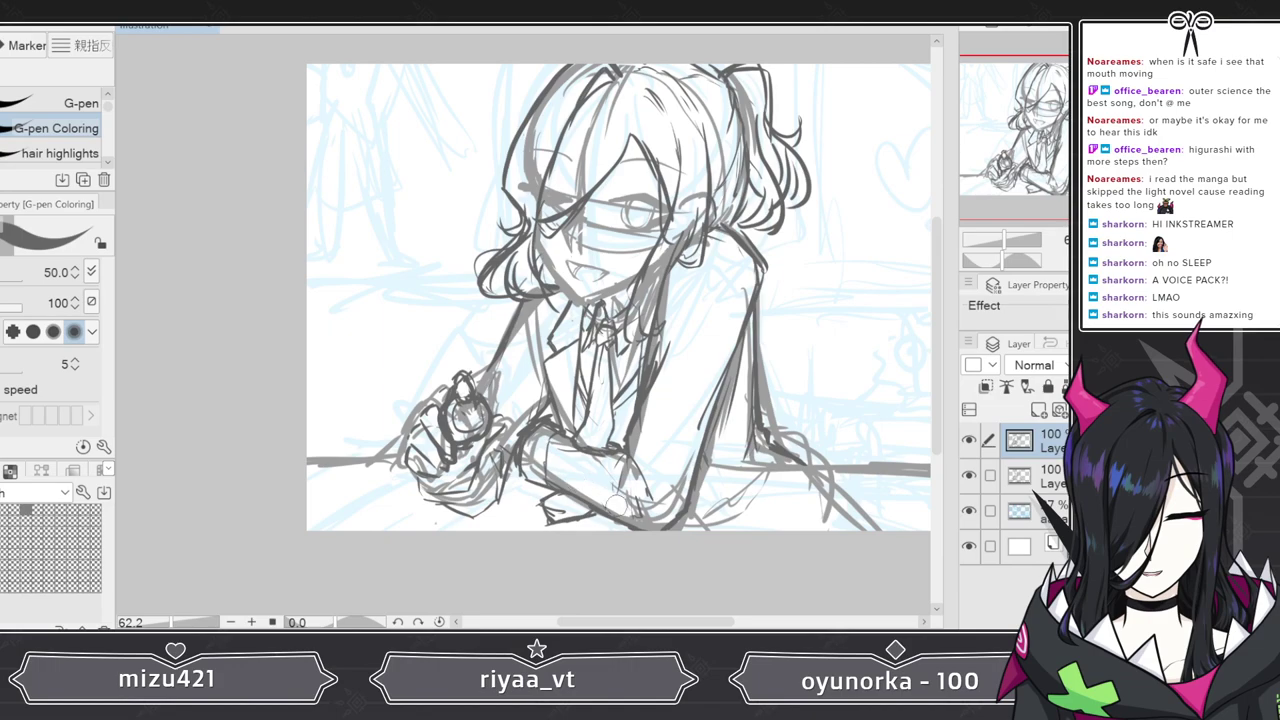
pyautogui.moveTo(717, 622)
pyautogui.mouseDown()
pyautogui.moveTo(785, 624)
pyautogui.moveTo(720, 623)
pyautogui.mouseUp()
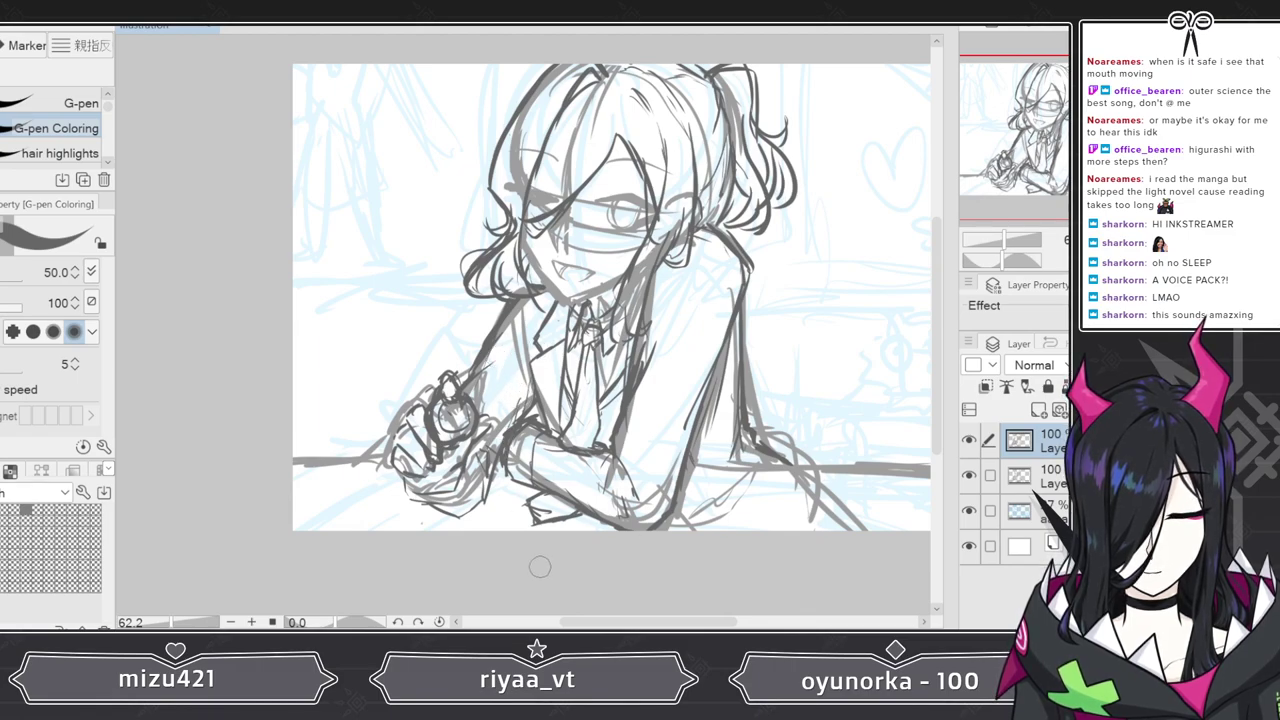
pyautogui.moveTo(423, 503)
pyautogui.mouseDown()
pyautogui.moveTo(471, 504)
pyautogui.moveTo(472, 488)
pyautogui.mouseUp()
pyautogui.press('e')
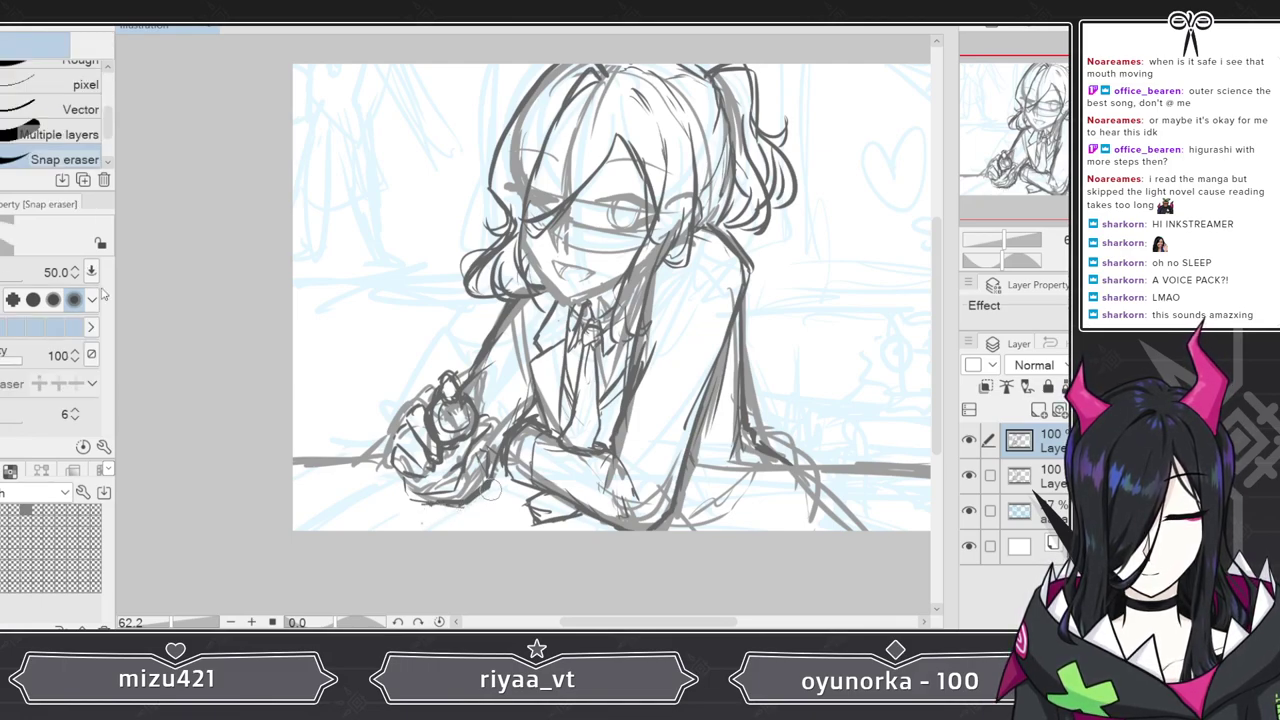
pyautogui.press('p')
pyautogui.moveTo(474, 459)
pyautogui.mouseDown()
pyautogui.moveTo(478, 492)
pyautogui.moveTo(441, 510)
pyautogui.moveTo(399, 477)
pyautogui.moveTo(436, 497)
pyautogui.mouseUp()
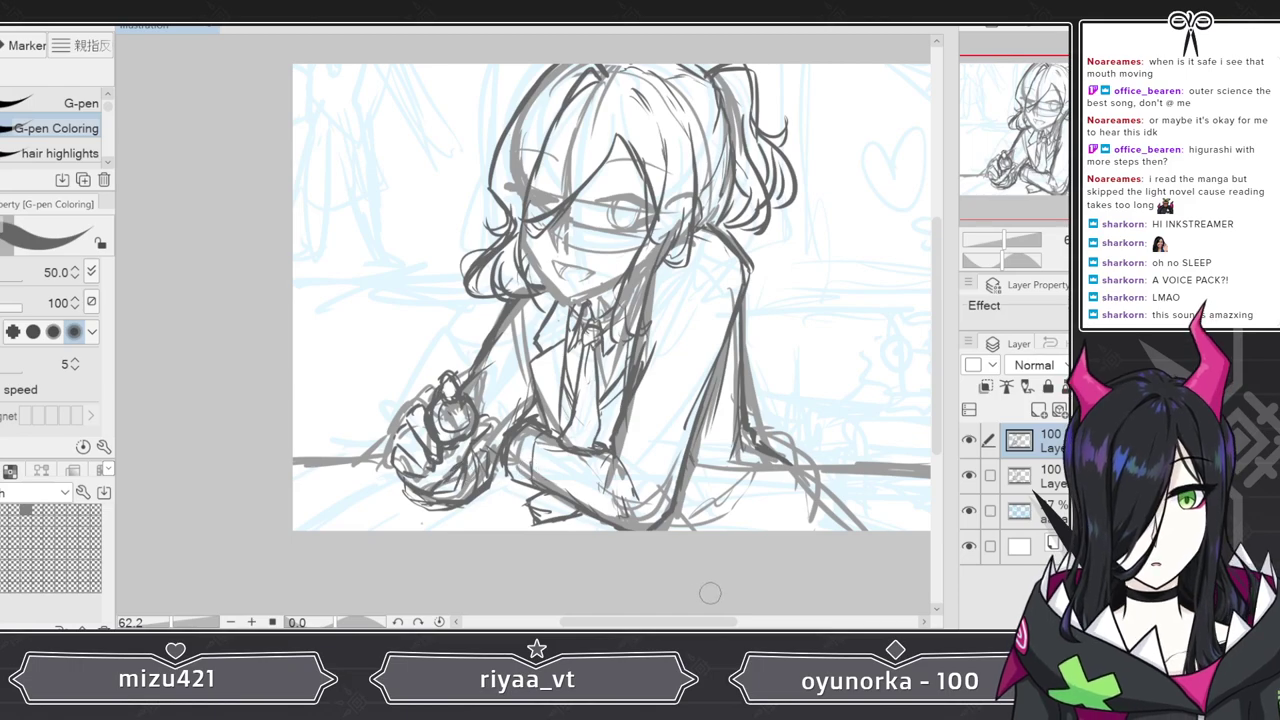
# - Draw small pointed shapes on both sides of the top of the head, near the canvas edge
pyautogui.moveTo(745, 623)
pyautogui.mouseDown()
pyautogui.moveTo(698, 622)
pyautogui.moveTo(736, 621)
pyautogui.mouseUp()
pyautogui.moveTo(1003, 234); pyautogui.dragTo(1000, 247)
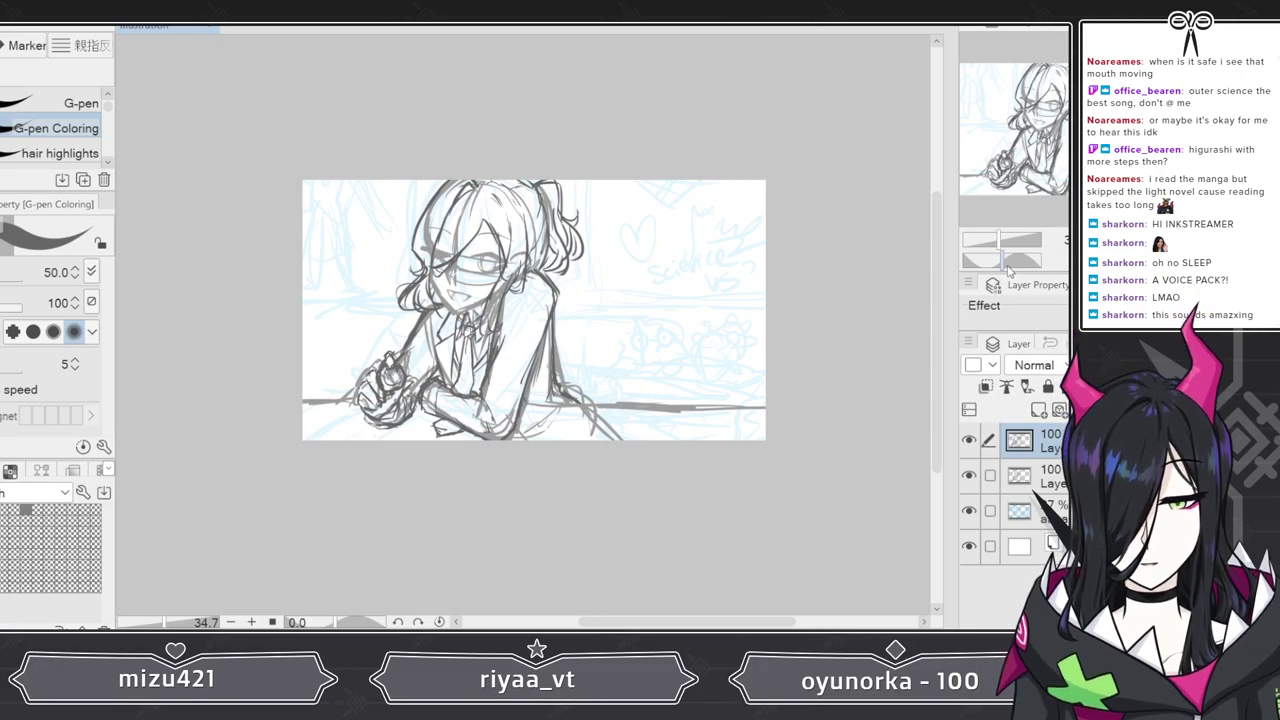
pyautogui.moveTo(1002, 242); pyautogui.dragTo(1005, 247)
pyautogui.moveTo(938, 285); pyautogui.dragTo(938, 271)
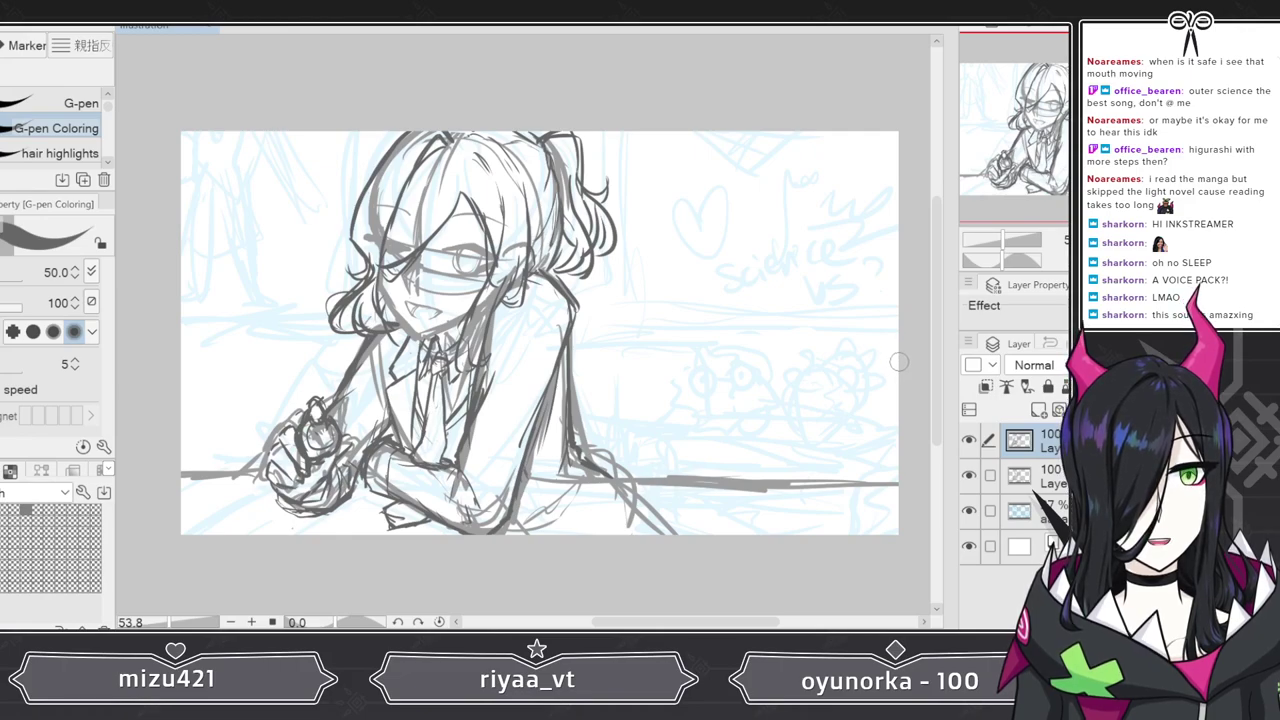
pyautogui.moveTo(686, 621)
pyautogui.mouseDown()
pyautogui.moveTo(672, 621)
pyautogui.moveTo(696, 621)
pyautogui.mouseUp()
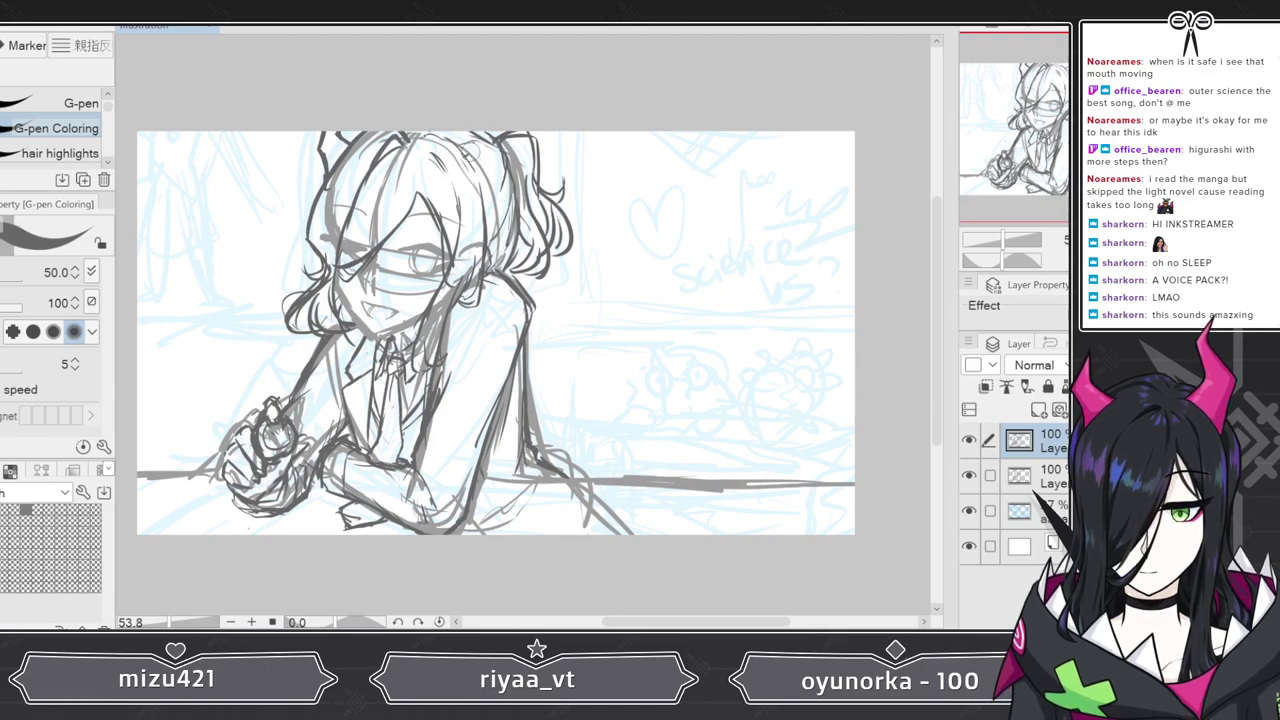
pyautogui.moveTo(496, 138); pyautogui.dragTo(491, 198)
pyautogui.moveTo(473, 146)
pyautogui.mouseDown()
pyautogui.moveTo(462, 156)
pyautogui.moveTo(486, 197)
pyautogui.moveTo(489, 183)
pyautogui.mouseUp()
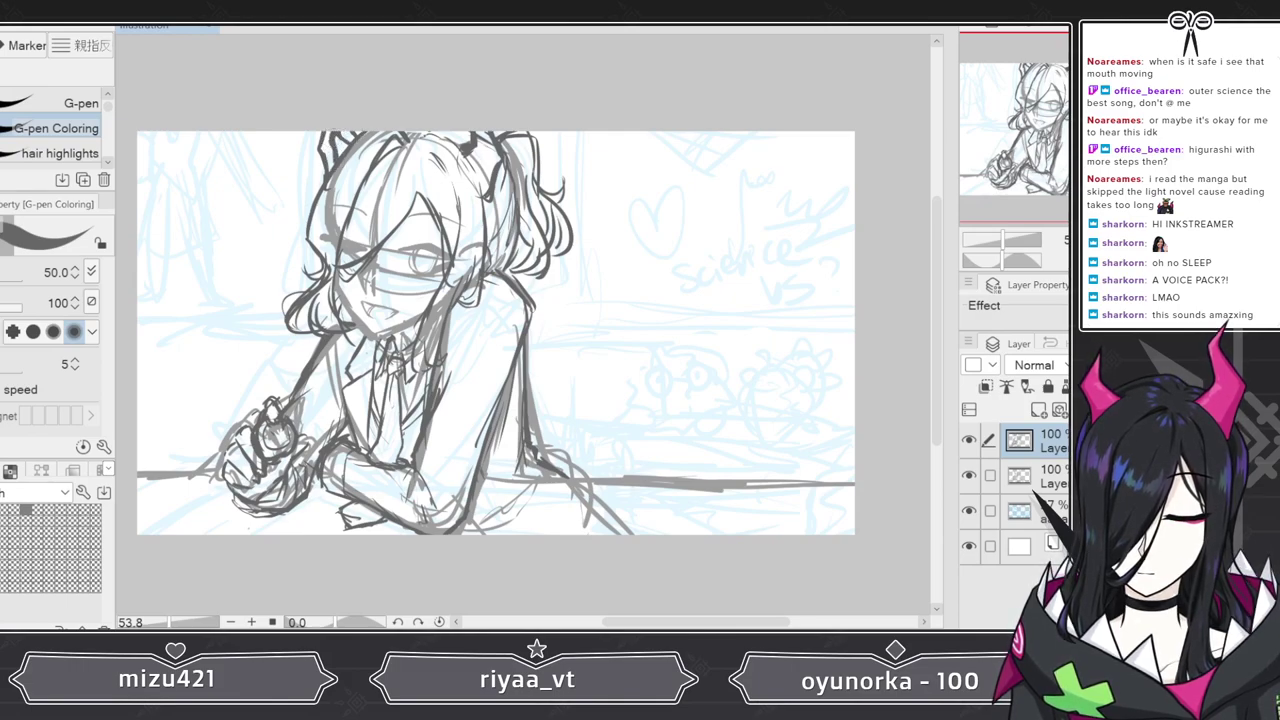
# - Erase most of the pointed shape above the bangs on the face's far side and undo the last eraser stroke
pyautogui.press('e')
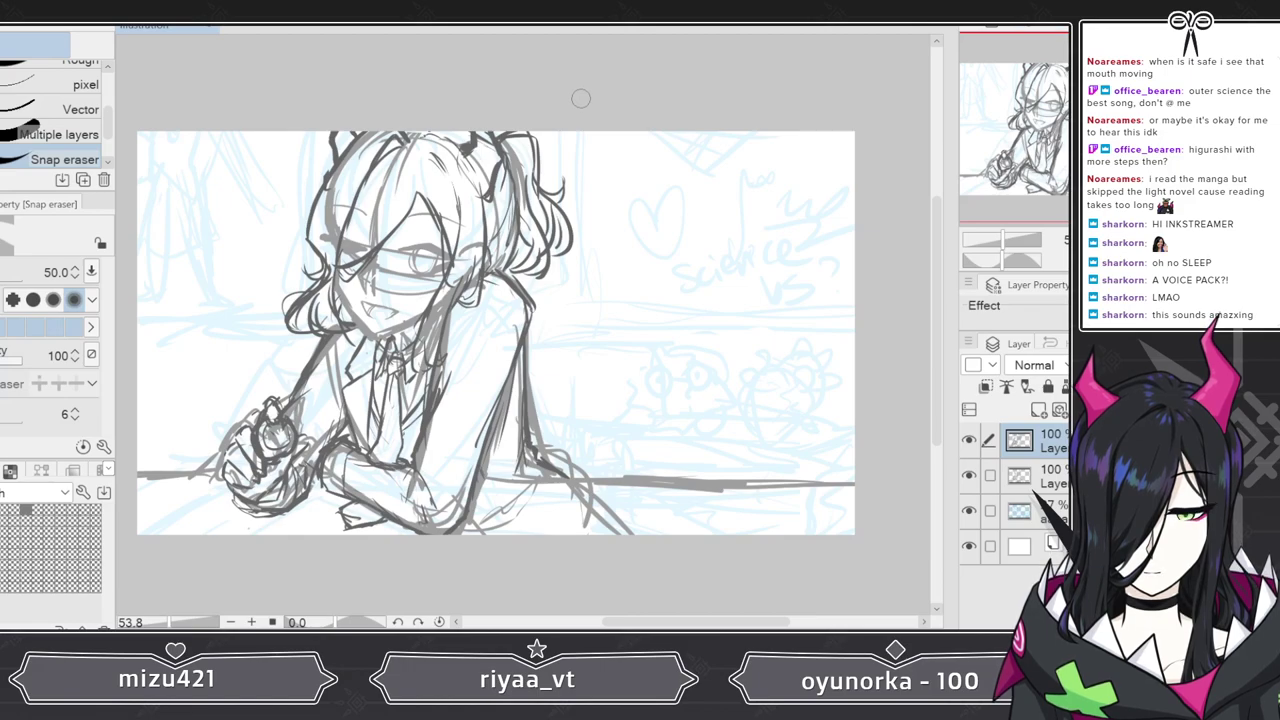
pyautogui.moveTo(336, 134); pyautogui.dragTo(326, 168)
pyautogui.moveTo(464, 150)
pyautogui.mouseDown()
pyautogui.moveTo(494, 180)
pyautogui.moveTo(484, 140)
pyautogui.mouseUp()
pyautogui.hotkey('ctrl', 'z')
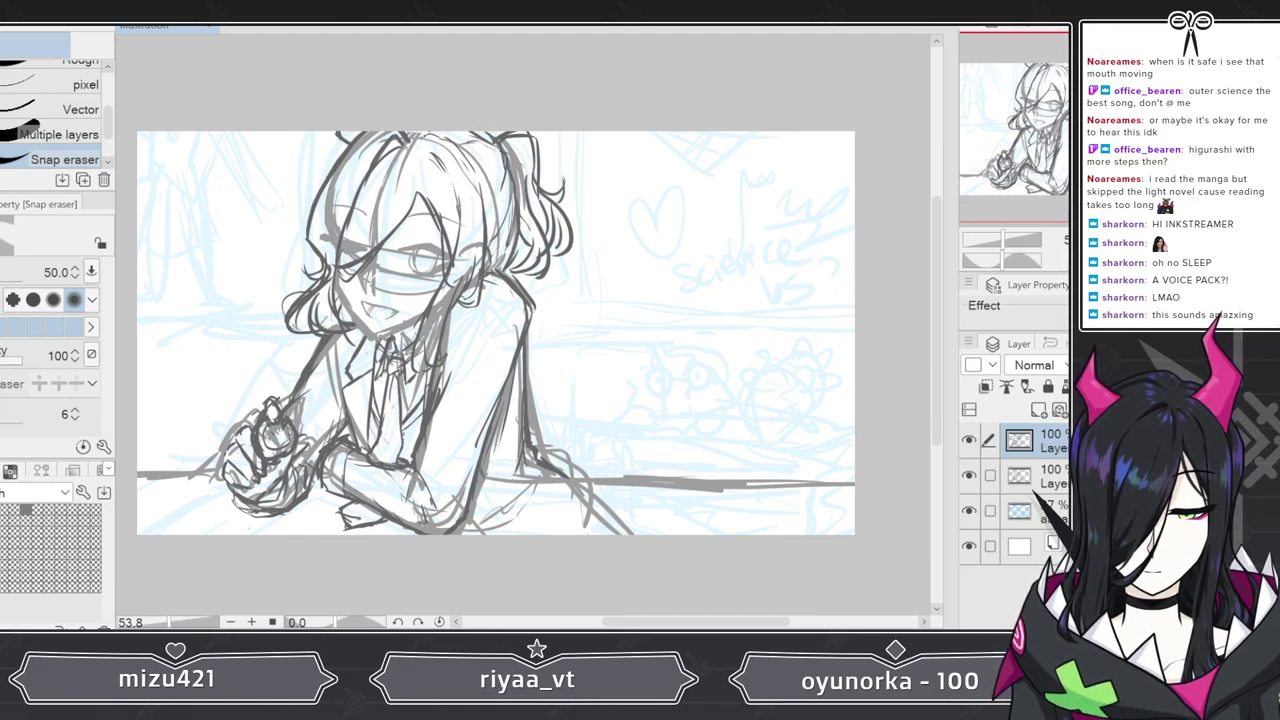